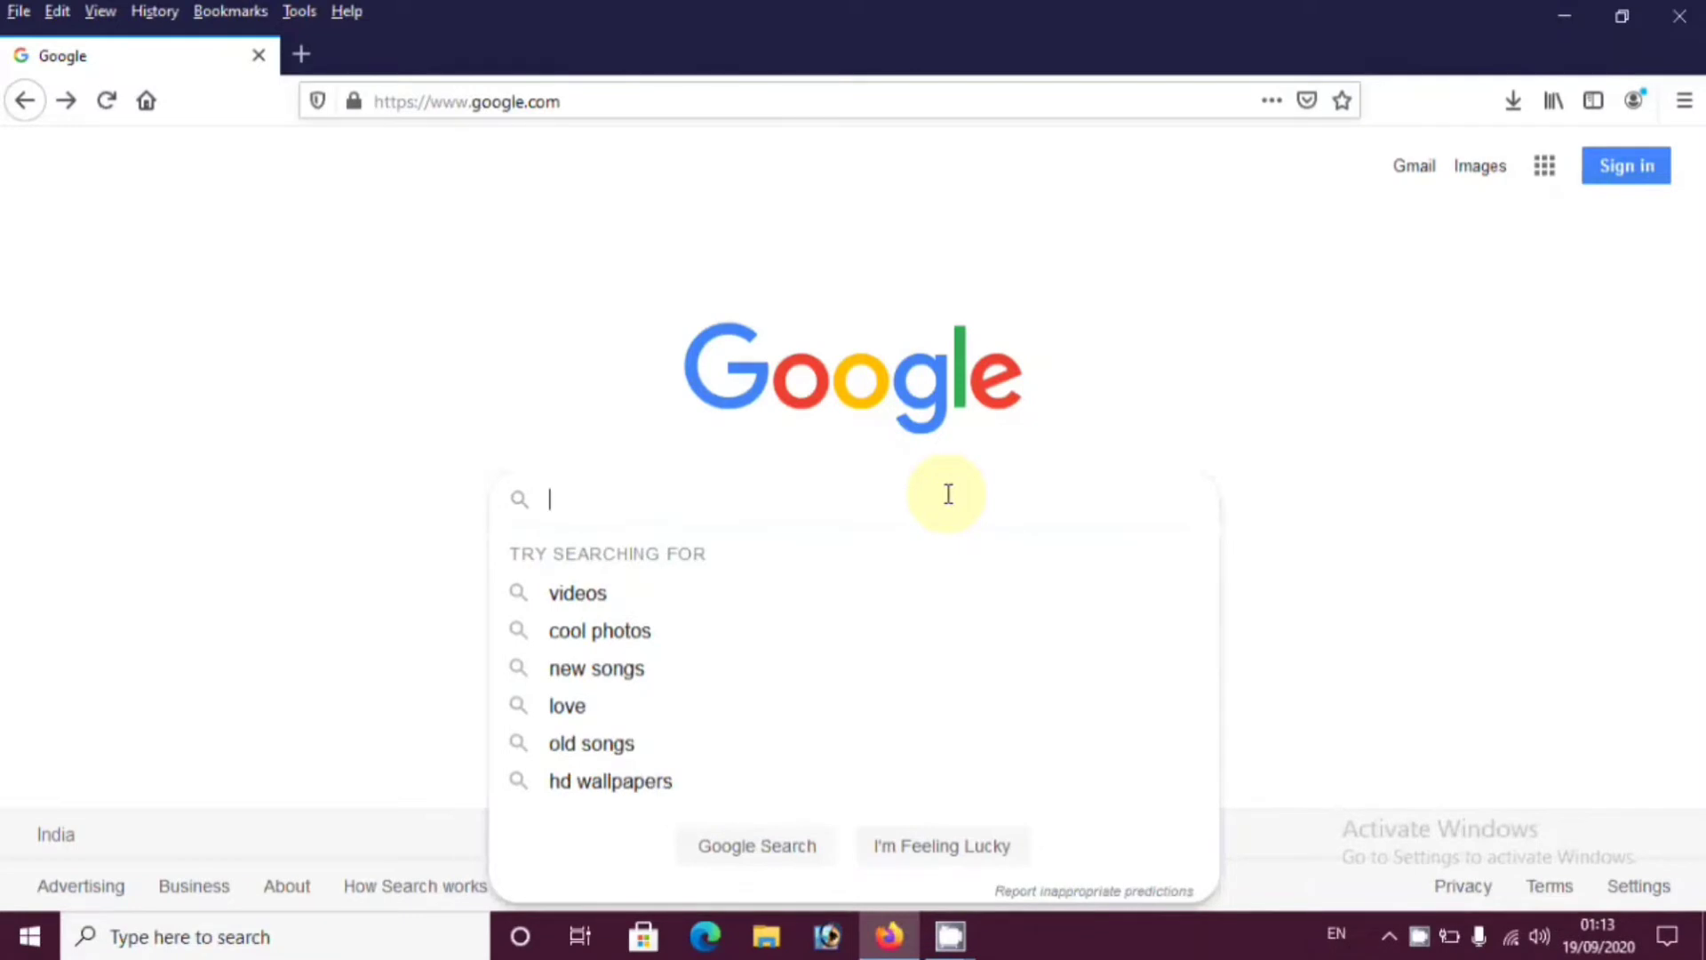
# Search Google for 'coaching-msje' and open the official coaching.dosje.gov.in result
pyautogui.write('coaching-msje')
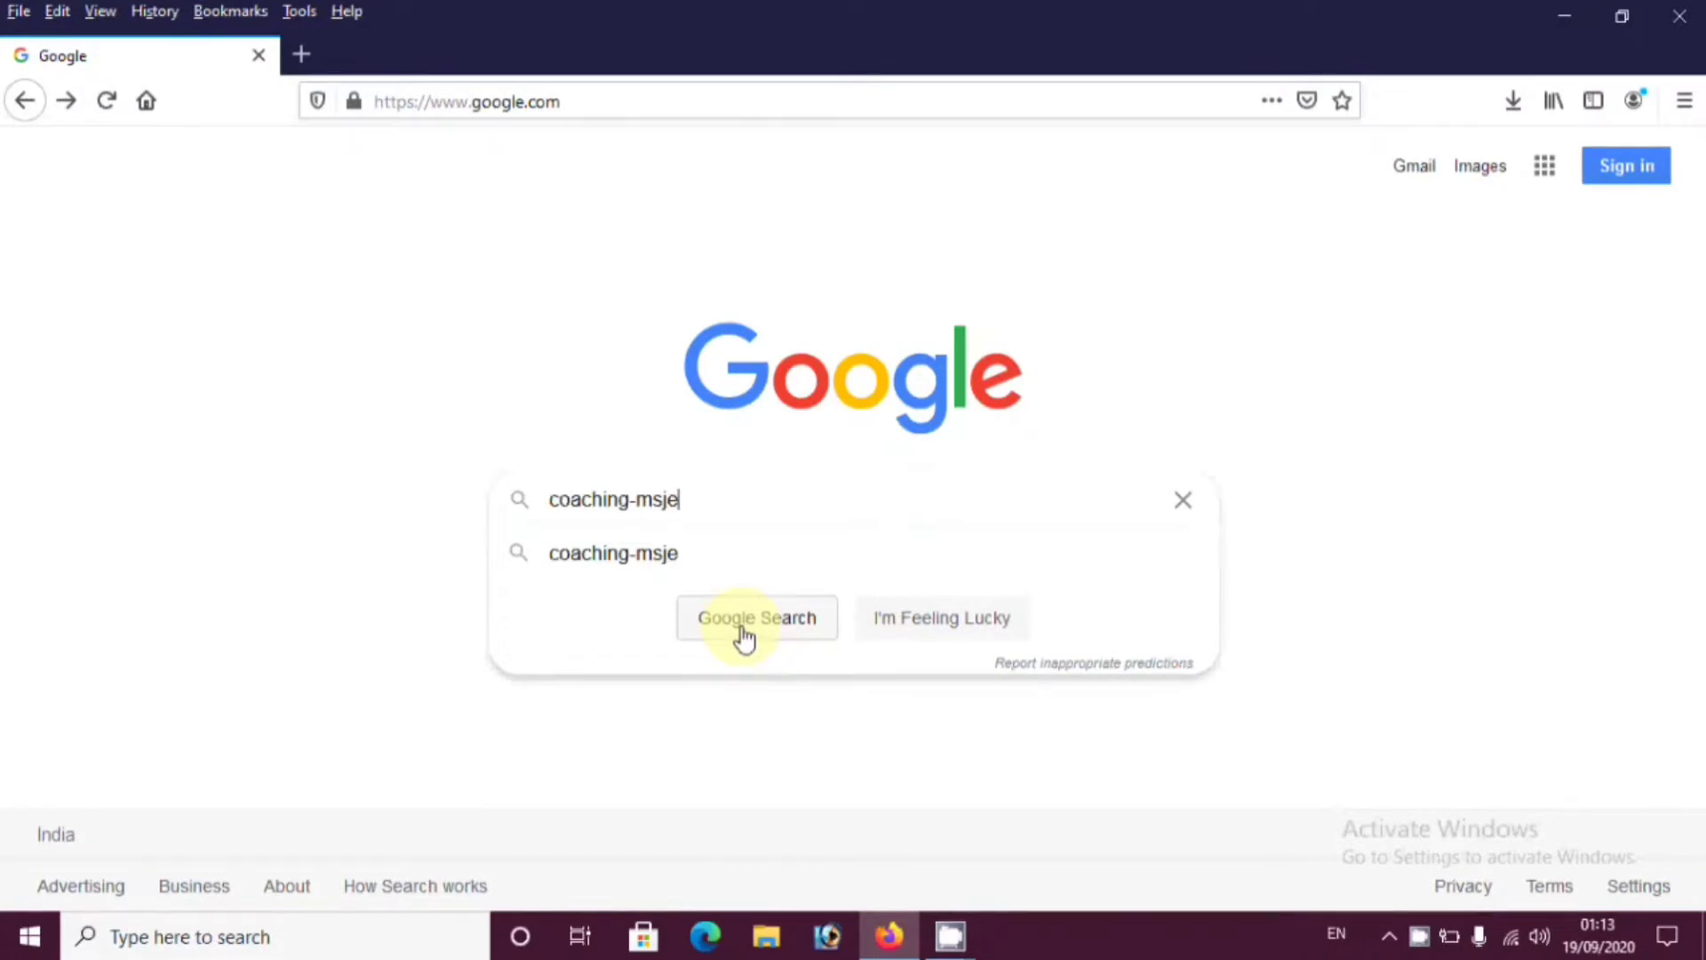
pyautogui.click(743, 627)
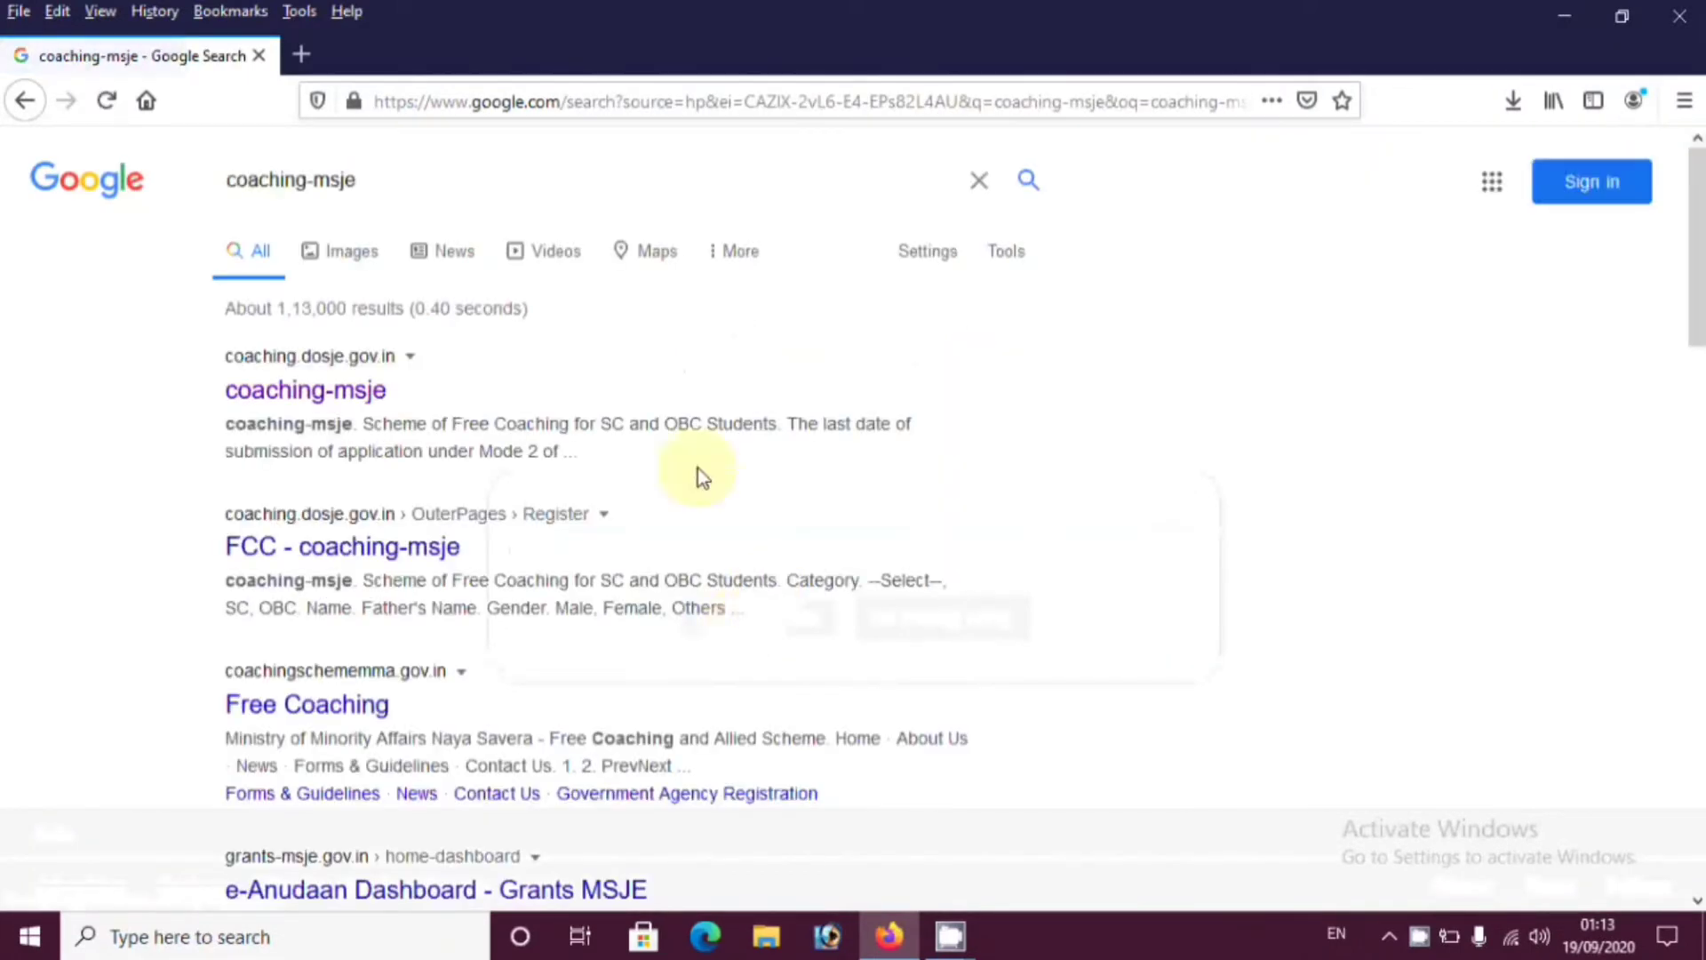
pyautogui.click(305, 391)
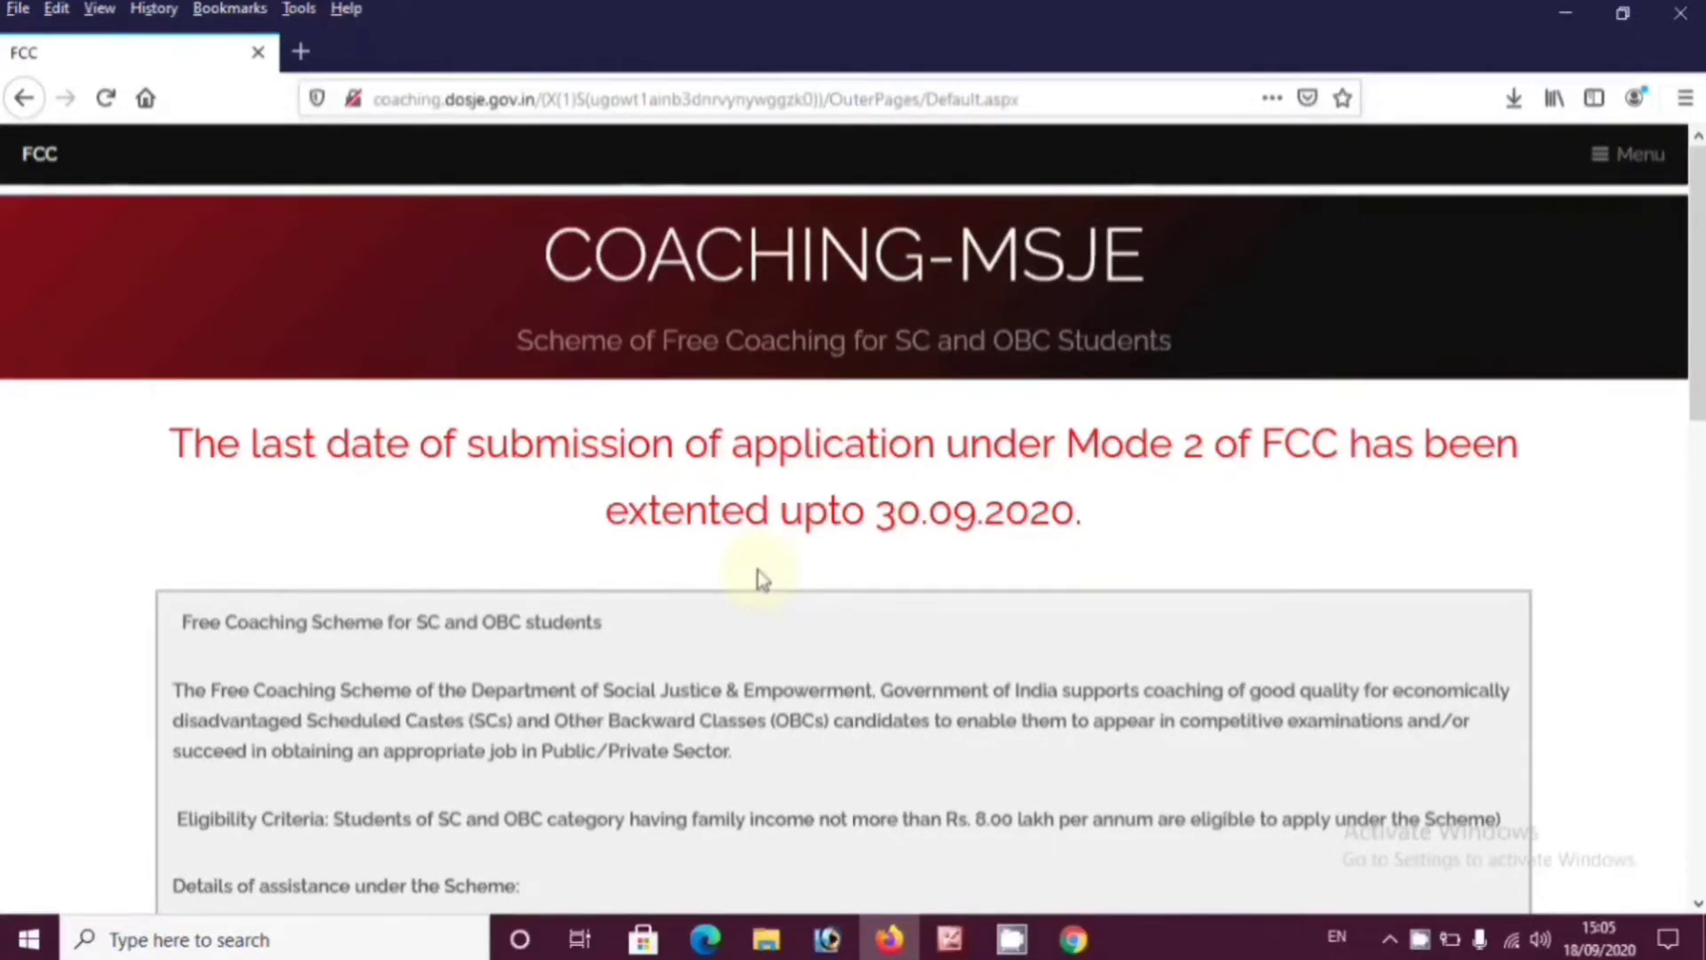
# Open the scheme guidelines PDF, FCC_Final_approved.pdf, from the home page and start reading it
pyautogui.scroll(-10, 762, 580)
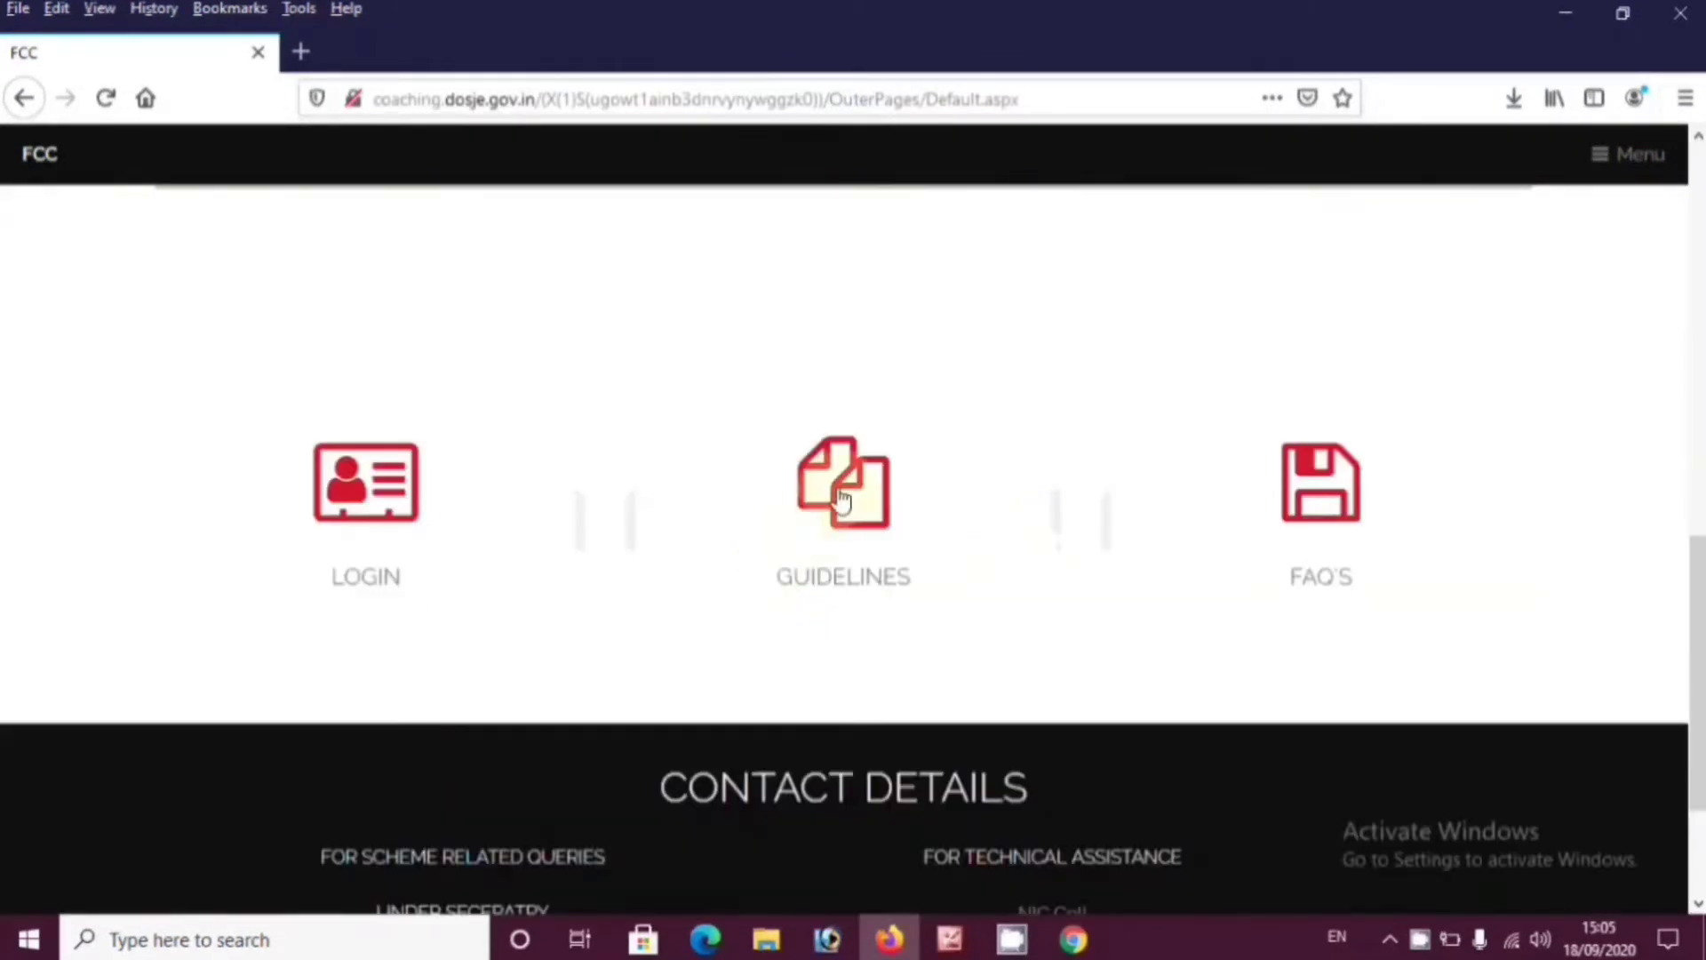
pyautogui.click(843, 497)
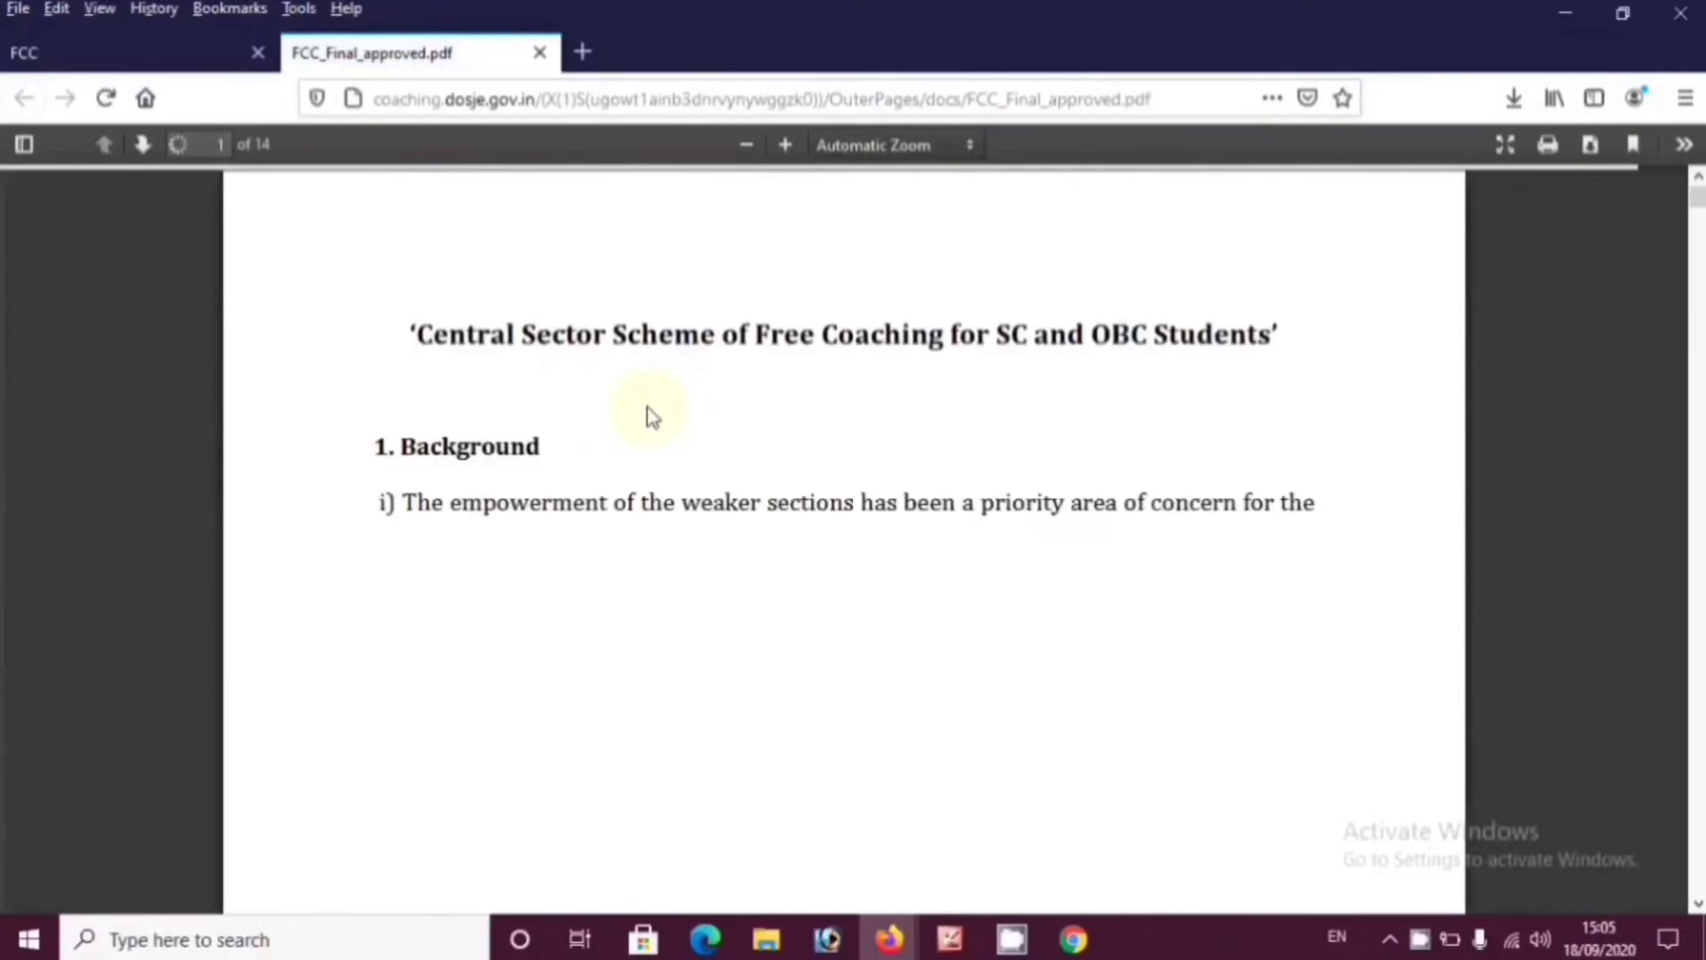
pyautogui.scroll(-8, 653, 416)
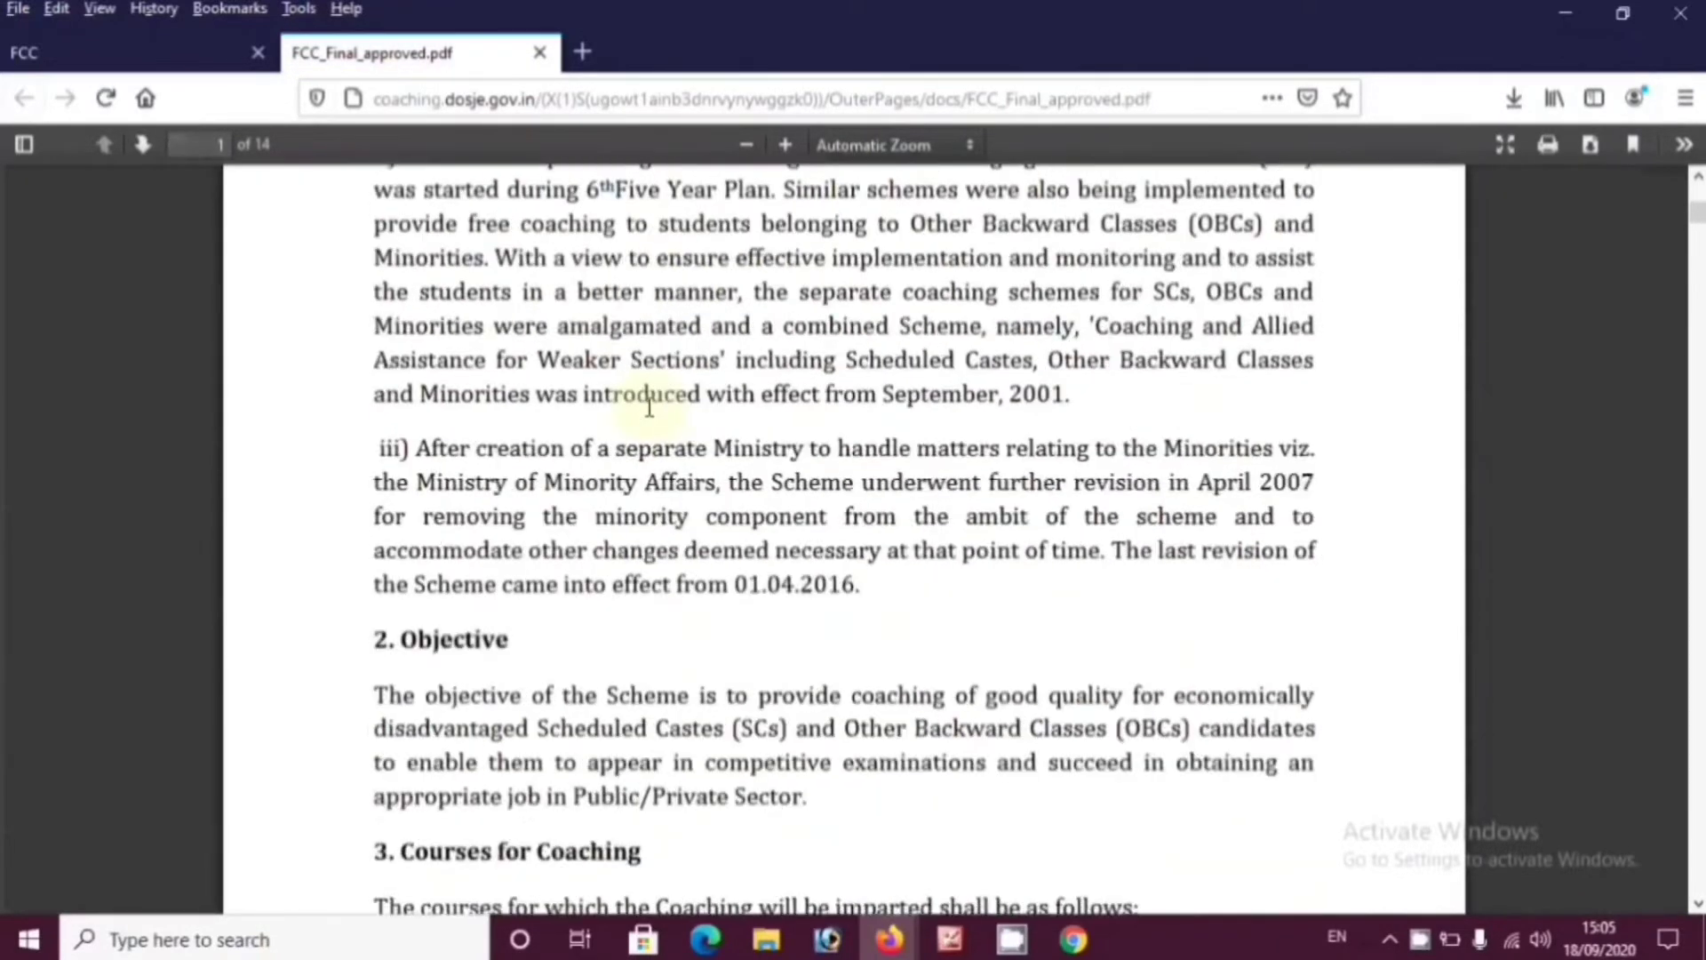
pyautogui.scroll(-10, 652, 416)
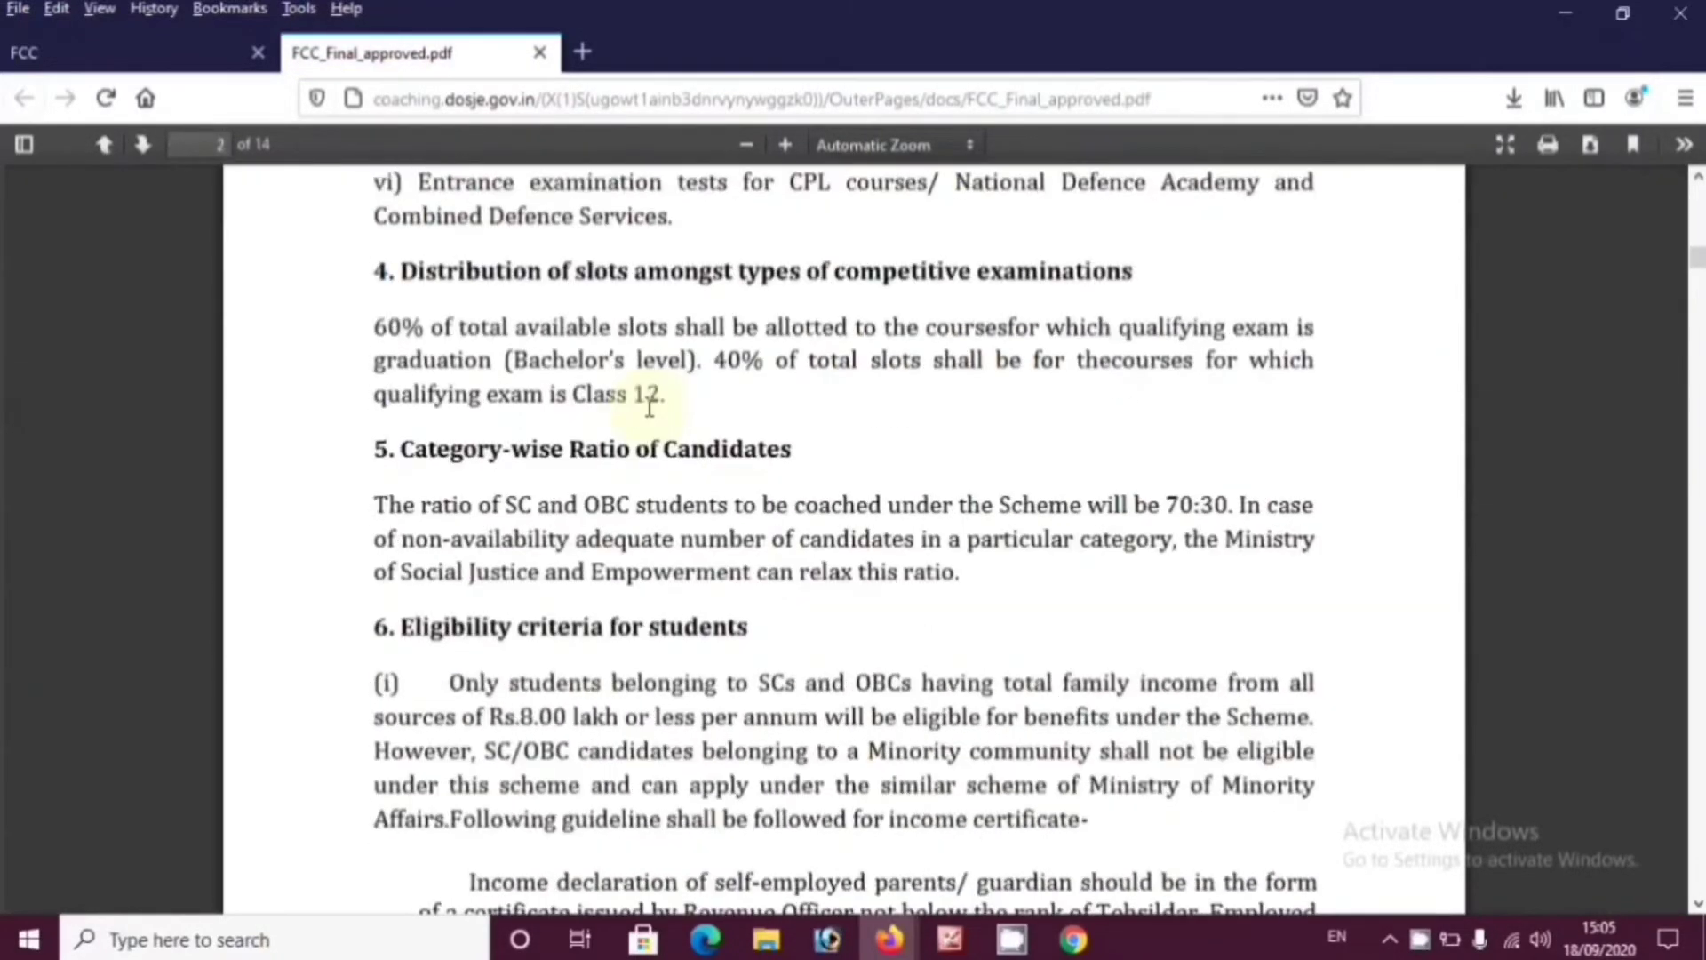
pyautogui.scroll(-12, 653, 416)
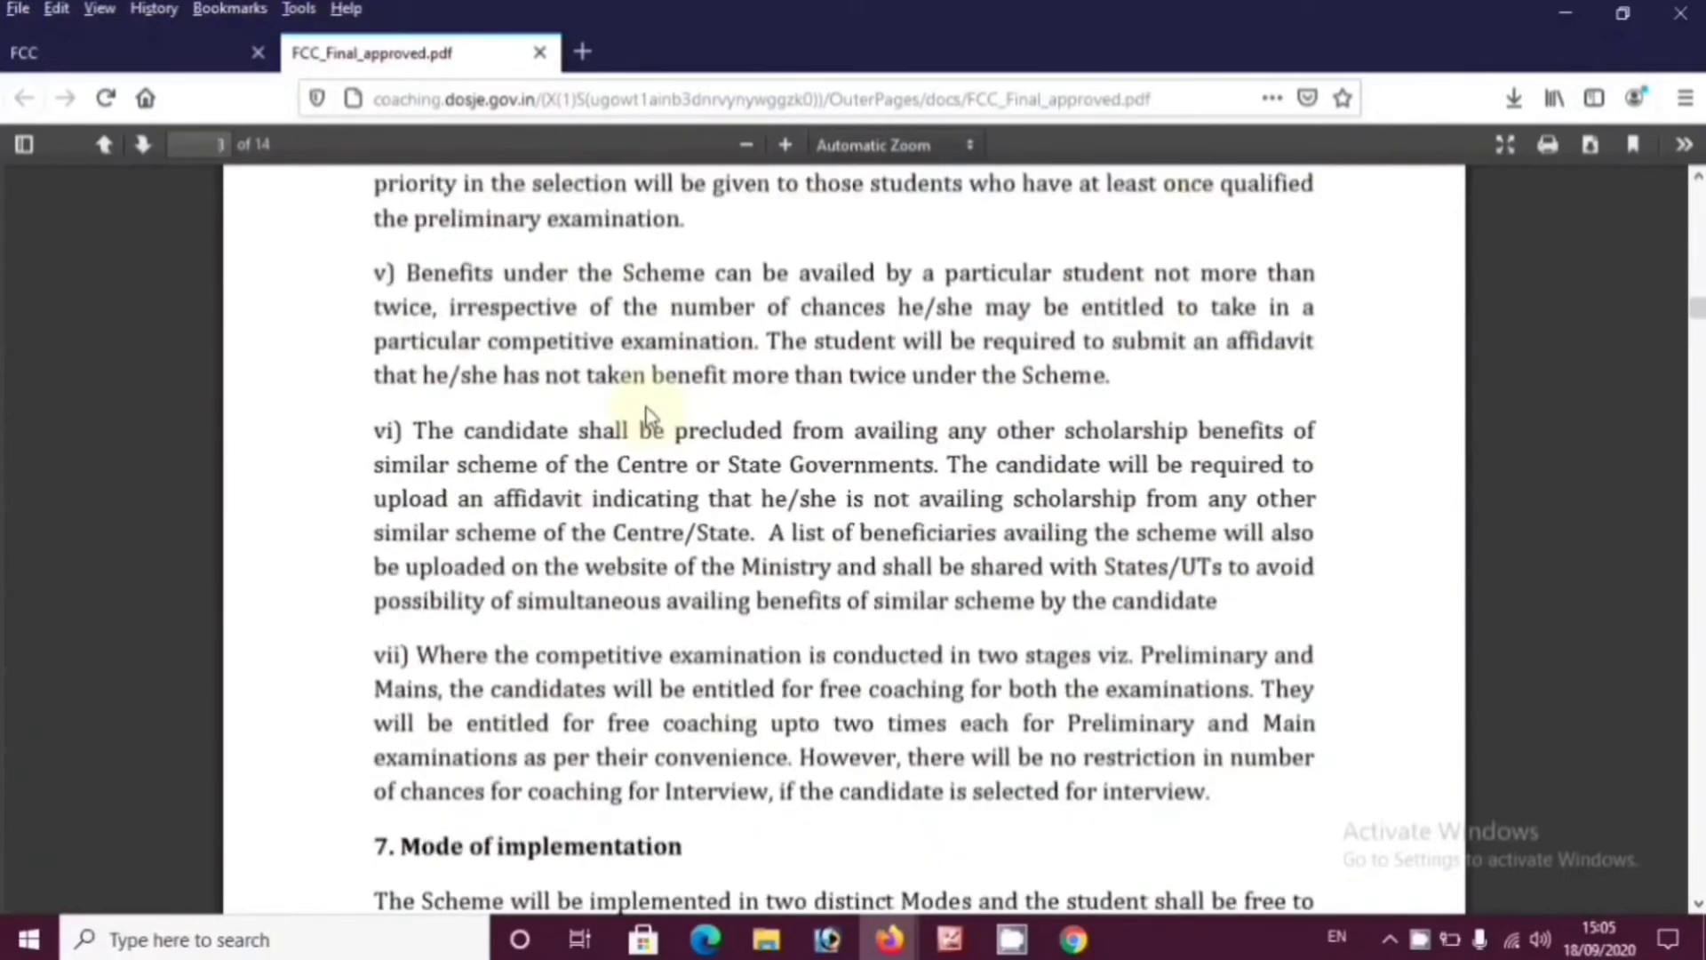
pyautogui.scroll(-12, 648, 411)
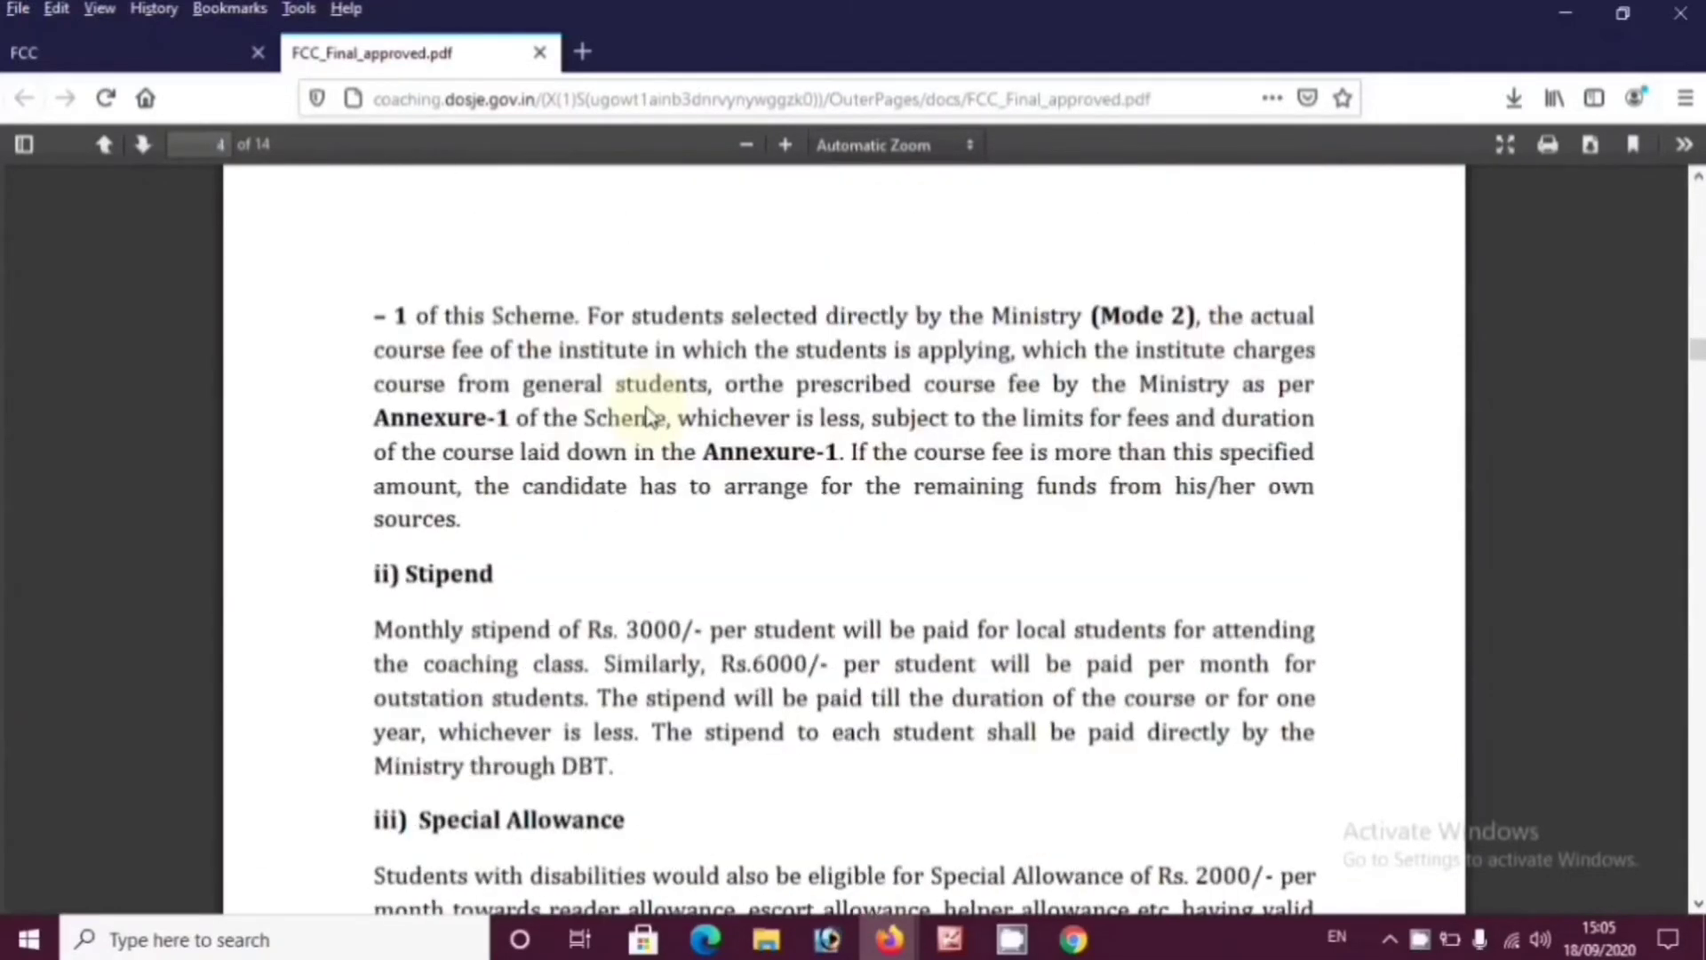
pyautogui.scroll(-8, 650, 416)
pyautogui.scroll(-10, 651, 415)
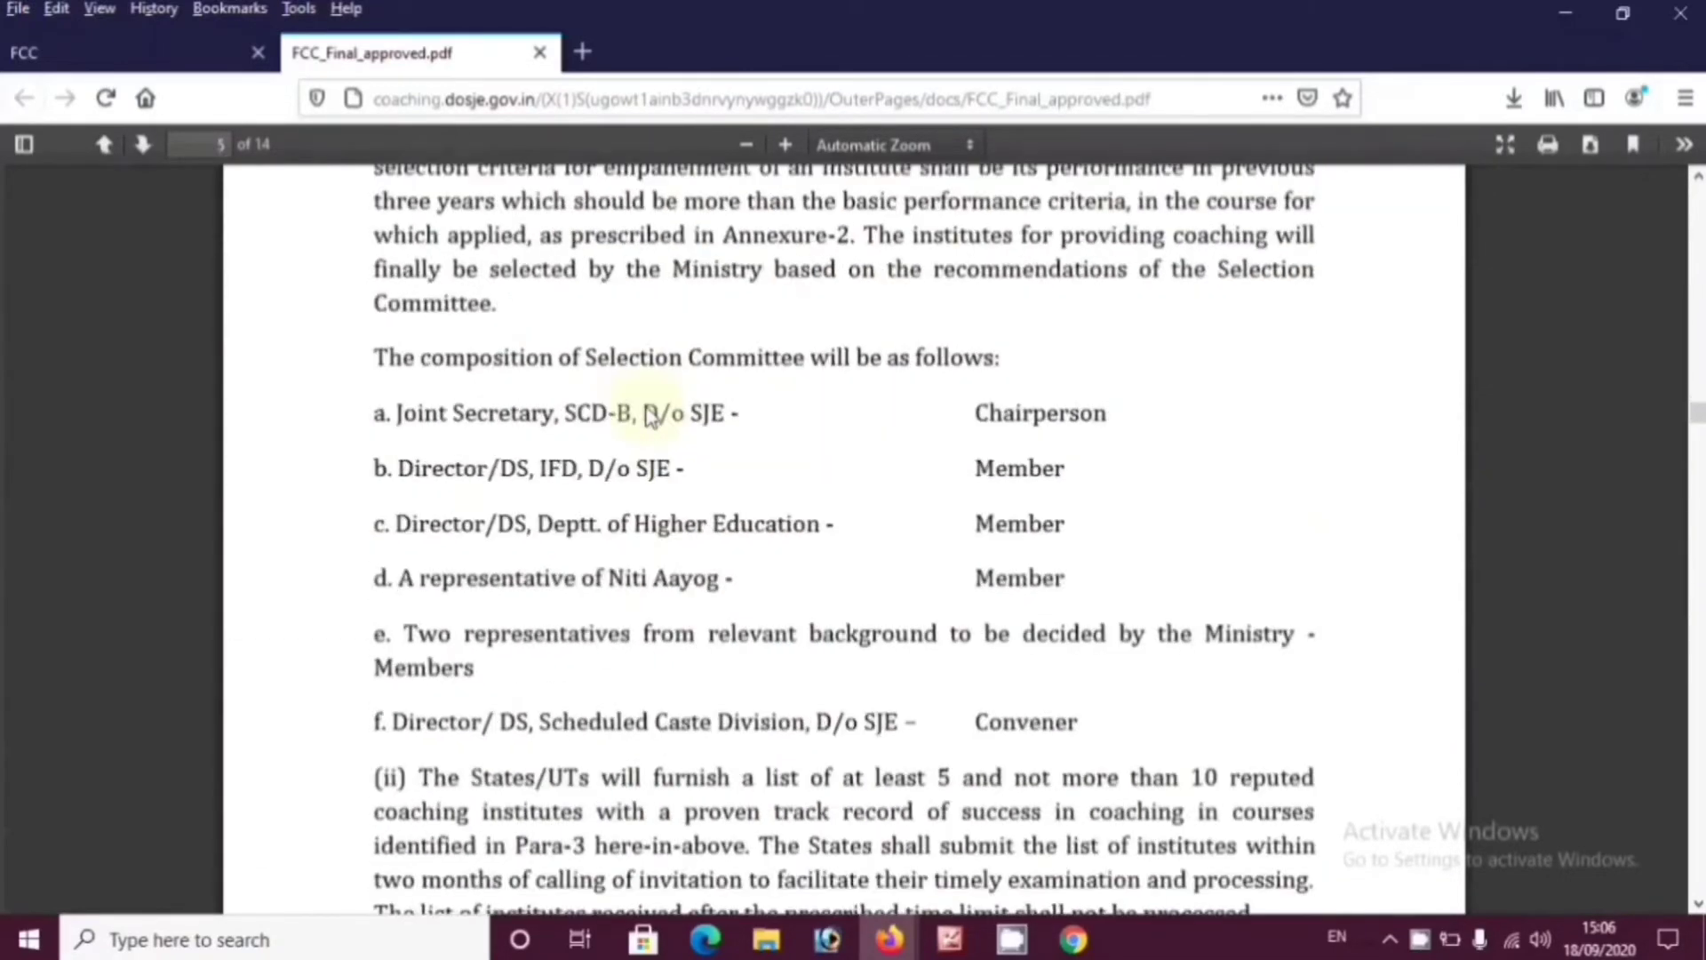
# Scroll the guidelines down to the Annexure-2 success-criteria table on page 13
pyautogui.scroll(4, 651, 416)
pyautogui.scroll(-20, 652, 416)
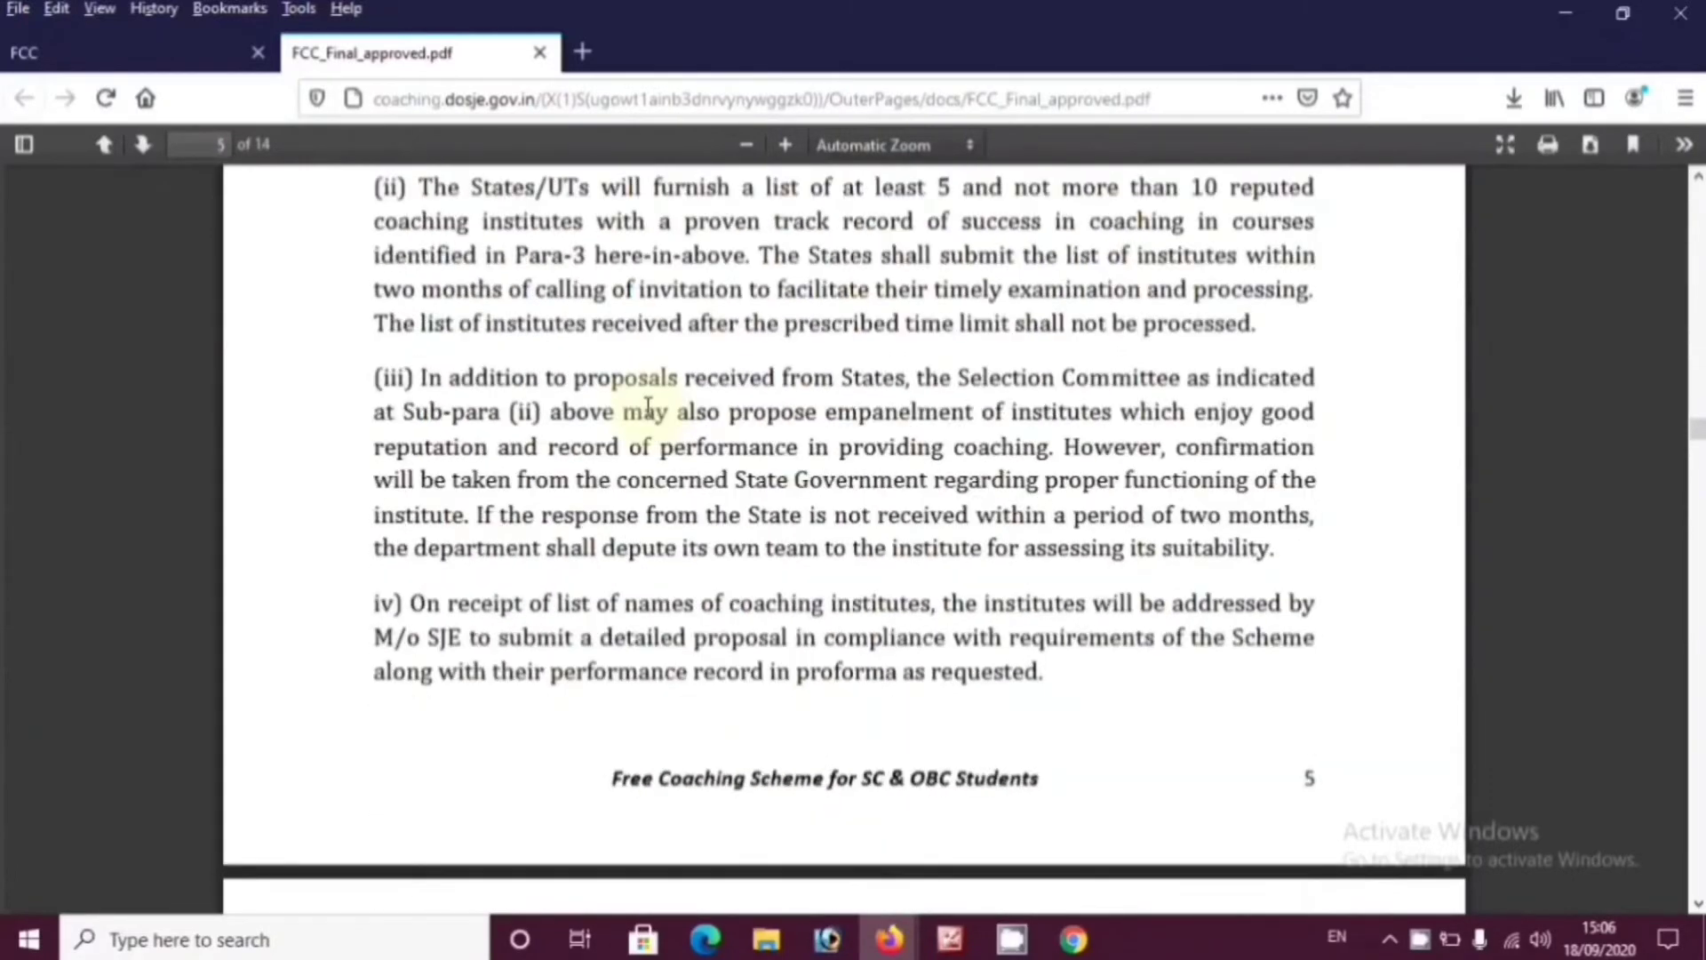
pyautogui.scroll(-20, 649, 416)
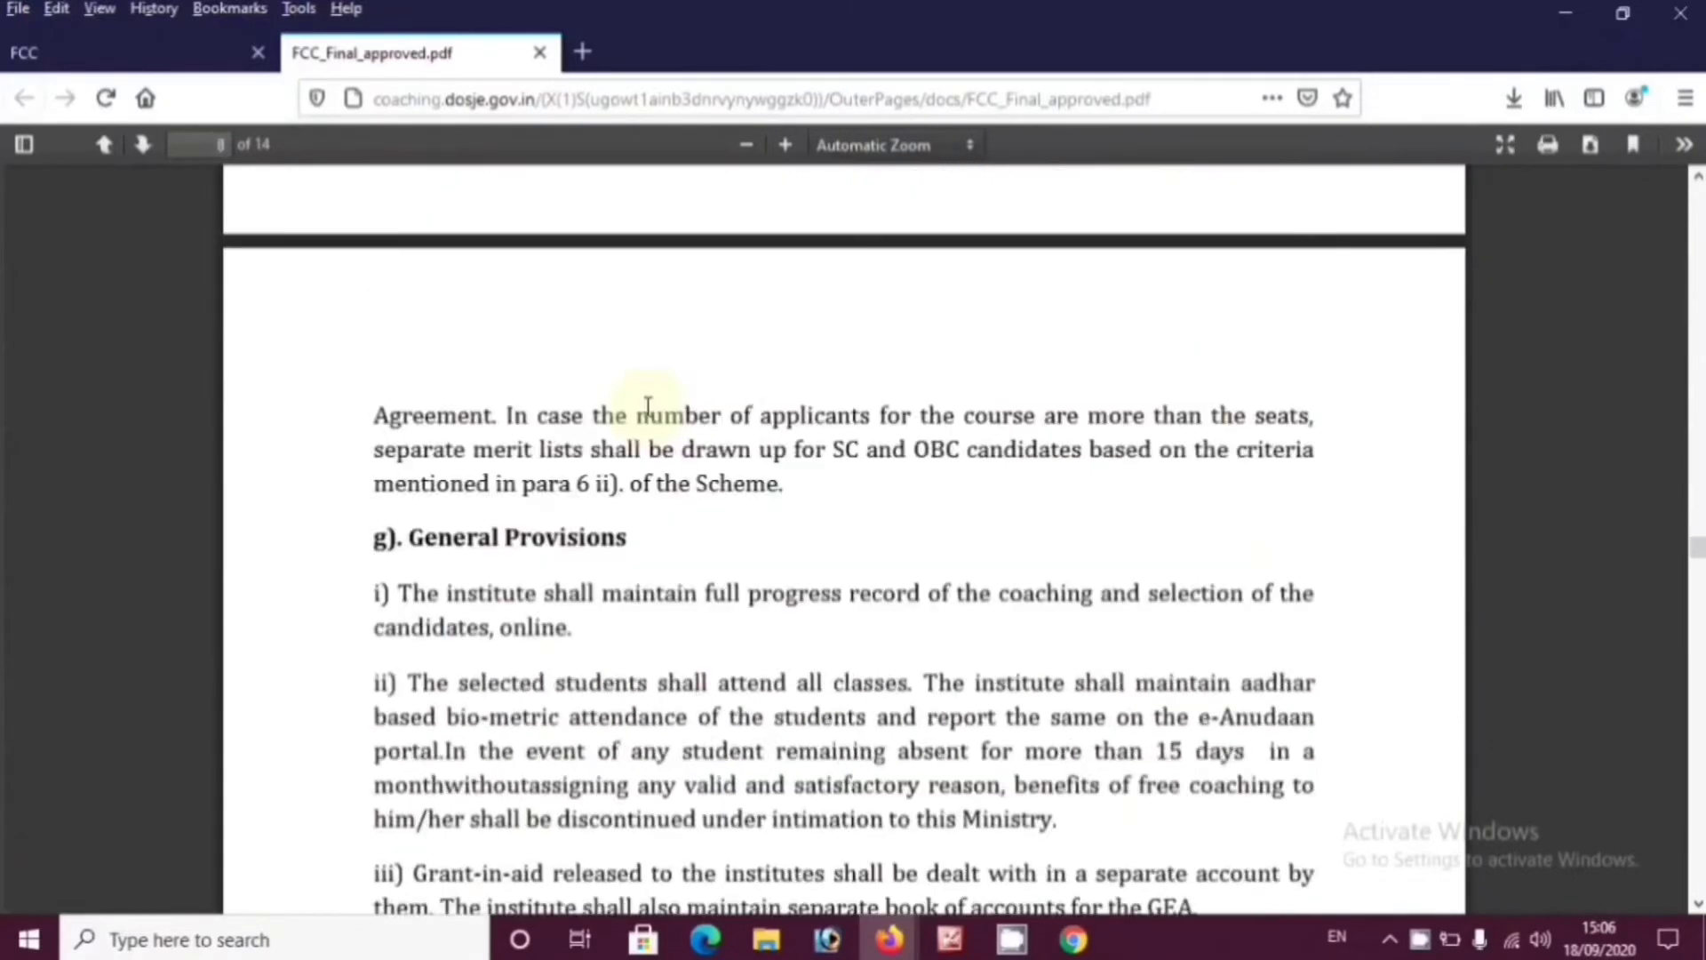
pyautogui.moveTo(1698, 621); pyautogui.dragTo(1696, 809)
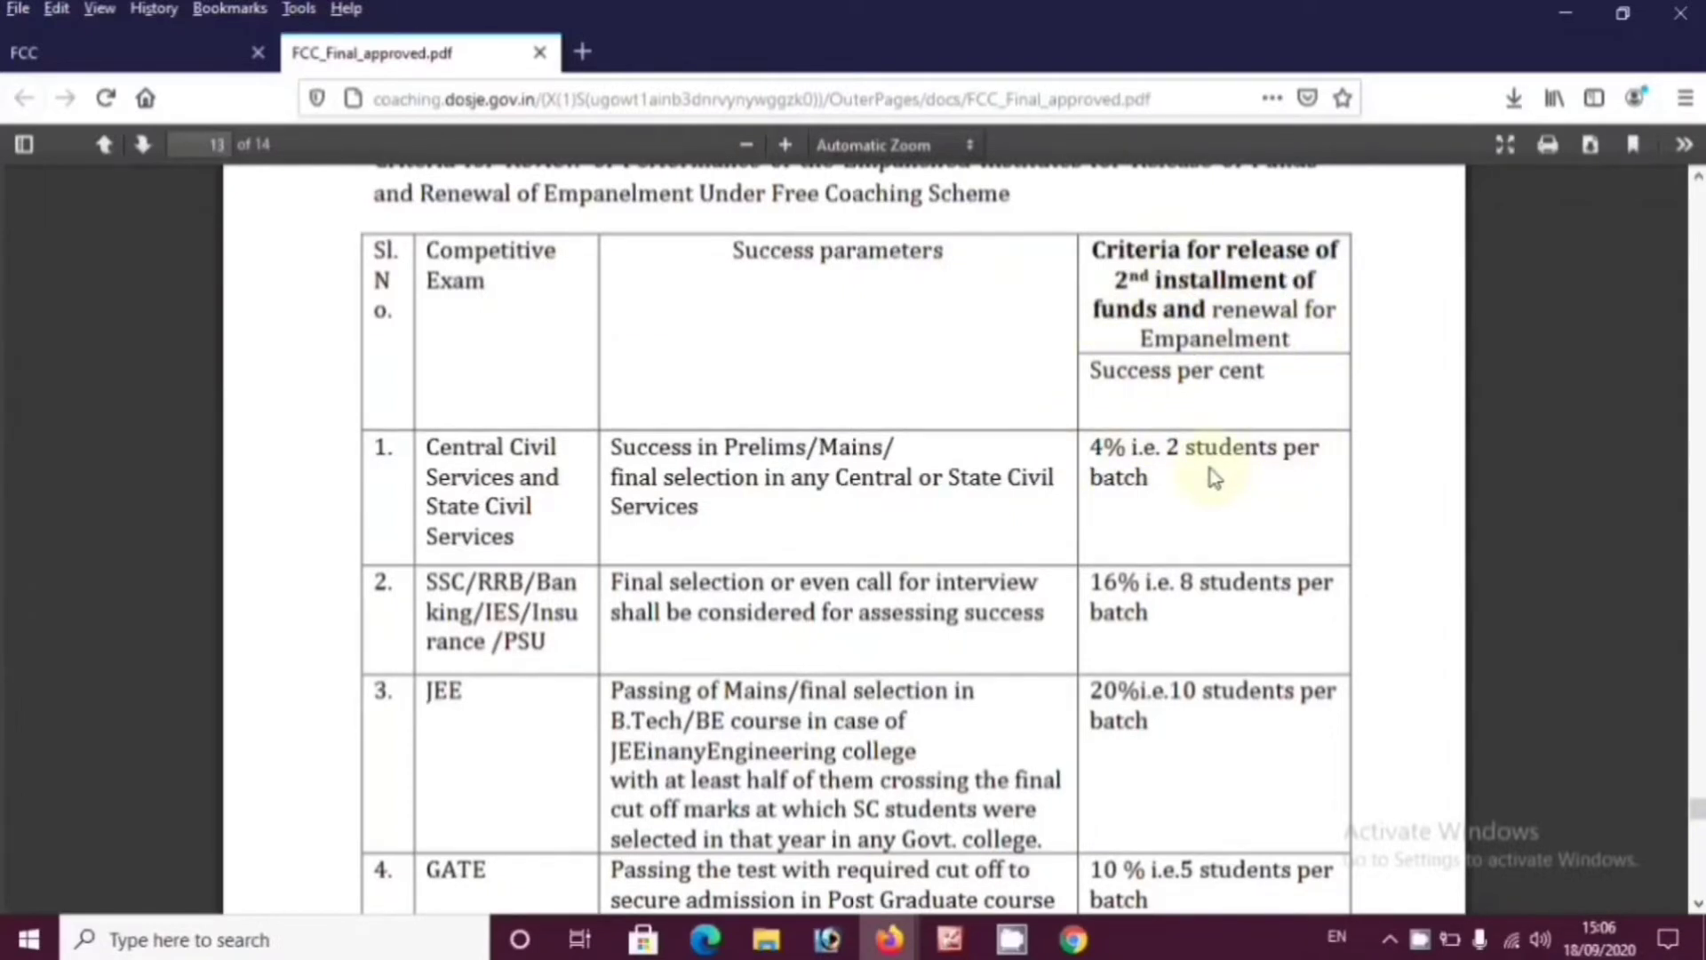
pyautogui.scroll(-2, 1213, 478)
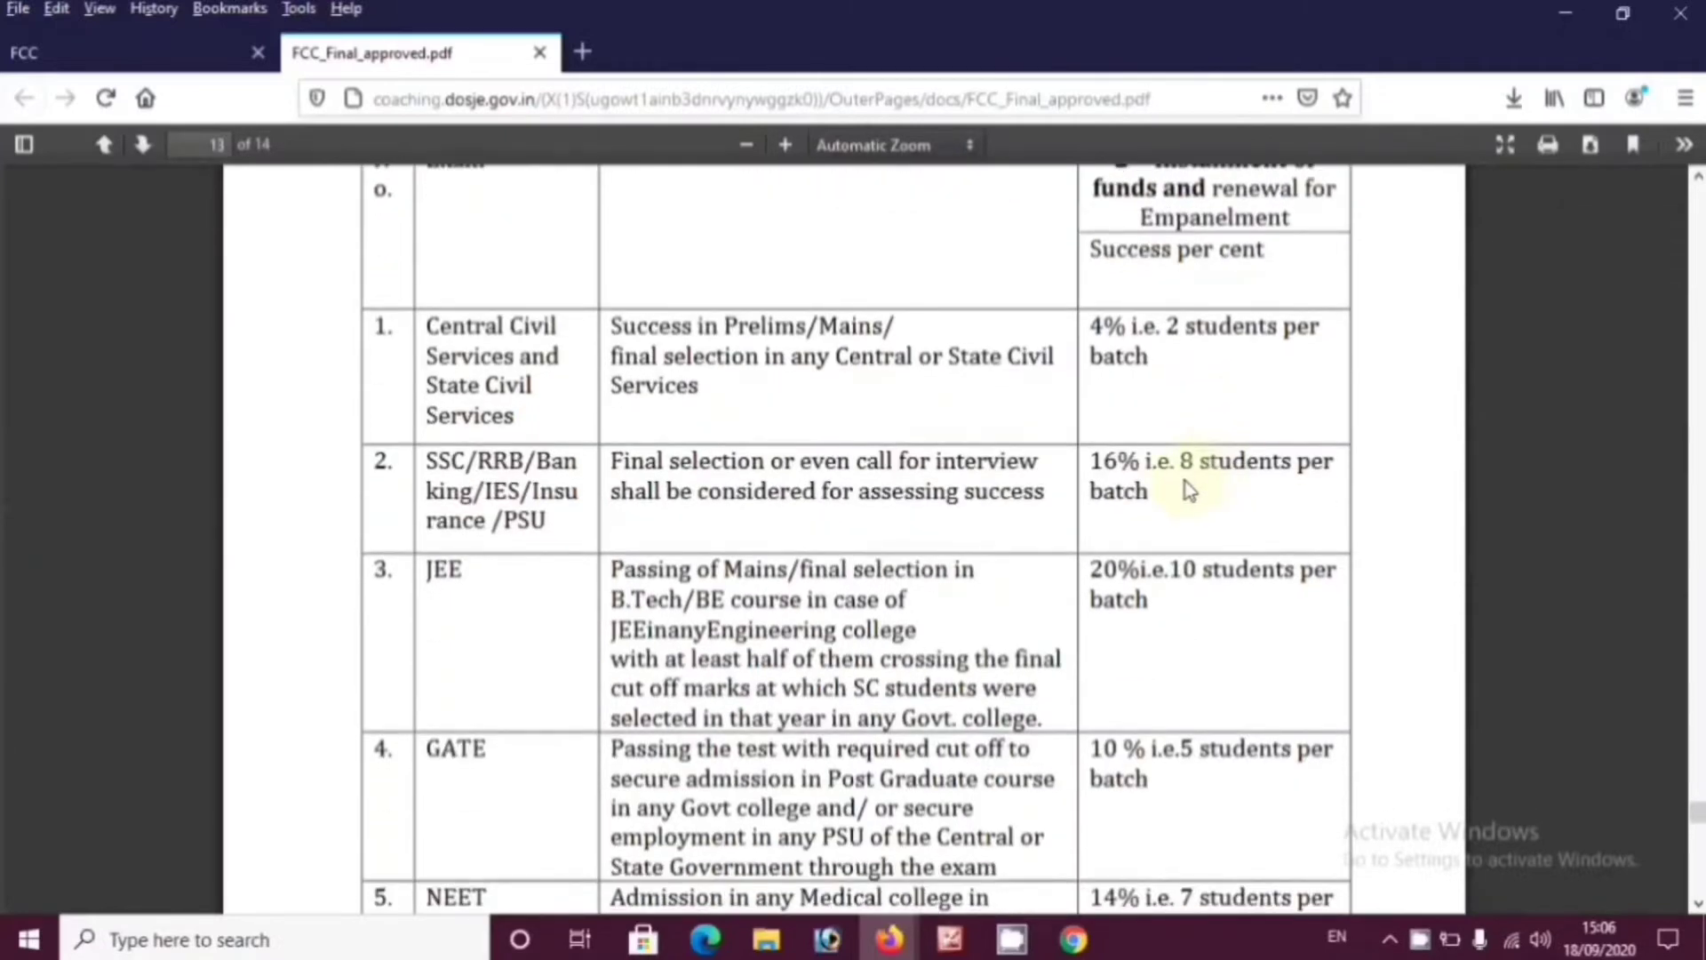
pyautogui.scroll(-5, 1186, 481)
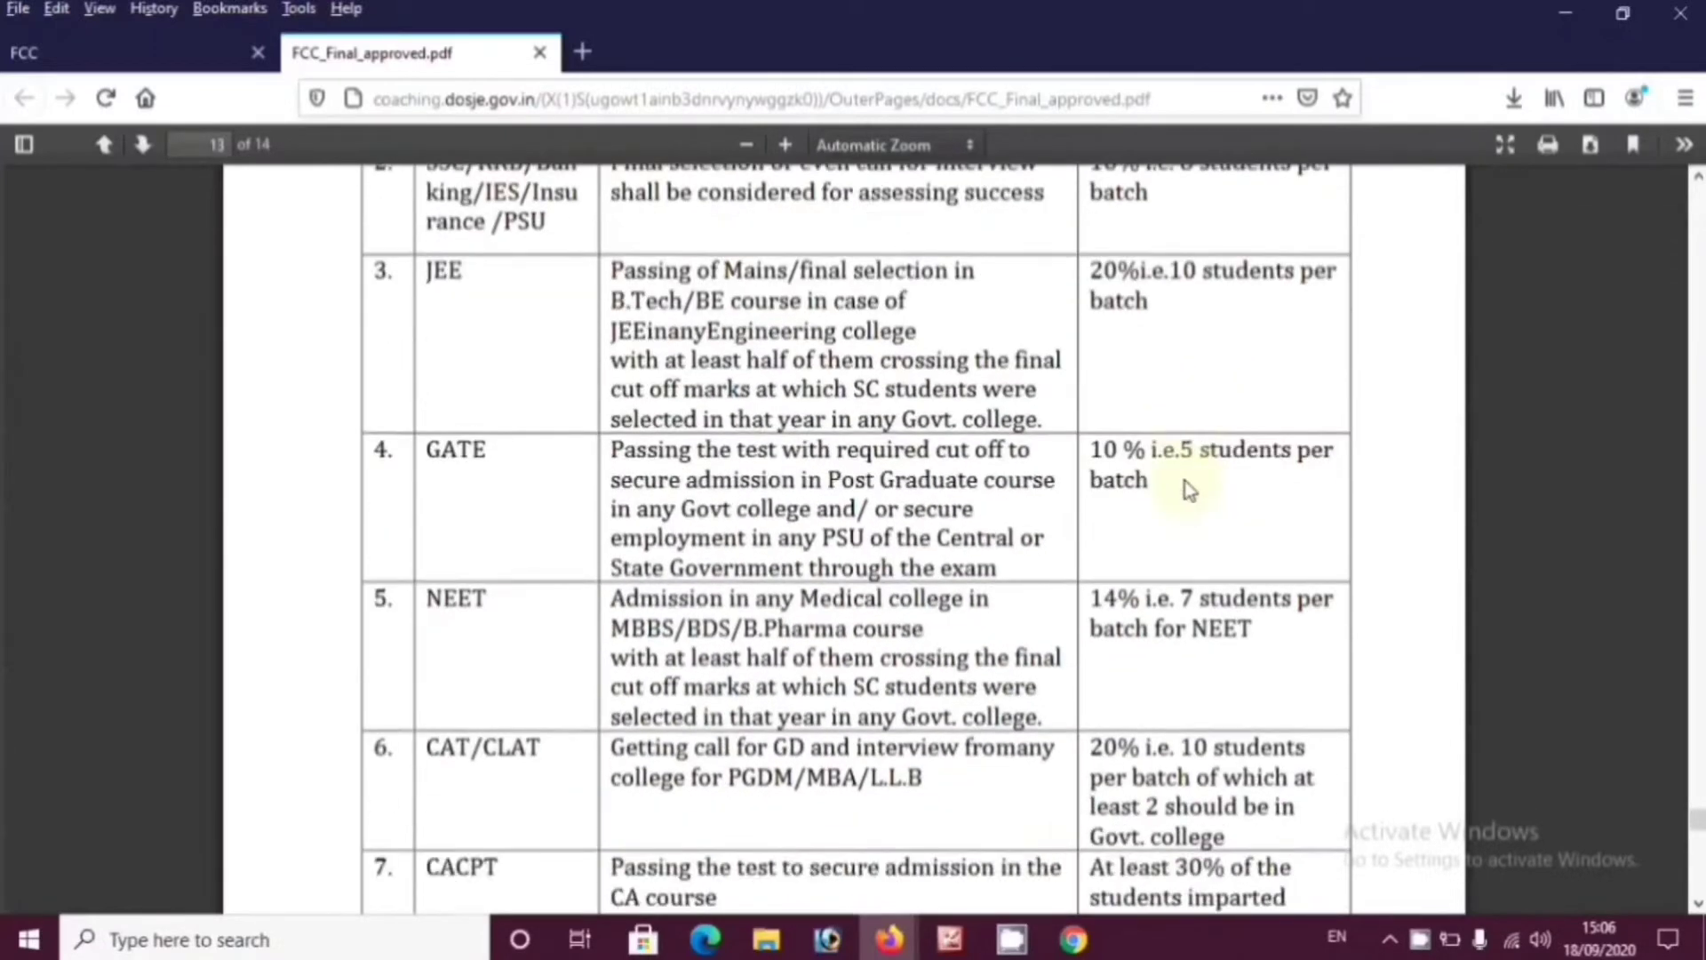
pyautogui.scroll(-7, 1185, 481)
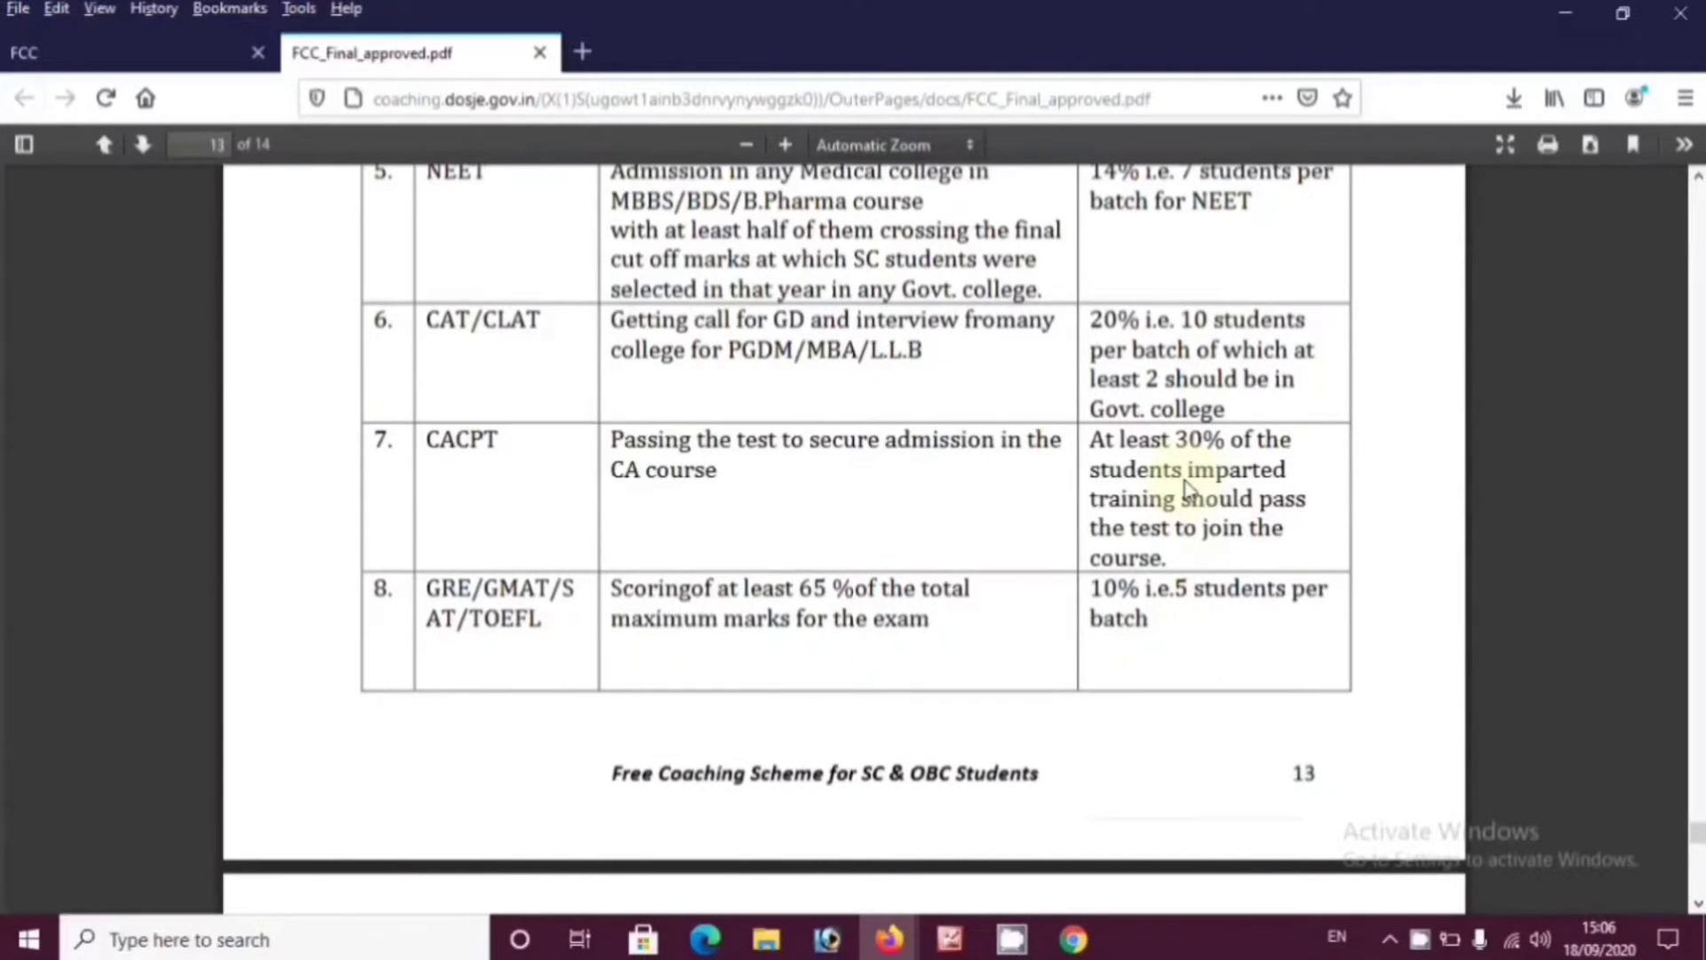
pyautogui.scroll(12, 1185, 482)
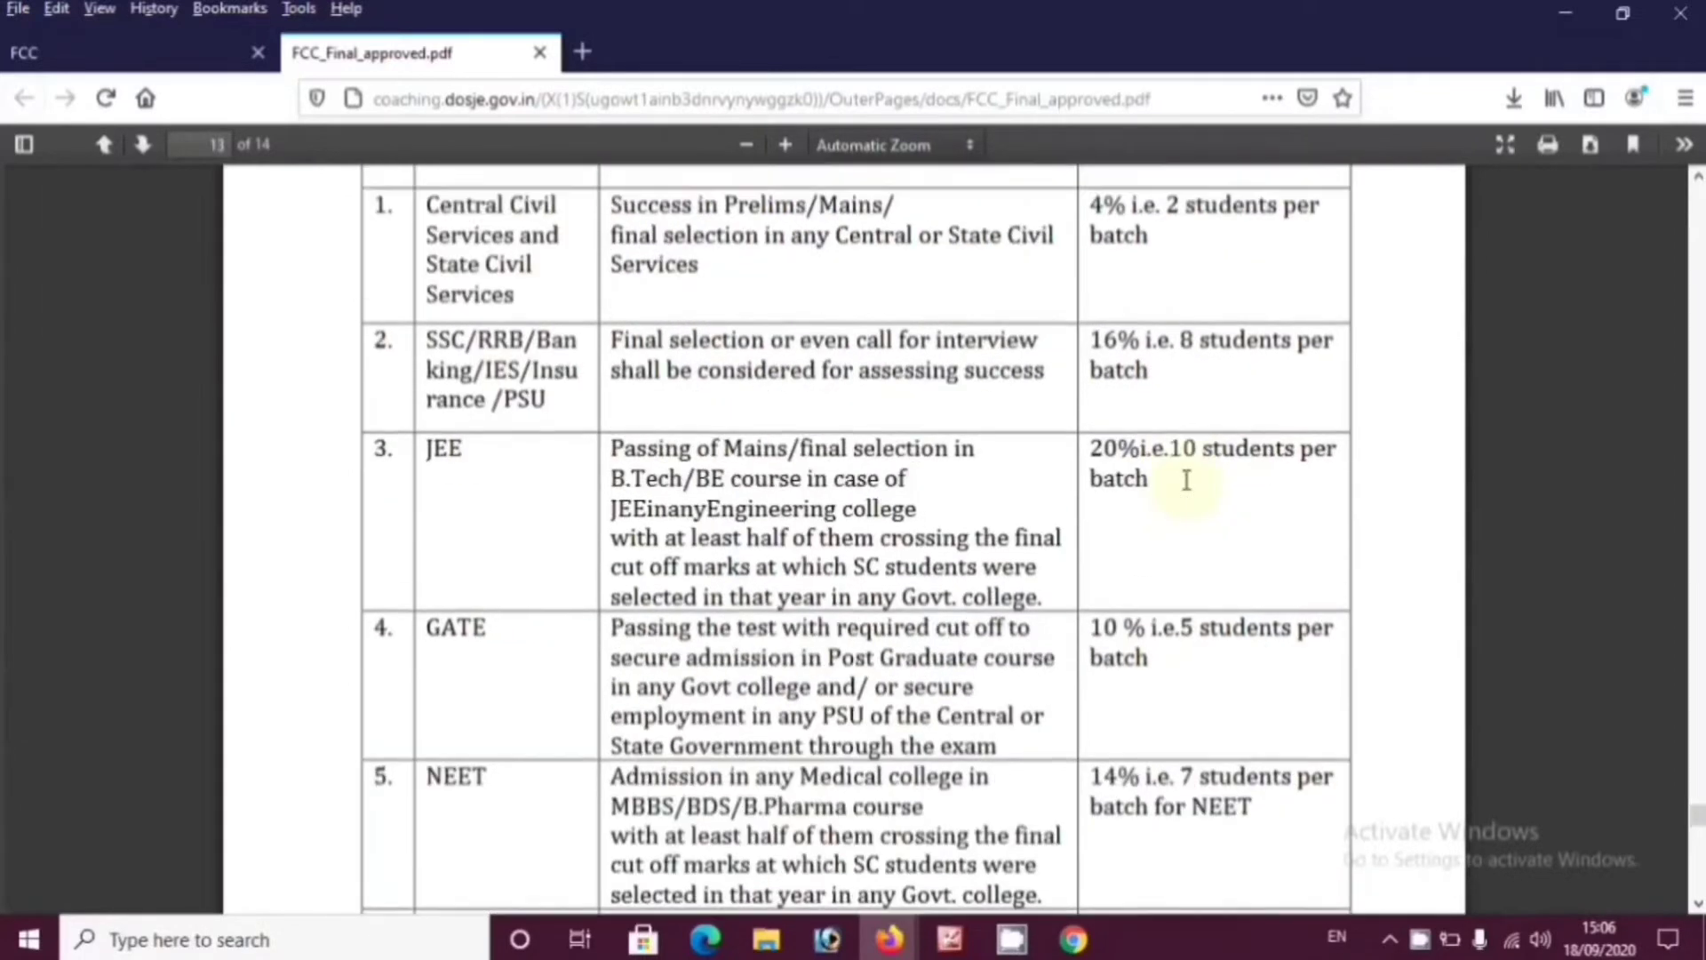
pyautogui.scroll(-20, 1186, 482)
pyautogui.scroll(-3, 1185, 482)
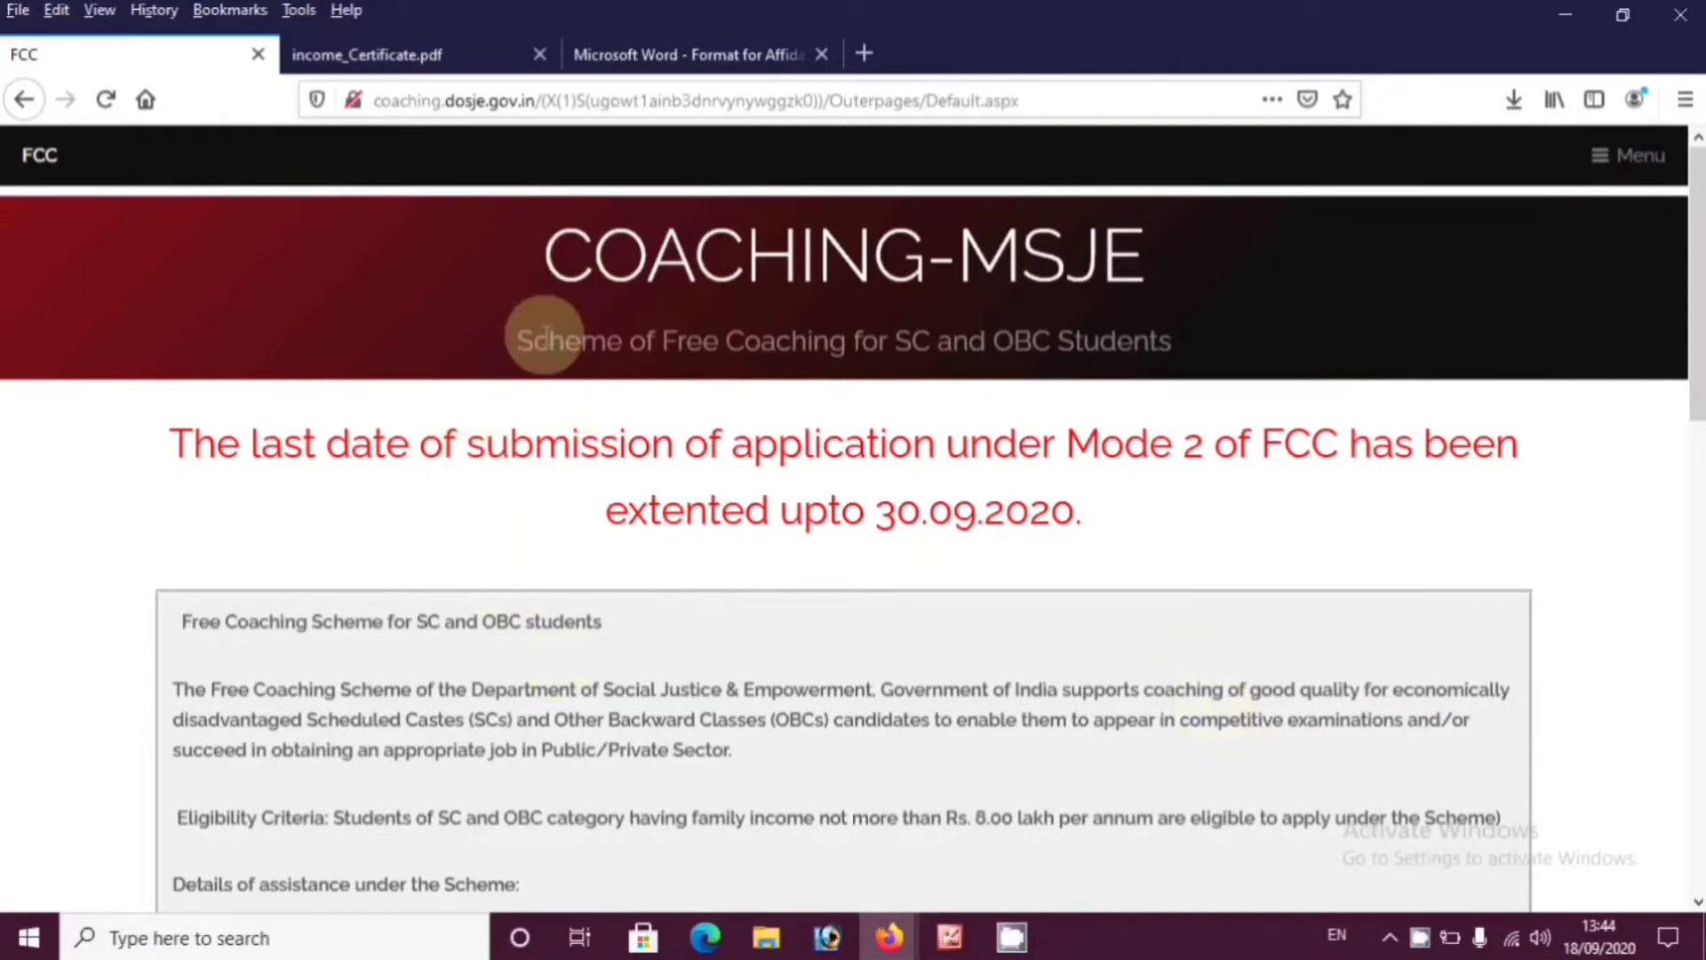
pyautogui.moveTo(533, 342); pyautogui.dragTo(1207, 337)
pyautogui.click(1207, 338)
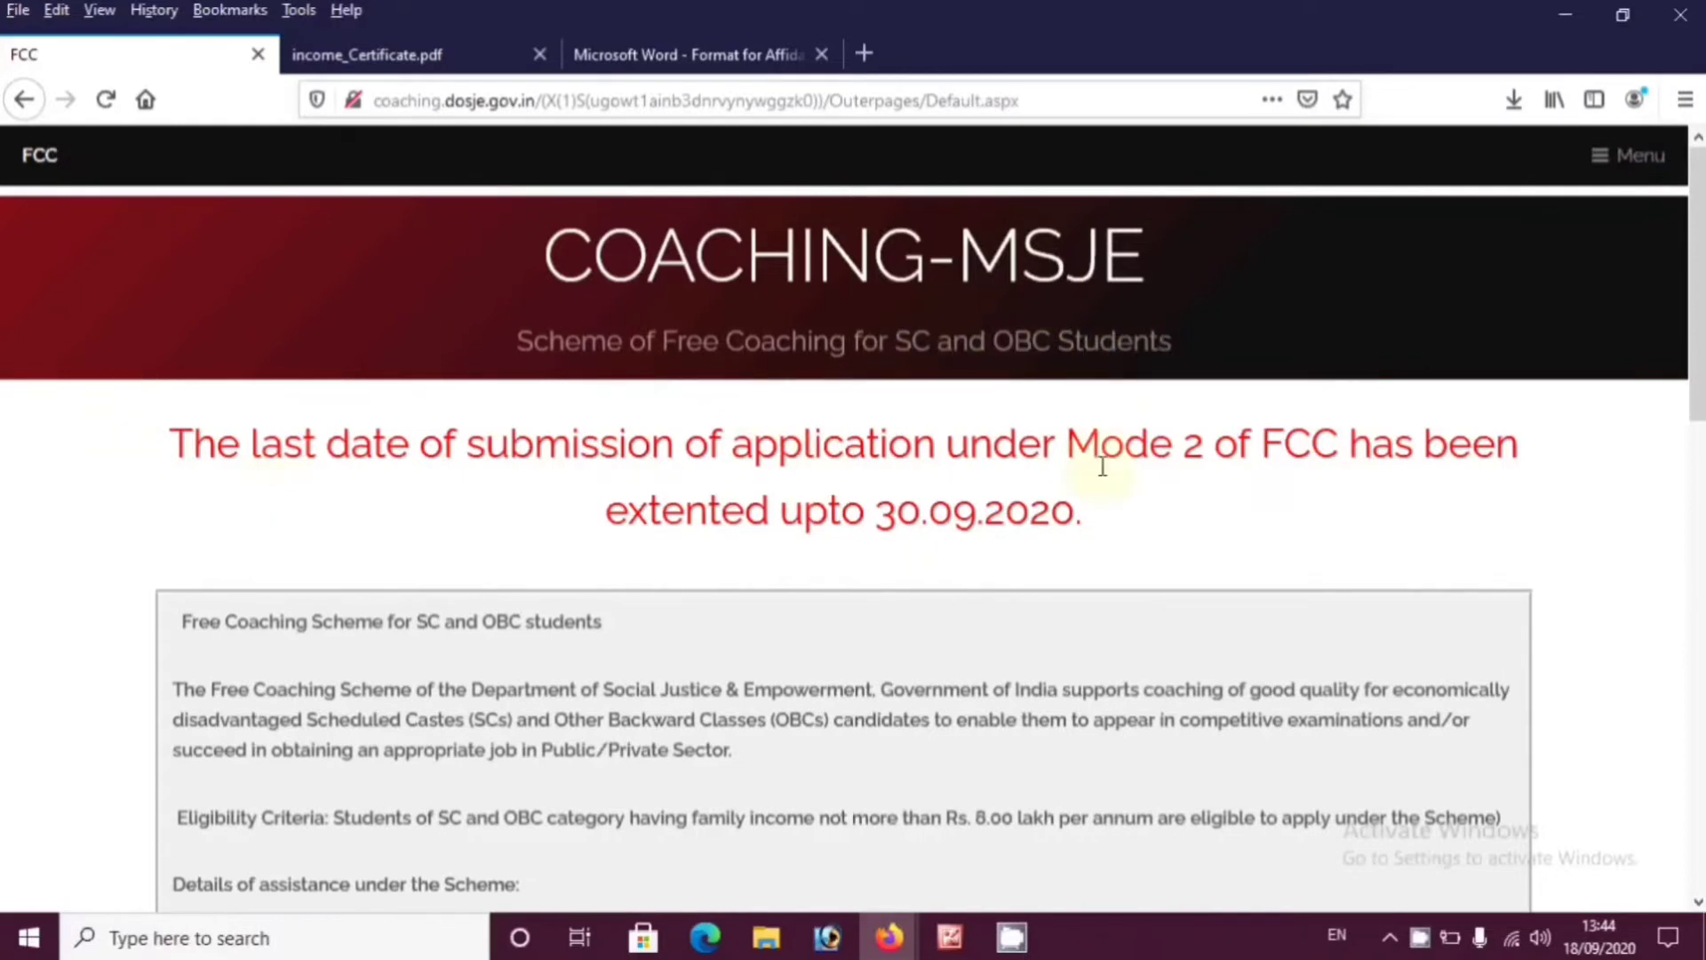
pyautogui.moveTo(873, 524); pyautogui.dragTo(1055, 541)
pyautogui.click(1055, 540)
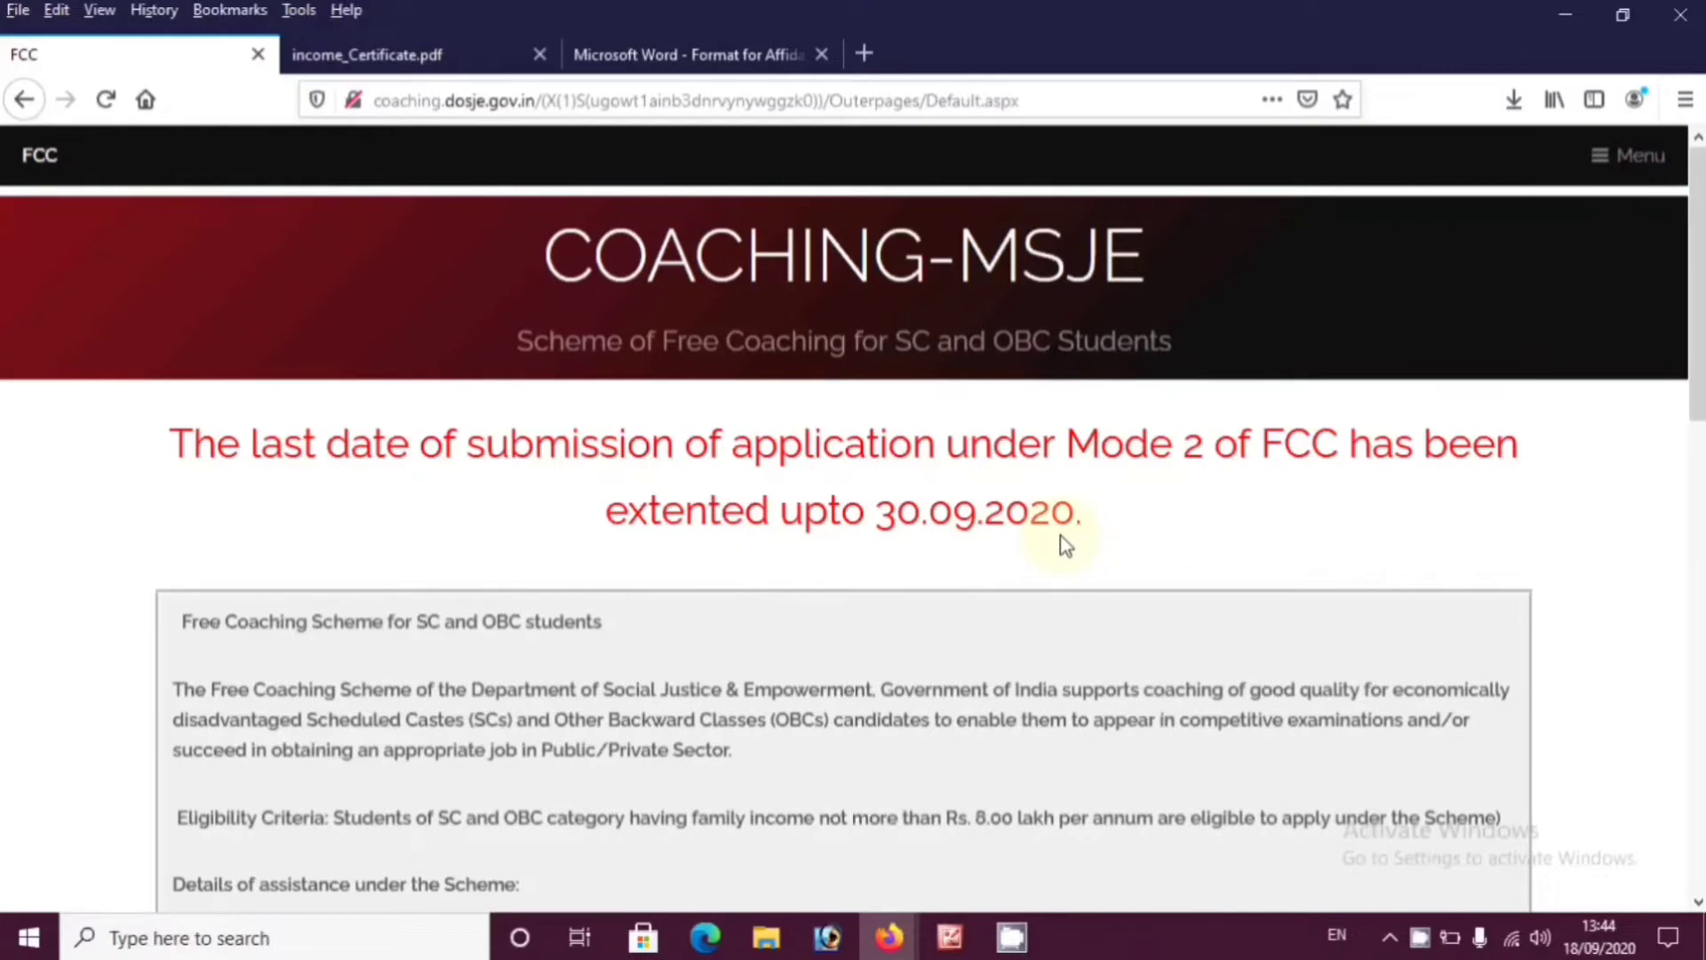
pyautogui.scroll(-5, 1060, 542)
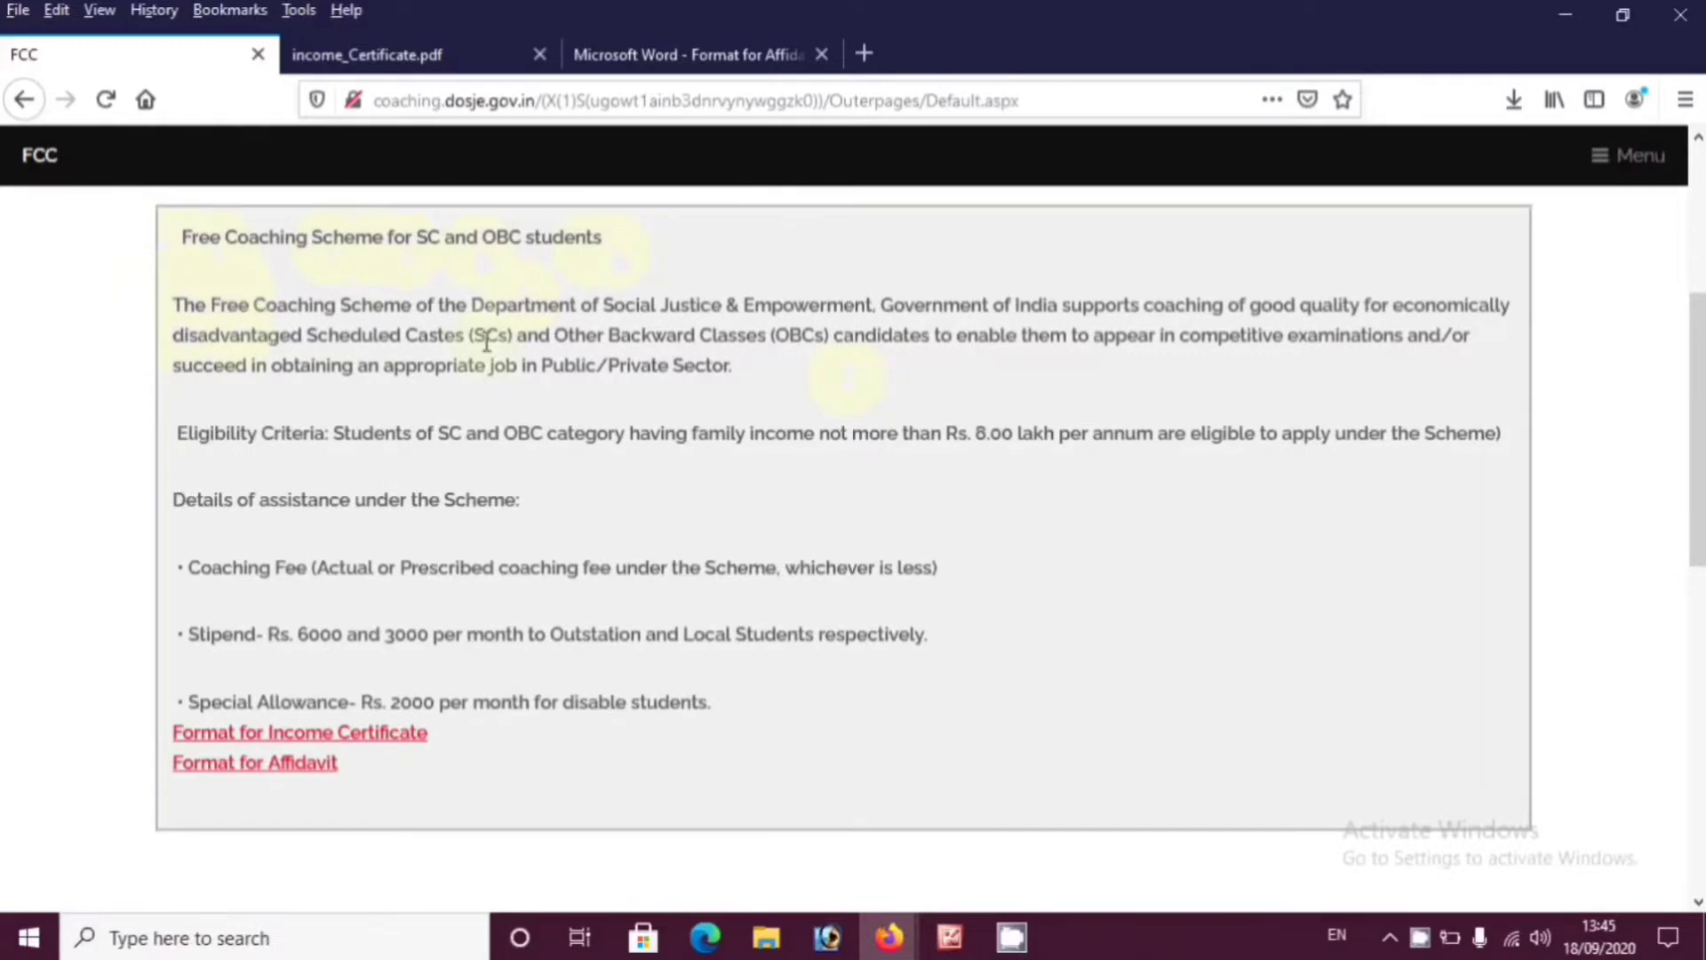
pyautogui.moveTo(1189, 337); pyautogui.dragTo(1349, 342)
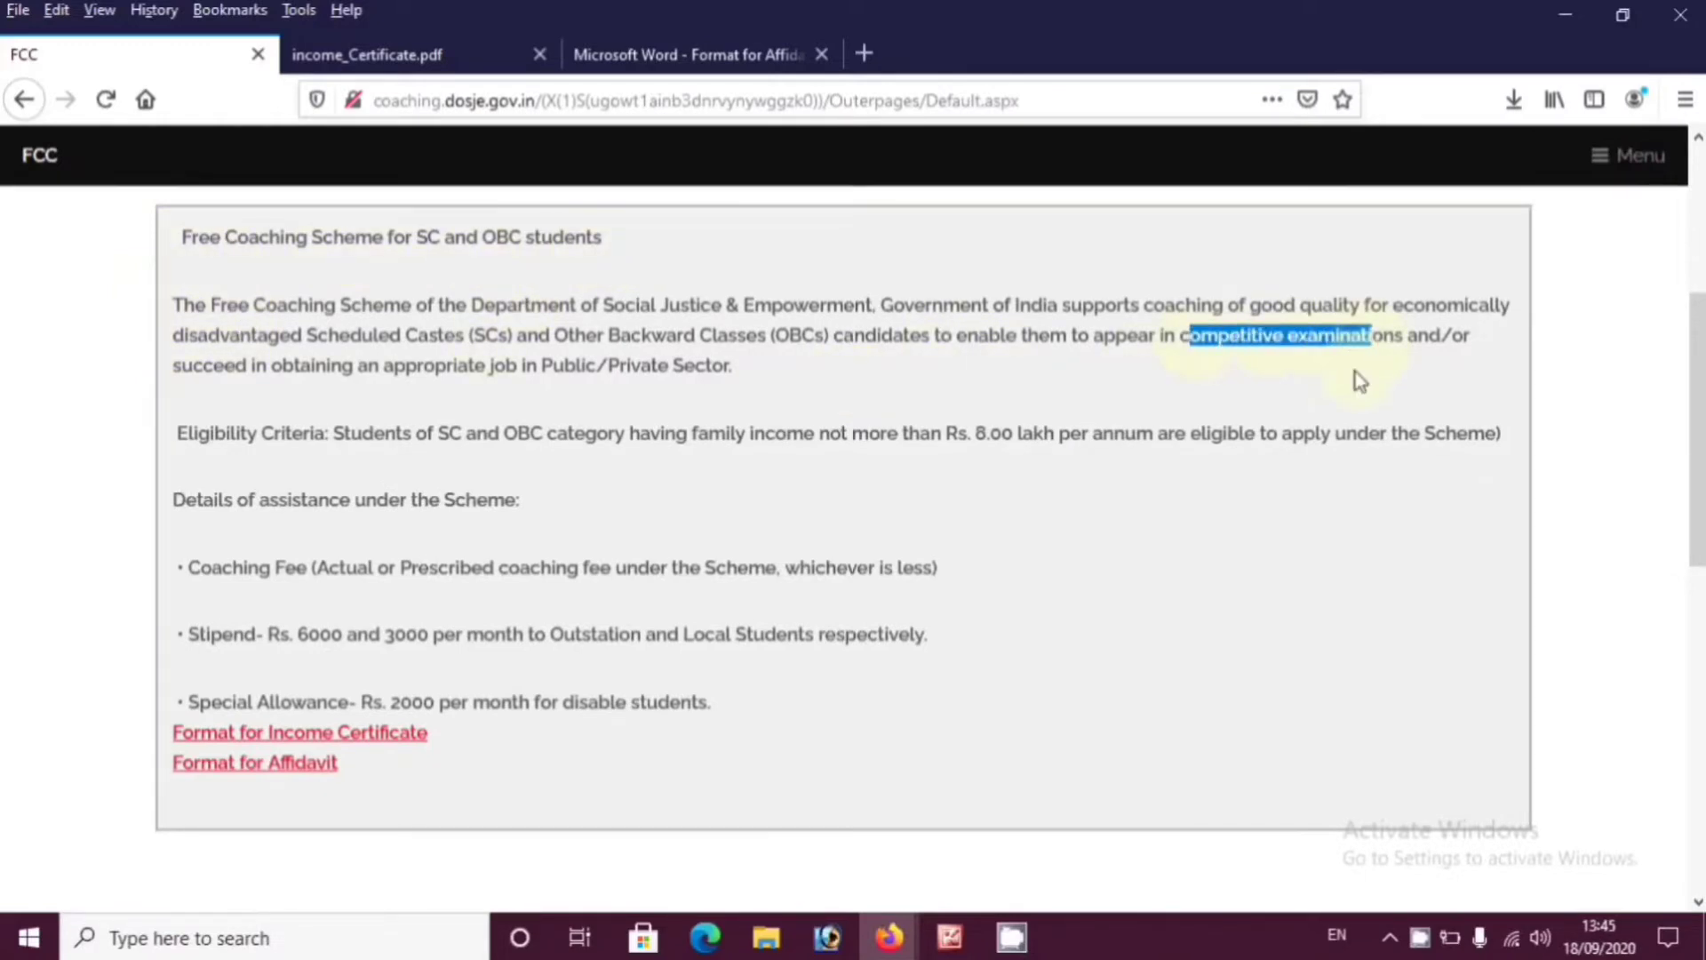
pyautogui.click(1196, 362)
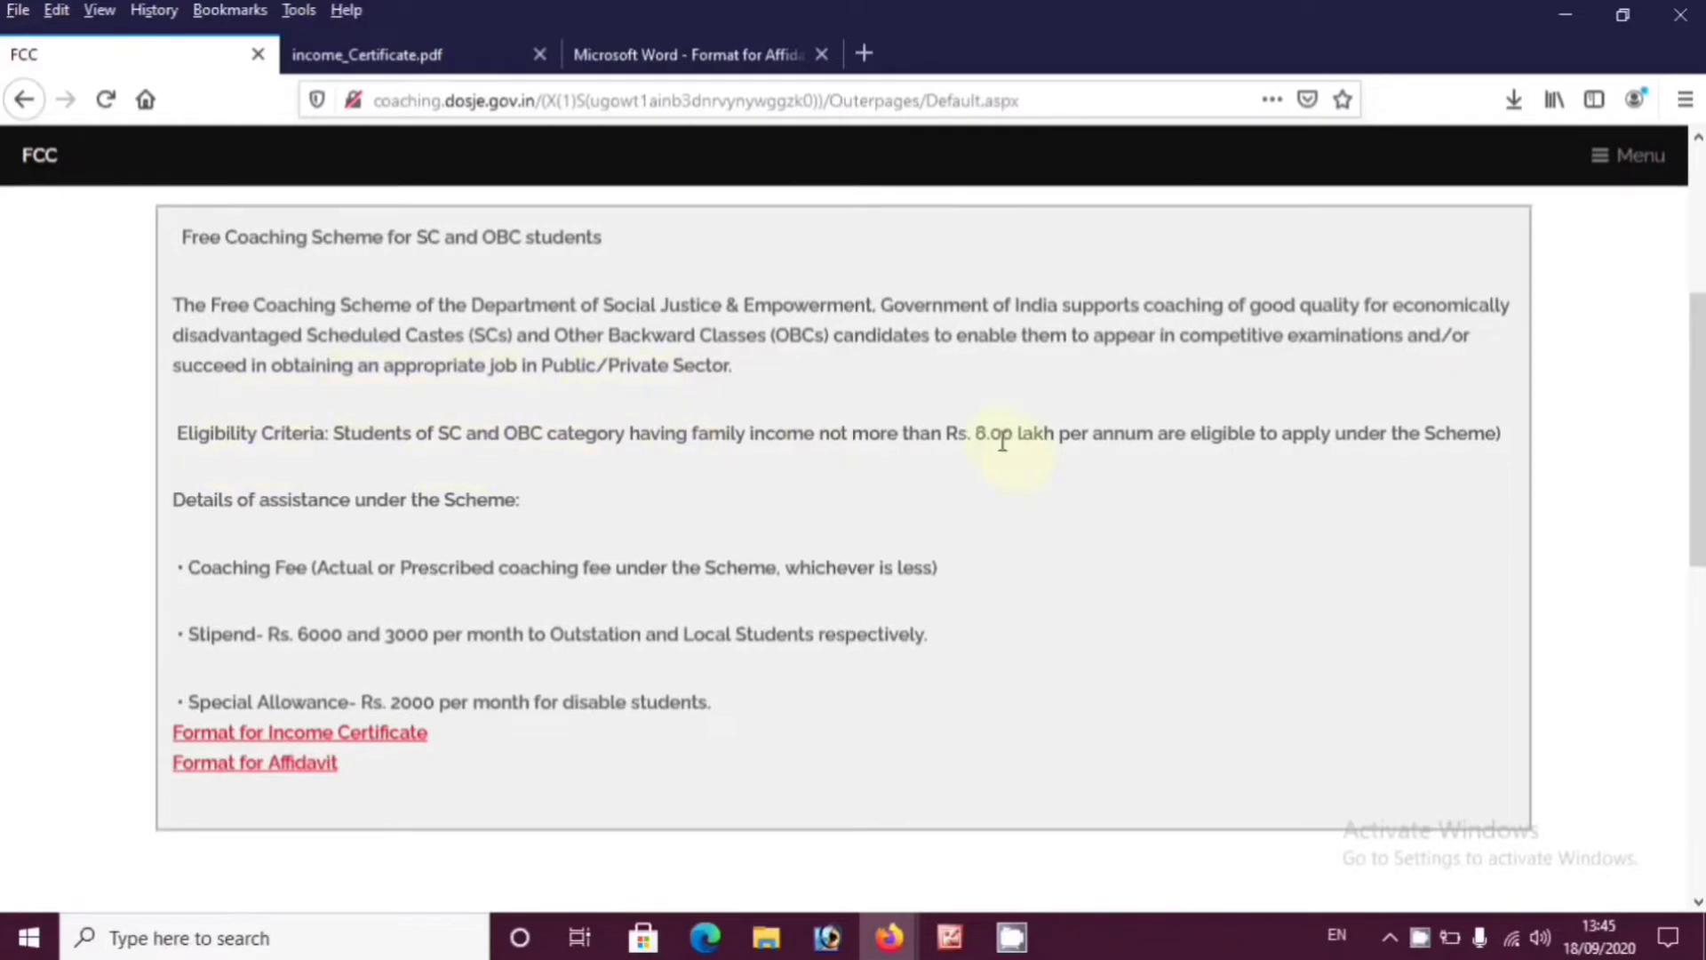
pyautogui.moveTo(175, 436); pyautogui.dragTo(336, 435)
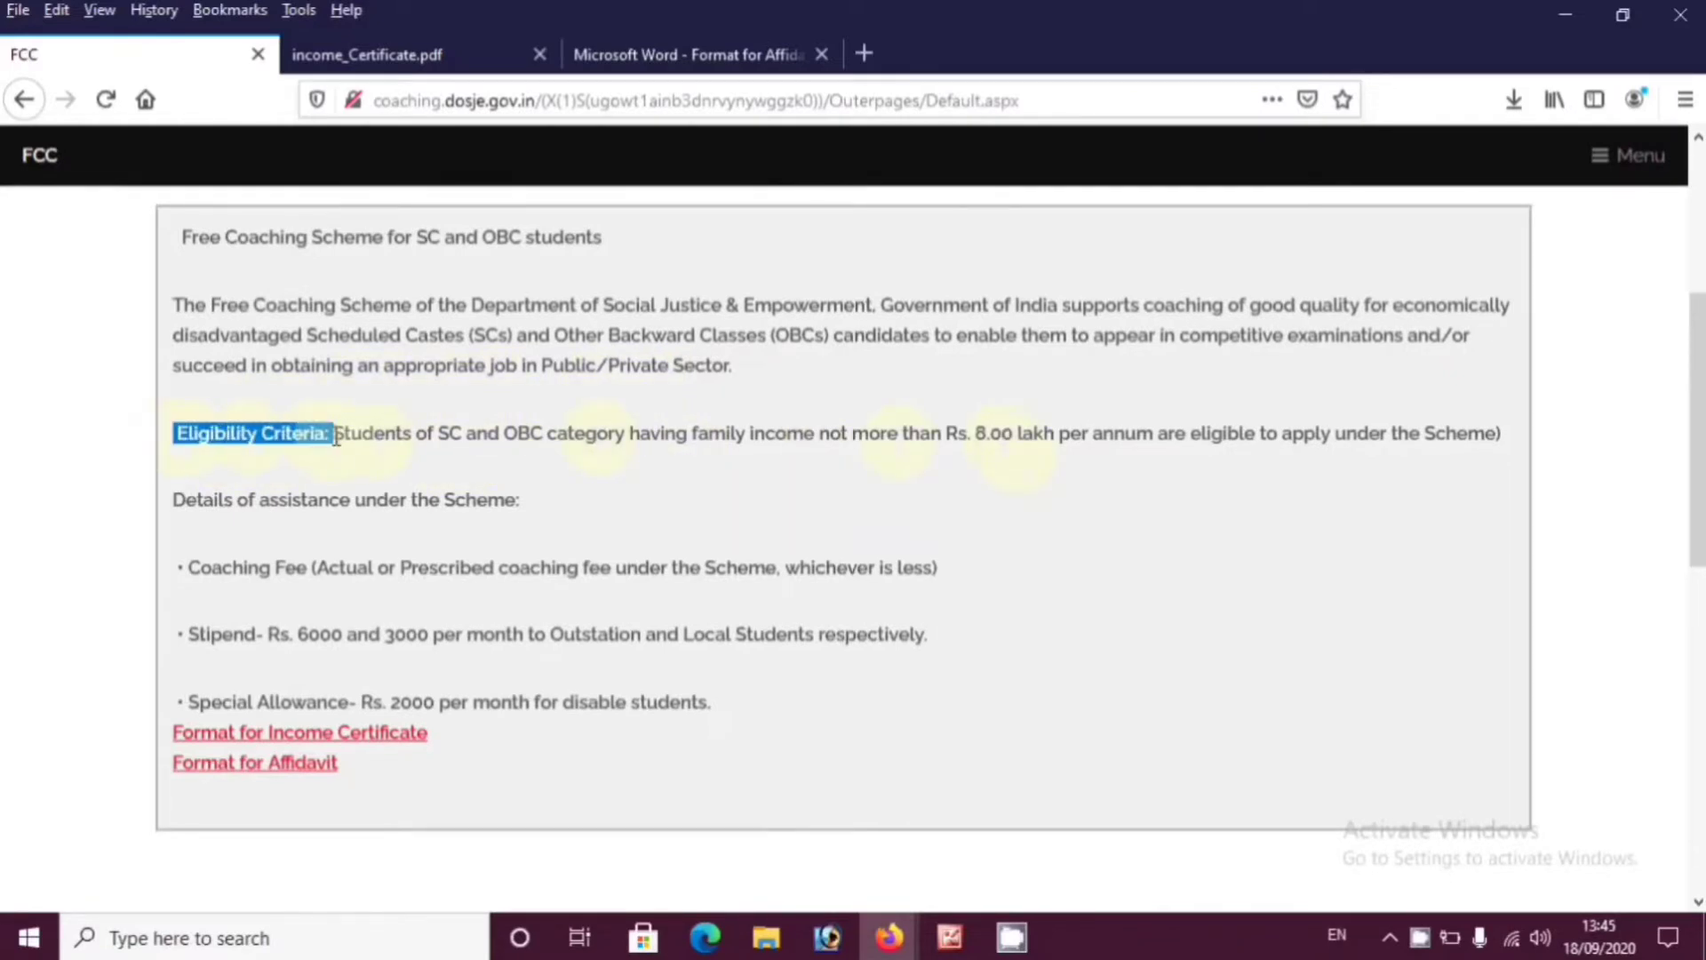
pyautogui.click(771, 481)
pyautogui.moveTo(966, 449); pyautogui.dragTo(1137, 448)
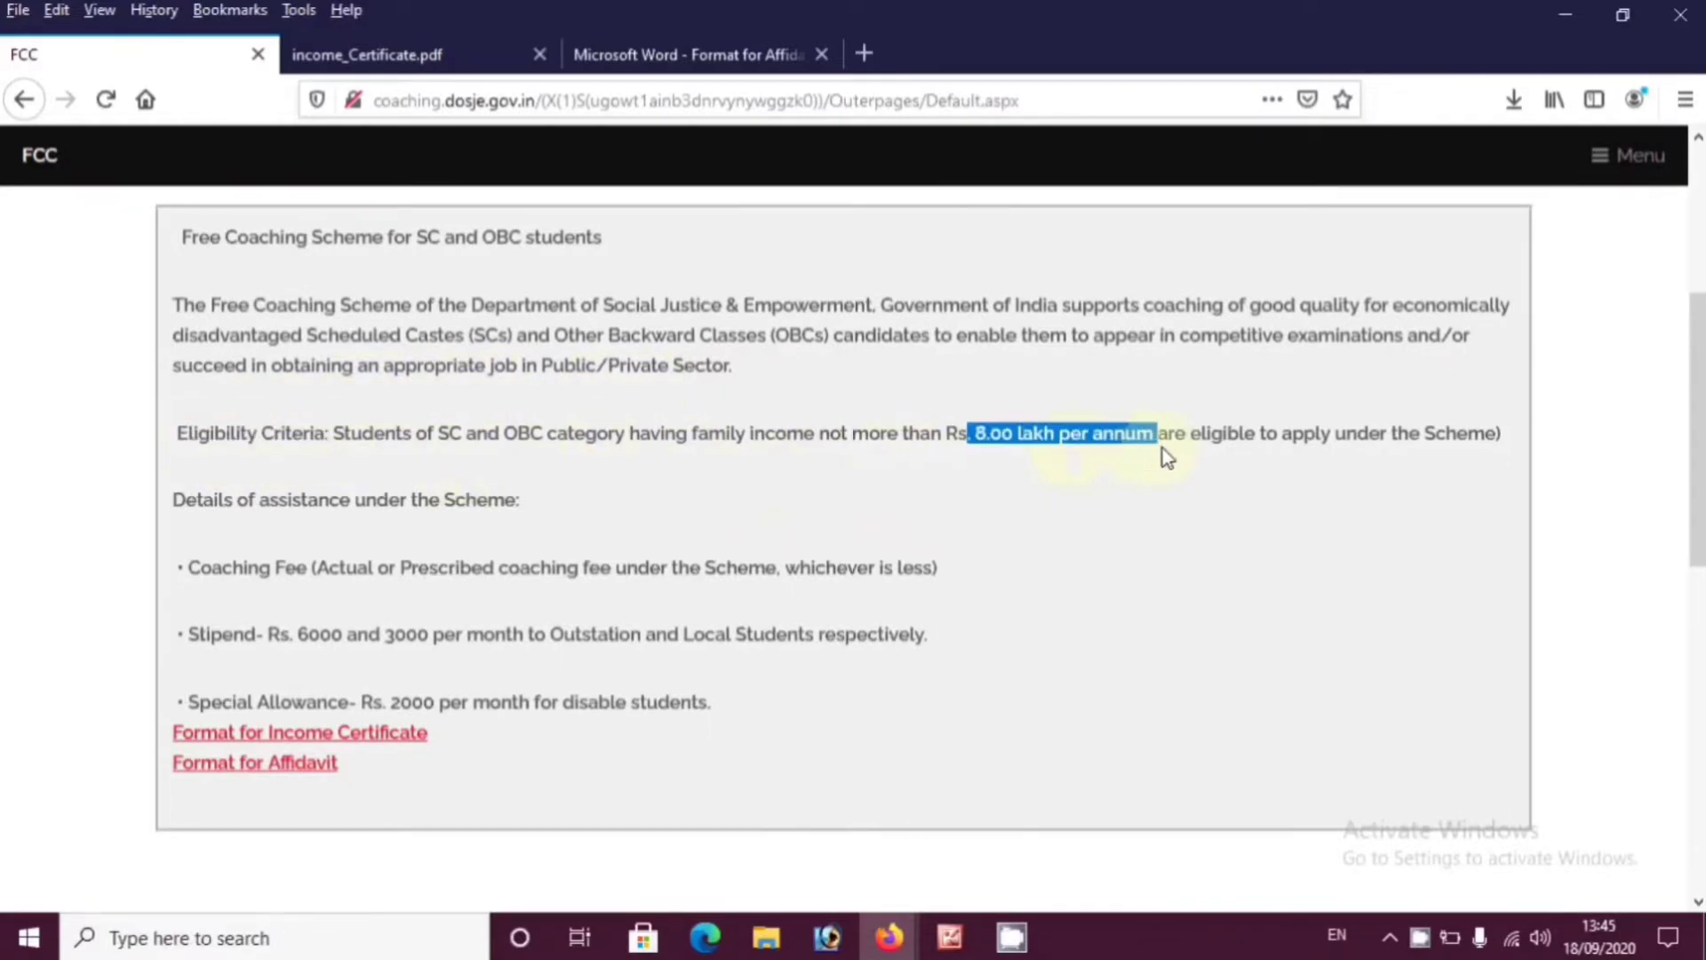
pyautogui.click(1036, 499)
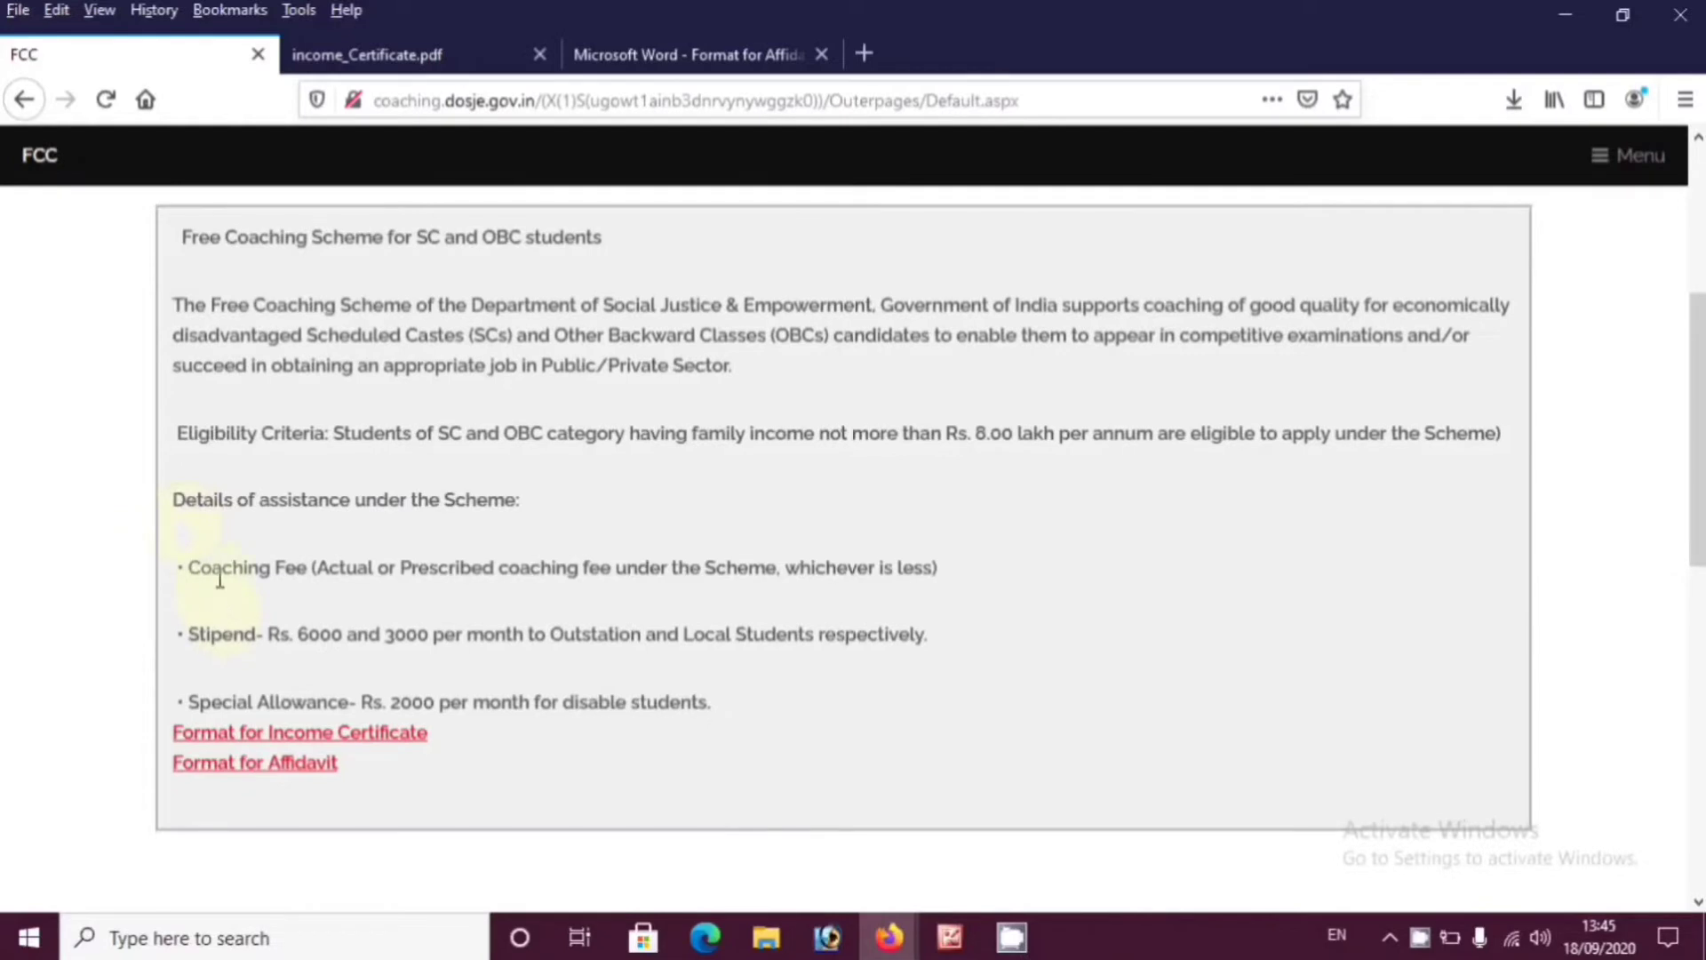
pyautogui.moveTo(213, 573); pyautogui.dragTo(440, 573)
pyautogui.click(836, 602)
pyautogui.moveTo(630, 579); pyautogui.dragTo(987, 590)
pyautogui.click(738, 601)
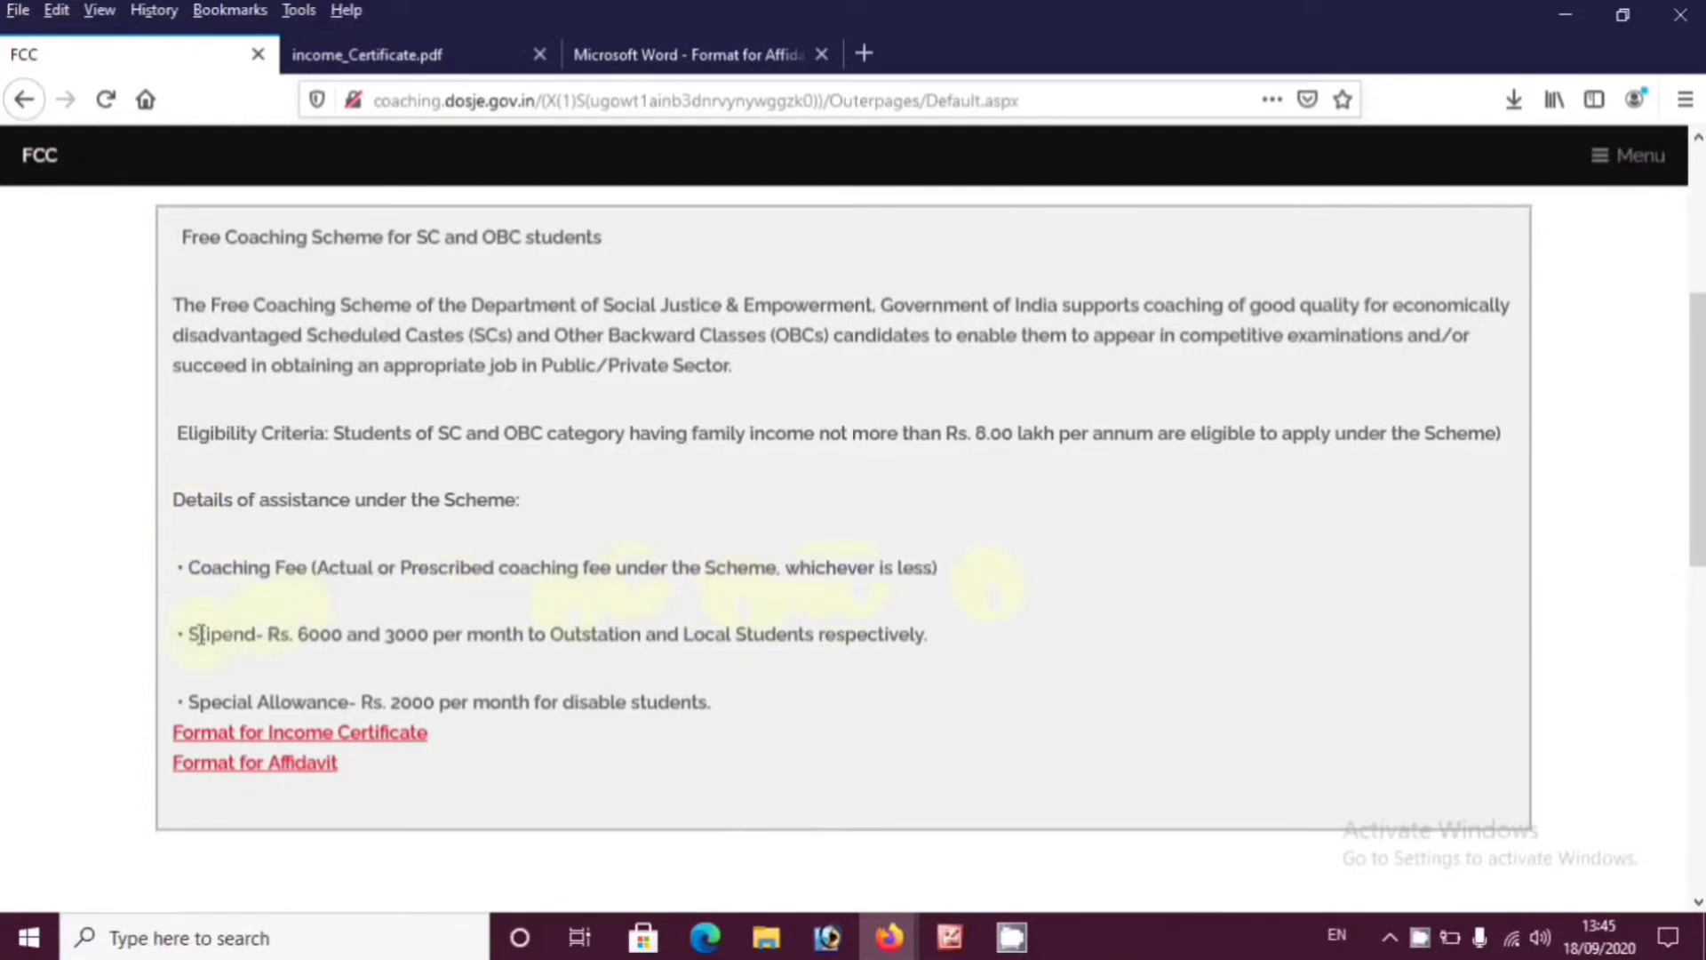
pyautogui.moveTo(188, 634); pyautogui.dragTo(568, 647)
pyautogui.click(369, 666)
pyautogui.click(662, 674)
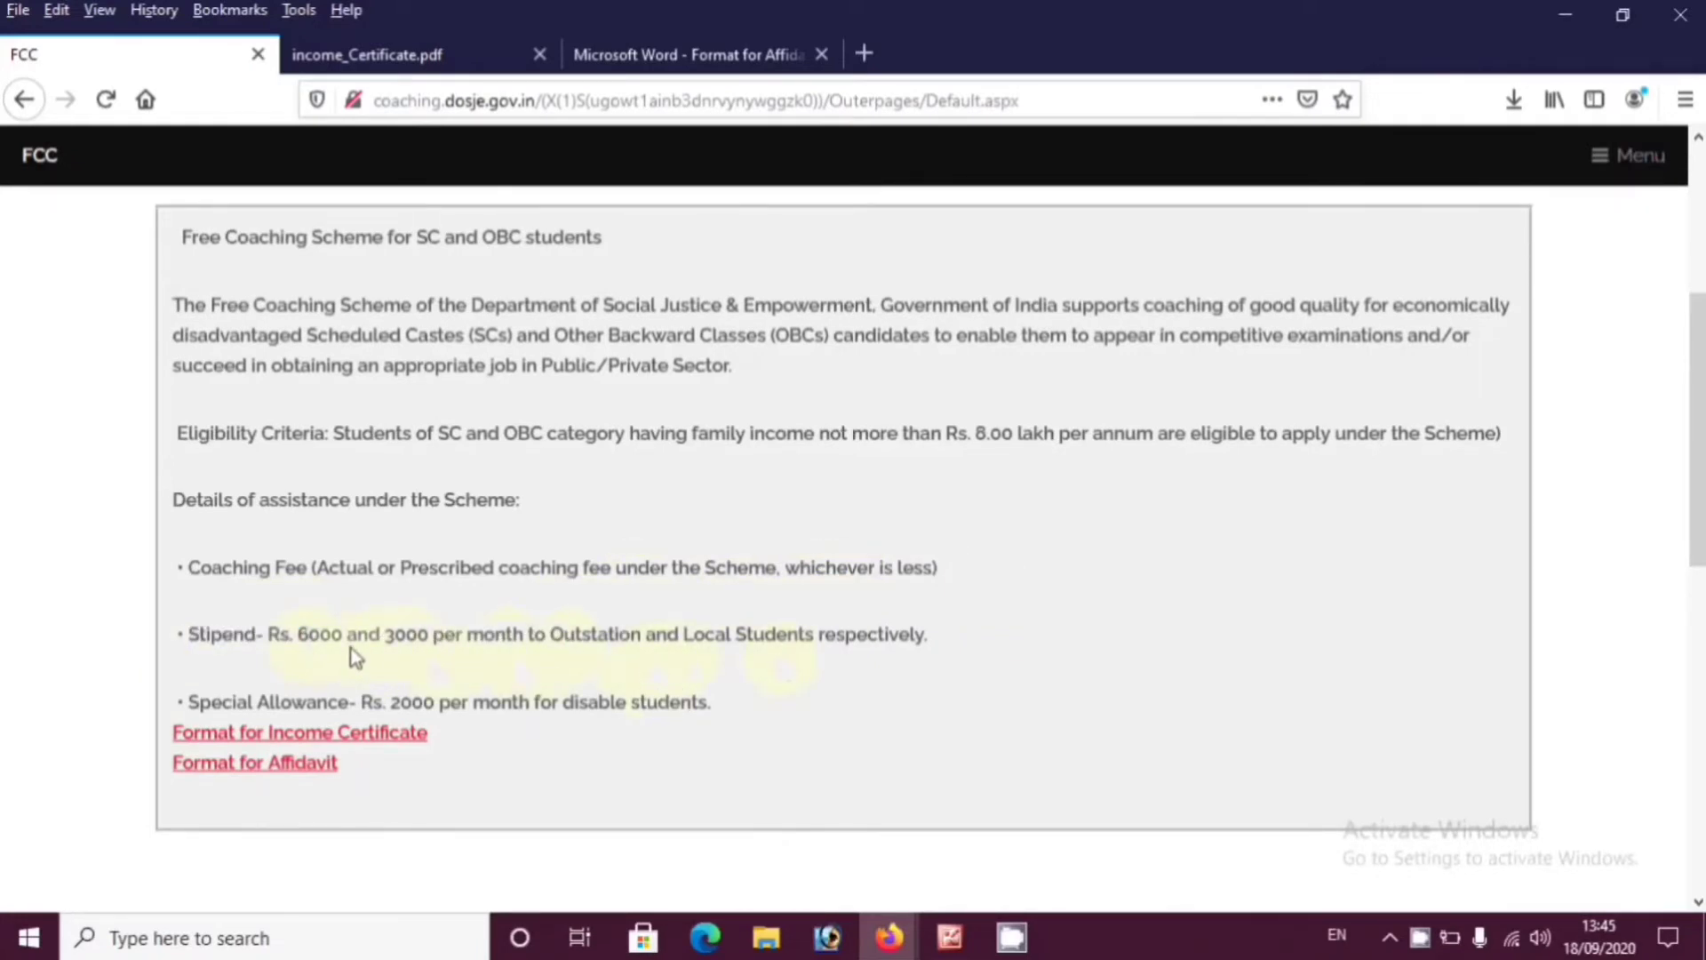
pyautogui.doubleClick(392, 632)
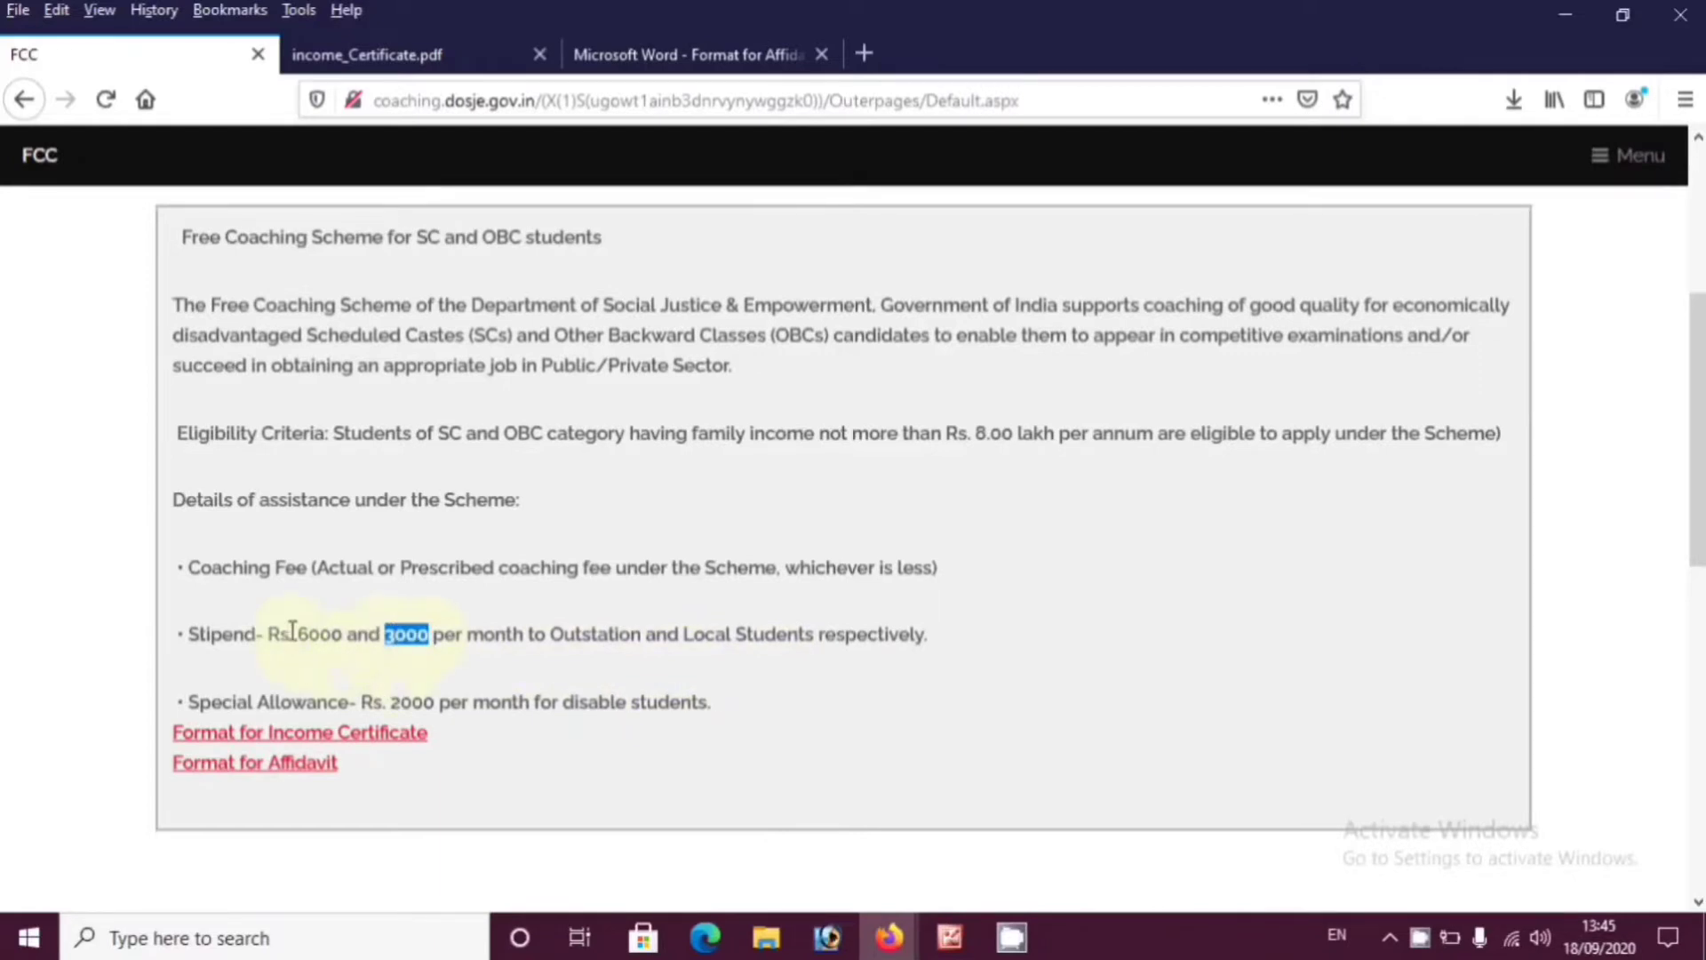
pyautogui.moveTo(290, 631); pyautogui.dragTo(355, 628)
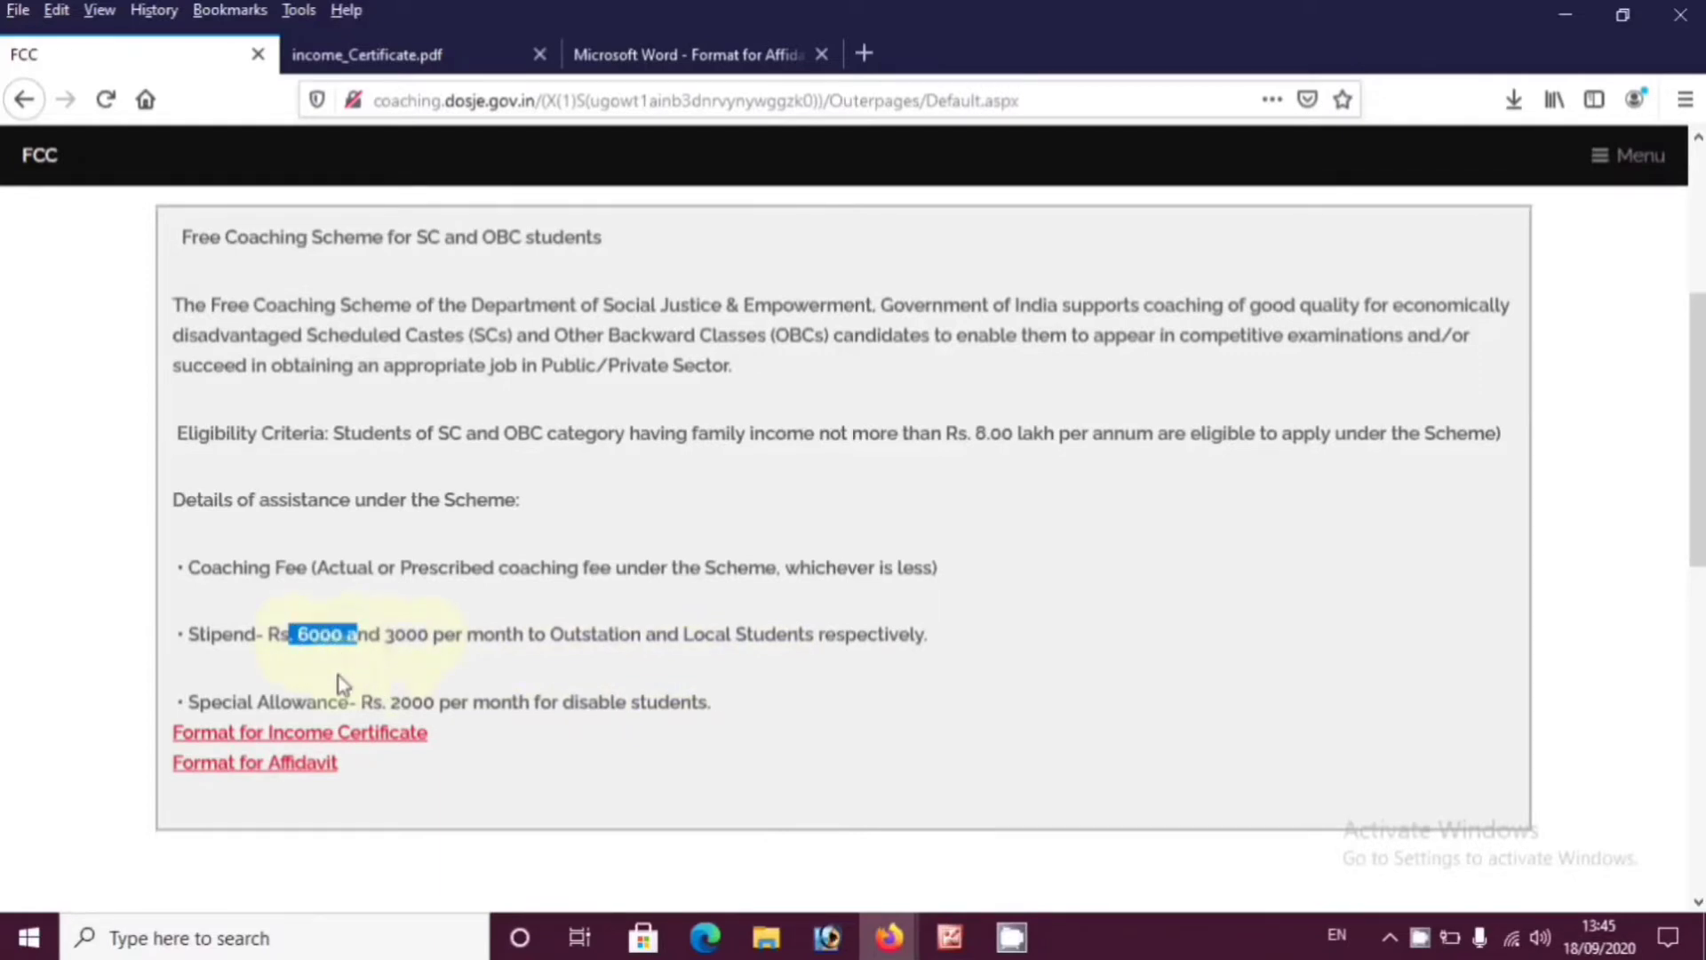
pyautogui.click(488, 700)
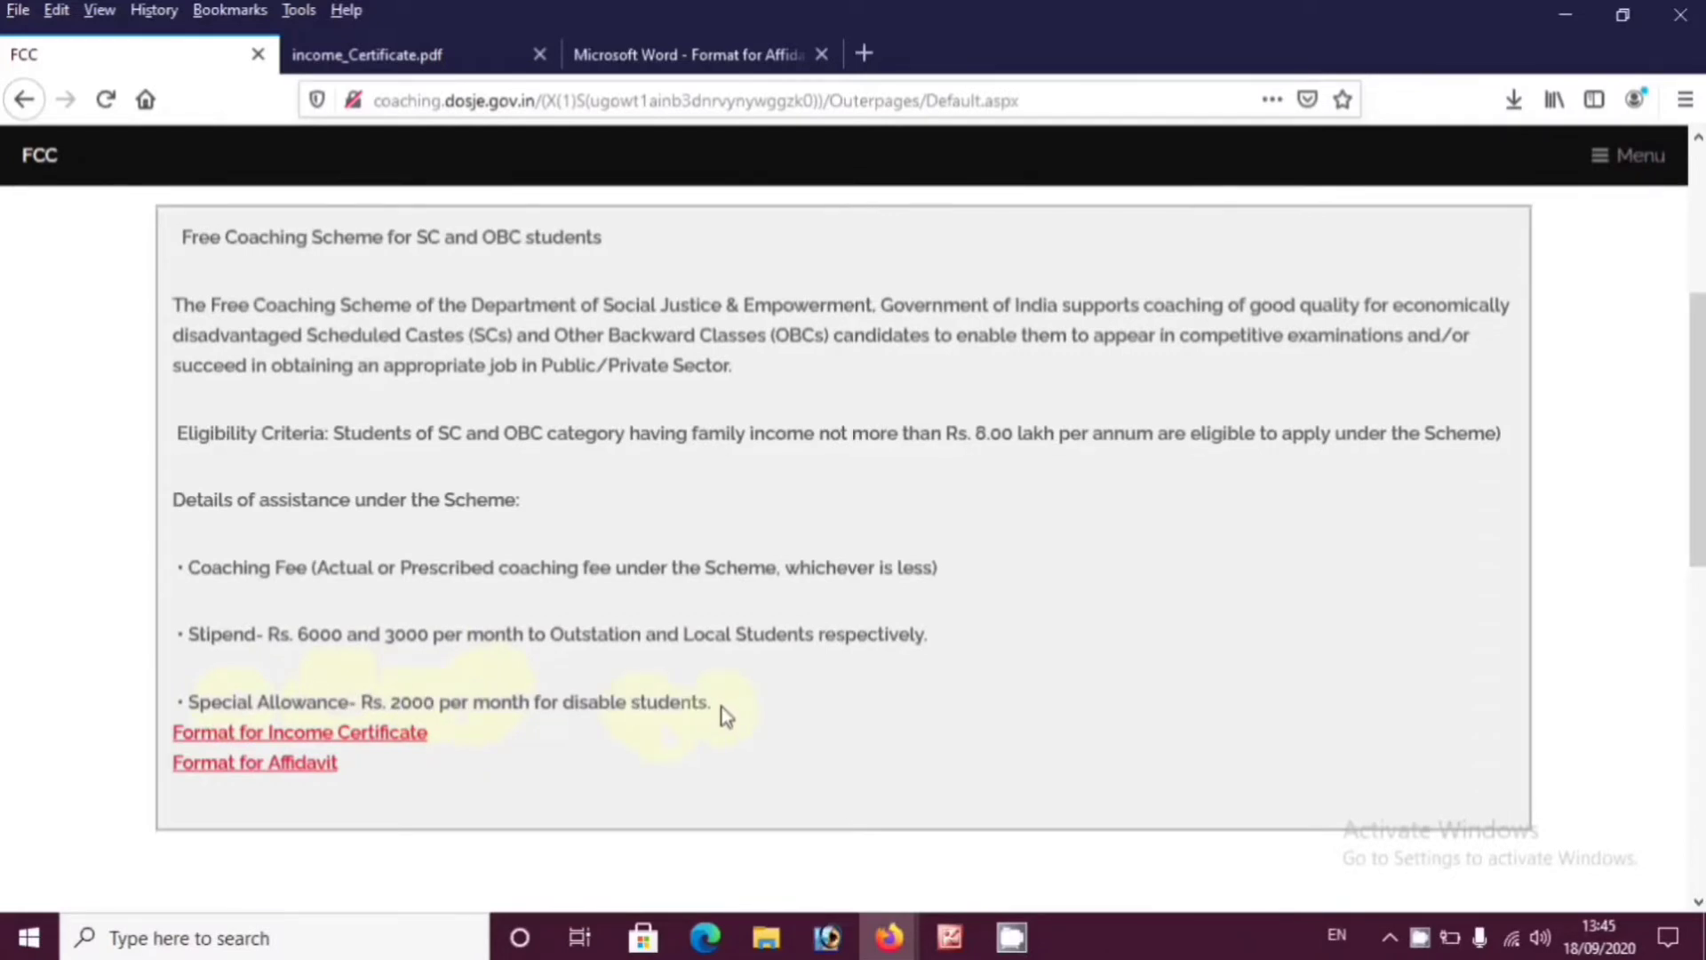
pyautogui.moveTo(723, 711); pyautogui.dragTo(202, 701)
pyautogui.click(184, 702)
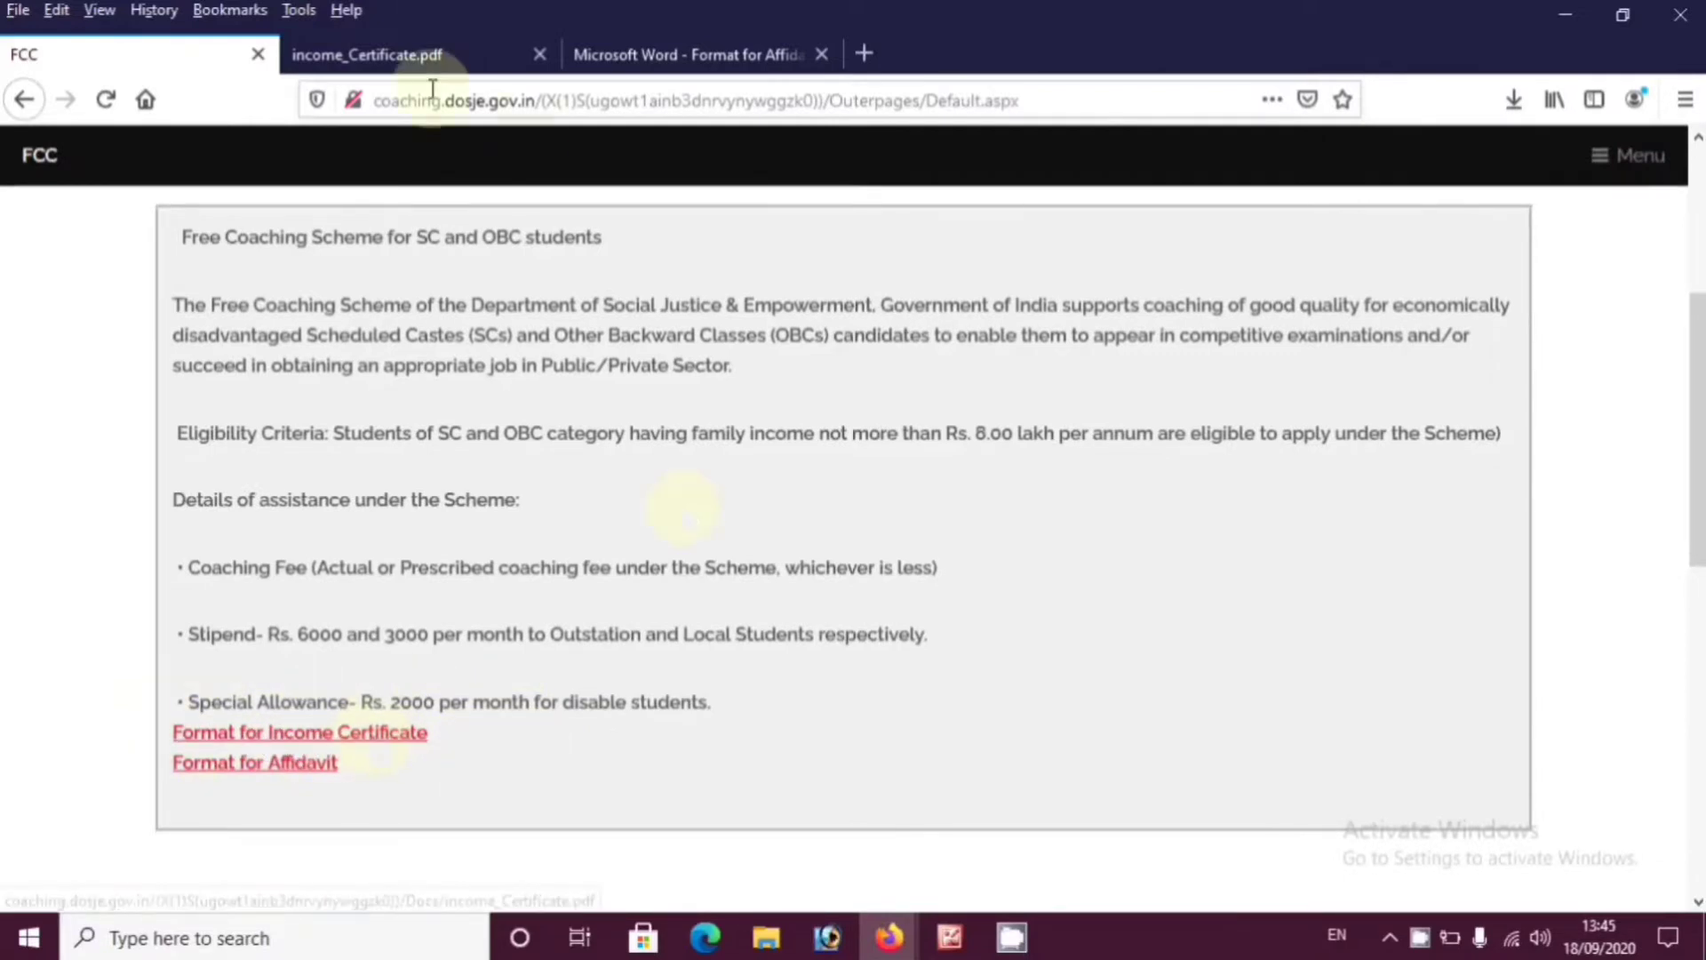
# Review the Income Certificate Form in income_Certificate.pdf
pyautogui.click(388, 70)
pyautogui.scroll(10, 818, 740)
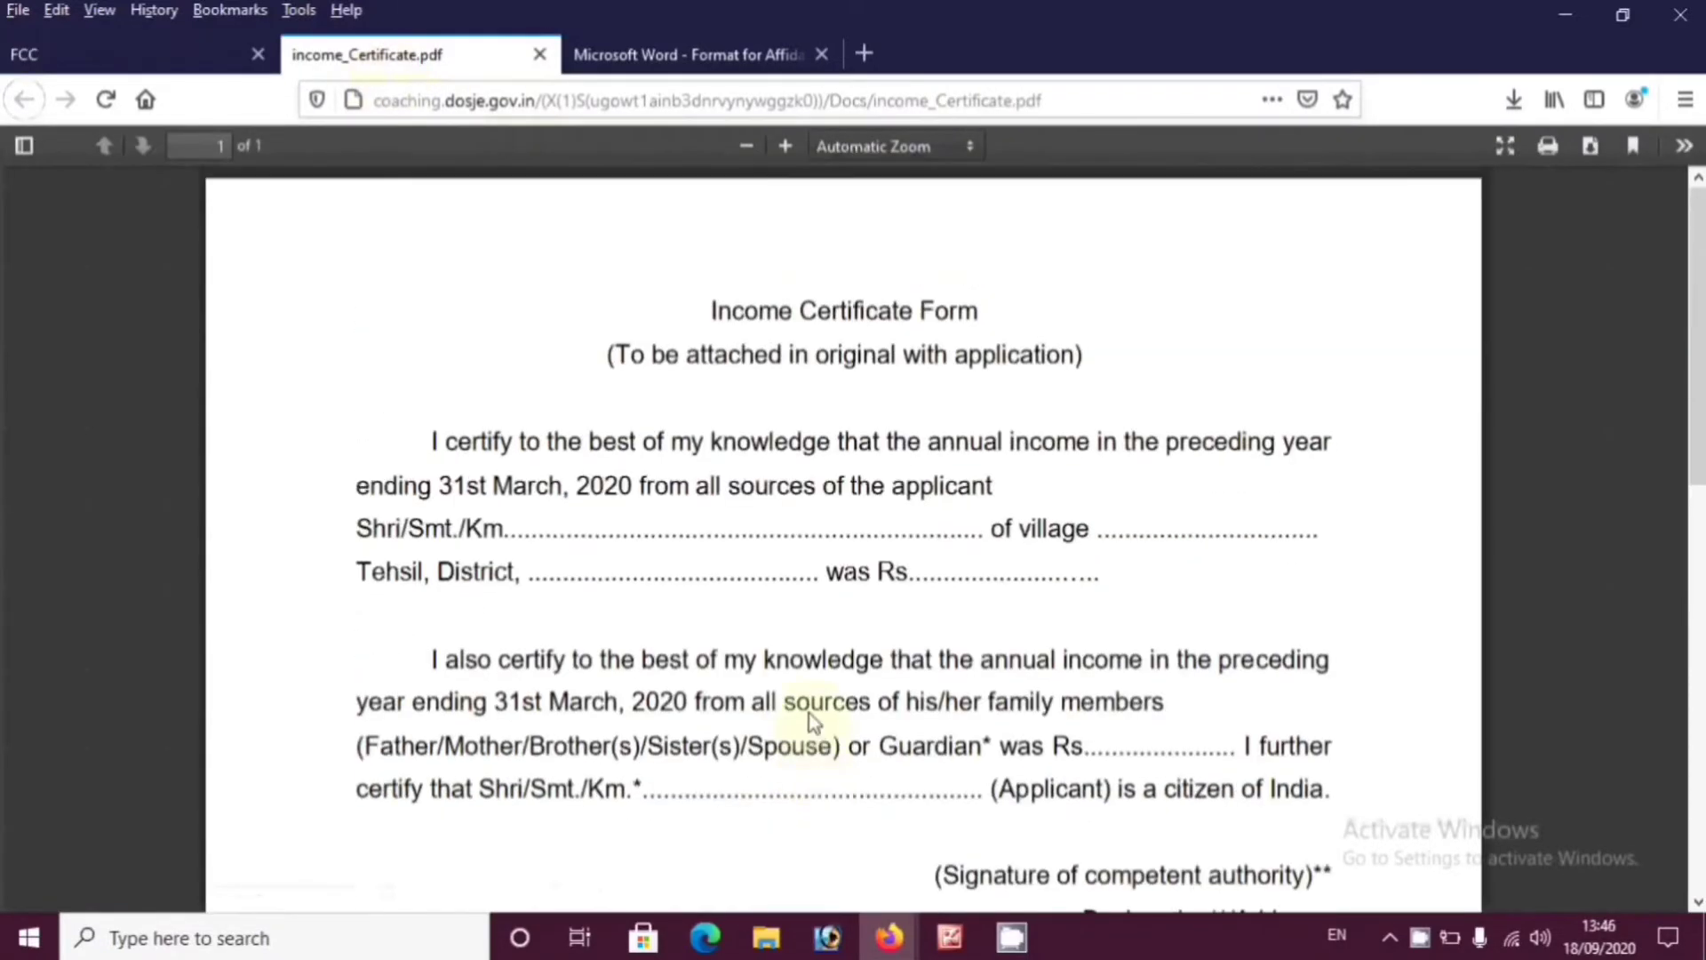
pyautogui.moveTo(728, 307); pyautogui.dragTo(1009, 331)
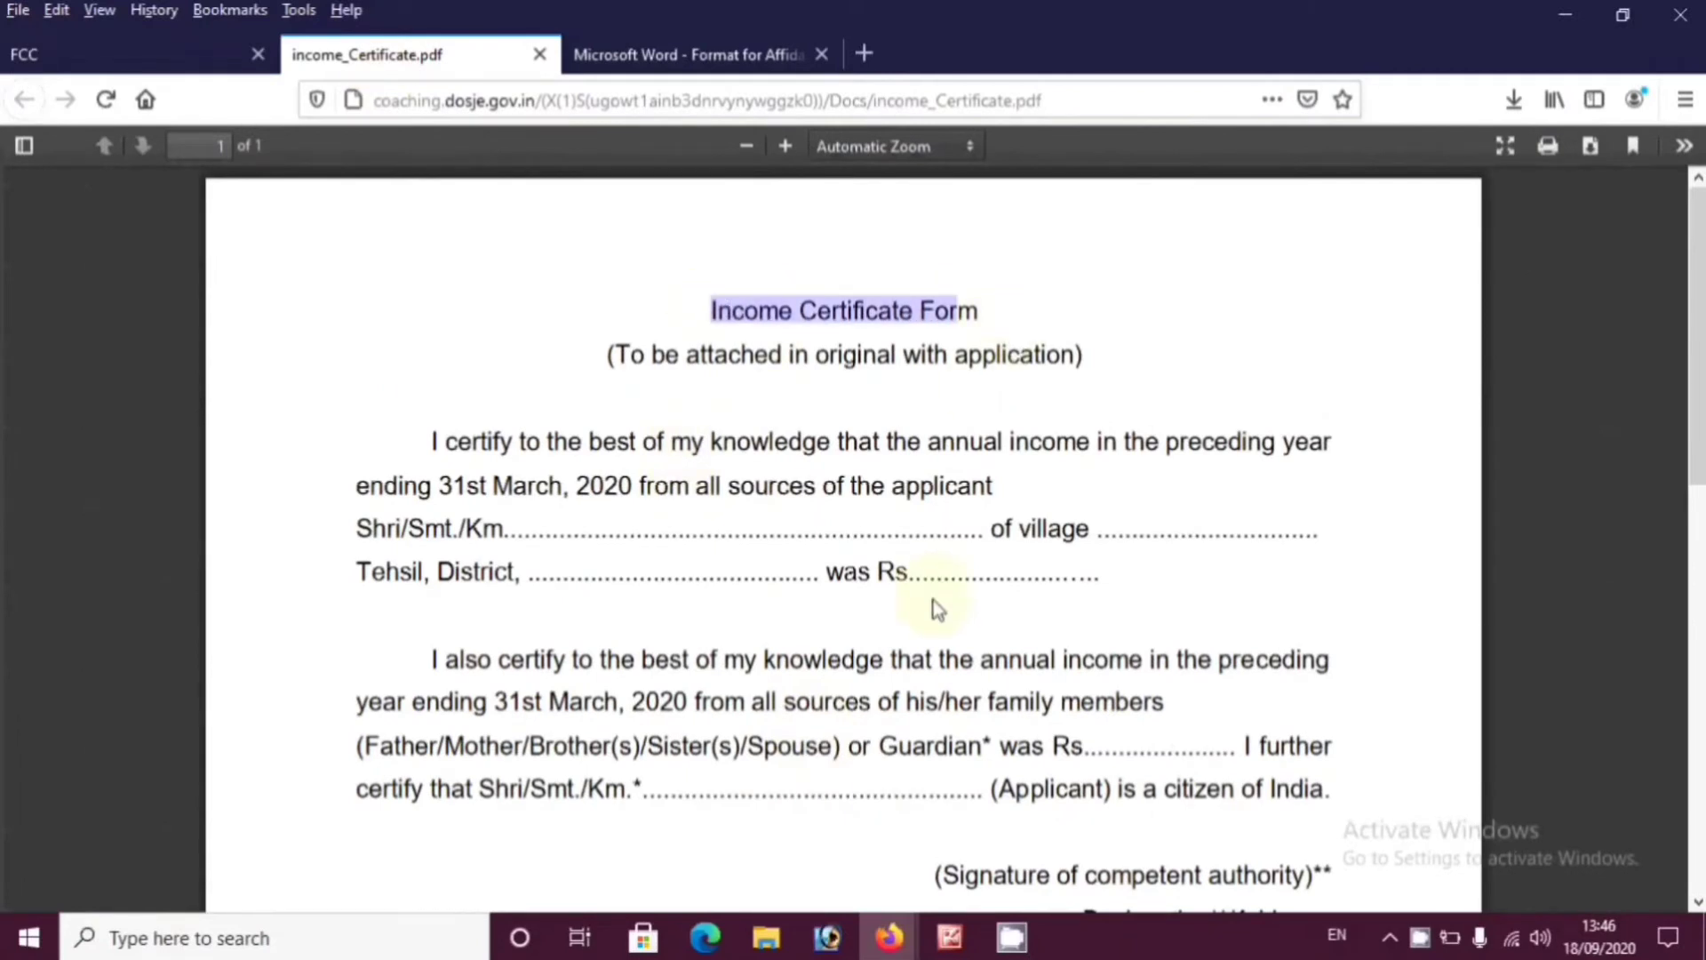
pyautogui.scroll(-2, 933, 601)
pyautogui.scroll(-4, 933, 602)
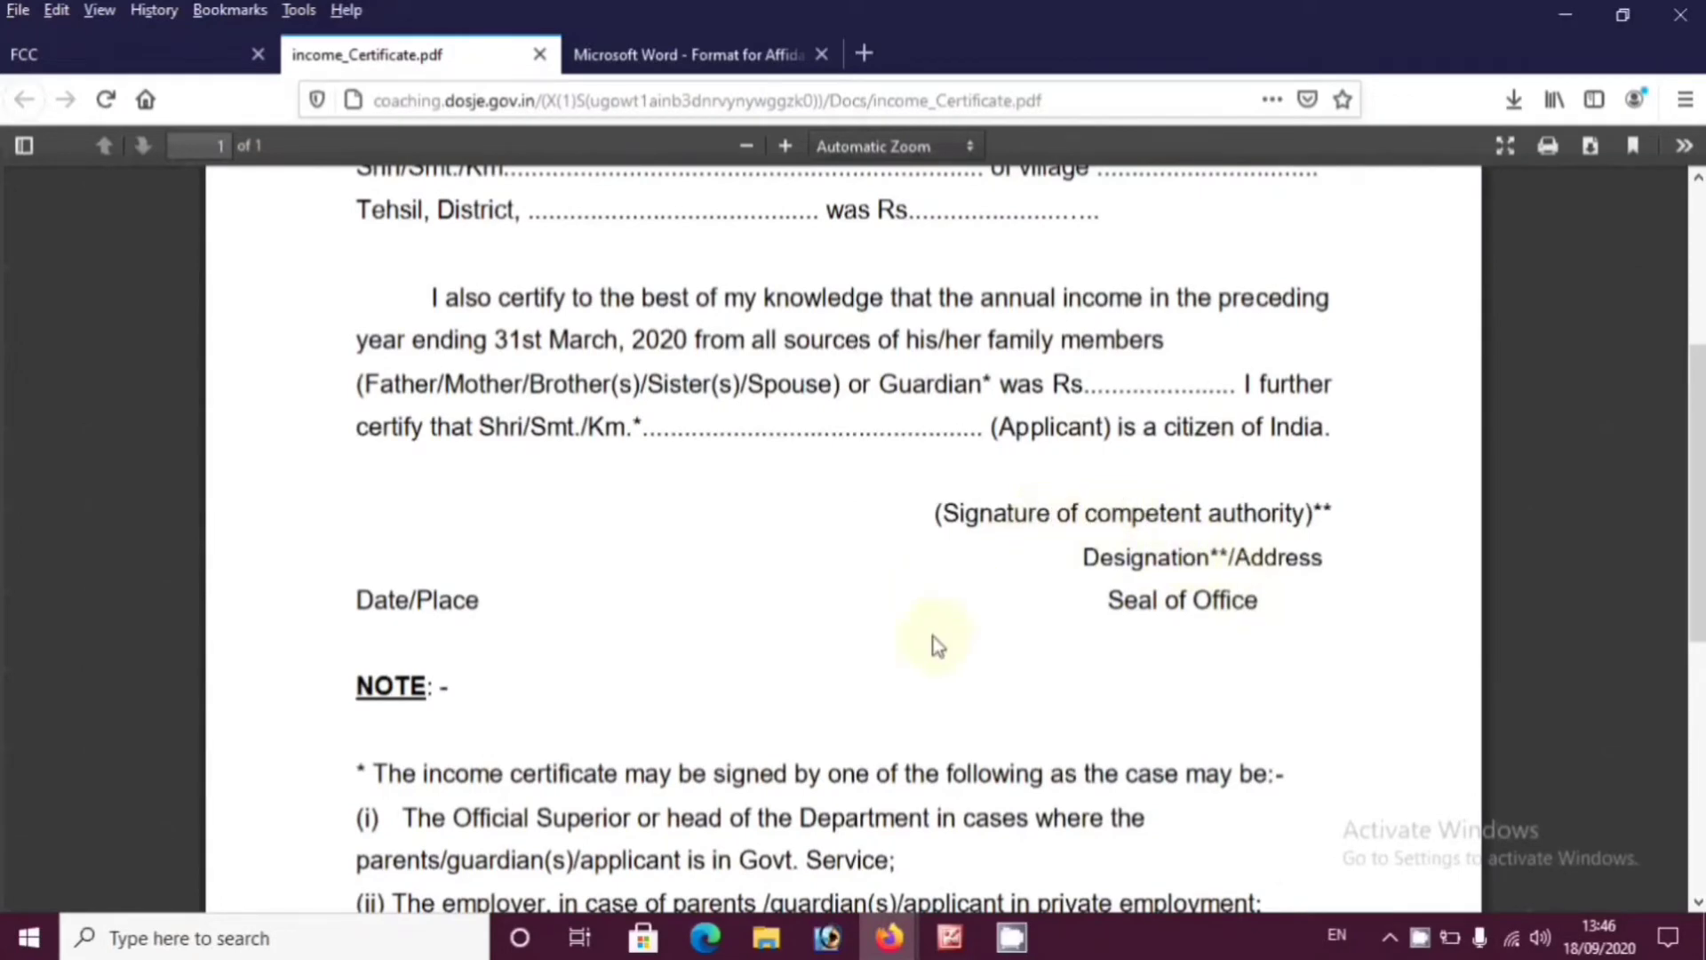
pyautogui.scroll(-6, 933, 647)
pyautogui.scroll(10, 973, 656)
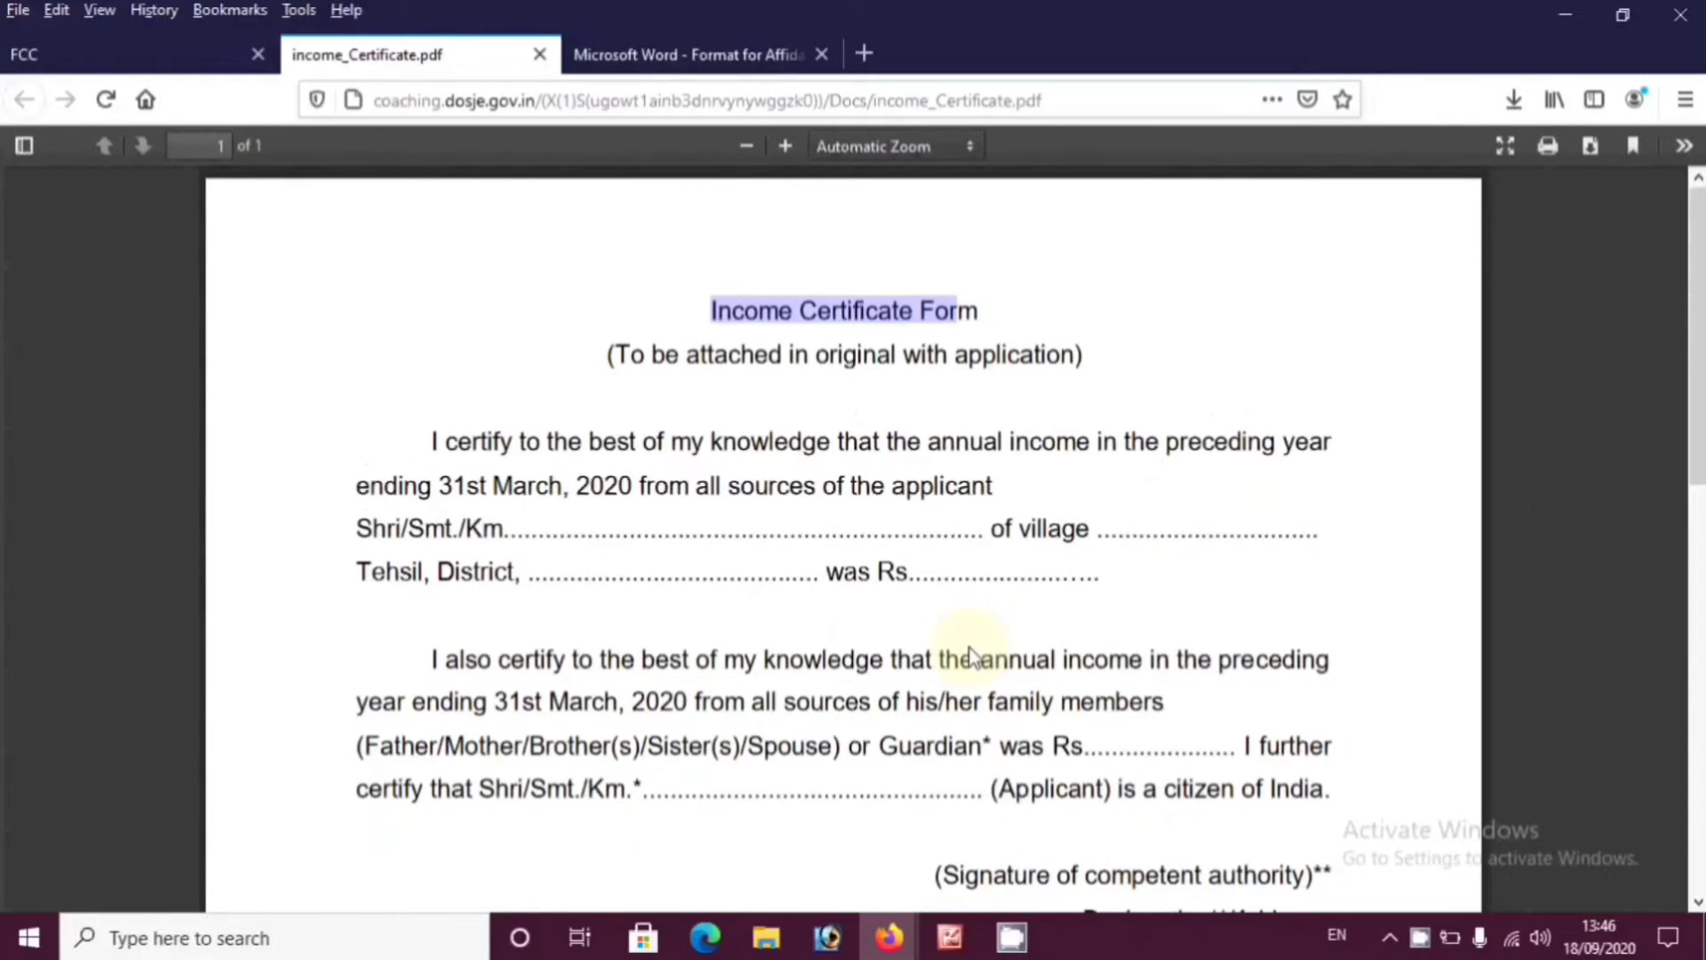
# Read the Rs. 10 stamp paper affidavit format down to the deponent's signature line
pyautogui.click(680, 55)
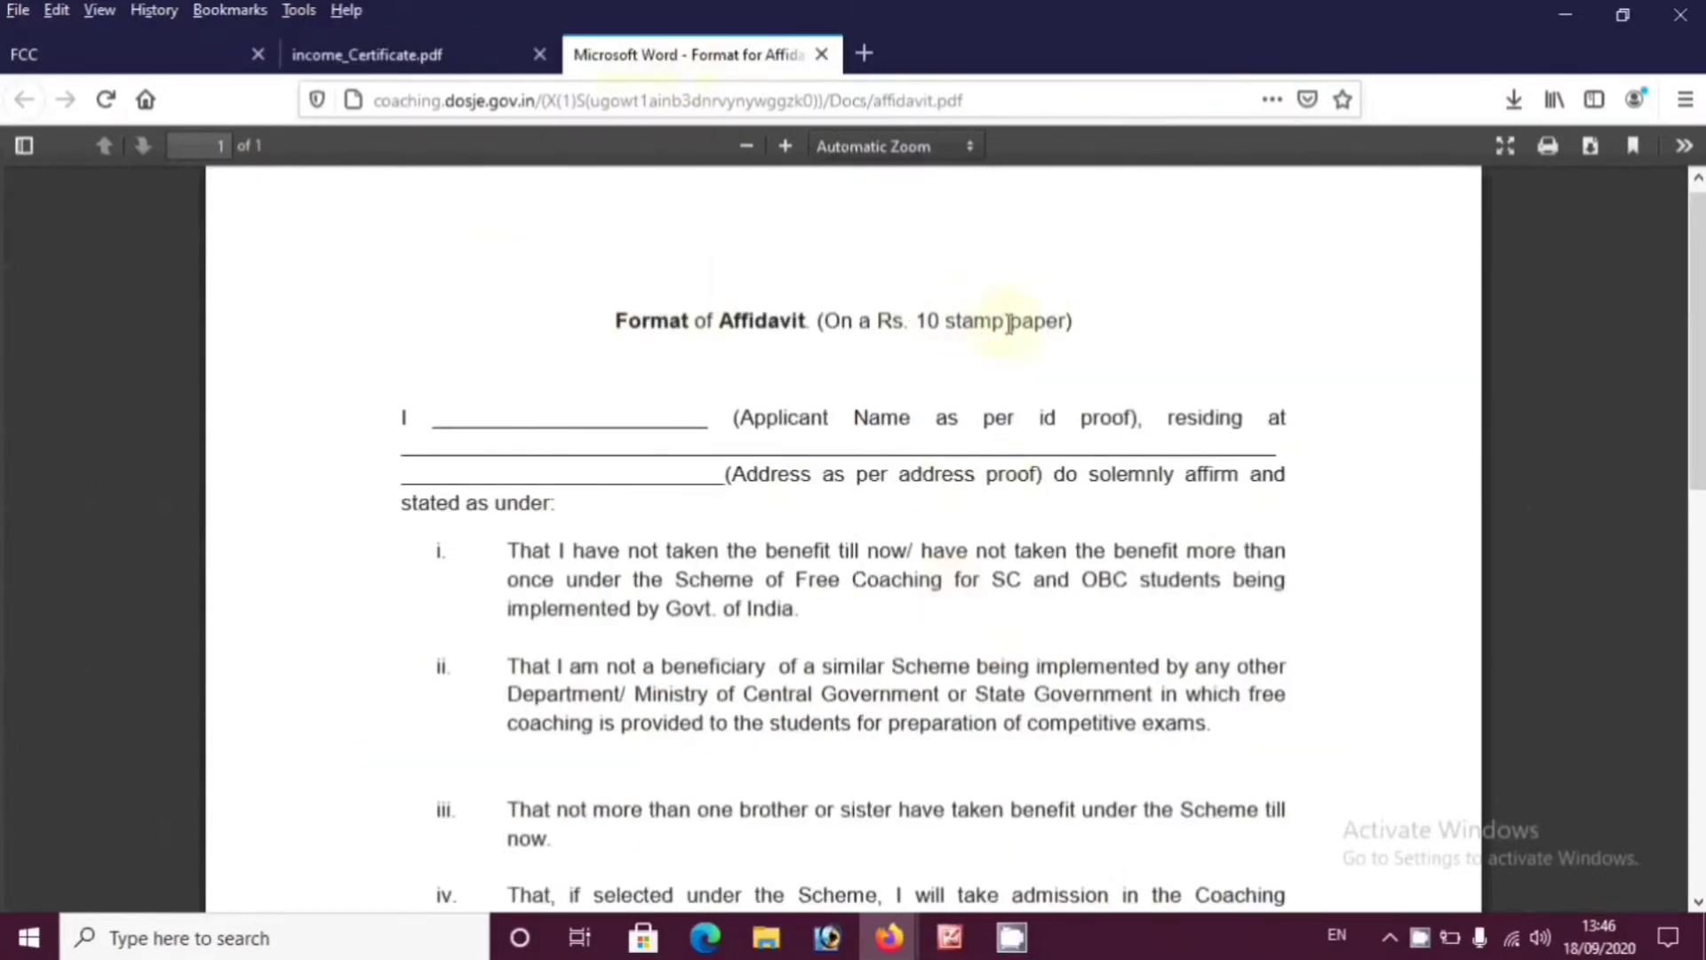
pyautogui.moveTo(856, 321); pyautogui.dragTo(1064, 321)
pyautogui.click(922, 322)
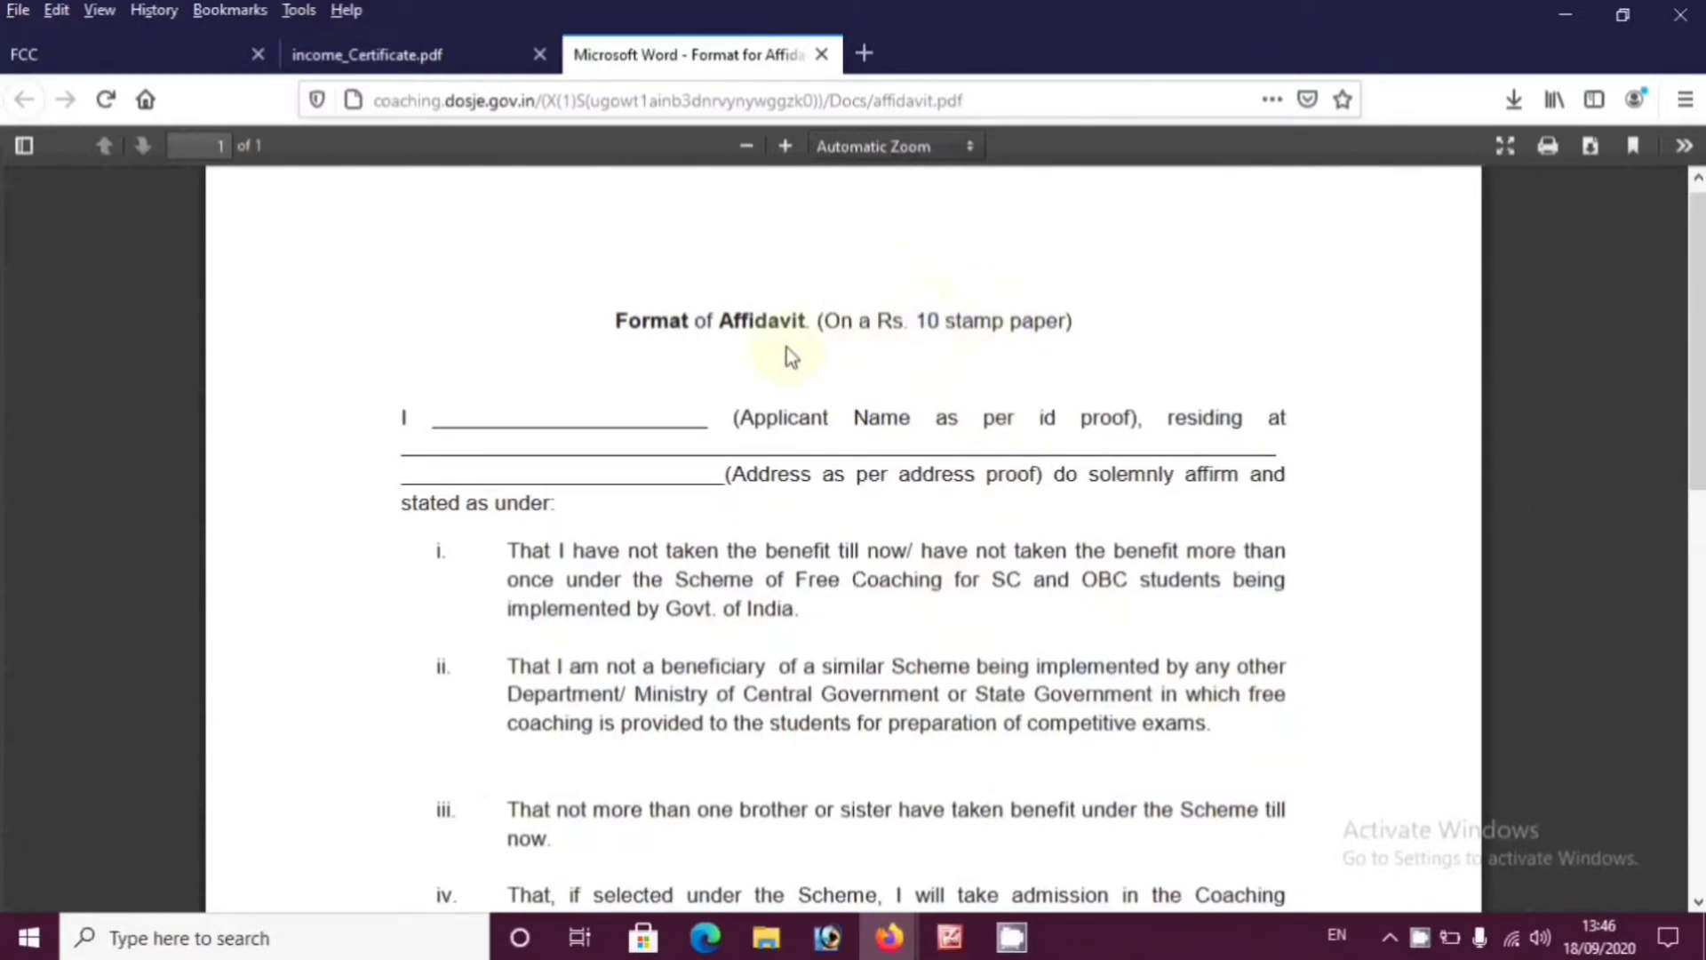
pyautogui.scroll(-10, 825, 482)
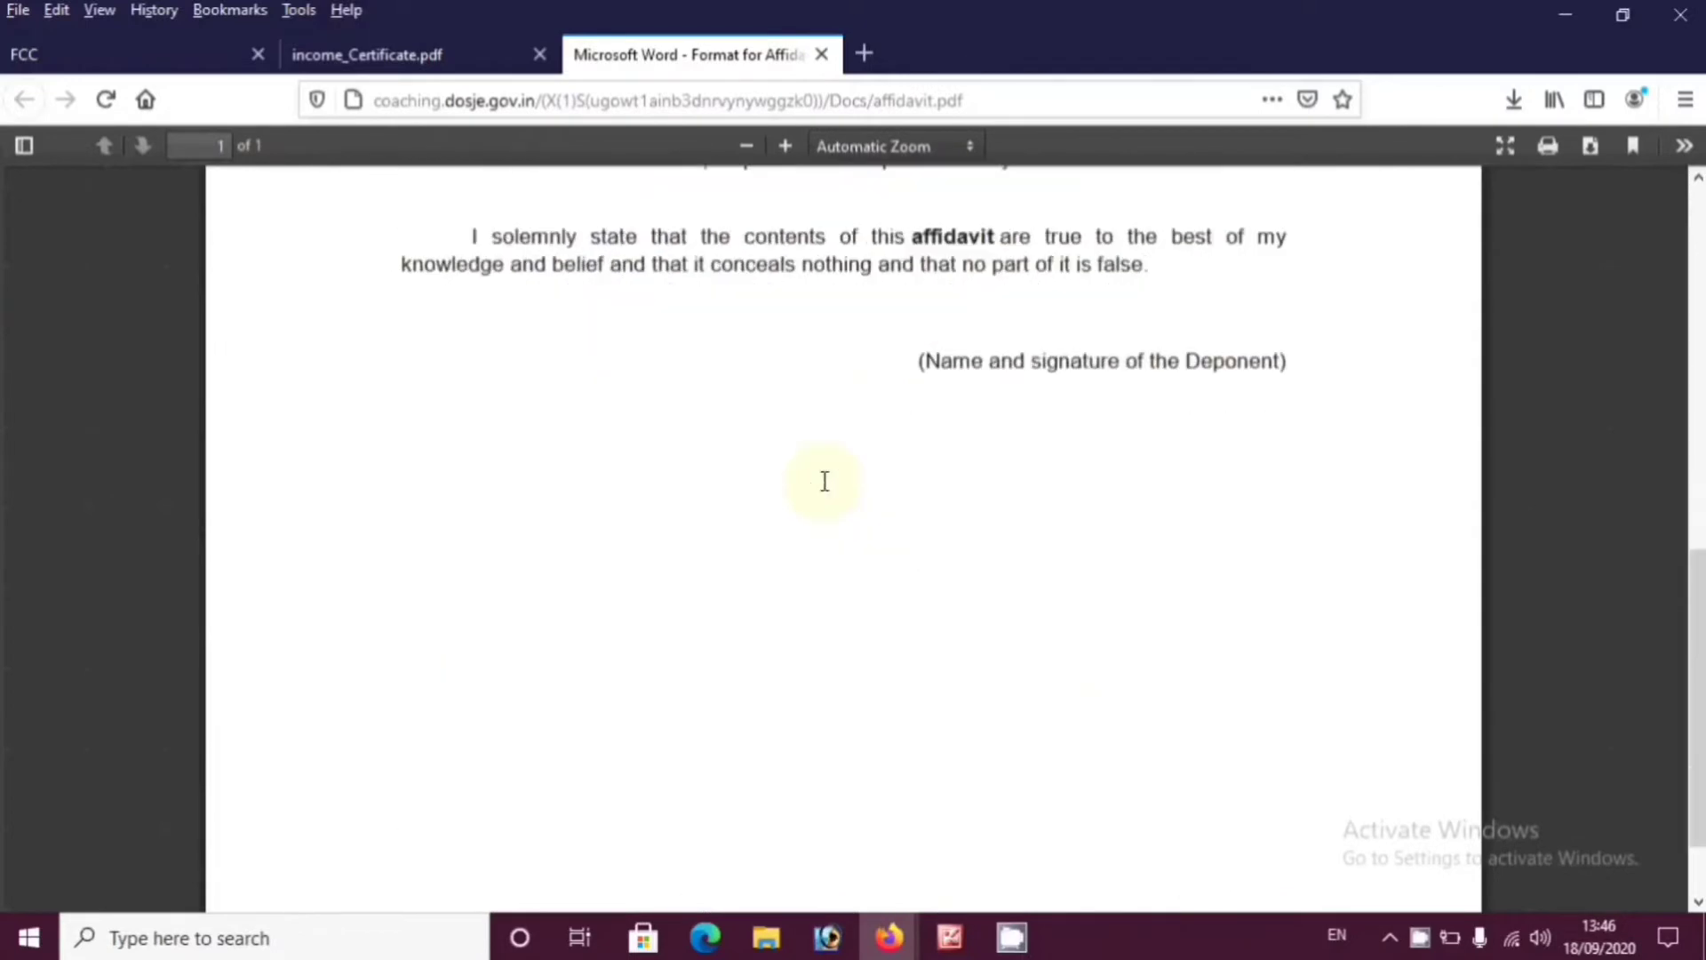
# Open the registration page from the FCC site menu and set Category to OBC
pyautogui.click(183, 57)
pyautogui.scroll(5, 1463, 558)
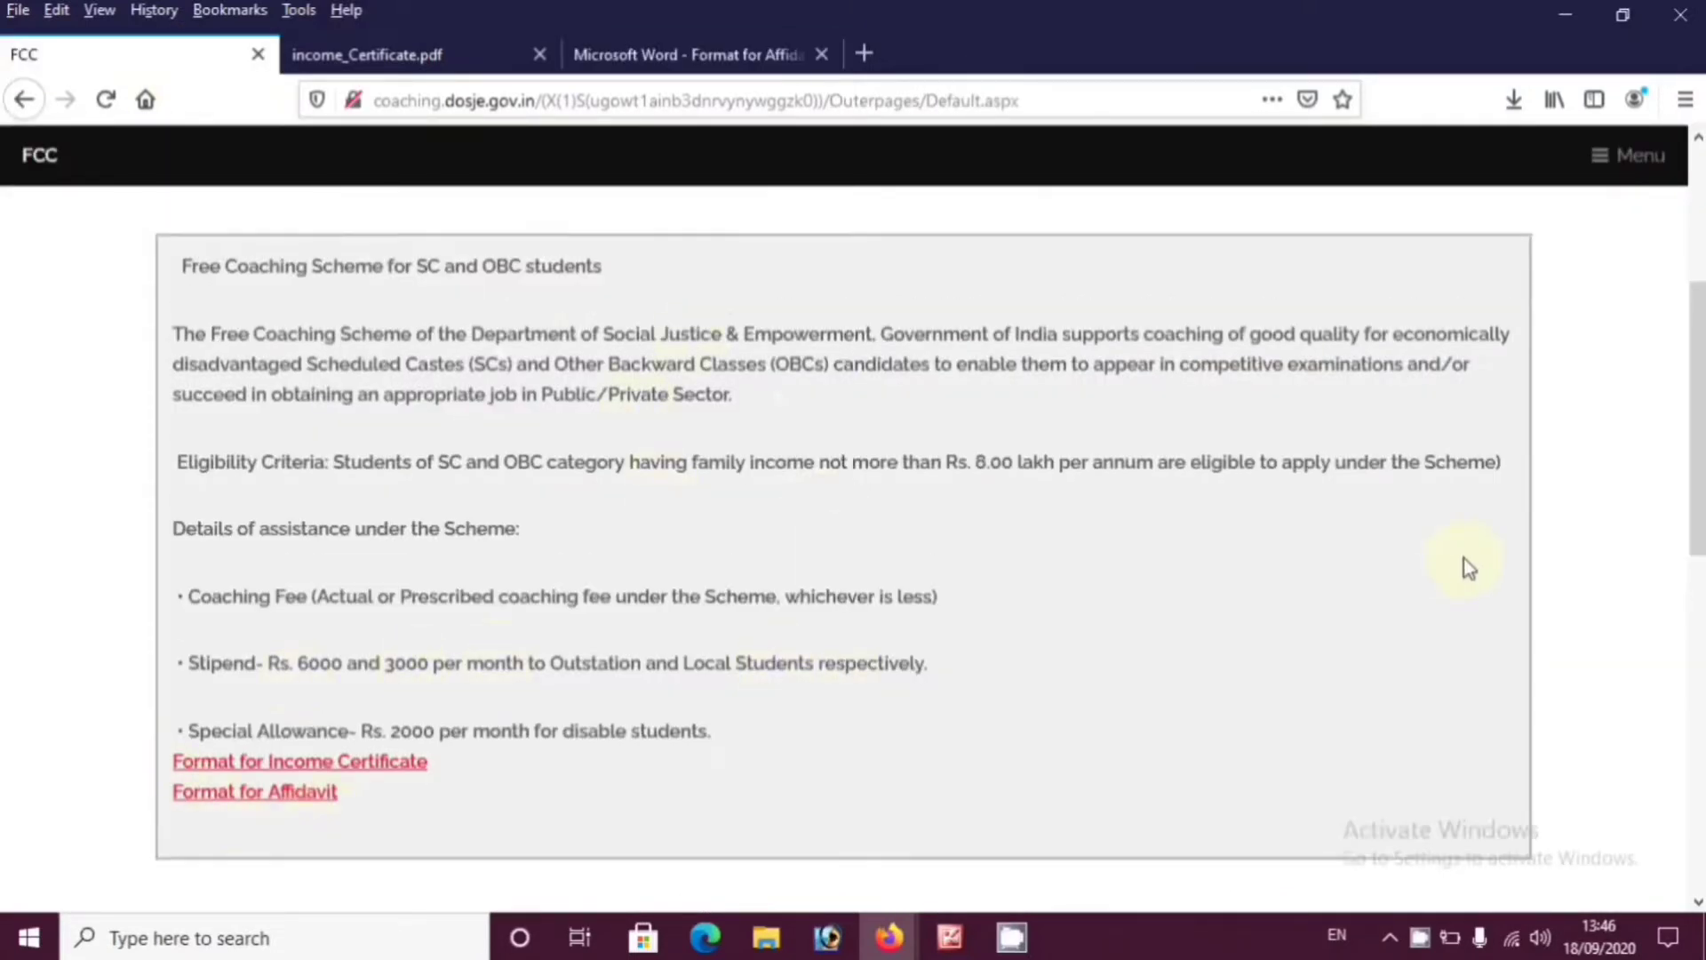
pyautogui.click(1626, 165)
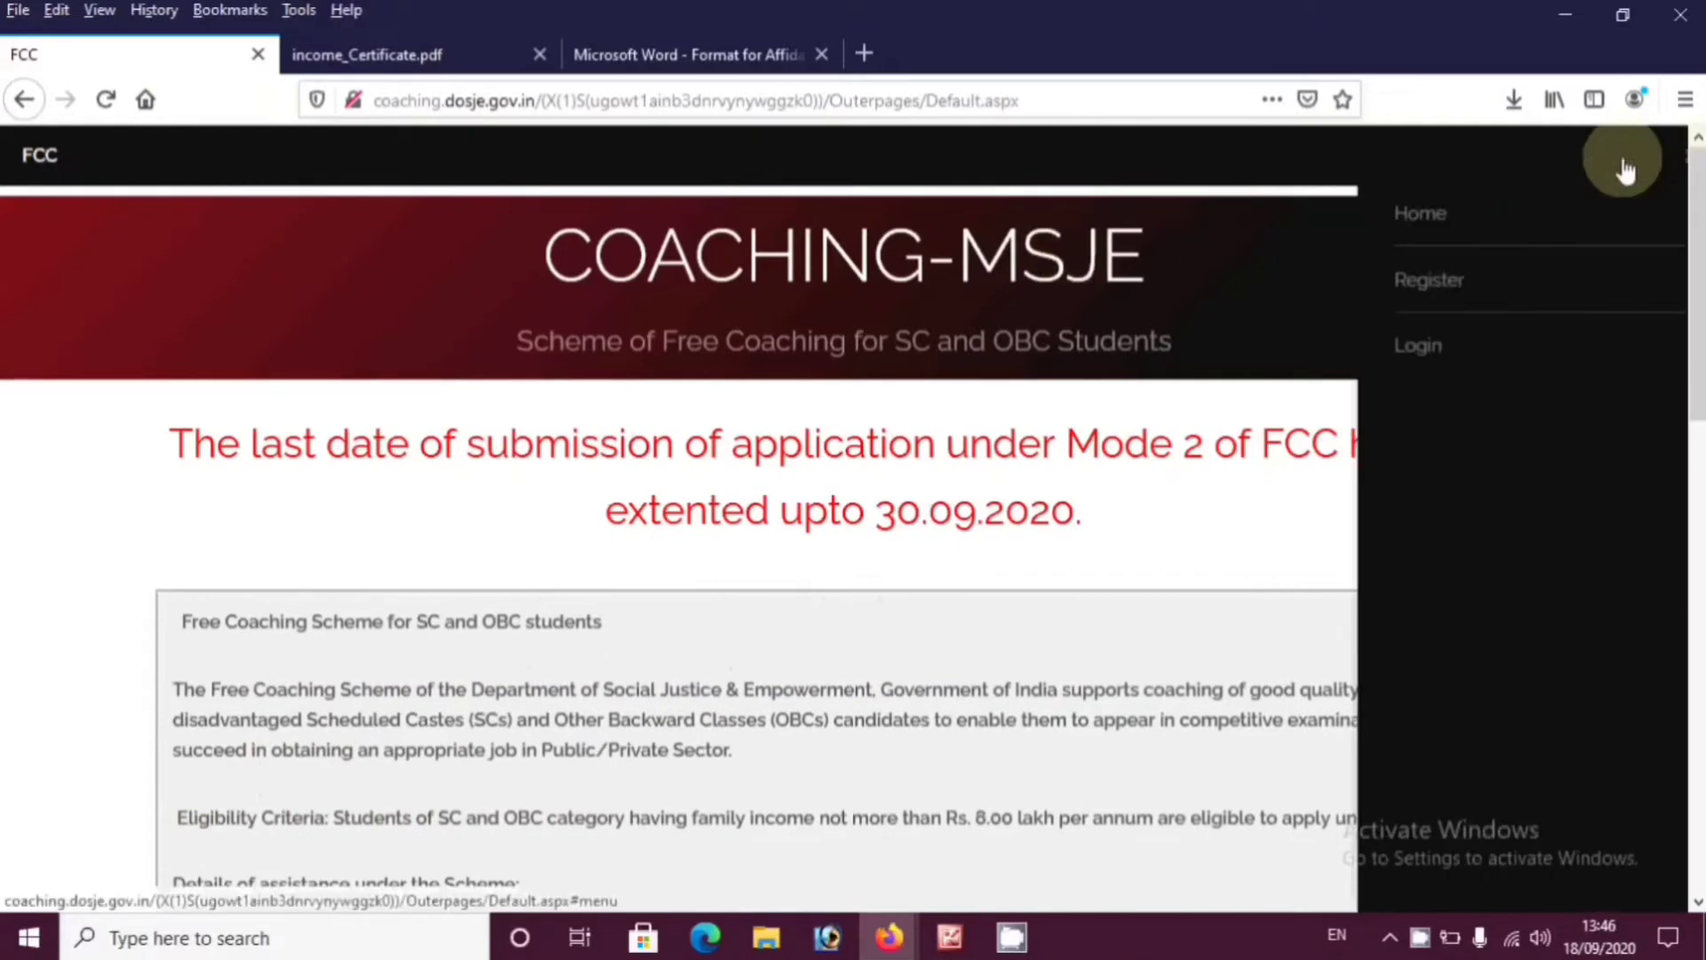
pyautogui.click(1407, 284)
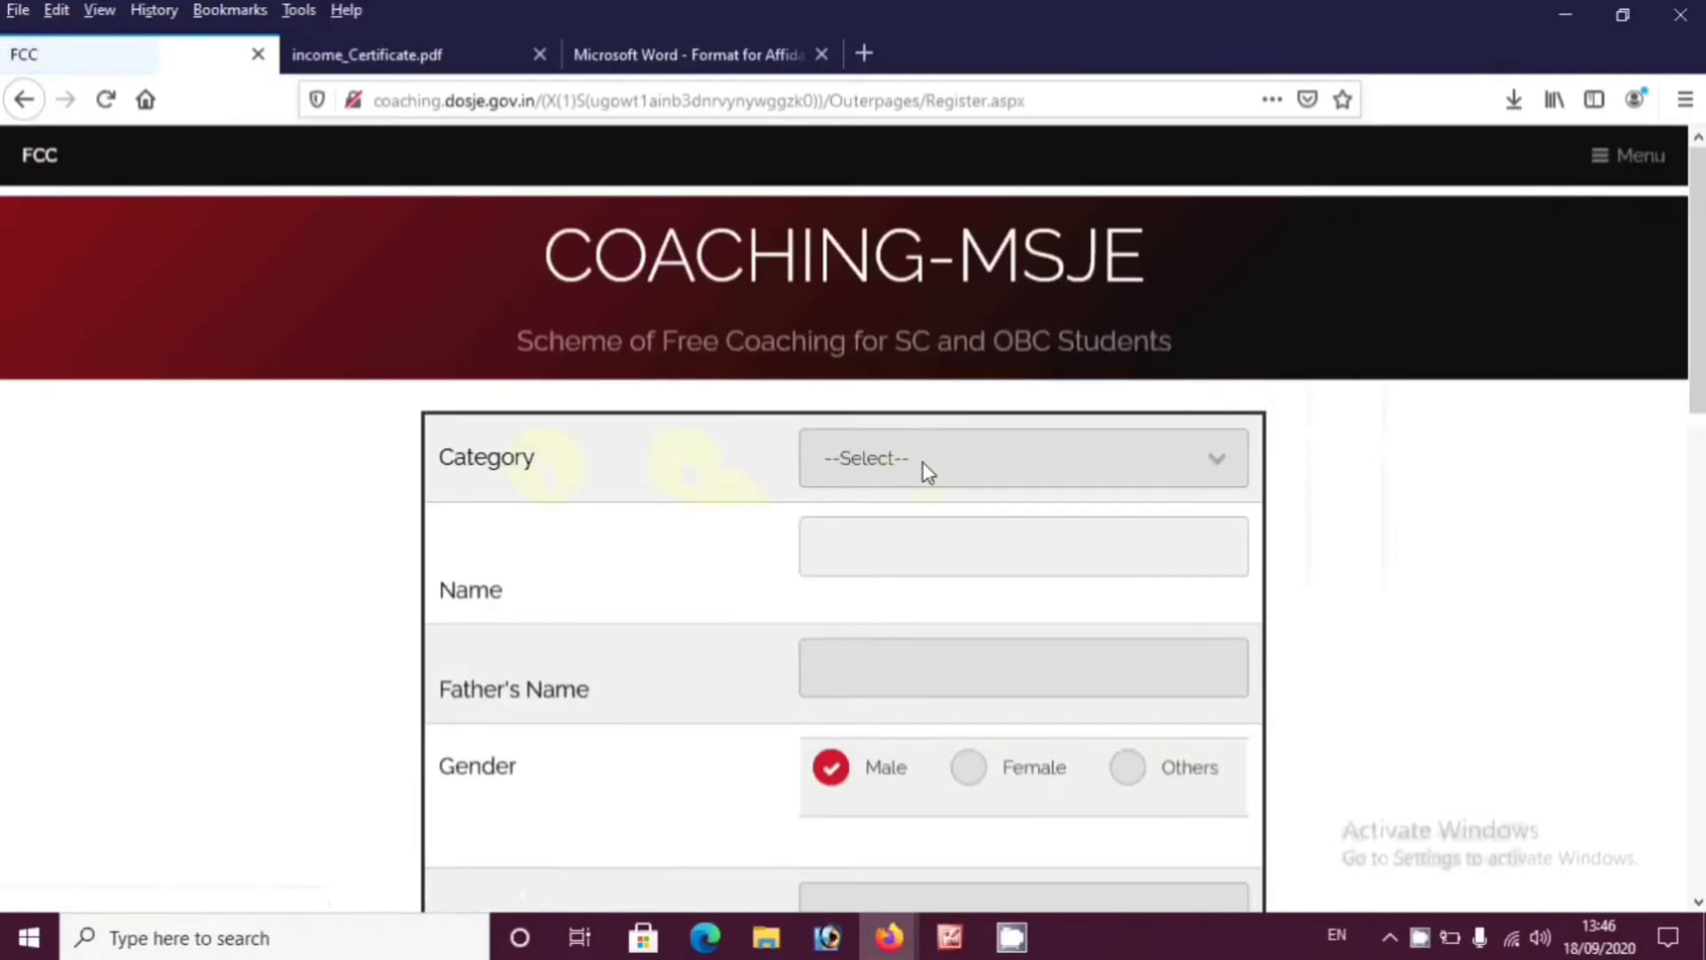
pyautogui.click(924, 462)
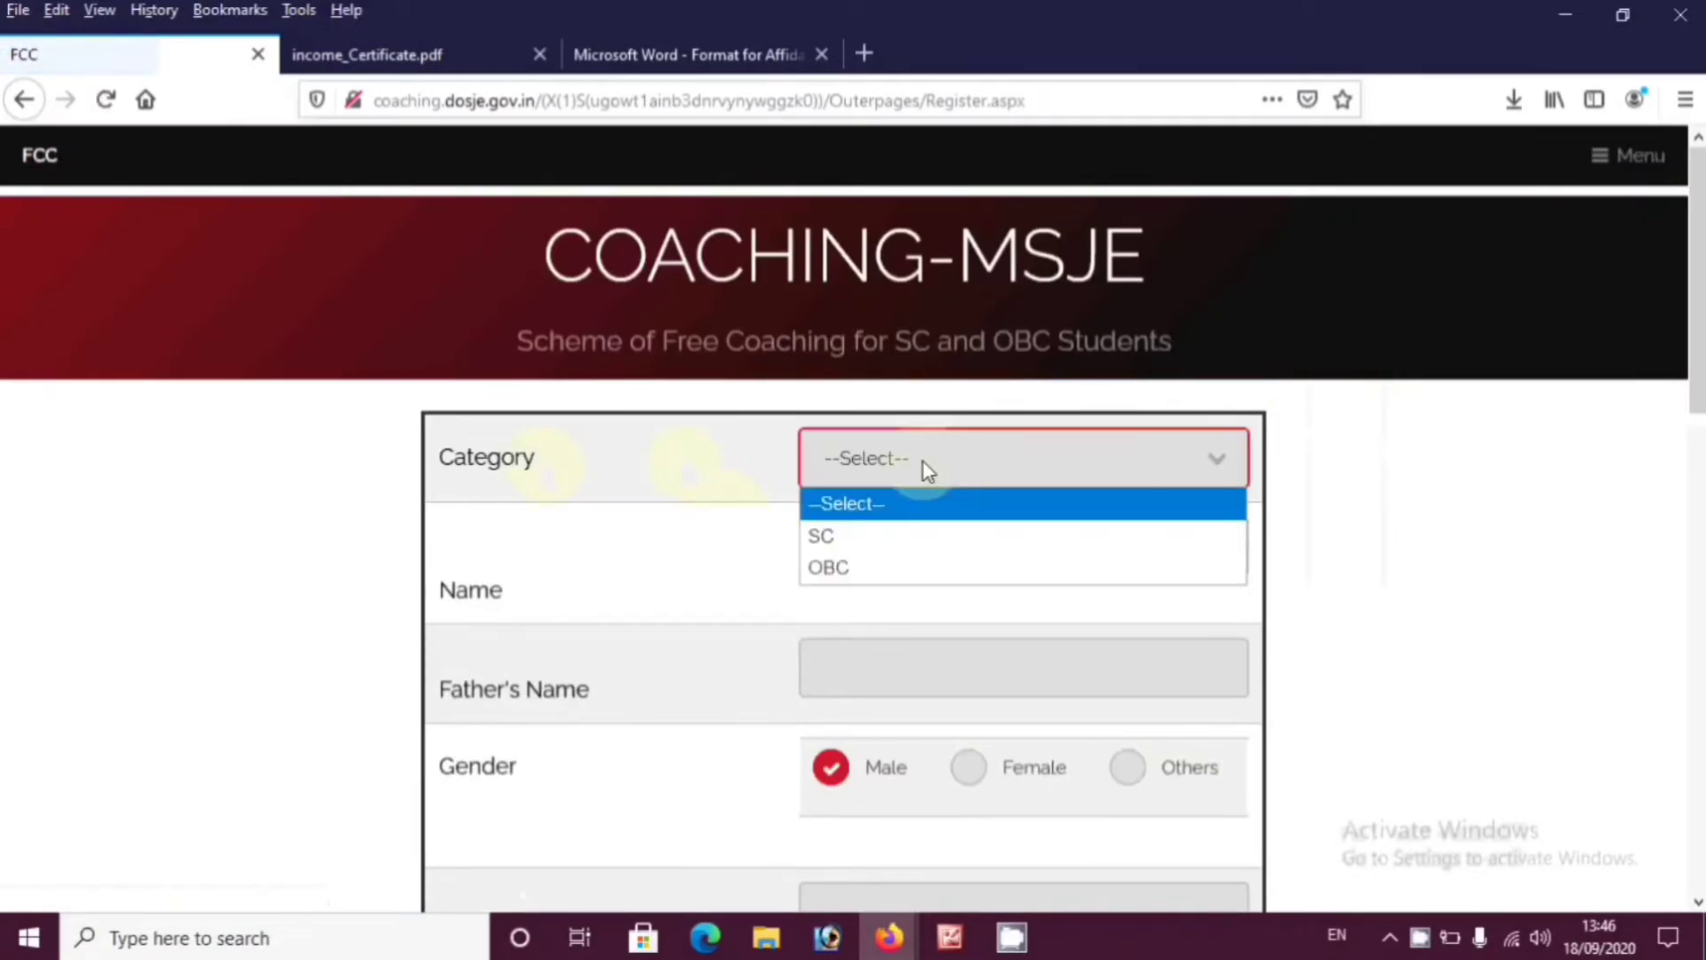
pyautogui.click(855, 543)
pyautogui.scroll(-2, 722, 520)
pyautogui.click(916, 339)
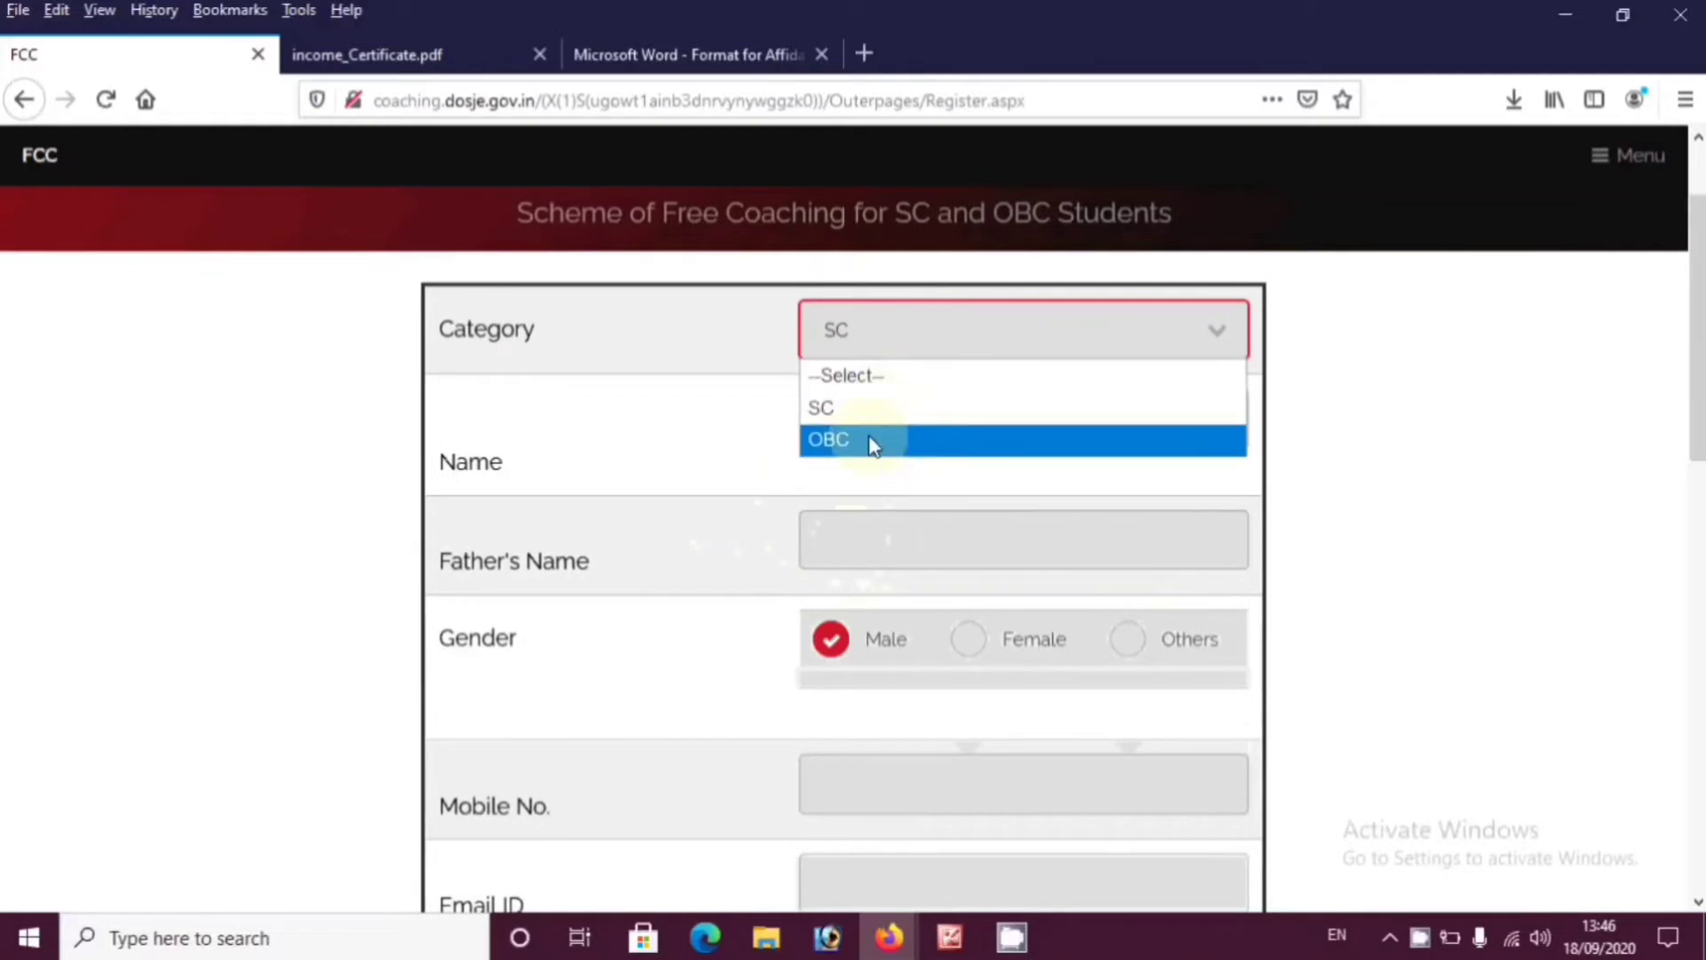
pyautogui.click(868, 438)
# Move through the name and contact fields and set Gender to Female
pyautogui.click(944, 427)
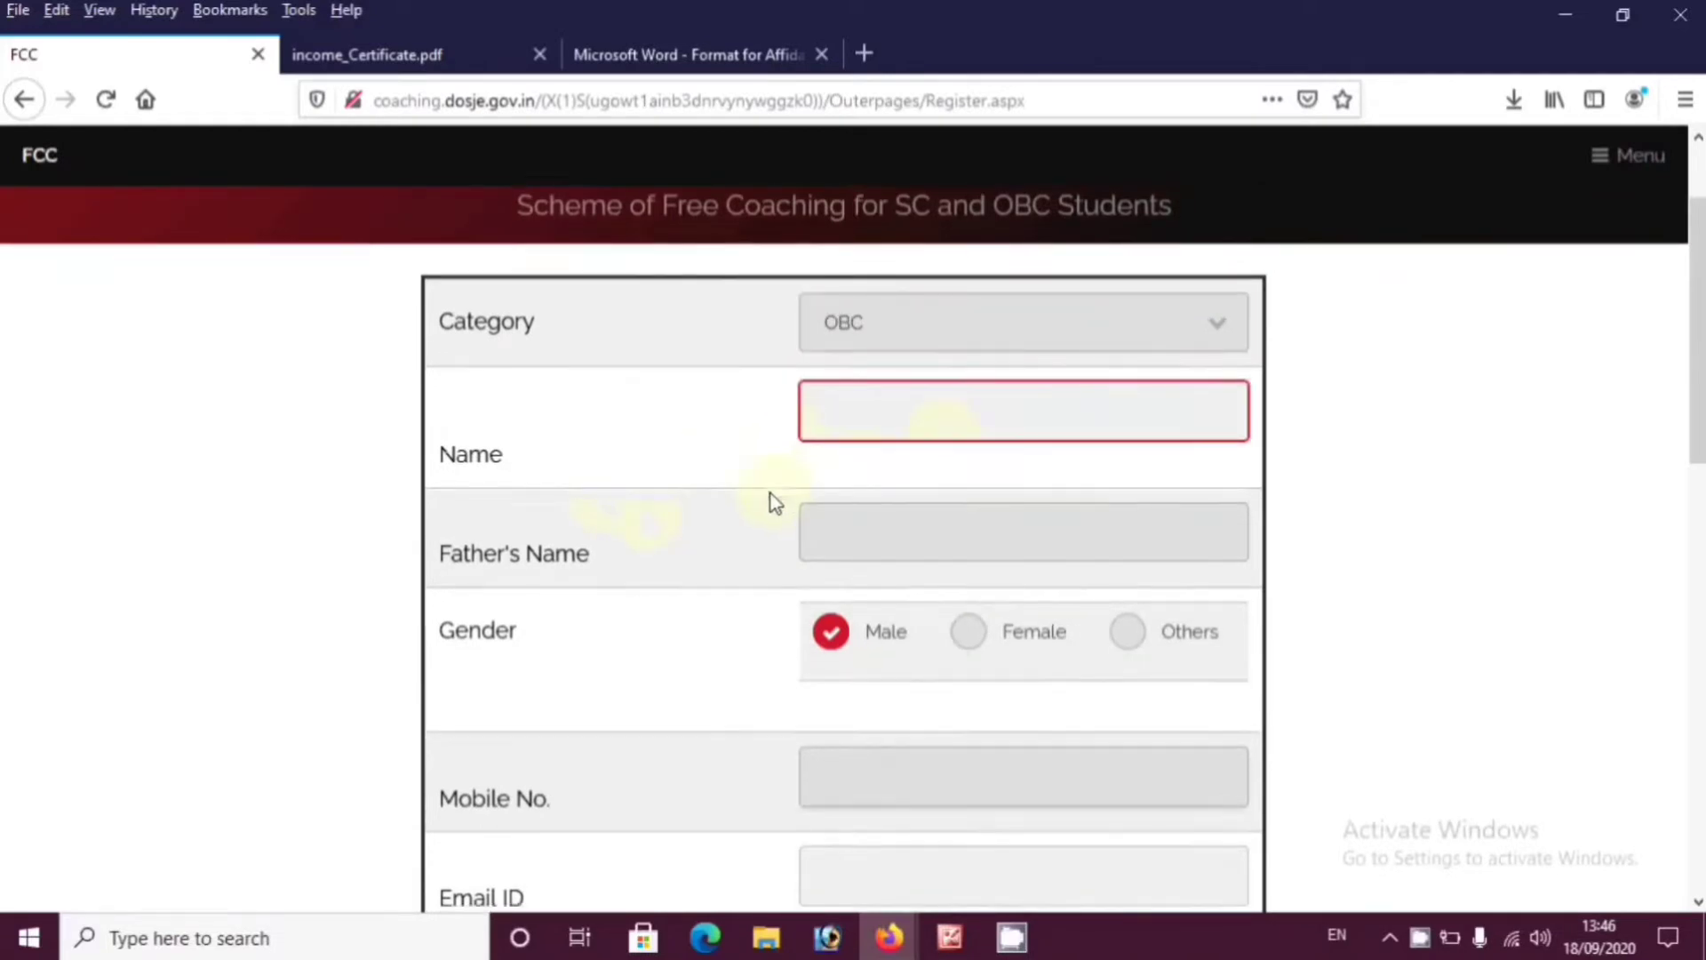
pyautogui.scroll(-4, 773, 498)
pyautogui.click(929, 297)
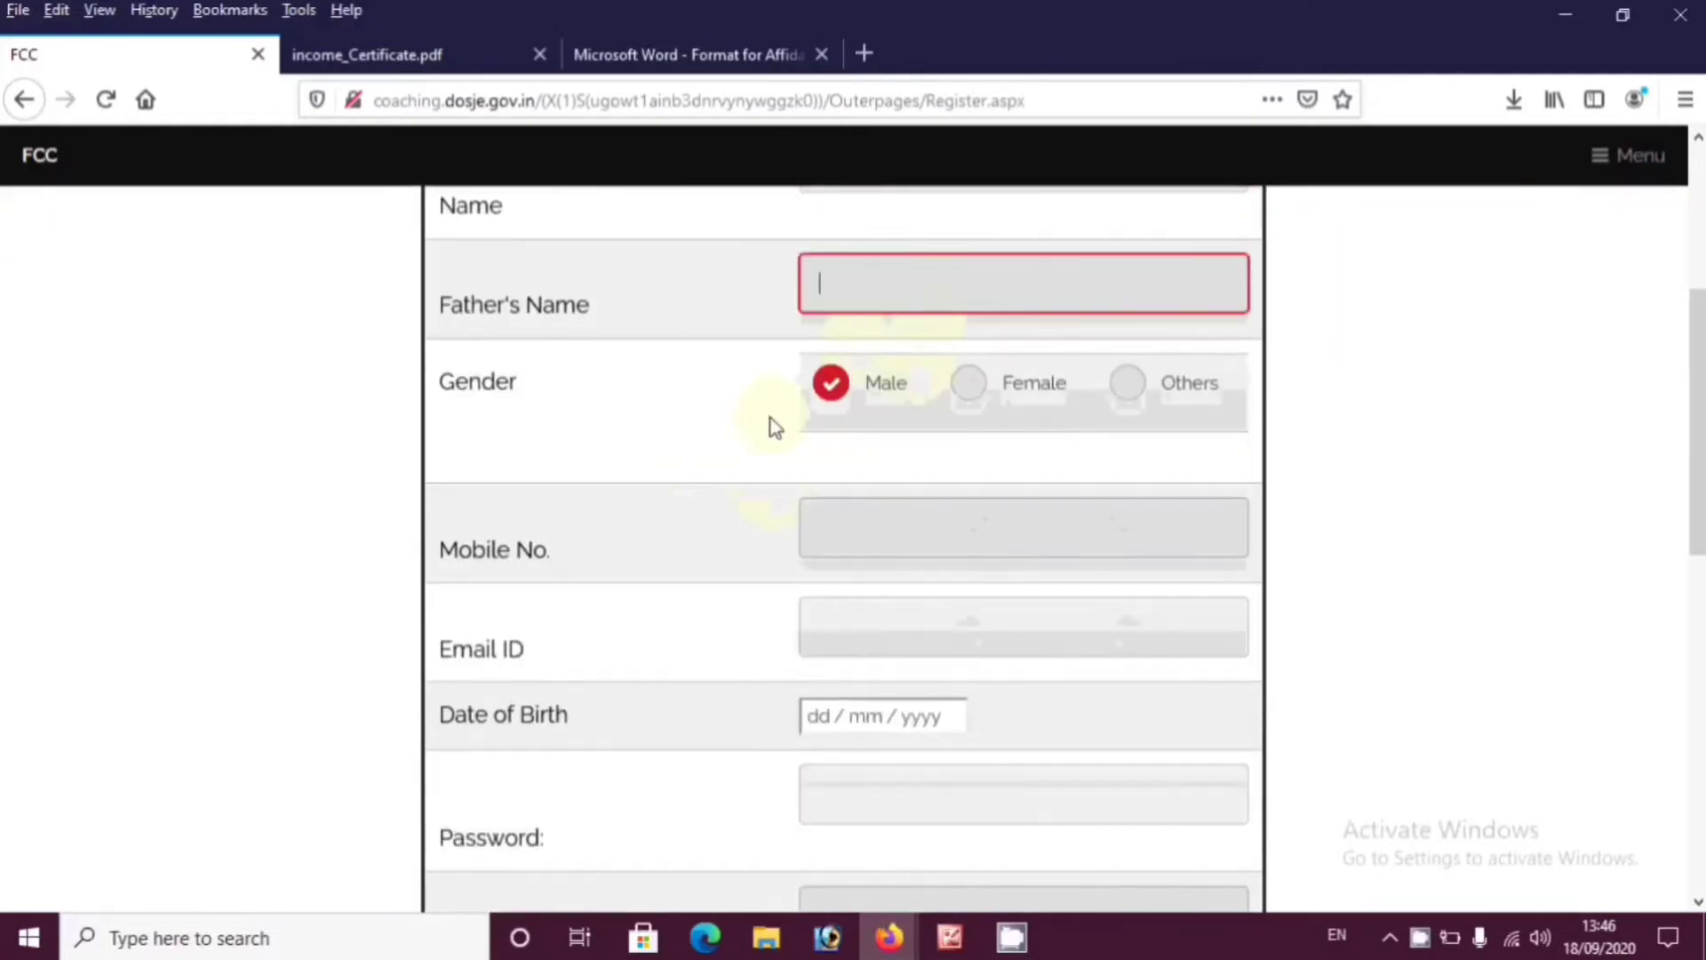
pyautogui.click(968, 386)
pyautogui.click(1128, 391)
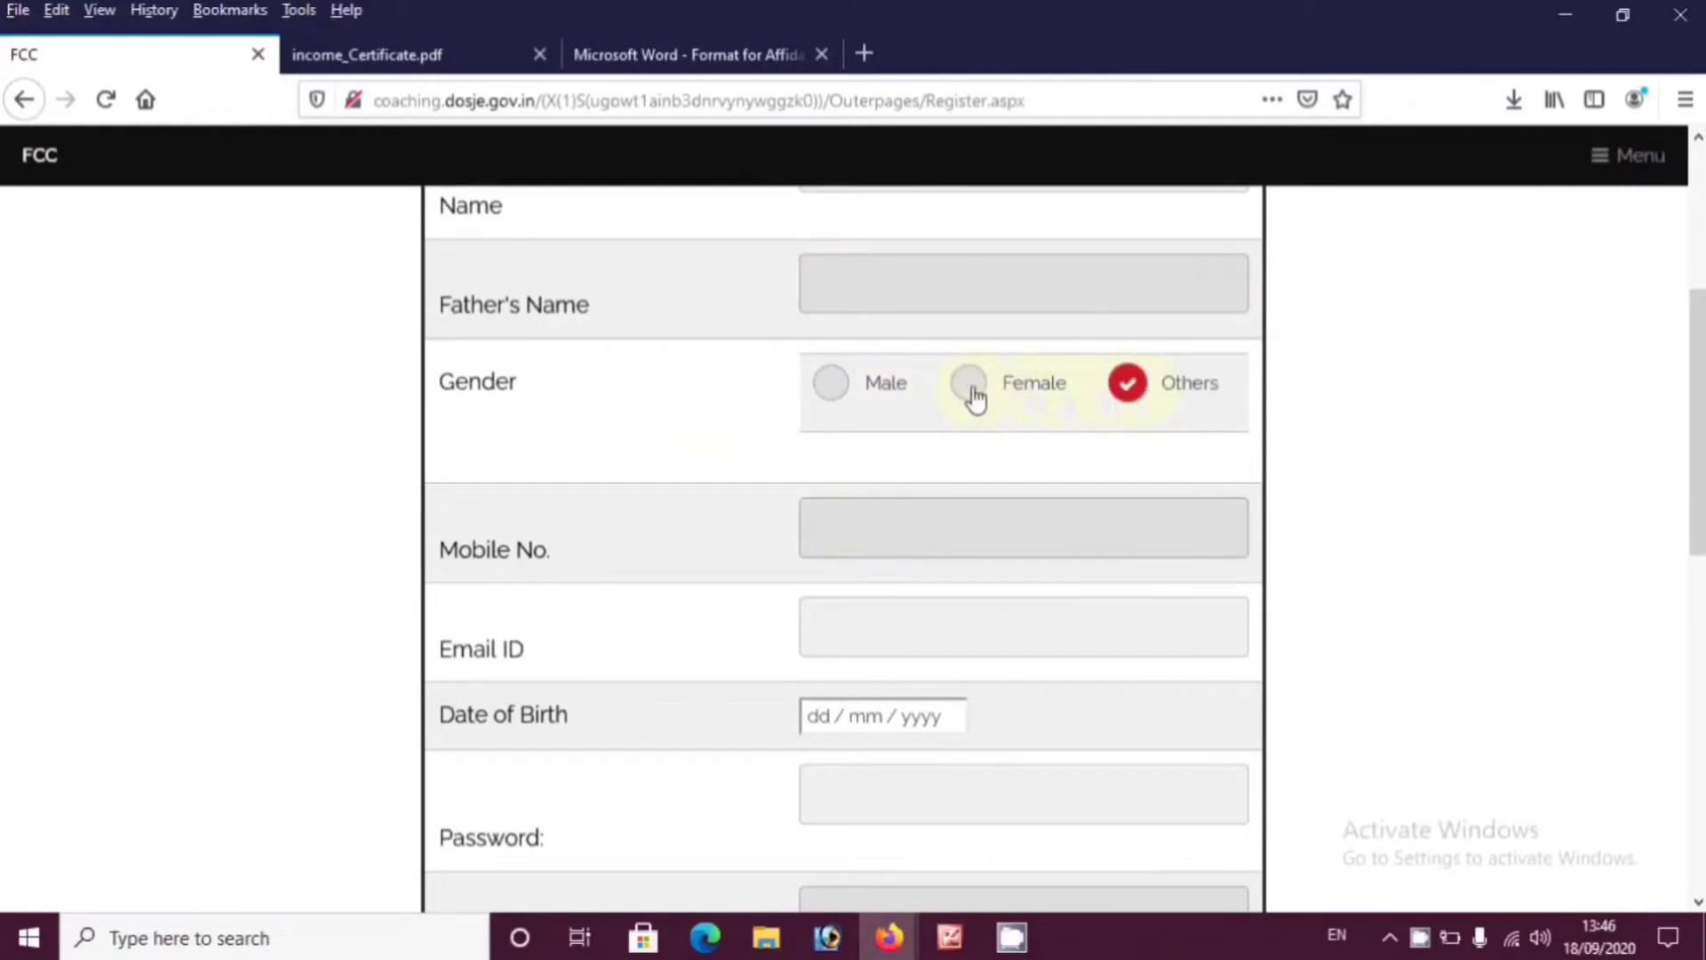
pyautogui.click(971, 391)
pyautogui.click(835, 387)
pyautogui.click(964, 389)
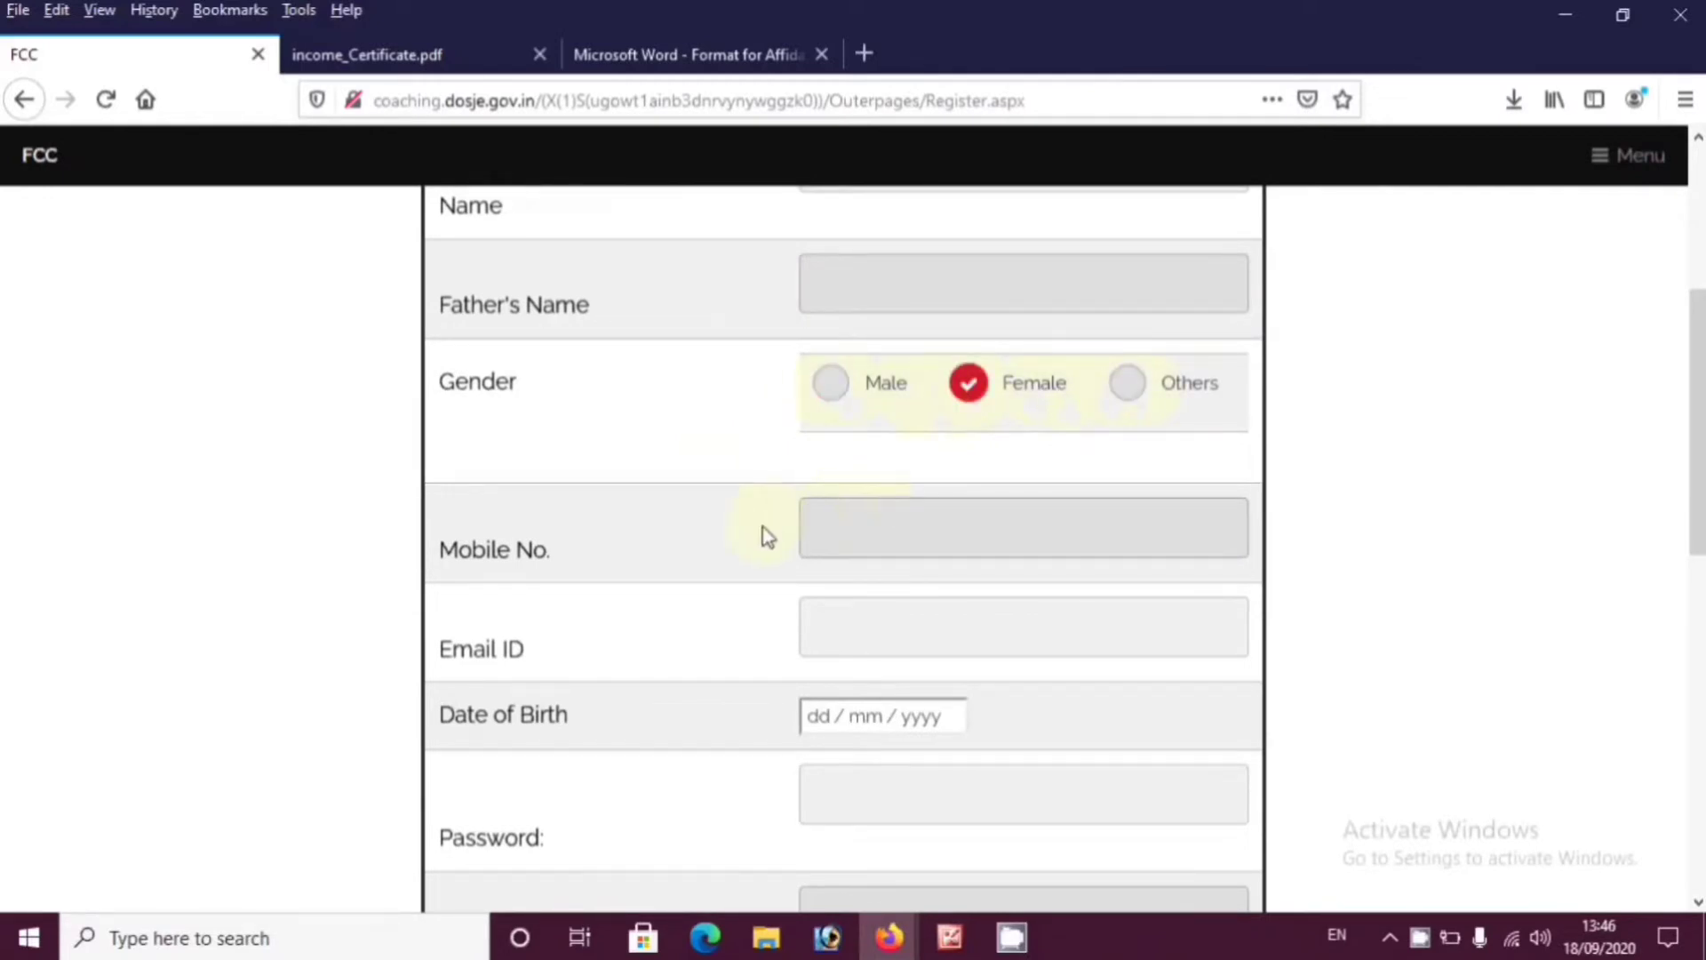
pyautogui.press('Tab')
pyautogui.scroll(-3, 764, 547)
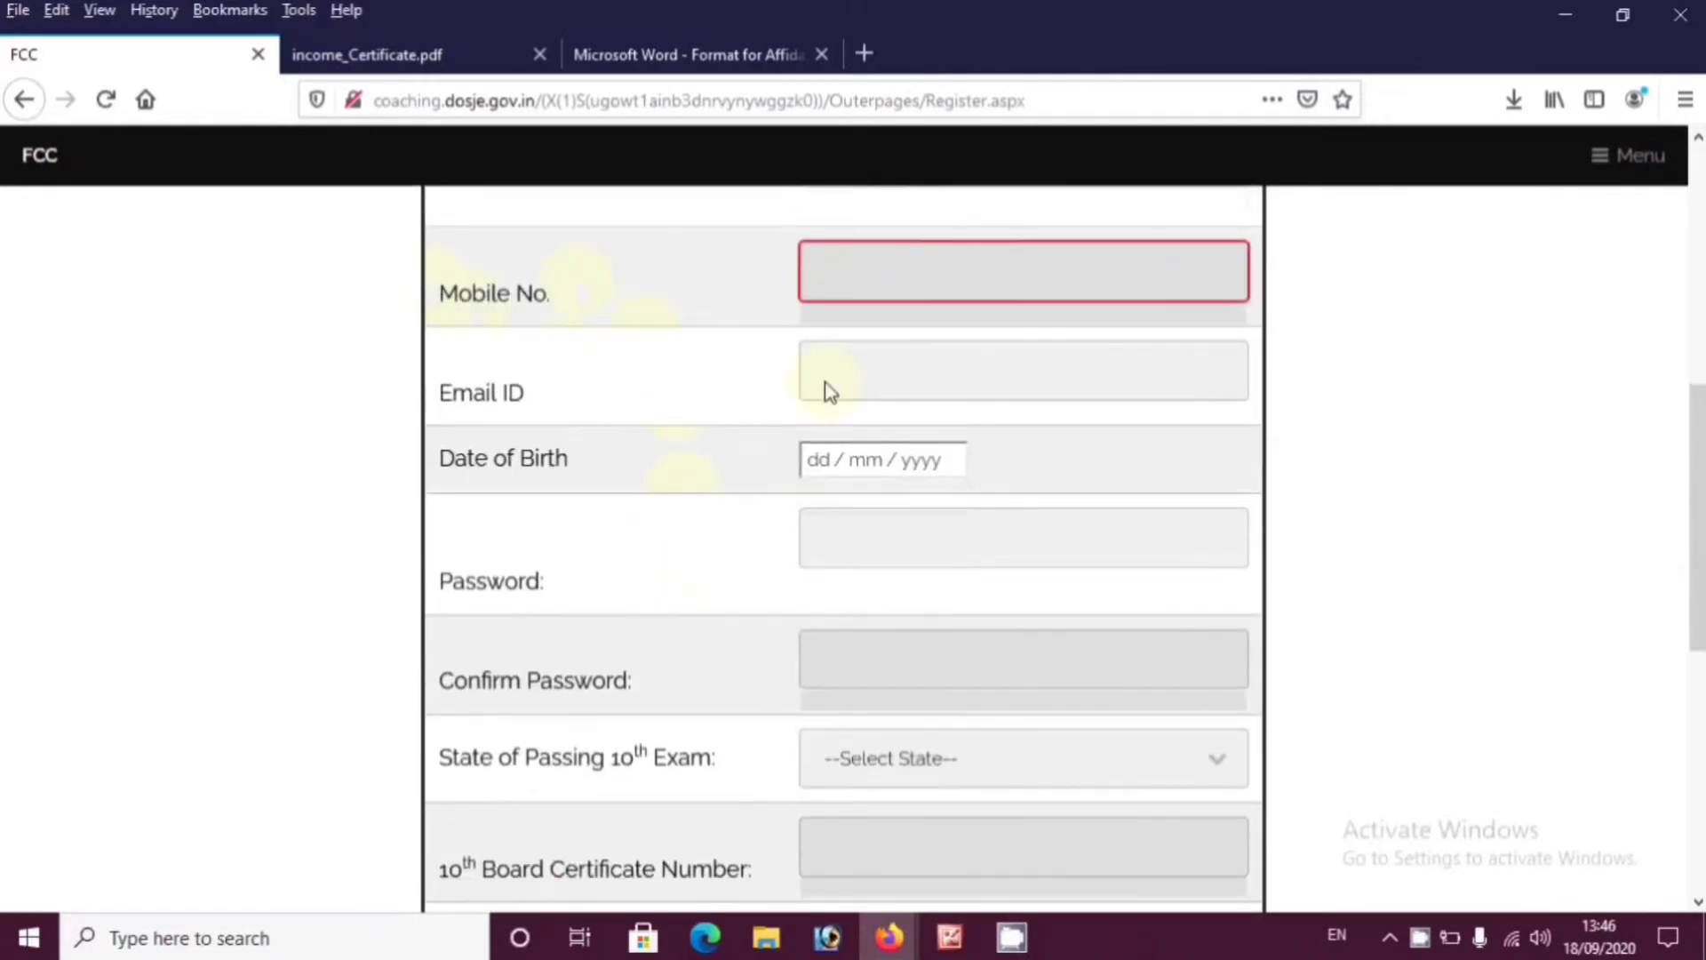
pyautogui.click(889, 381)
pyautogui.click(716, 477)
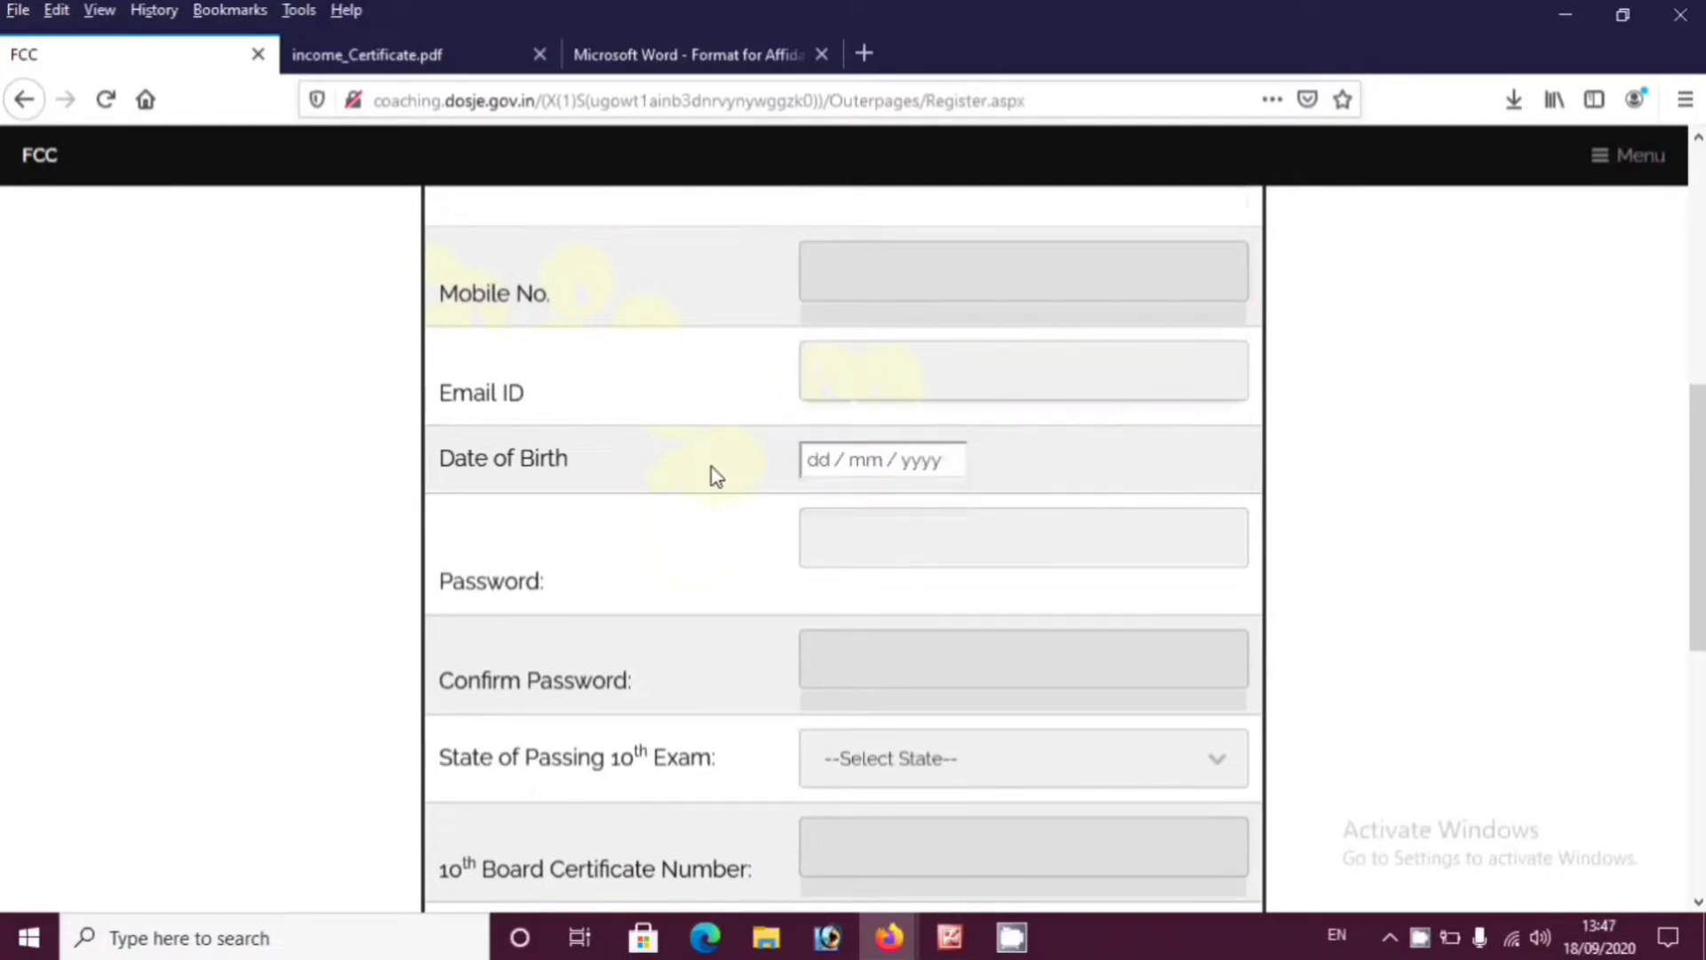
# Set the date of birth to 01/07/1995 in the calendar
pyautogui.click(819, 472)
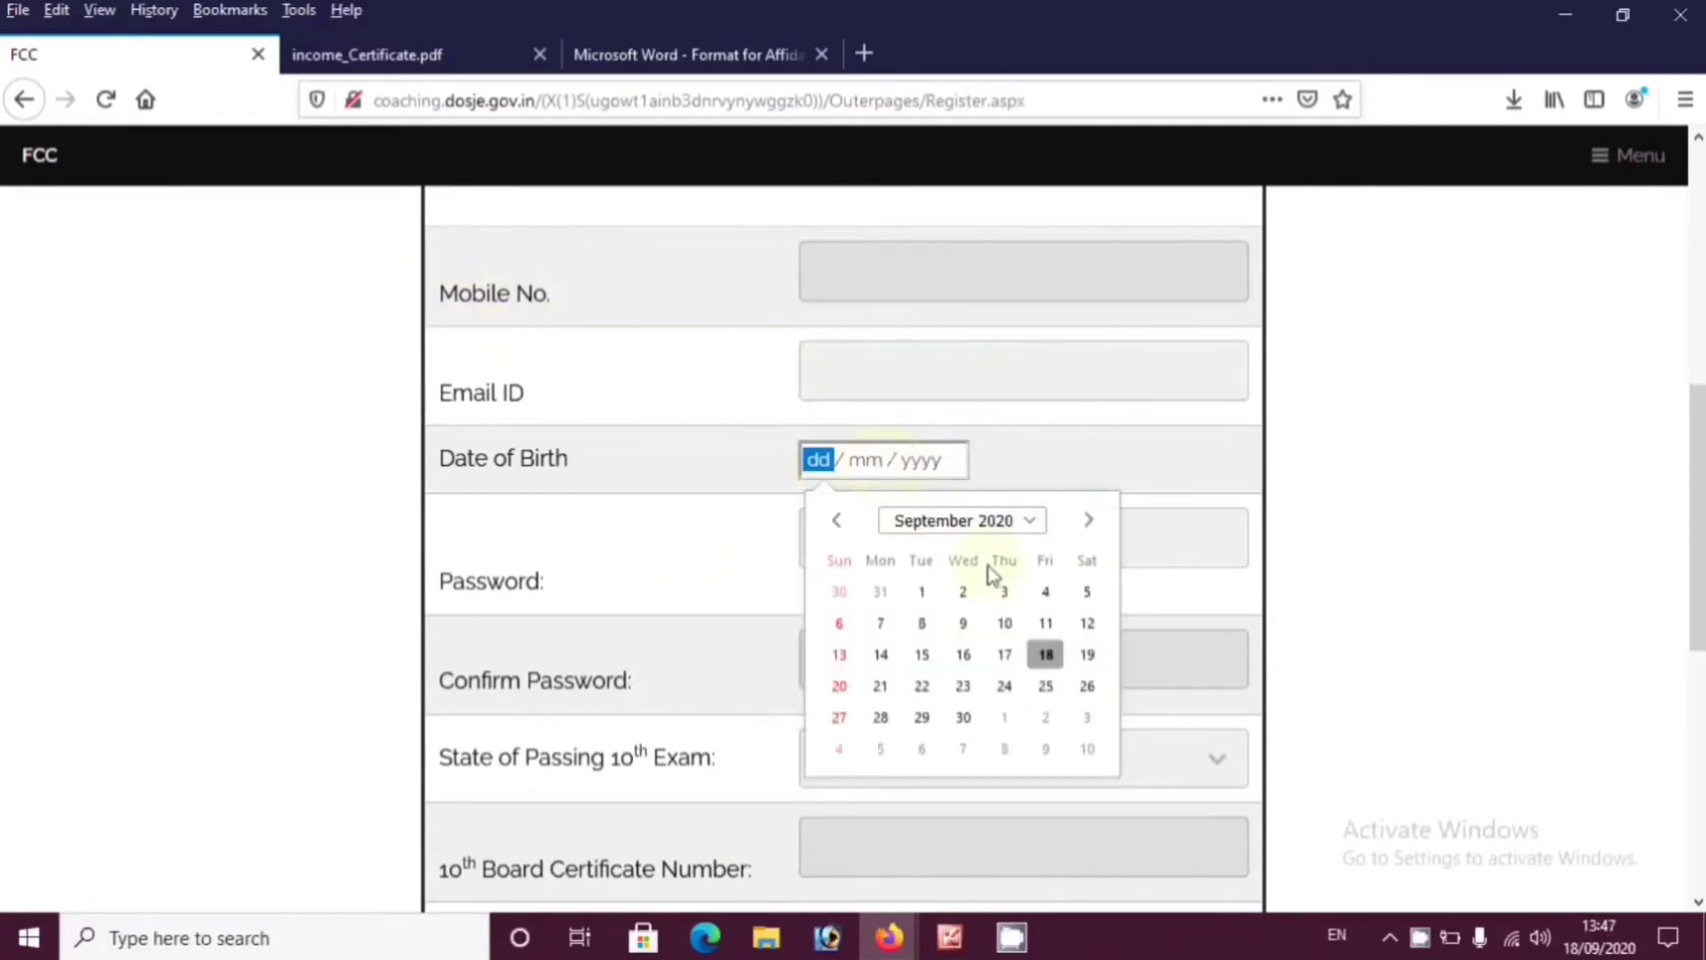
pyautogui.click(995, 522)
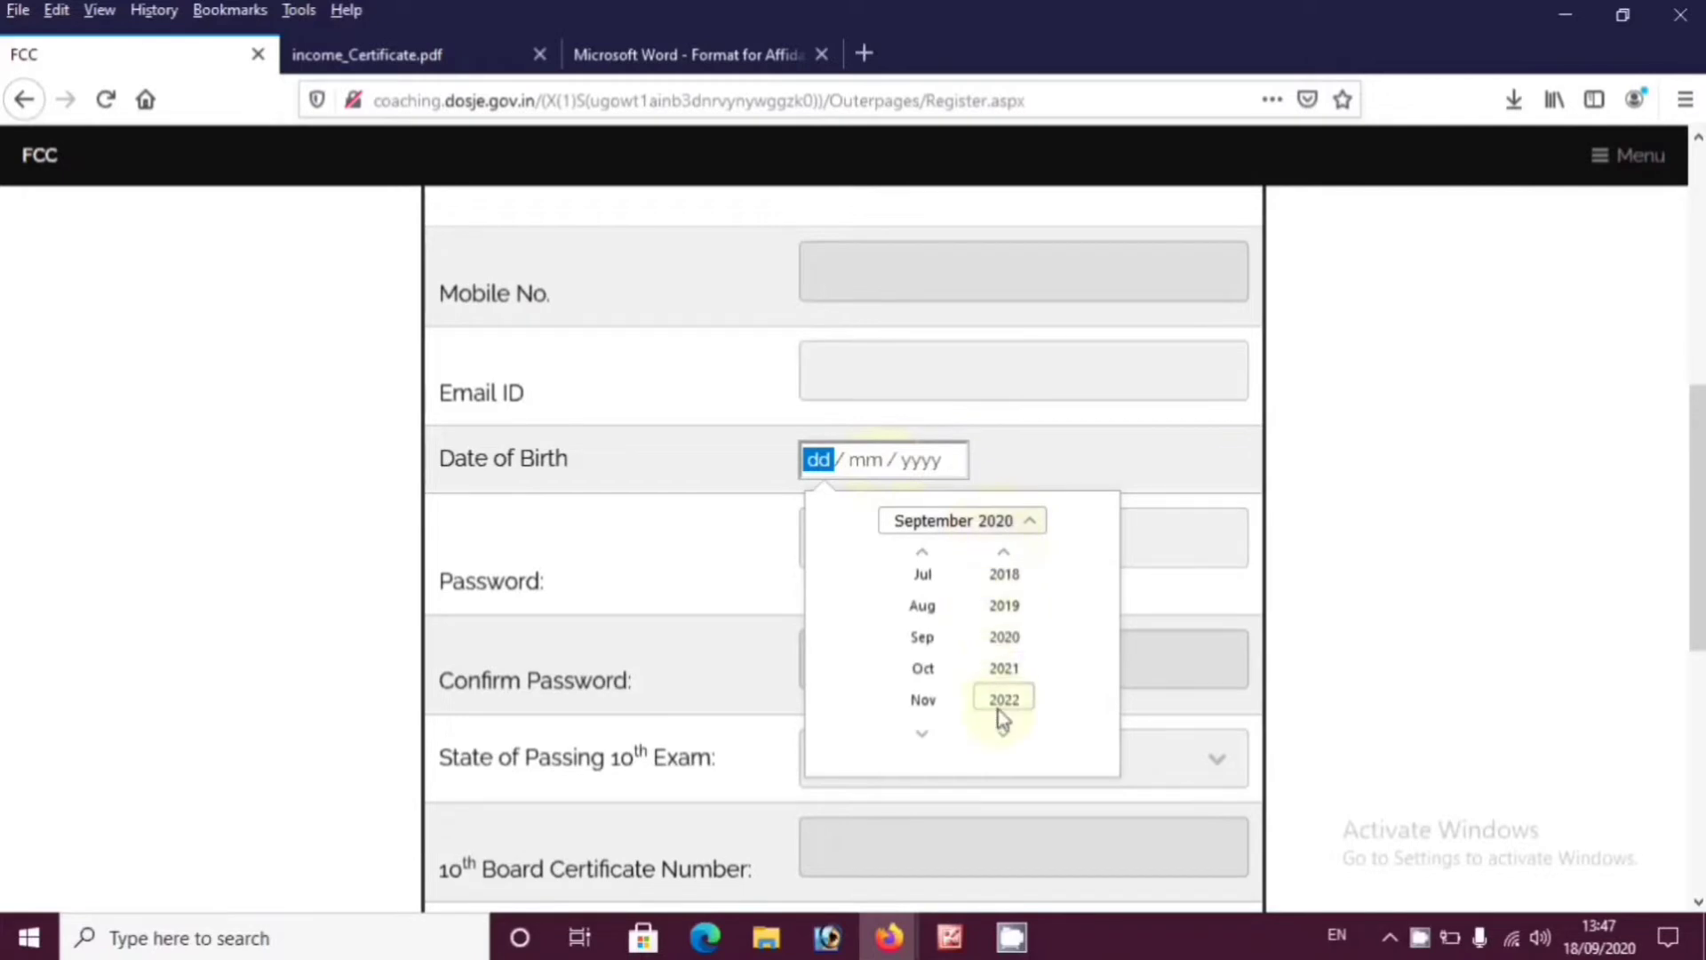
pyautogui.click(1008, 558)
pyautogui.moveTo(1007, 558); pyautogui.dragTo(1004, 558)
pyautogui.click(1004, 587)
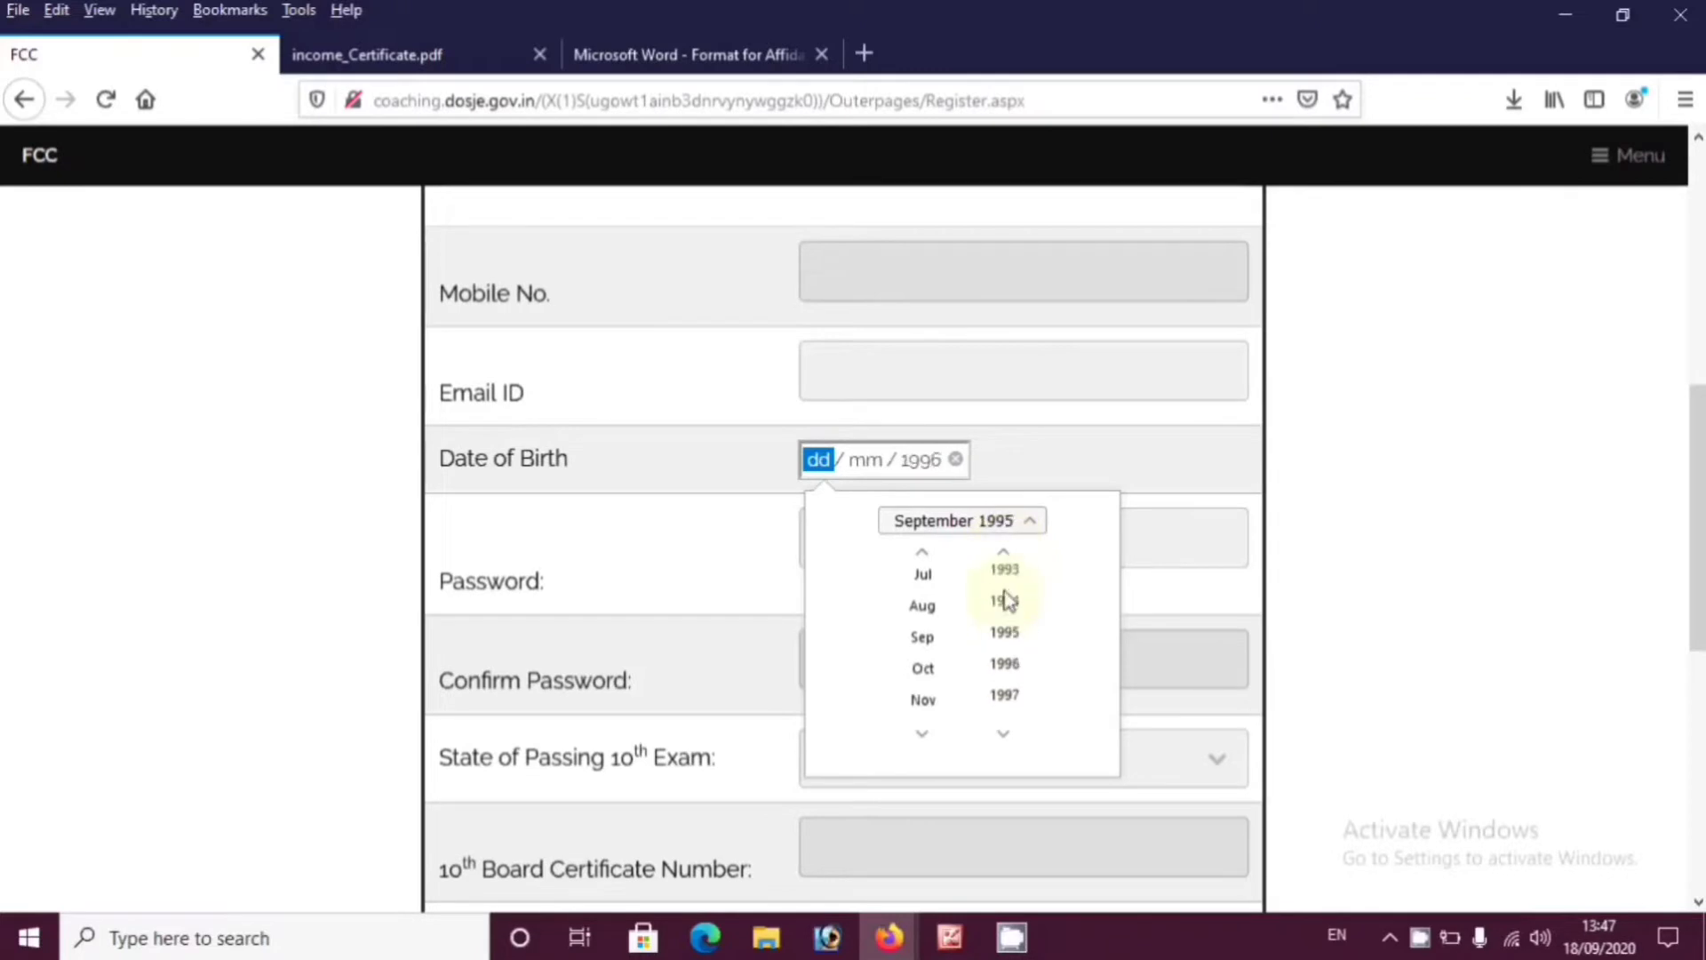
pyautogui.click(924, 575)
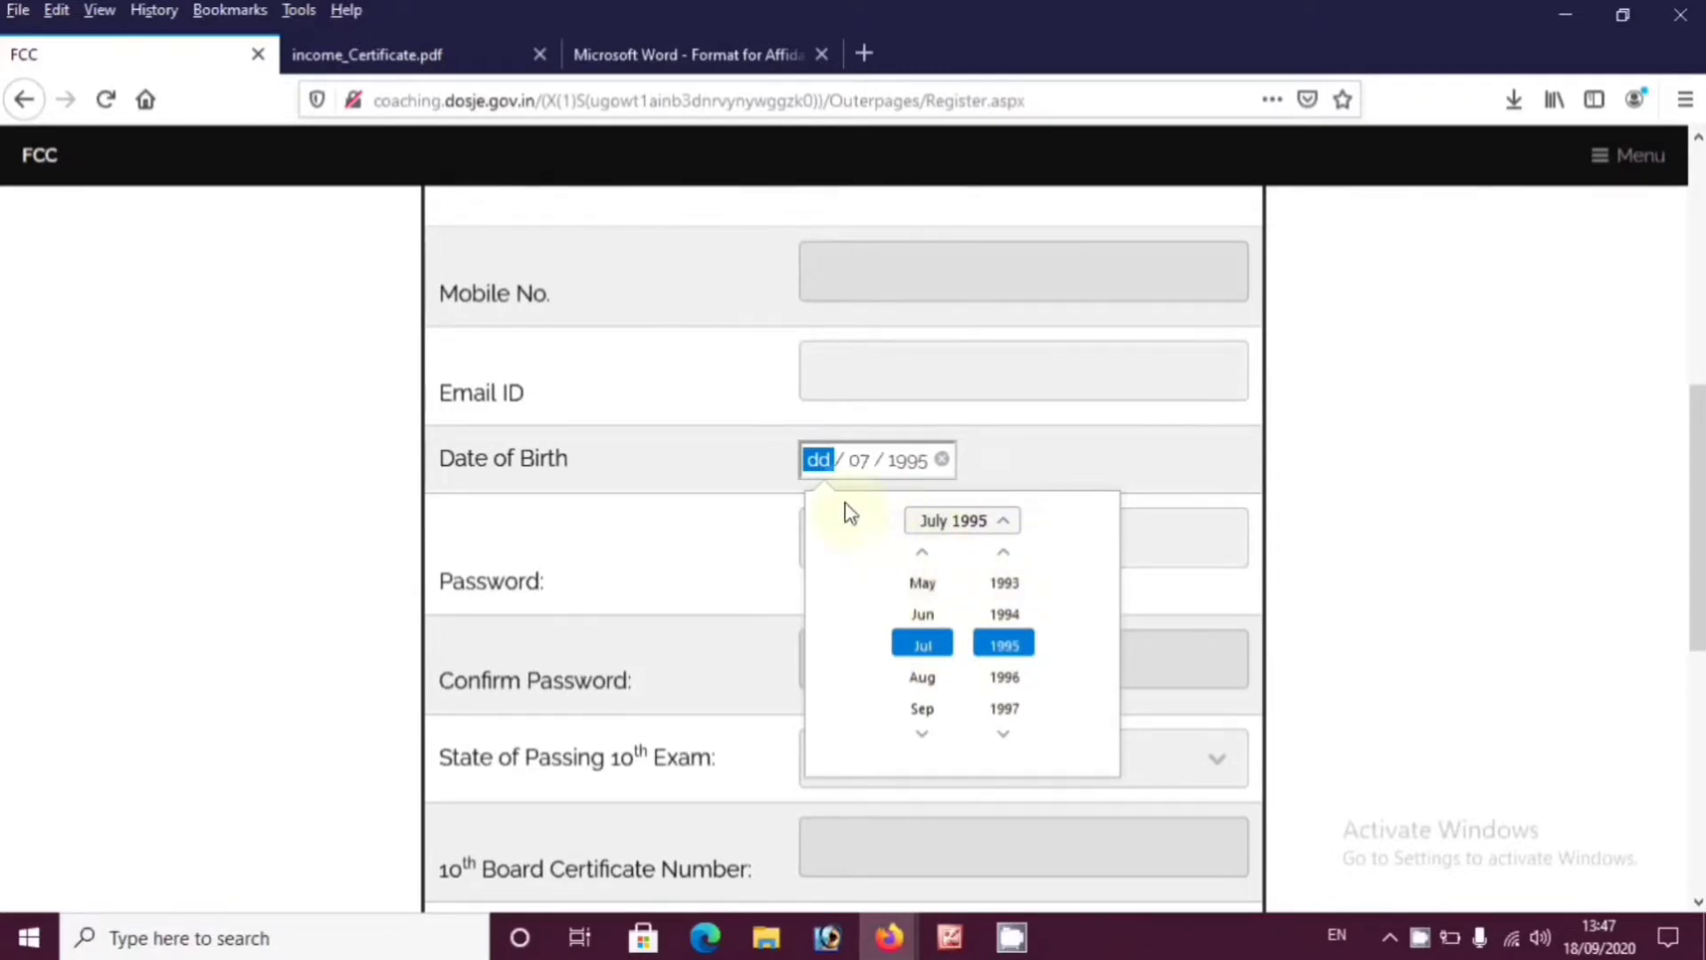
pyautogui.click(953, 521)
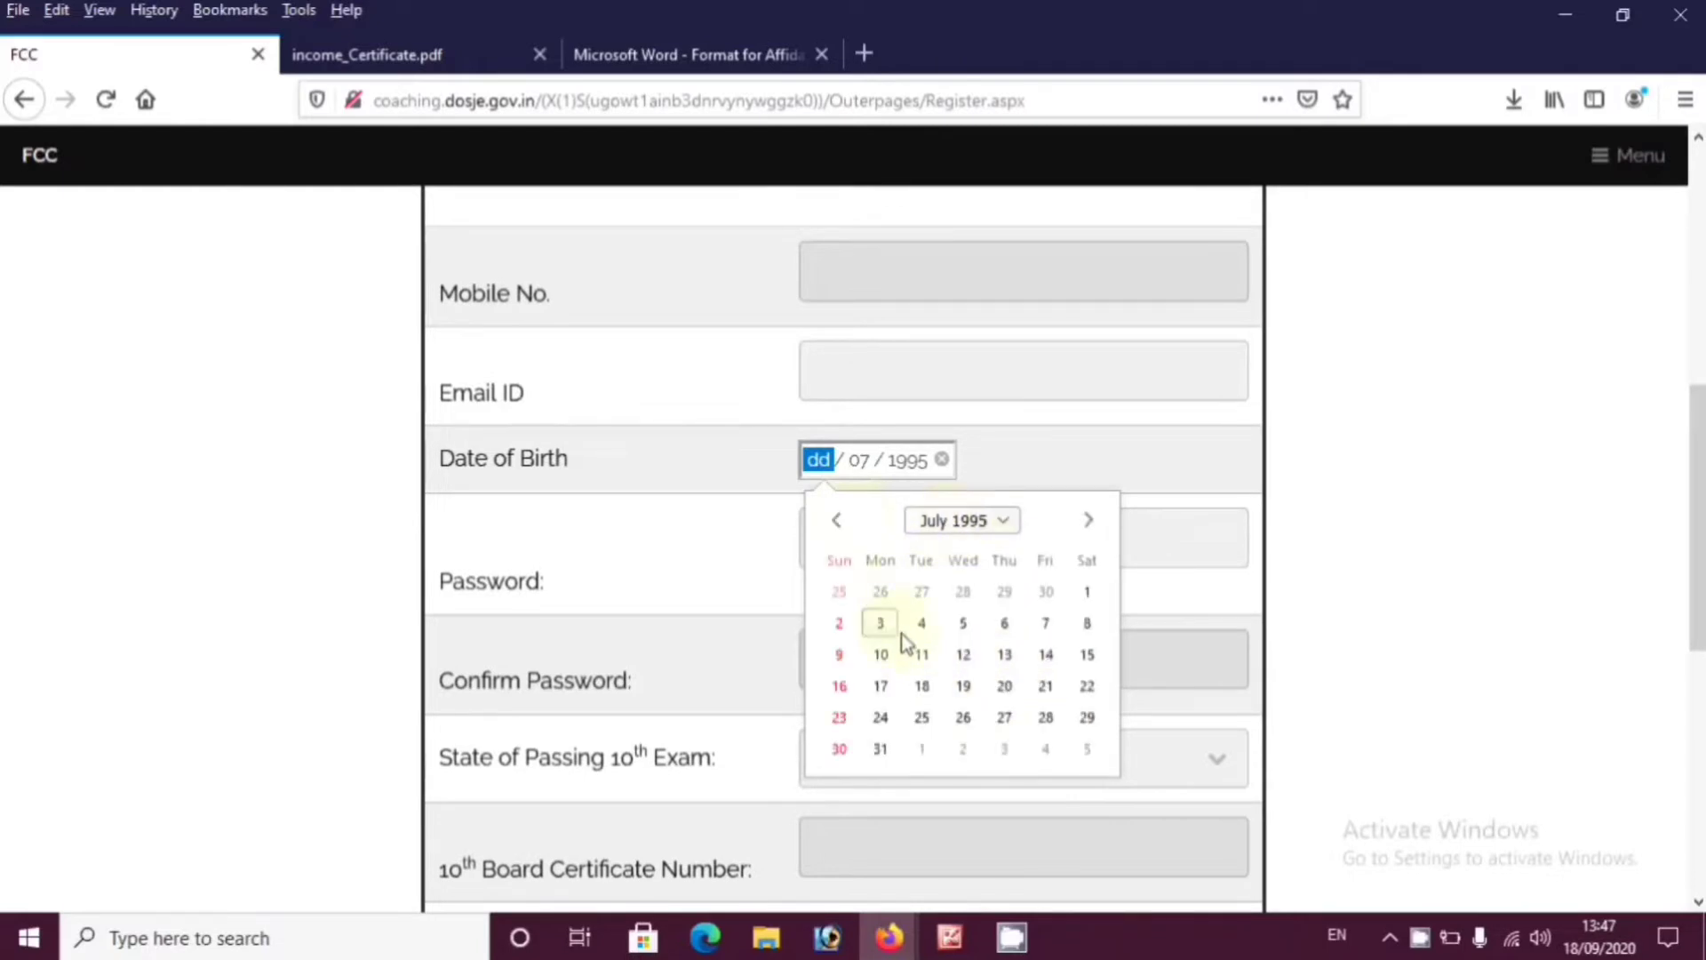
pyautogui.click(1084, 594)
pyautogui.click(907, 463)
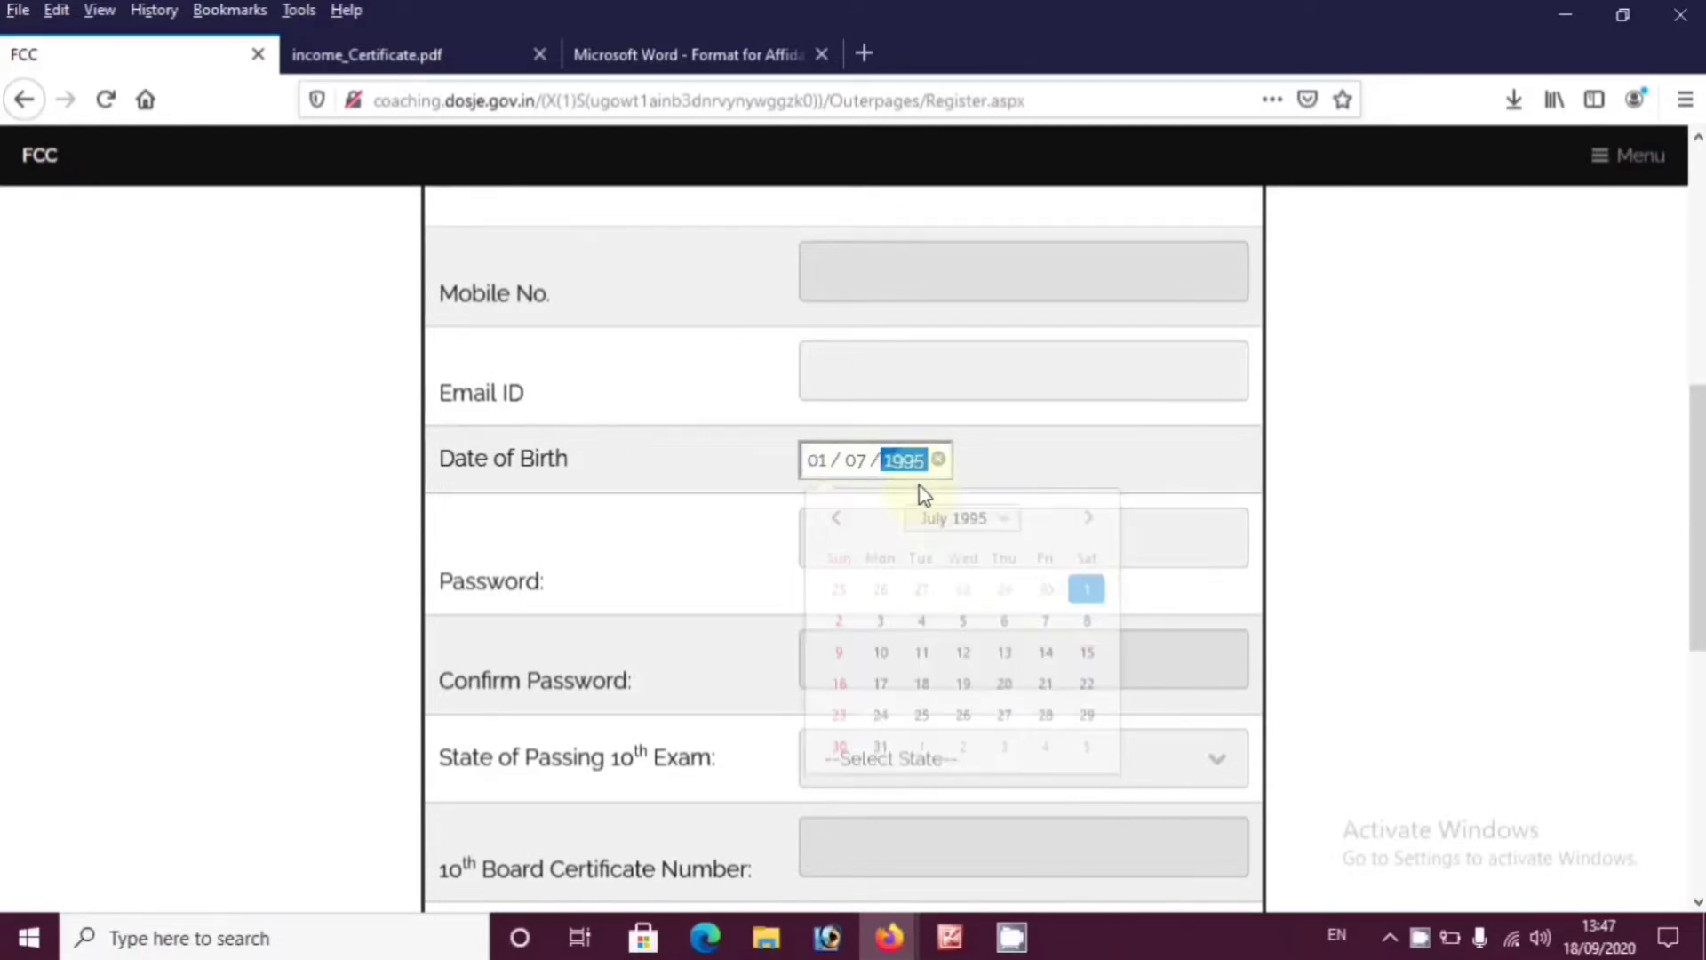
pyautogui.click(832, 548)
# Enter the account password
pyautogui.click(960, 551)
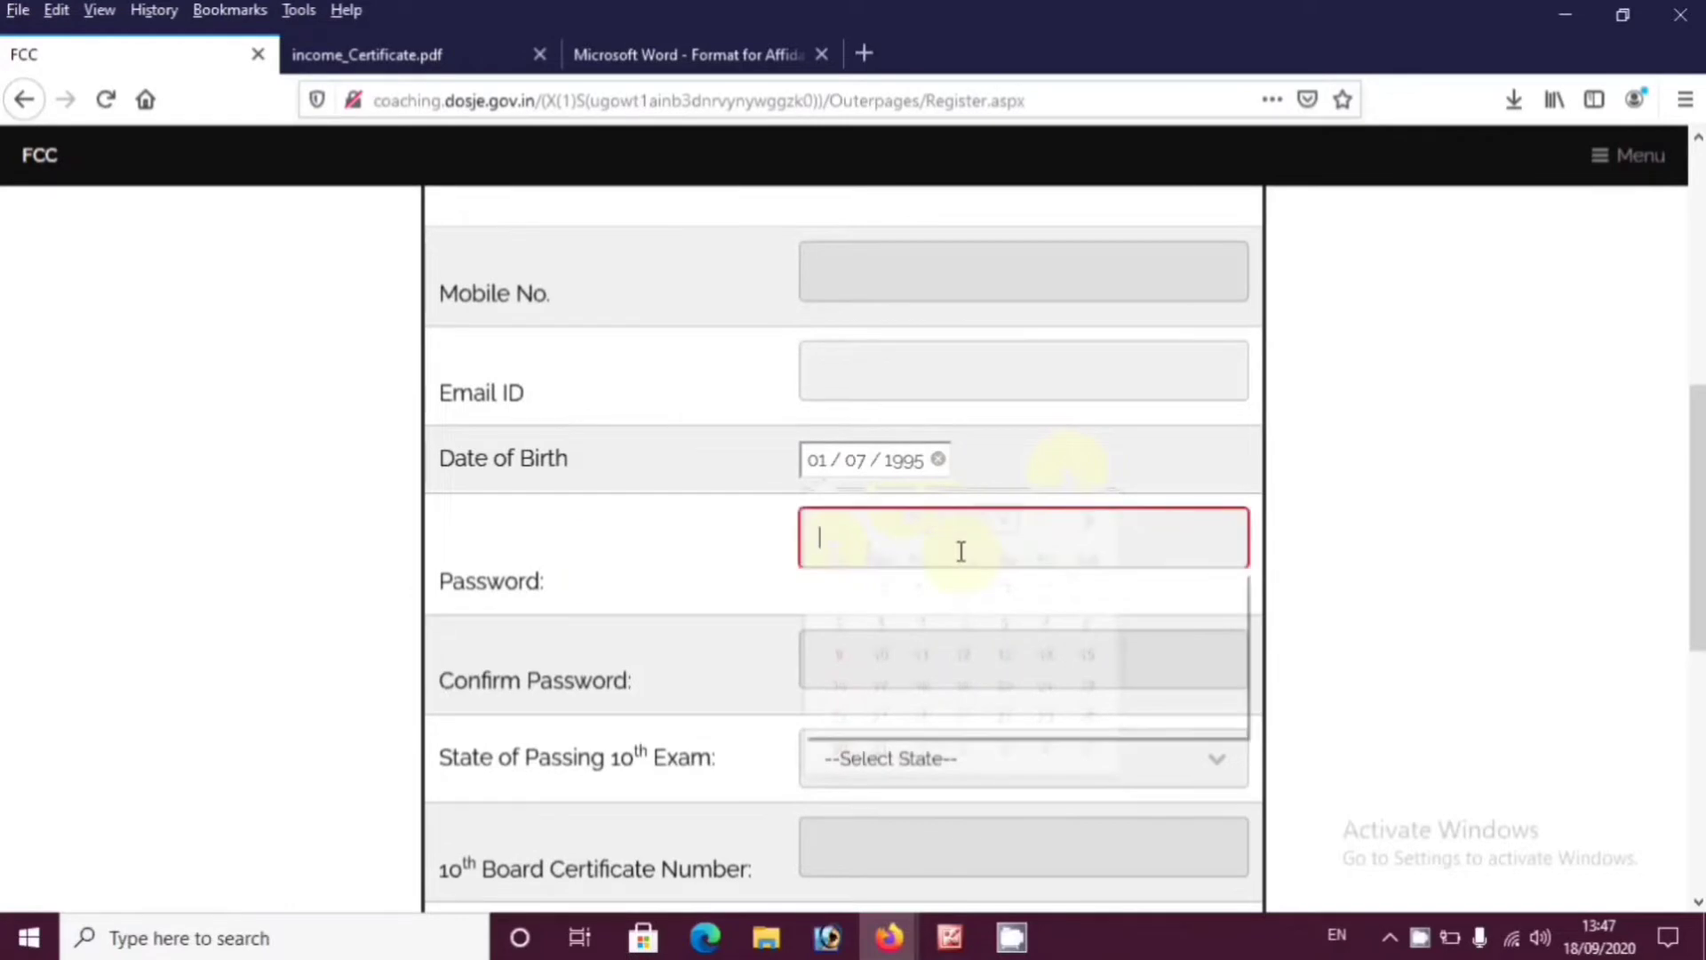
pyautogui.click(910, 545)
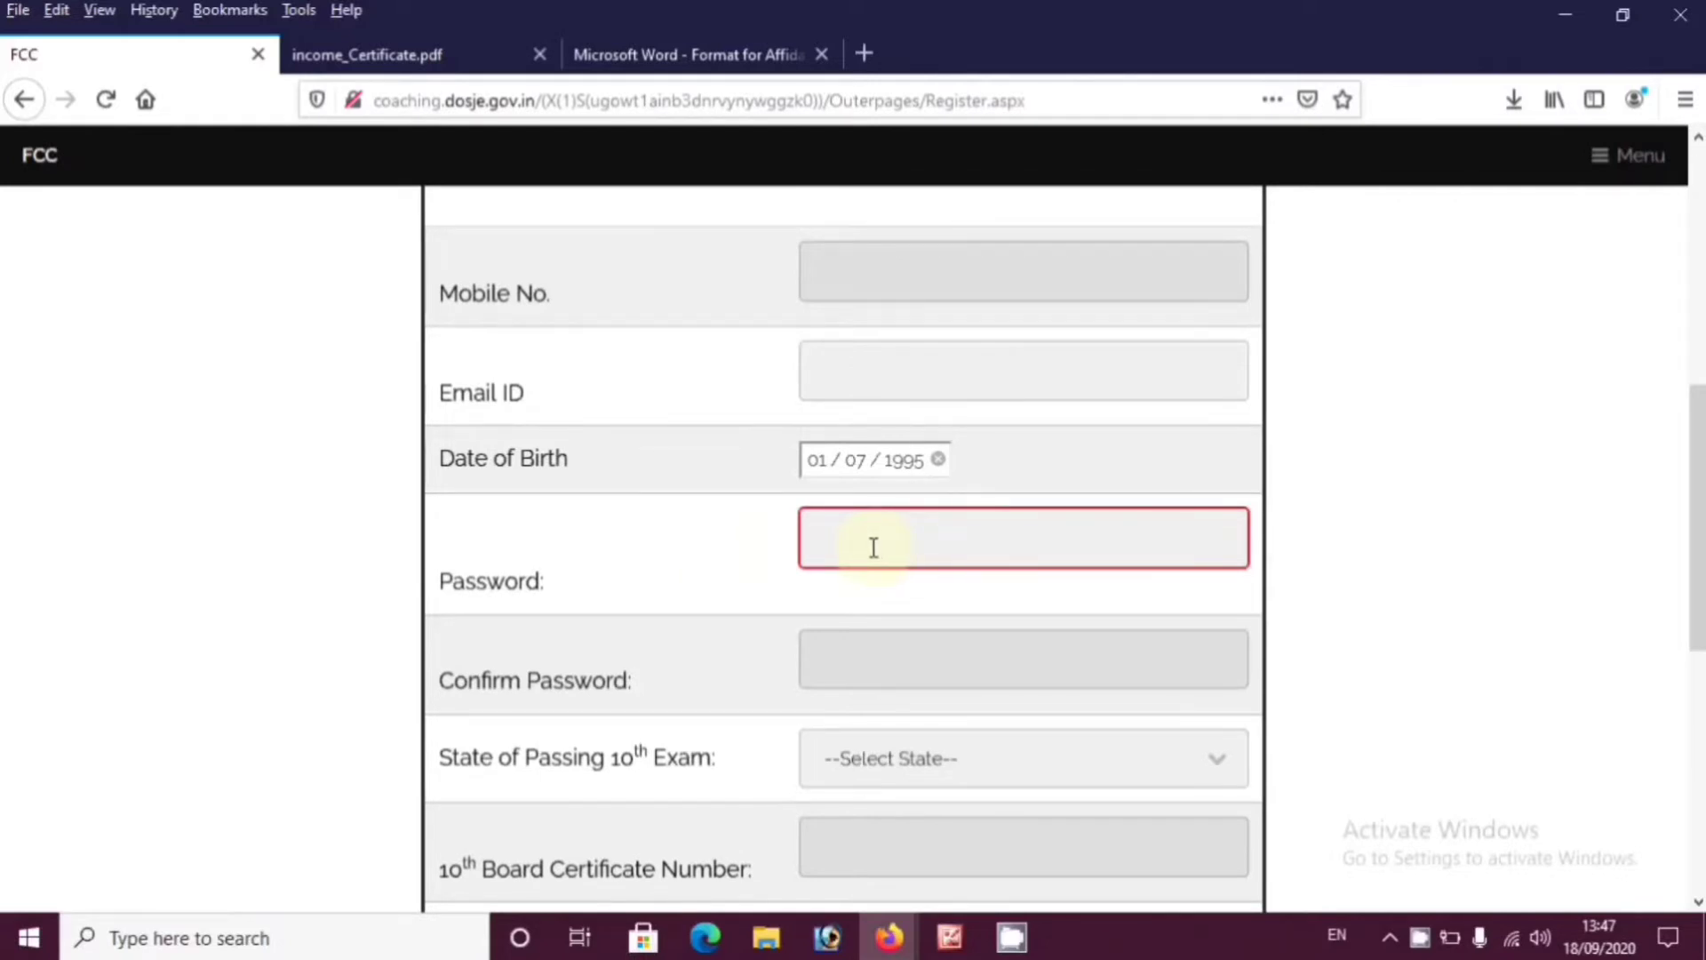
pyautogui.hotkey('ctrl', 'v')
pyautogui.scroll(-2, 978, 498)
pyautogui.click(1078, 473)
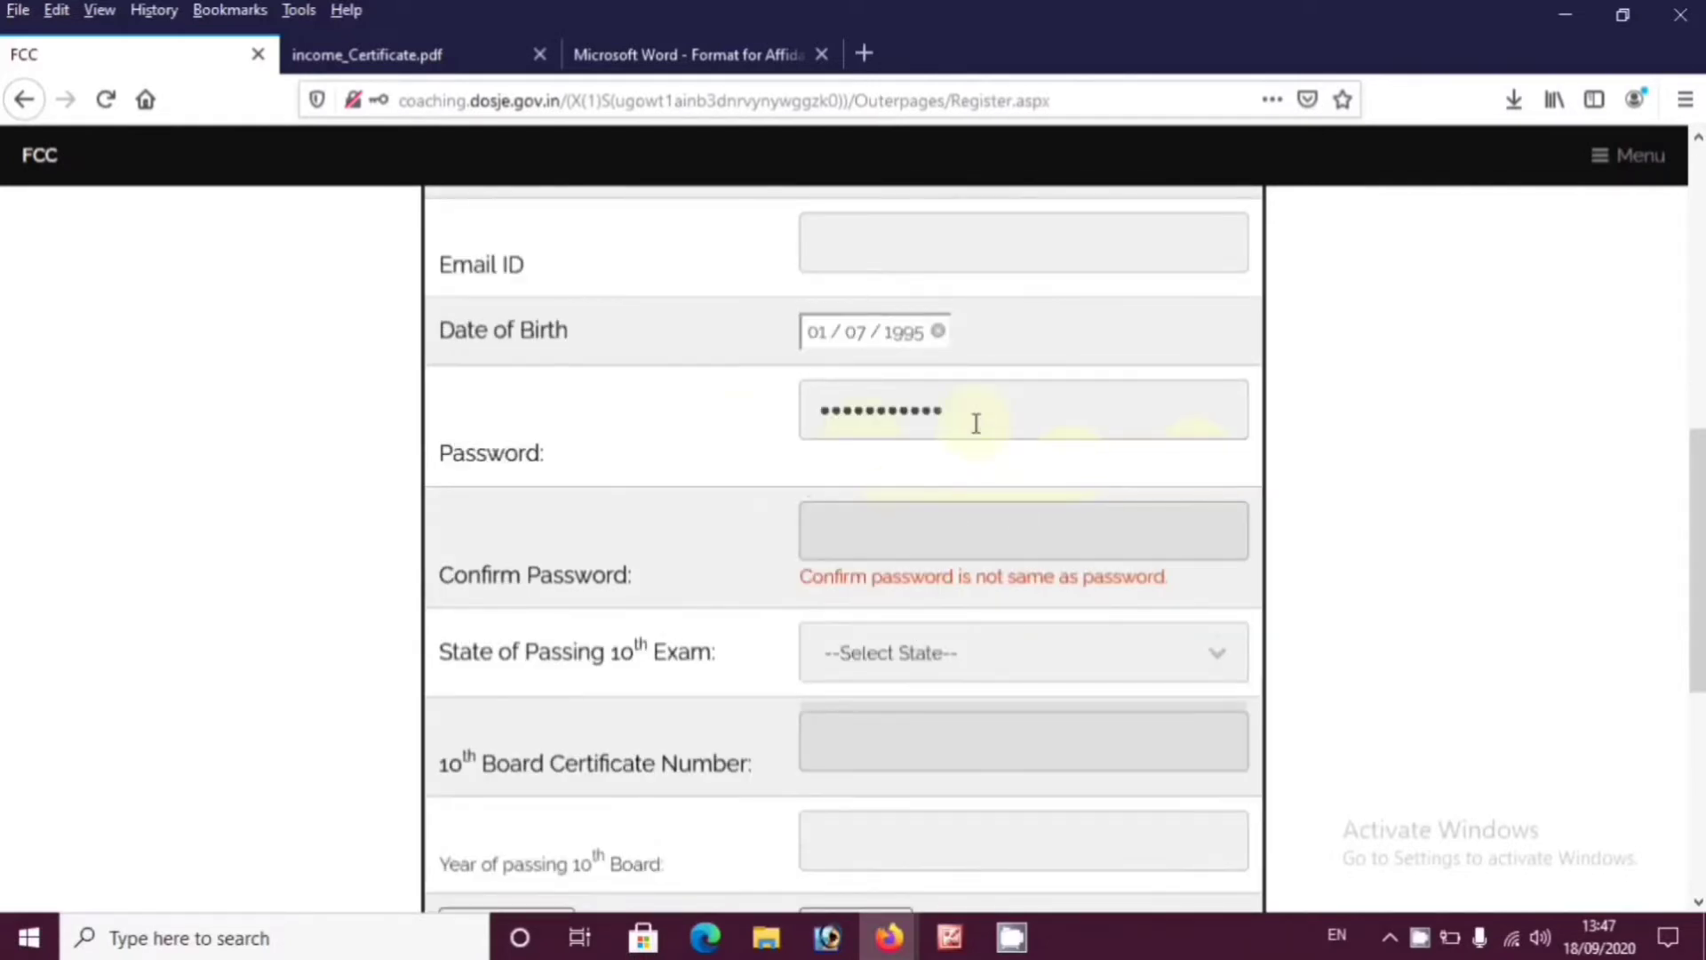
# Confirm the password and choose MADHYA PRADESH as the 10th exam state
pyautogui.doubleClick(976, 424)
pyautogui.click(838, 531)
pyautogui.hotkey('ctrl', 'v')
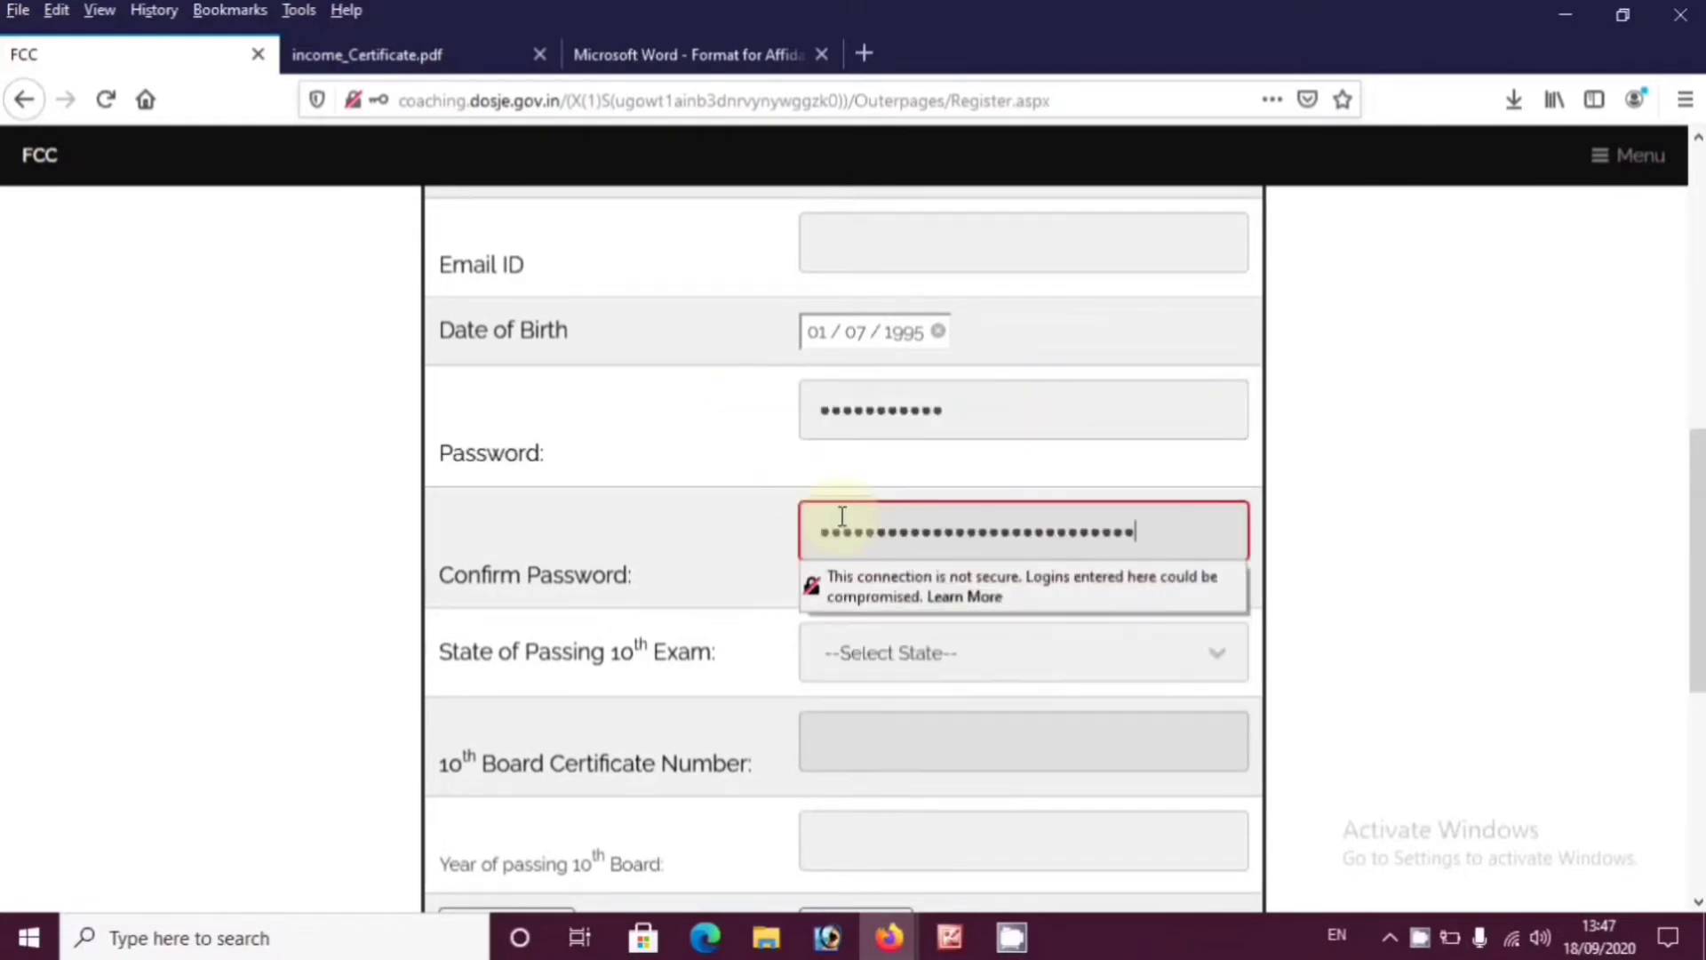
pyautogui.click(894, 649)
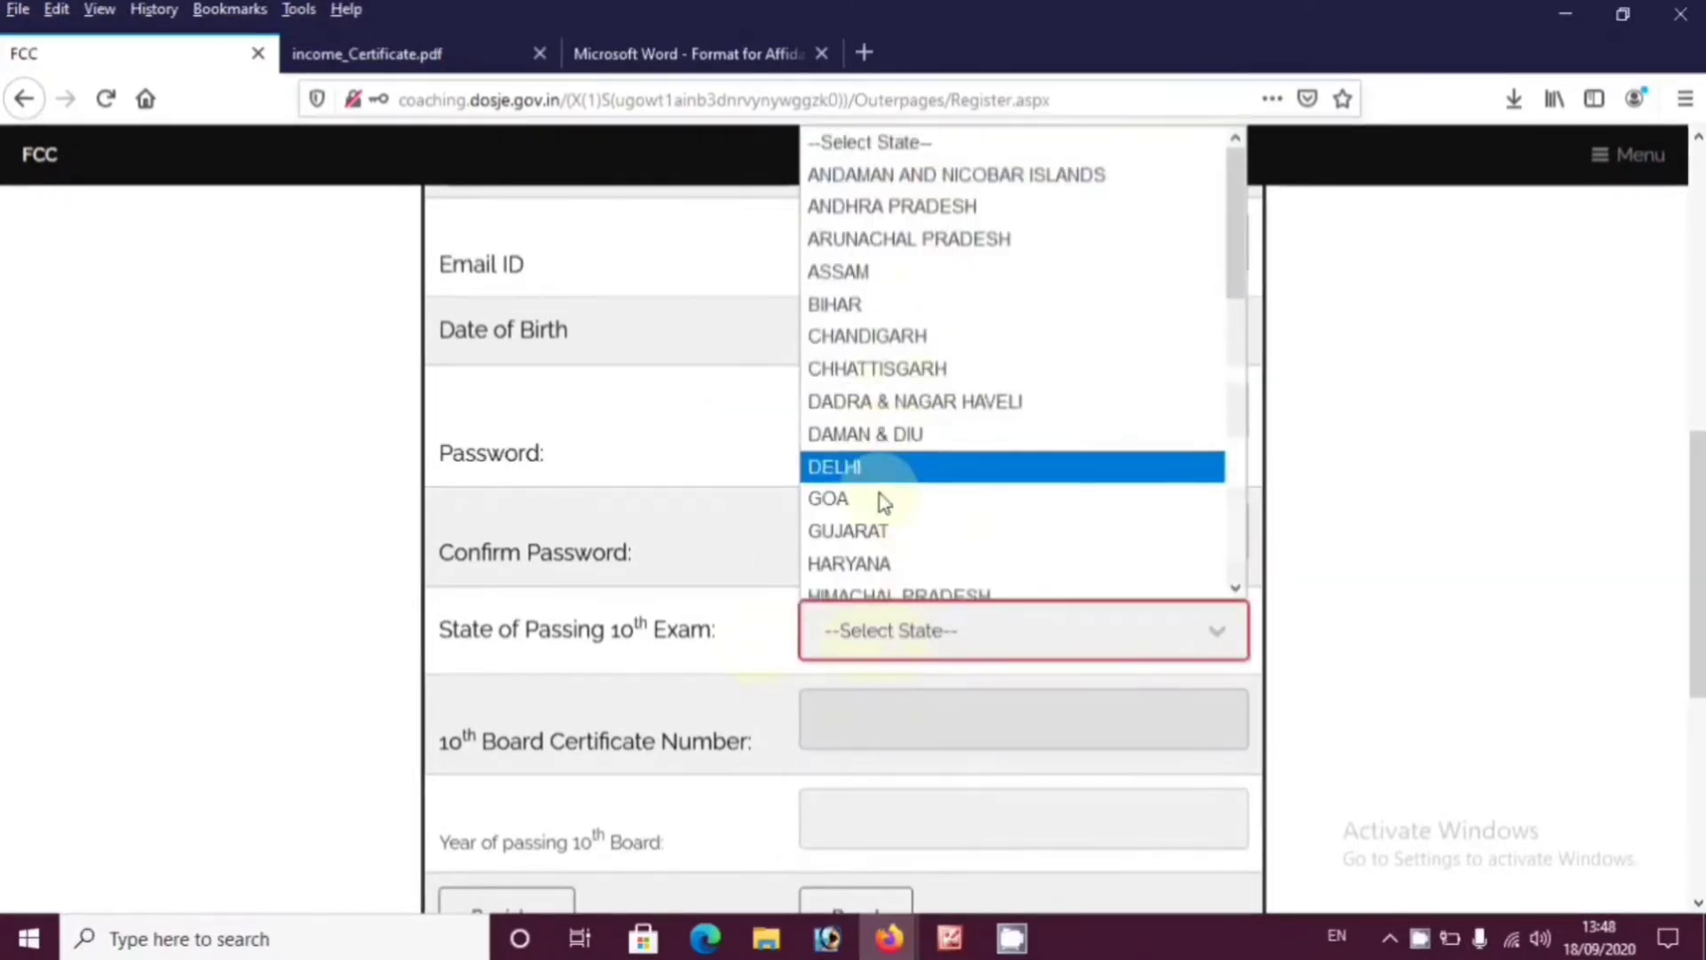
pyautogui.scroll(-2, 880, 498)
pyautogui.click(924, 469)
pyautogui.click(899, 648)
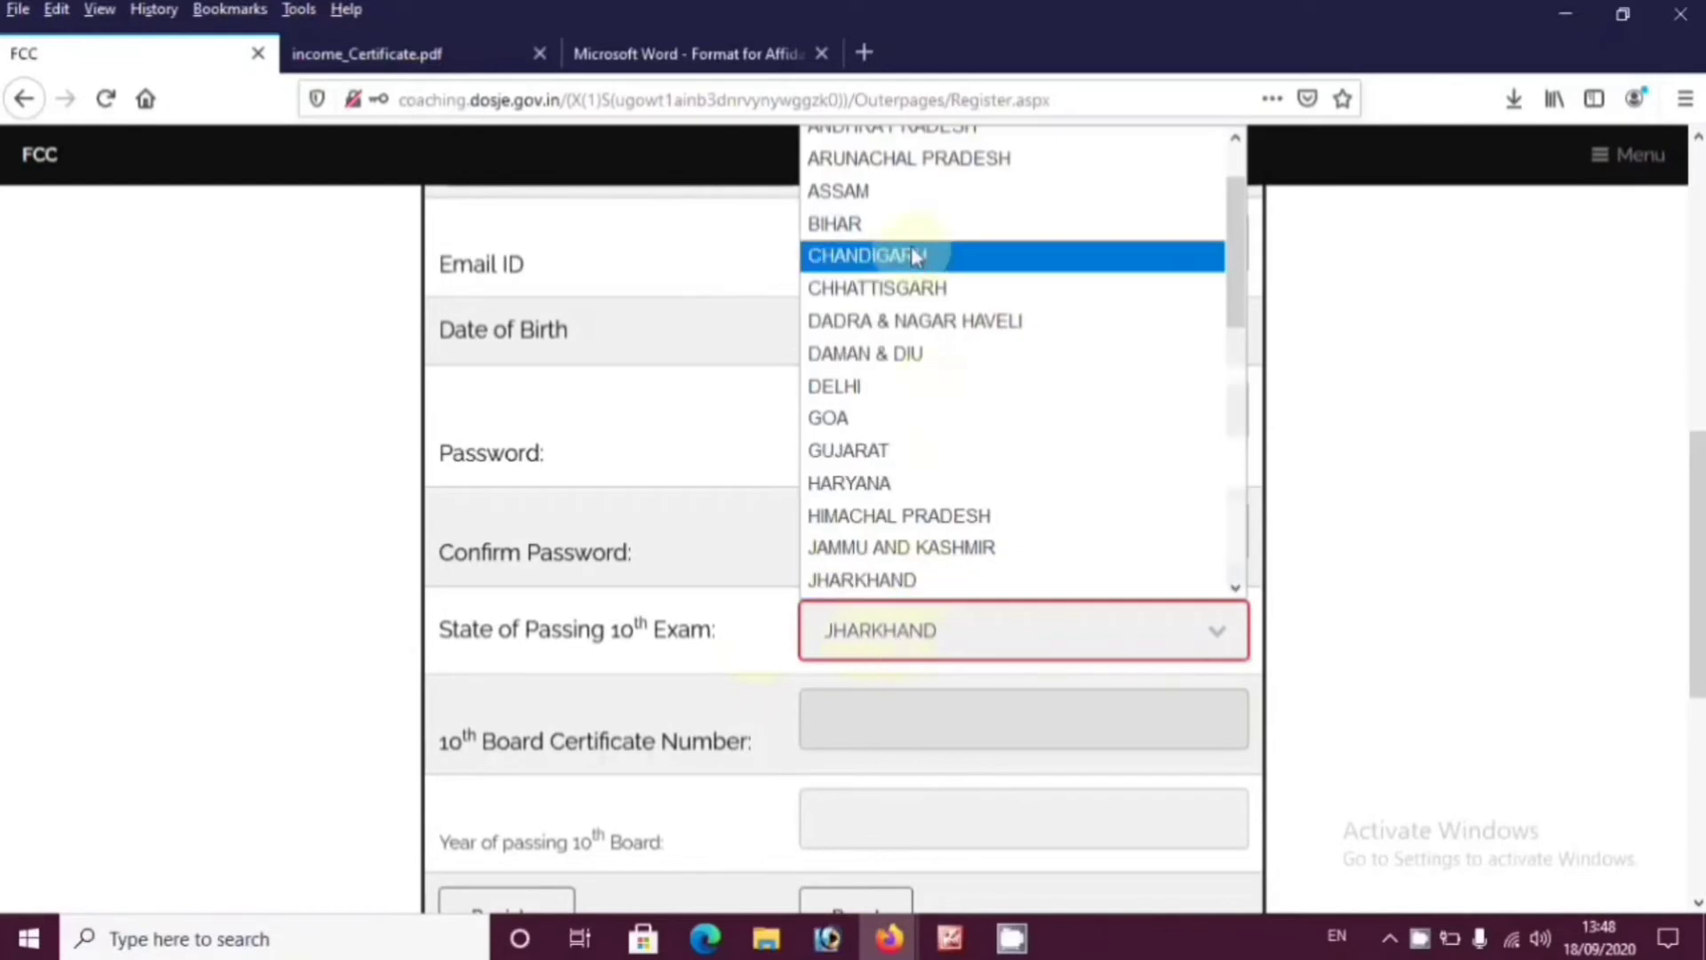
pyautogui.click(912, 258)
pyautogui.click(911, 647)
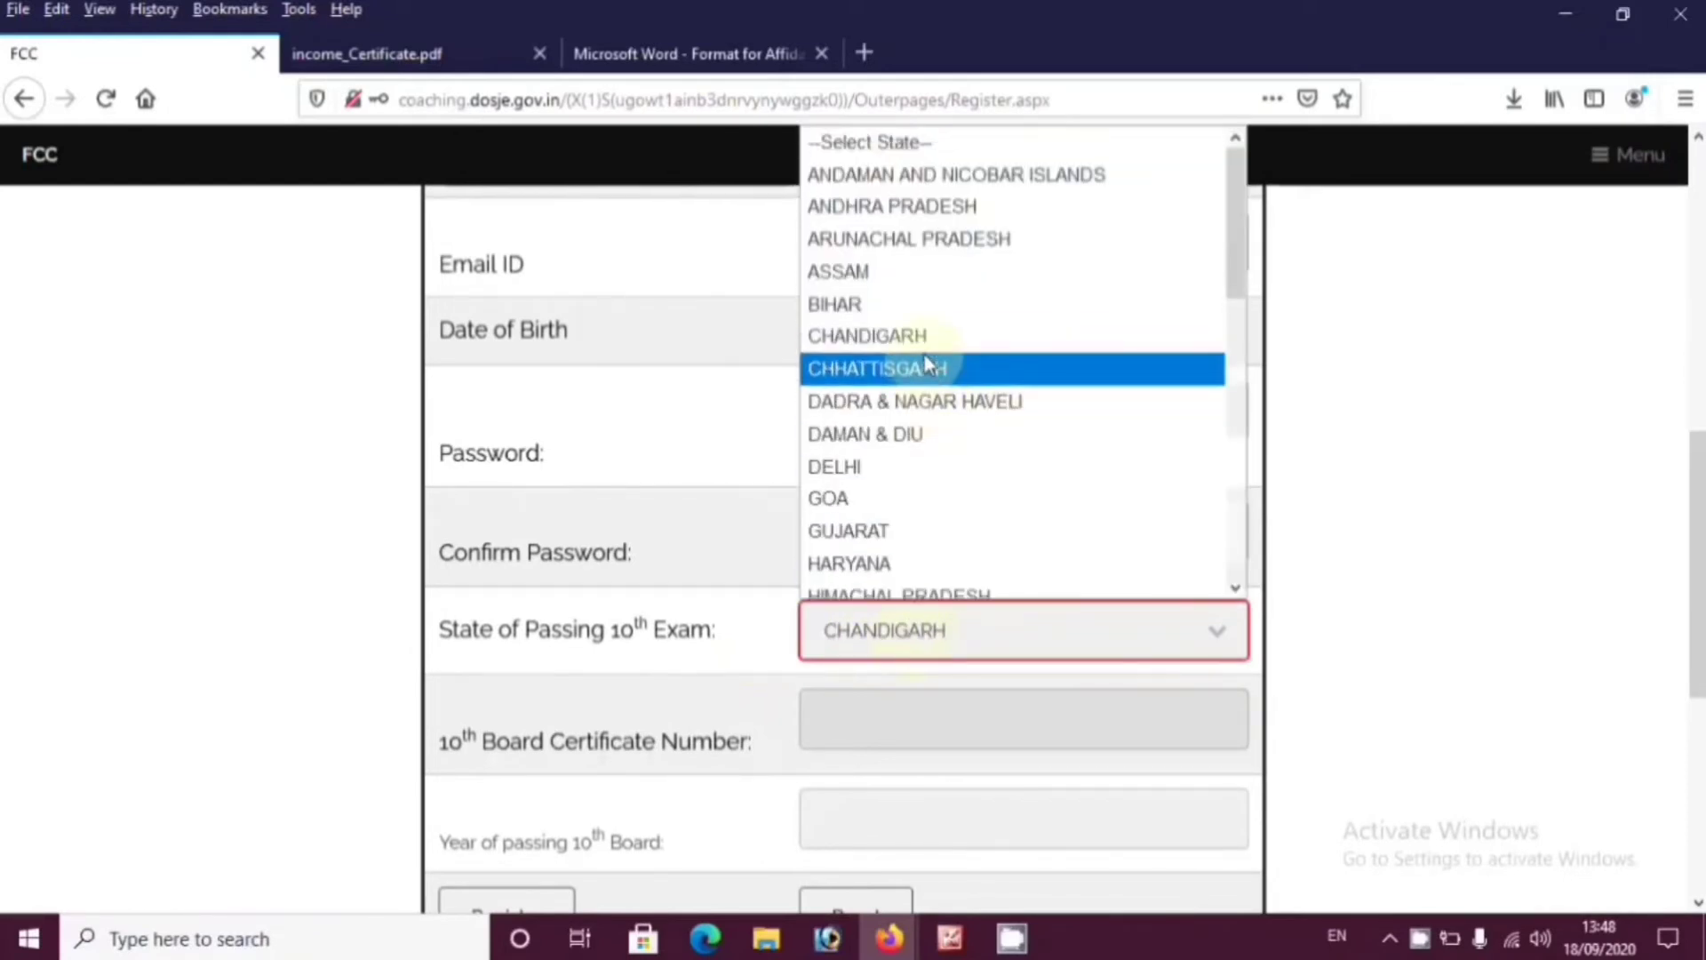
pyautogui.scroll(-2, 911, 480)
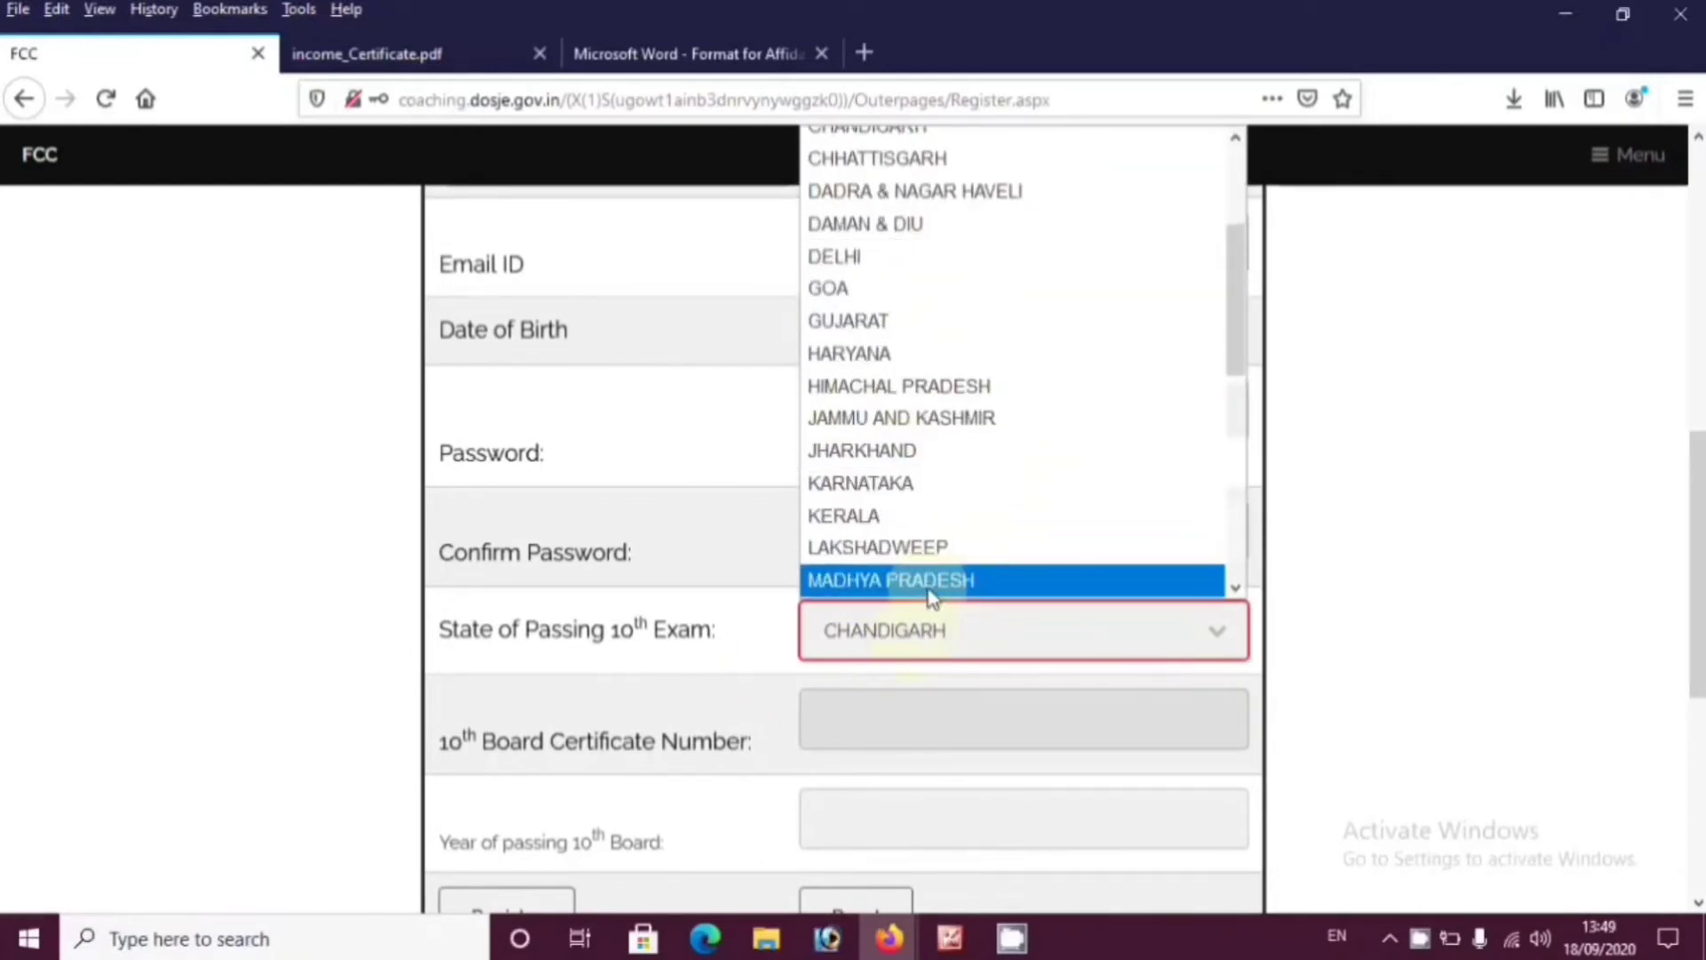
pyautogui.click(928, 580)
# Change the 10th board passing year to 2017 and submit the registration
pyautogui.click(880, 712)
pyautogui.scroll(-3, 888, 712)
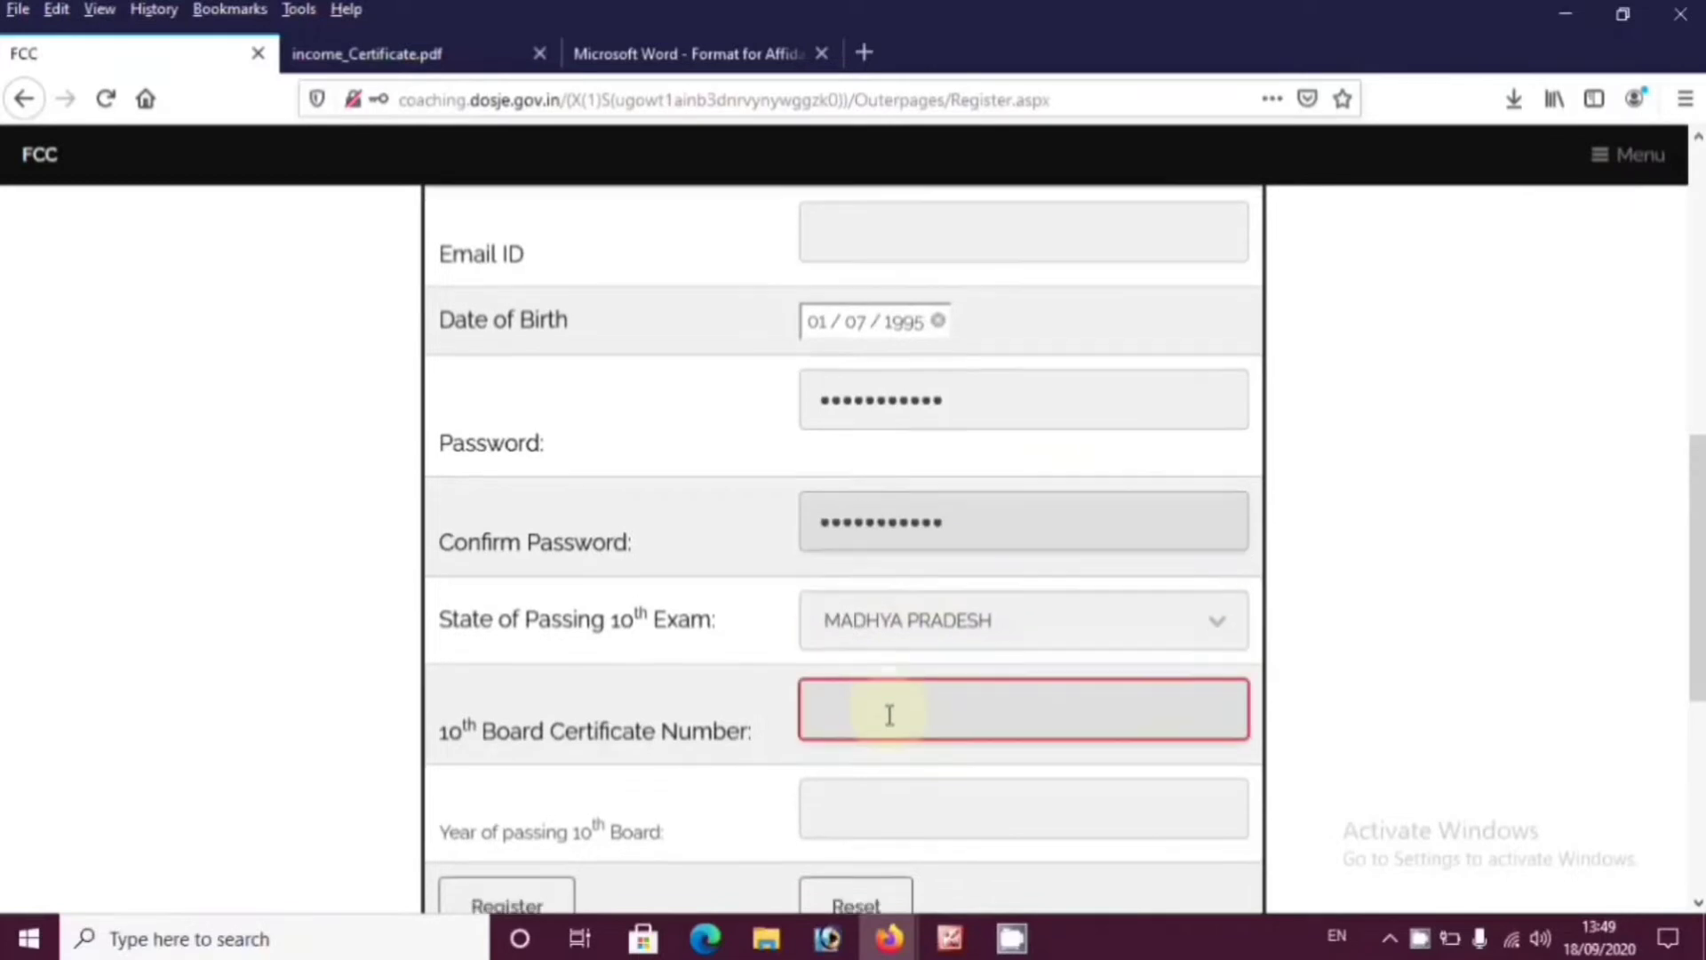
pyautogui.moveTo(762, 612); pyautogui.dragTo(439, 615)
pyautogui.click(907, 591)
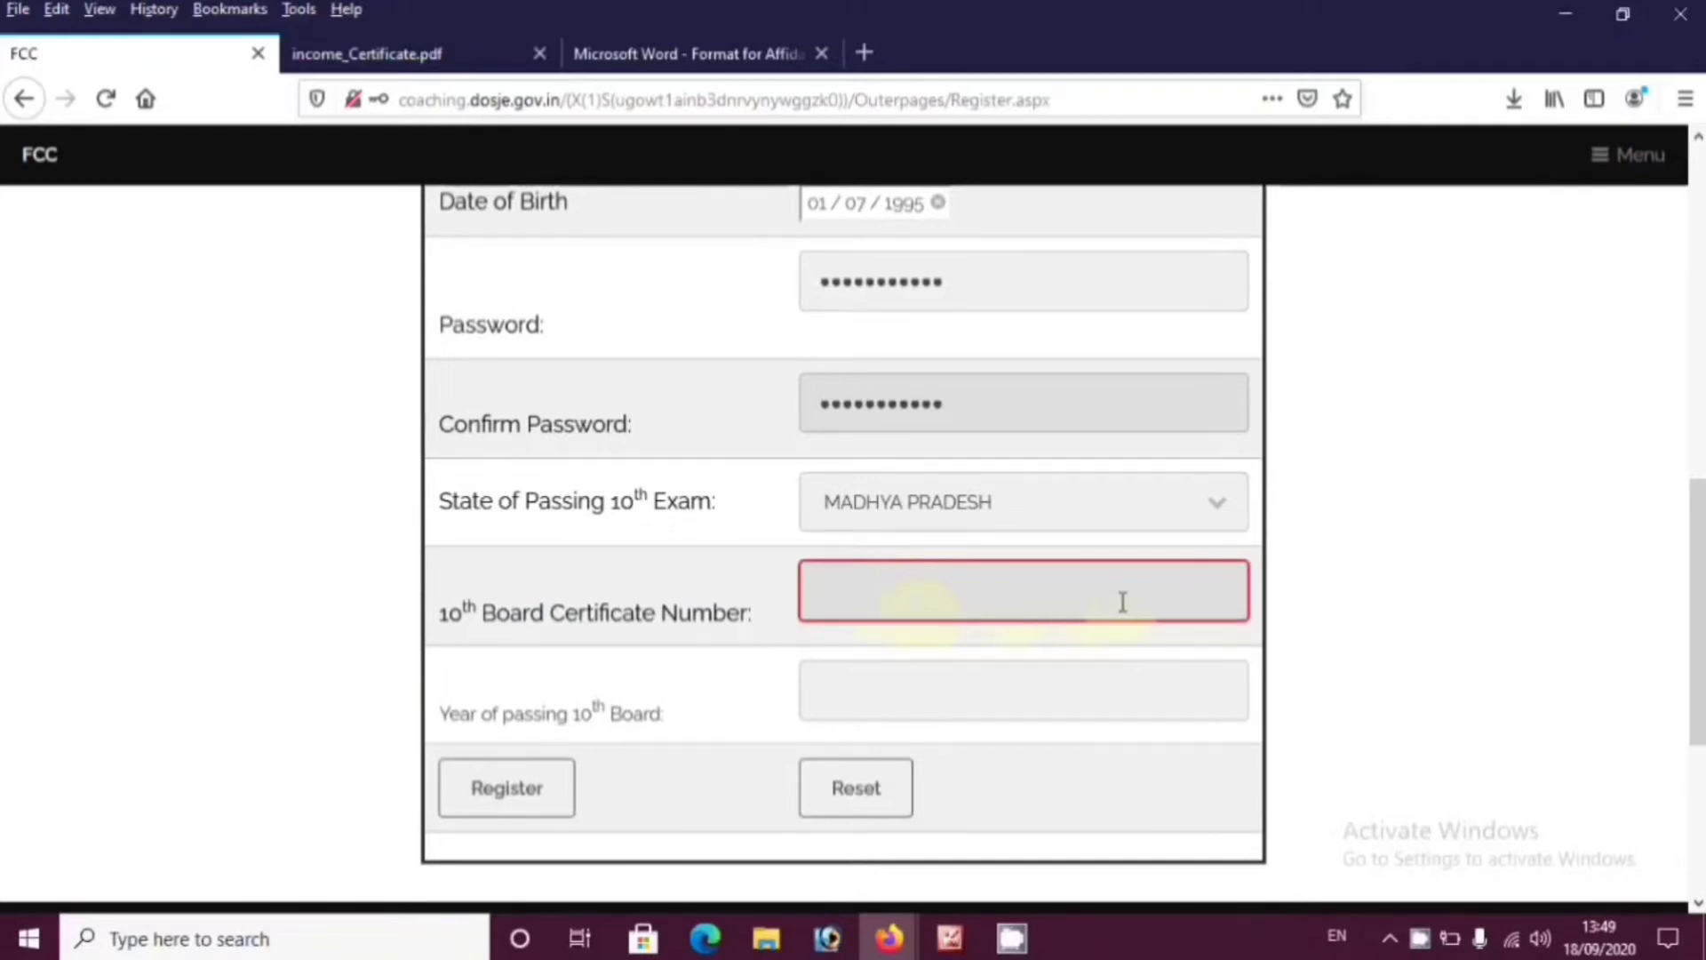
pyautogui.click(968, 710)
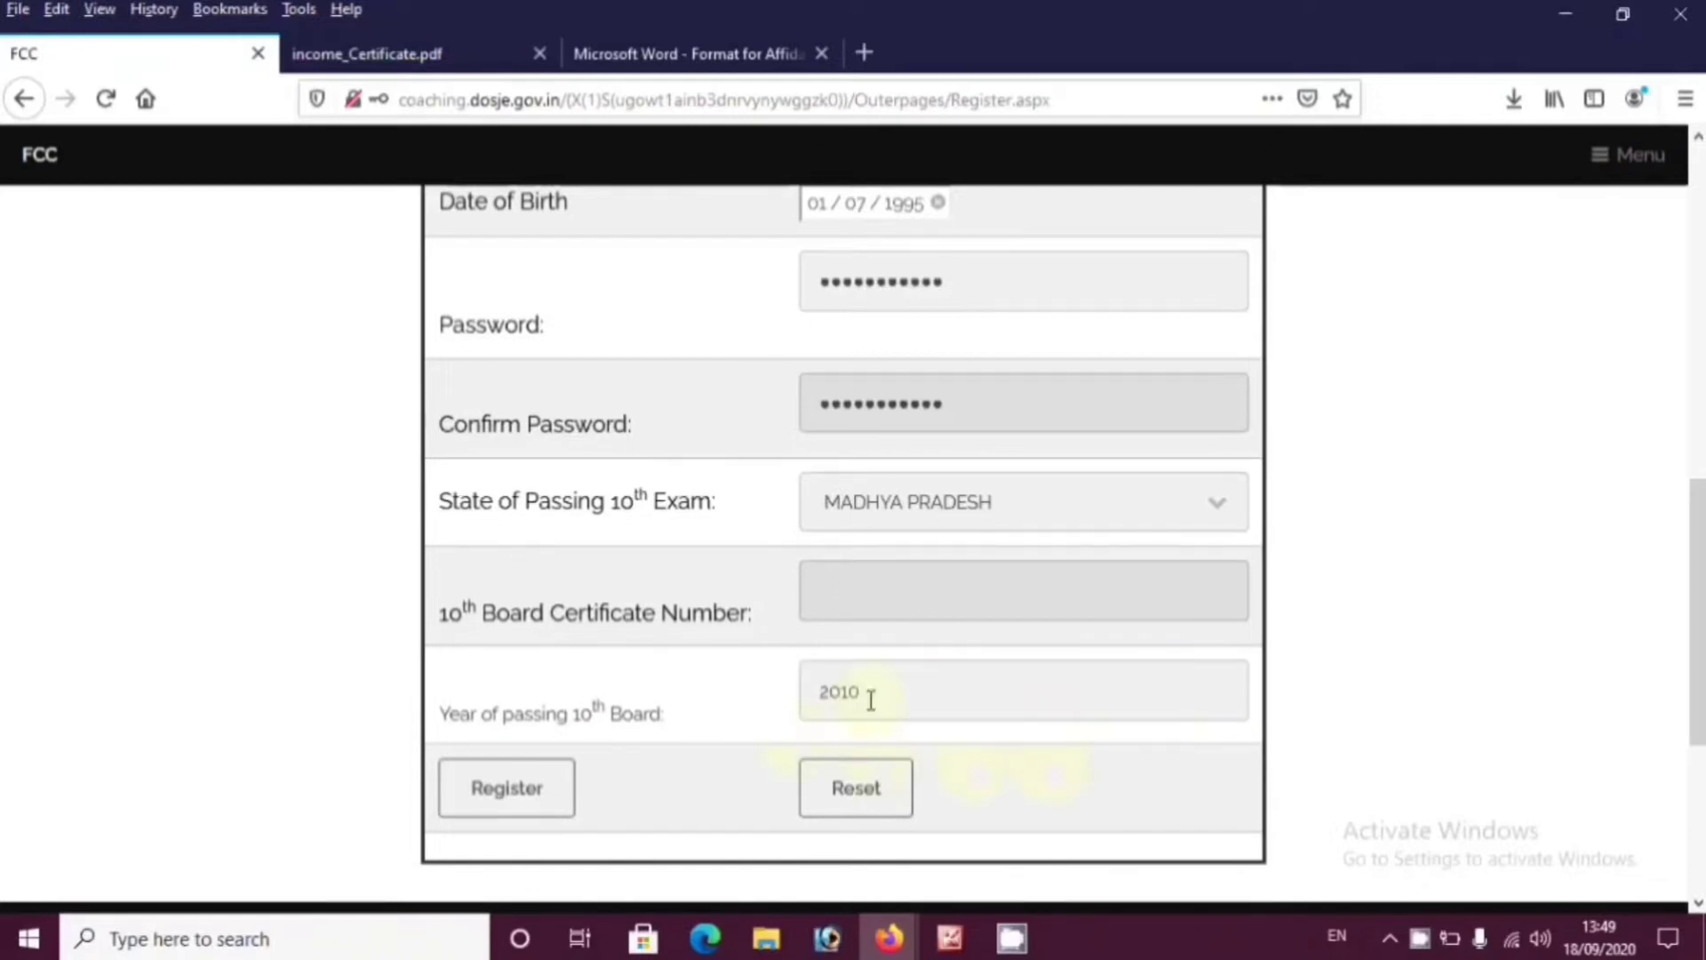
pyautogui.moveTo(869, 694); pyautogui.dragTo(832, 701)
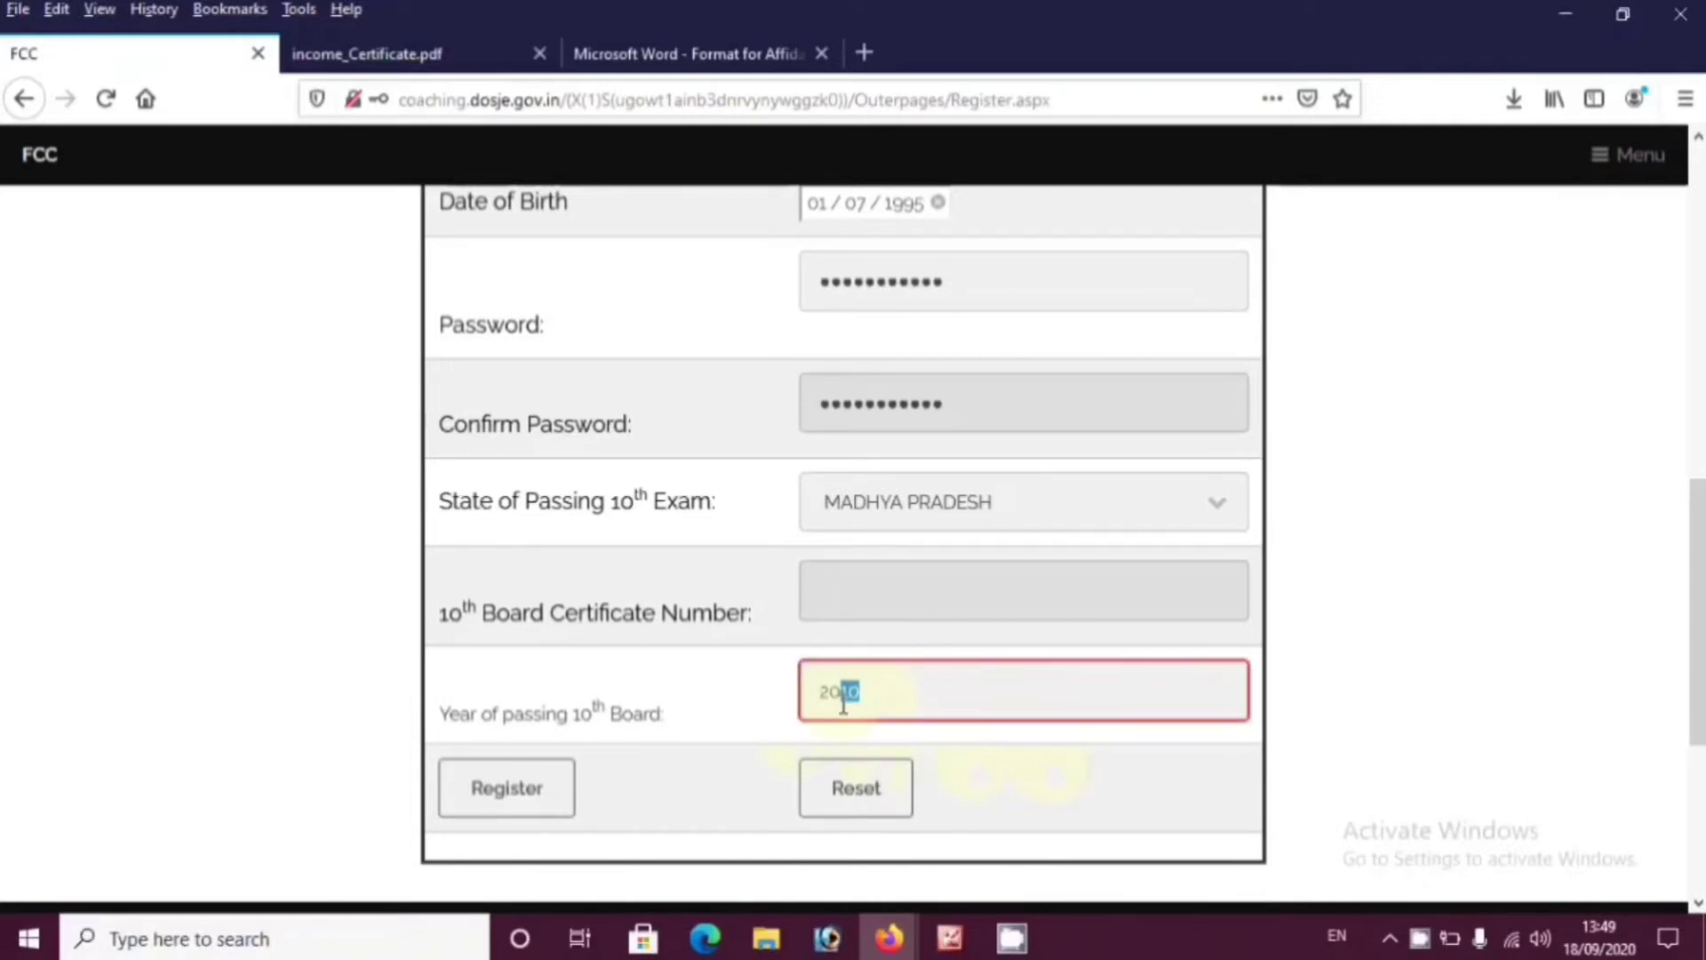
pyautogui.write('7')
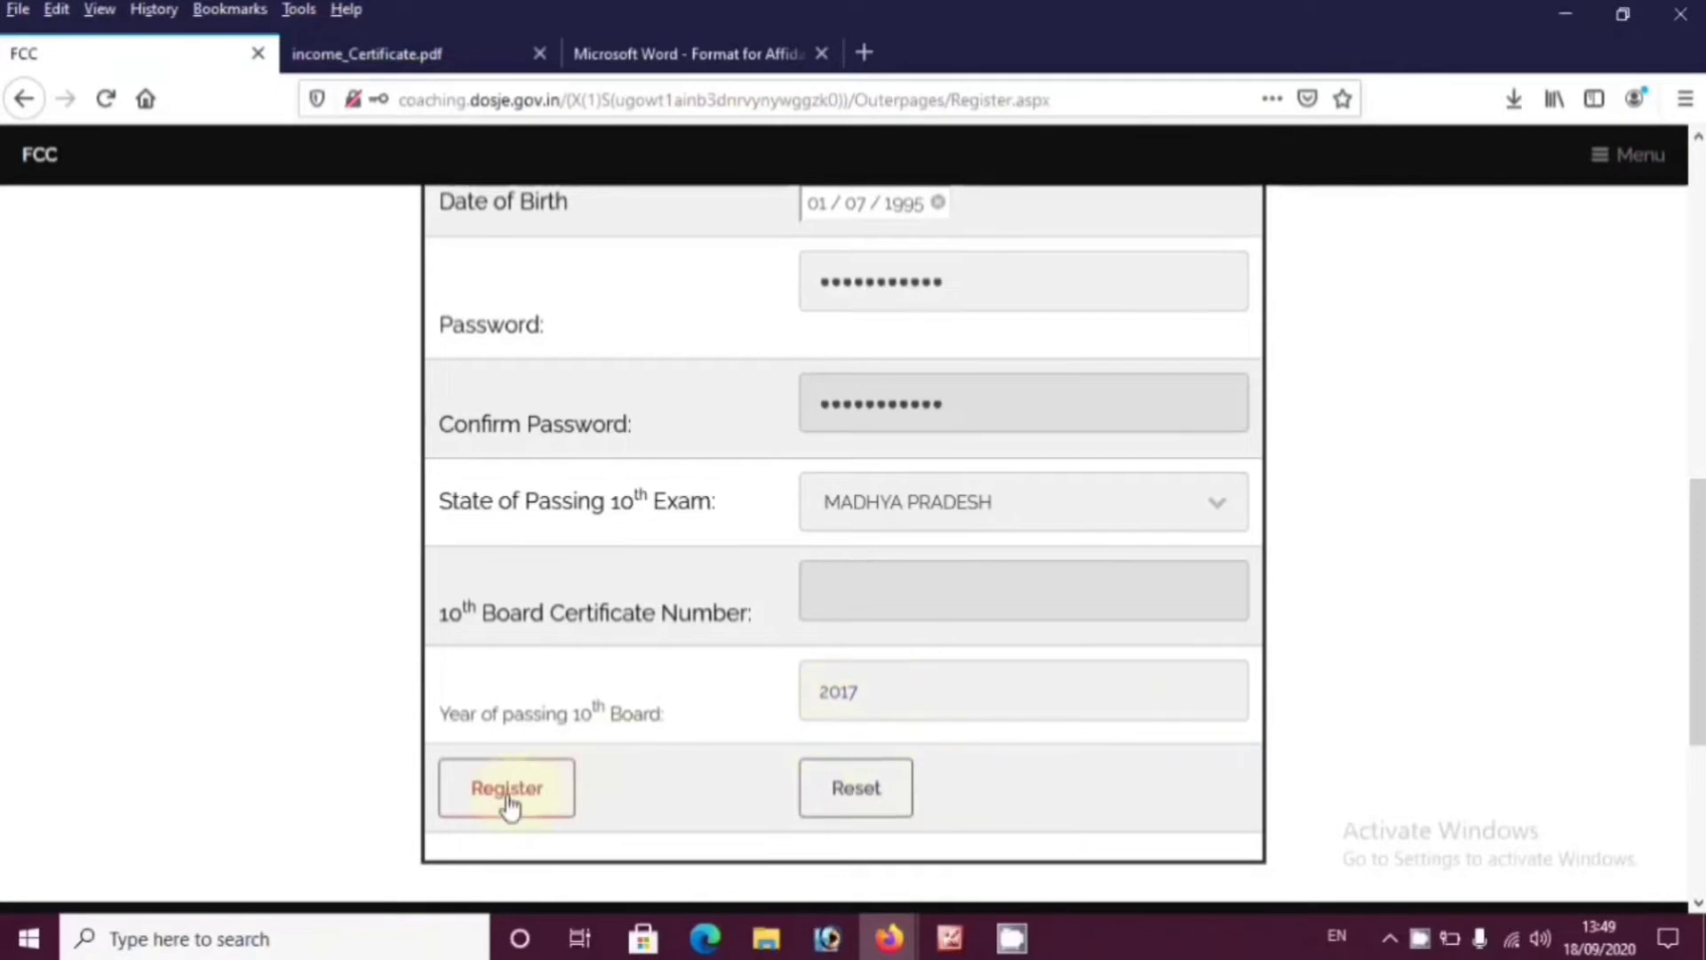
pyautogui.click(507, 800)
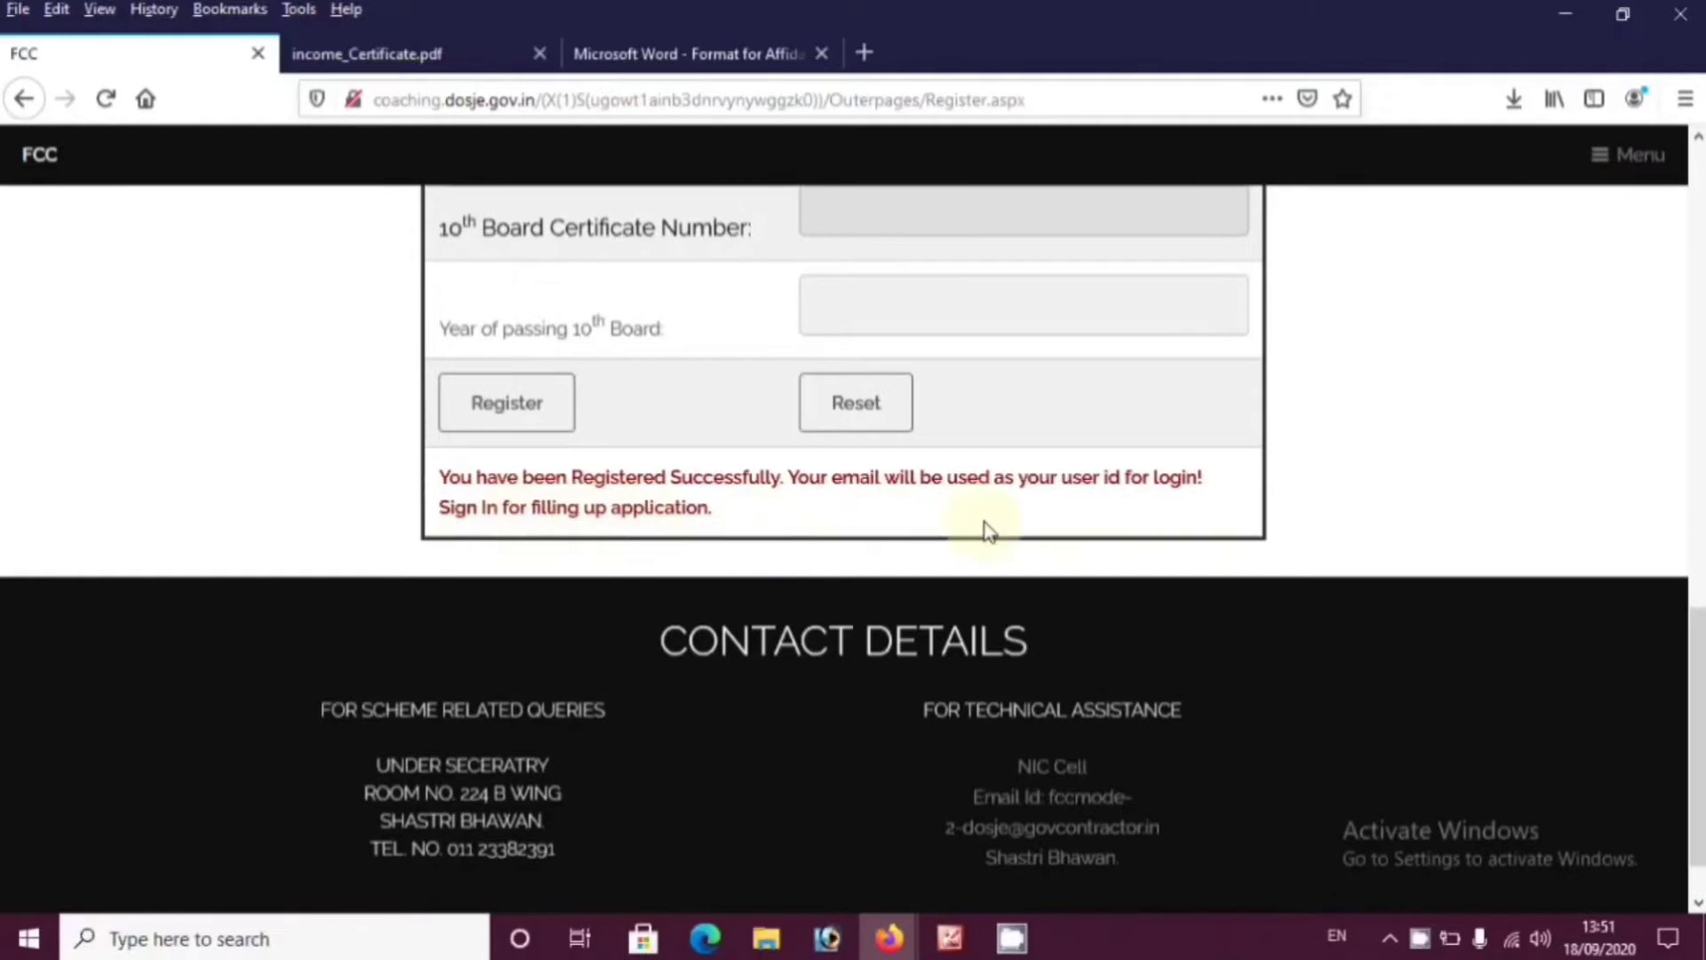
# Log in with the new User ID, password and captcha, declining Firefox's save-login prompt
pyautogui.scroll(12, 982, 524)
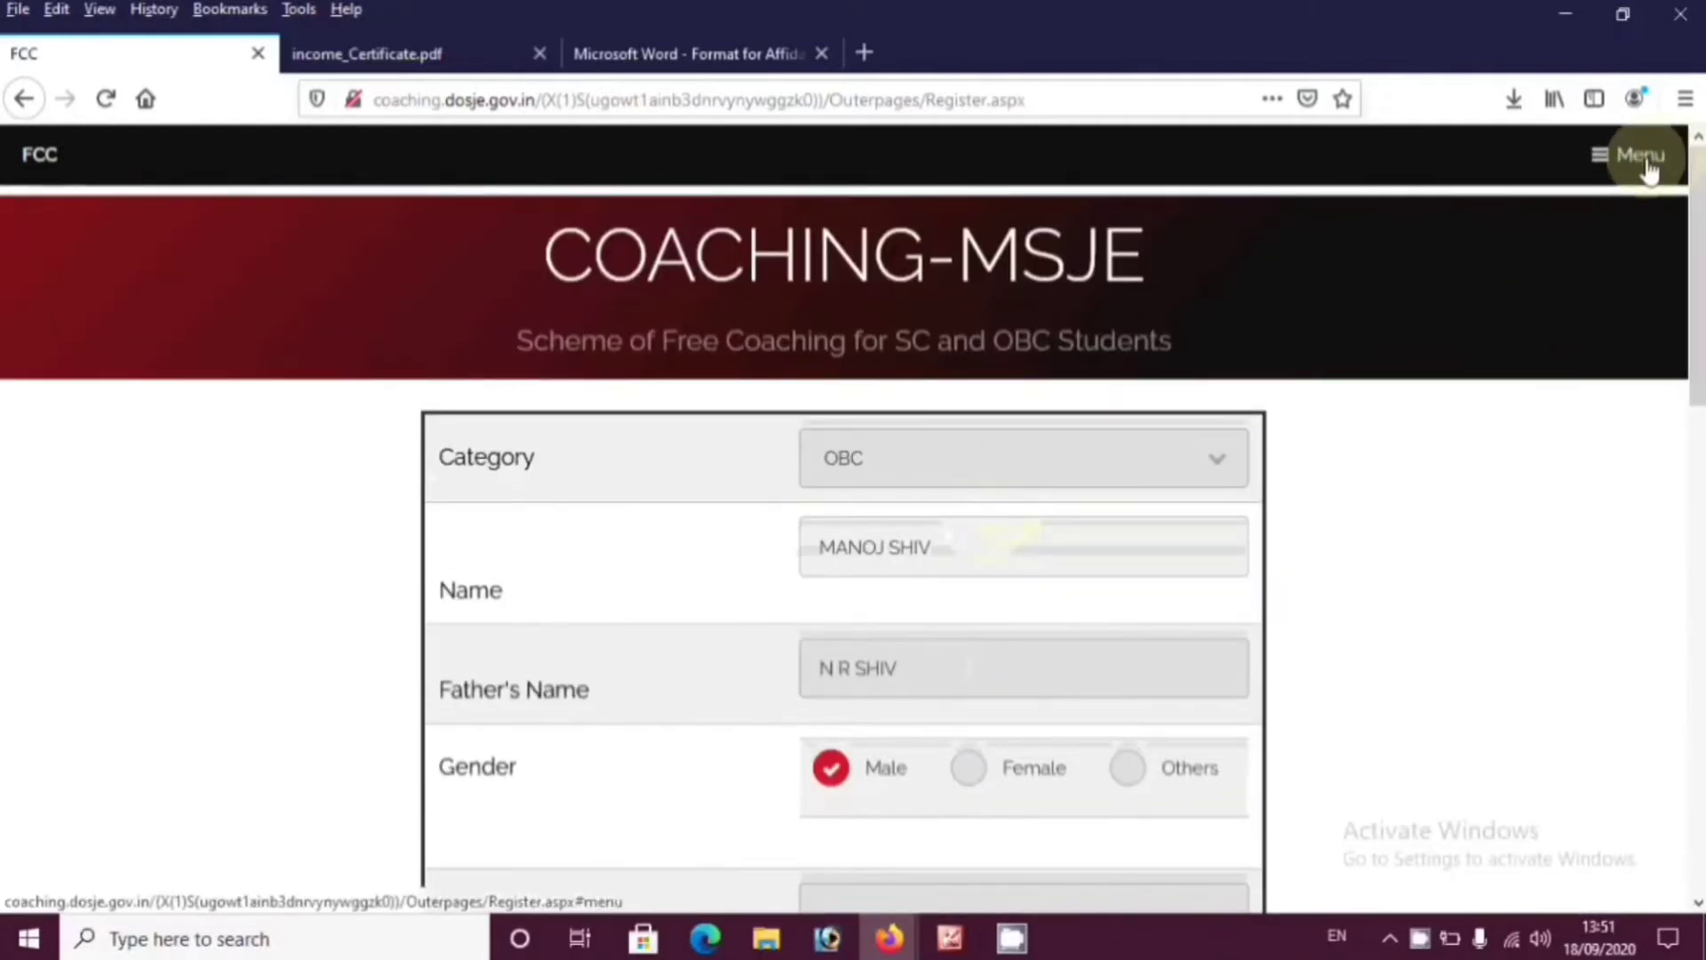
pyautogui.click(1648, 169)
pyautogui.click(1398, 352)
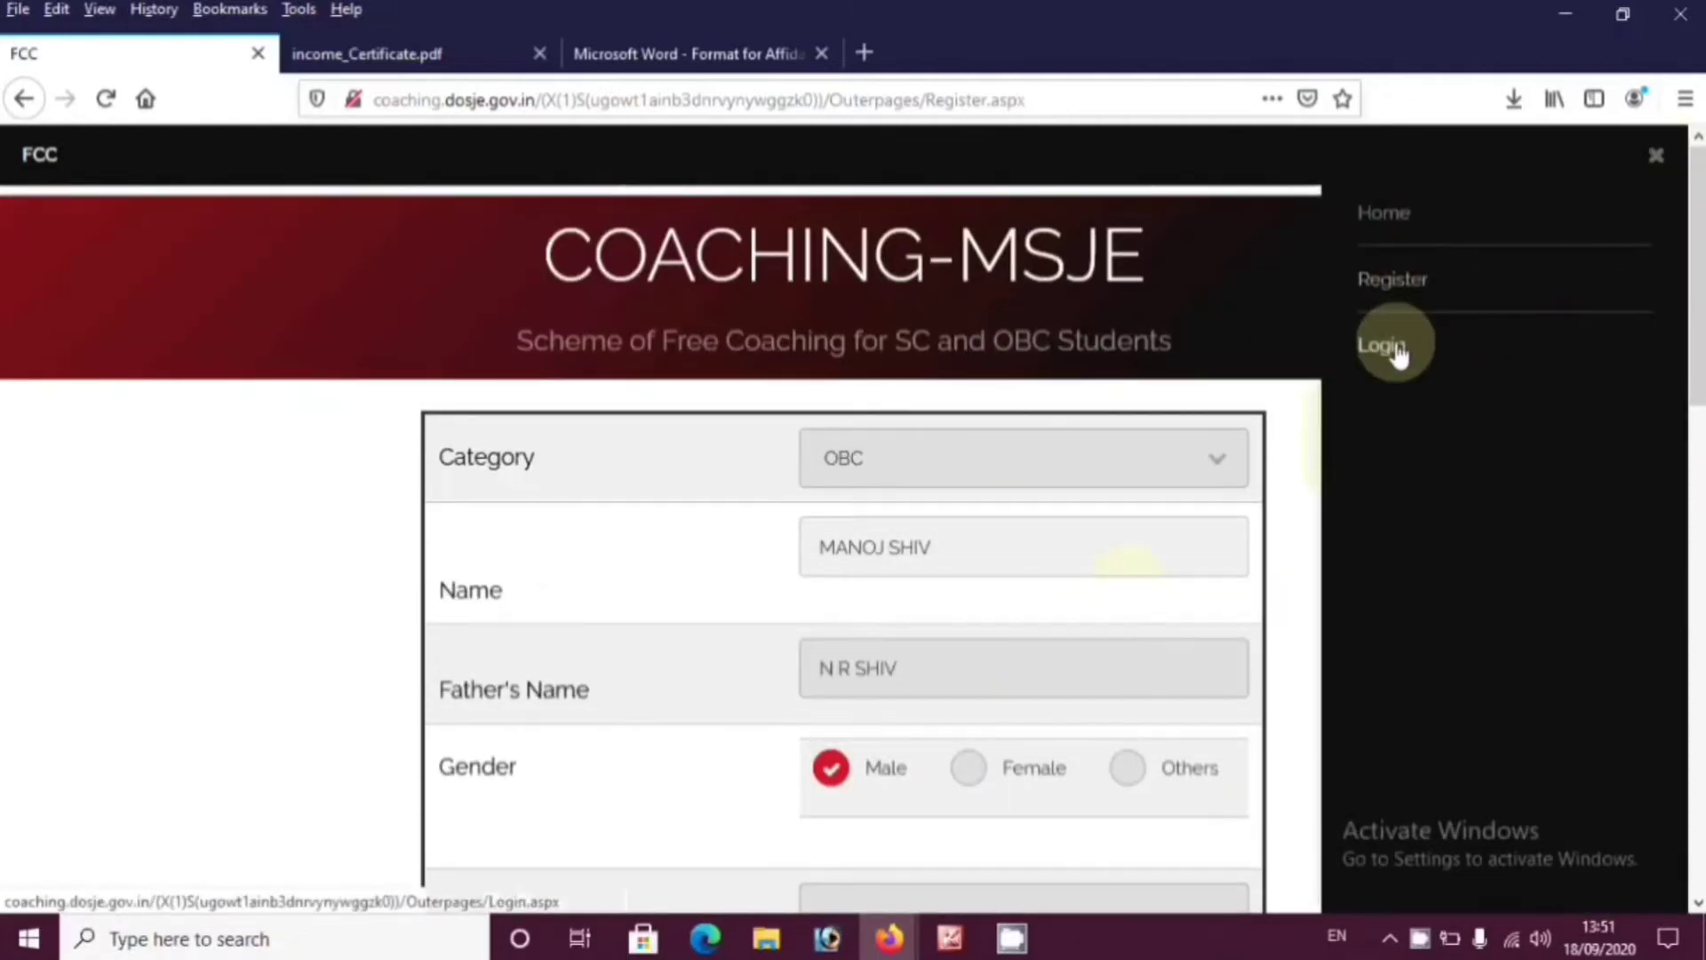
pyautogui.click(760, 499)
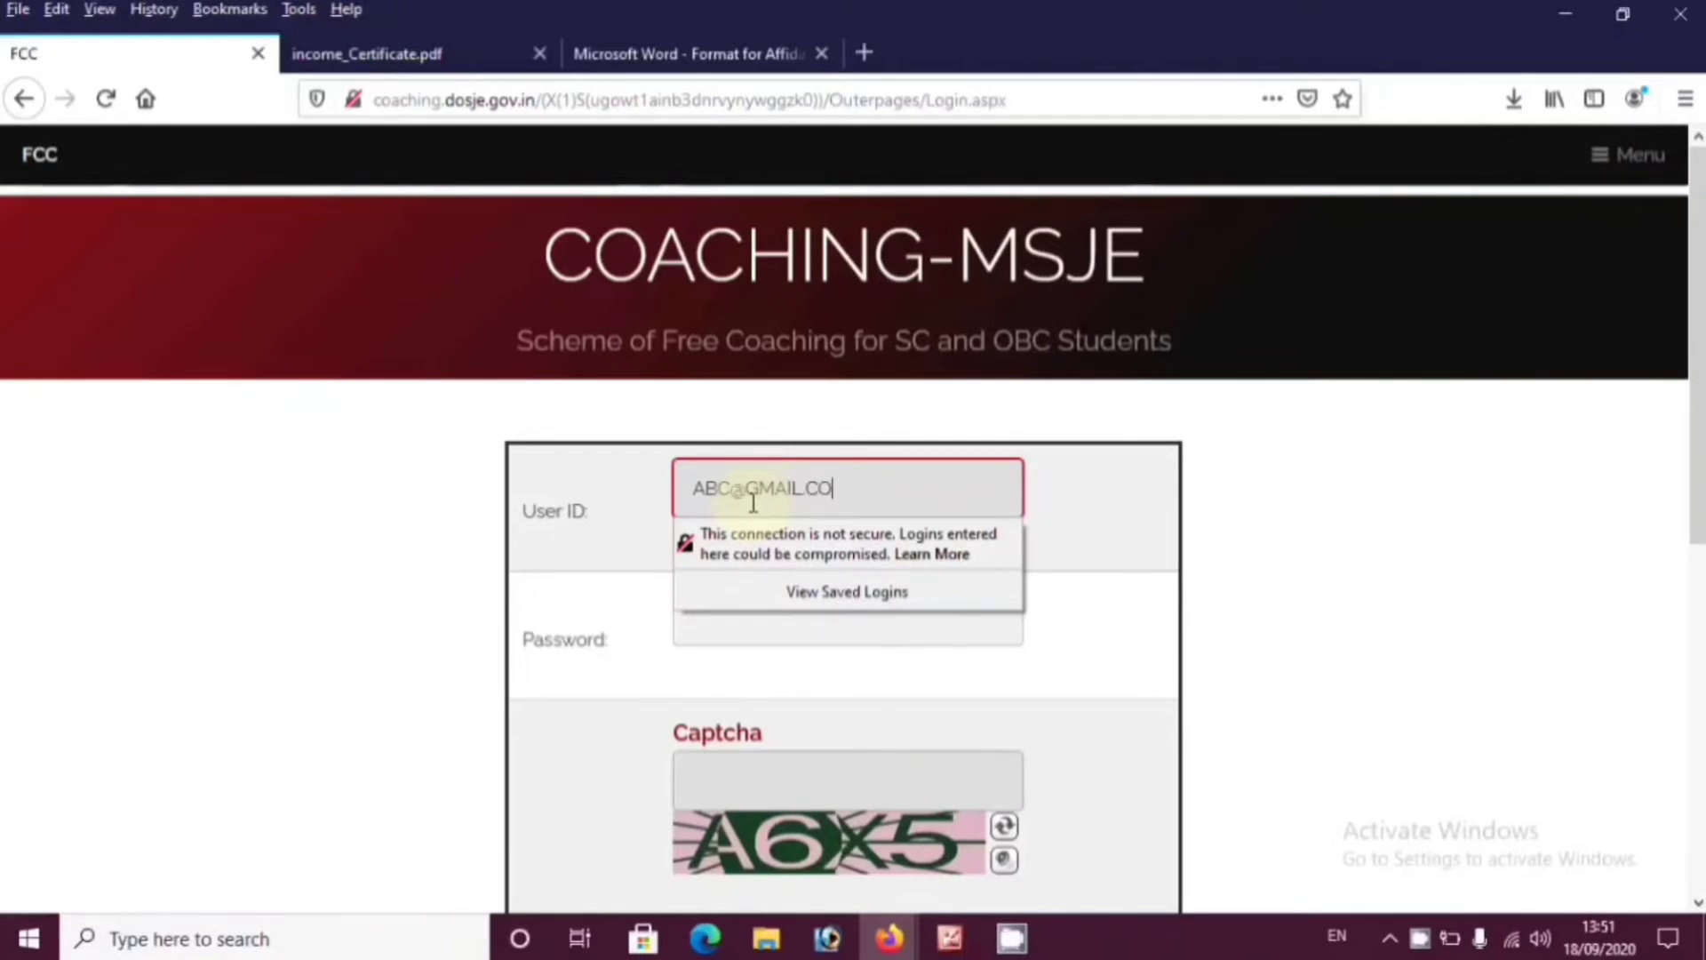
pyautogui.click(734, 622)
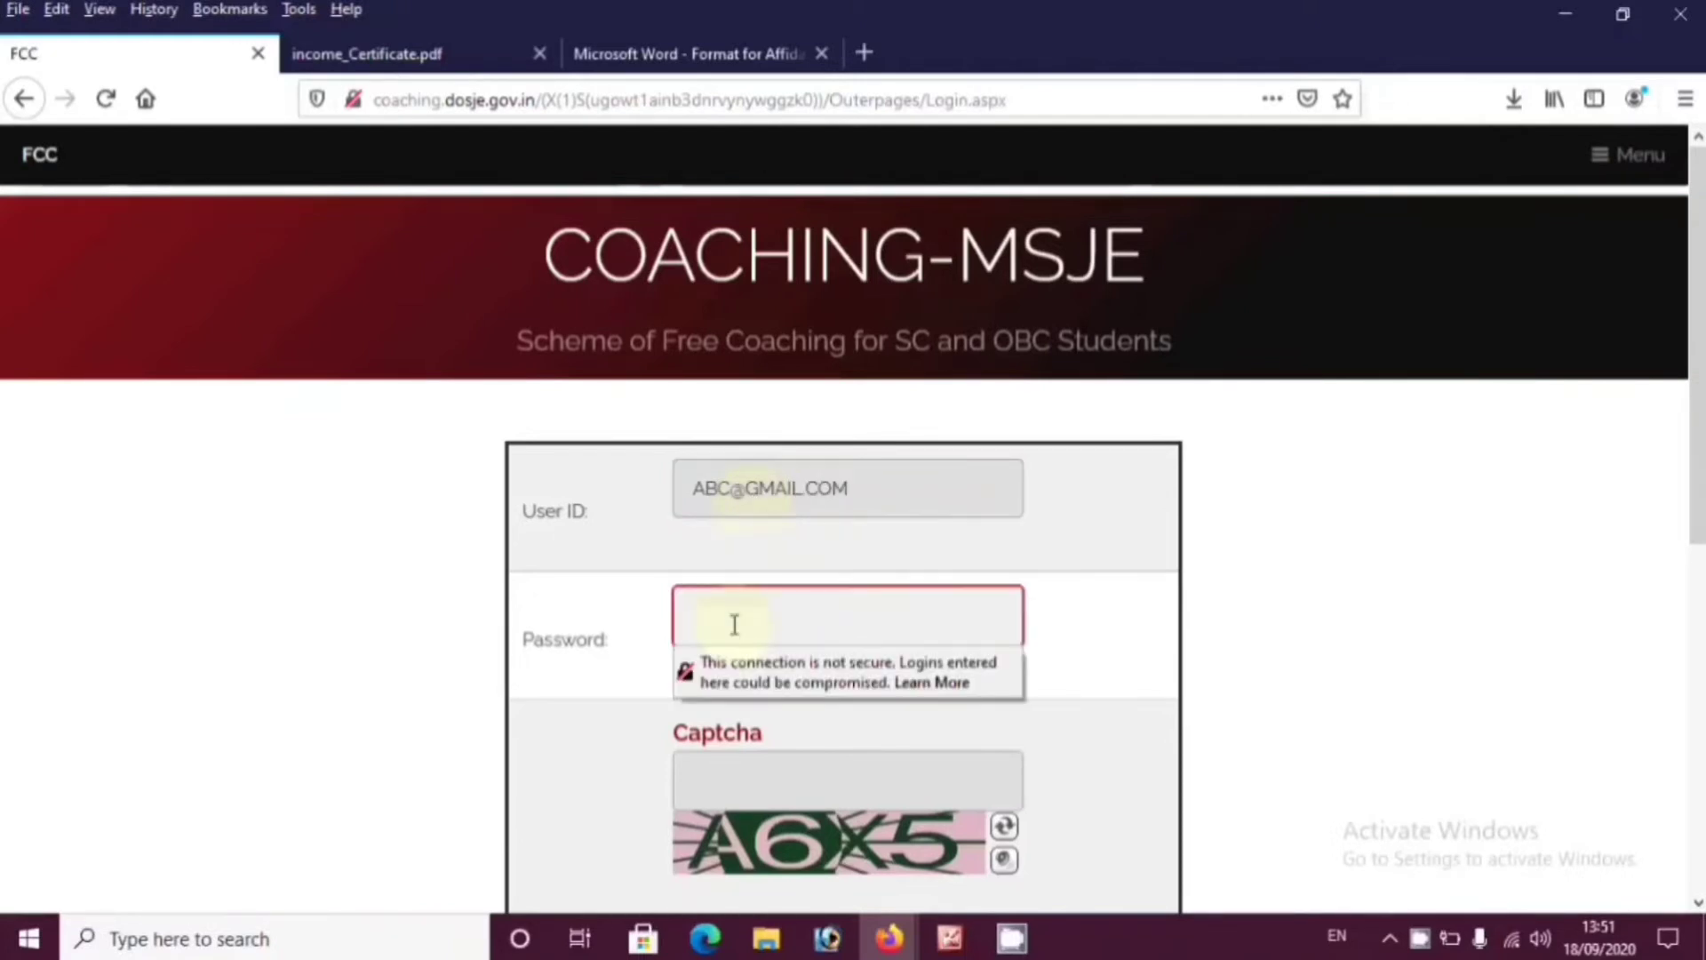
pyautogui.write('a')
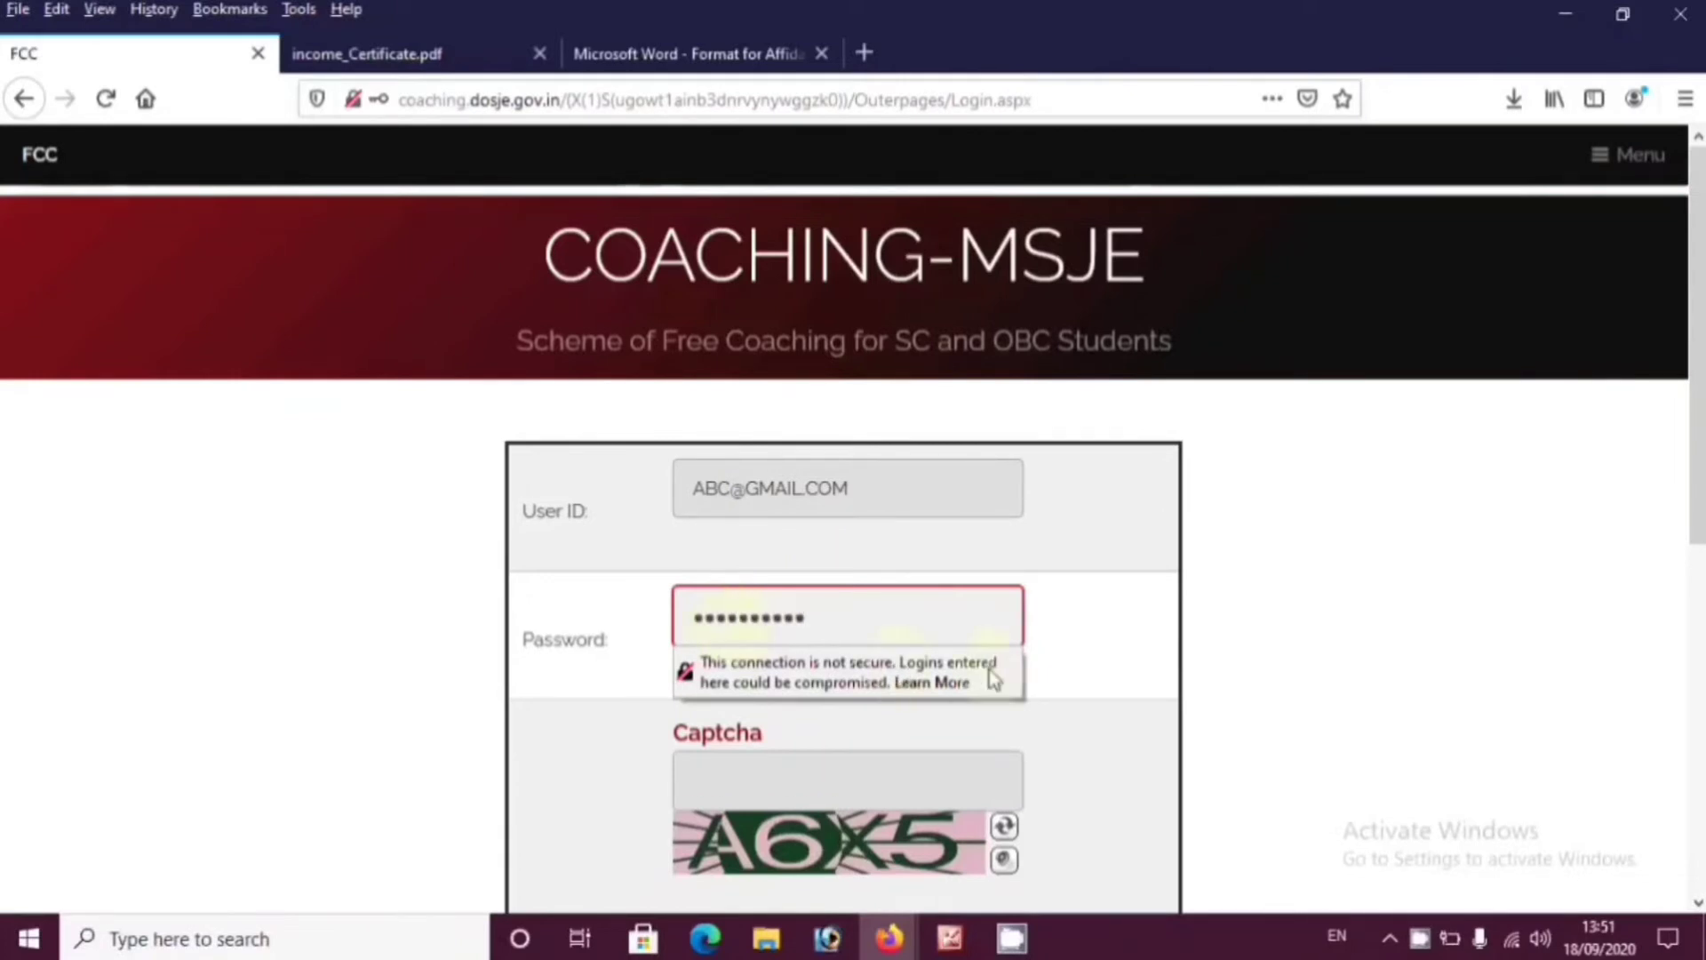
pyautogui.press('Return')
pyautogui.scroll(-2, 1089, 715)
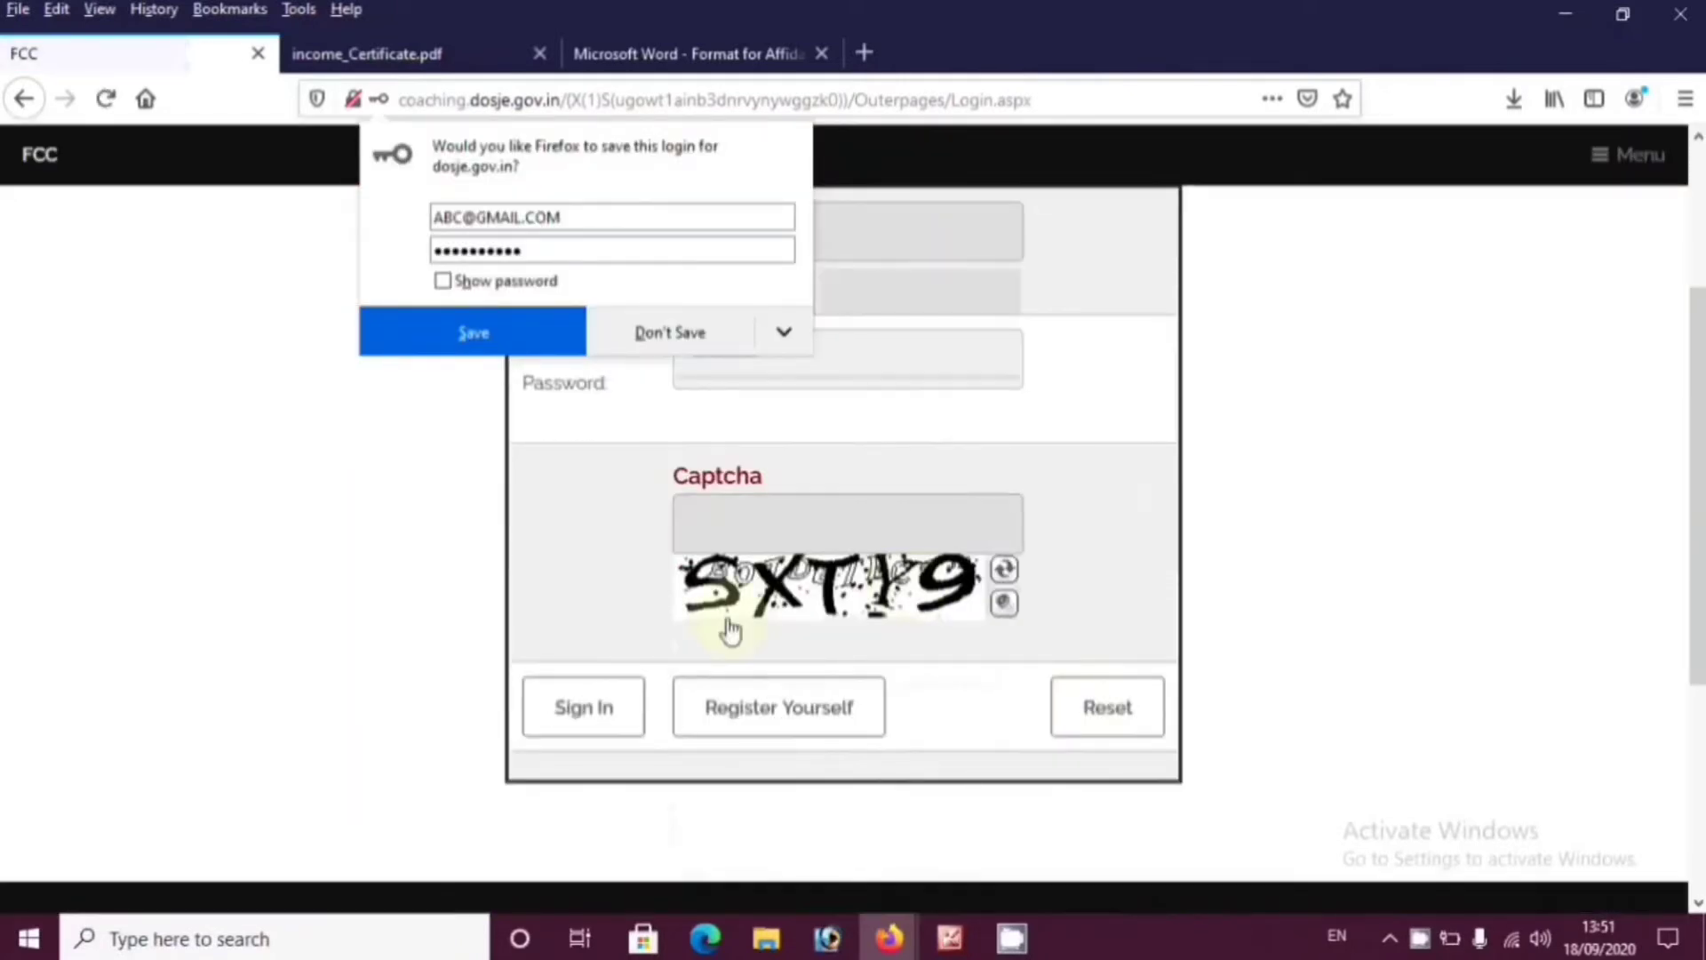
pyautogui.click(711, 341)
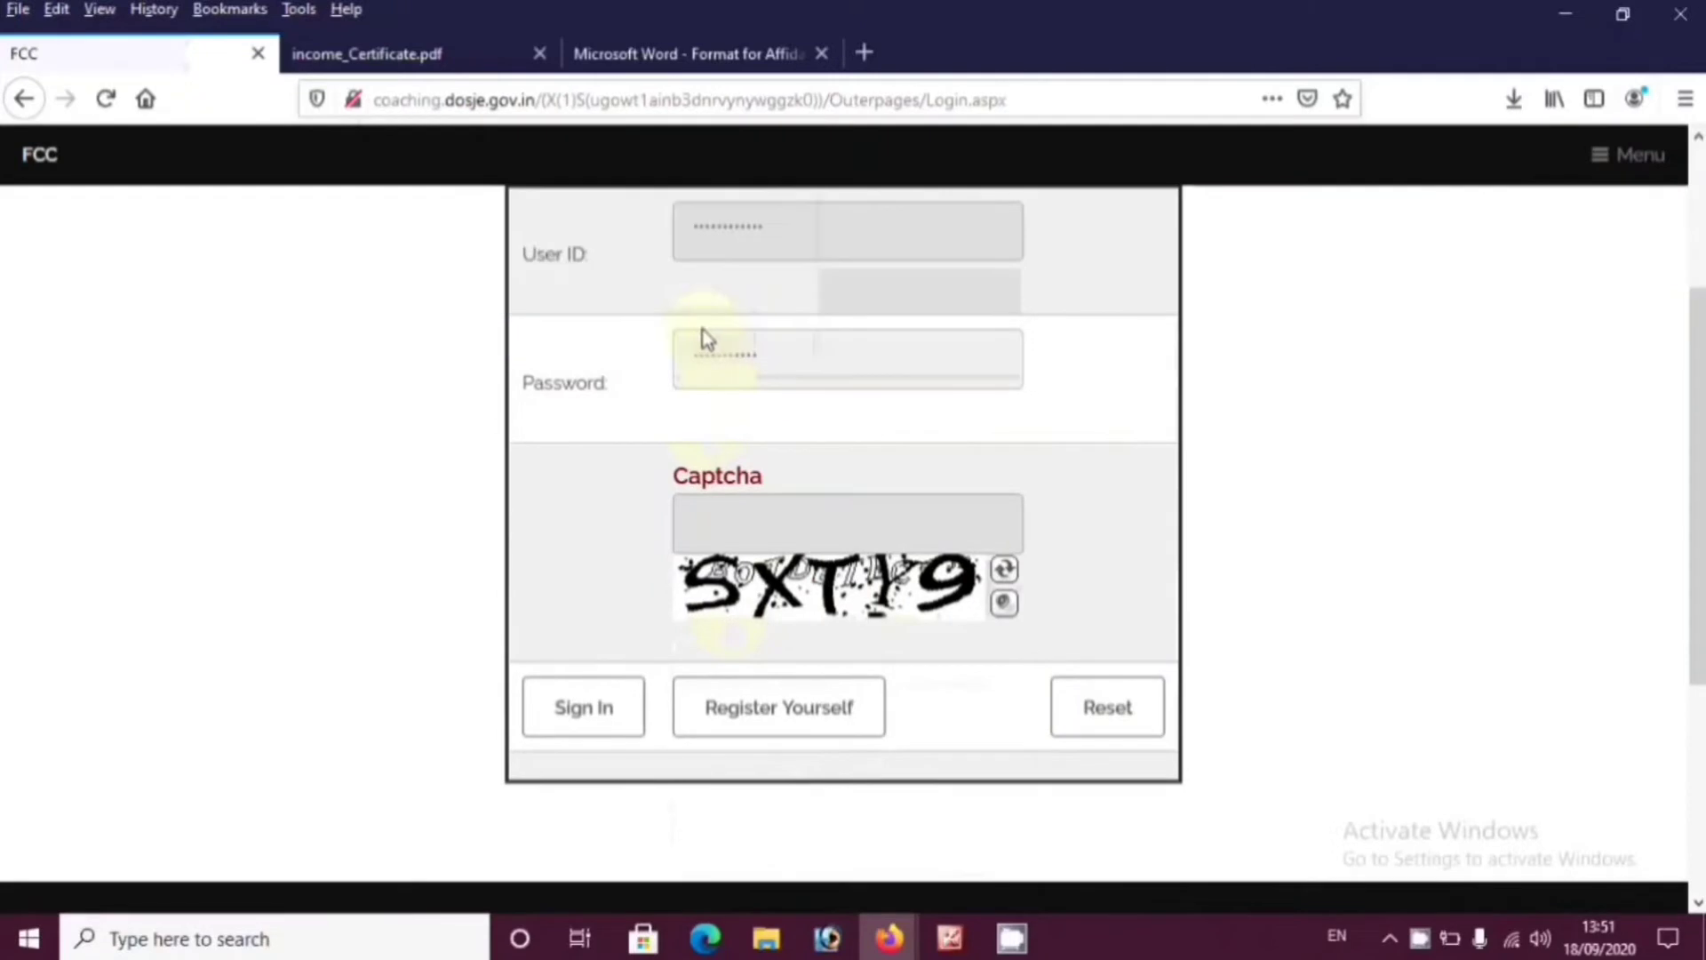
pyautogui.click(748, 511)
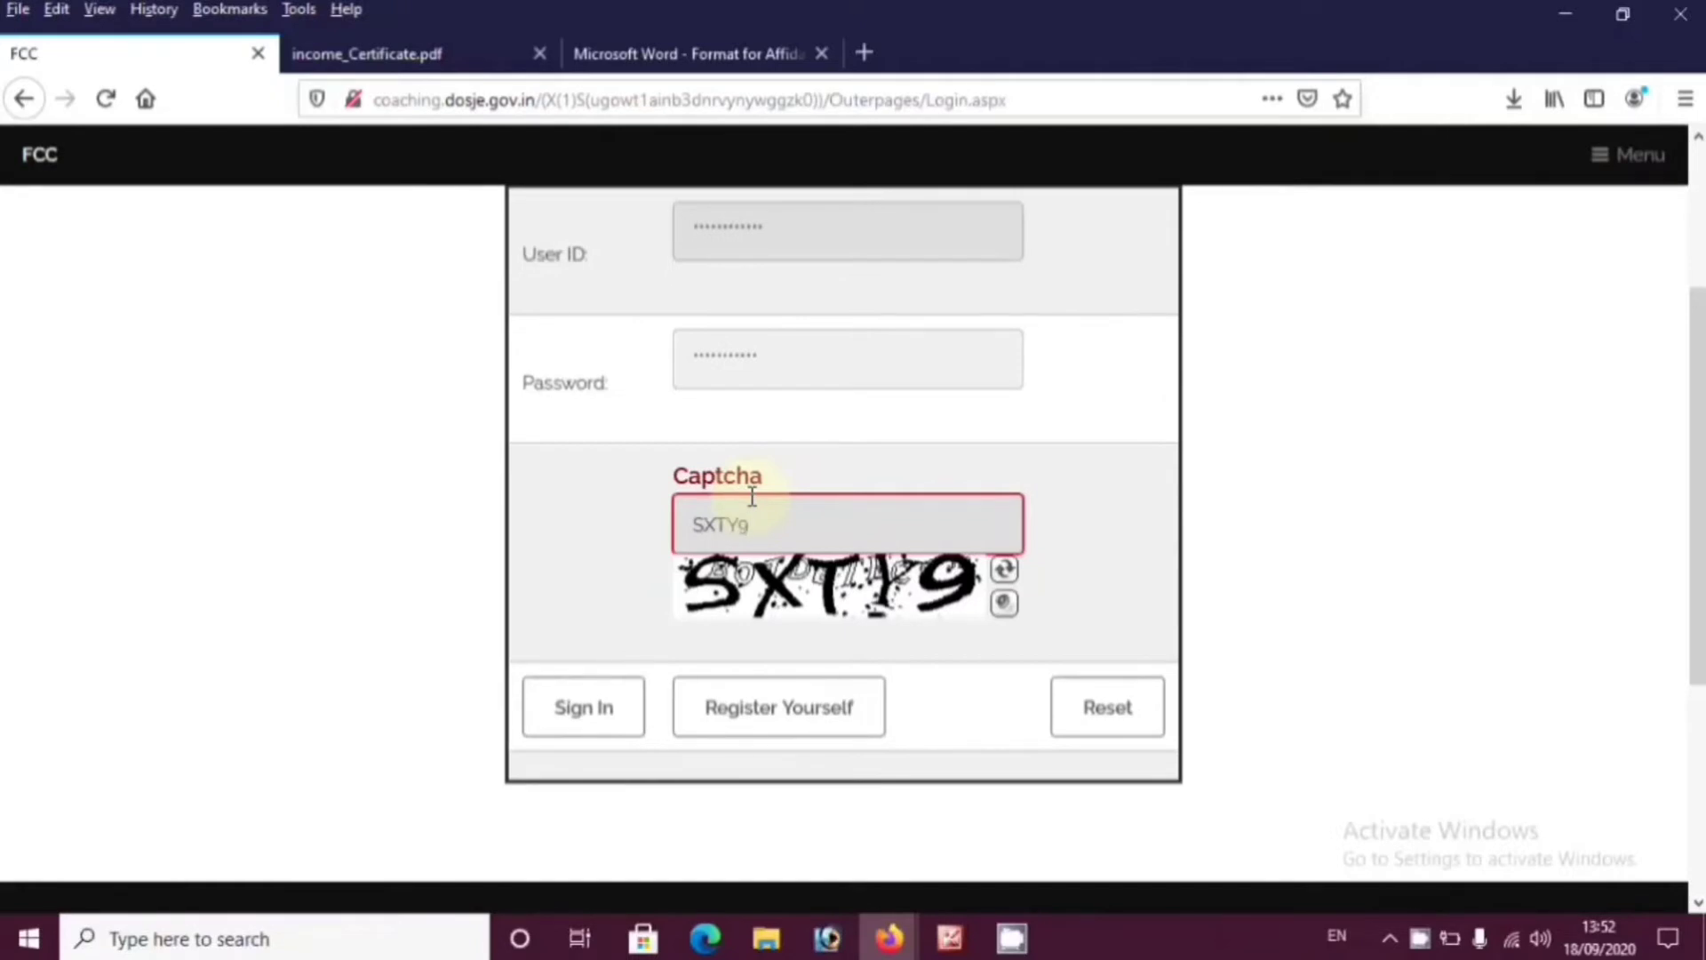
pyautogui.click(578, 711)
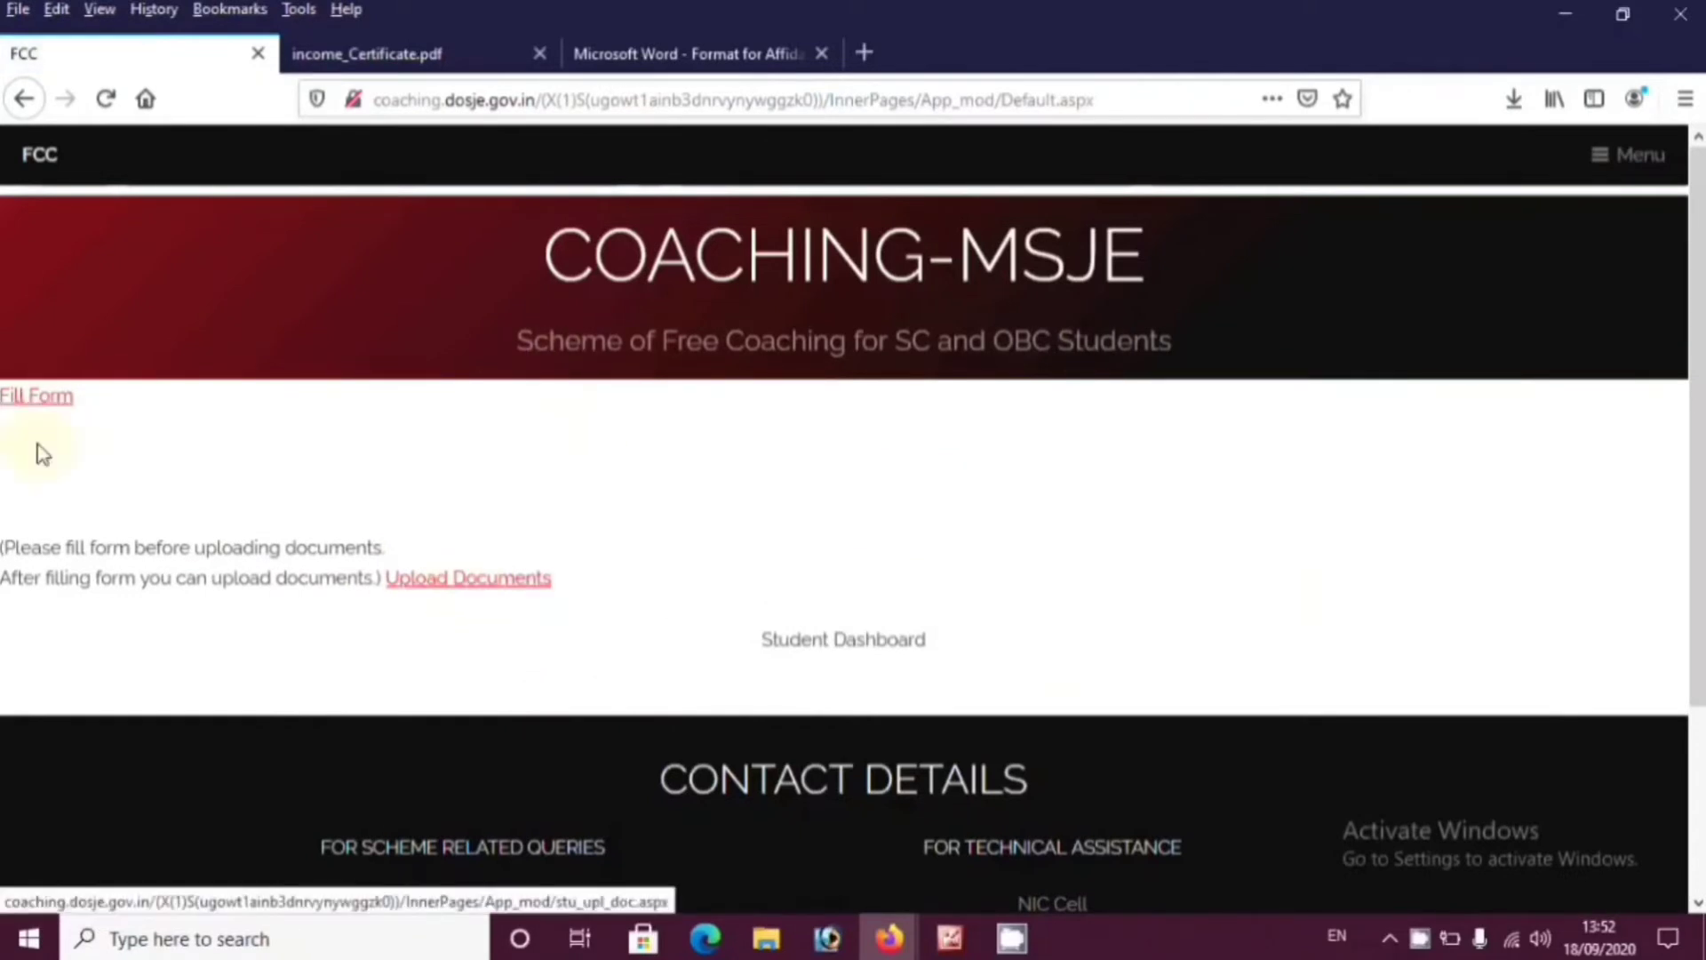
# Open the application form and enter the applicant's Aadhaar number
pyautogui.click(32, 398)
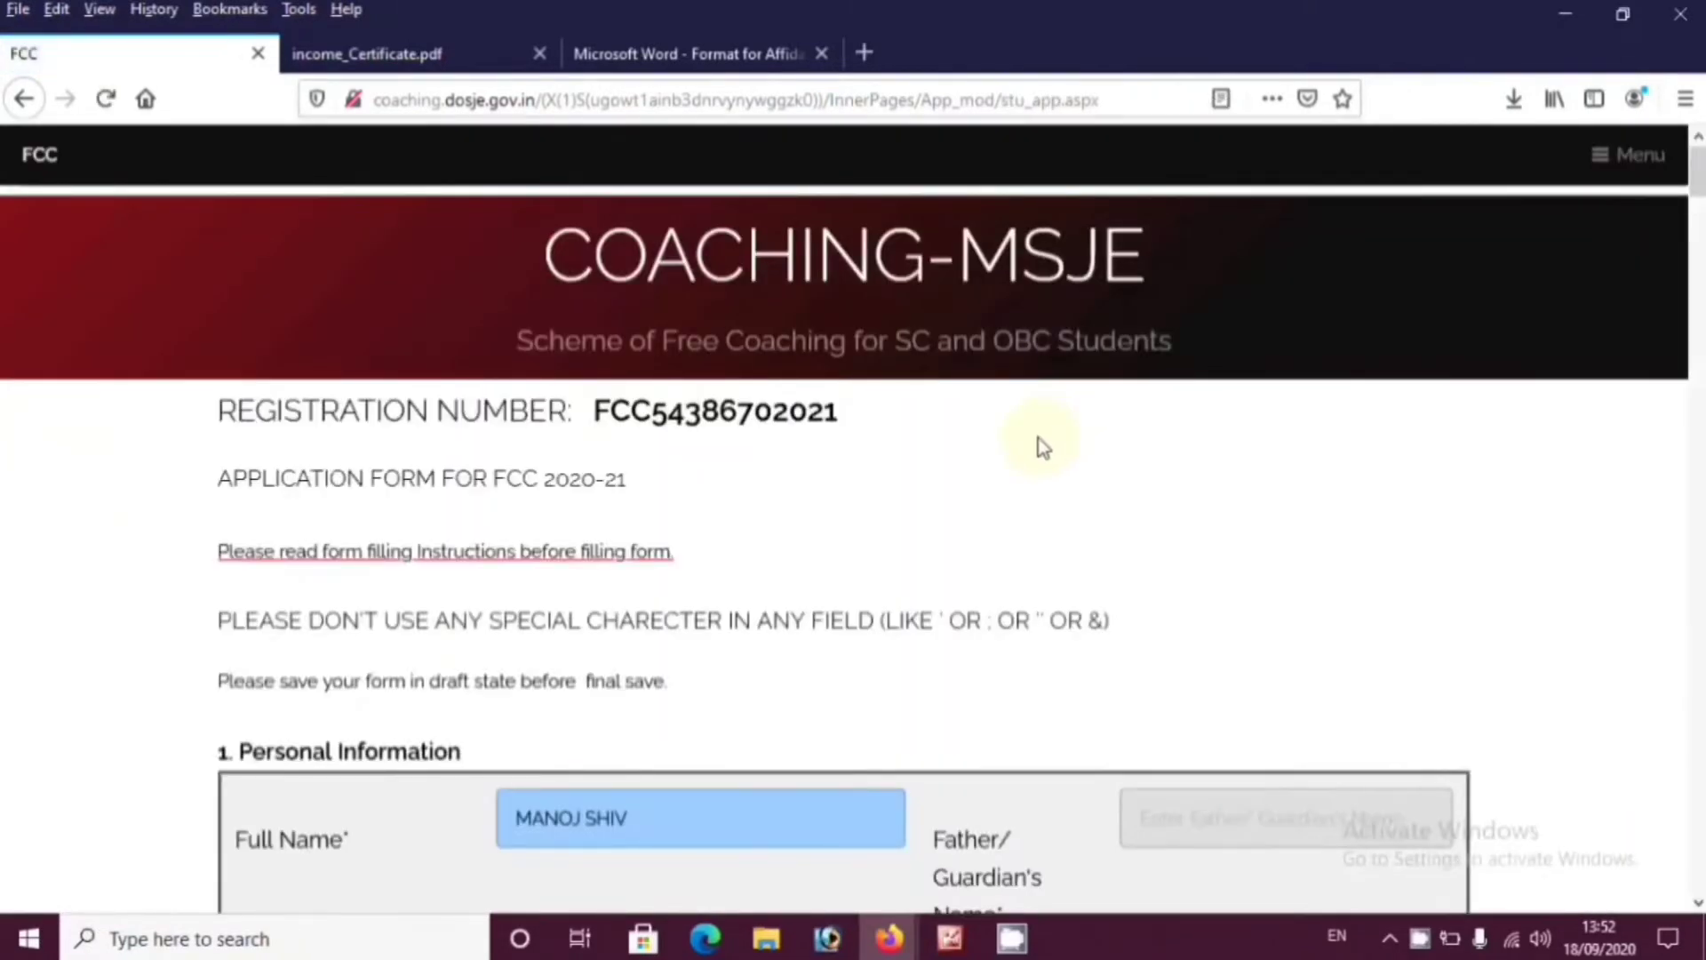
pyautogui.scroll(-3, 609, 495)
pyautogui.scroll(-2, 895, 514)
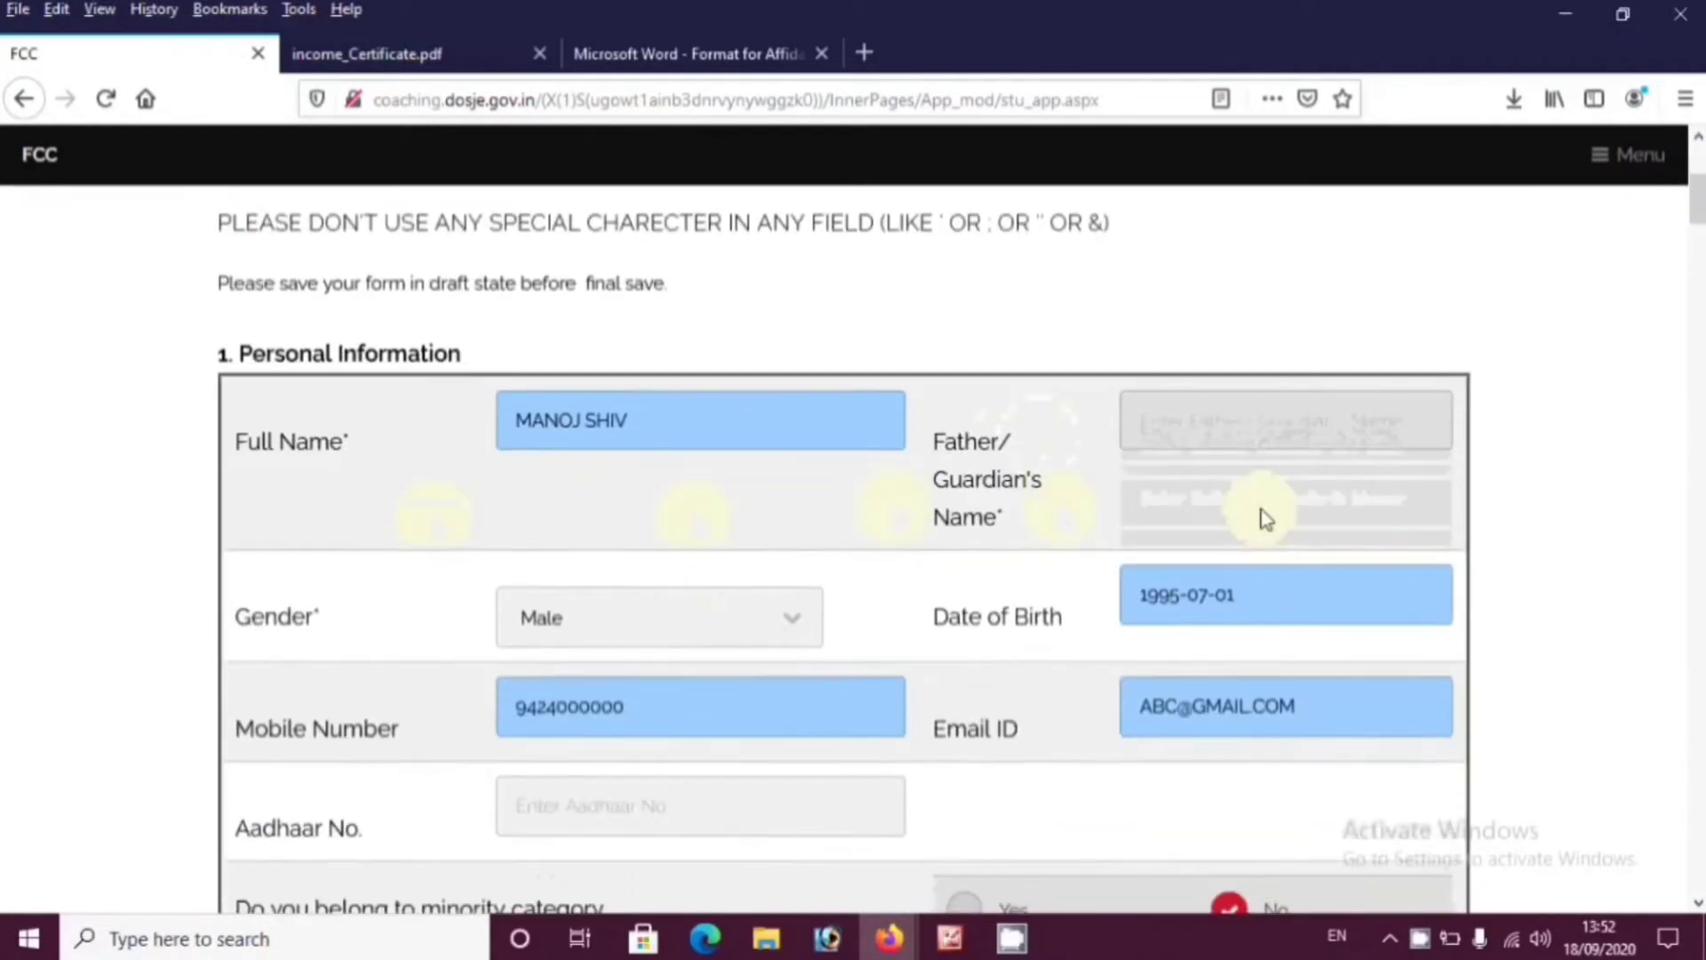
pyautogui.scroll(-2, 590, 521)
pyautogui.scroll(-2, 1182, 615)
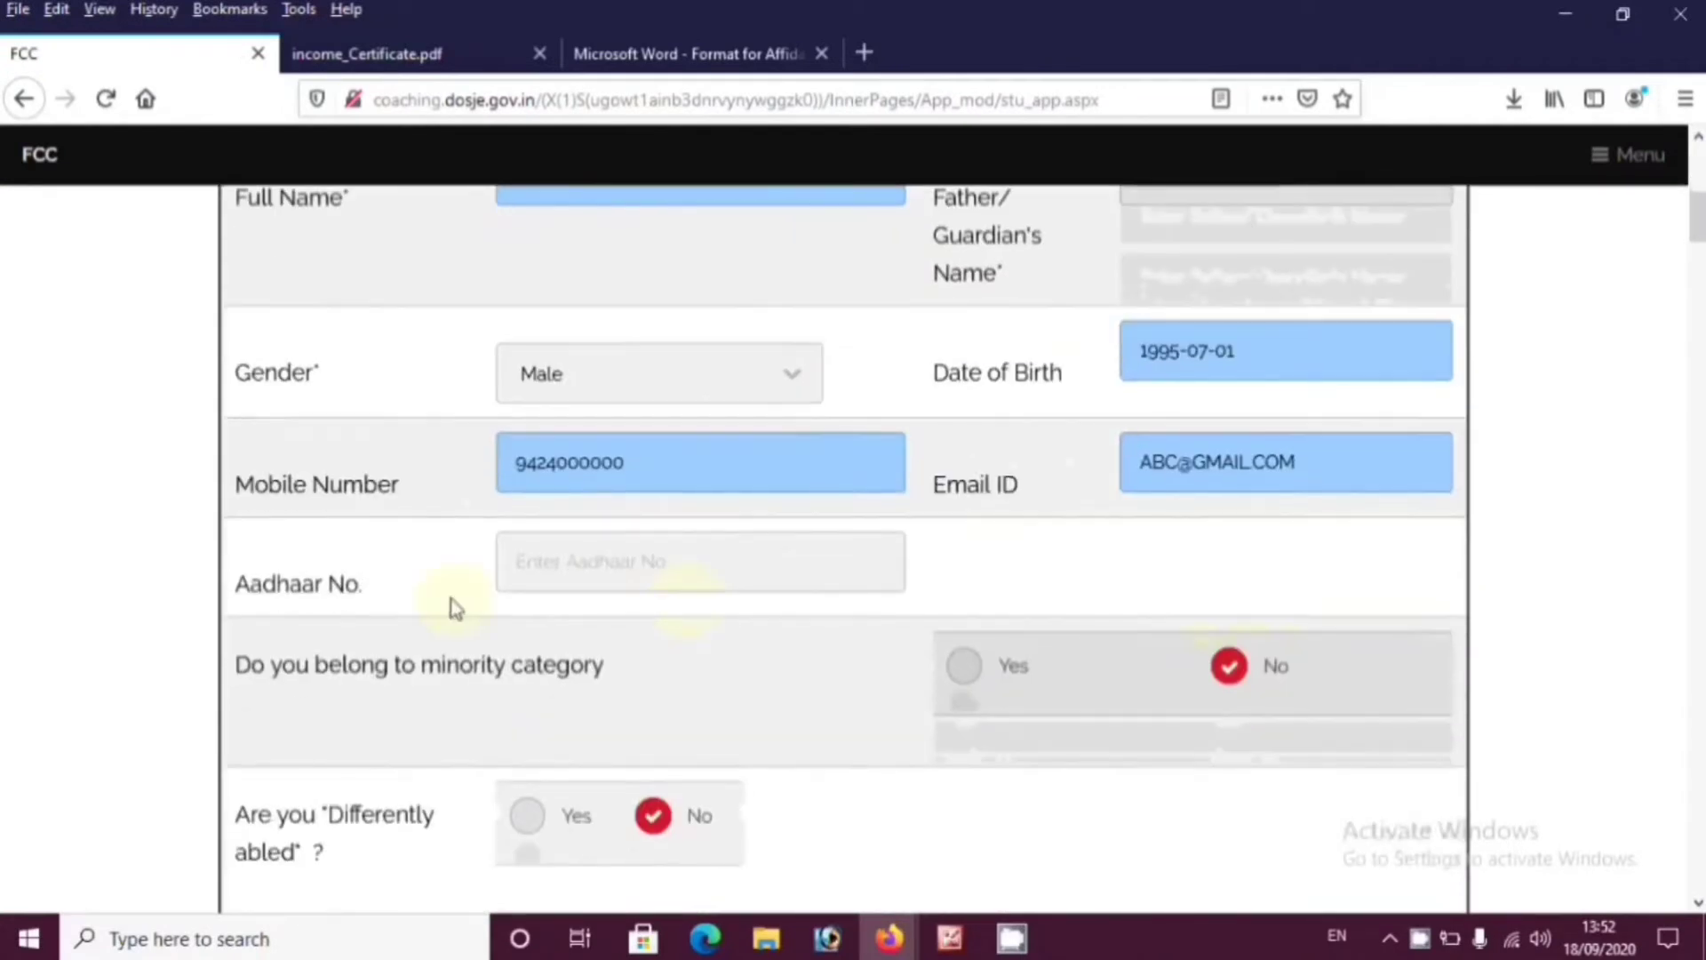
pyautogui.click(594, 568)
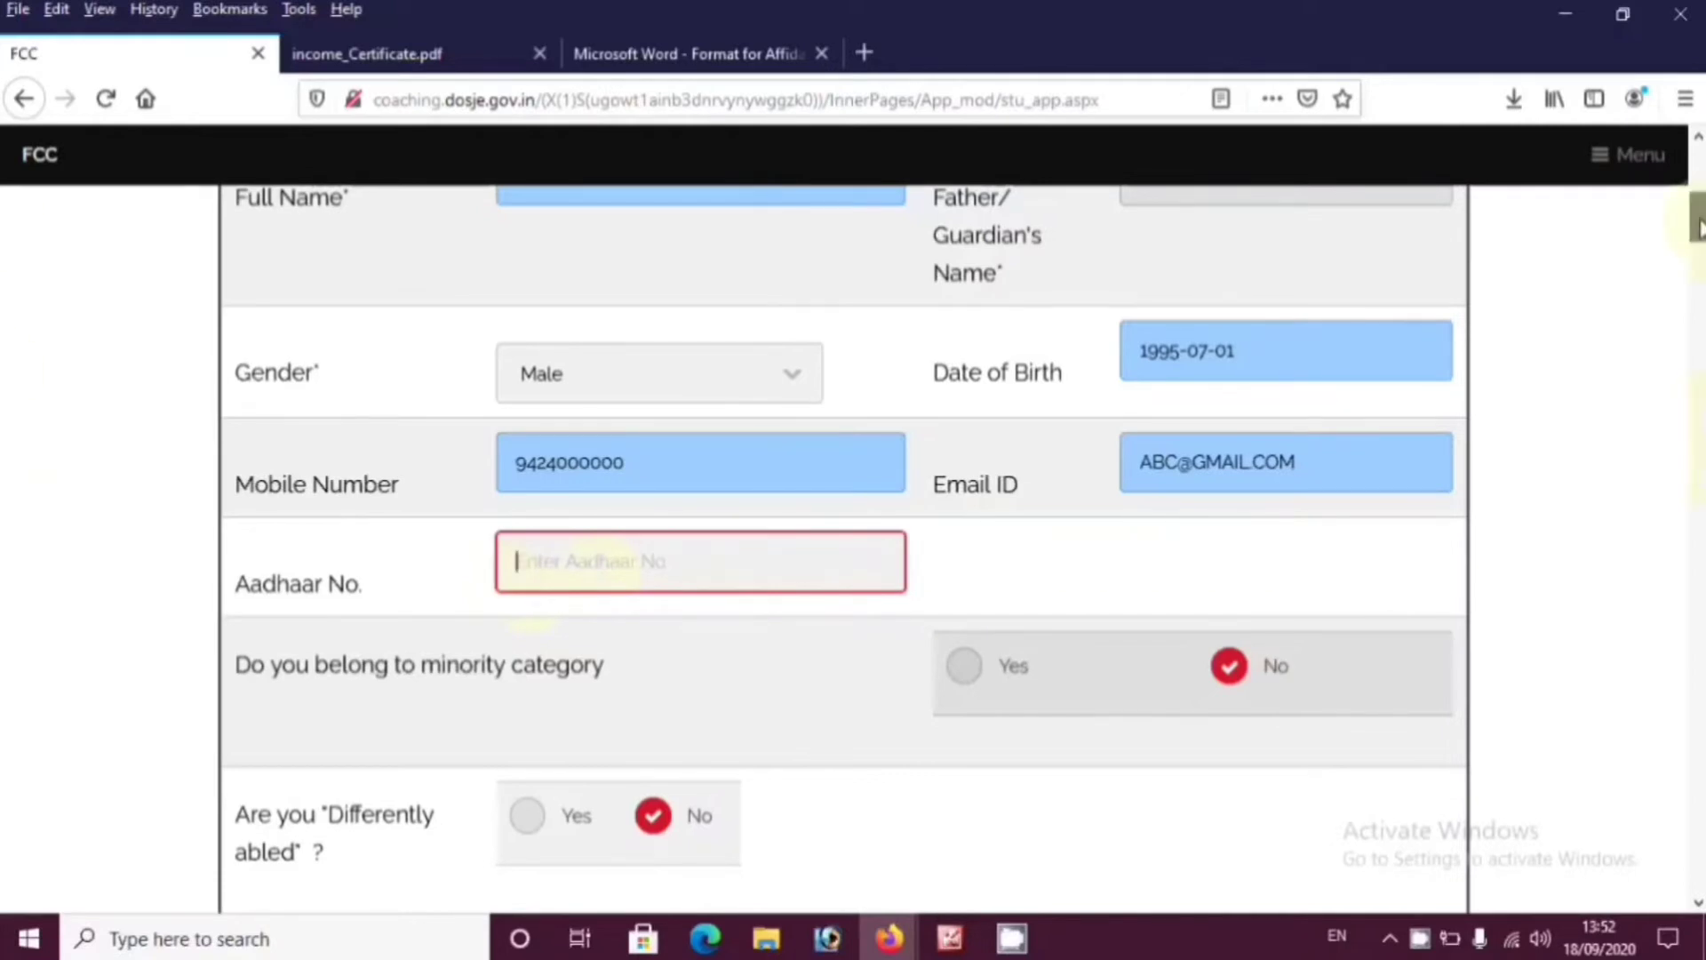
pyautogui.moveTo(1700, 220); pyautogui.dragTo(1704, 246)
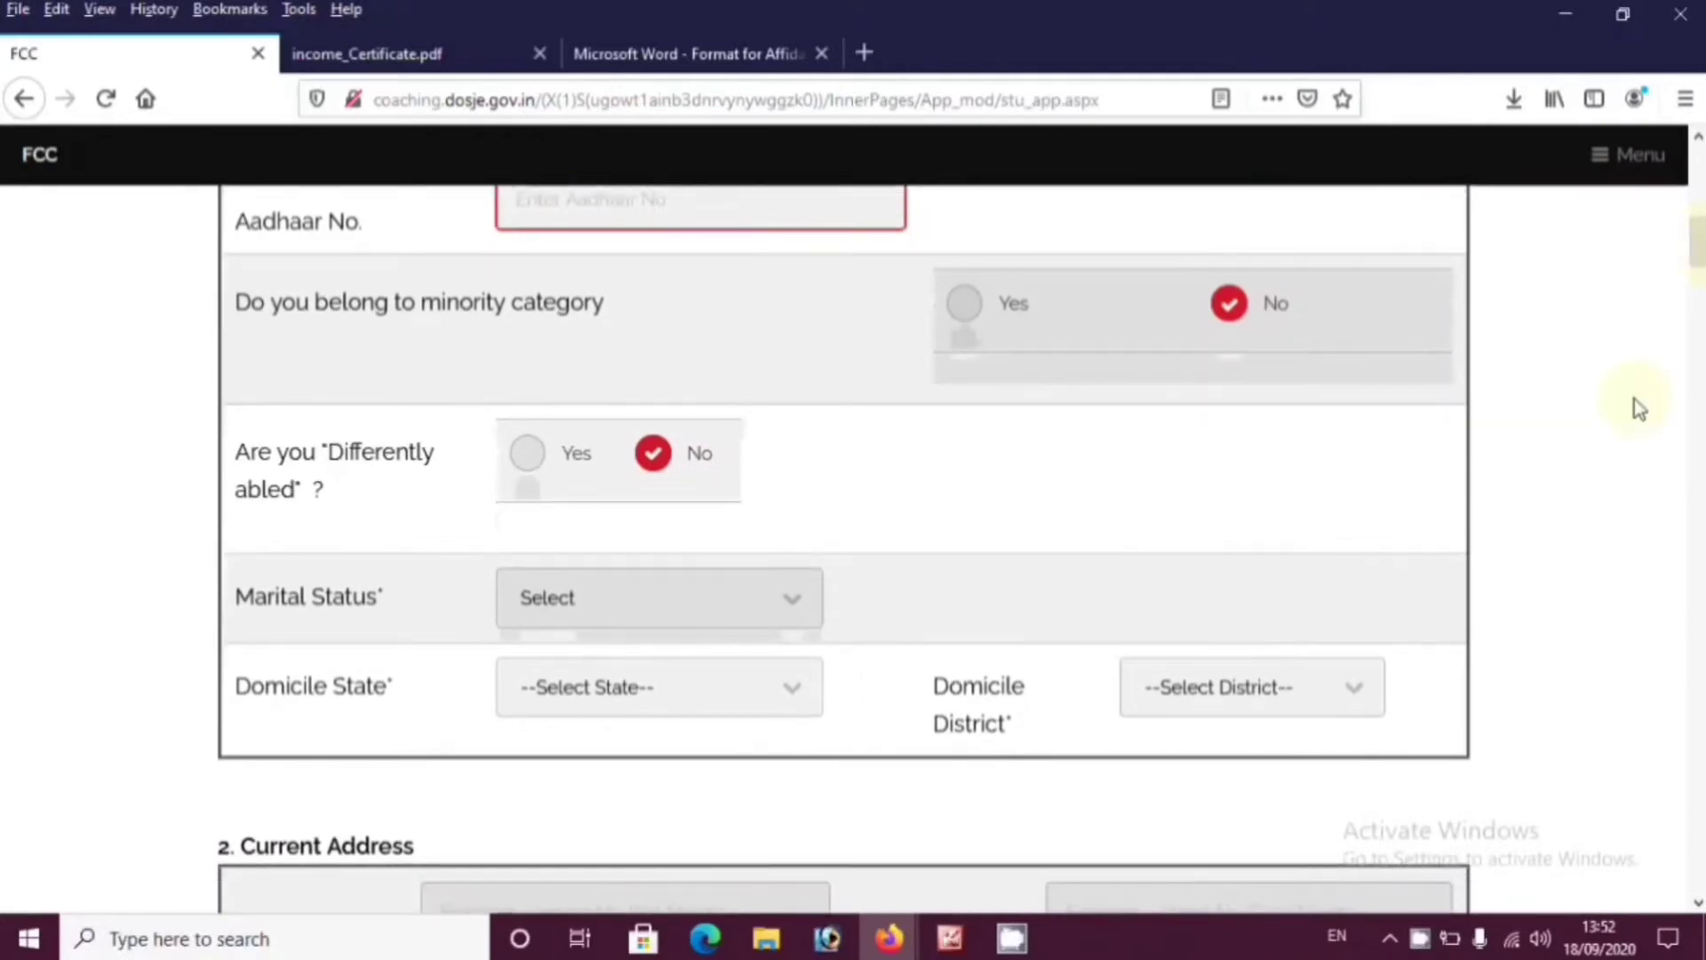
pyautogui.rightClick(1639, 407)
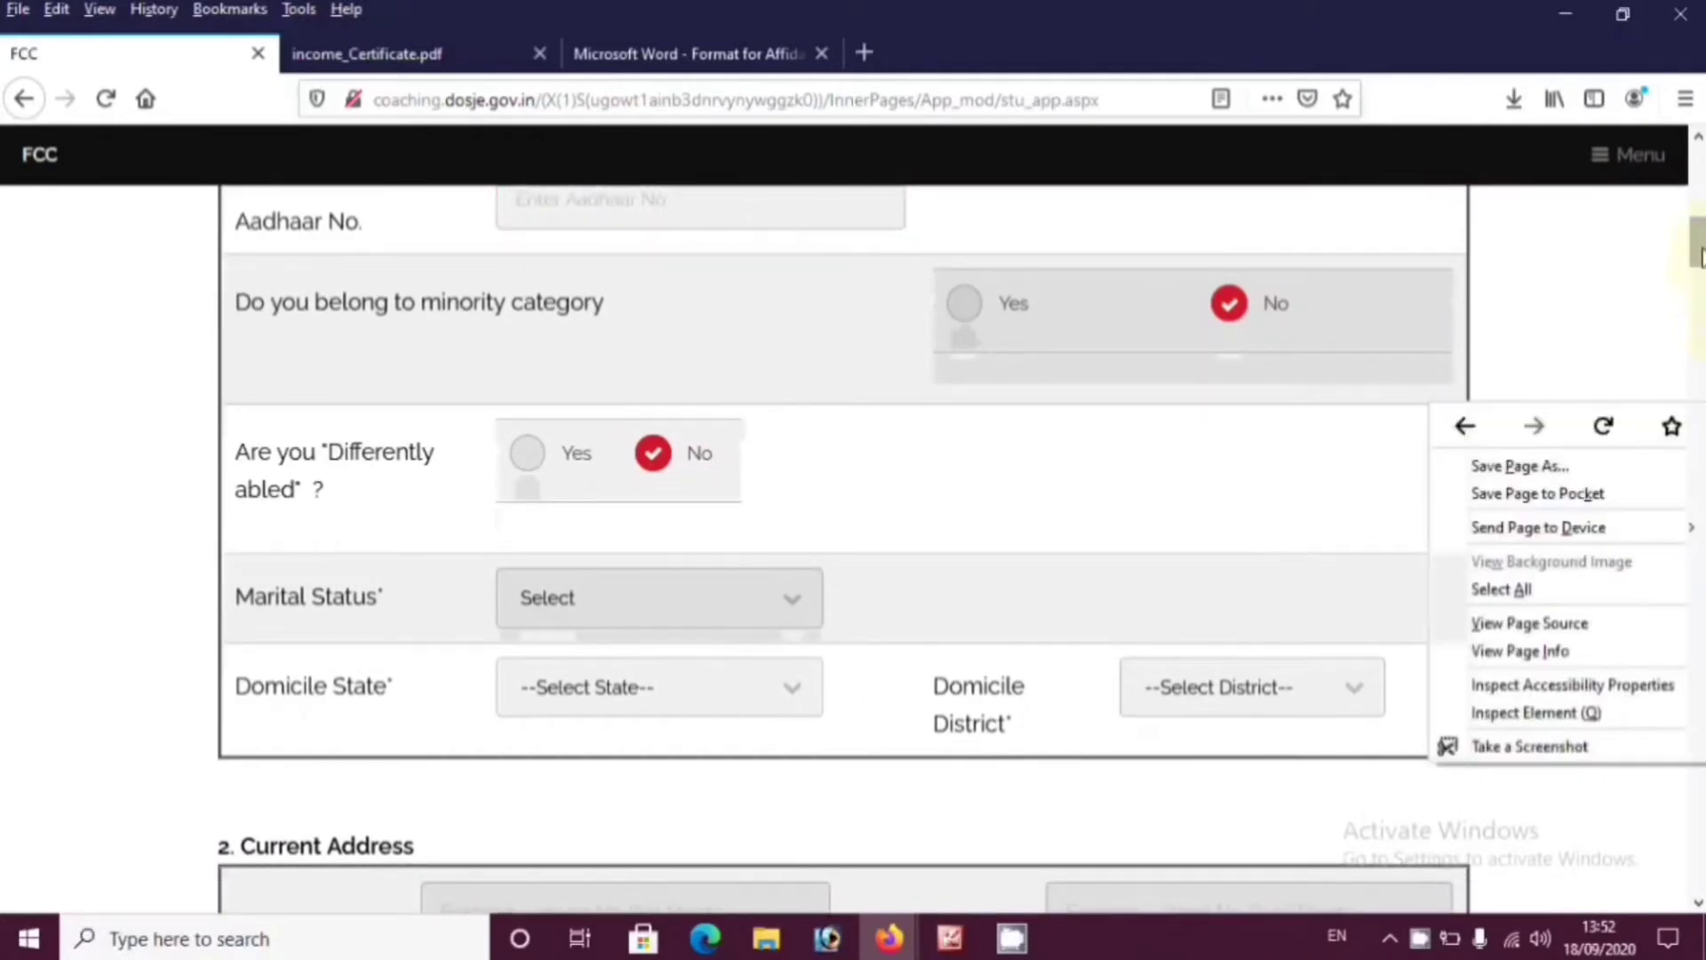
pyautogui.moveTo(1700, 244); pyautogui.dragTo(1700, 258)
pyautogui.scroll(1, 1692, 265)
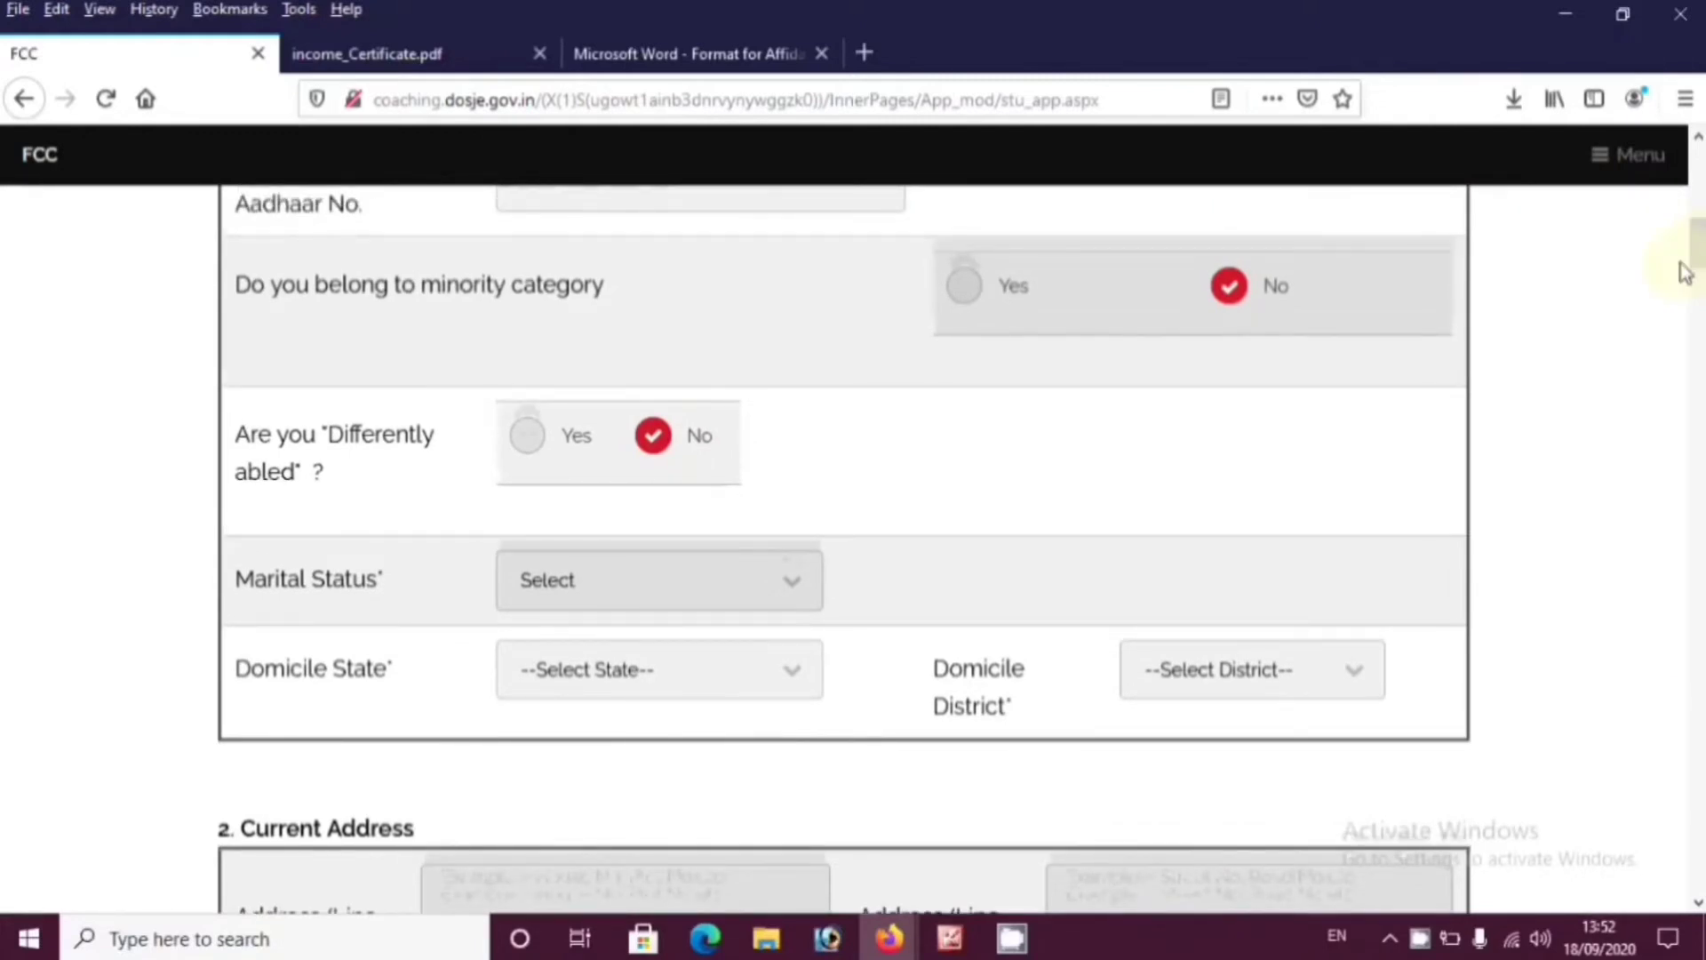
pyautogui.click(764, 203)
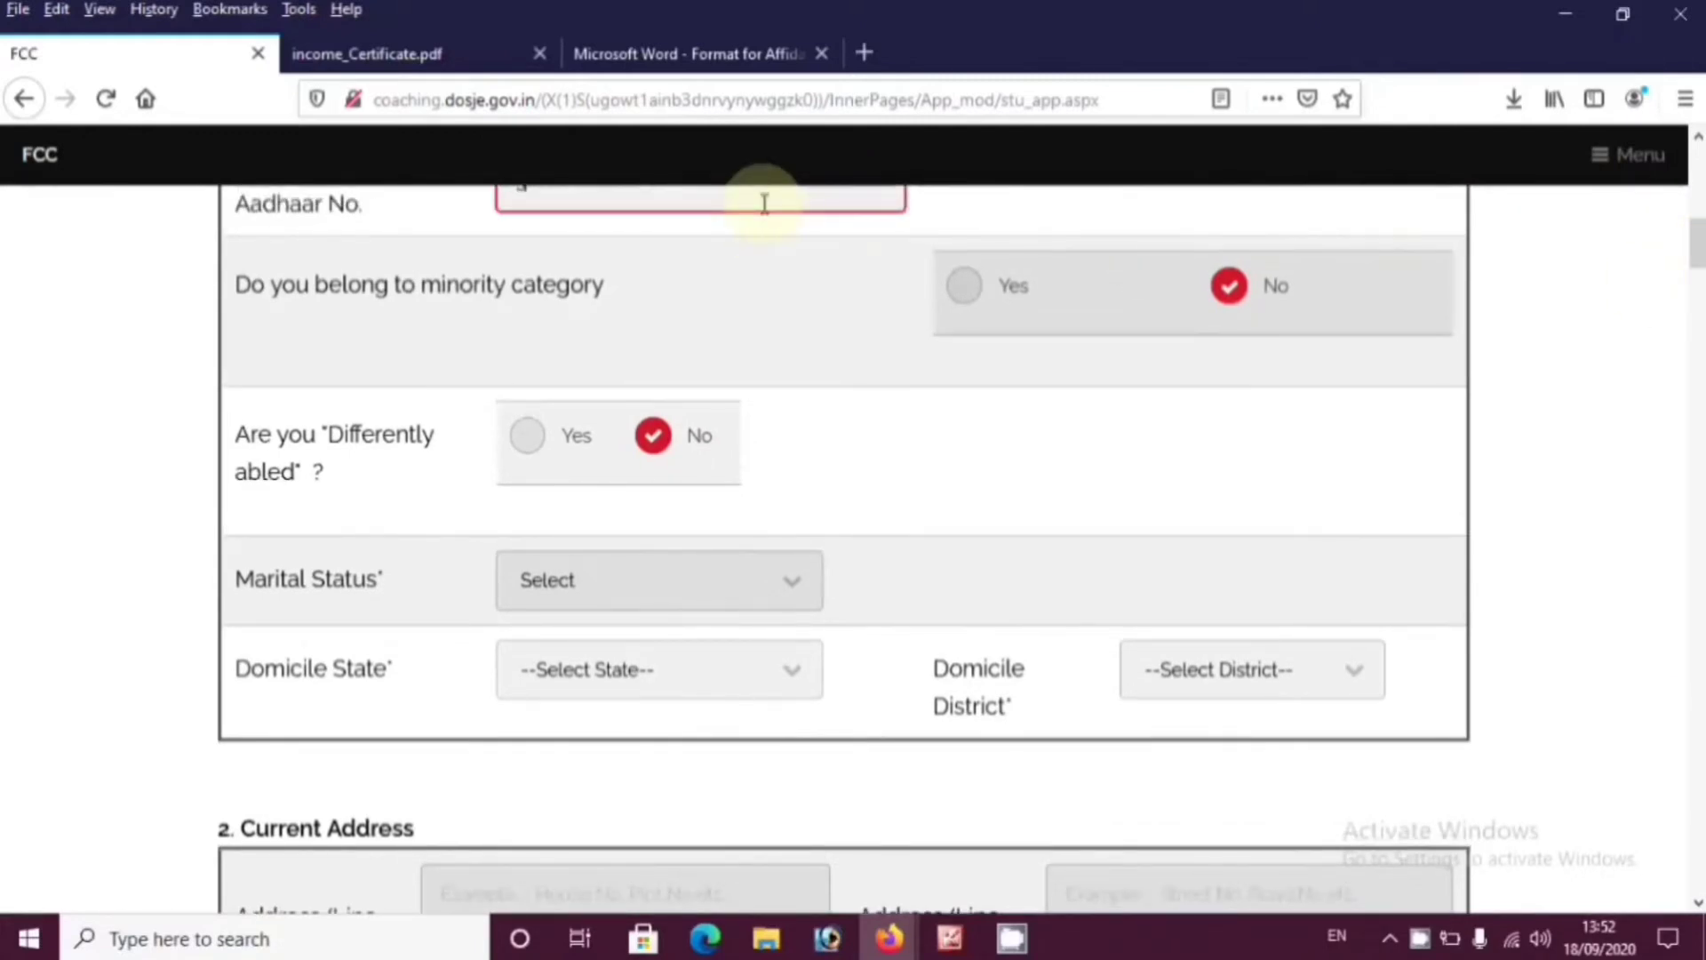
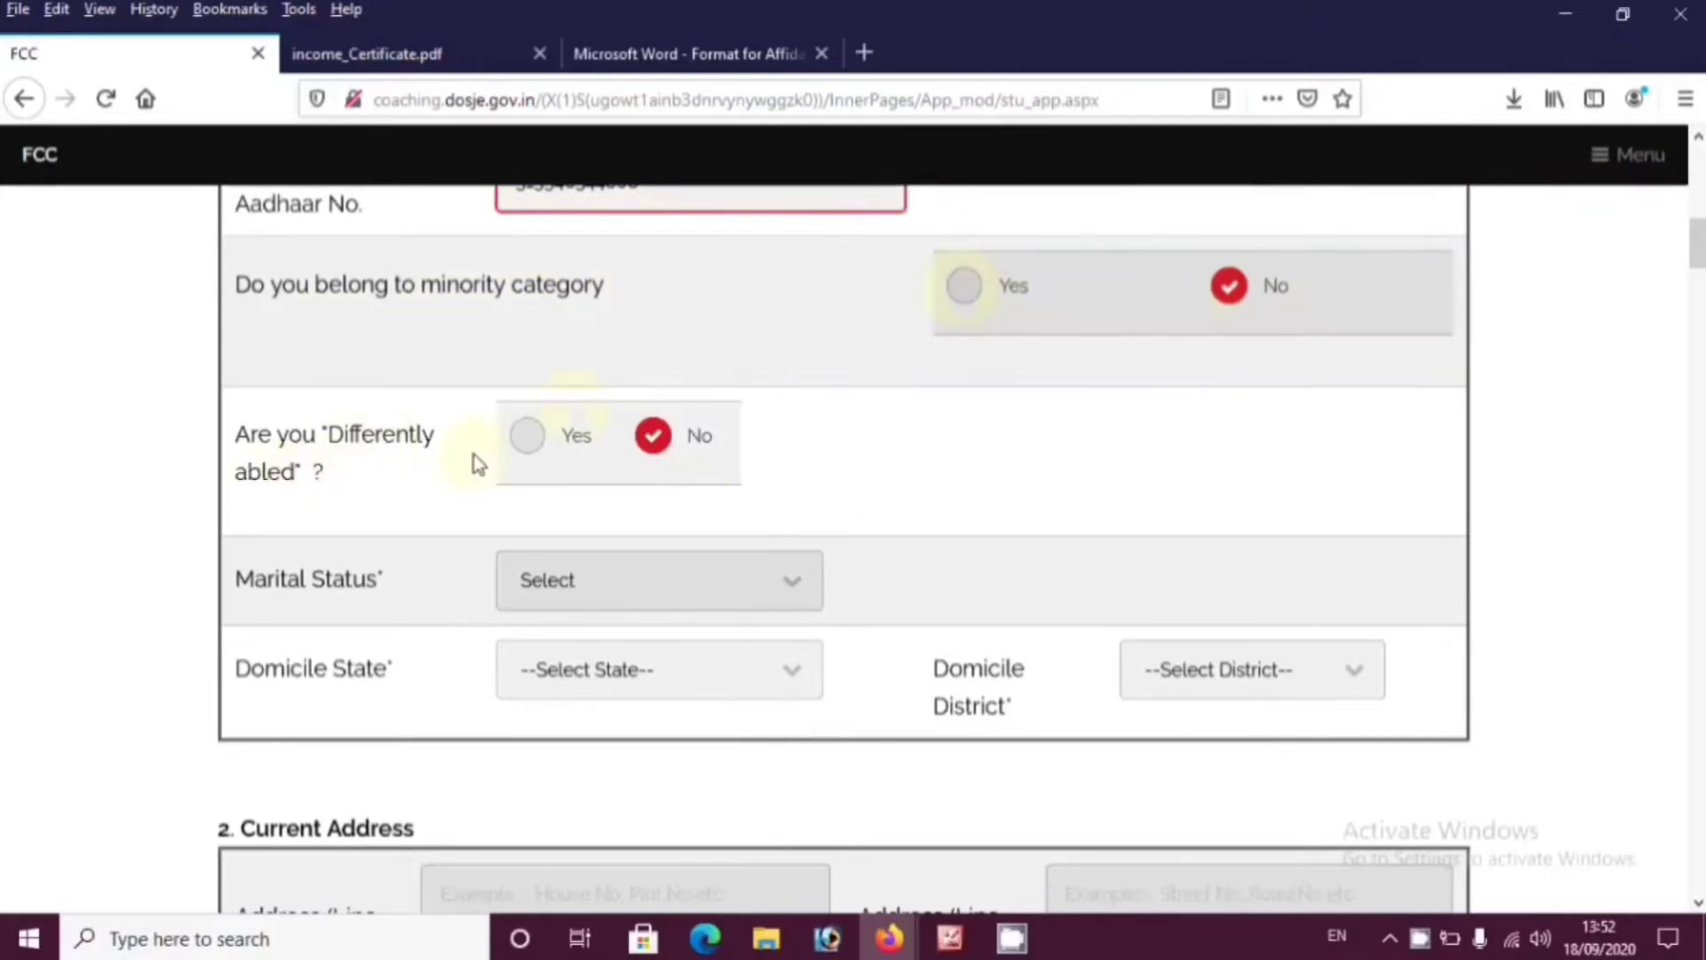
# Leave differently abled as No and set Marital Status to Unmarried
pyautogui.click(527, 439)
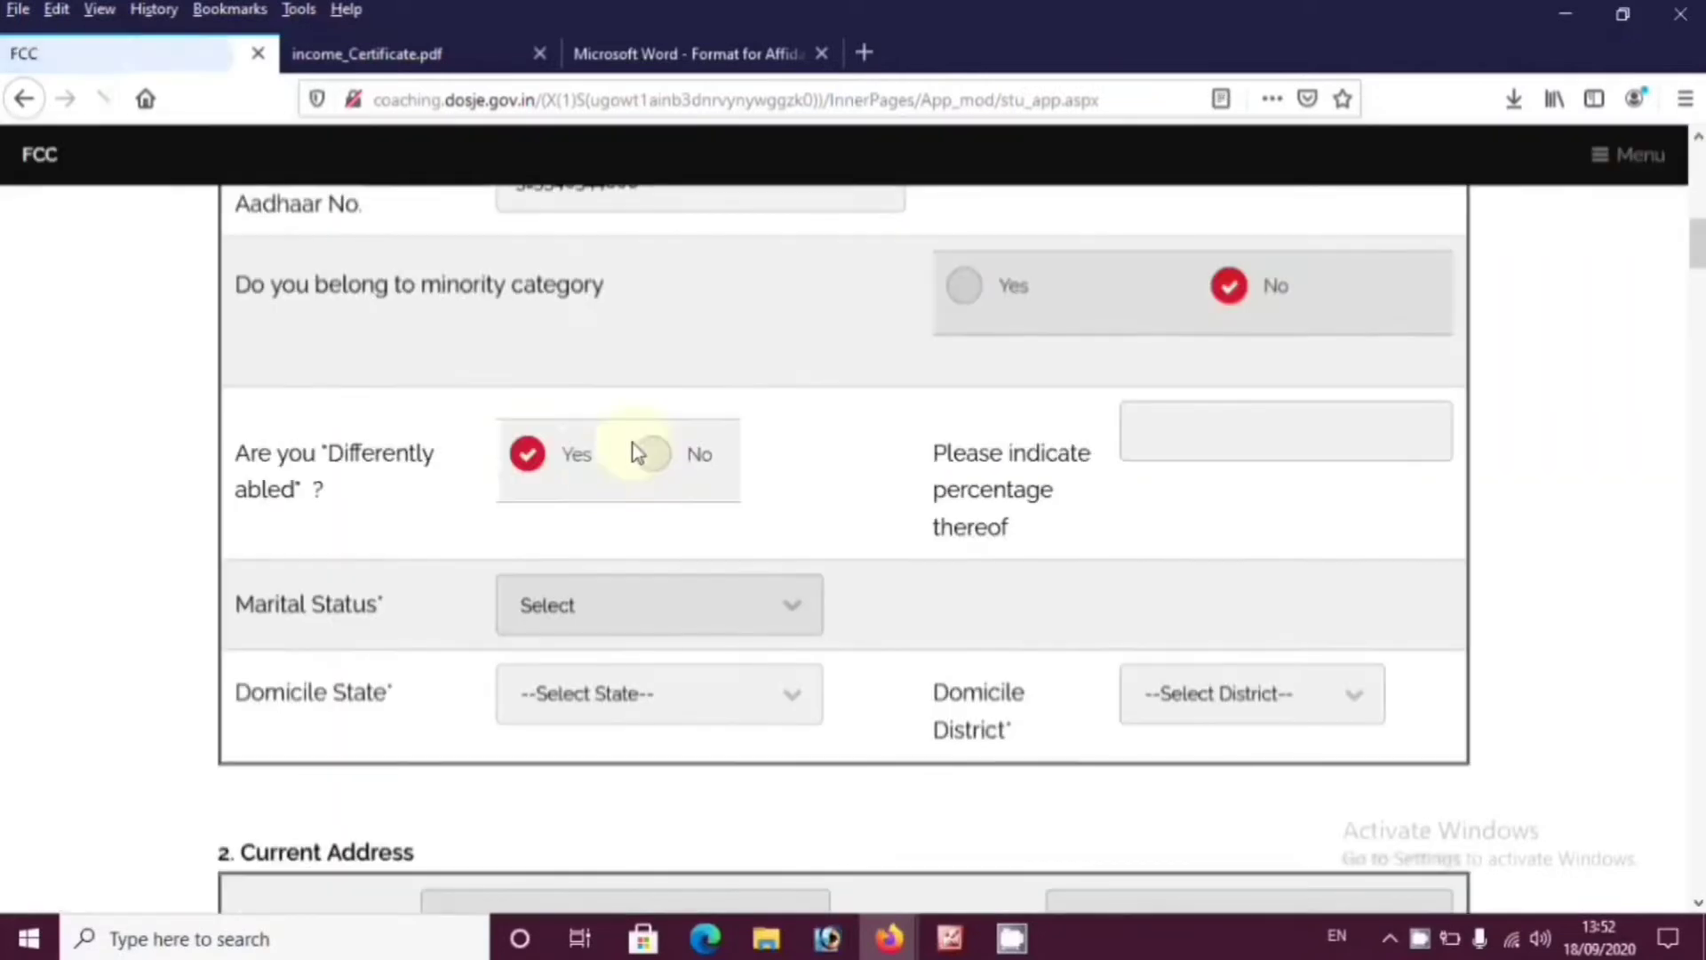
pyautogui.click(1187, 436)
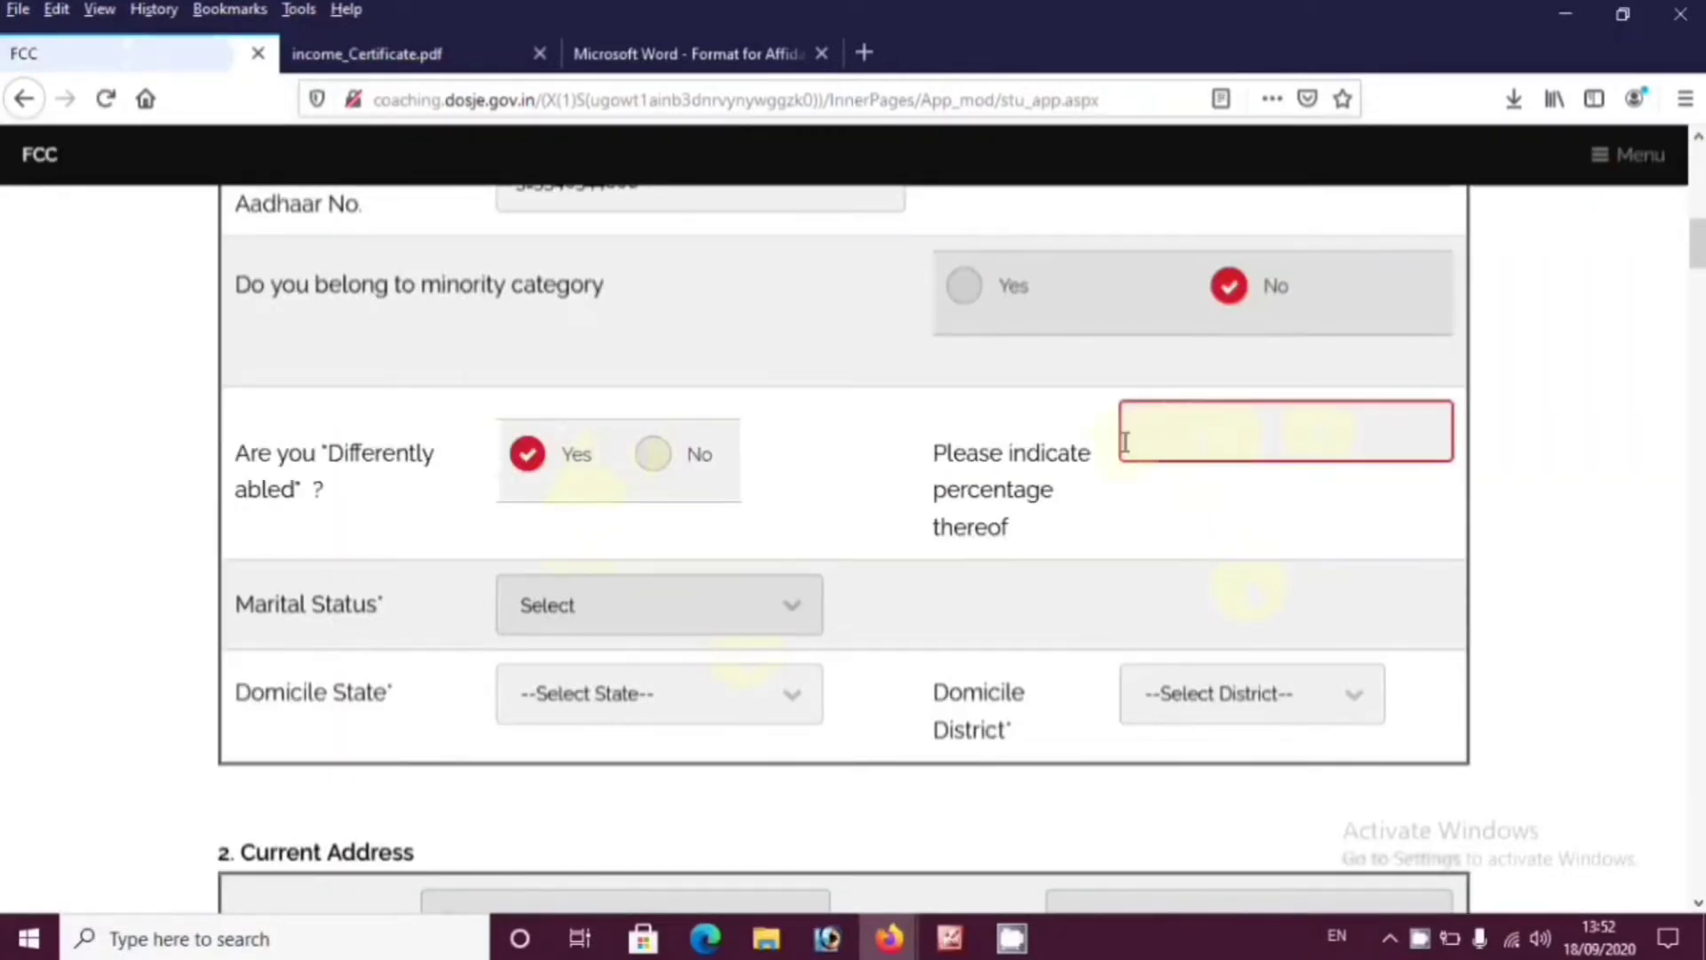
pyautogui.click(654, 458)
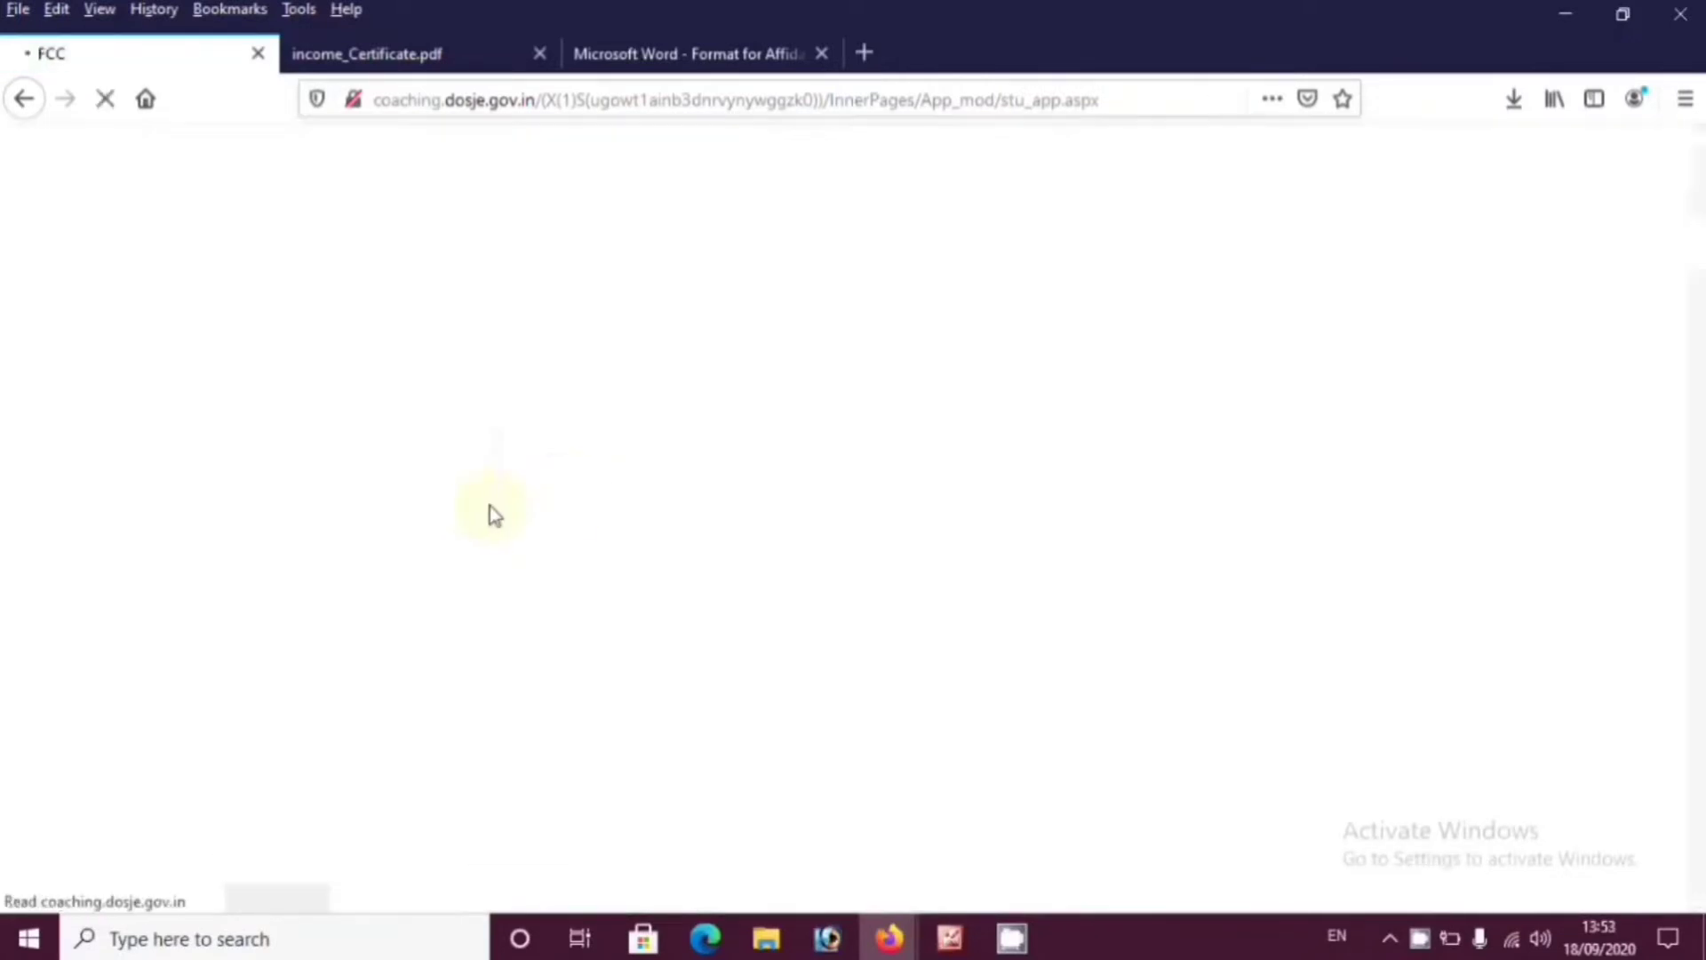
pyautogui.click(619, 590)
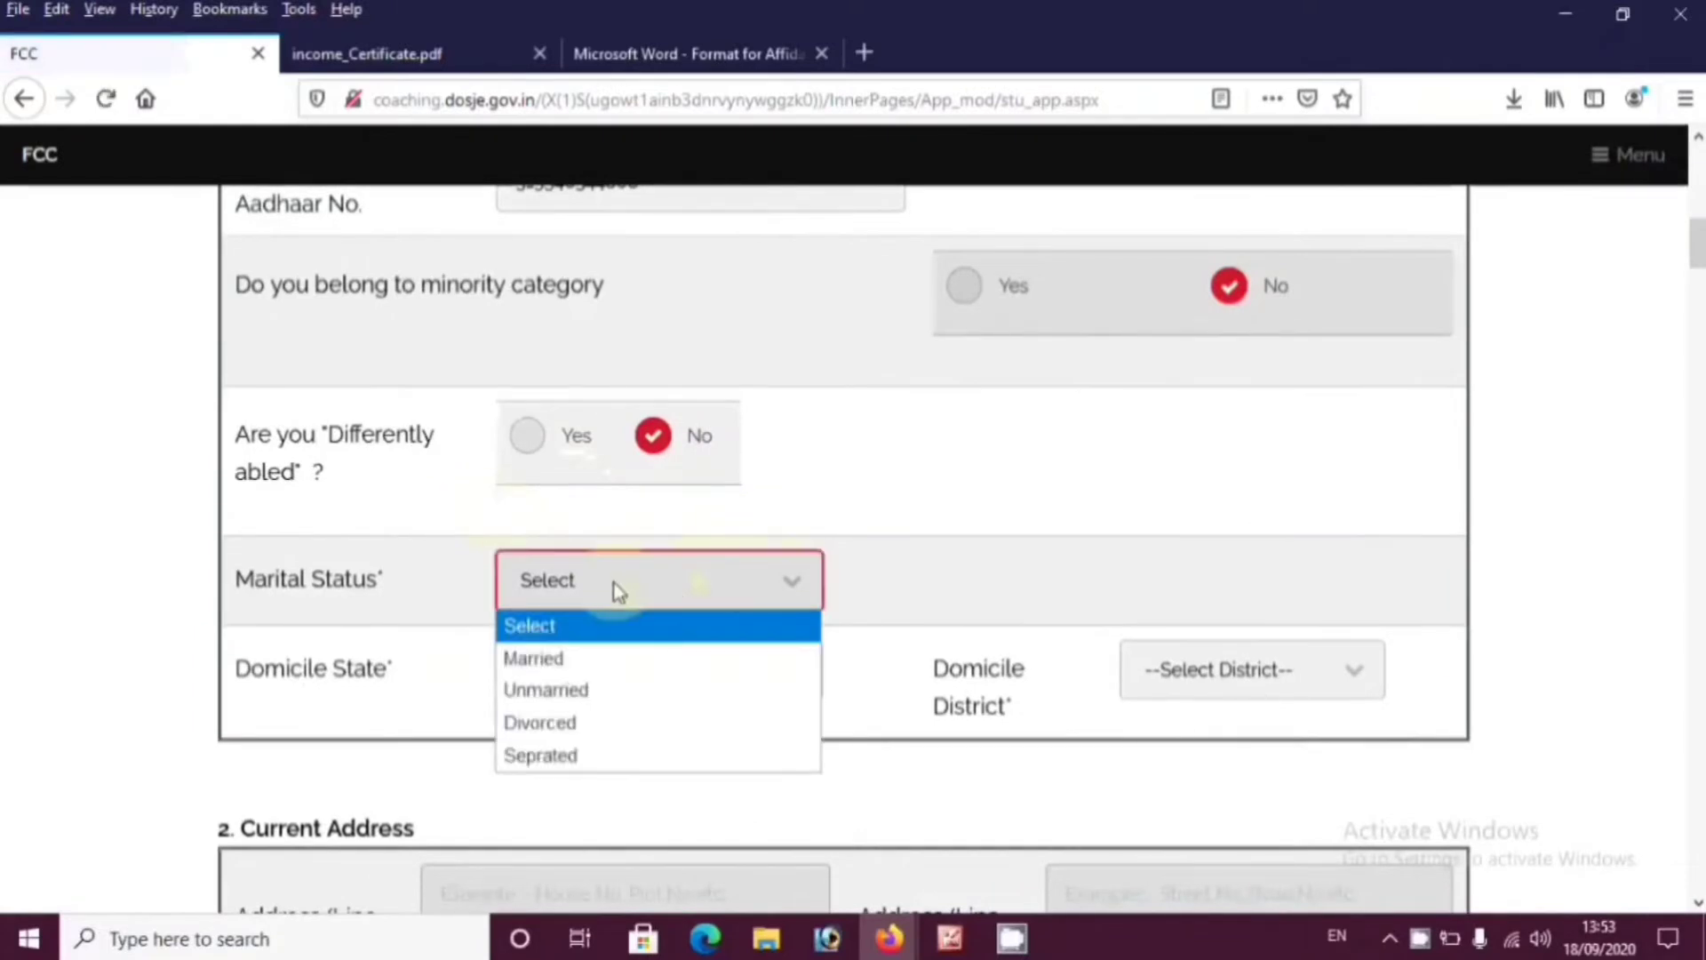
pyautogui.click(570, 693)
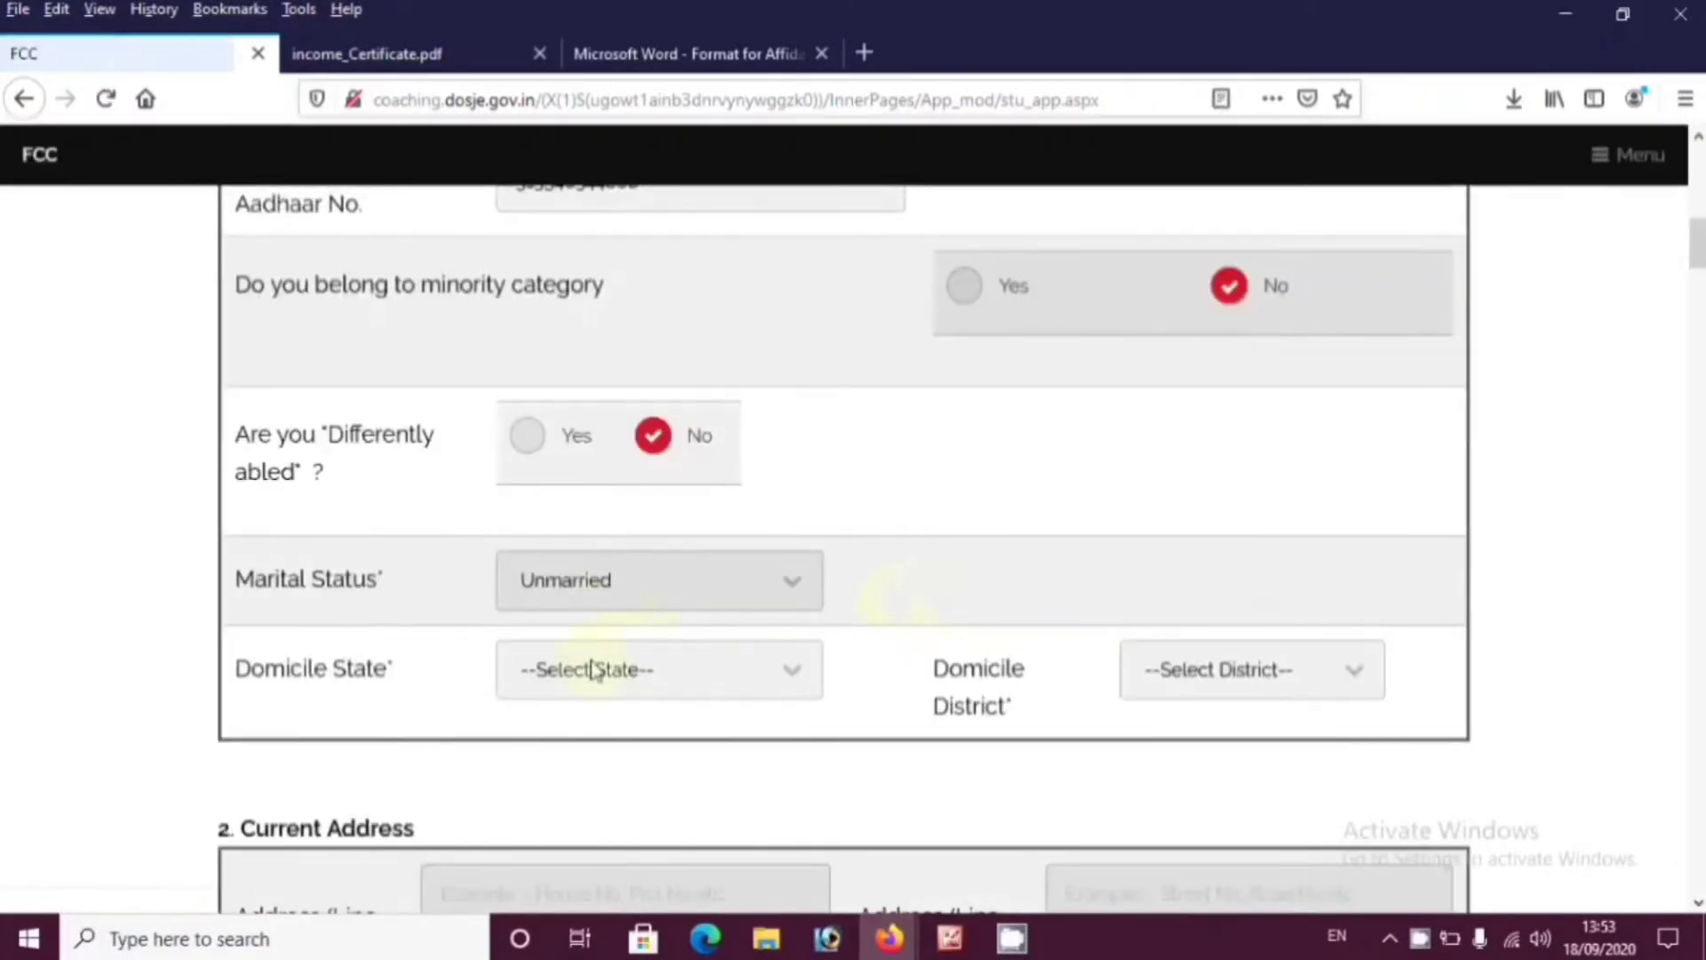
pyautogui.click(599, 588)
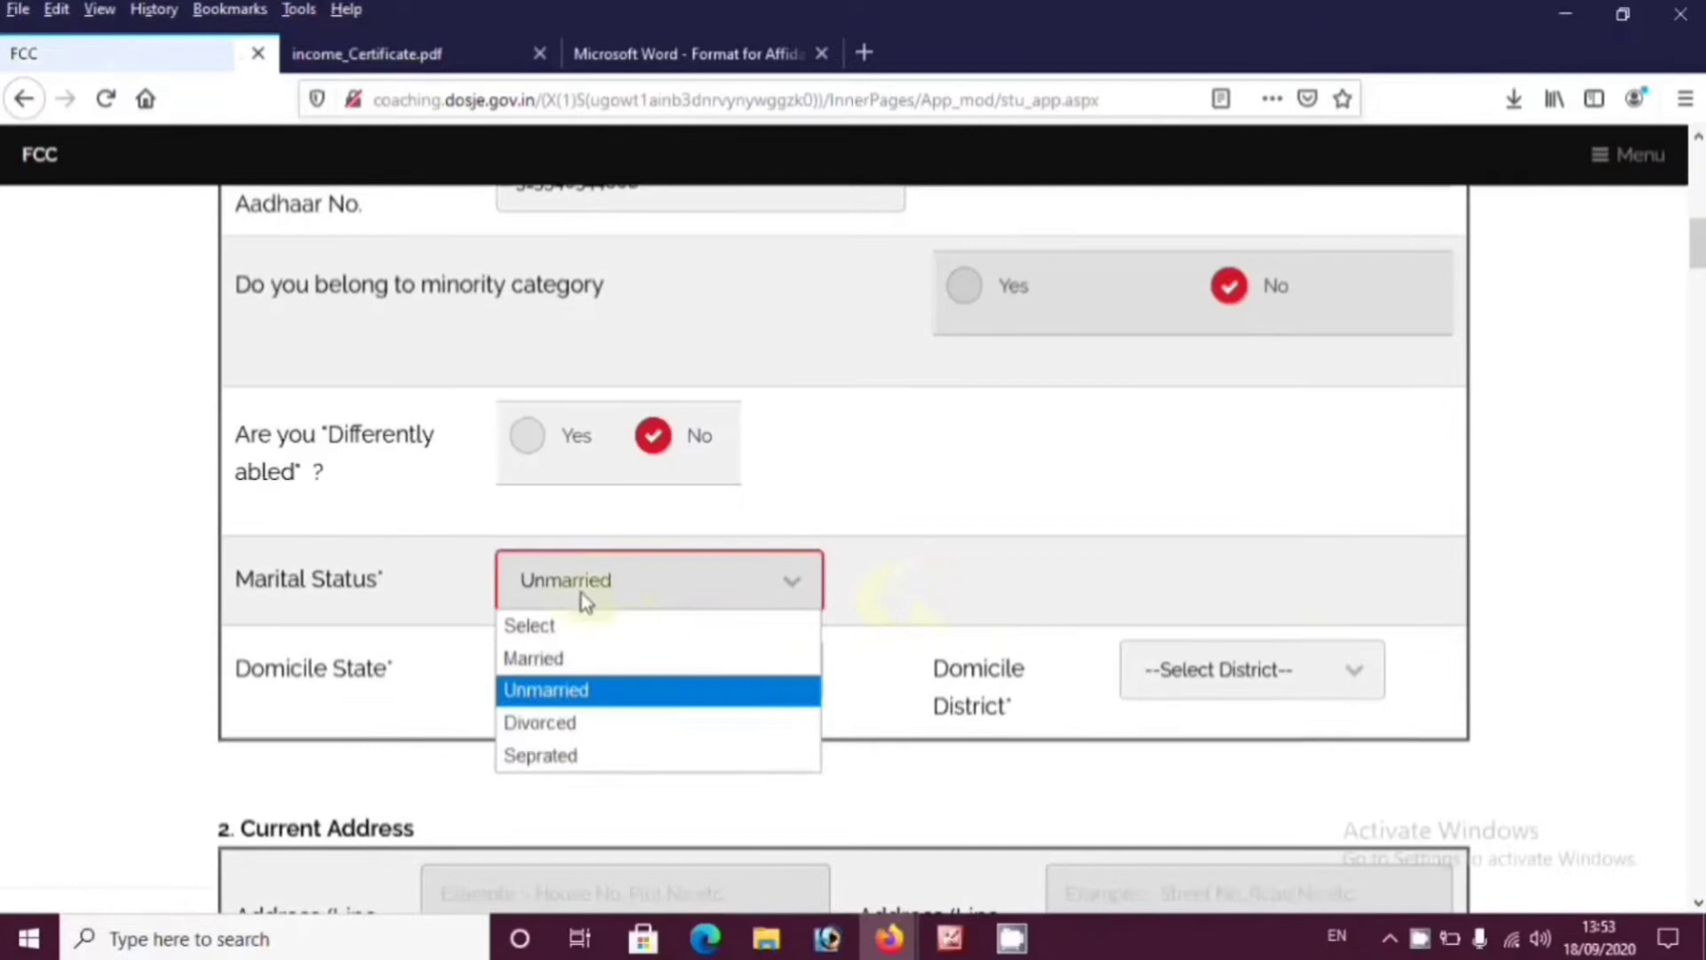
pyautogui.click(562, 656)
pyautogui.click(697, 603)
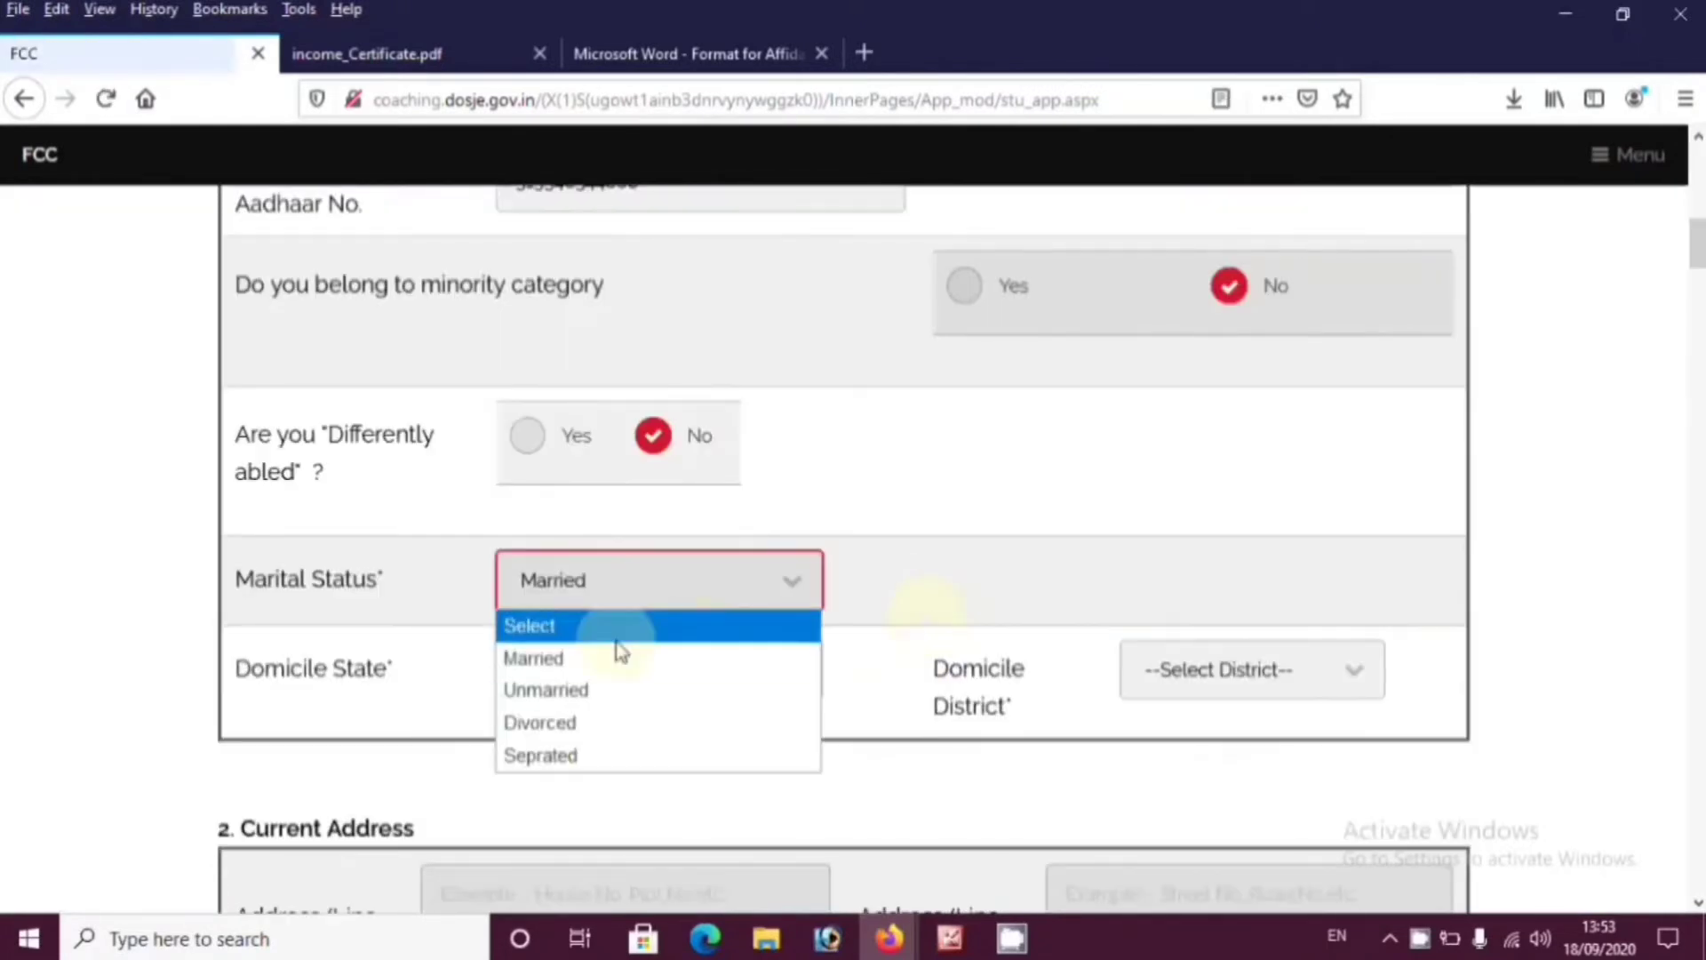
pyautogui.click(590, 689)
# Set domicile state to MADHYA PRADESH and domicile district to CHHINDWARA
pyautogui.scroll(-3, 1022, 574)
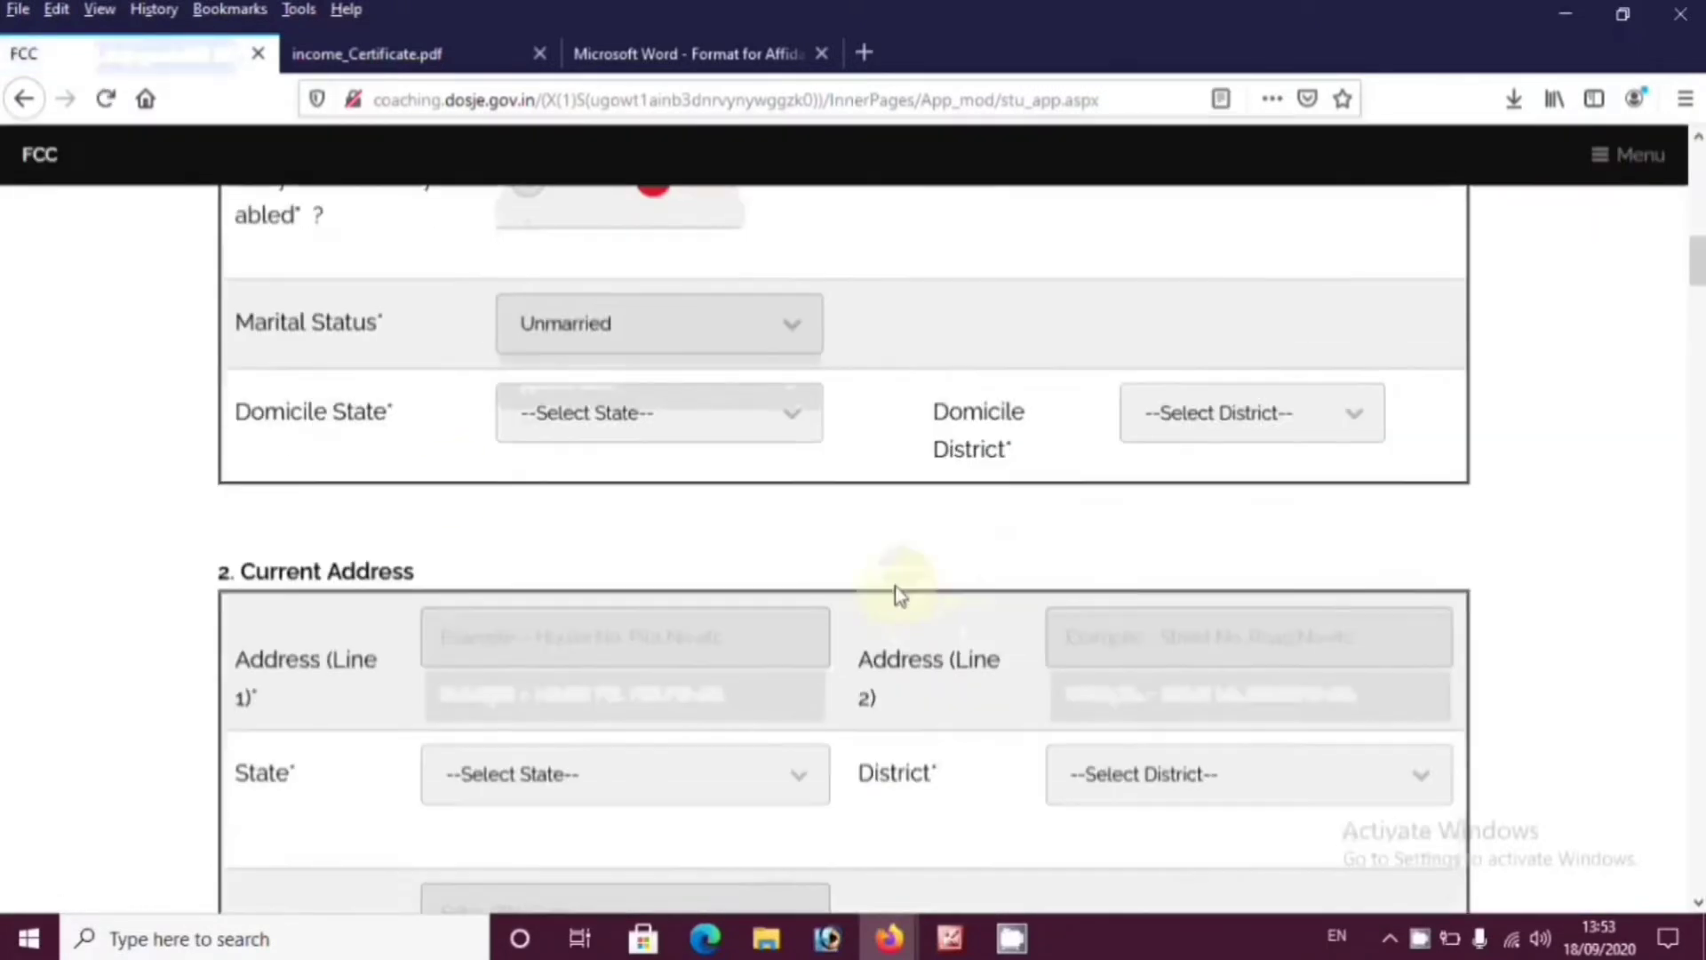
pyautogui.click(716, 414)
pyautogui.scroll(-3, 660, 735)
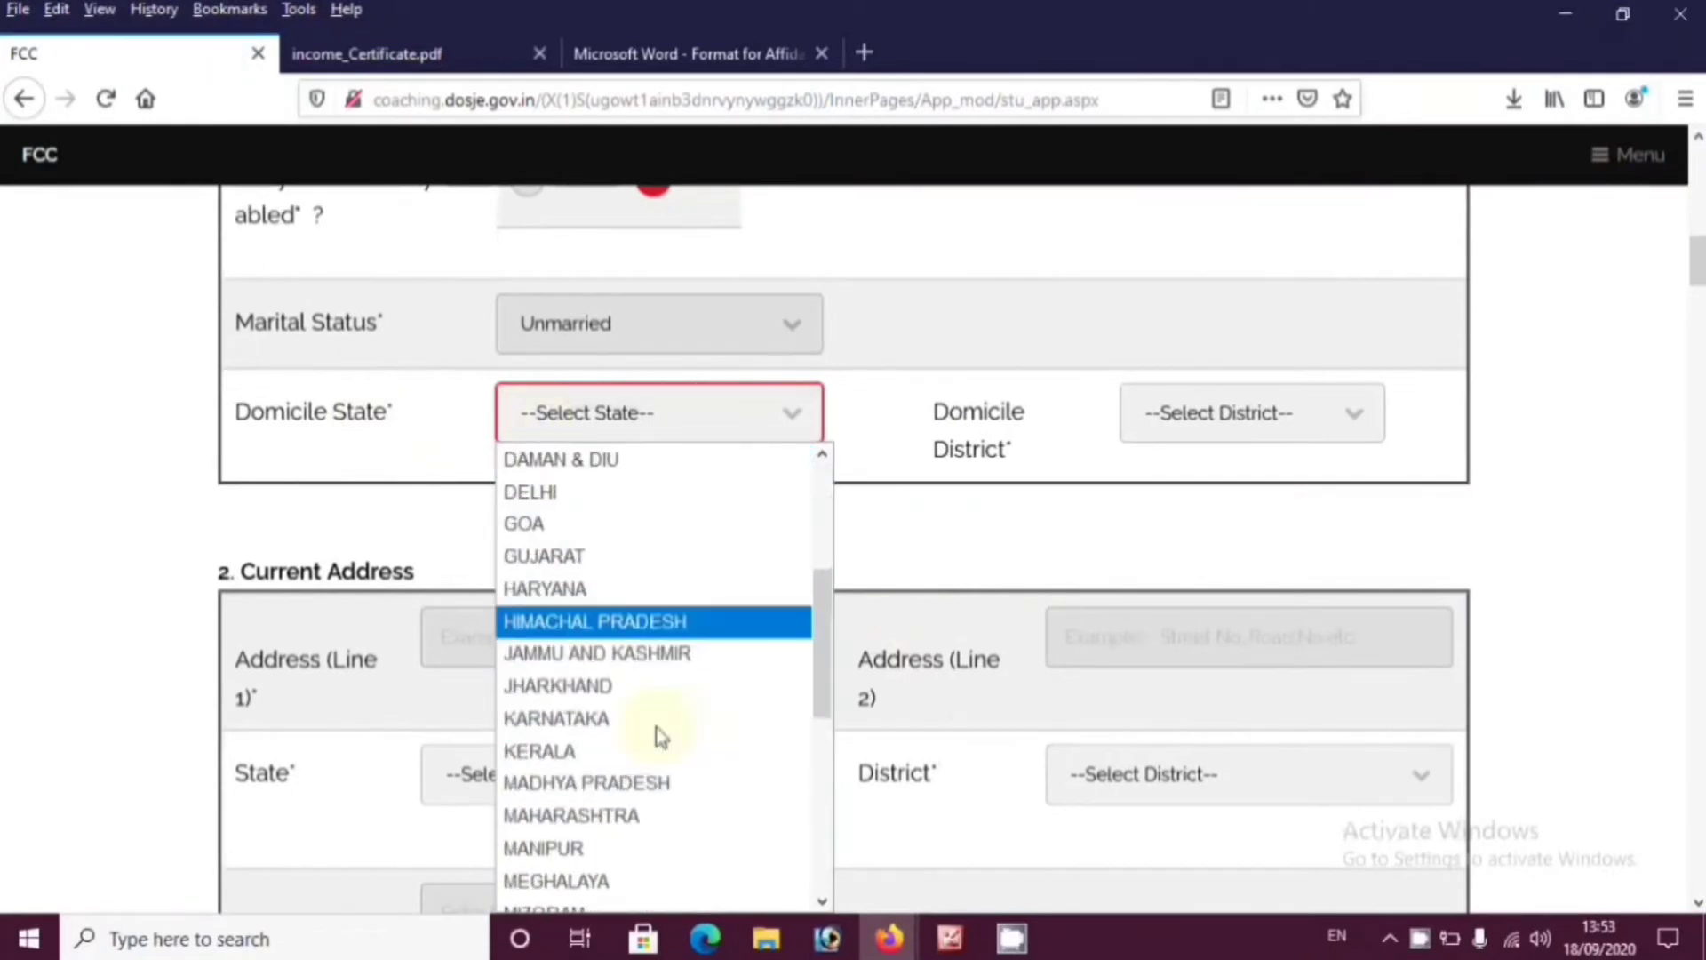
pyautogui.click(655, 782)
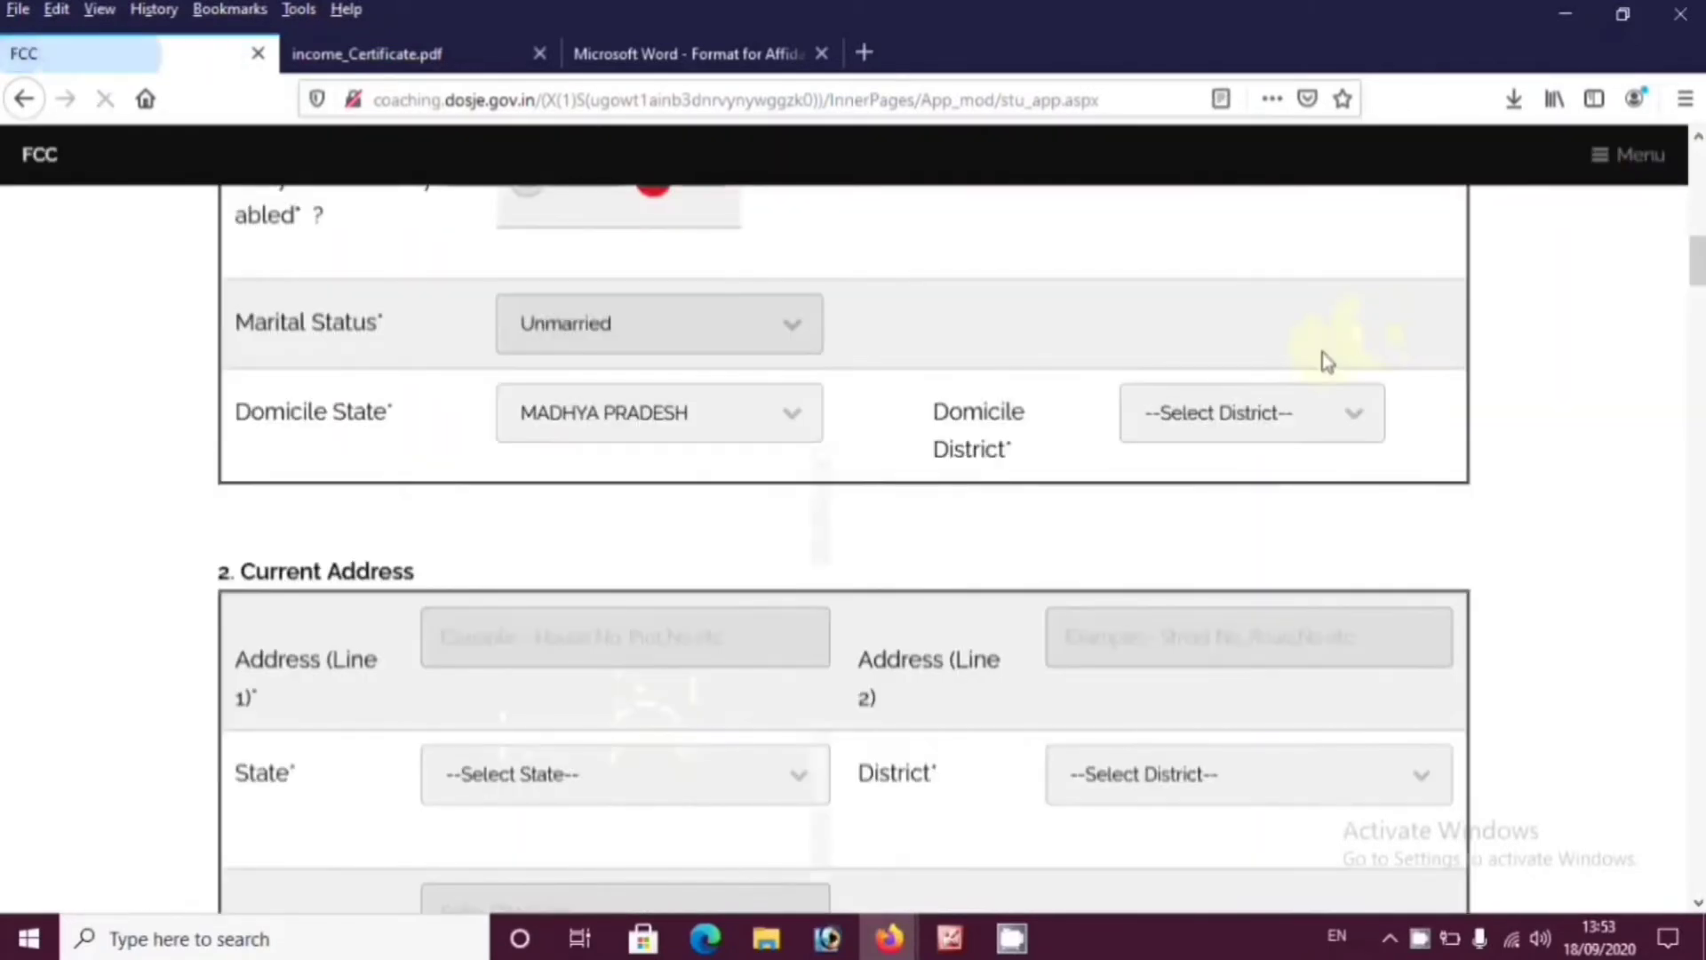
pyautogui.click(1230, 413)
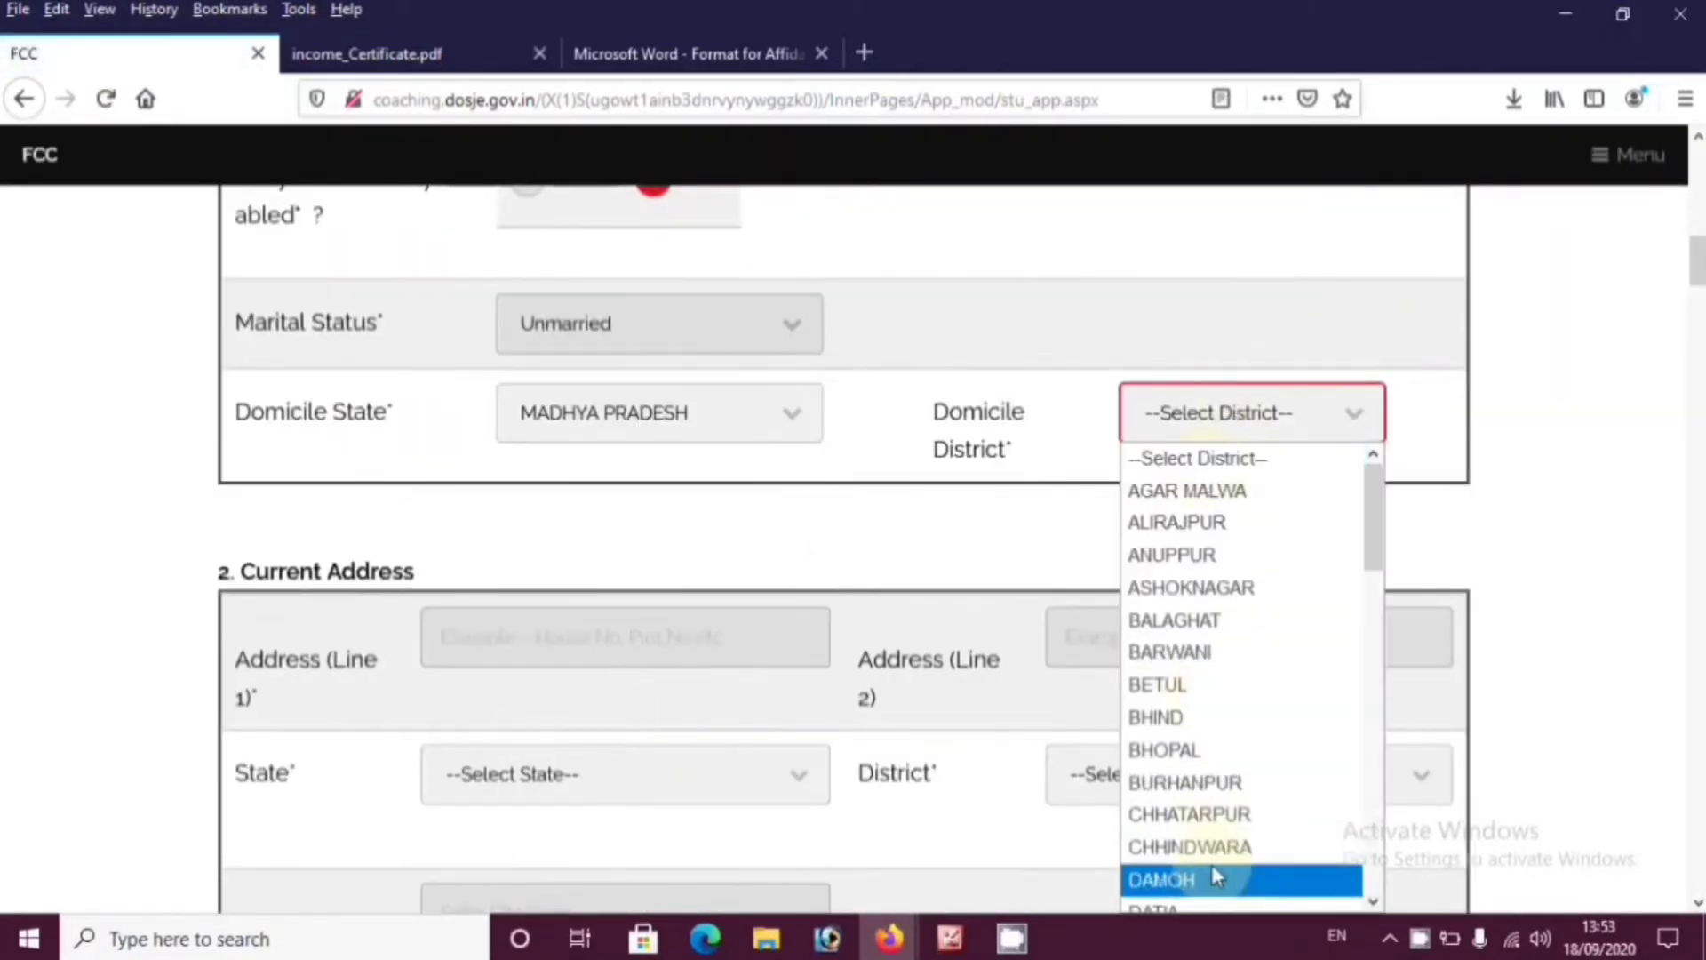
pyautogui.click(1189, 844)
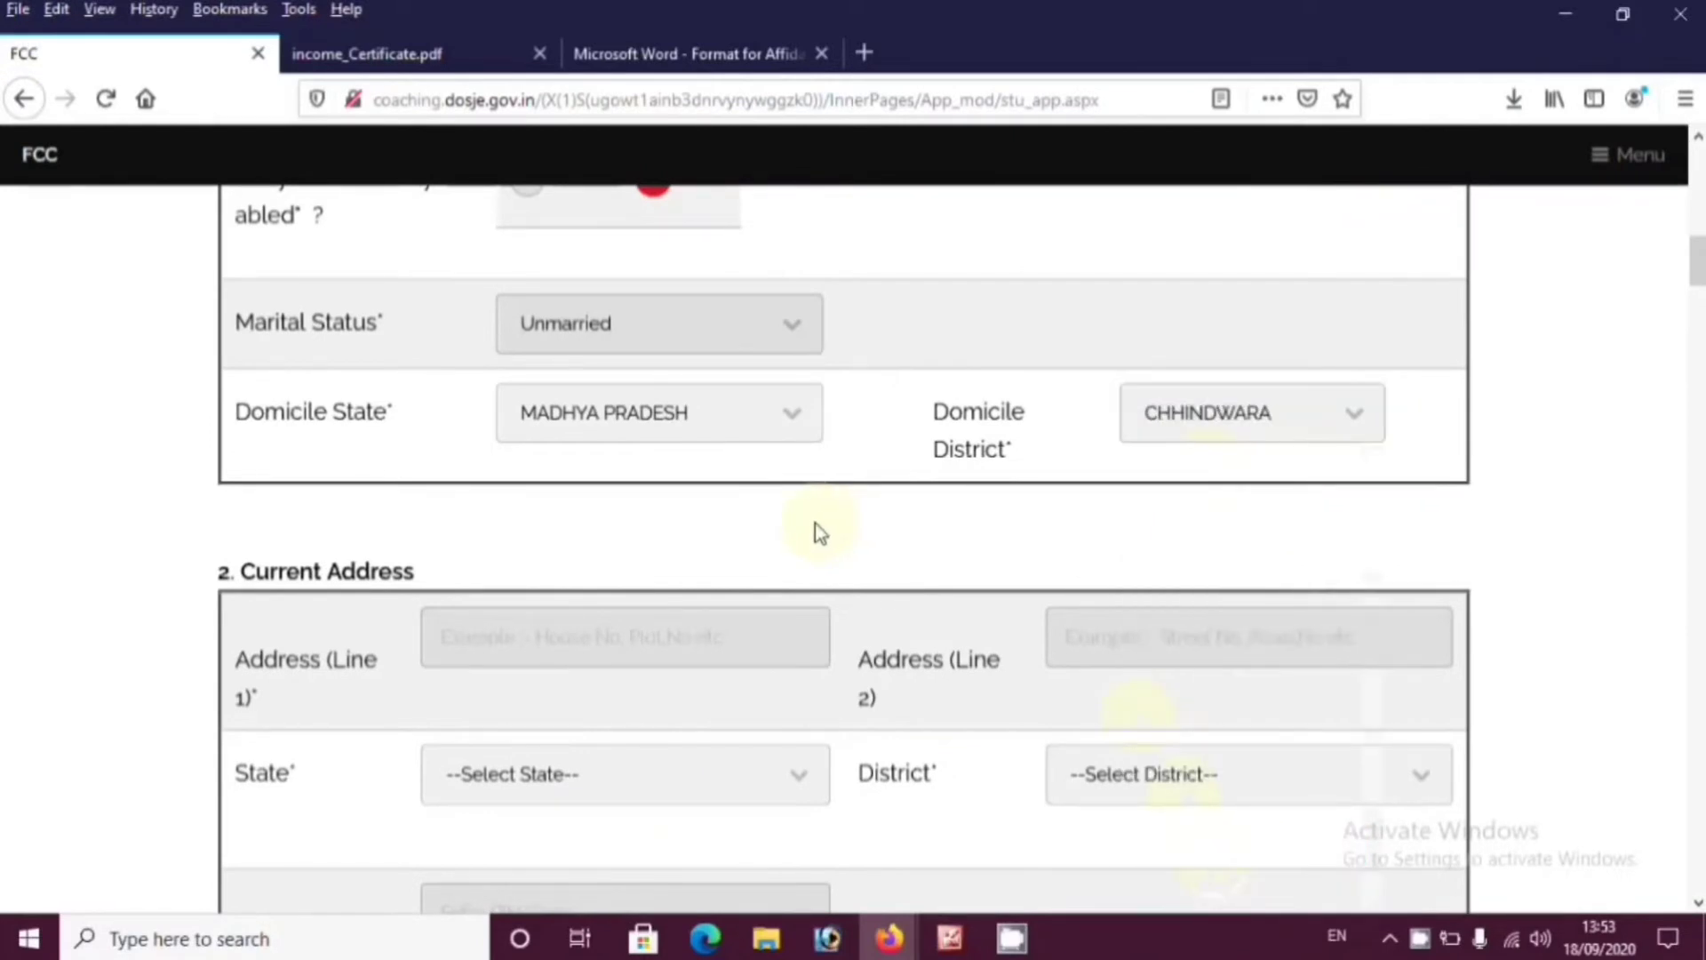
pyautogui.scroll(-3, 800, 526)
# Enter the first and second current address lines
pyautogui.click(661, 389)
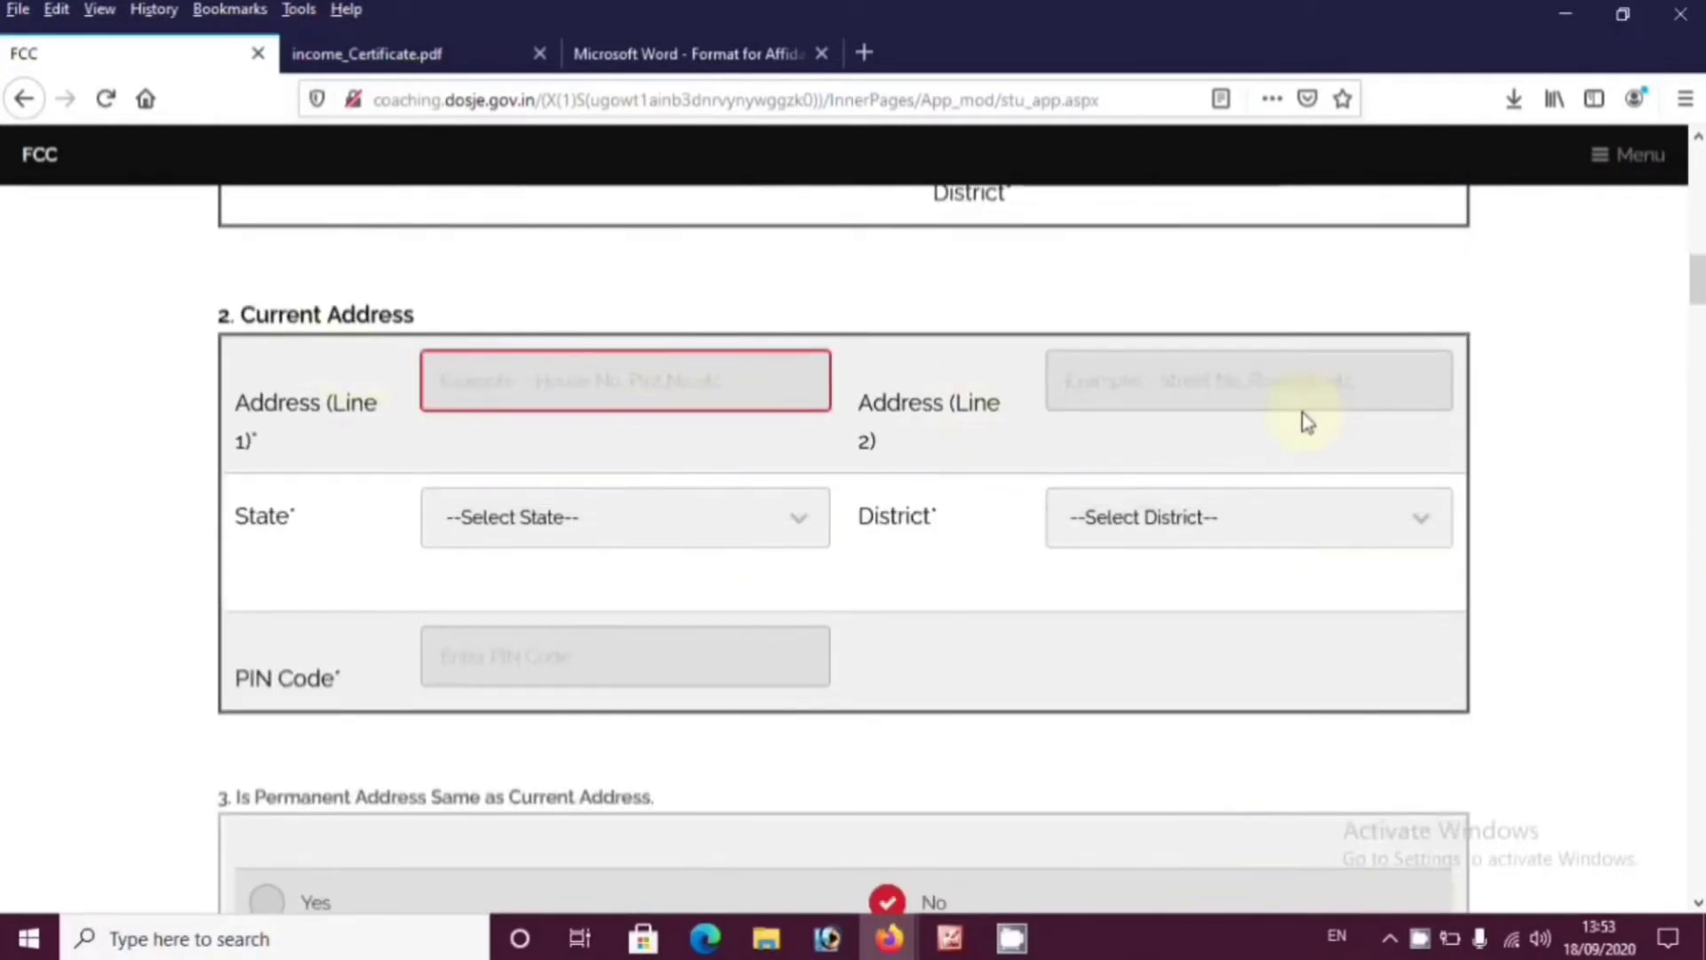
pyautogui.write('ABC IN FROUNT OF')
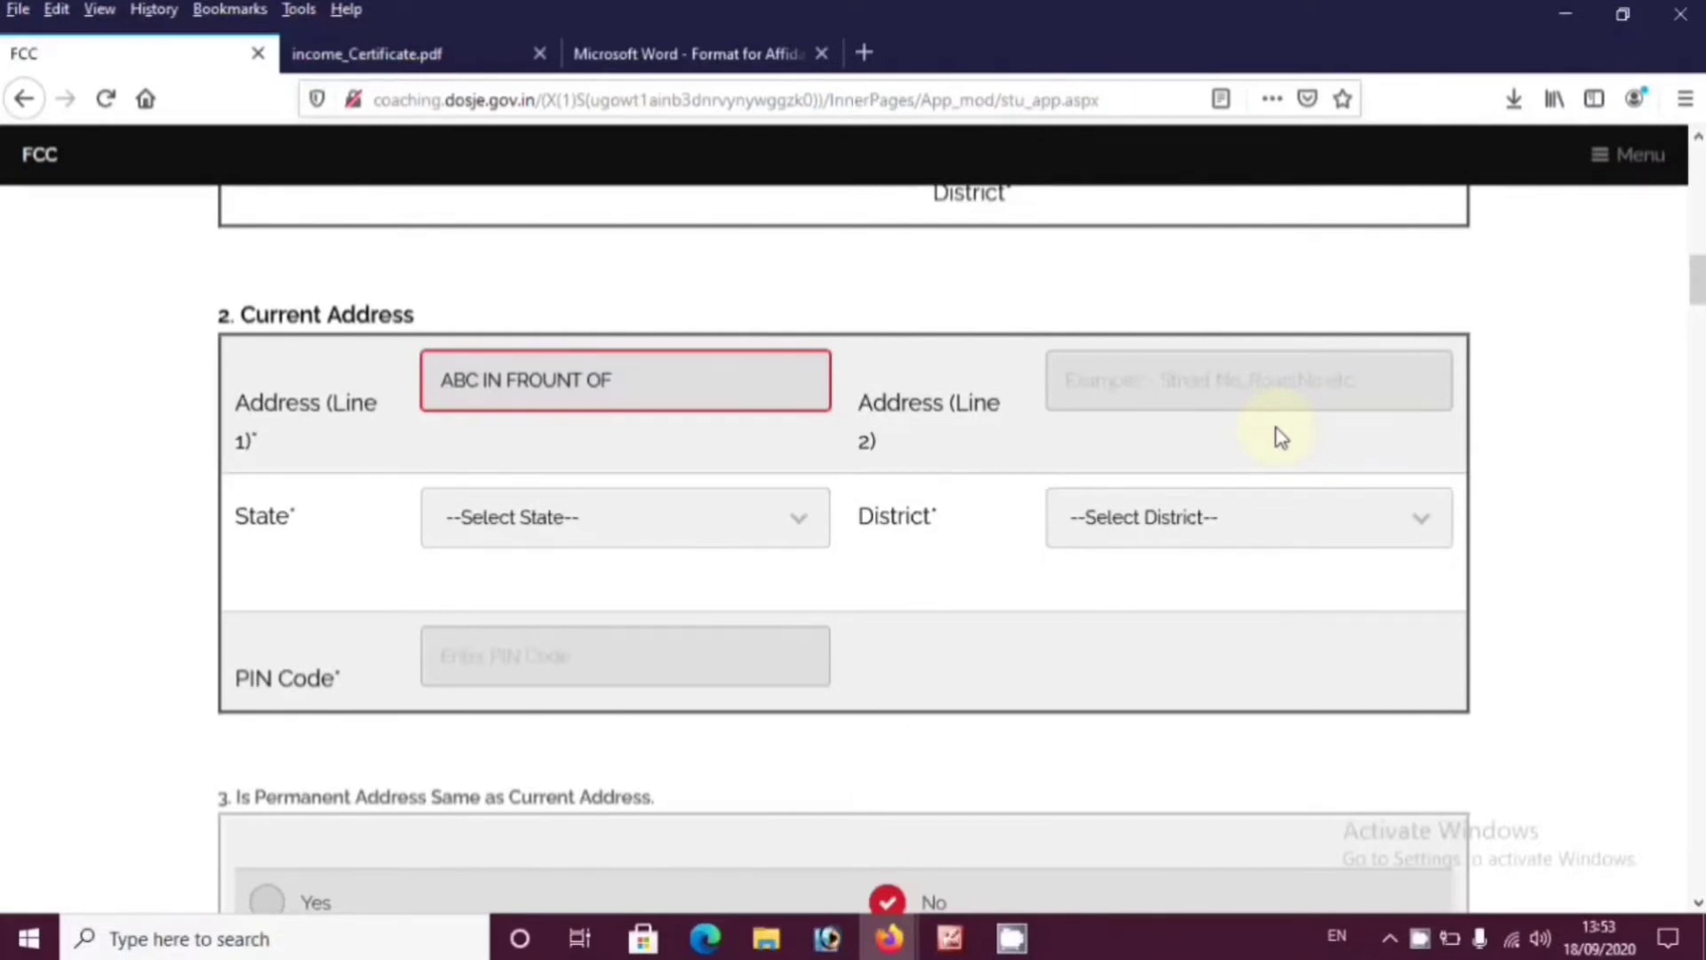
pyautogui.click(1224, 382)
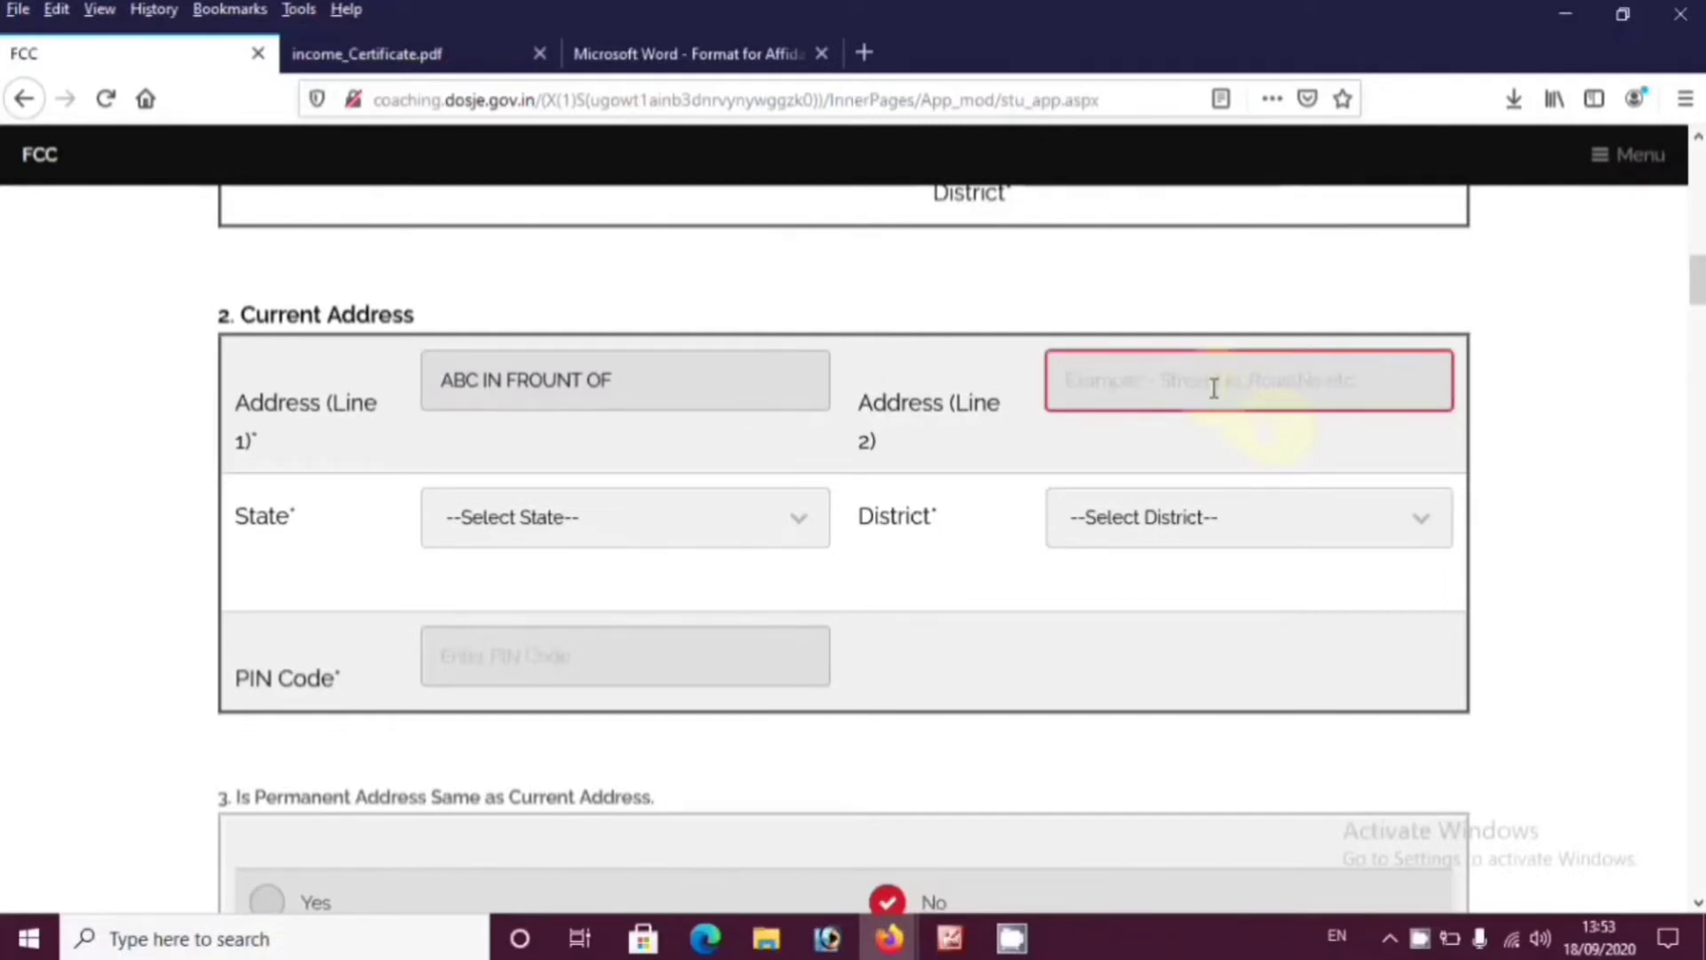
pyautogui.write('HVKVBSDKVG')
pyautogui.doubleClick(1195, 382)
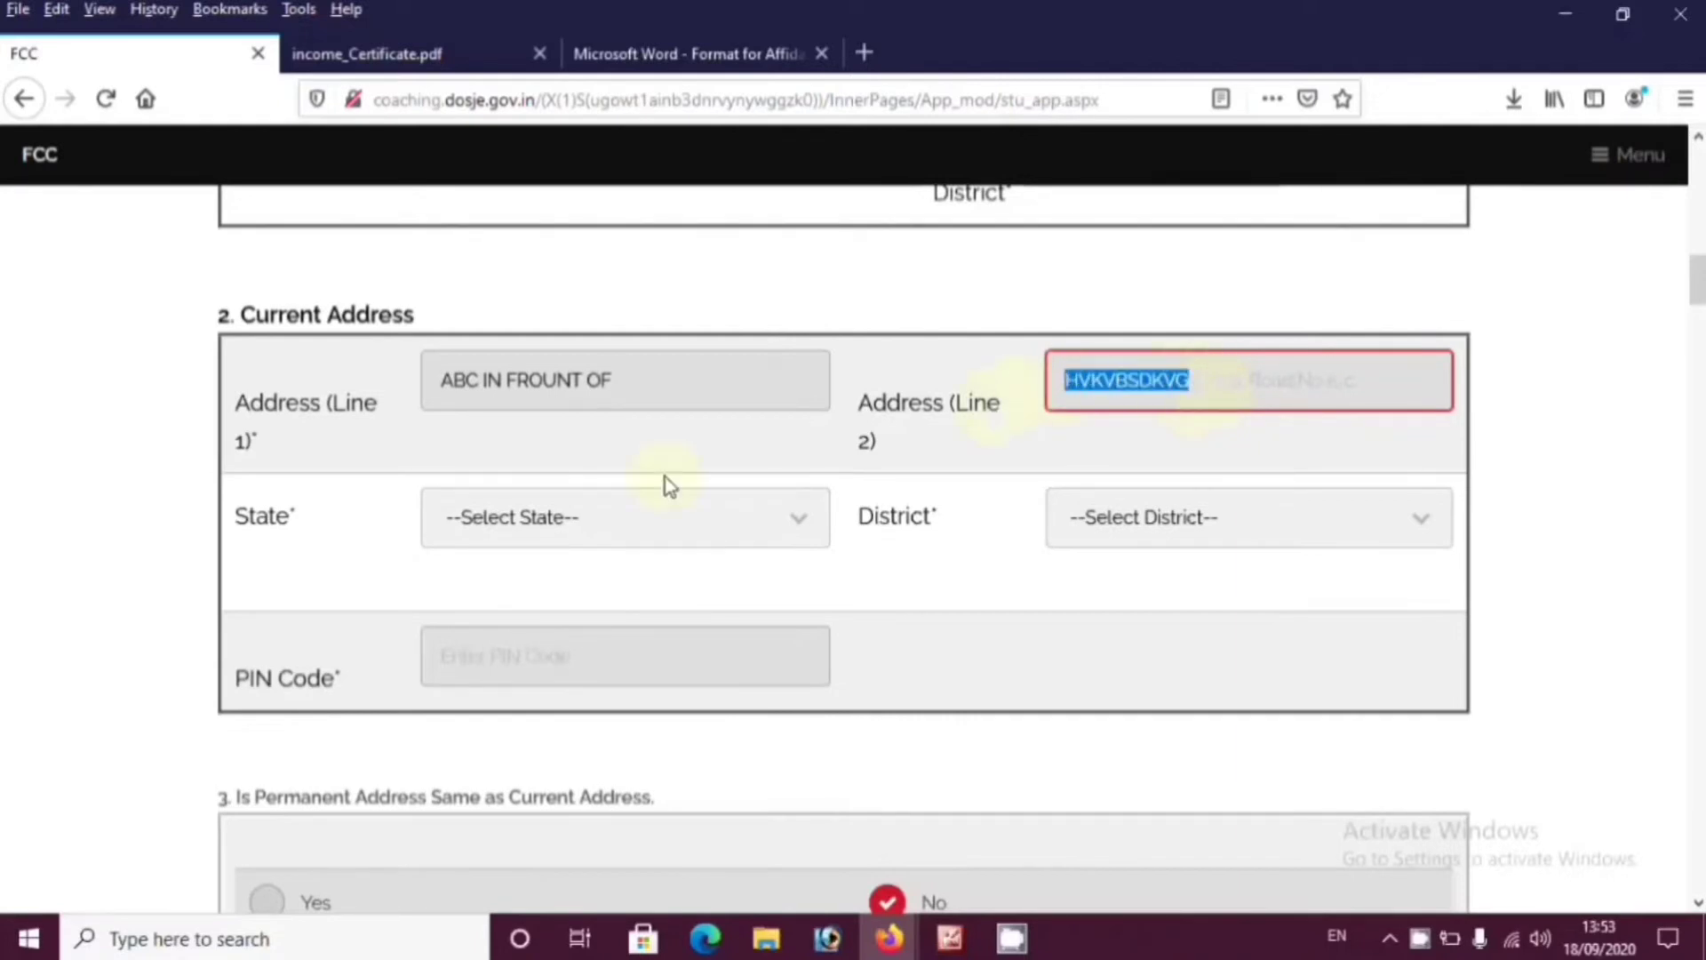
# Set the current state to Madhya Pradesh, district to Chhindwara and PIN code to 480001
pyautogui.click(569, 520)
pyautogui.scroll(-4, 560, 835)
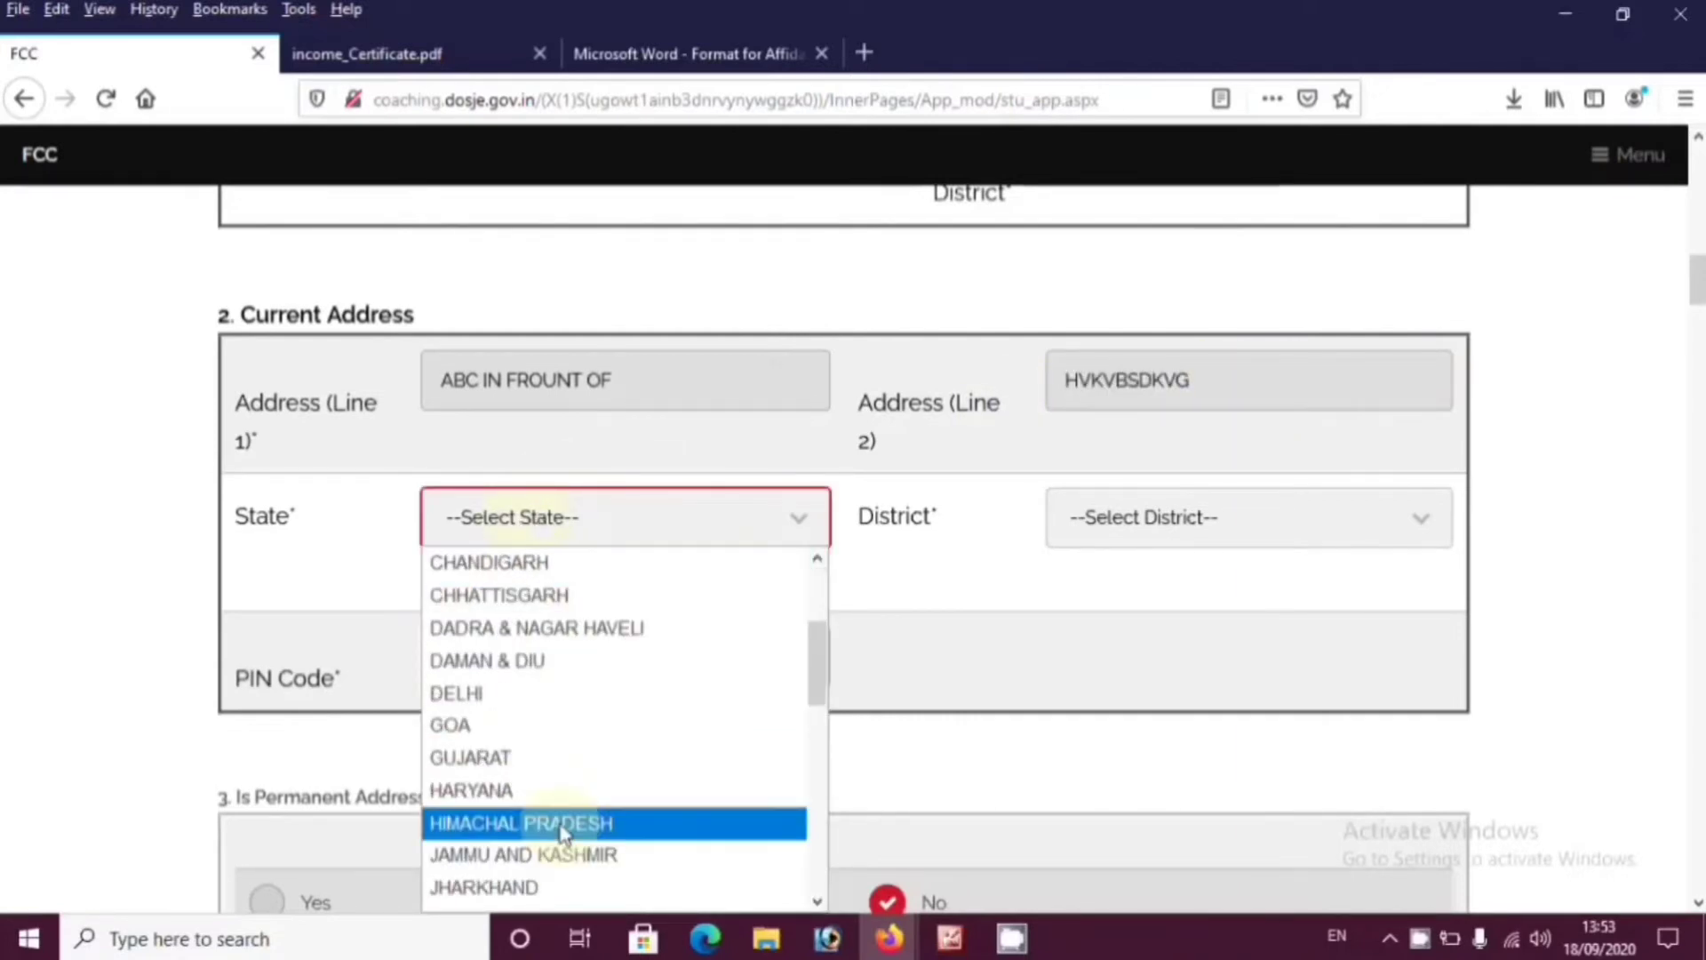
pyautogui.click(560, 790)
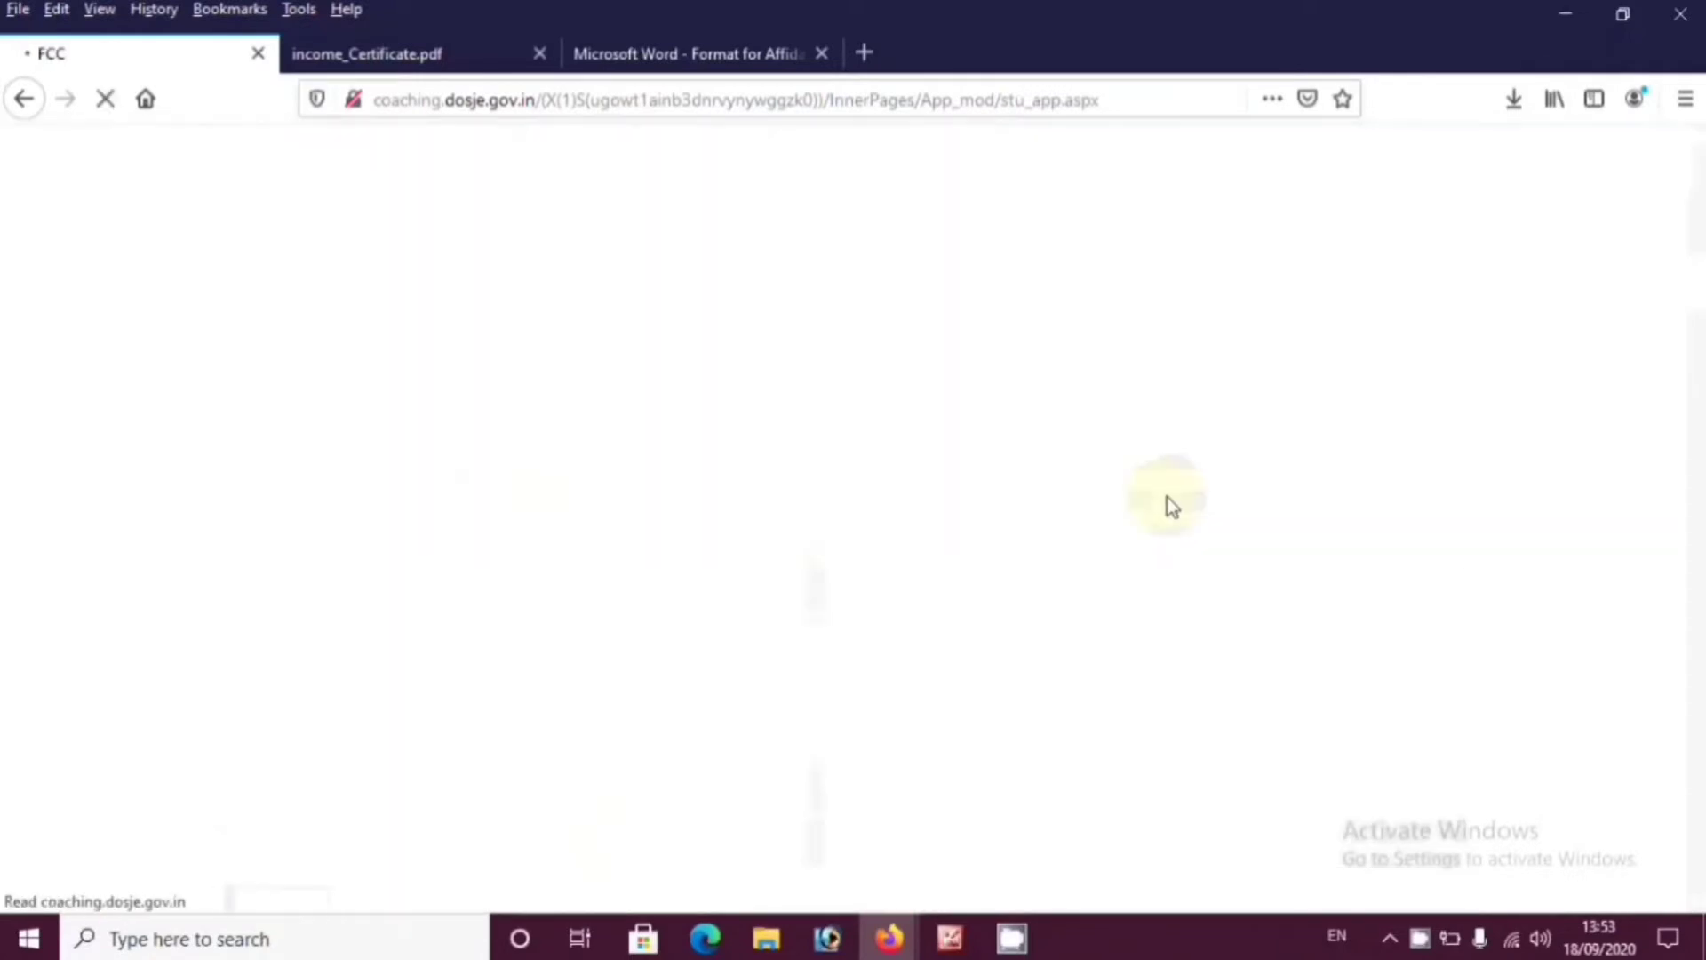
pyautogui.click(1173, 531)
pyautogui.scroll(-3, 1148, 866)
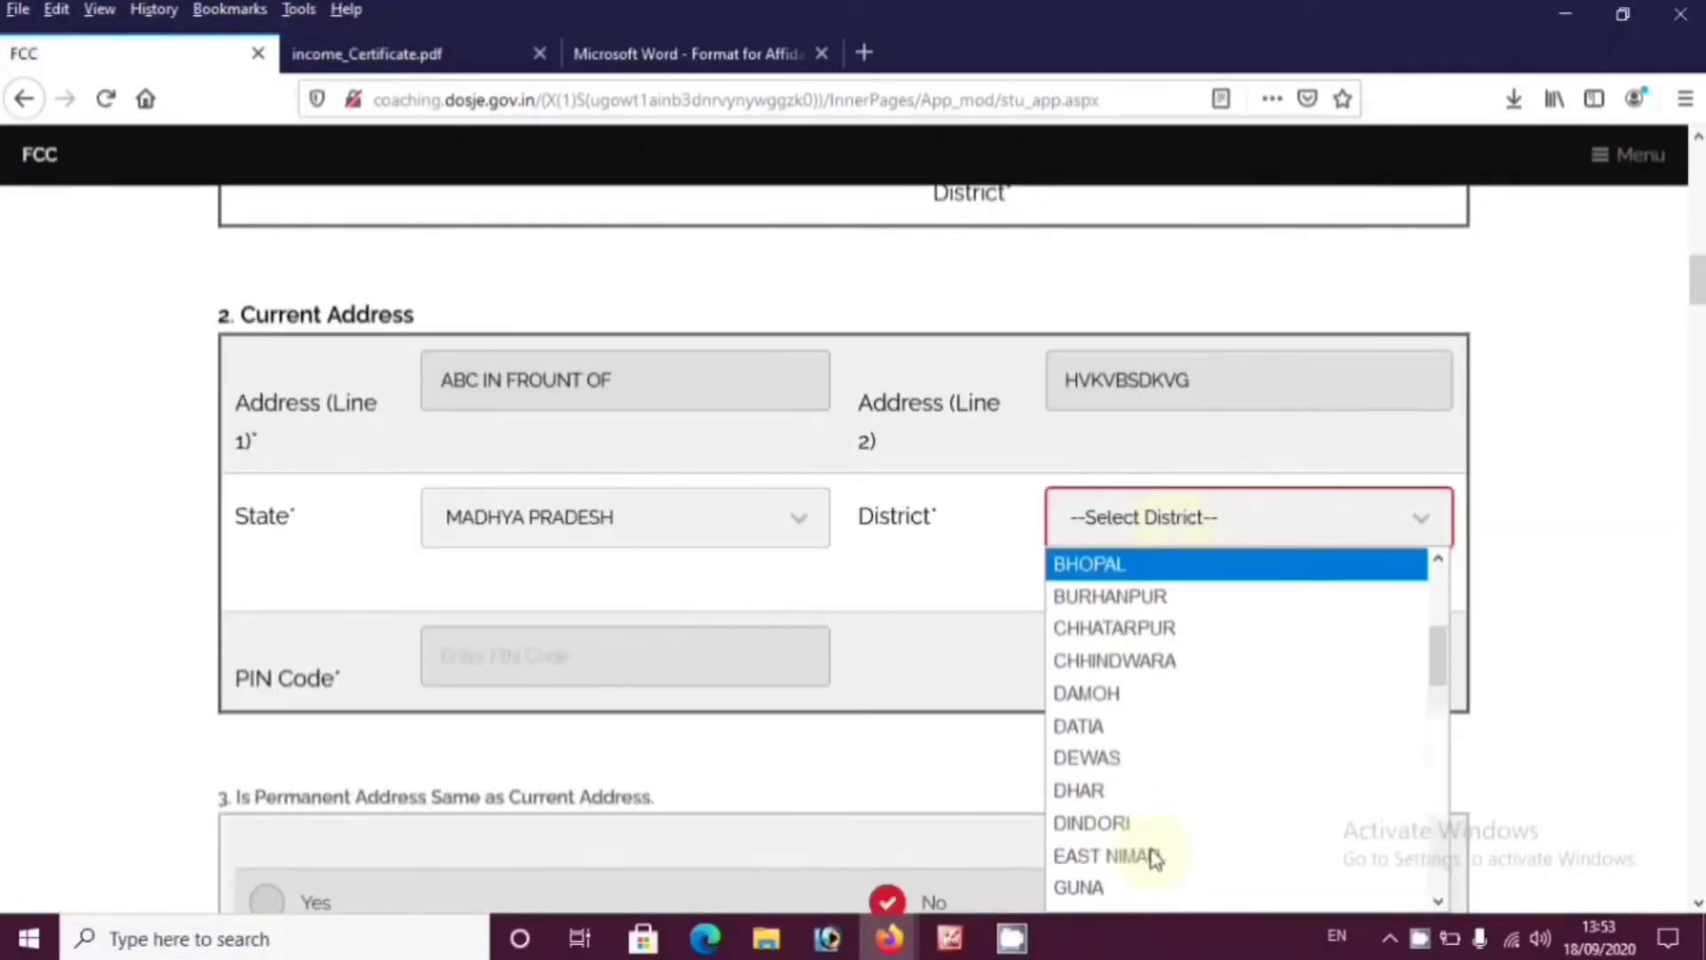
pyautogui.click(1066, 662)
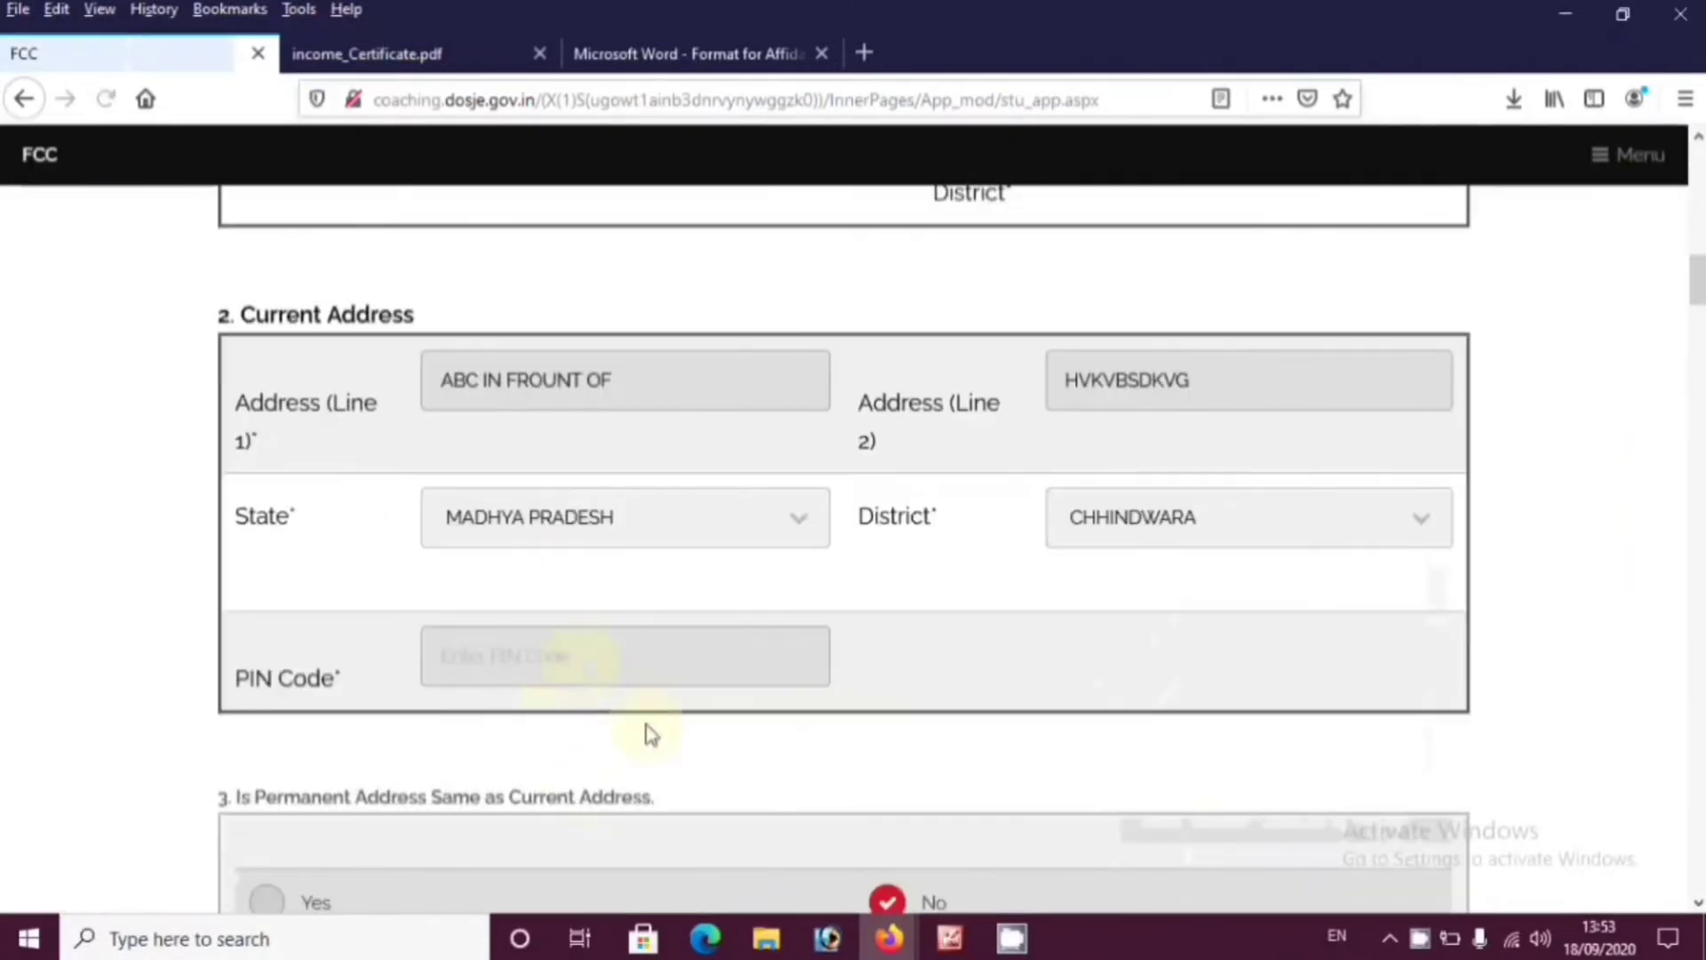
pyautogui.click(540, 640)
pyautogui.write('480')
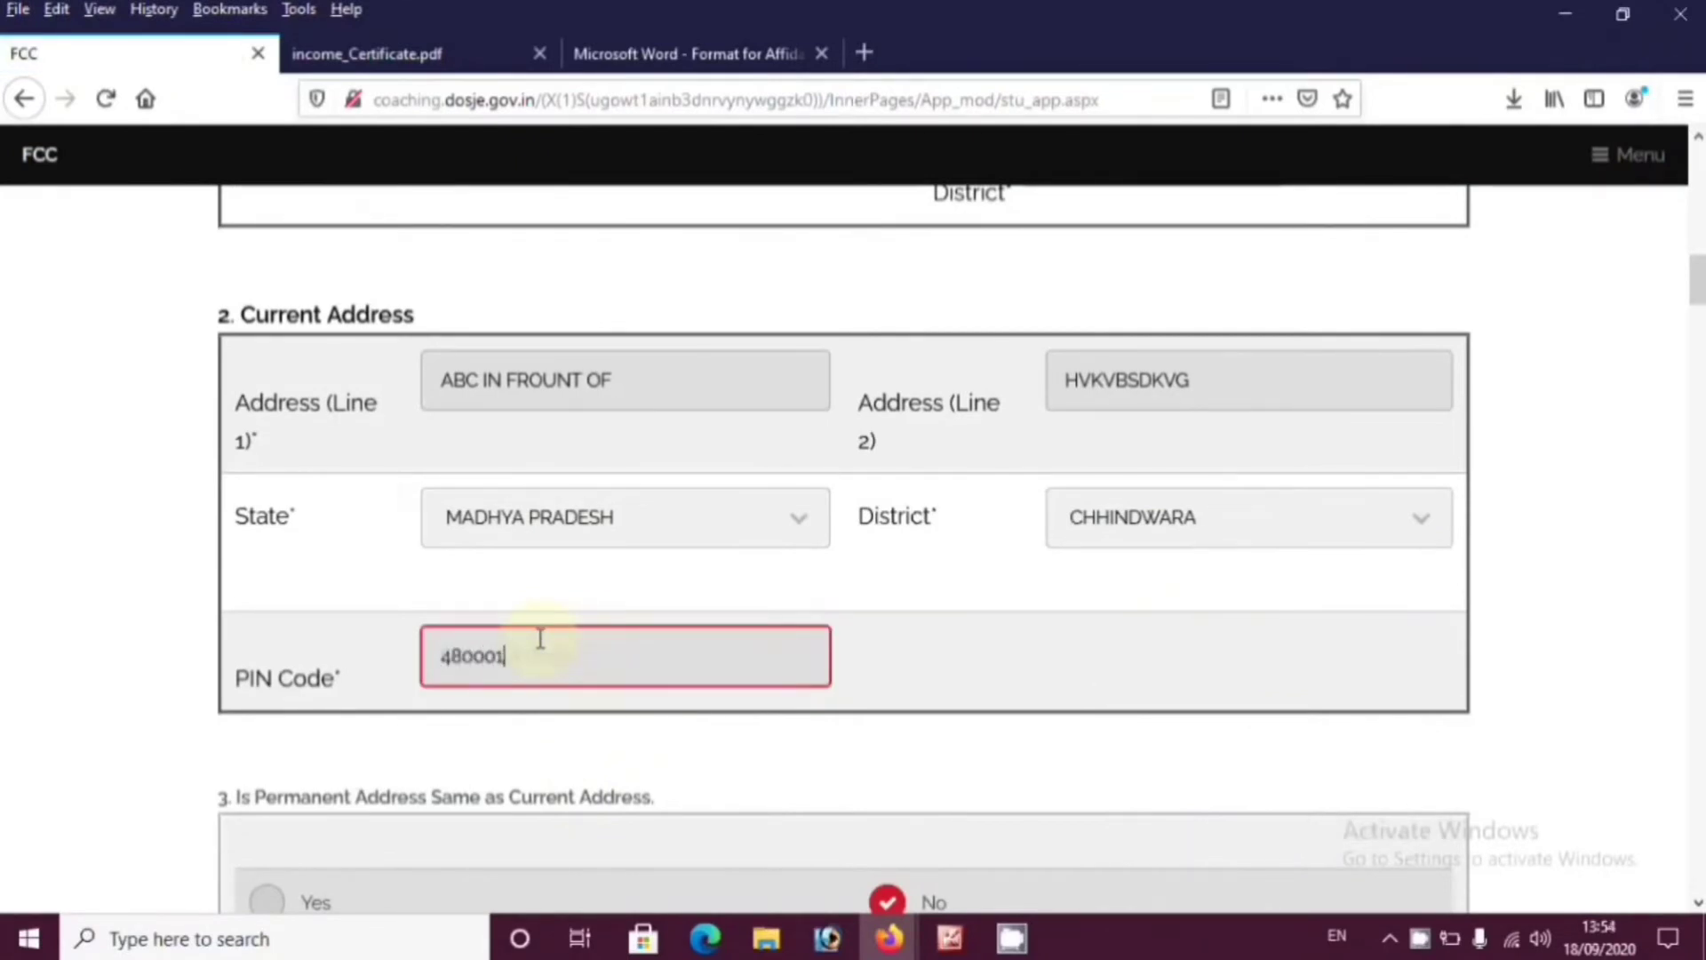
pyautogui.write('001')
pyautogui.click(1165, 712)
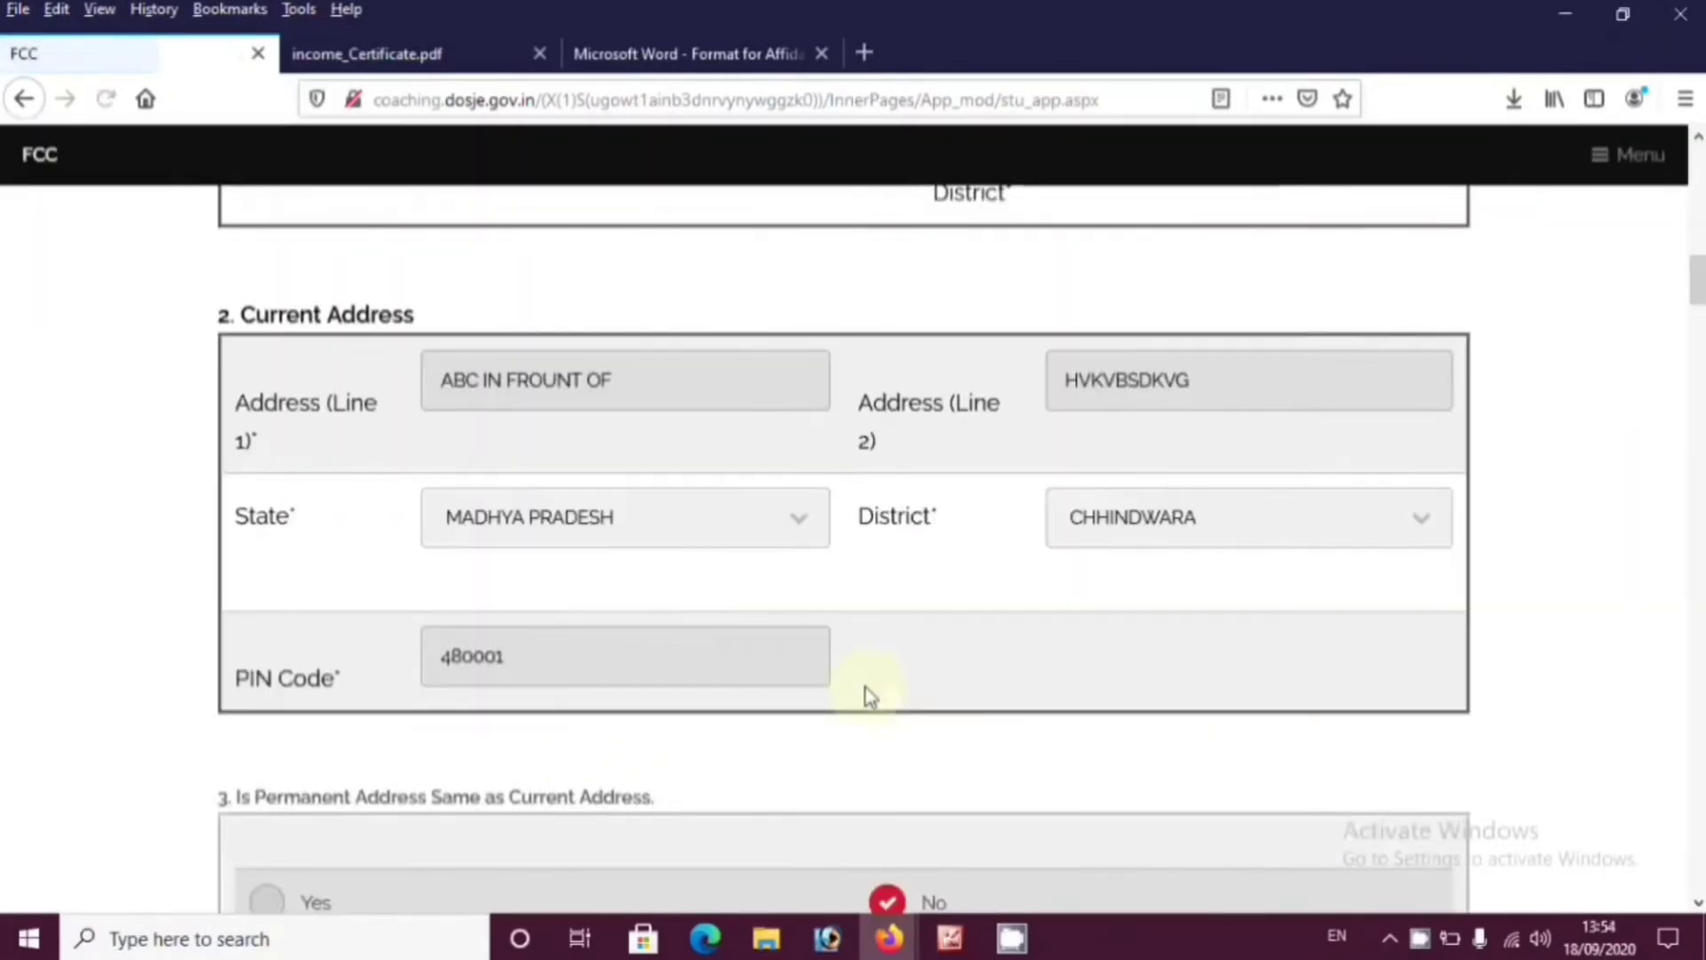
pyautogui.scroll(-4, 839, 697)
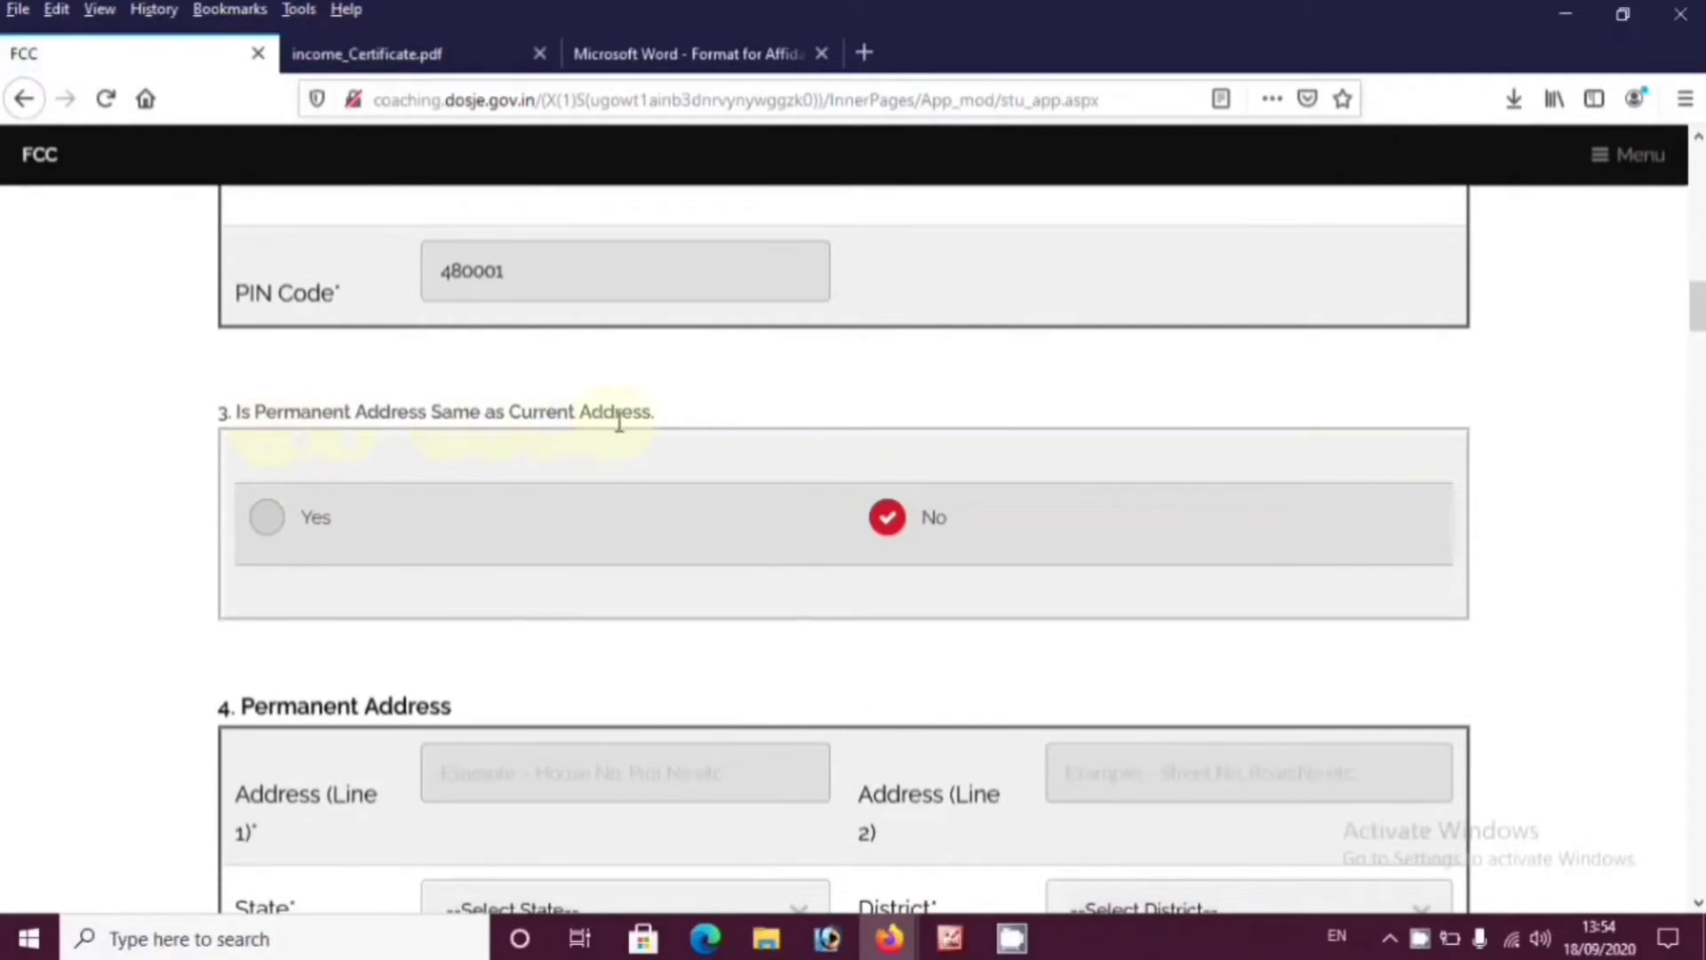
# Answer Yes to 'Is Permanent Address Same as Current Address' so the permanent address fields auto-fill
pyautogui.click(264, 530)
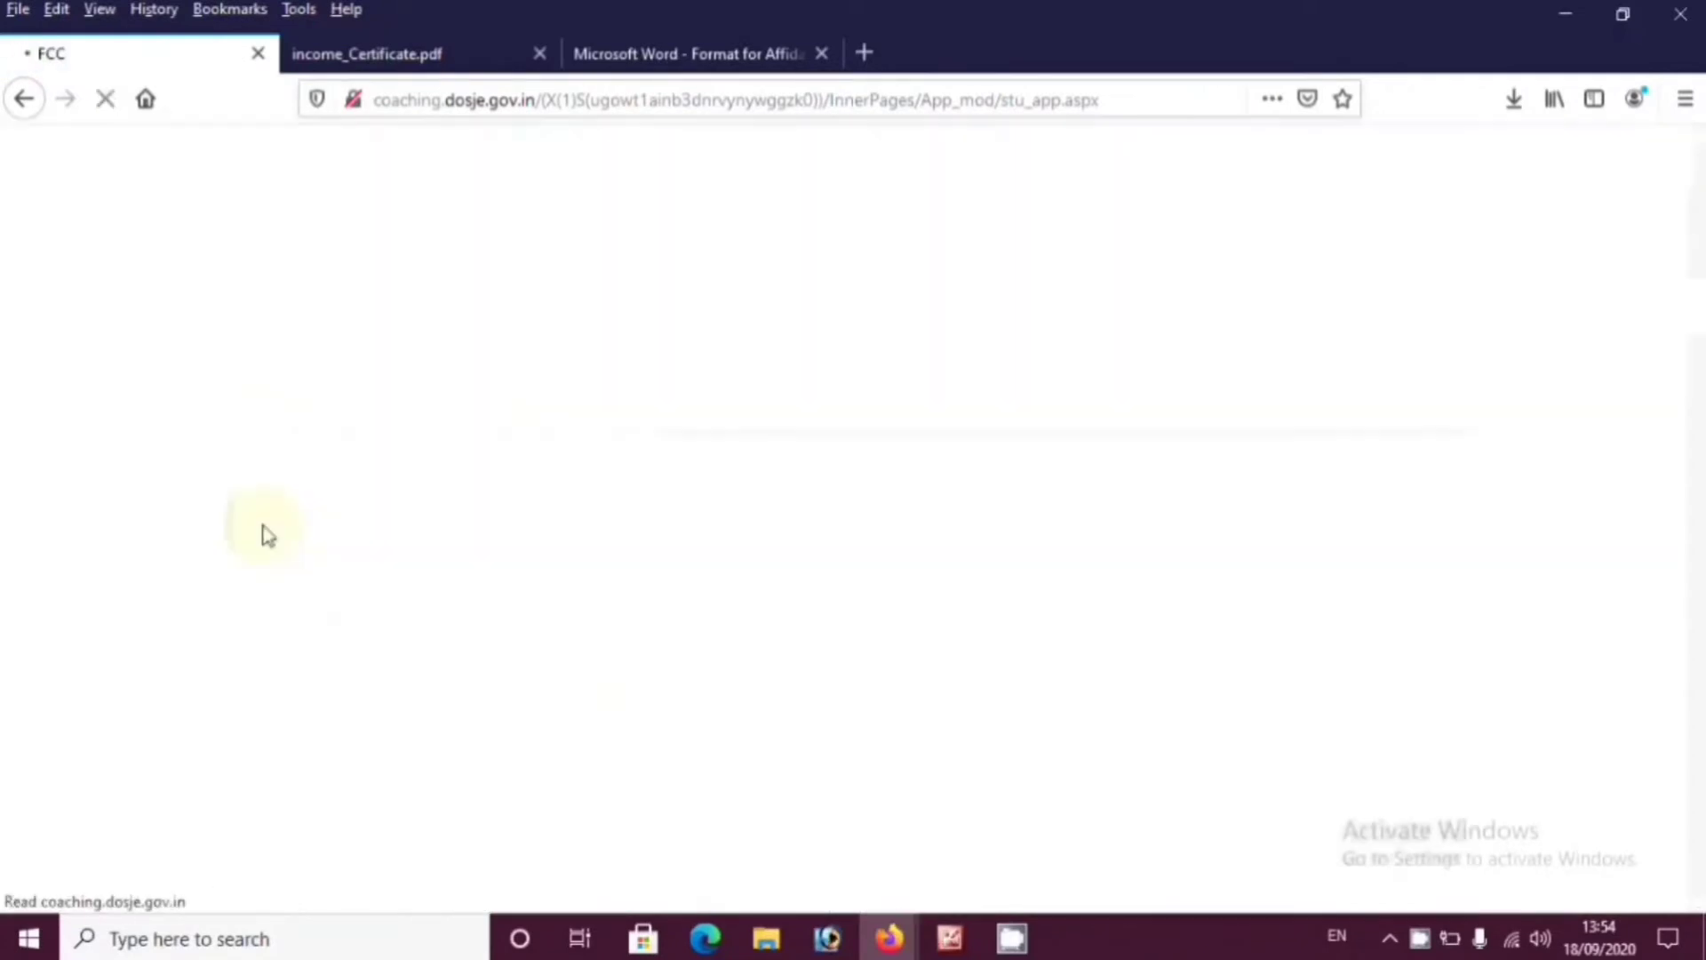
pyautogui.scroll(-3, 498, 587)
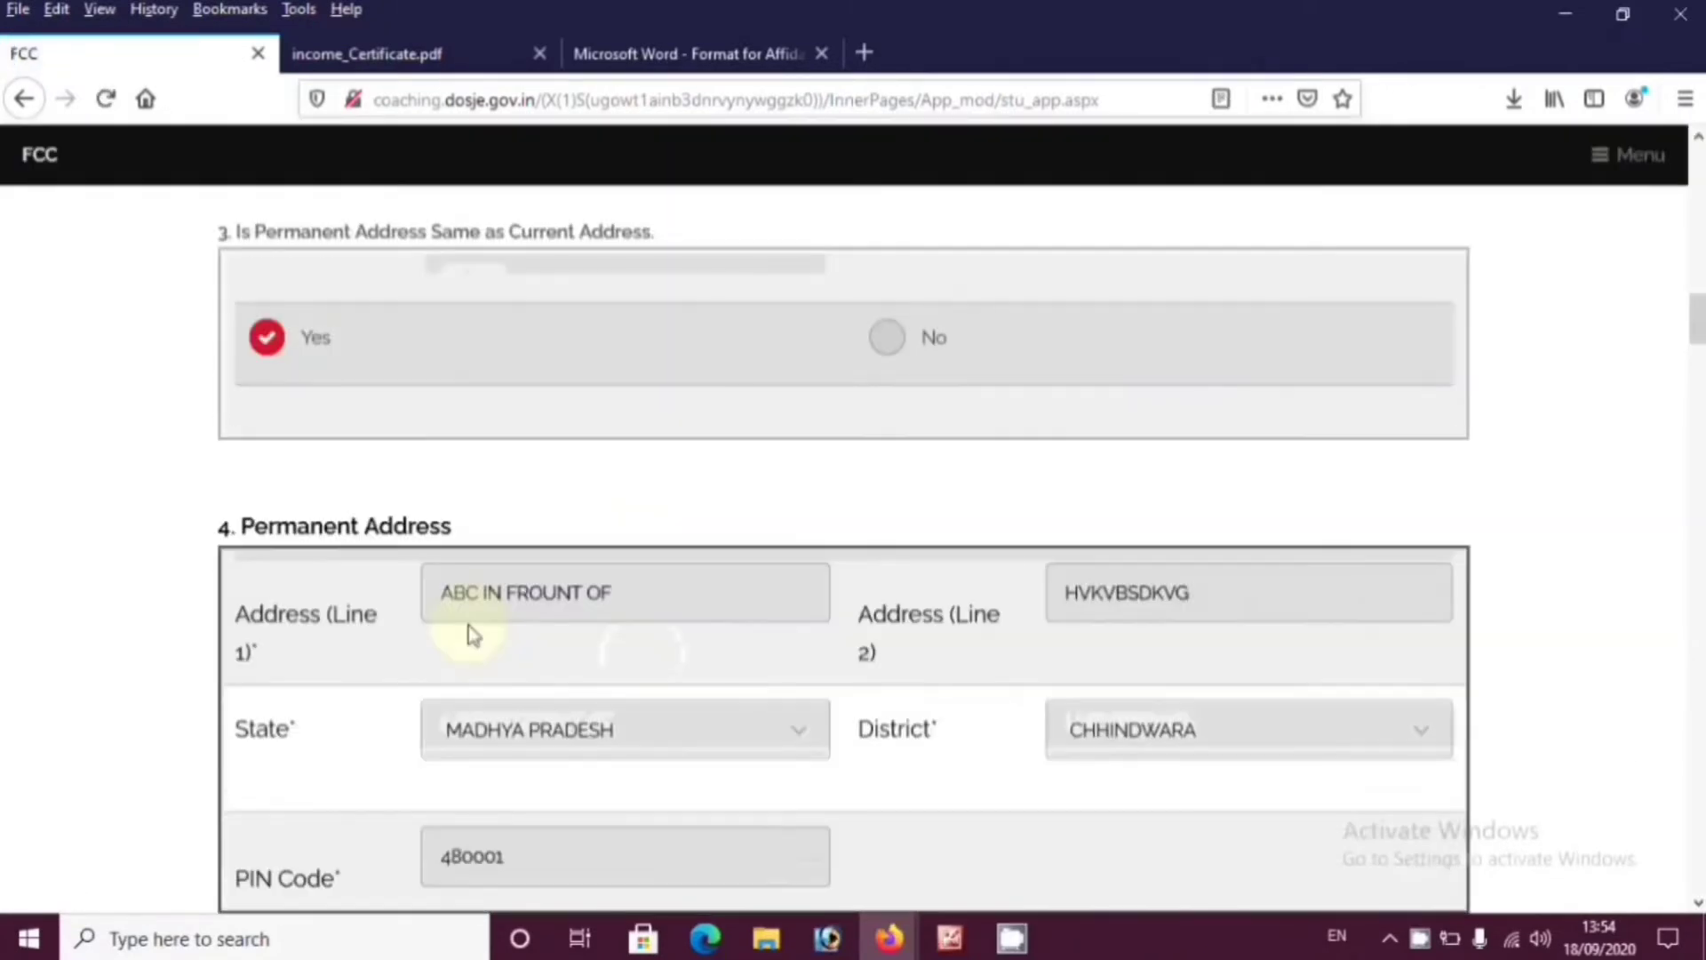
pyautogui.scroll(-6, 1369, 711)
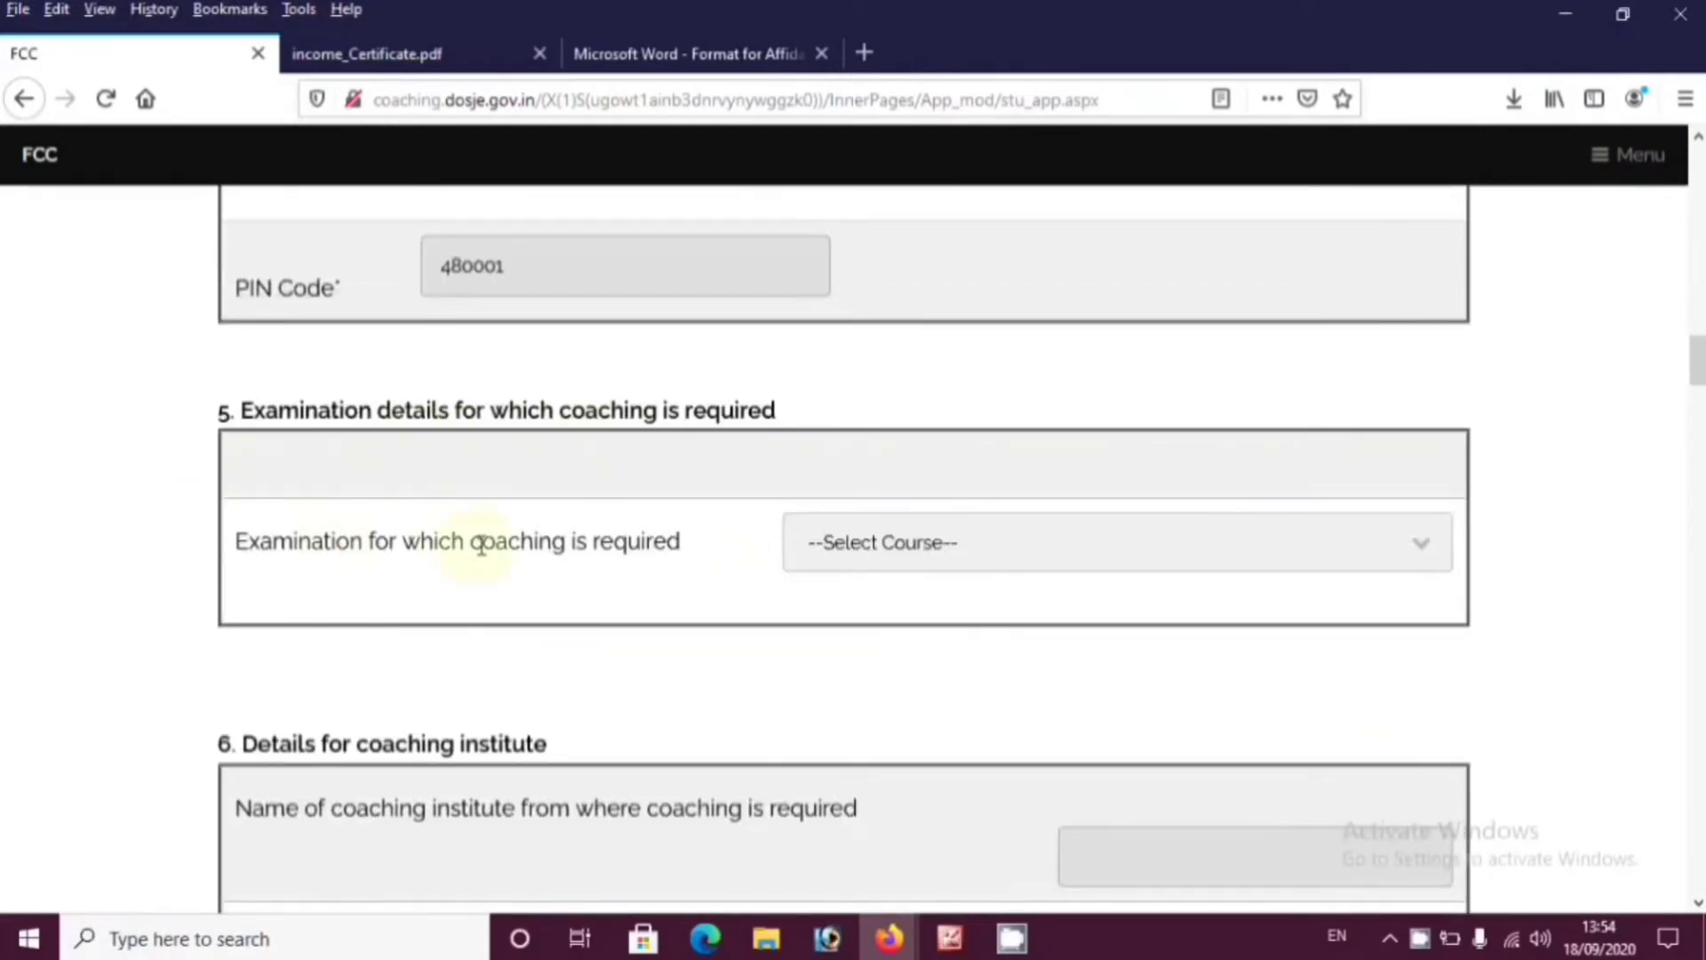
# Pick Banking Service Exam from the Select Course list in section 5
pyautogui.click(946, 545)
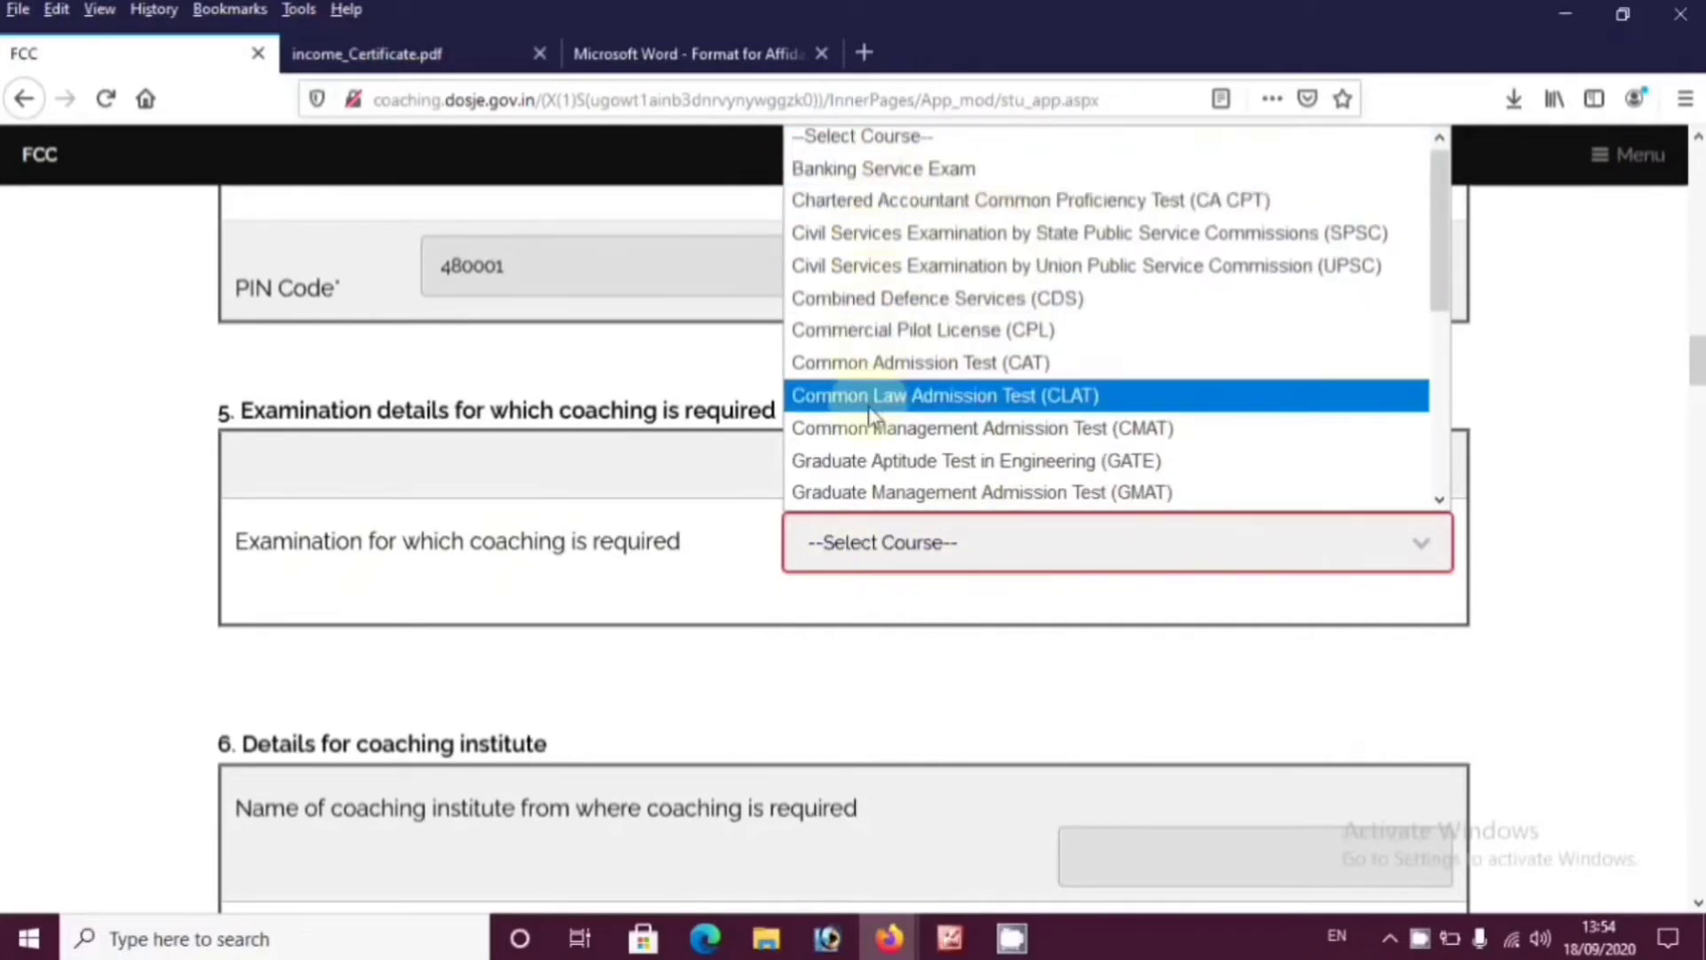
pyautogui.scroll(-2, 888, 391)
pyautogui.scroll(-2, 915, 400)
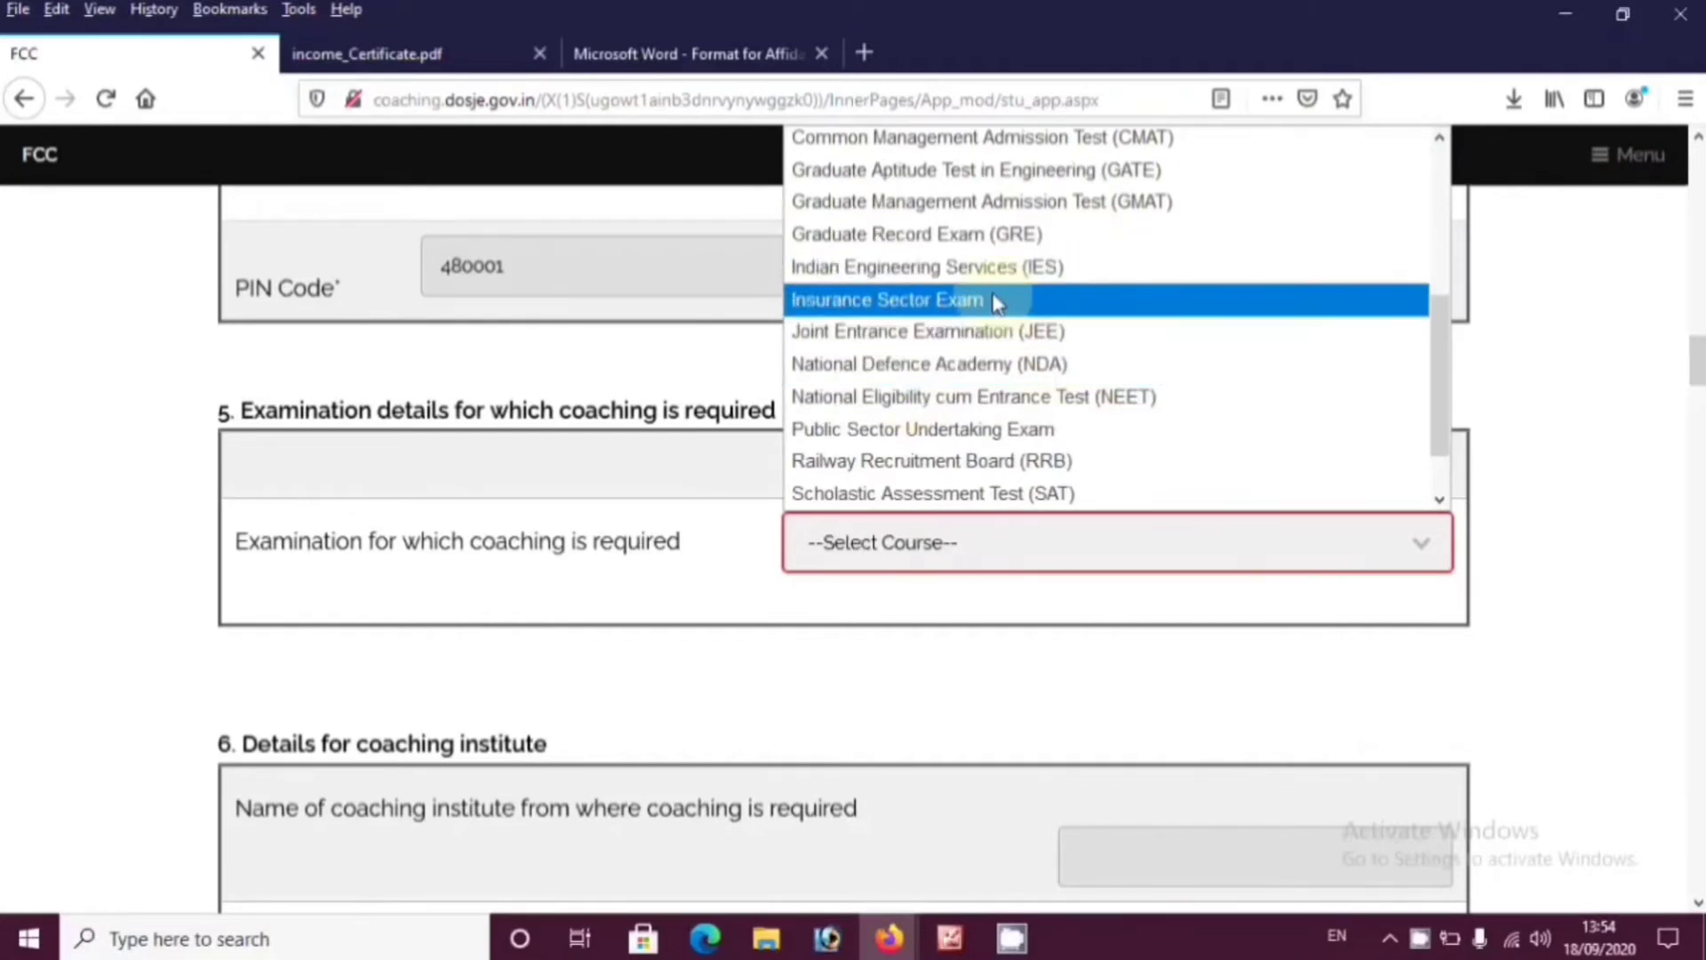
pyautogui.scroll(-1, 967, 351)
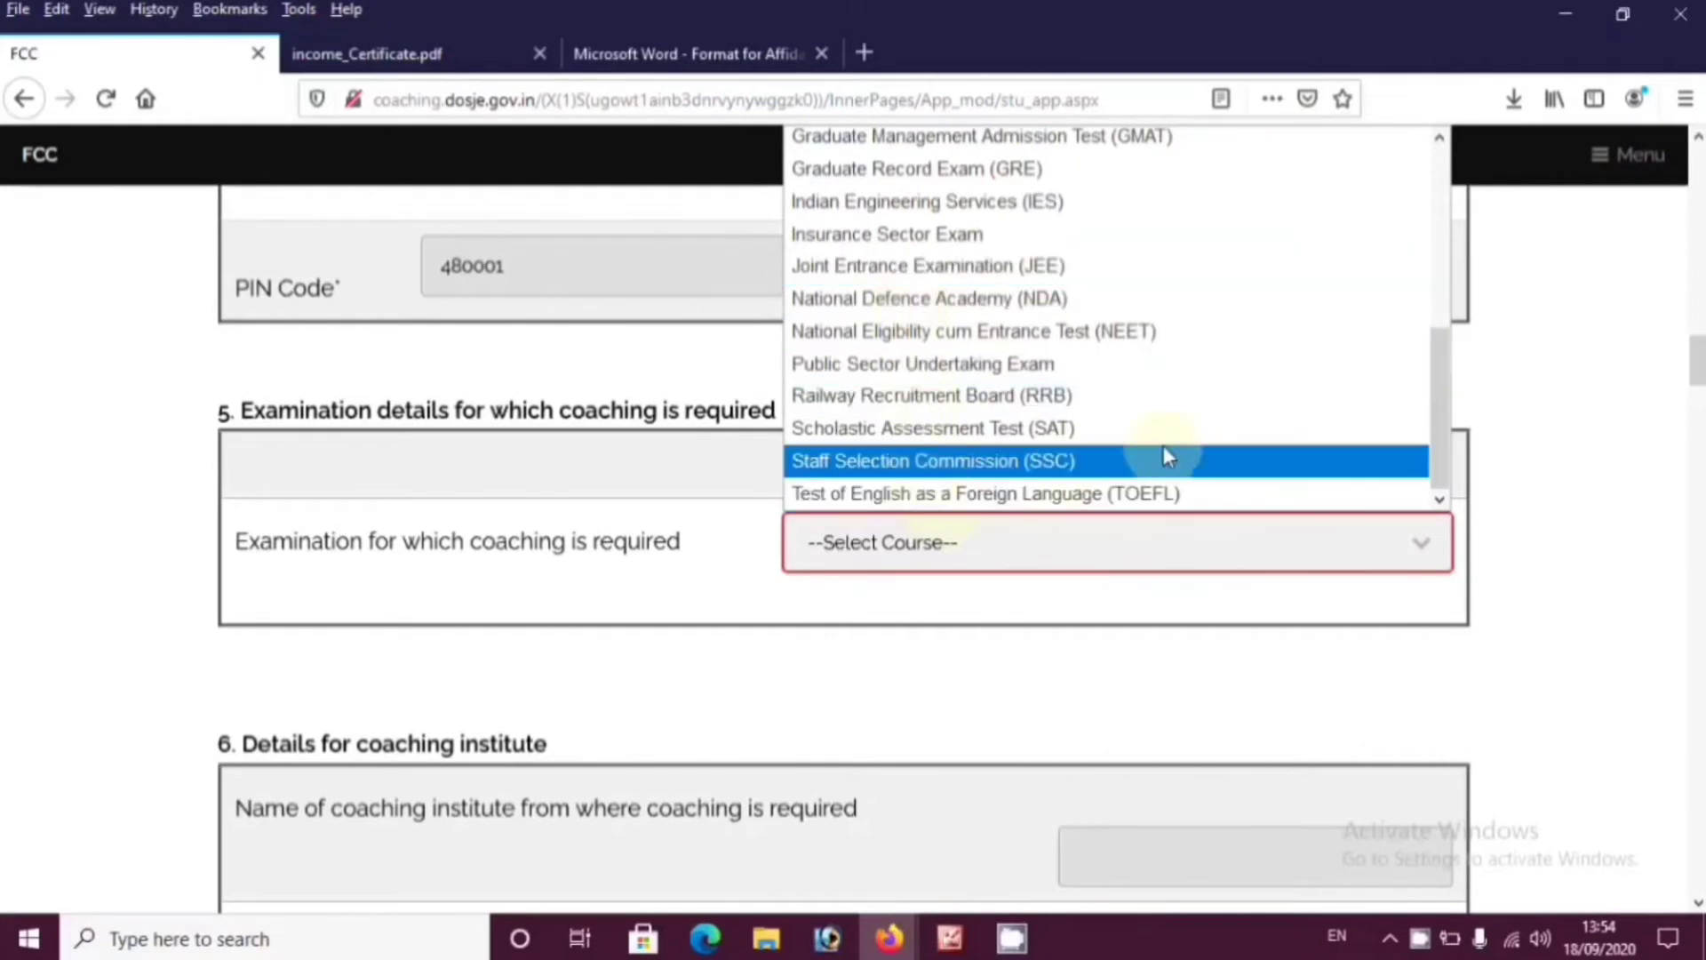
pyautogui.click(1022, 582)
pyautogui.click(858, 544)
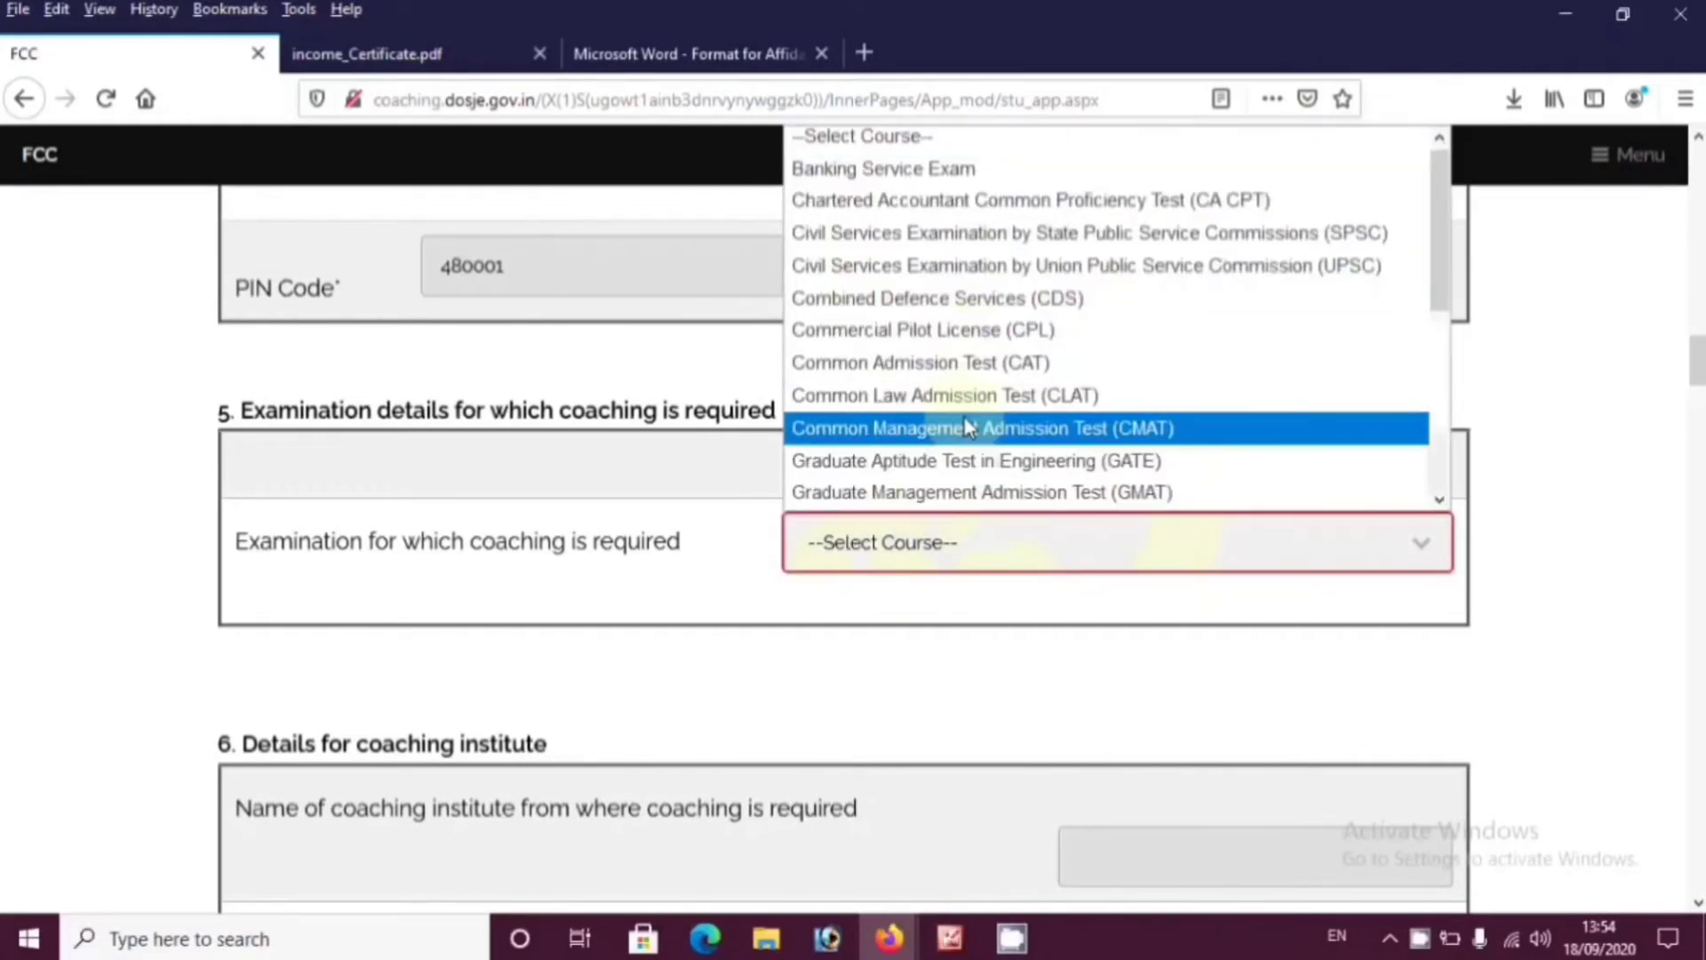
pyautogui.click(937, 171)
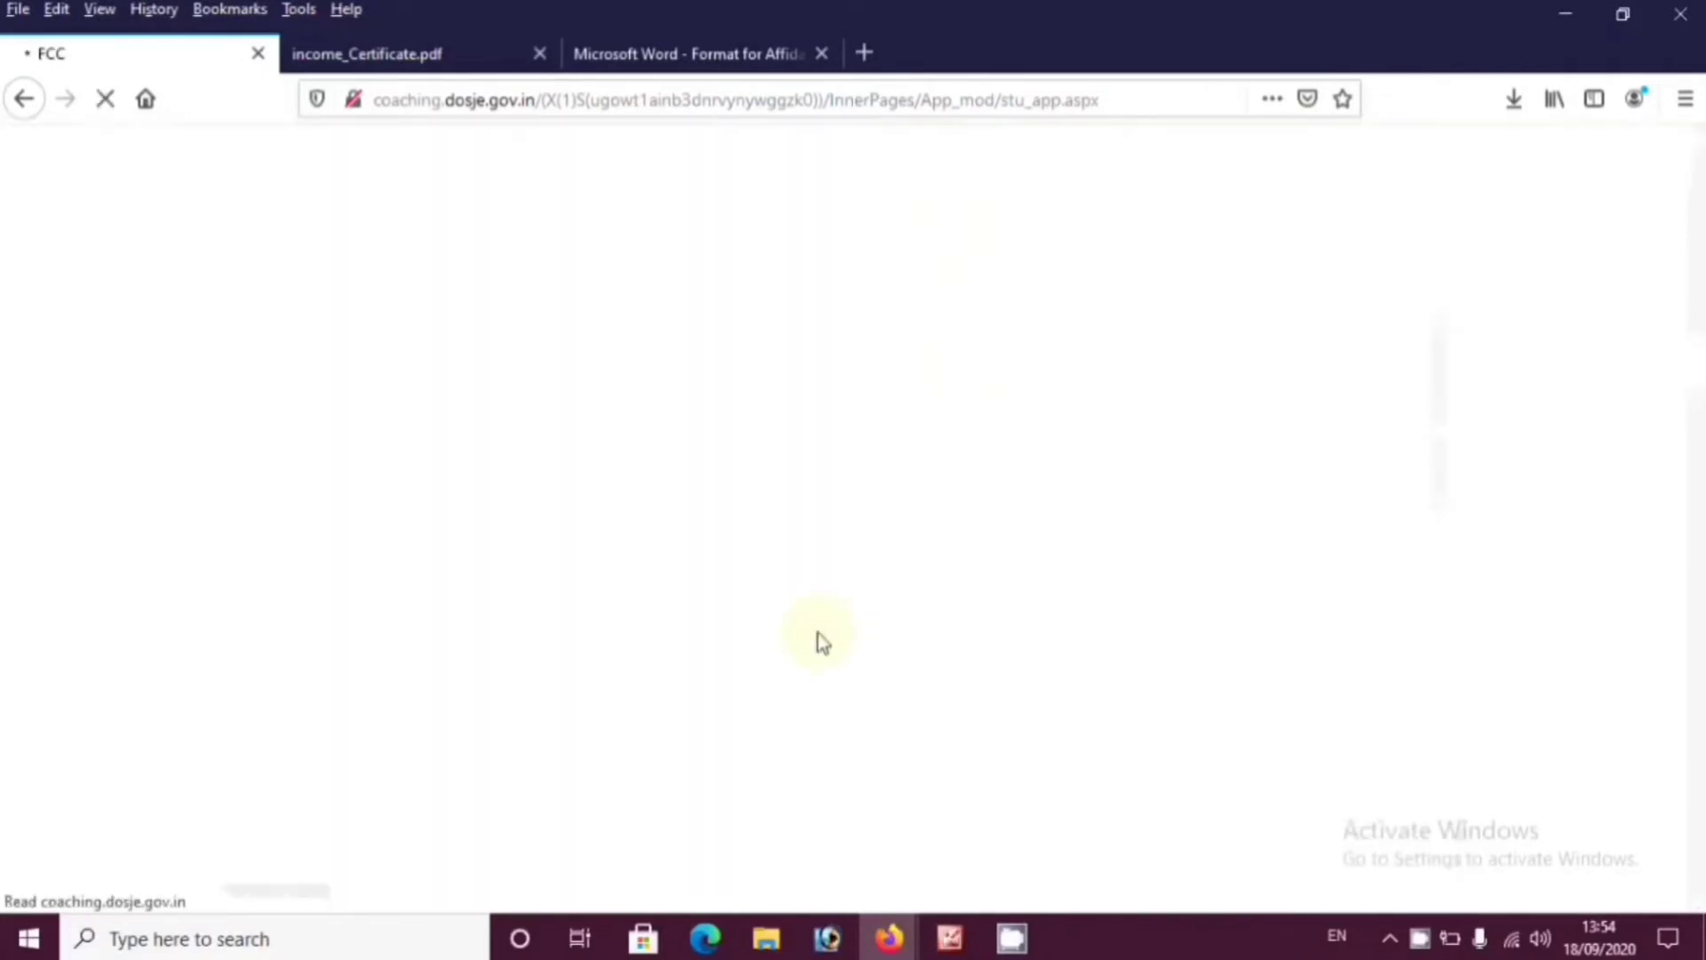
pyautogui.scroll(-5, 1047, 545)
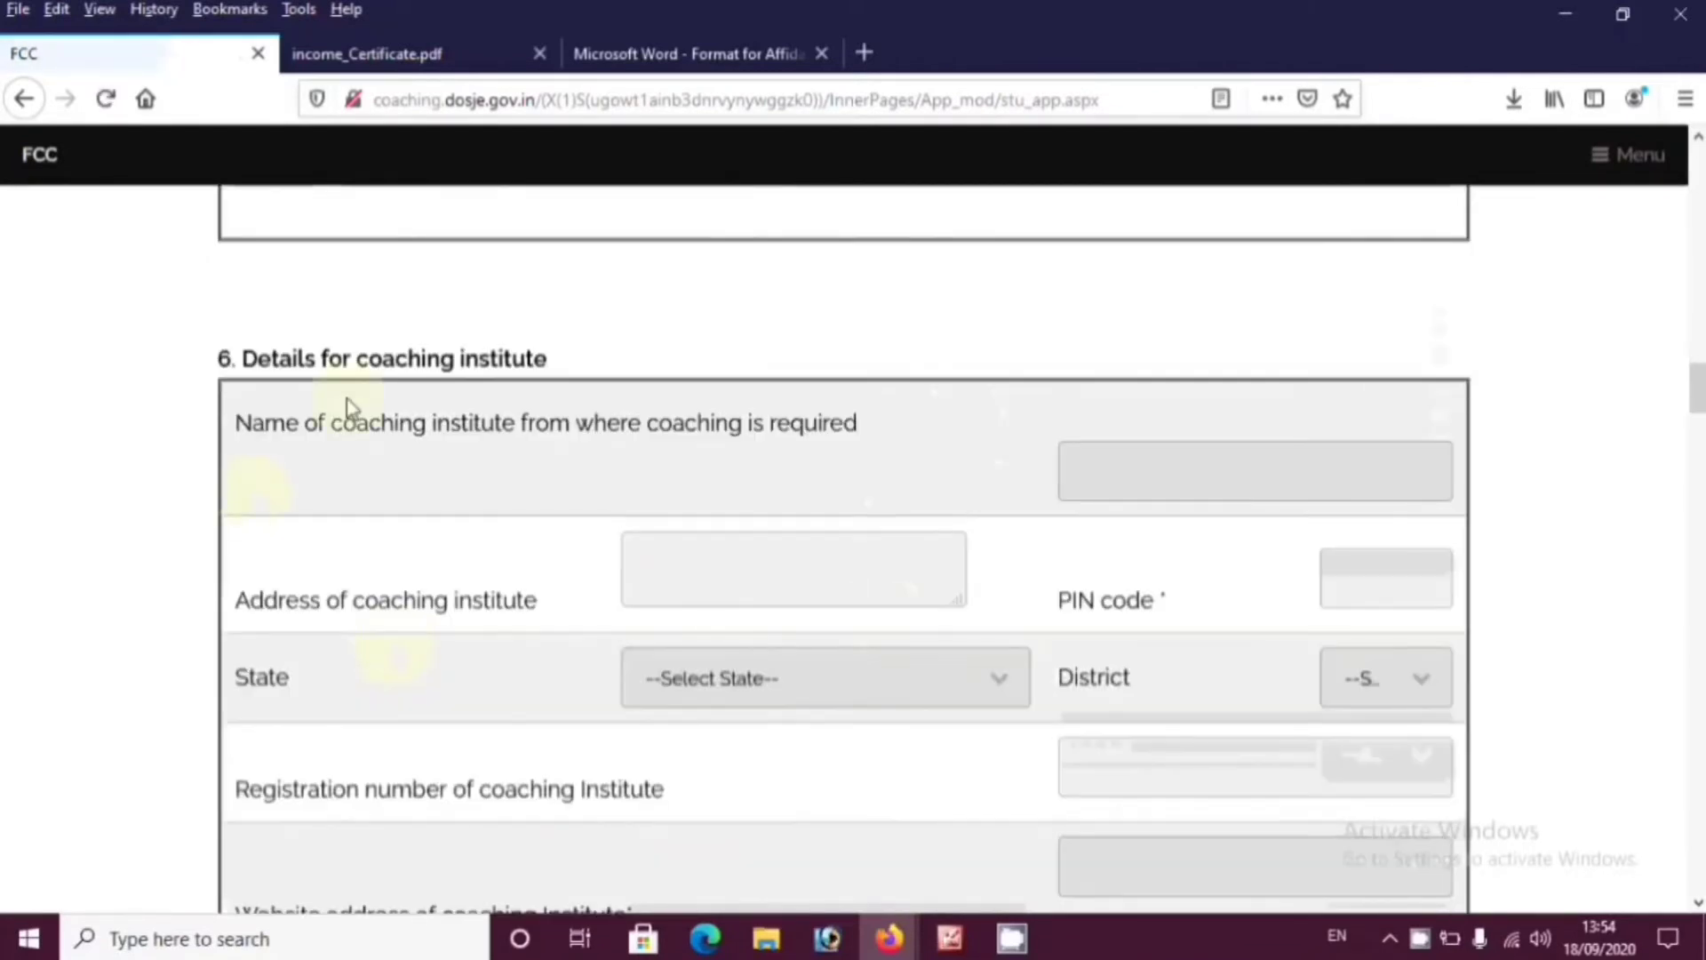
# Enter the institute's address Chhindwara and PIN code, with state Madhya Pradesh and district Chhindwara
pyautogui.click(1264, 453)
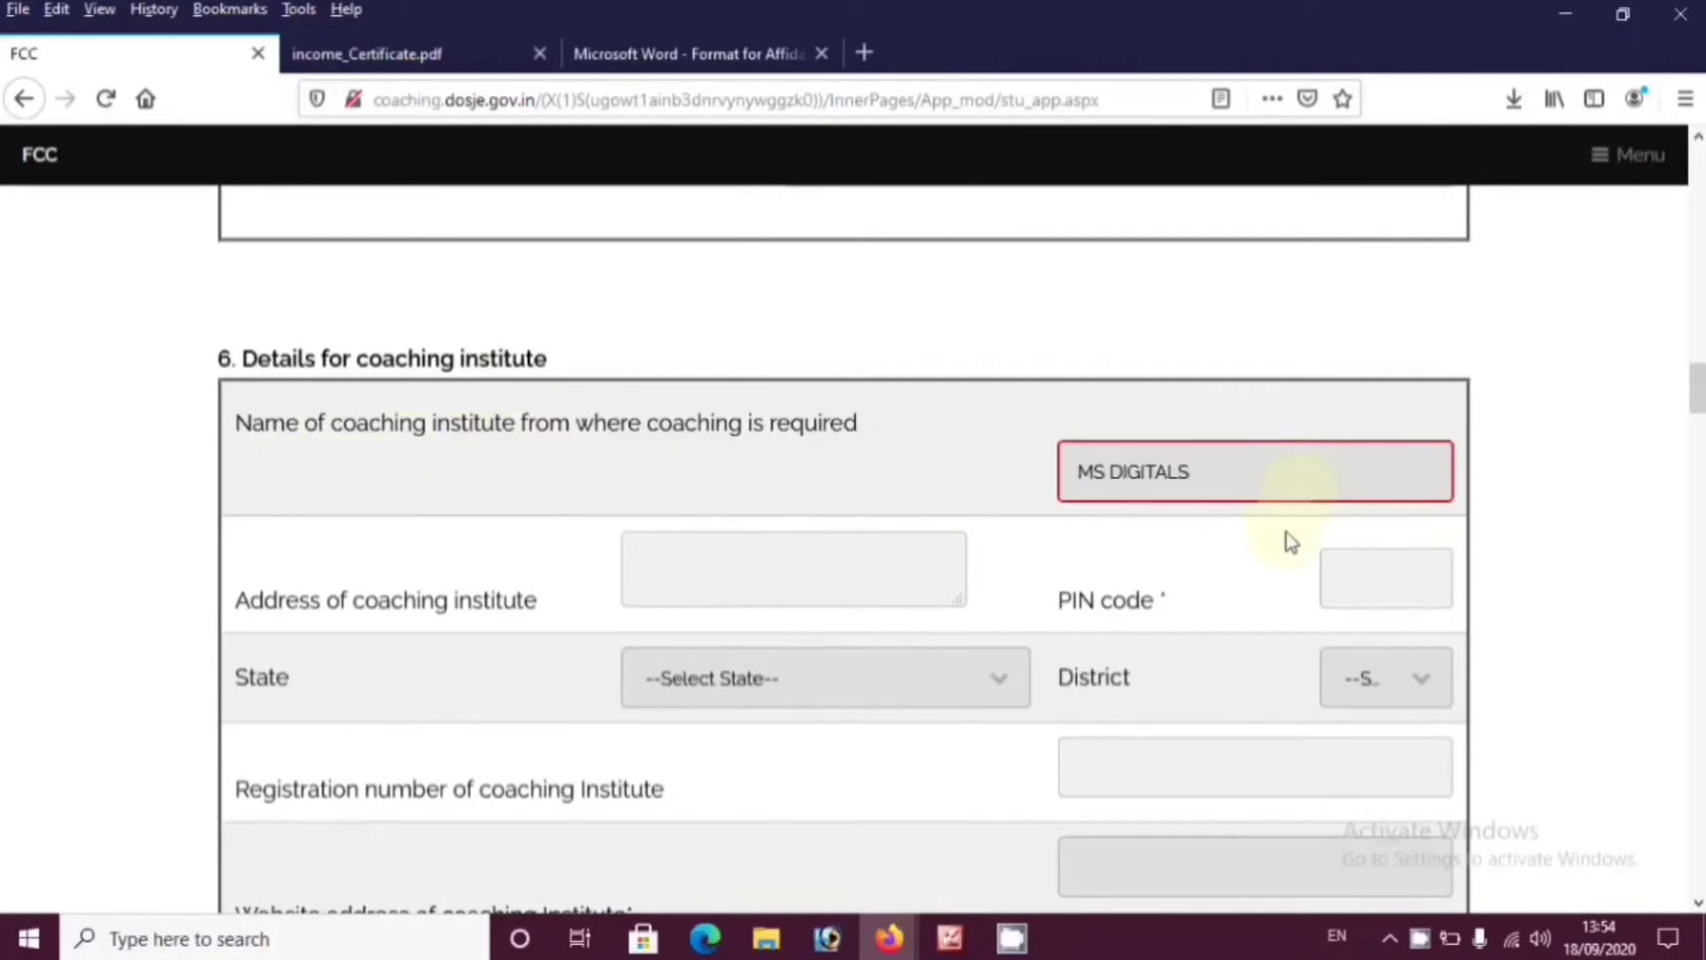
pyautogui.scroll(-6, 1290, 542)
pyautogui.moveTo(1696, 476); pyautogui.dragTo(1697, 425)
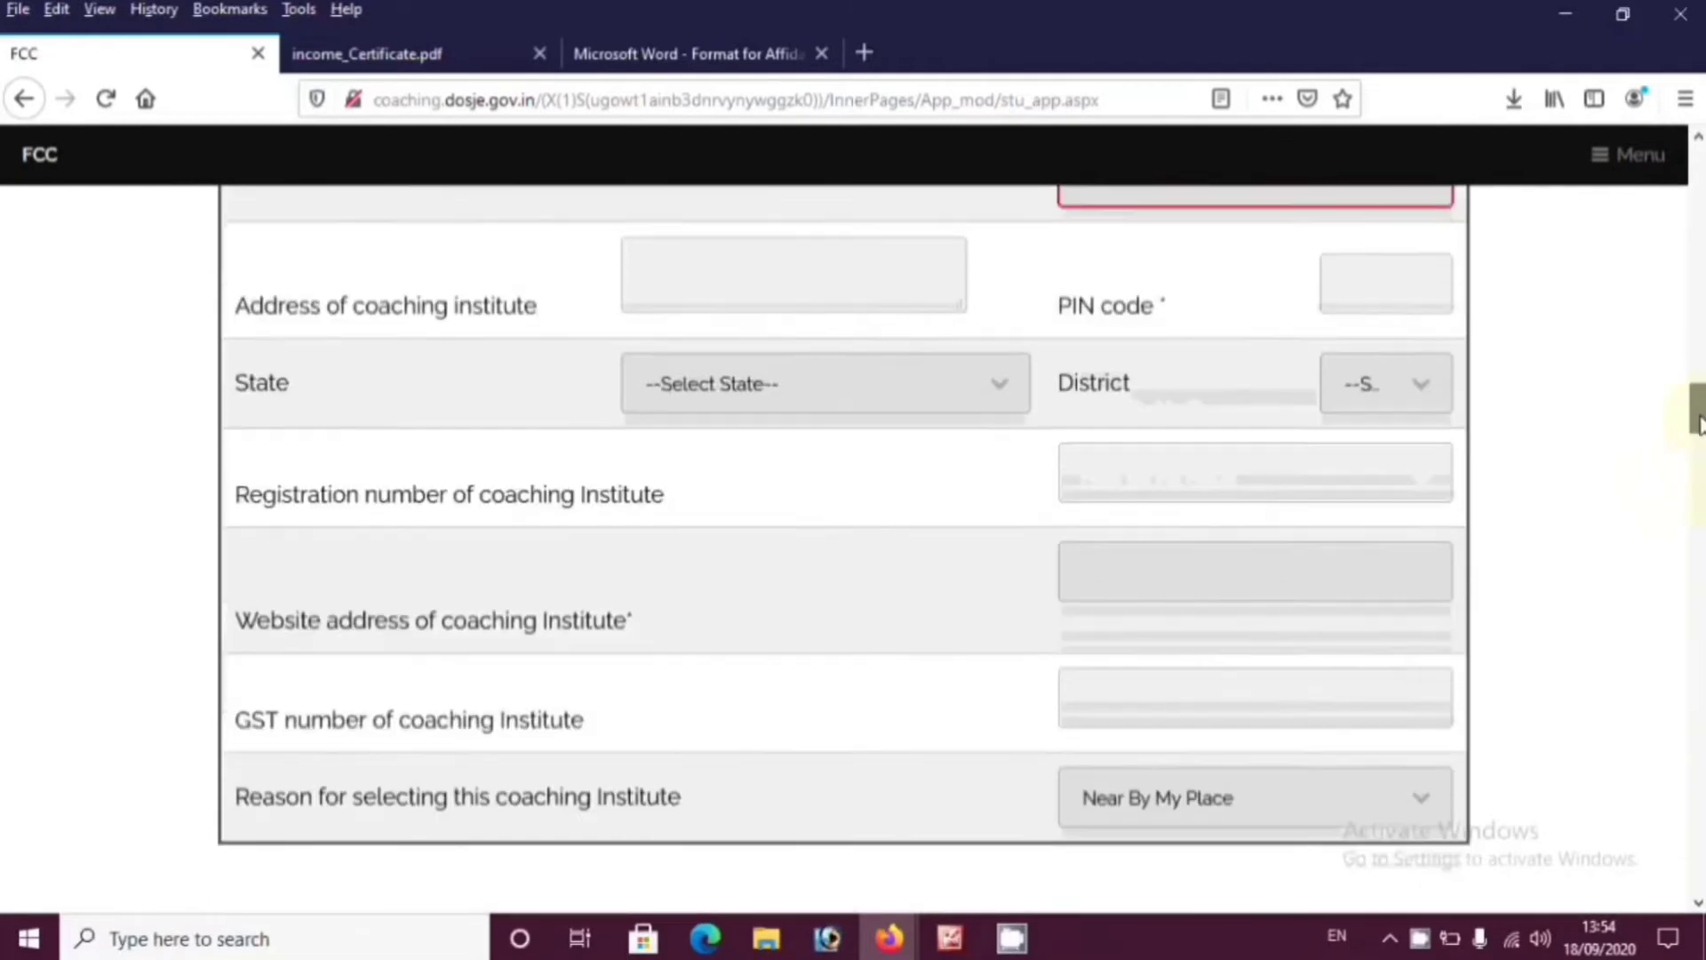
pyautogui.scroll(2, 861, 421)
pyautogui.click(809, 417)
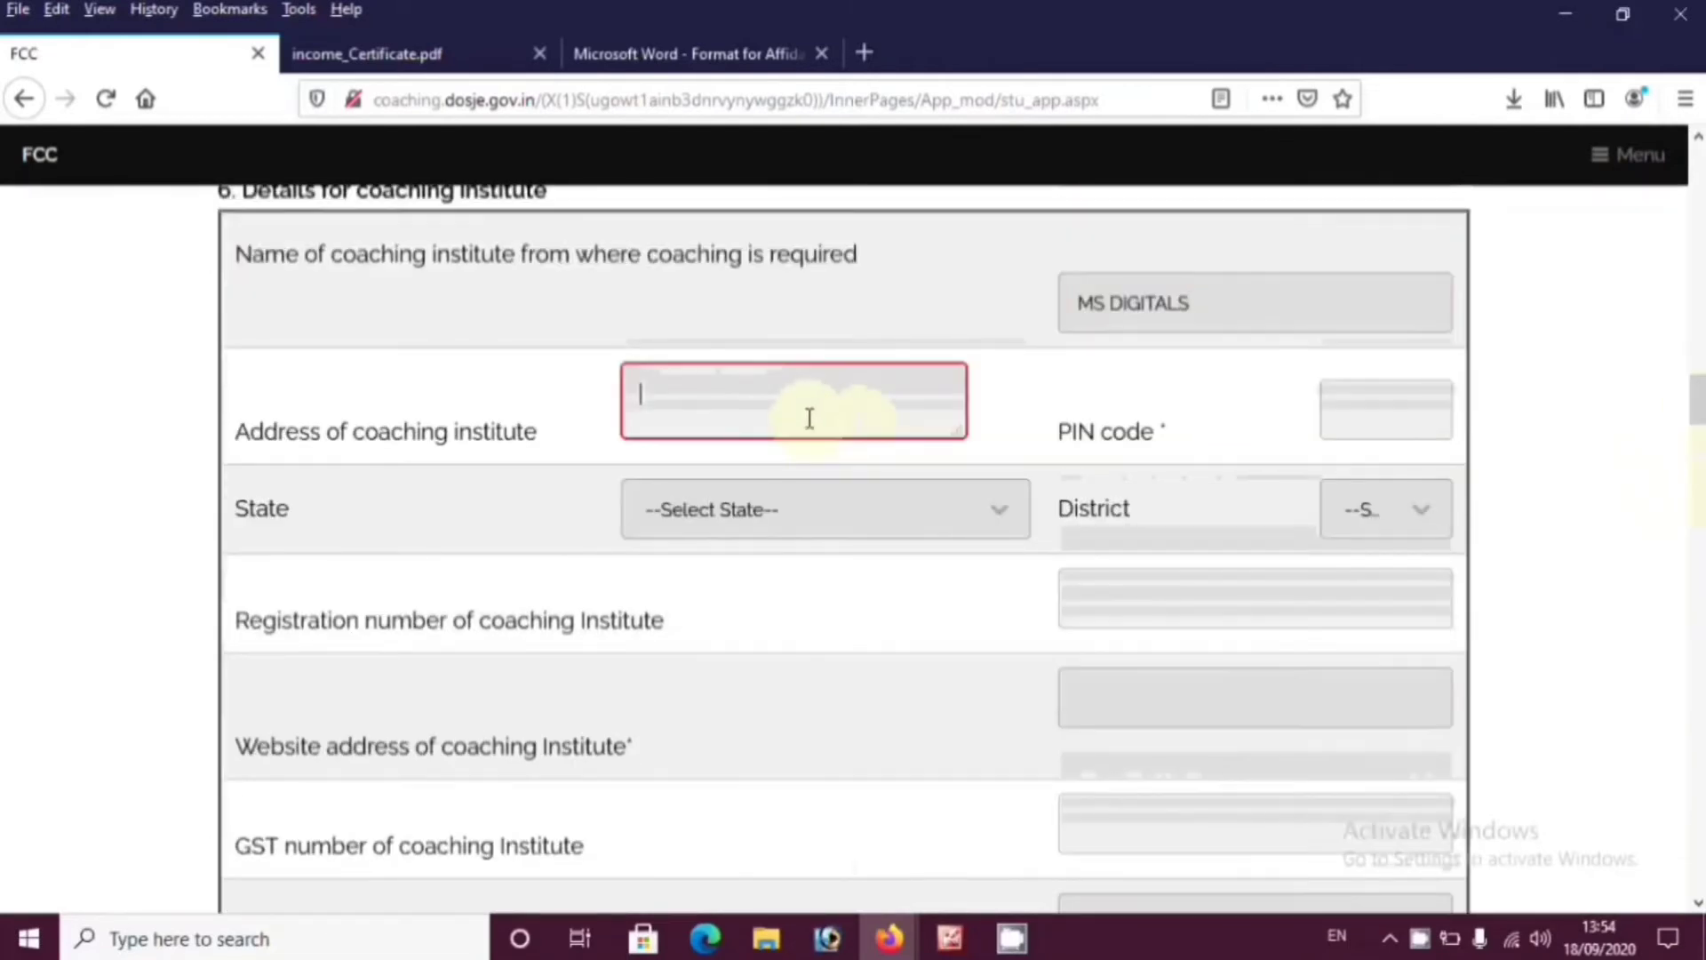
pyautogui.write('CHH')
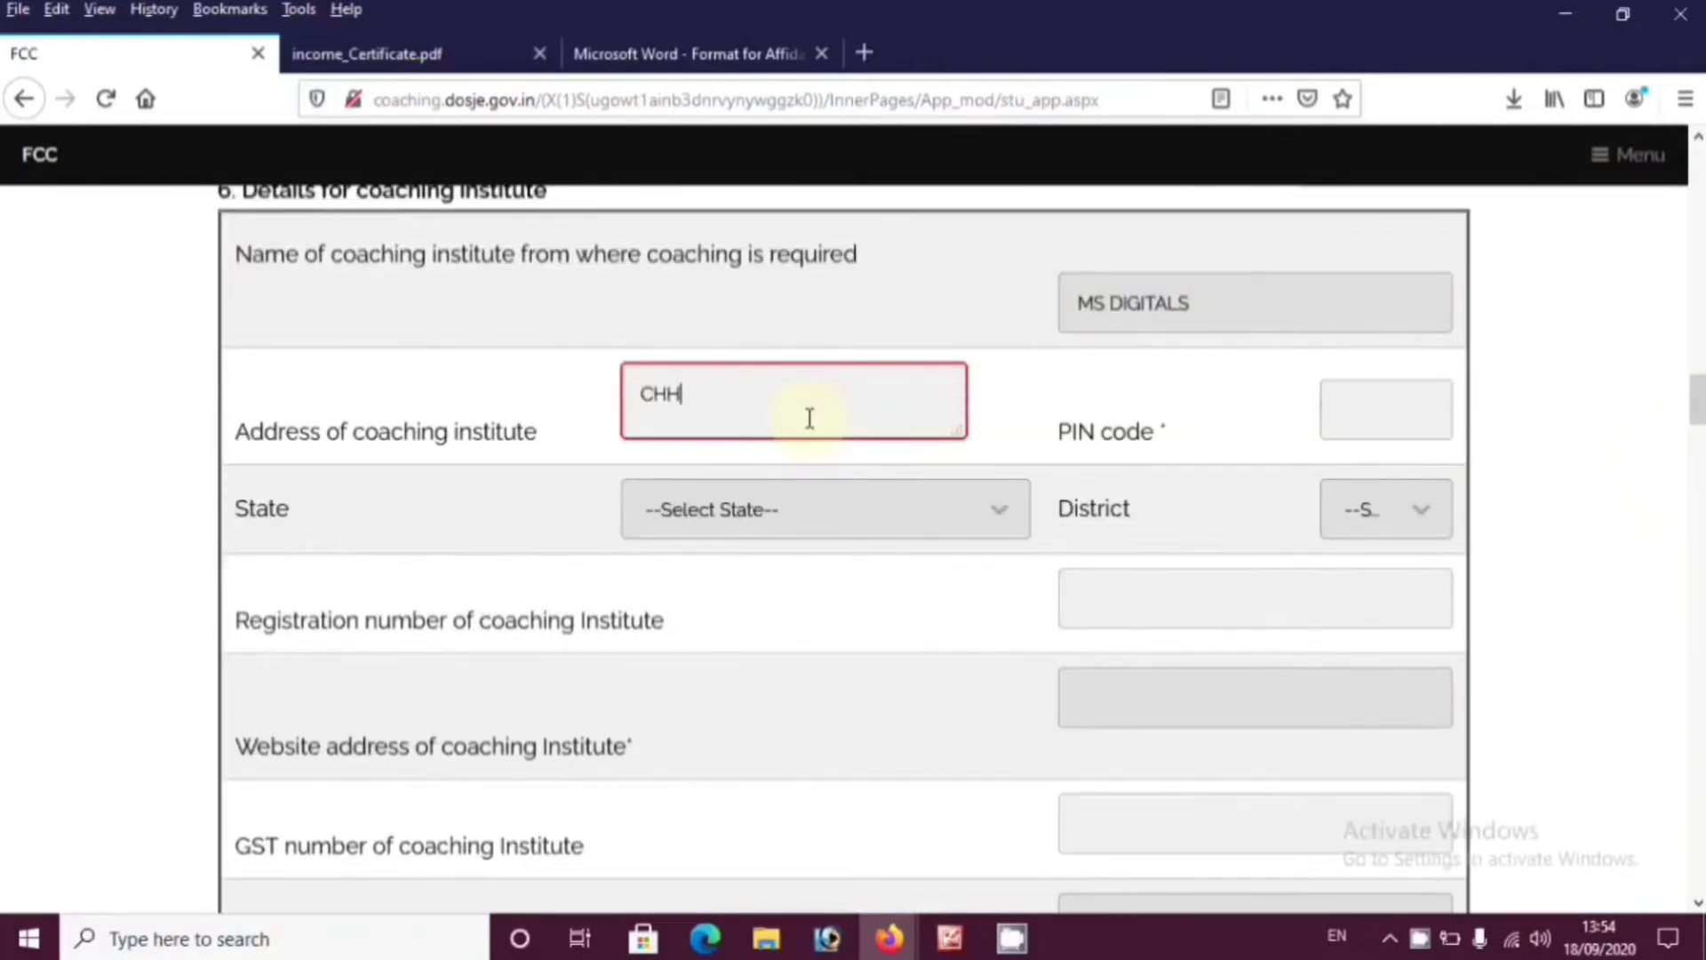
pyautogui.write('INDWARA')
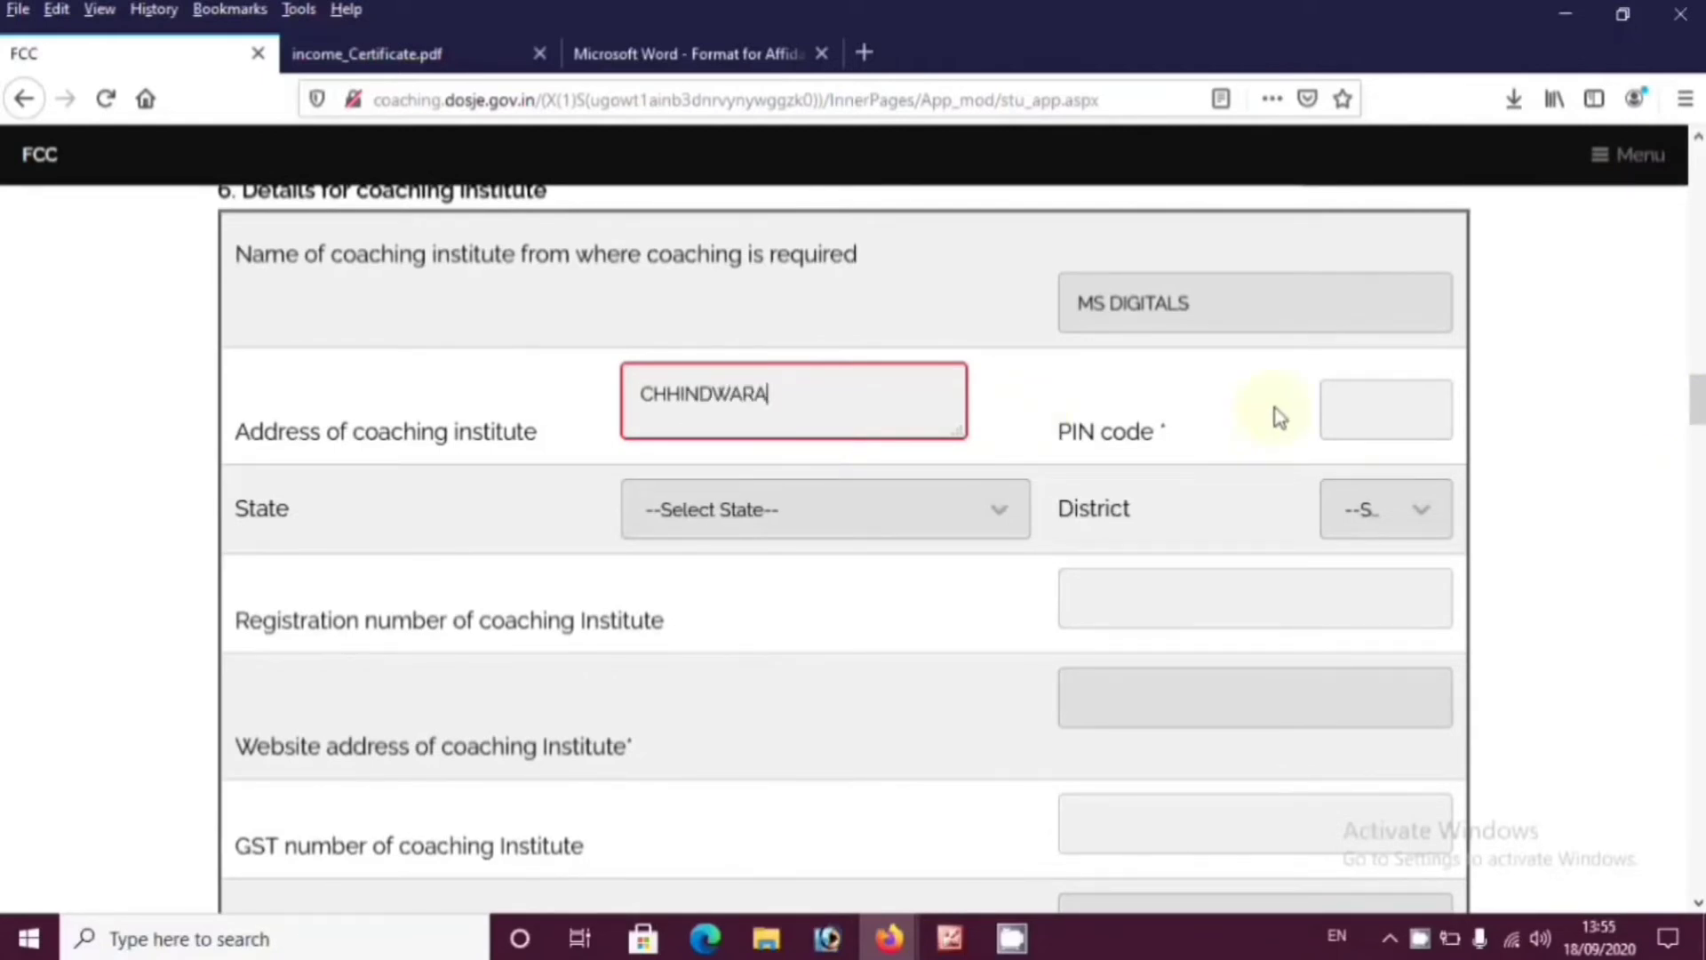
pyautogui.click(1328, 411)
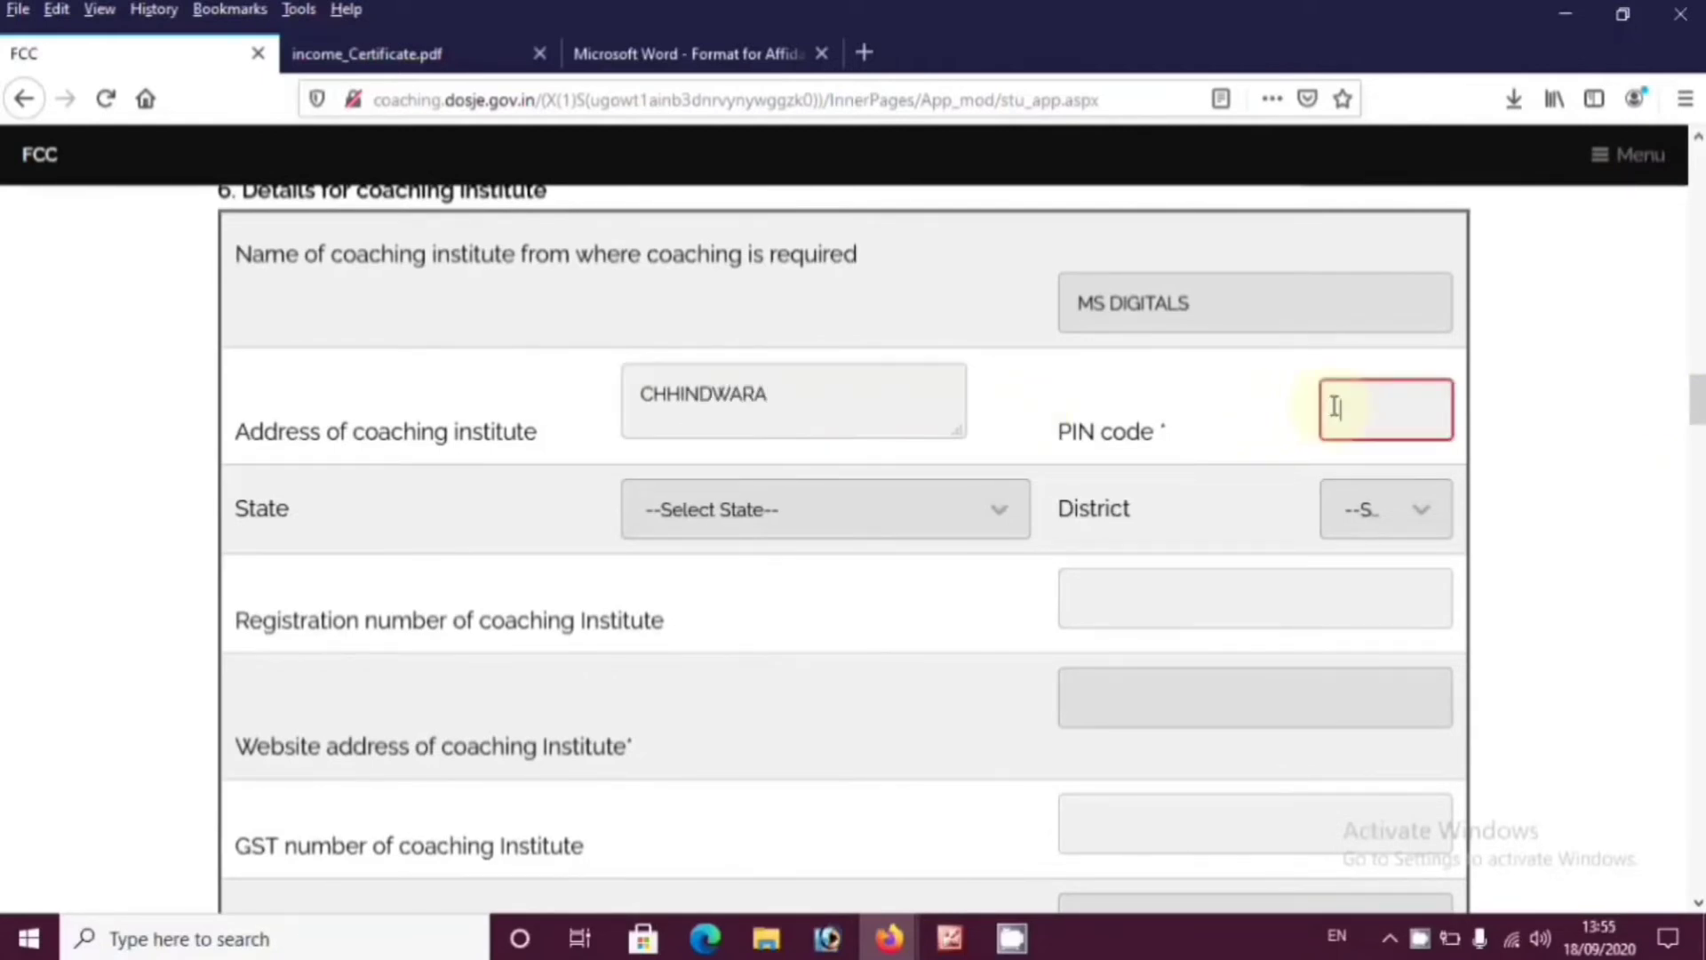
pyautogui.write('480001')
pyautogui.click(932, 531)
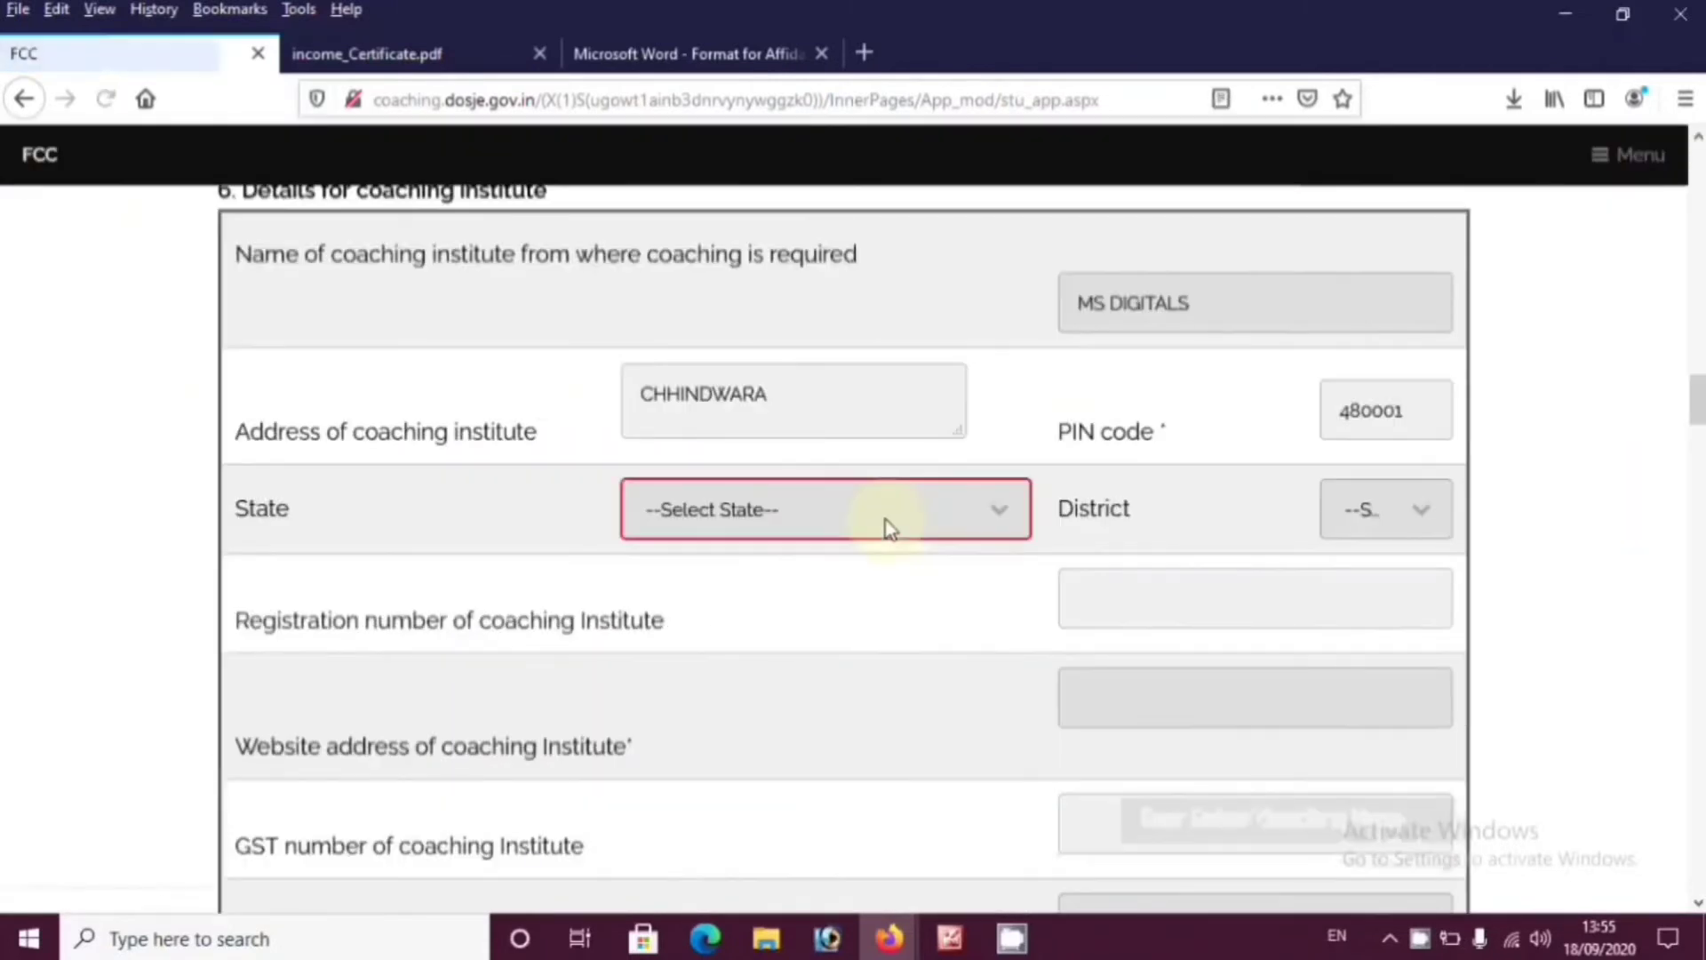
pyautogui.click(889, 529)
pyautogui.scroll(-1, 845, 780)
pyautogui.click(811, 784)
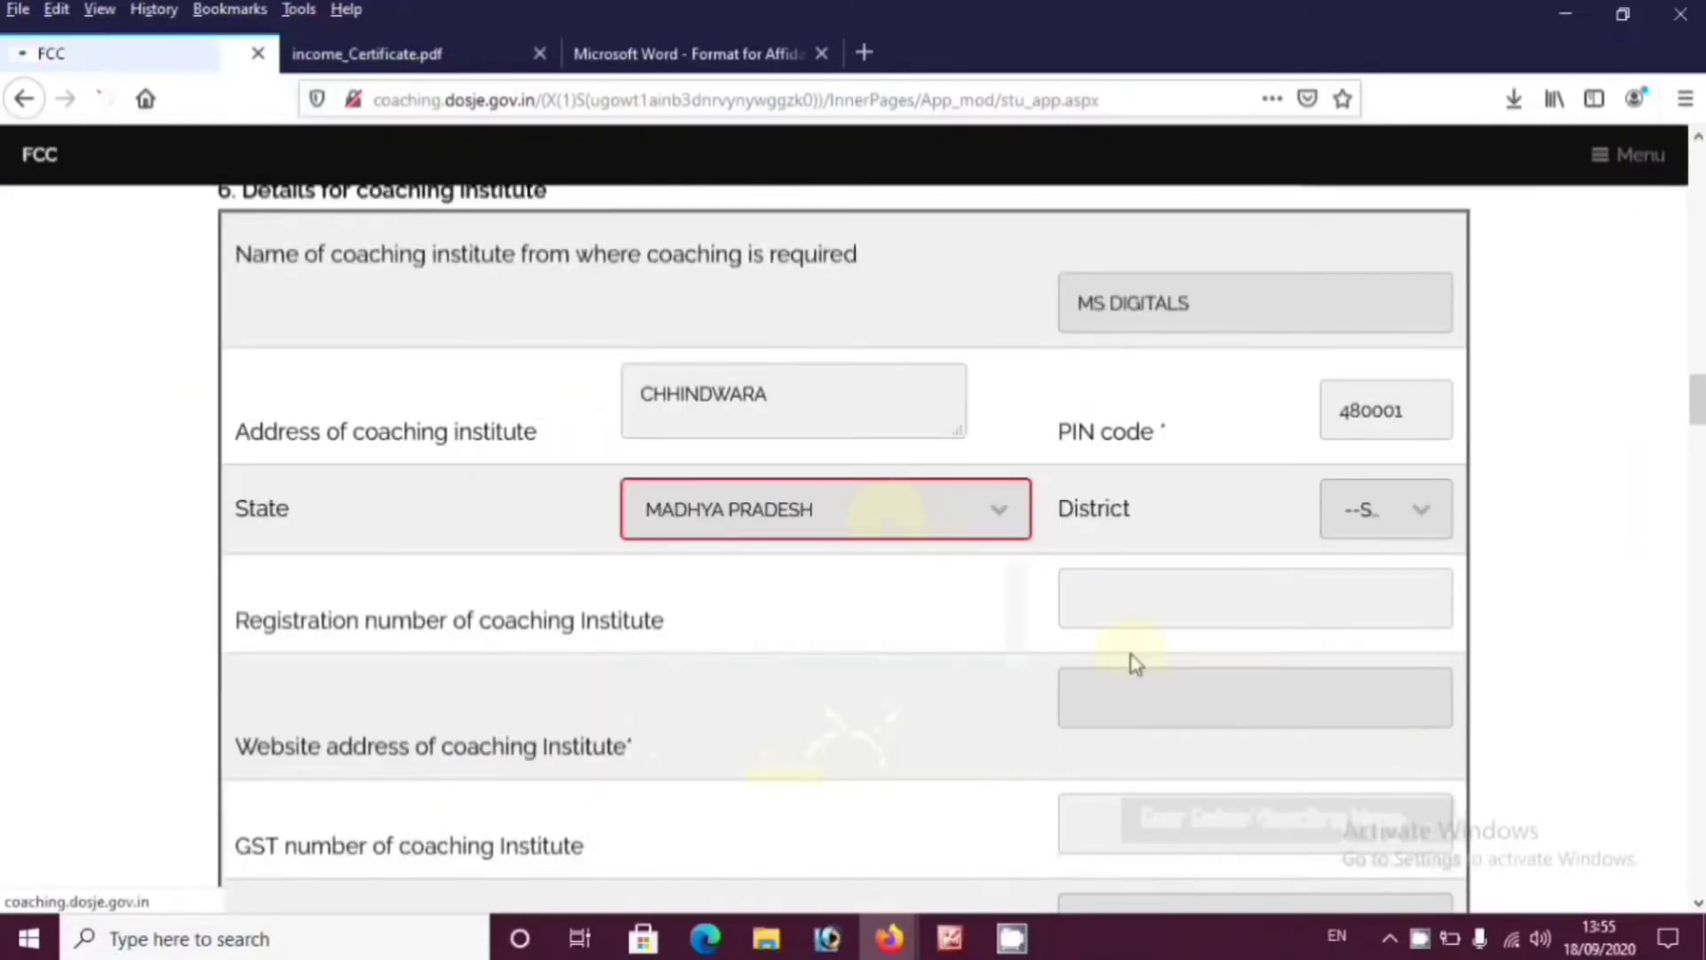
pyautogui.click(1383, 532)
pyautogui.scroll(-1, 1400, 728)
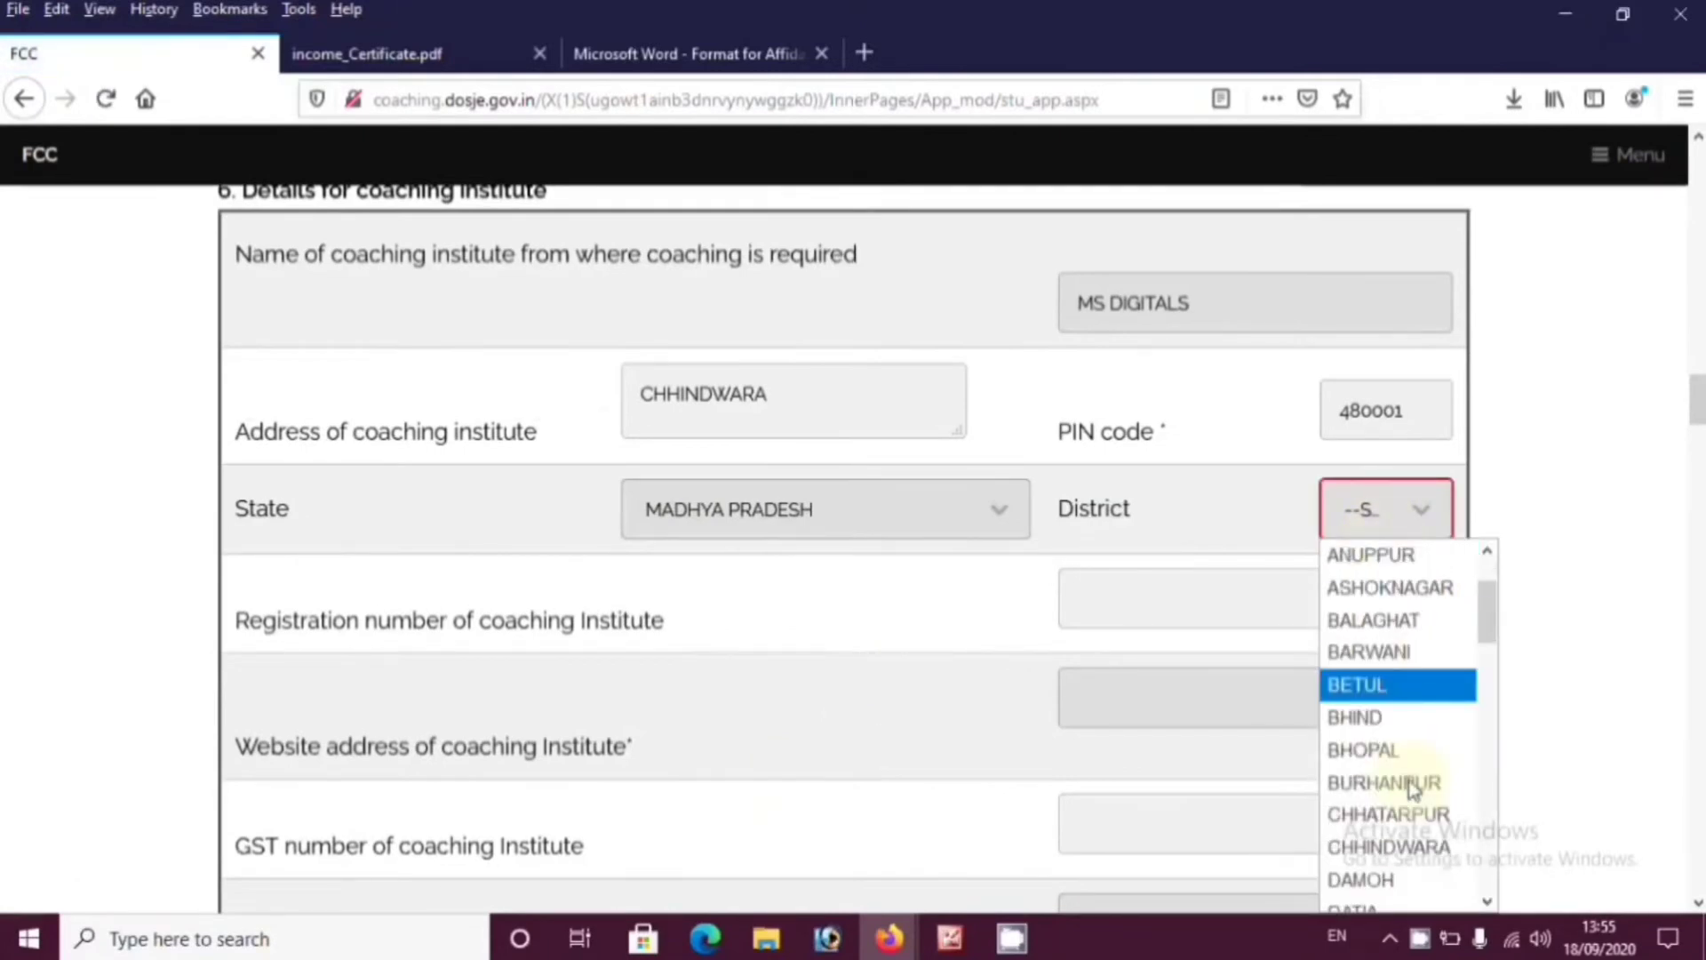
pyautogui.click(1389, 846)
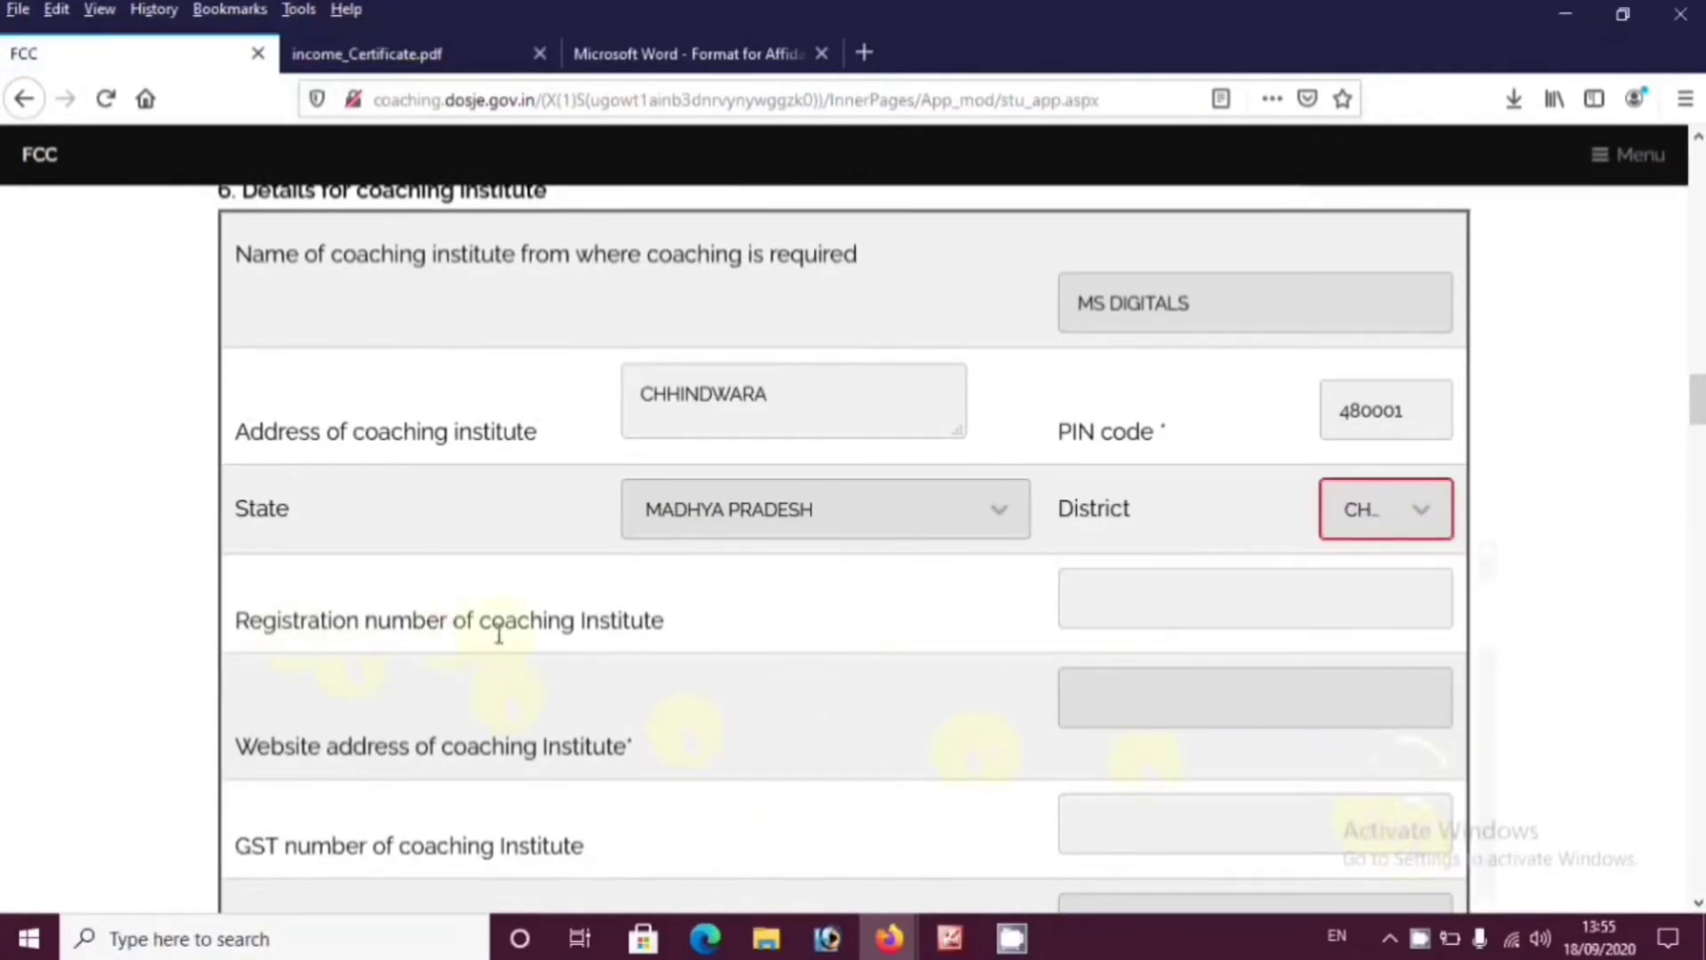
pyautogui.click(1176, 610)
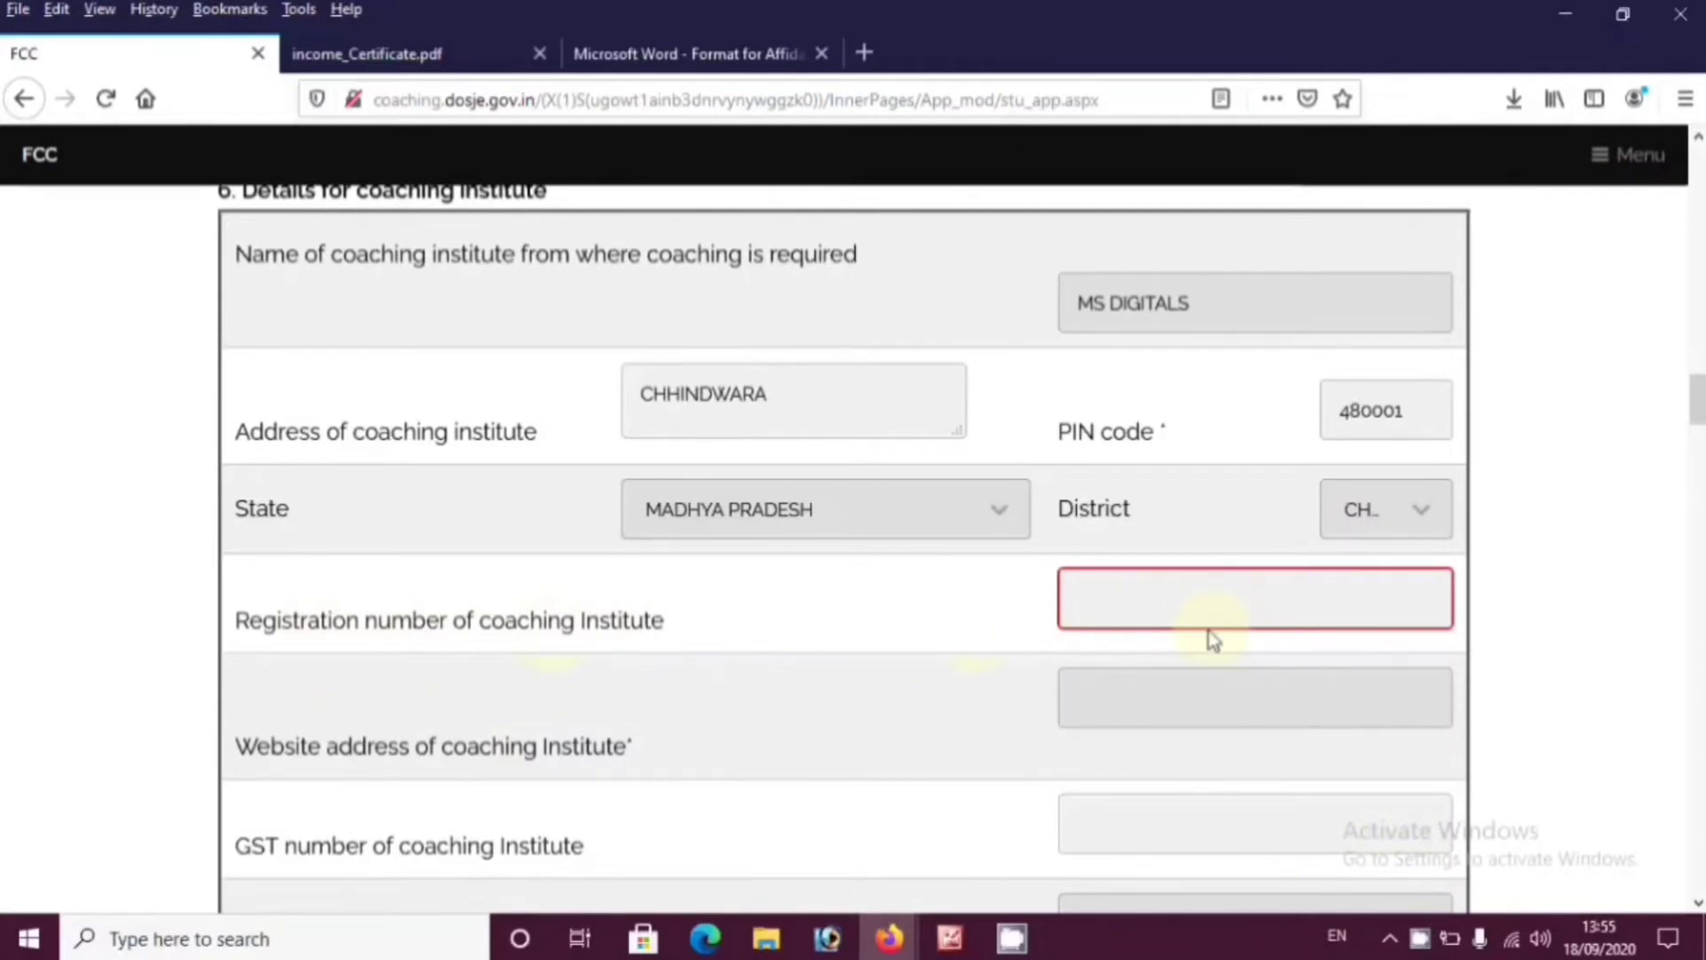
pyautogui.write('ABC/52556')
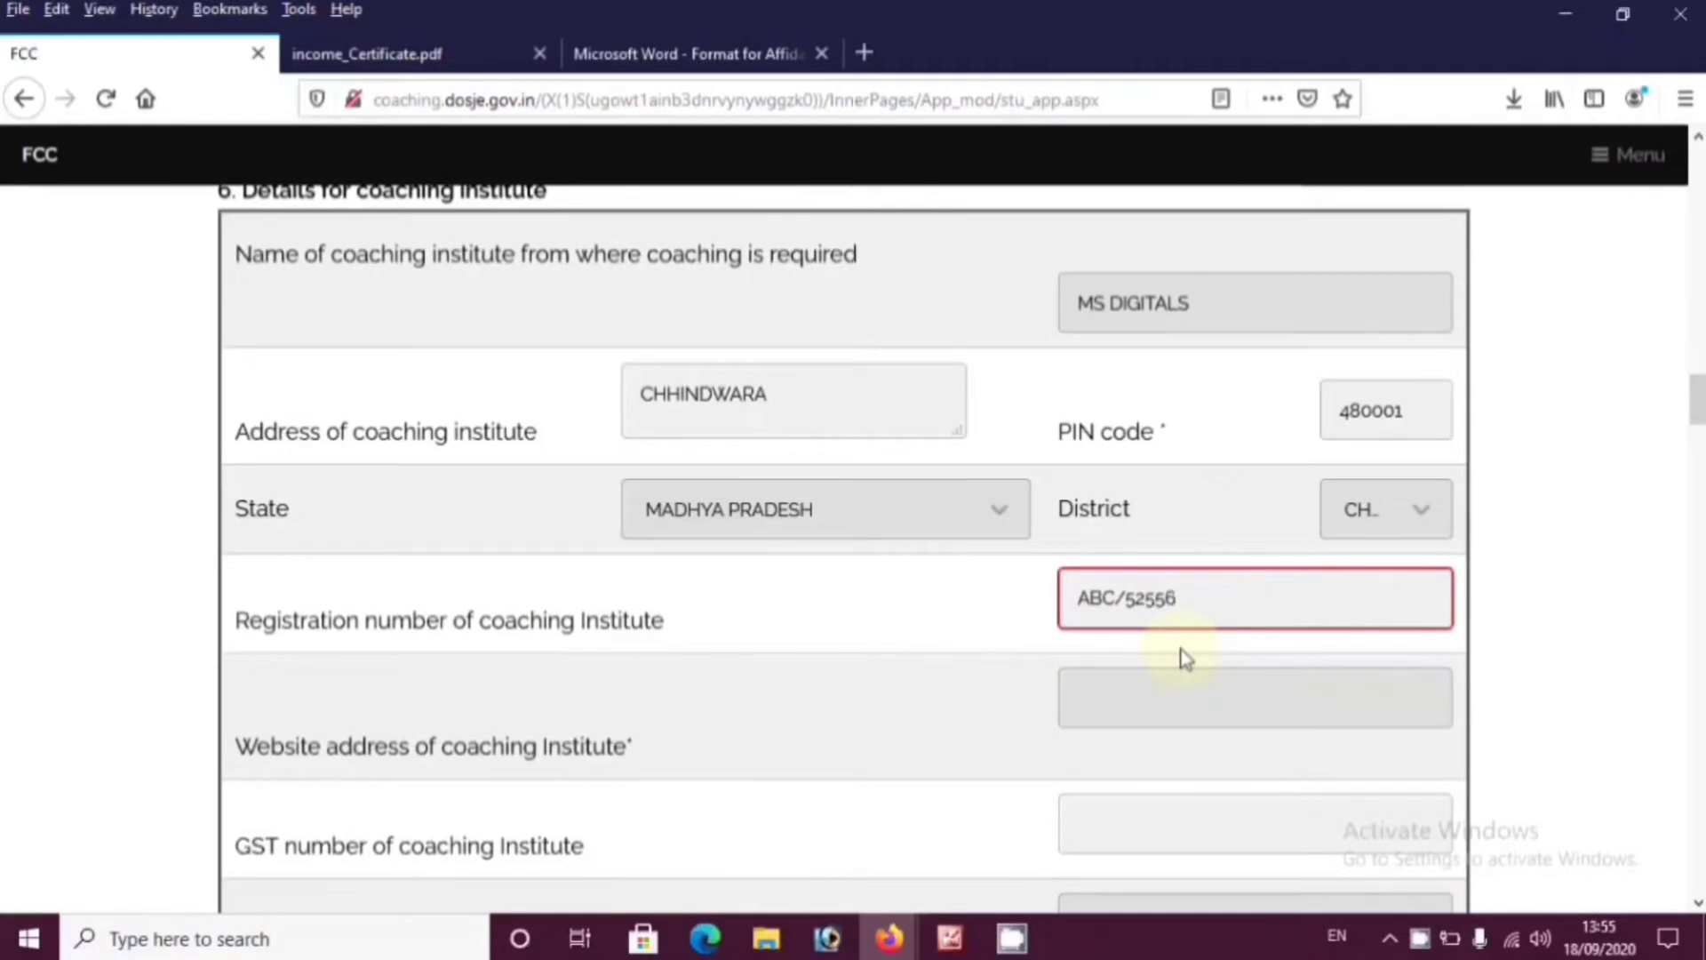
pyautogui.write('/2020')
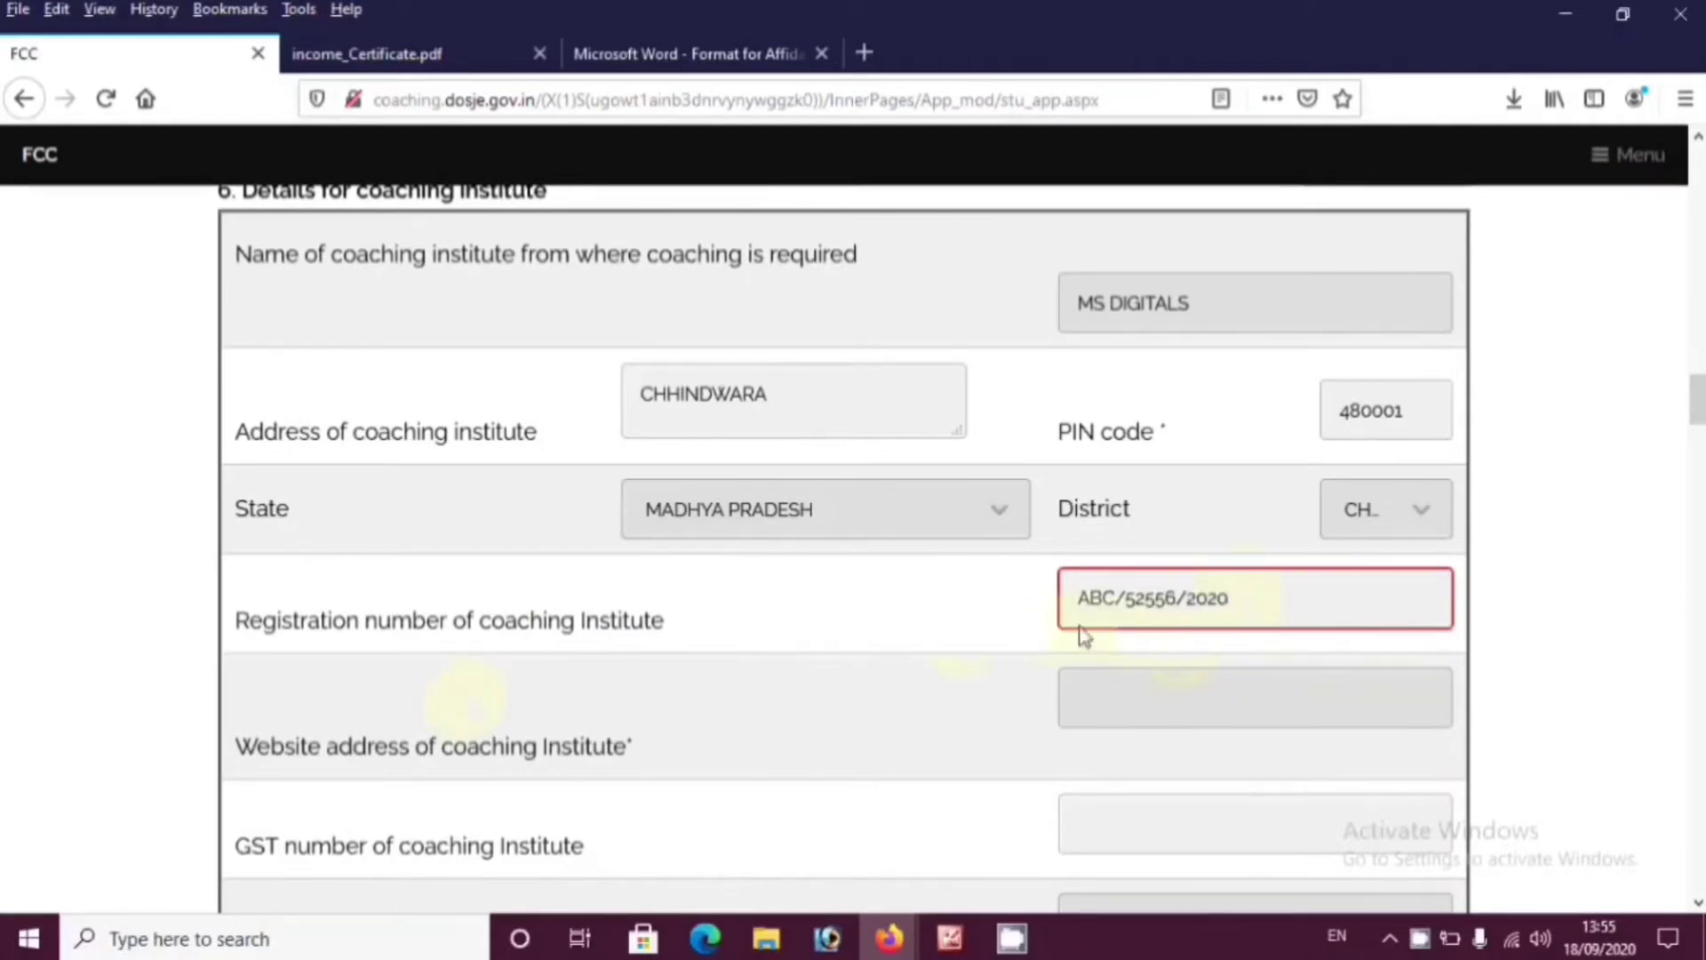
pyautogui.click(1101, 718)
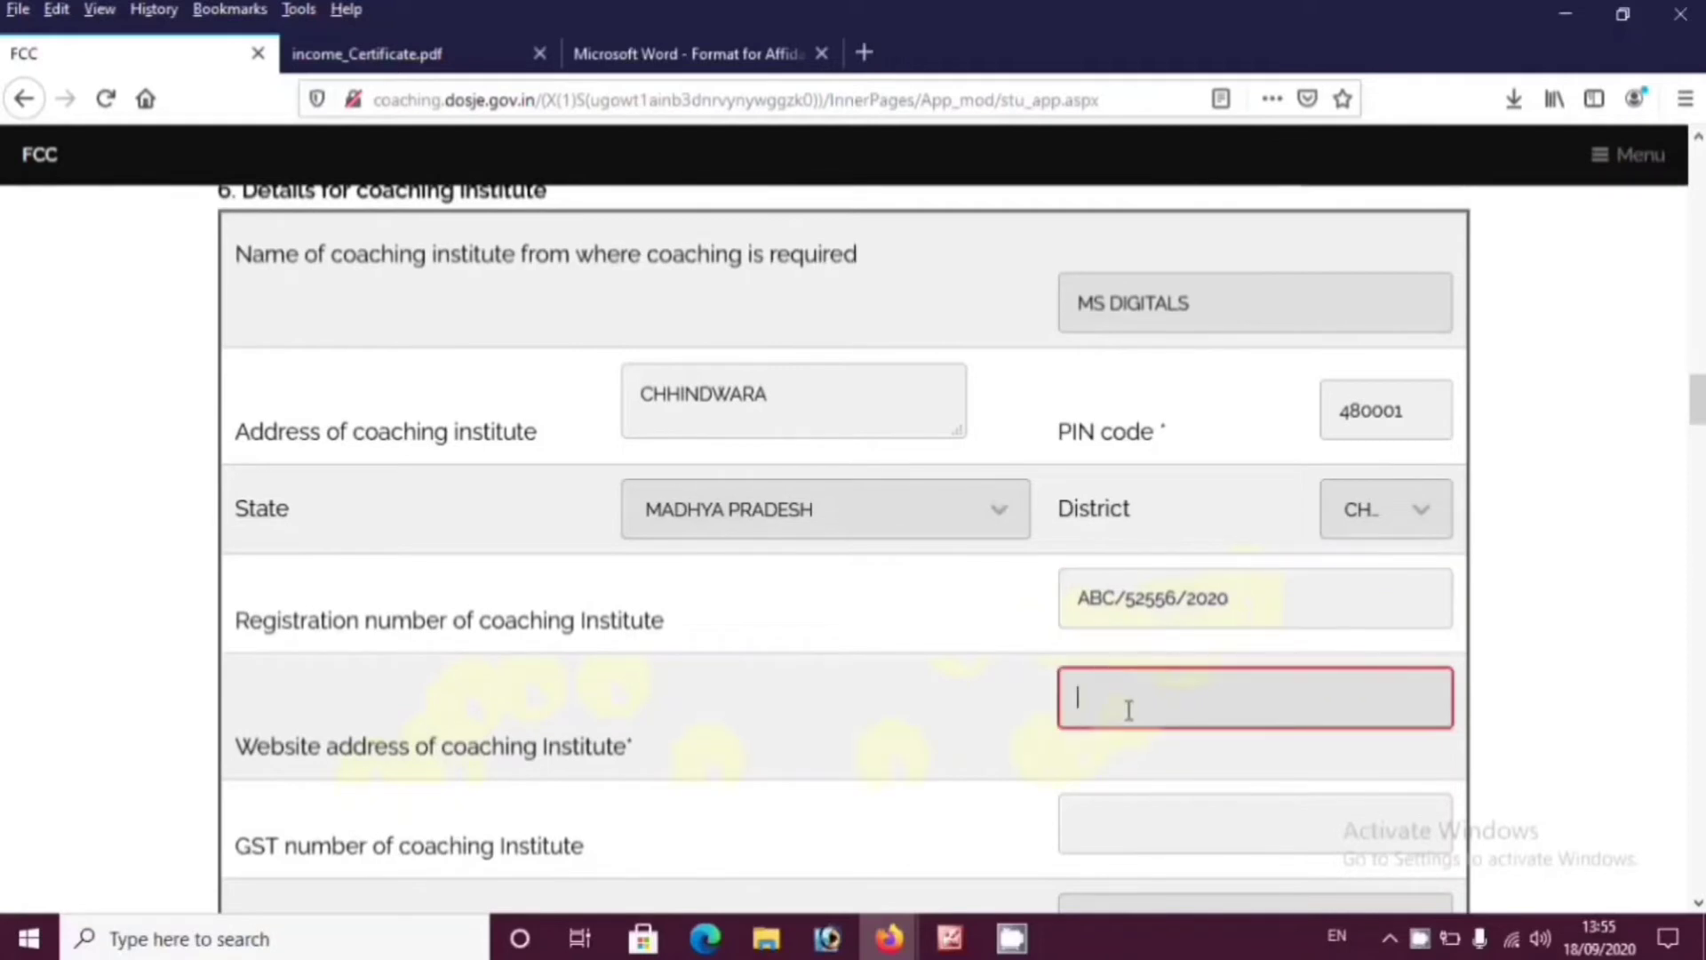
pyautogui.write('www.abc')
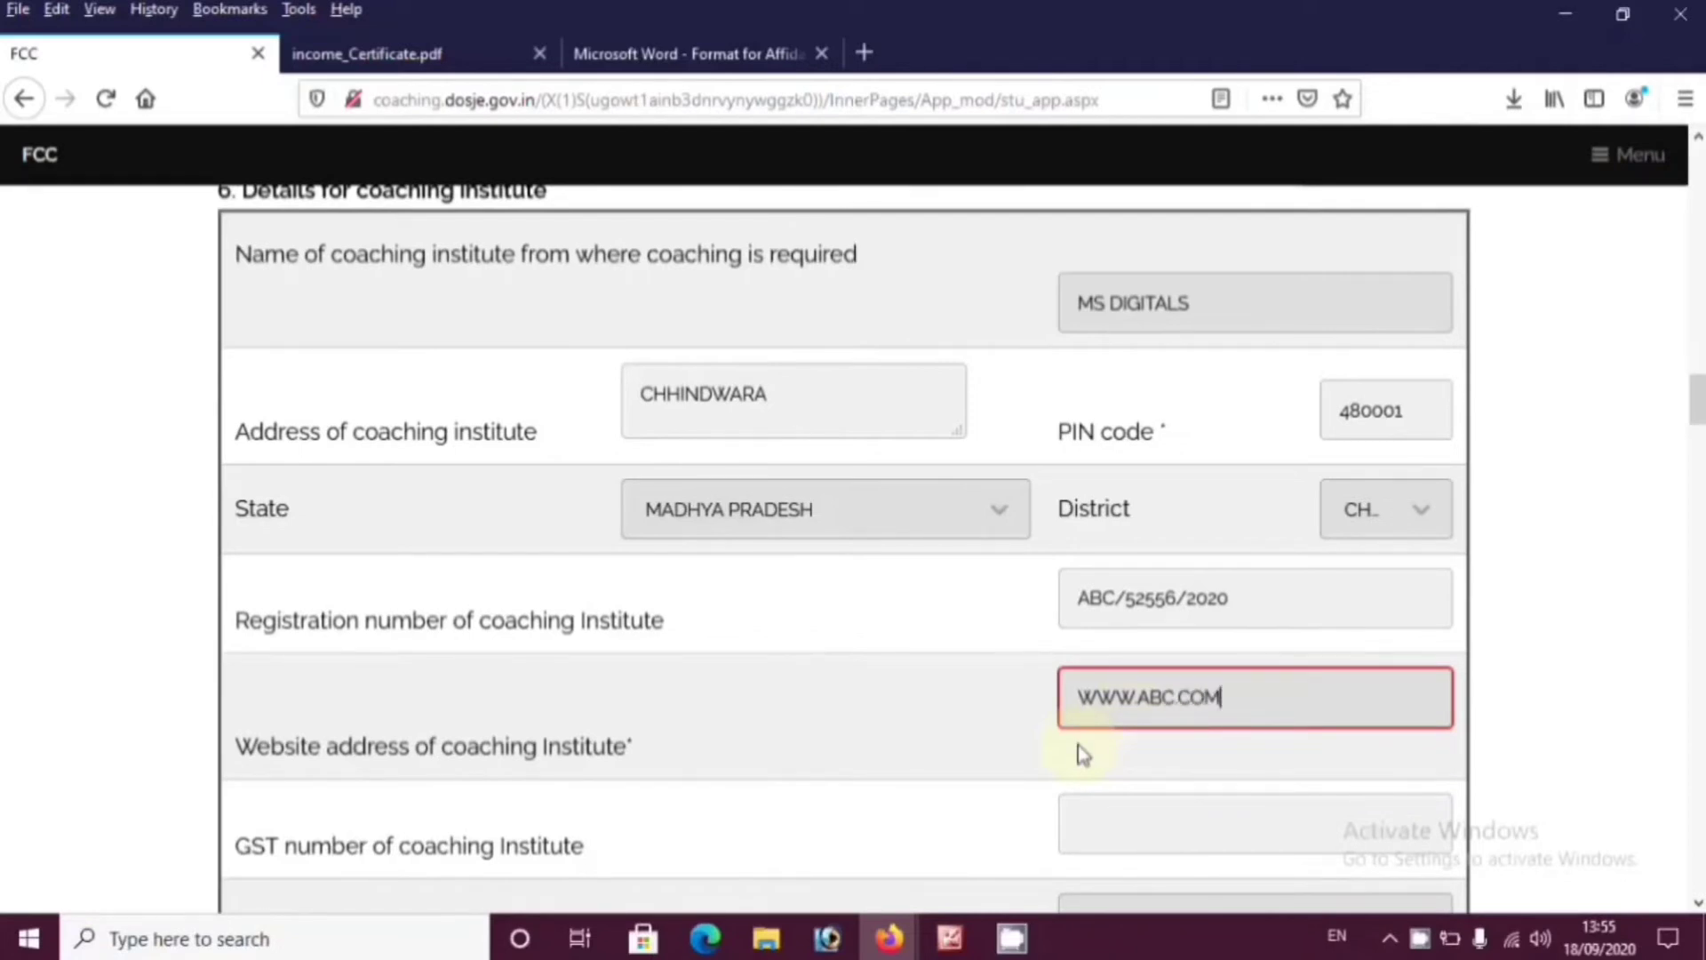
pyautogui.write('.com')
pyautogui.scroll(-2, 800, 724)
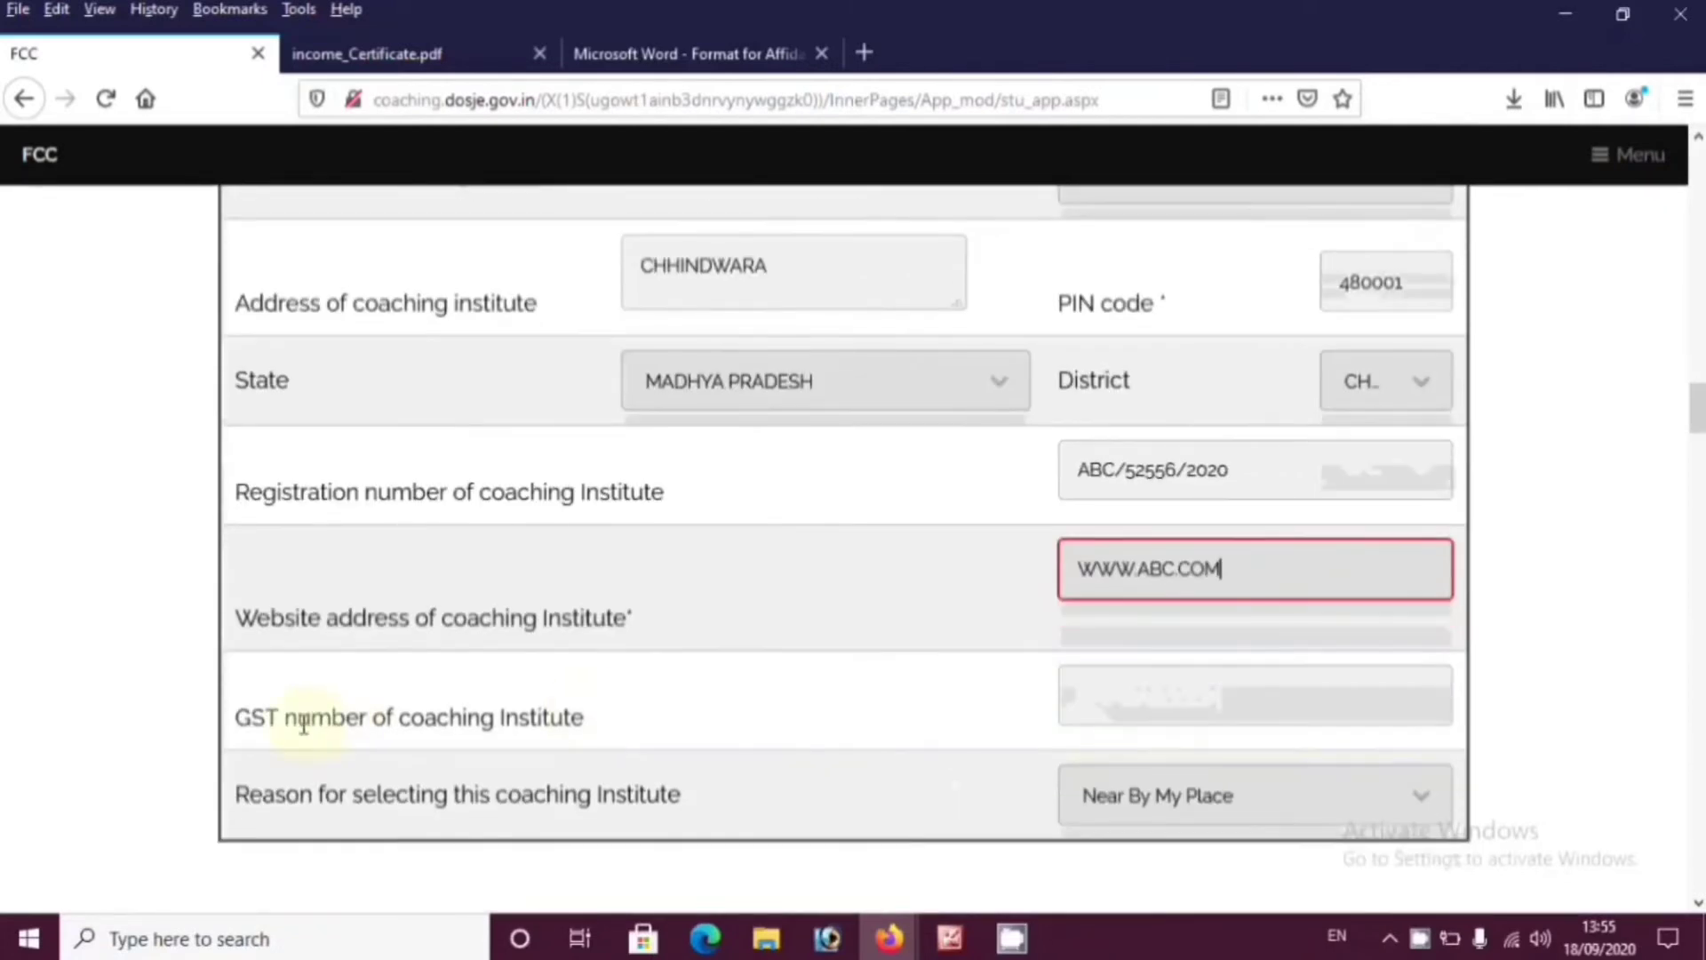
pyautogui.click(1138, 707)
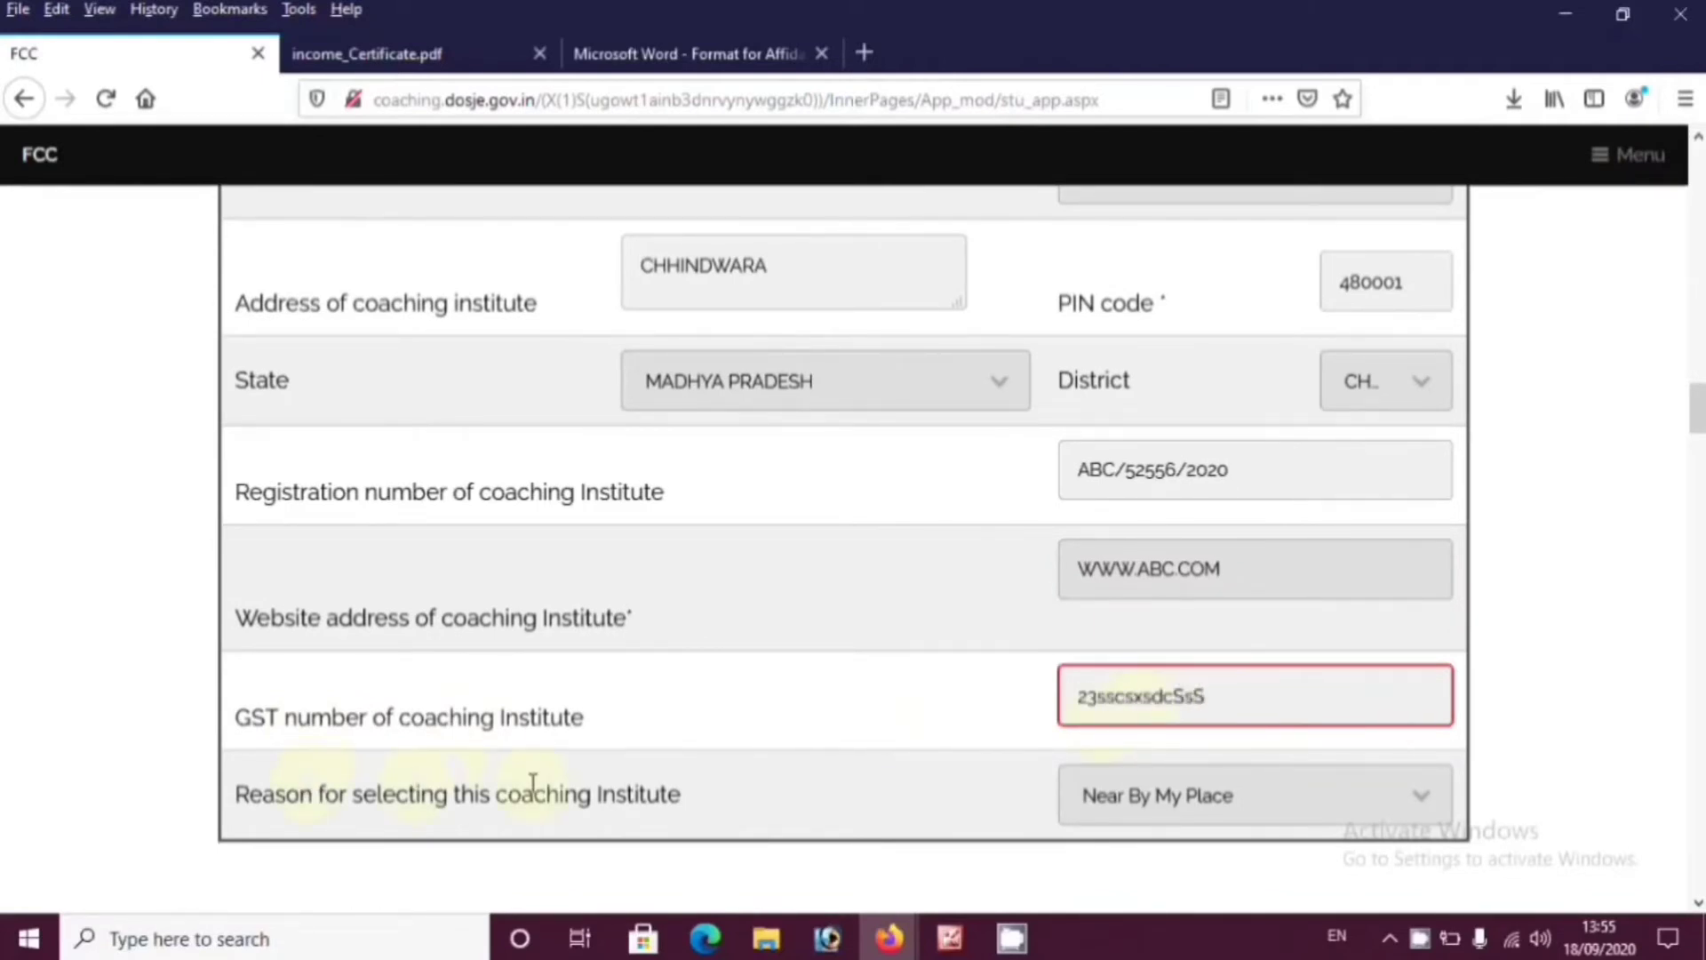
pyautogui.click(1164, 800)
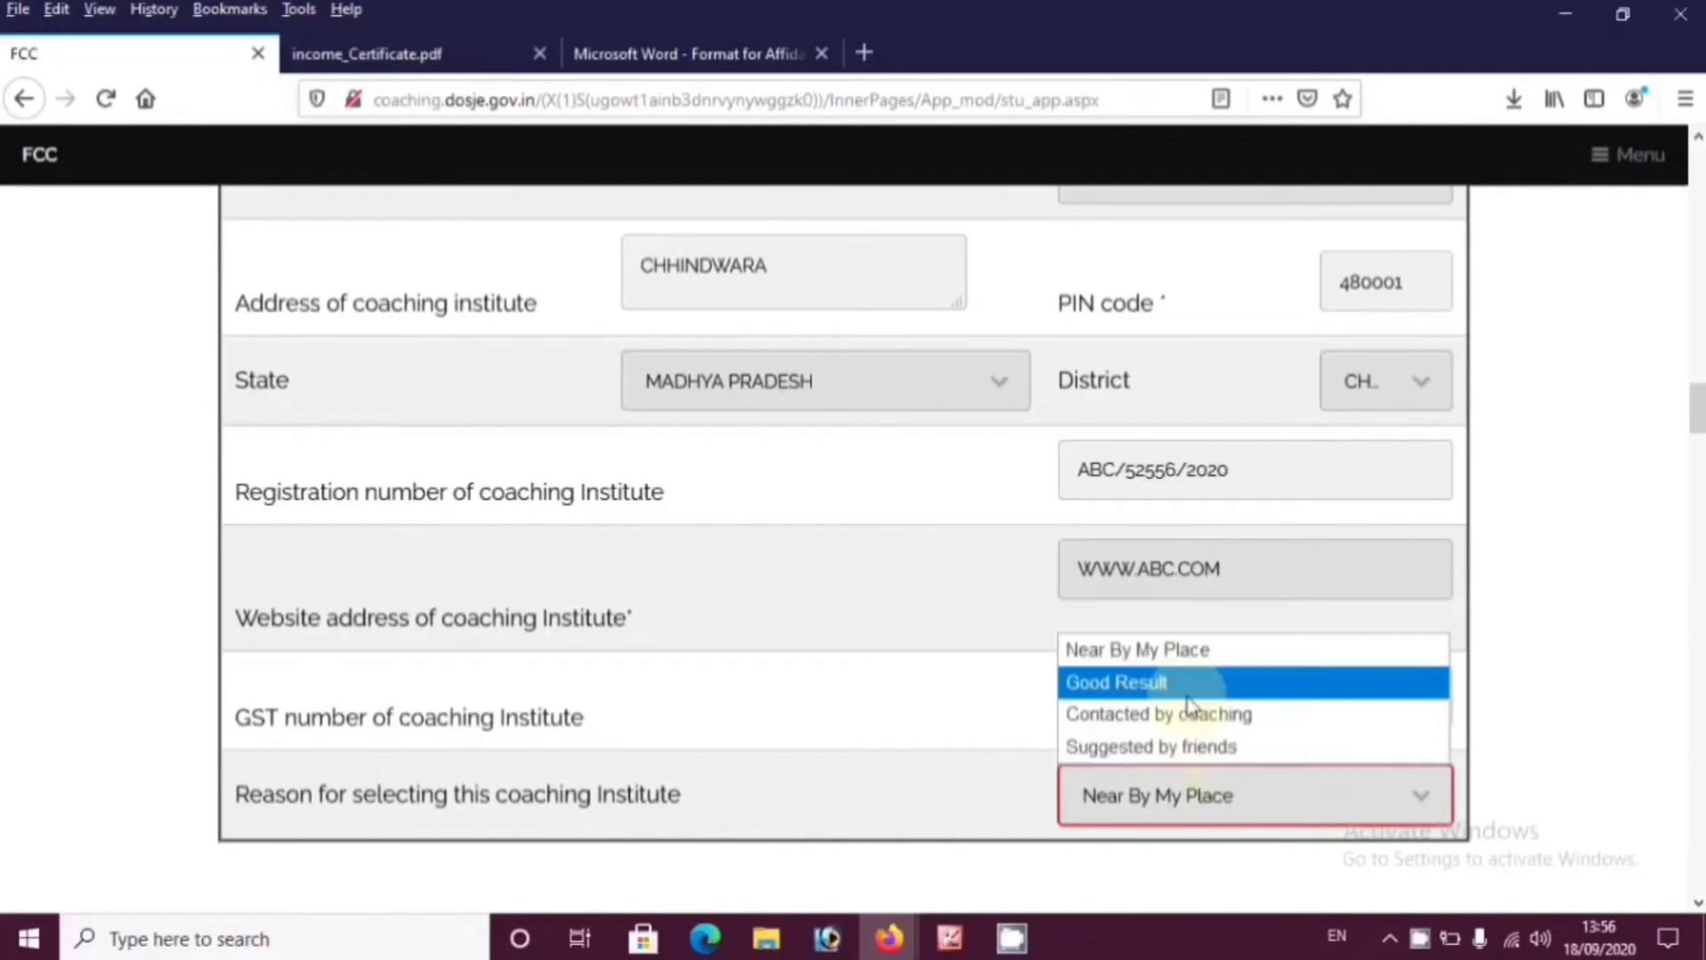
pyautogui.click(1176, 651)
pyautogui.scroll(-4, 799, 791)
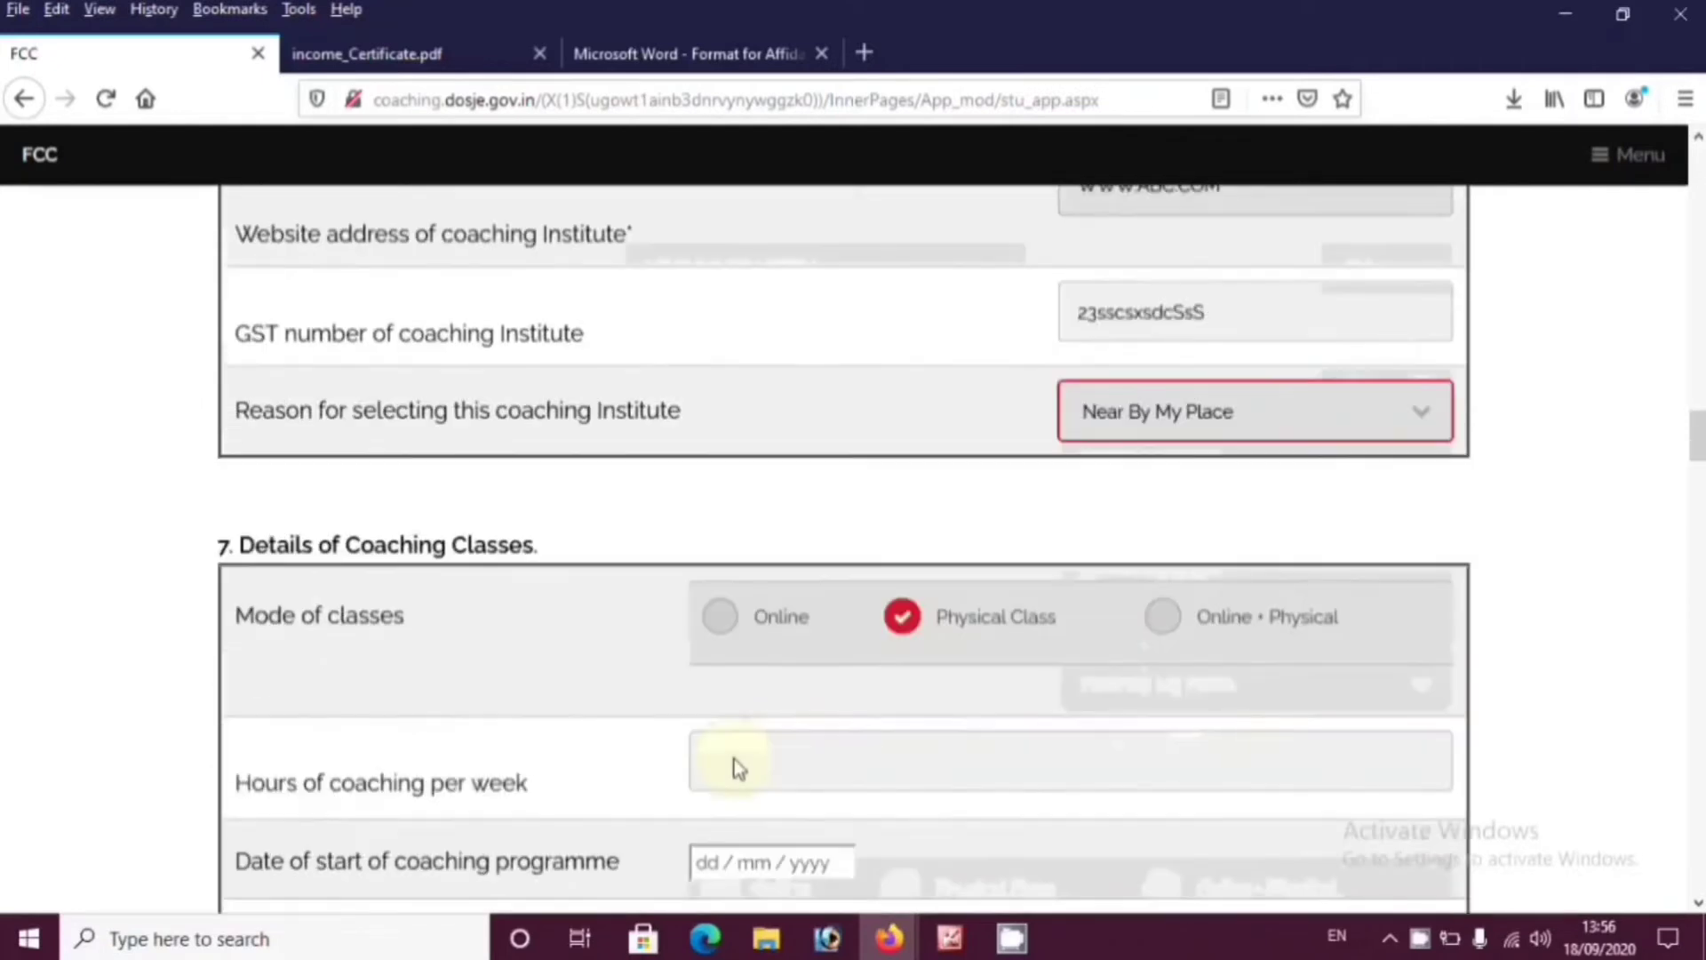
# Set the mode of classes to Online + Physical with 28 hours per week
pyautogui.scroll(-1, 765, 640)
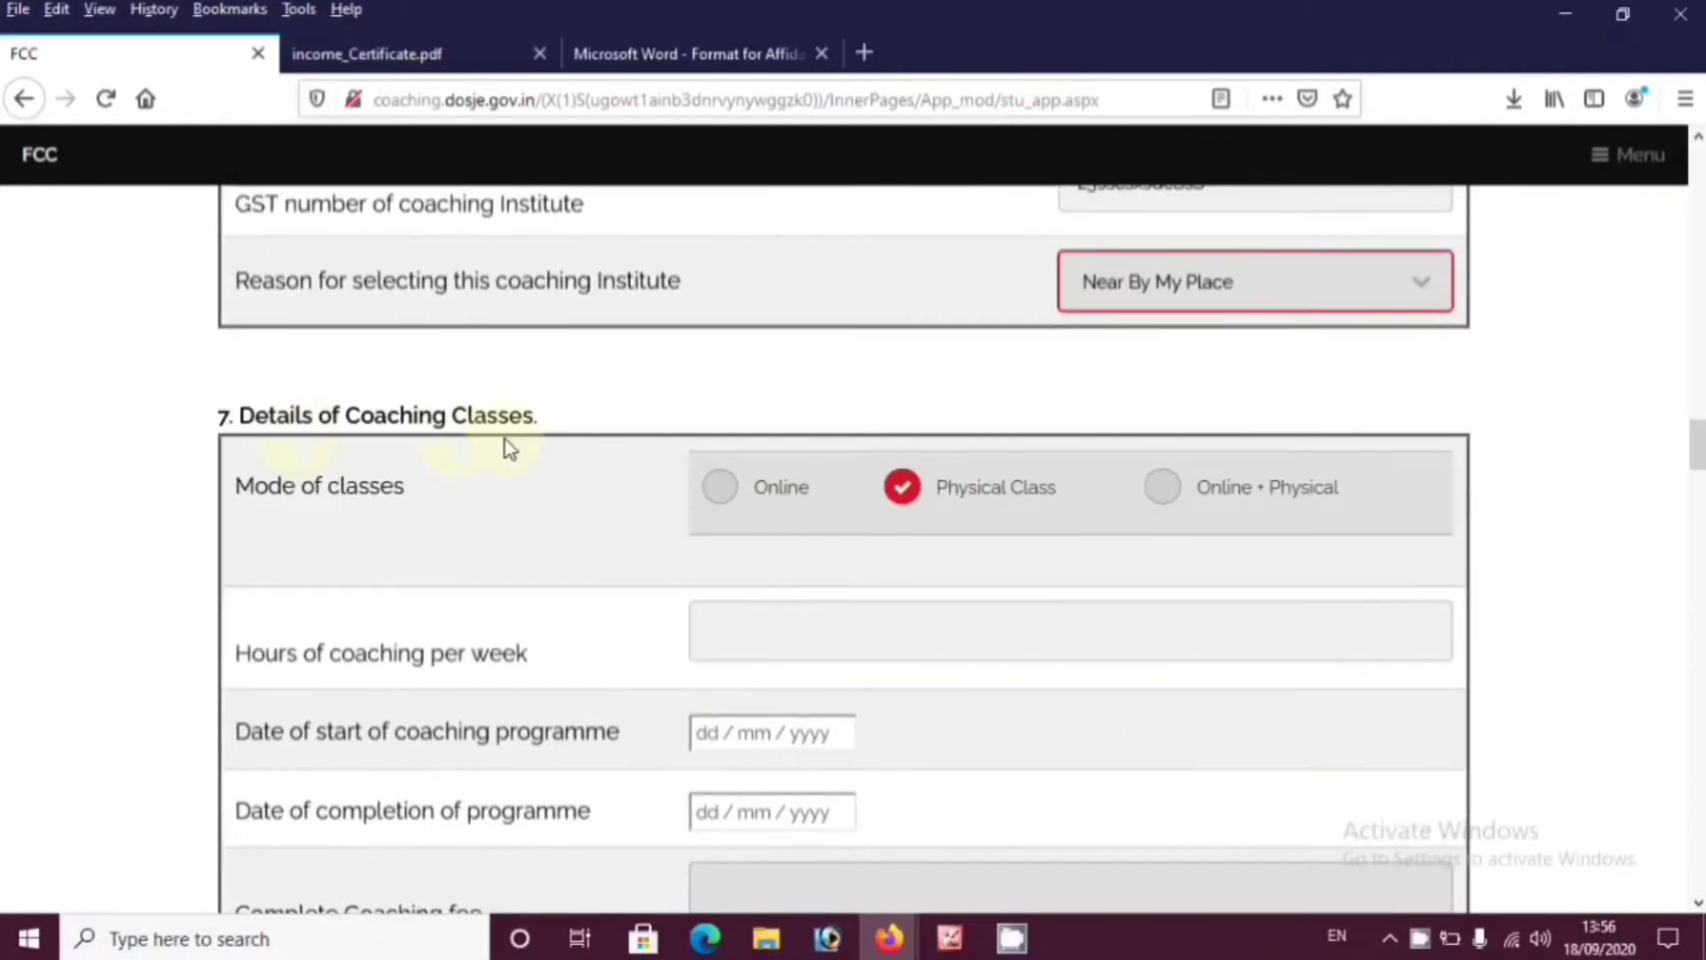
pyautogui.scroll(-1, 506, 446)
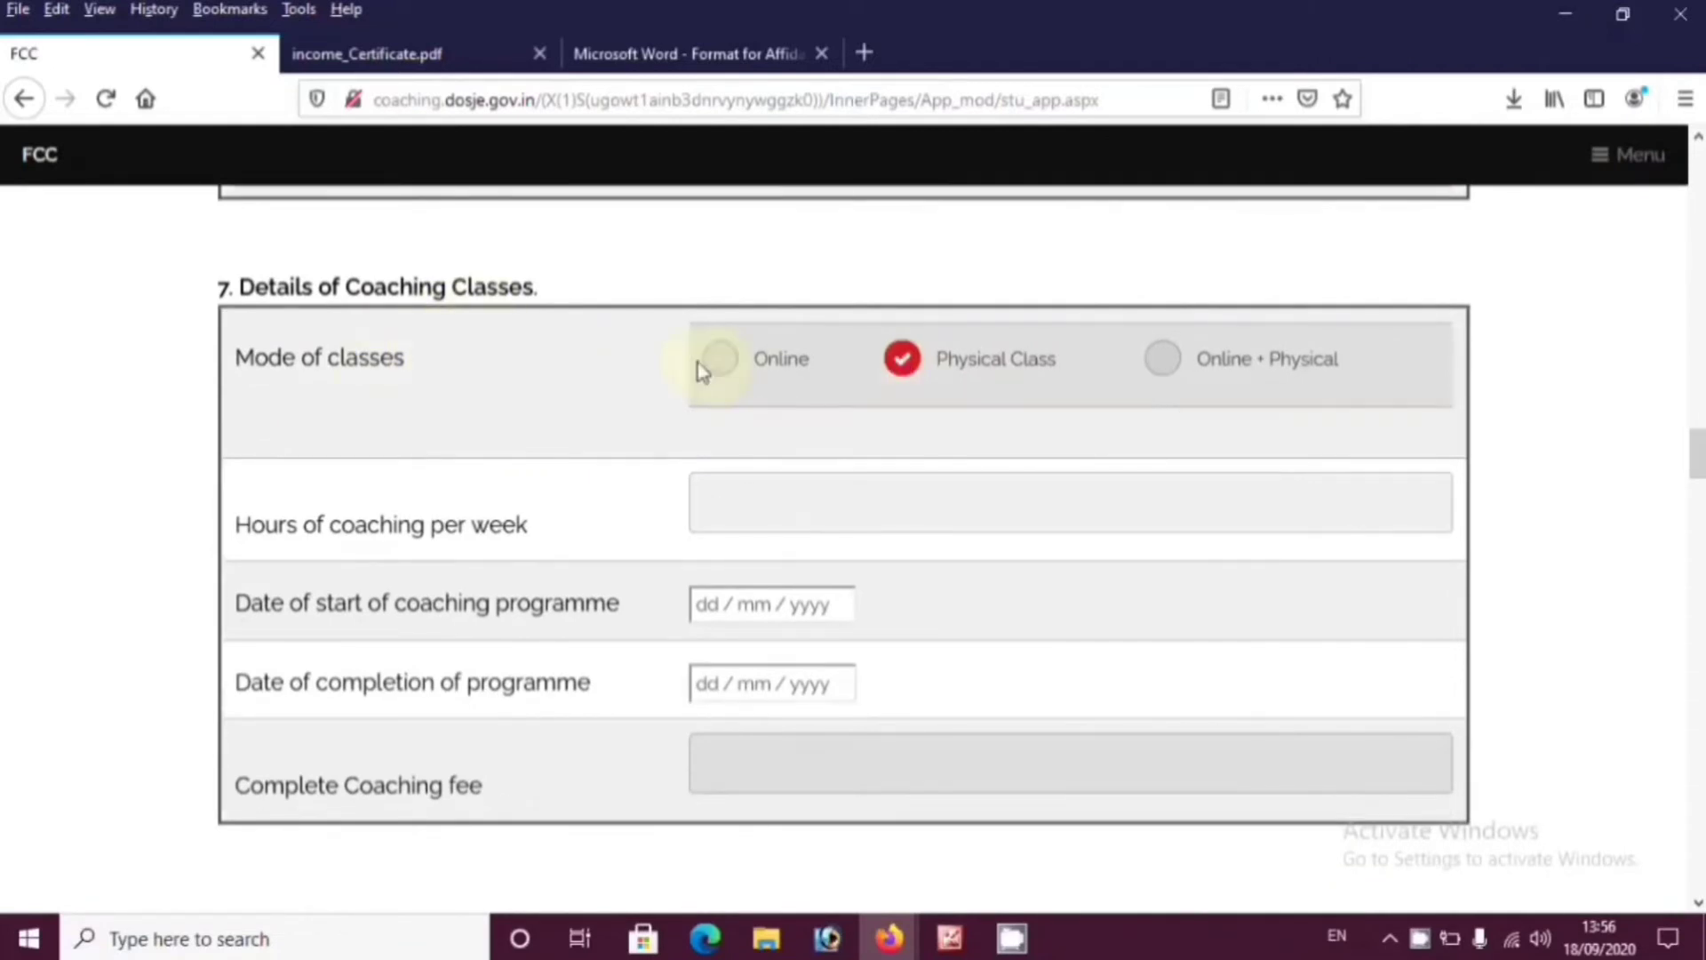
pyautogui.click(1166, 360)
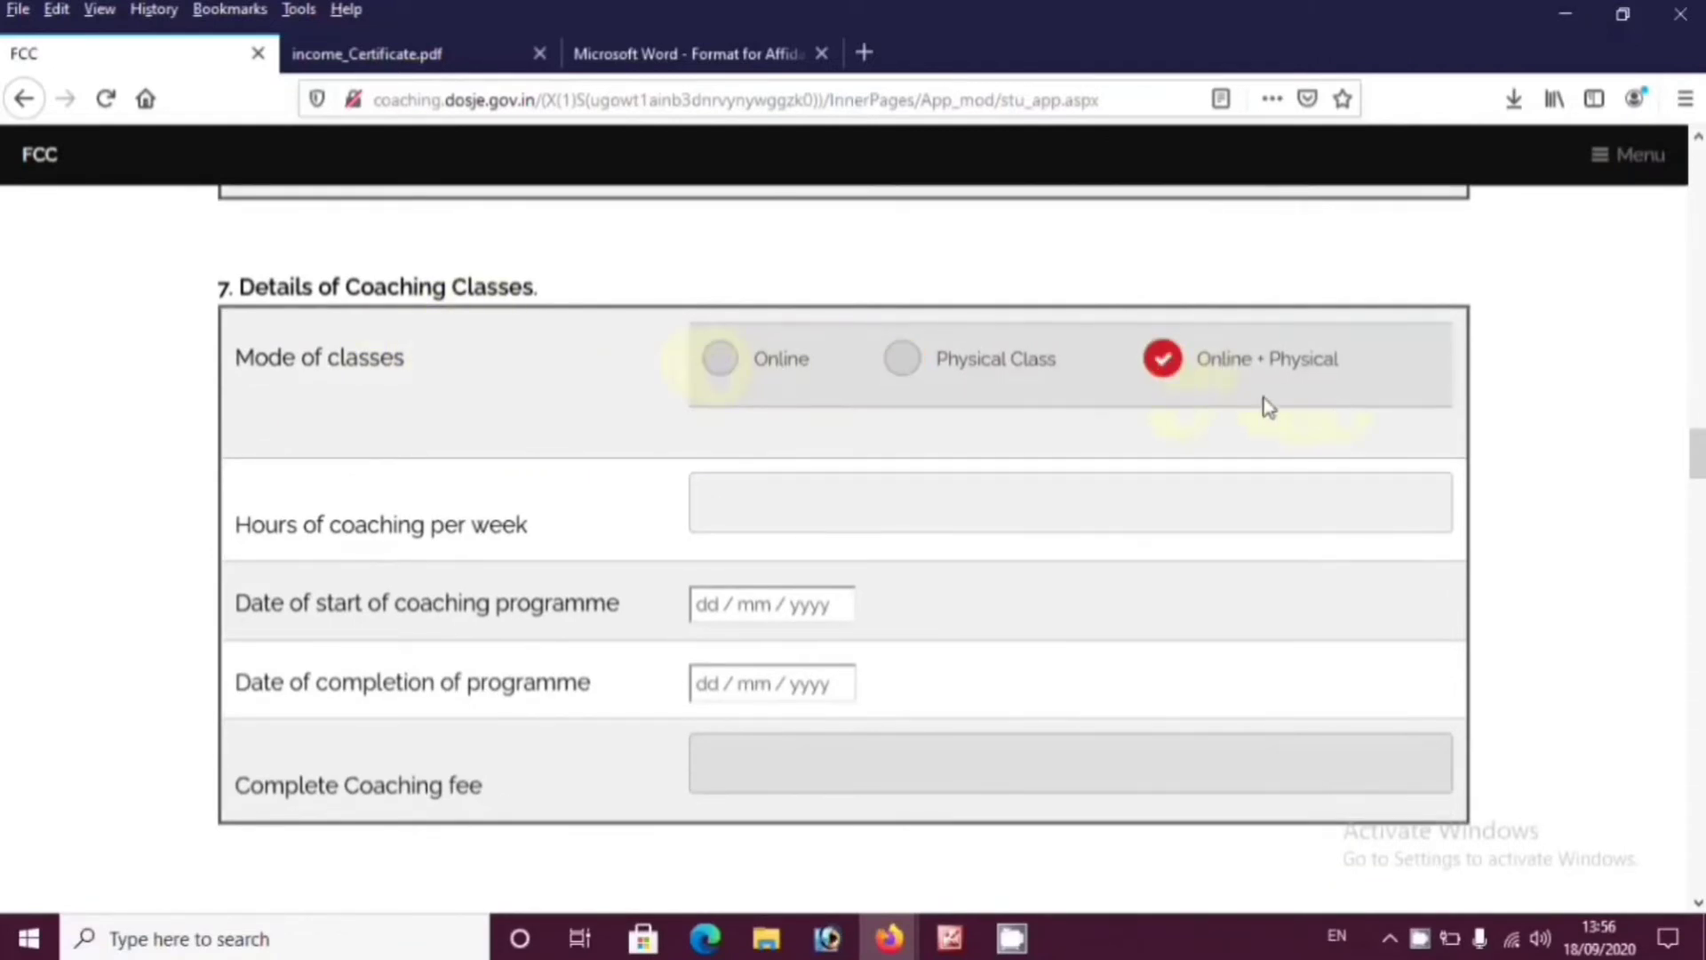
pyautogui.click(809, 521)
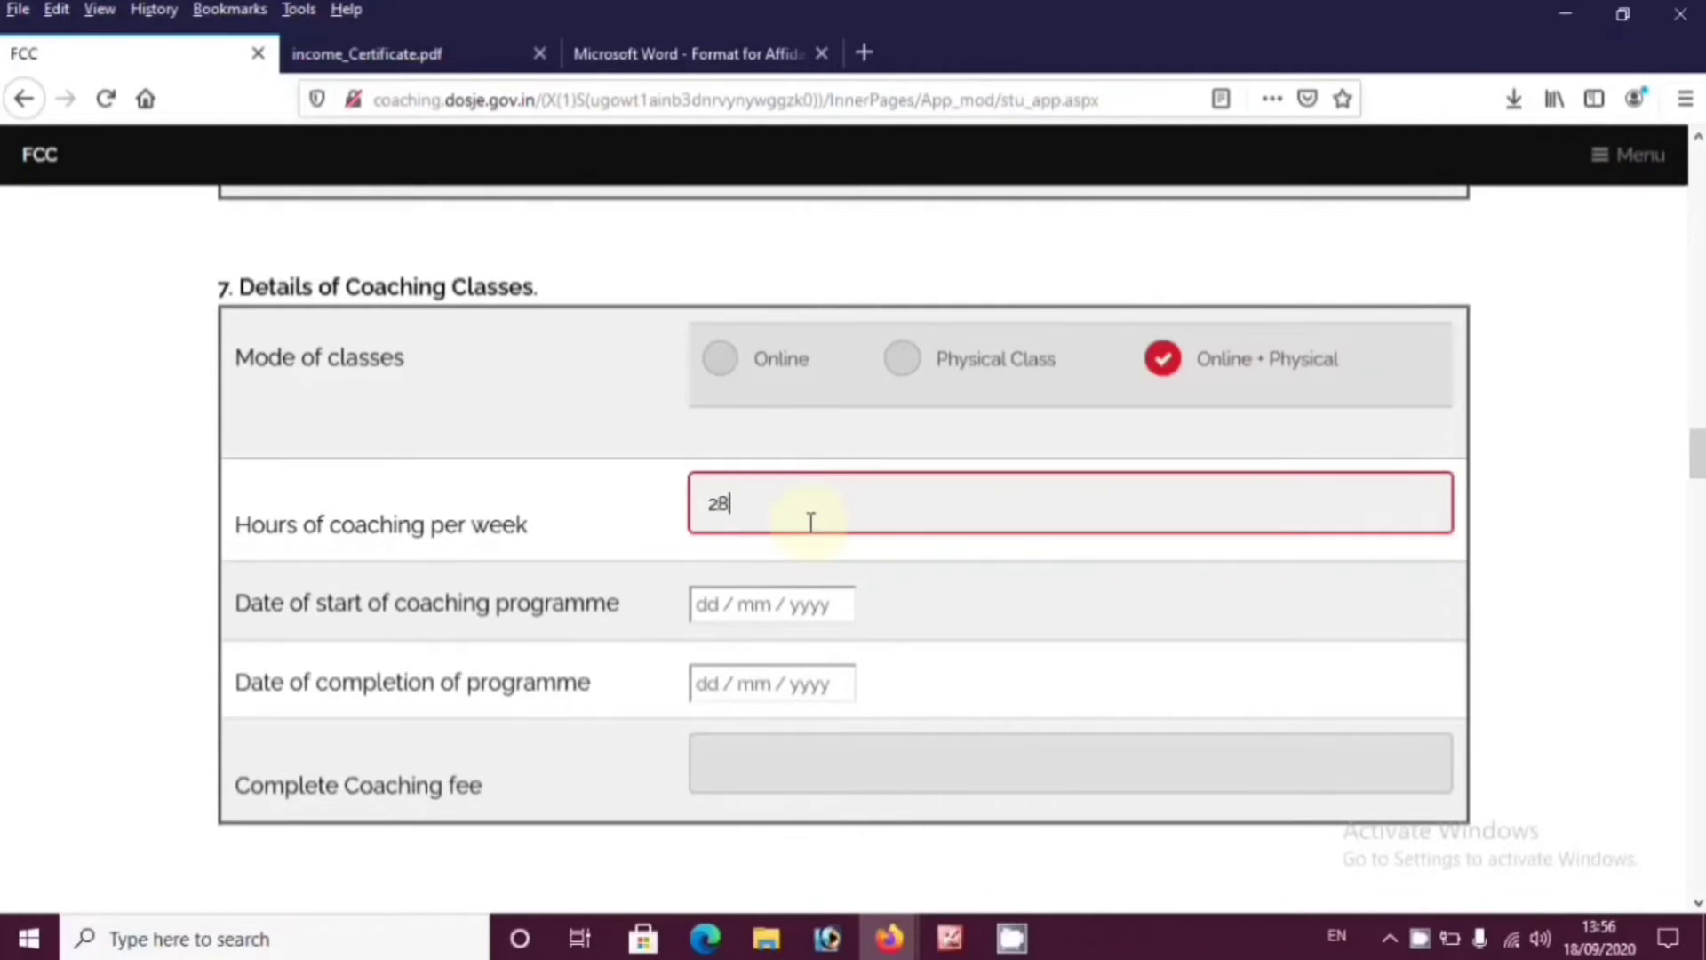
pyautogui.click(515, 557)
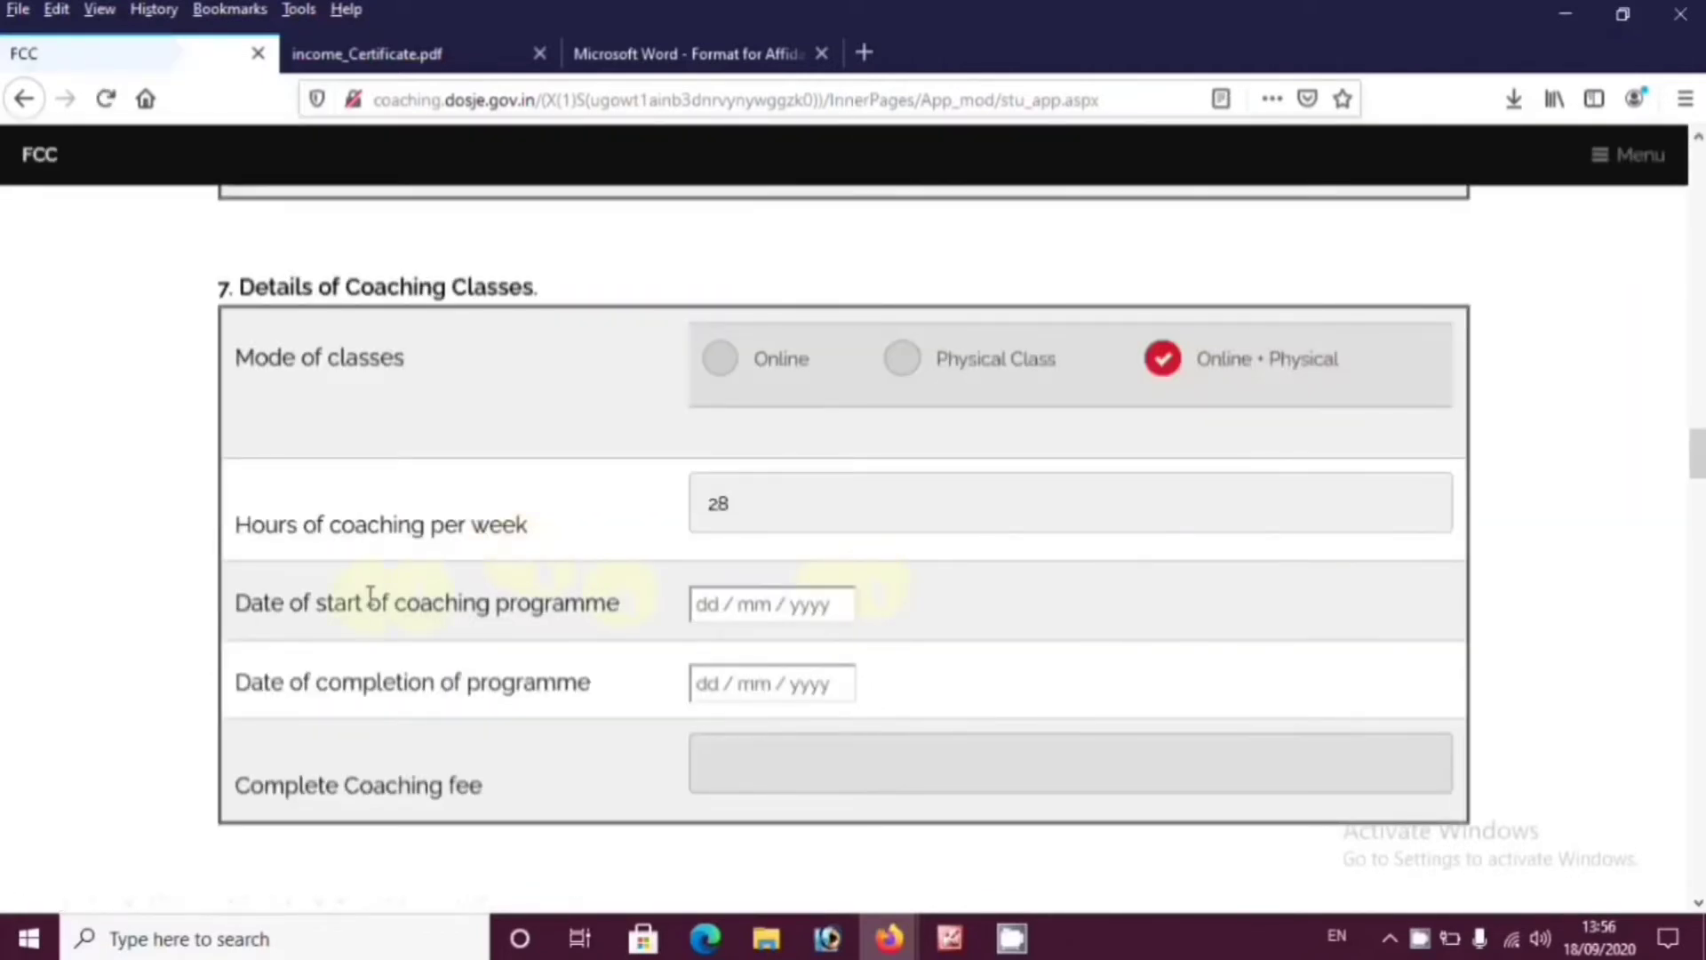
# Pick start date 18/09/2020 and completion date 18/10/2021 from the calendars
pyautogui.click(706, 605)
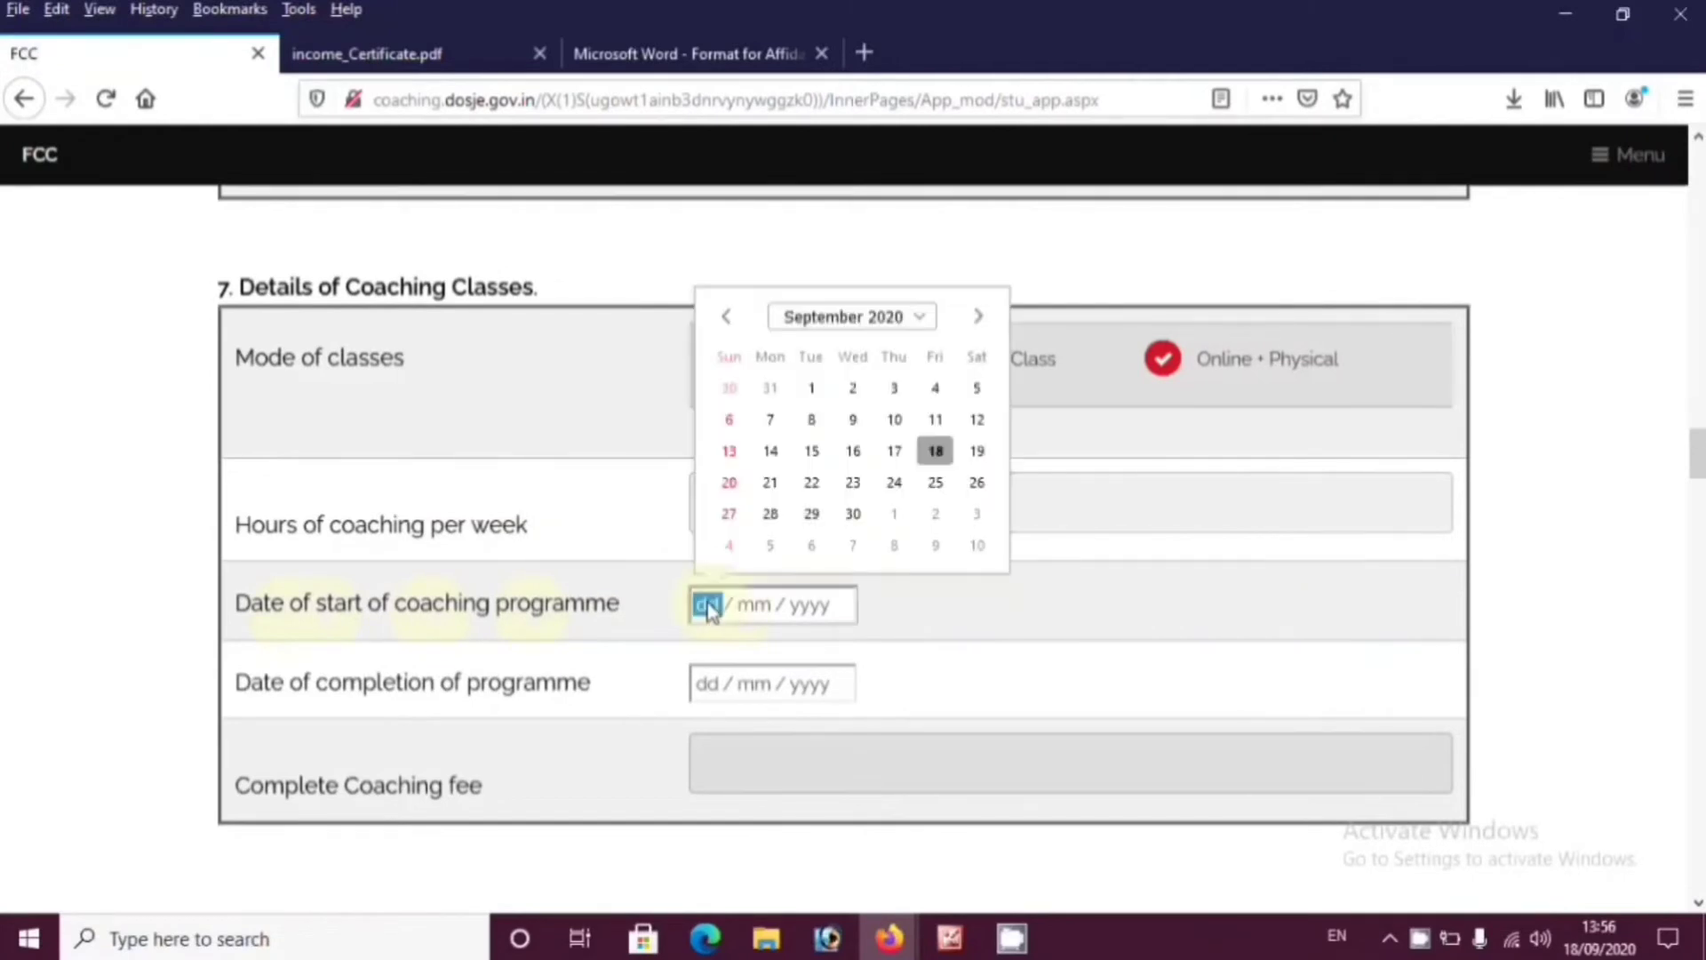
pyautogui.click(934, 453)
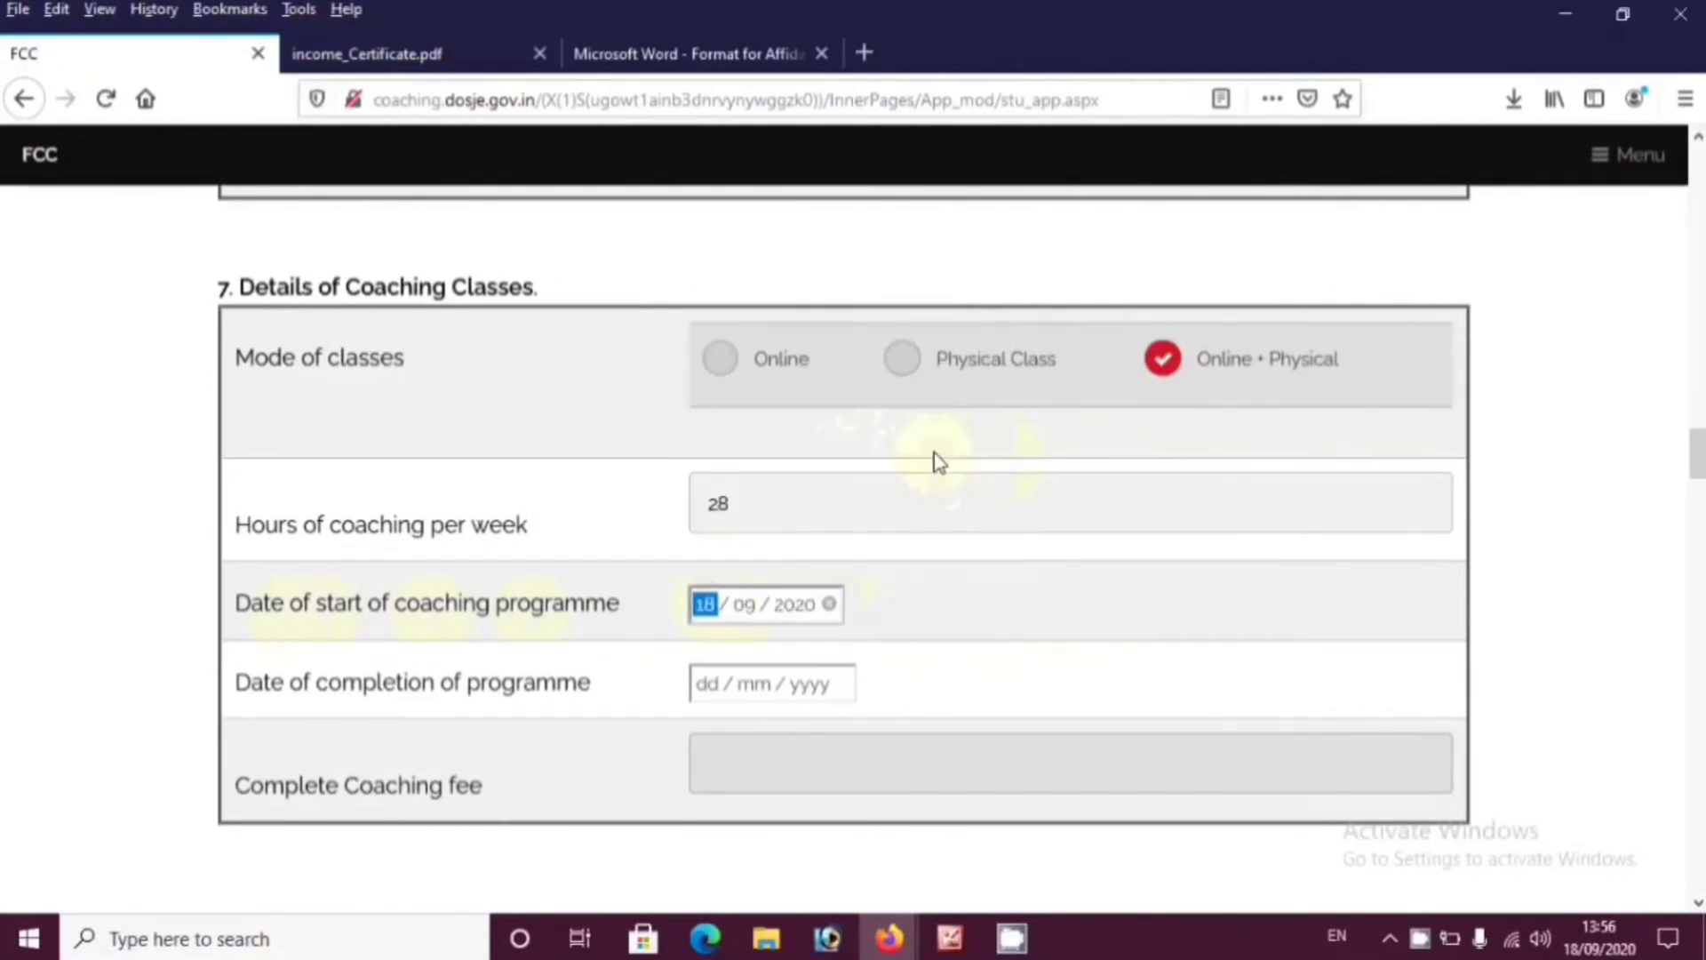
pyautogui.click(705, 691)
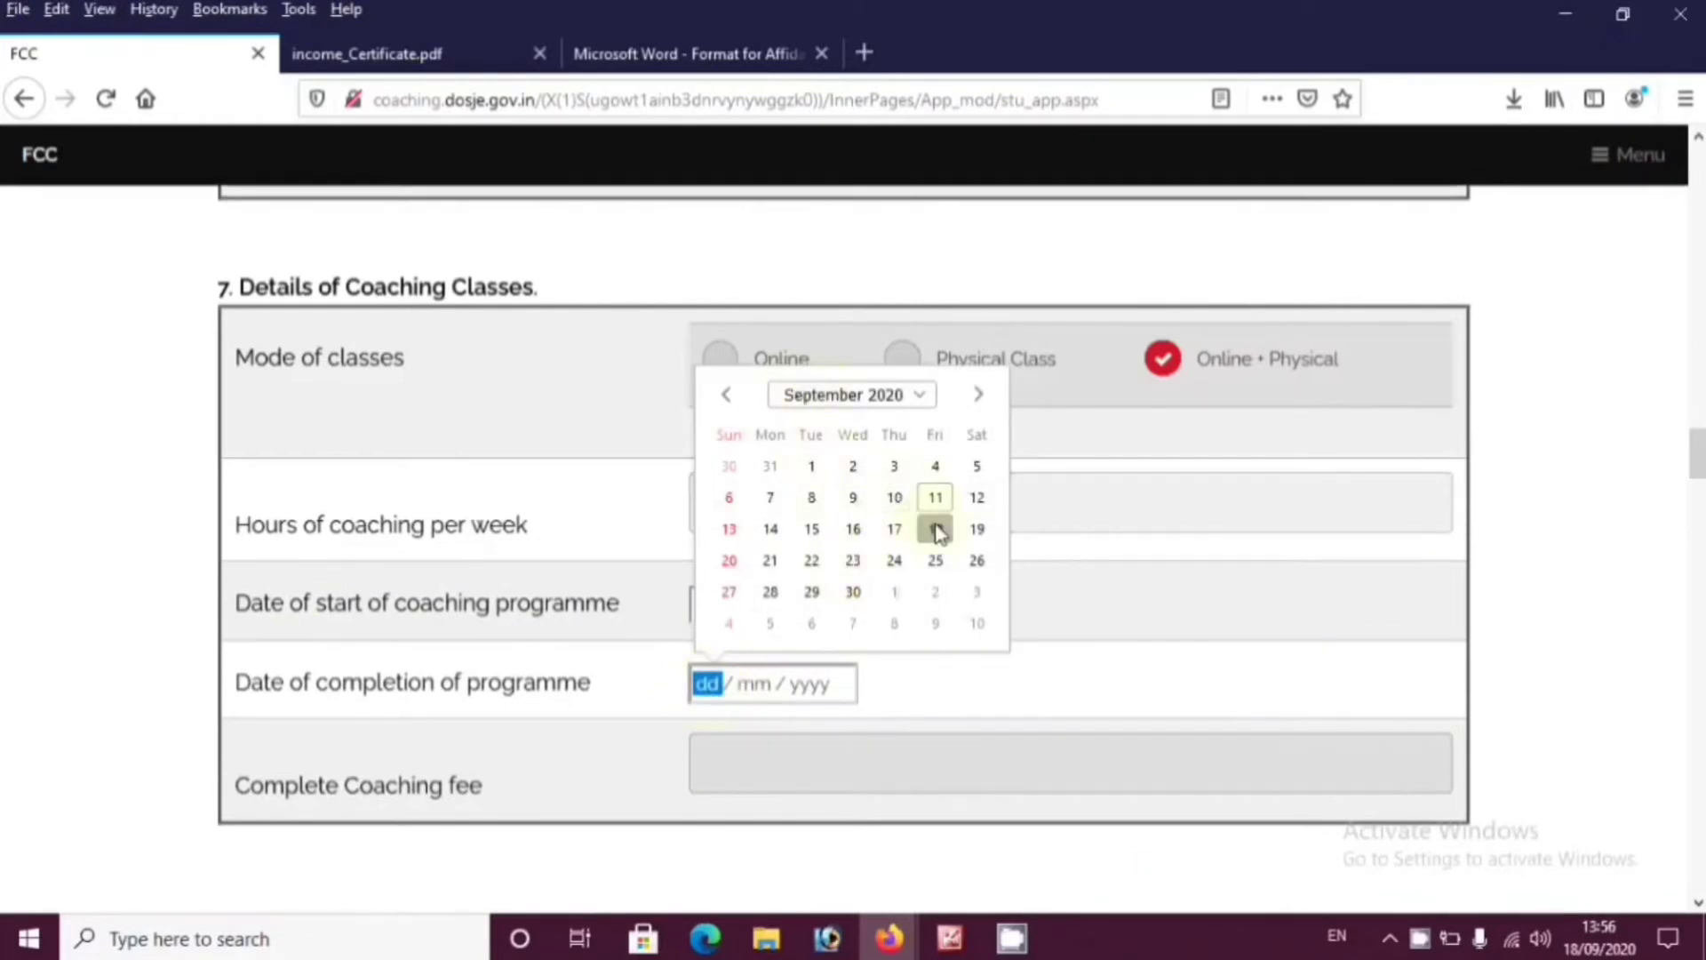
pyautogui.click(919, 393)
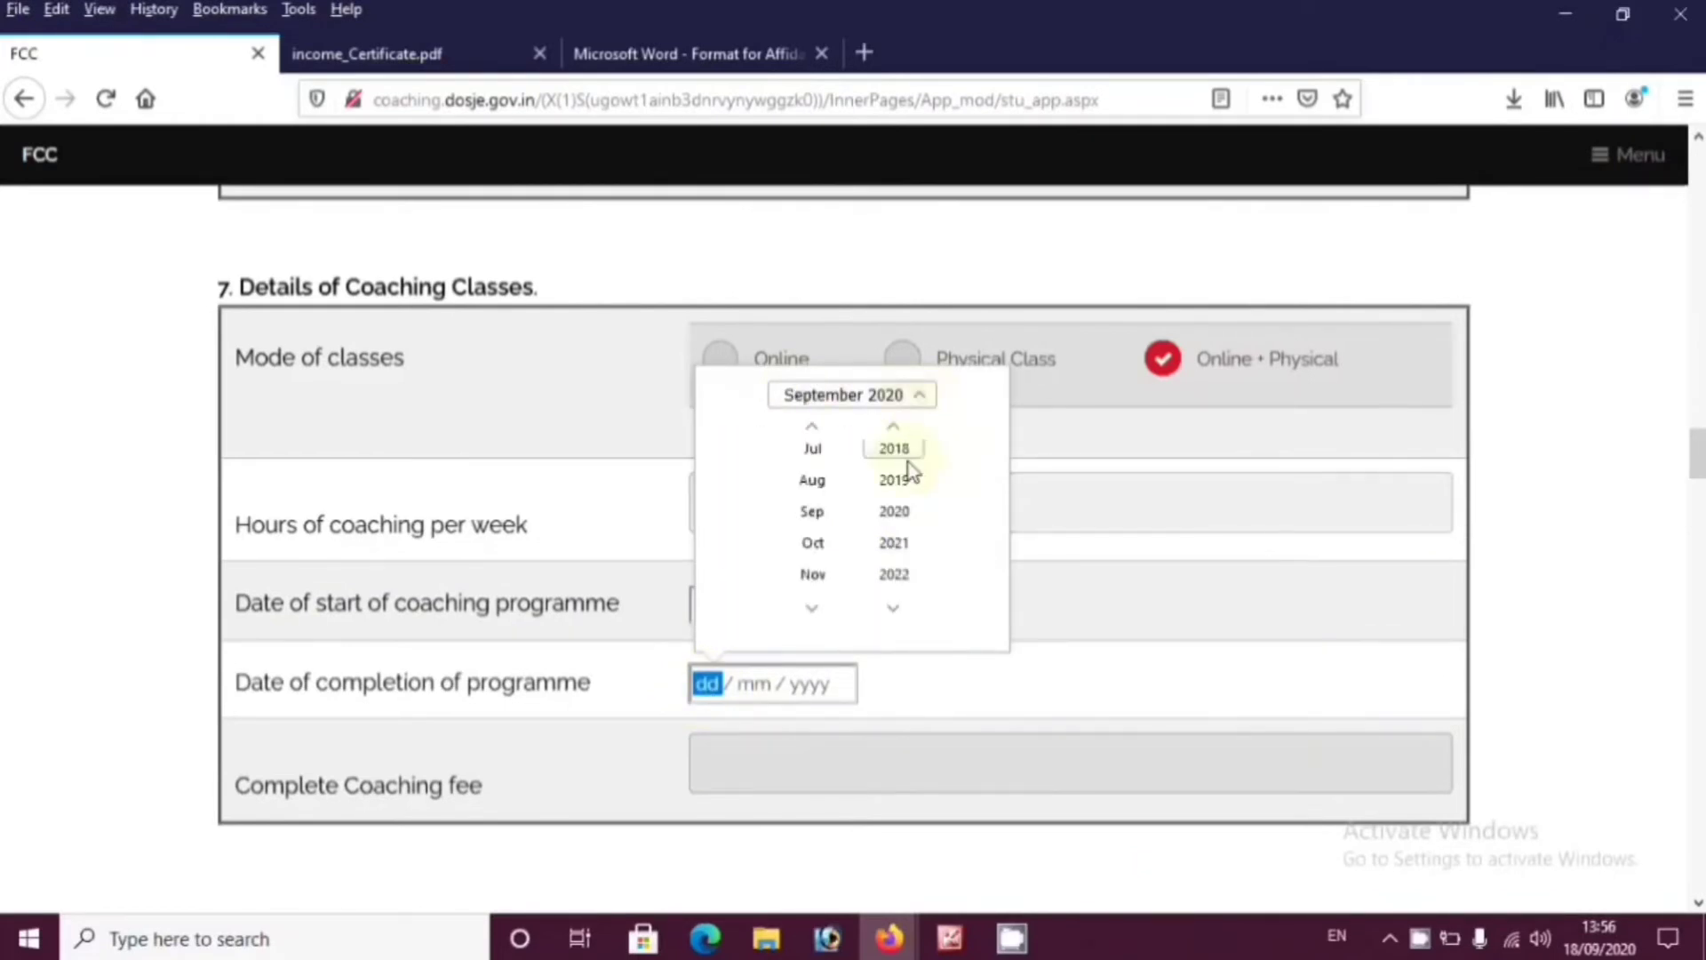
pyautogui.click(898, 549)
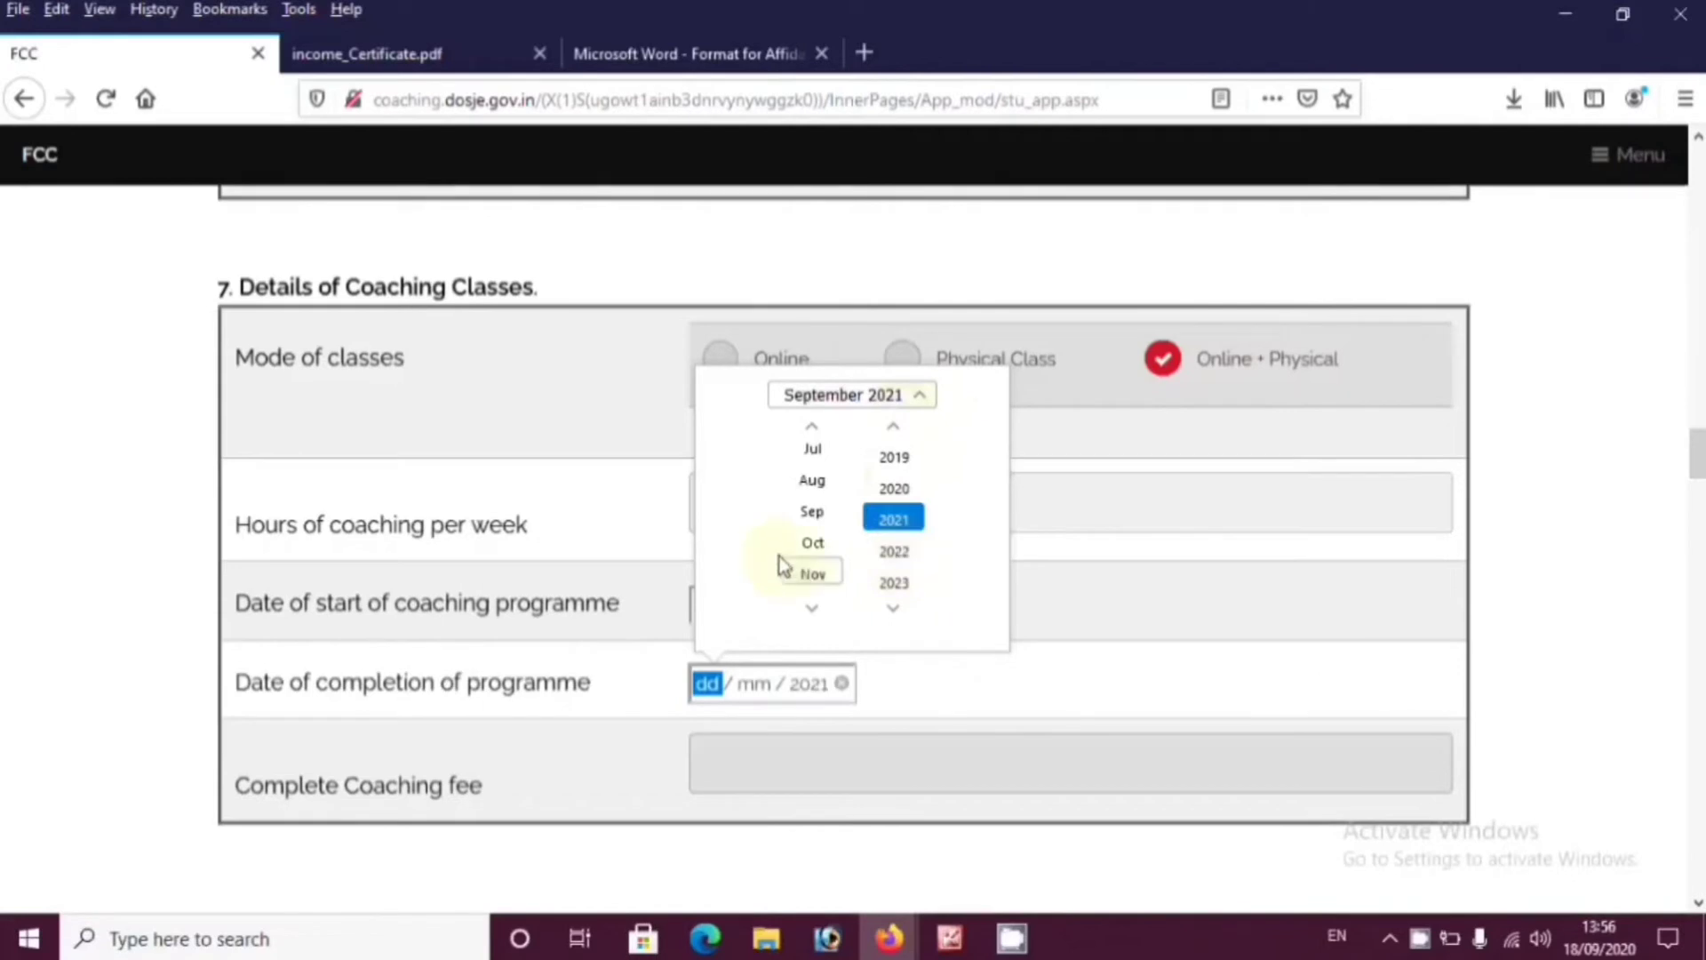
pyautogui.click(822, 542)
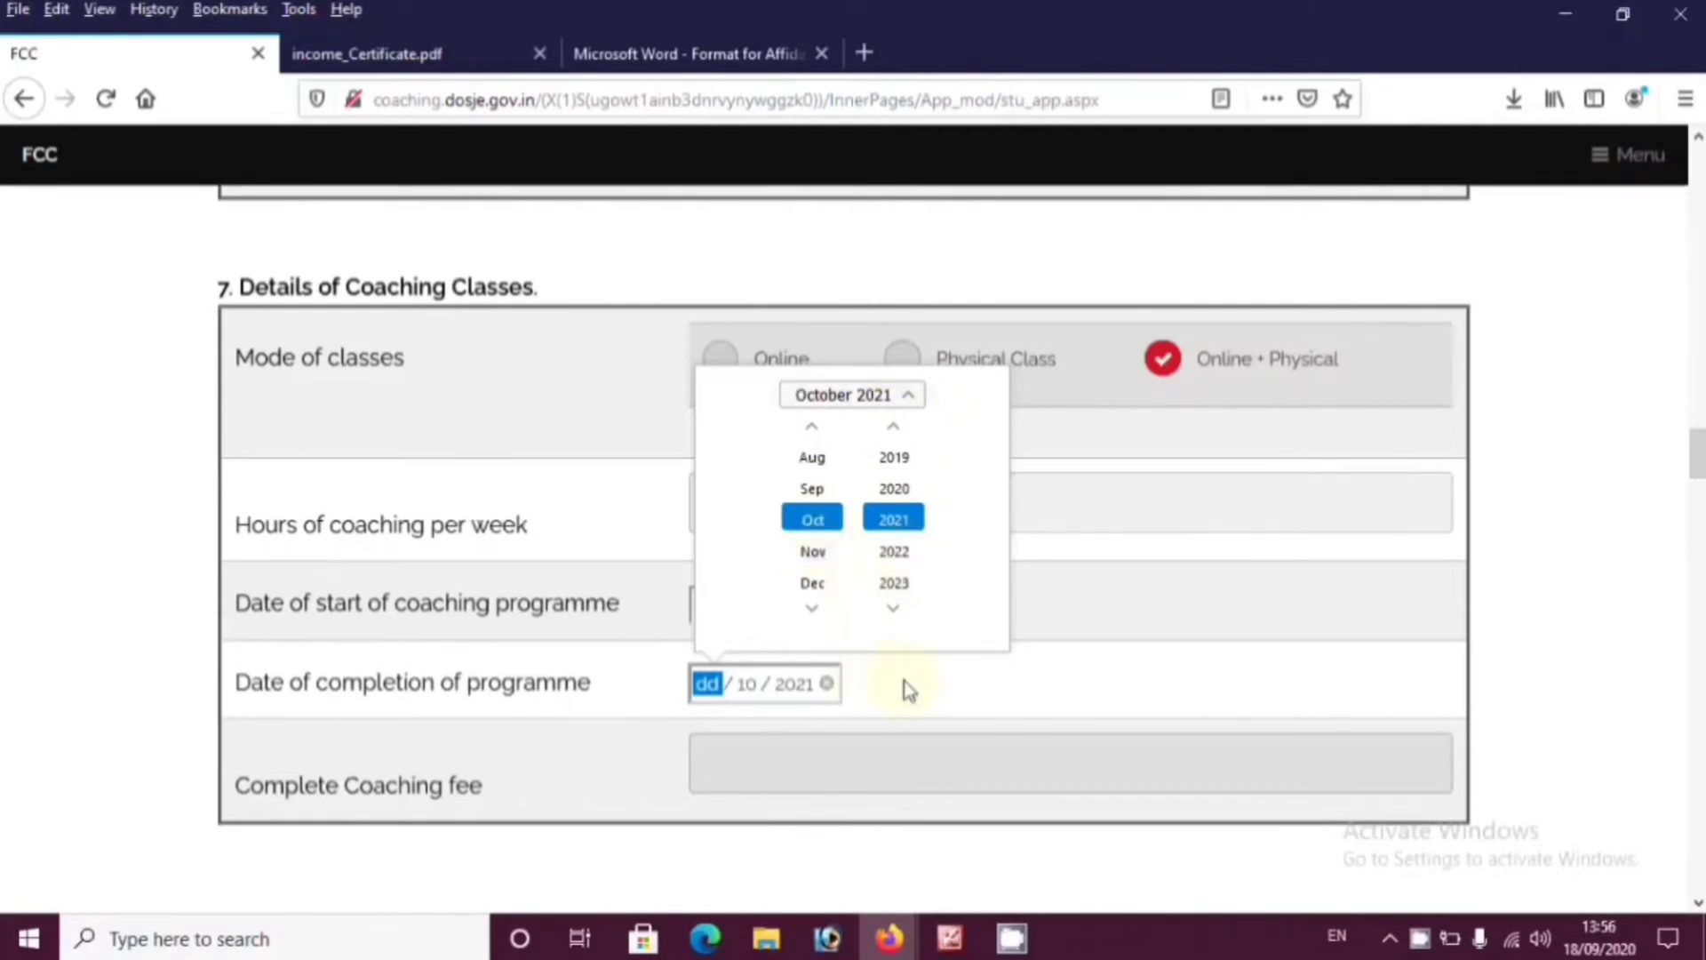
pyautogui.click(837, 398)
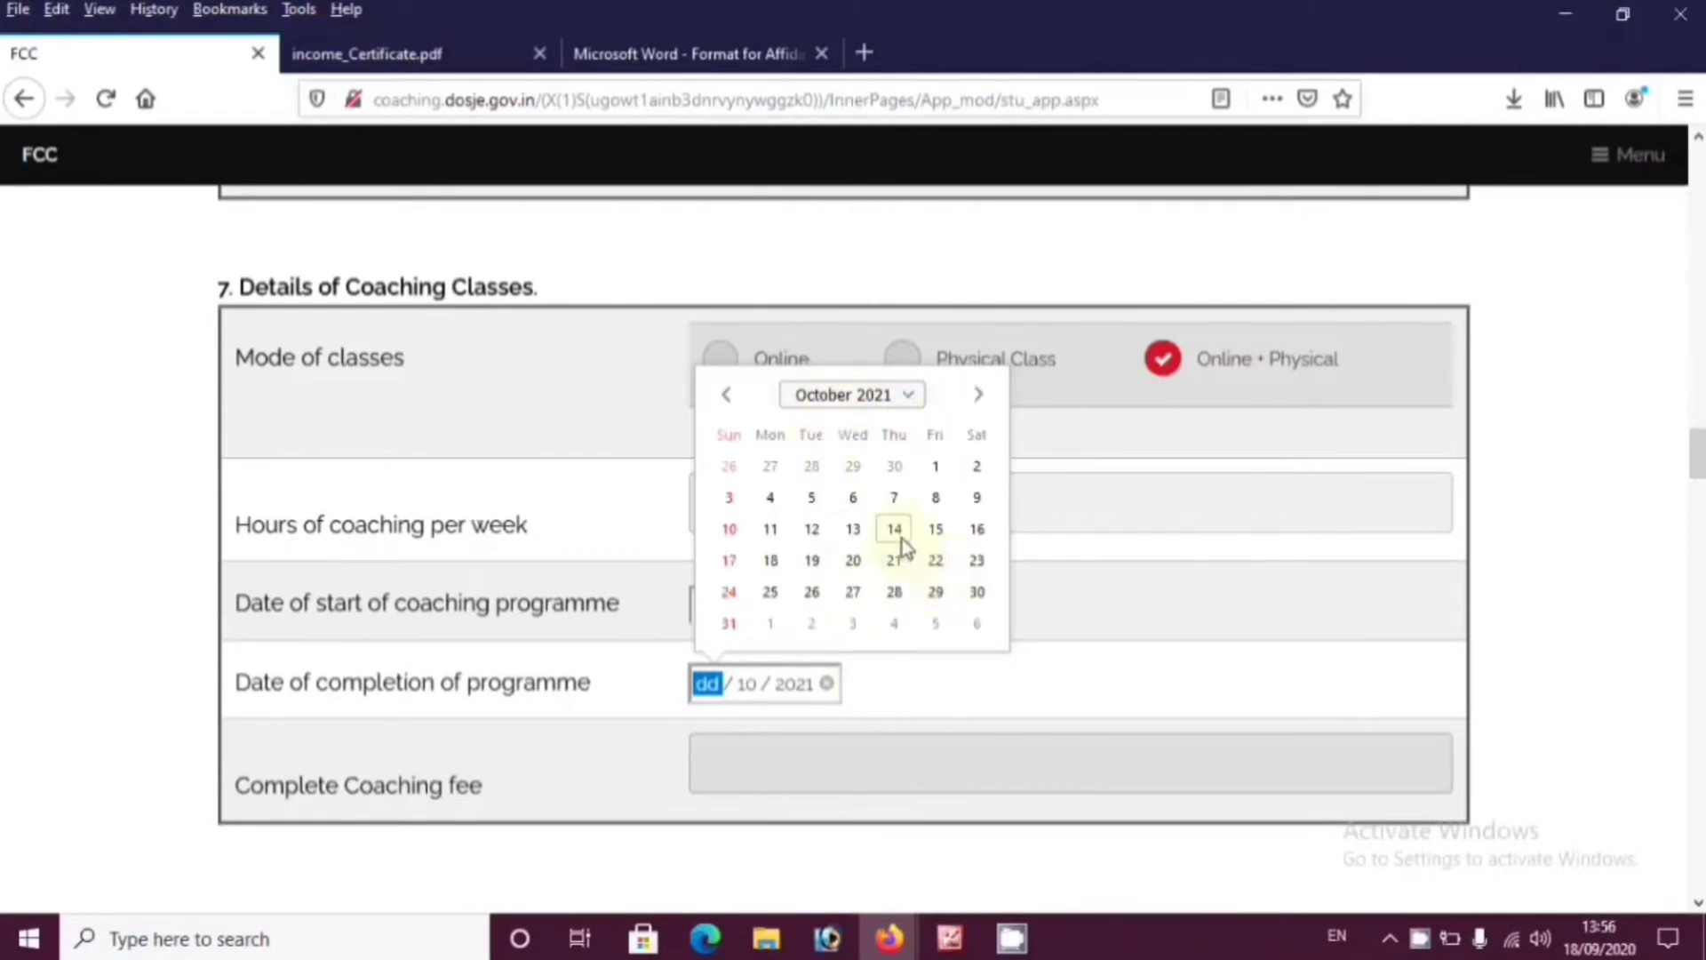
pyautogui.click(773, 561)
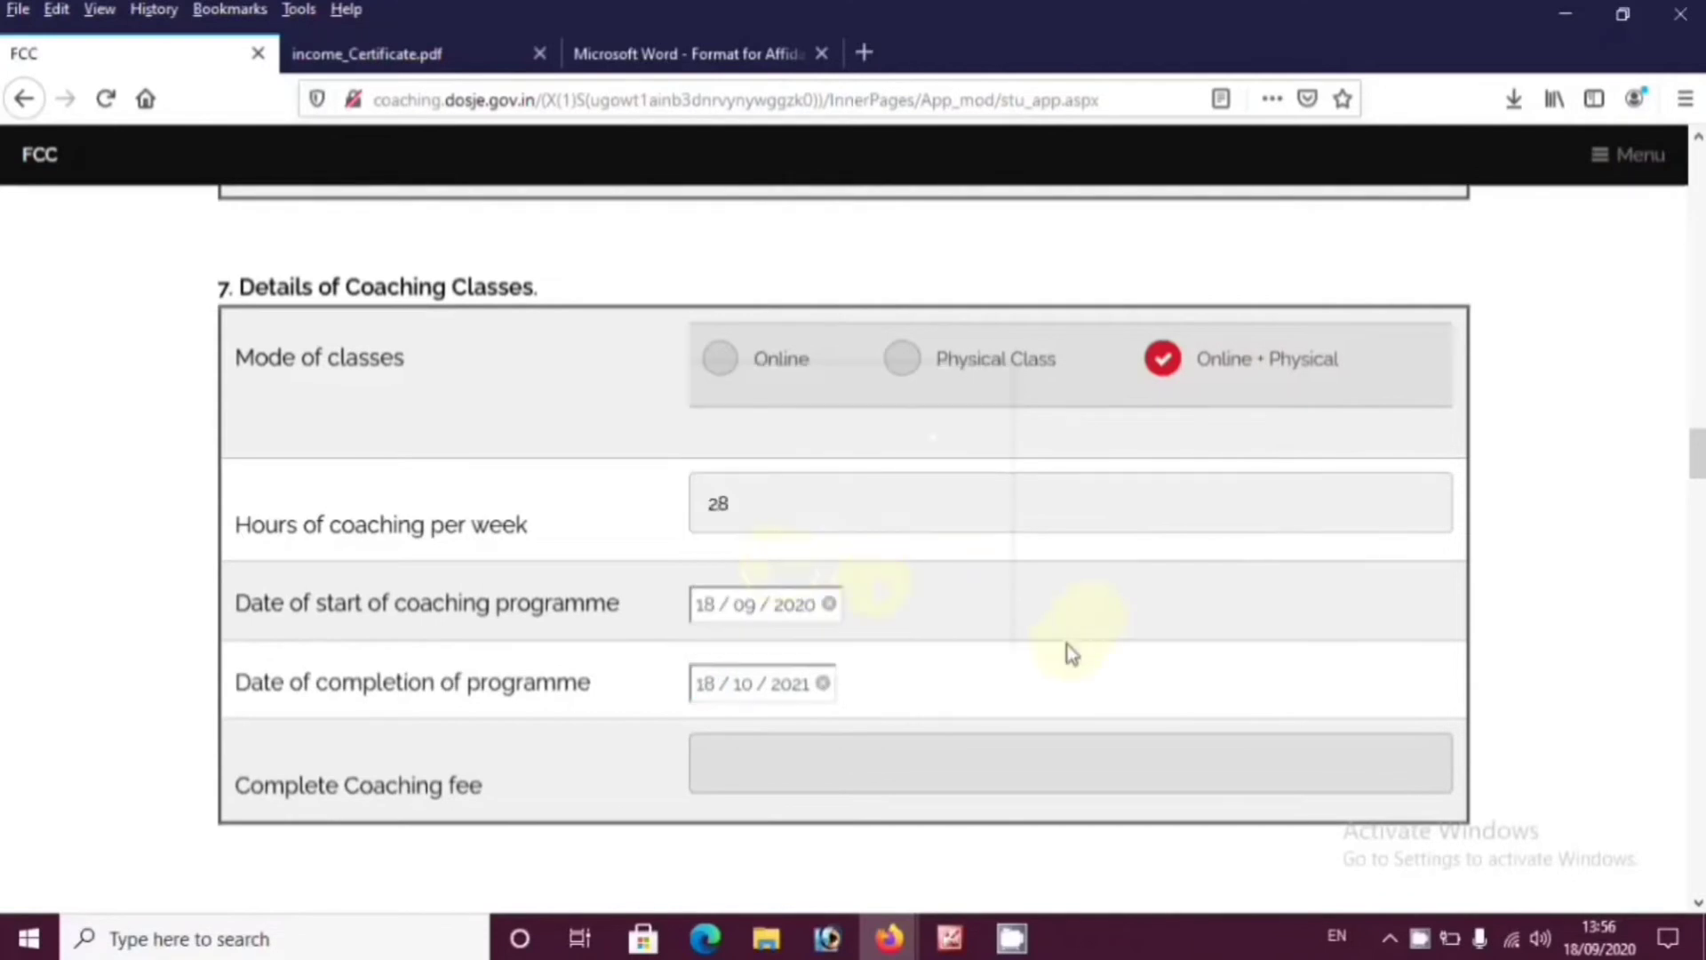
pyautogui.scroll(-3, 546, 742)
# Enter the complete coaching fee, correcting 13000 to 36000
pyautogui.click(844, 529)
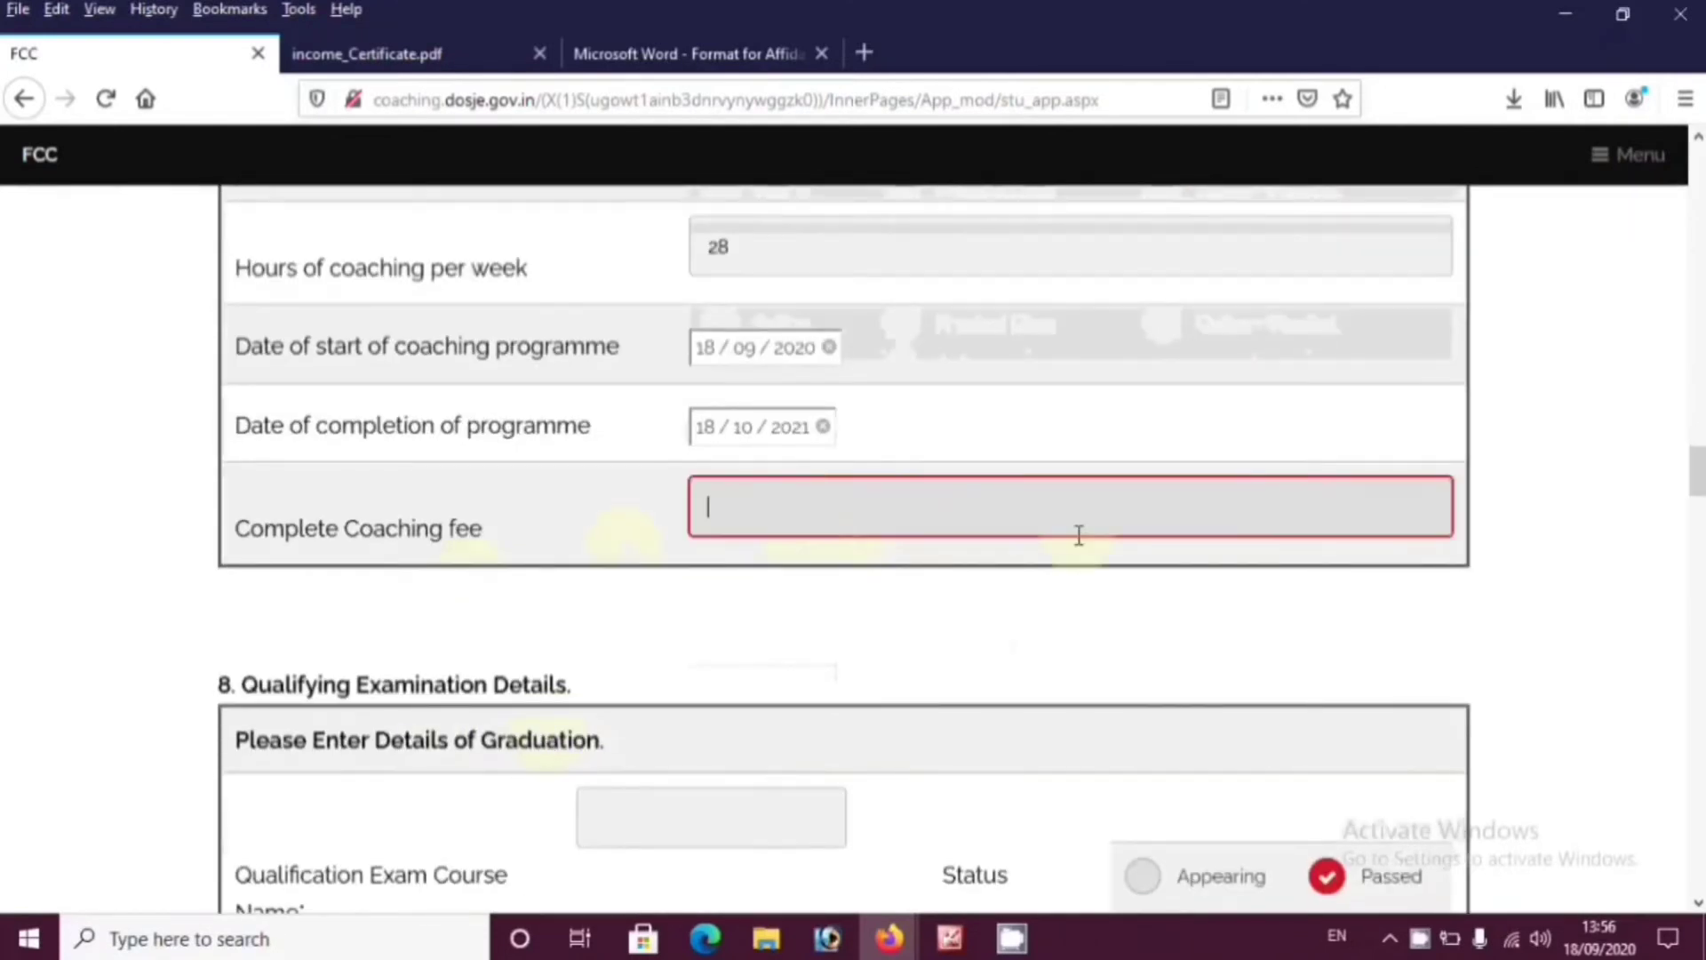
pyautogui.write('13000')
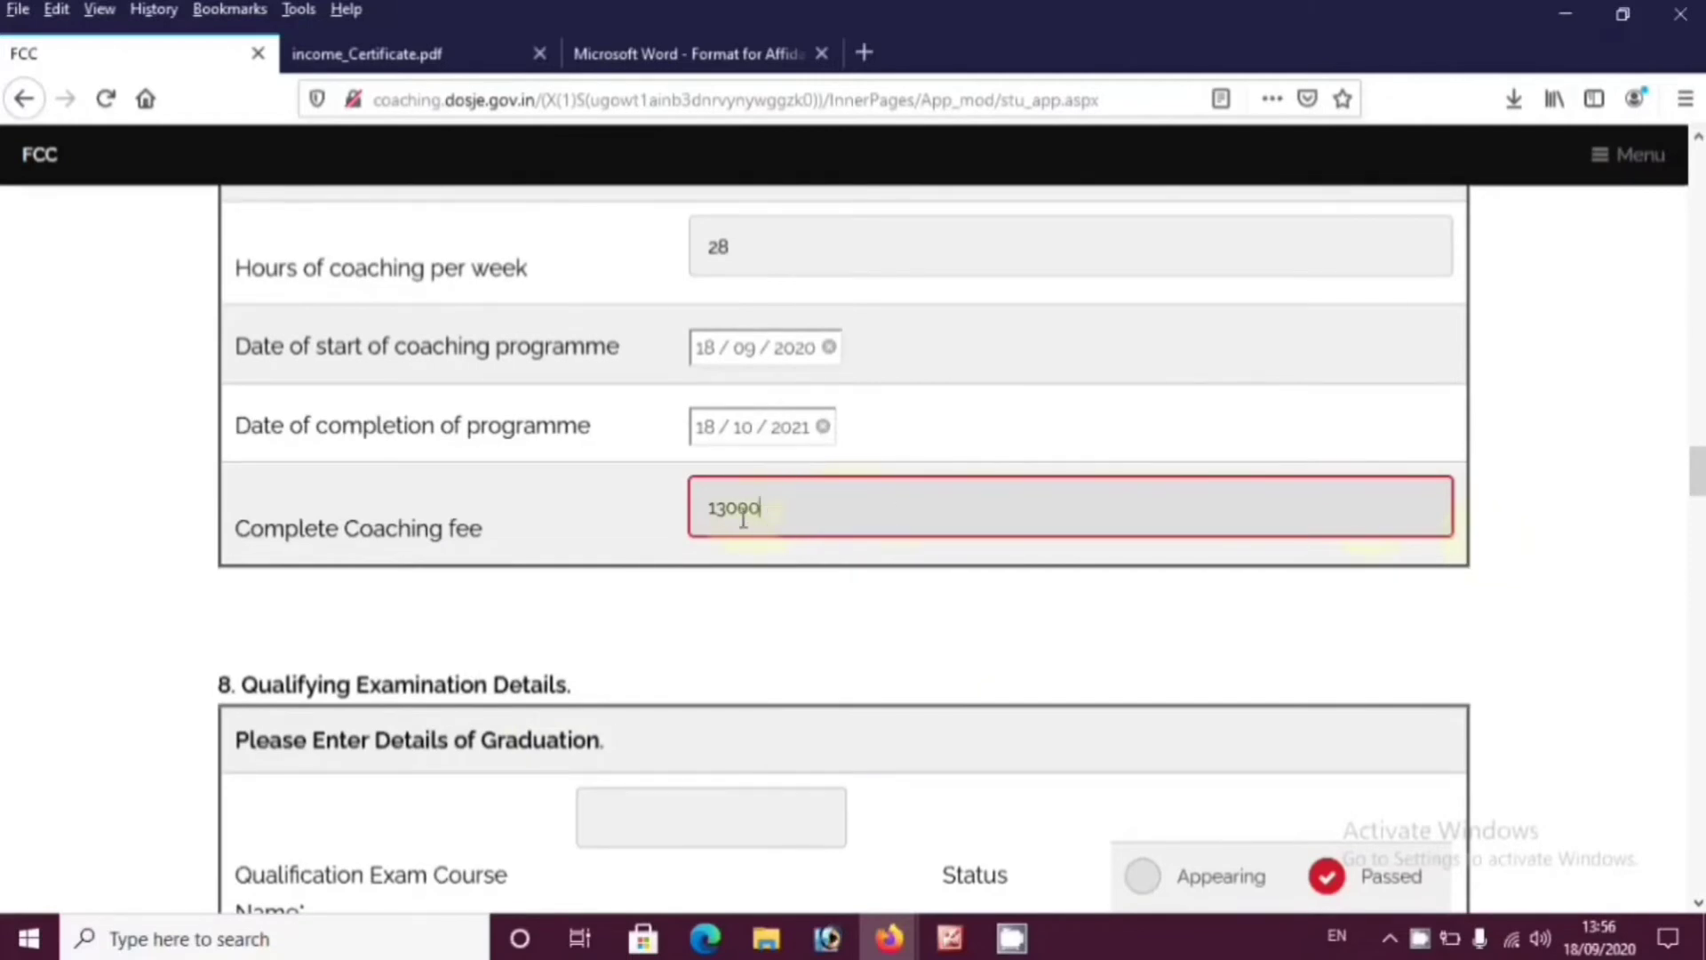
pyautogui.moveTo(743, 518); pyautogui.dragTo(702, 514)
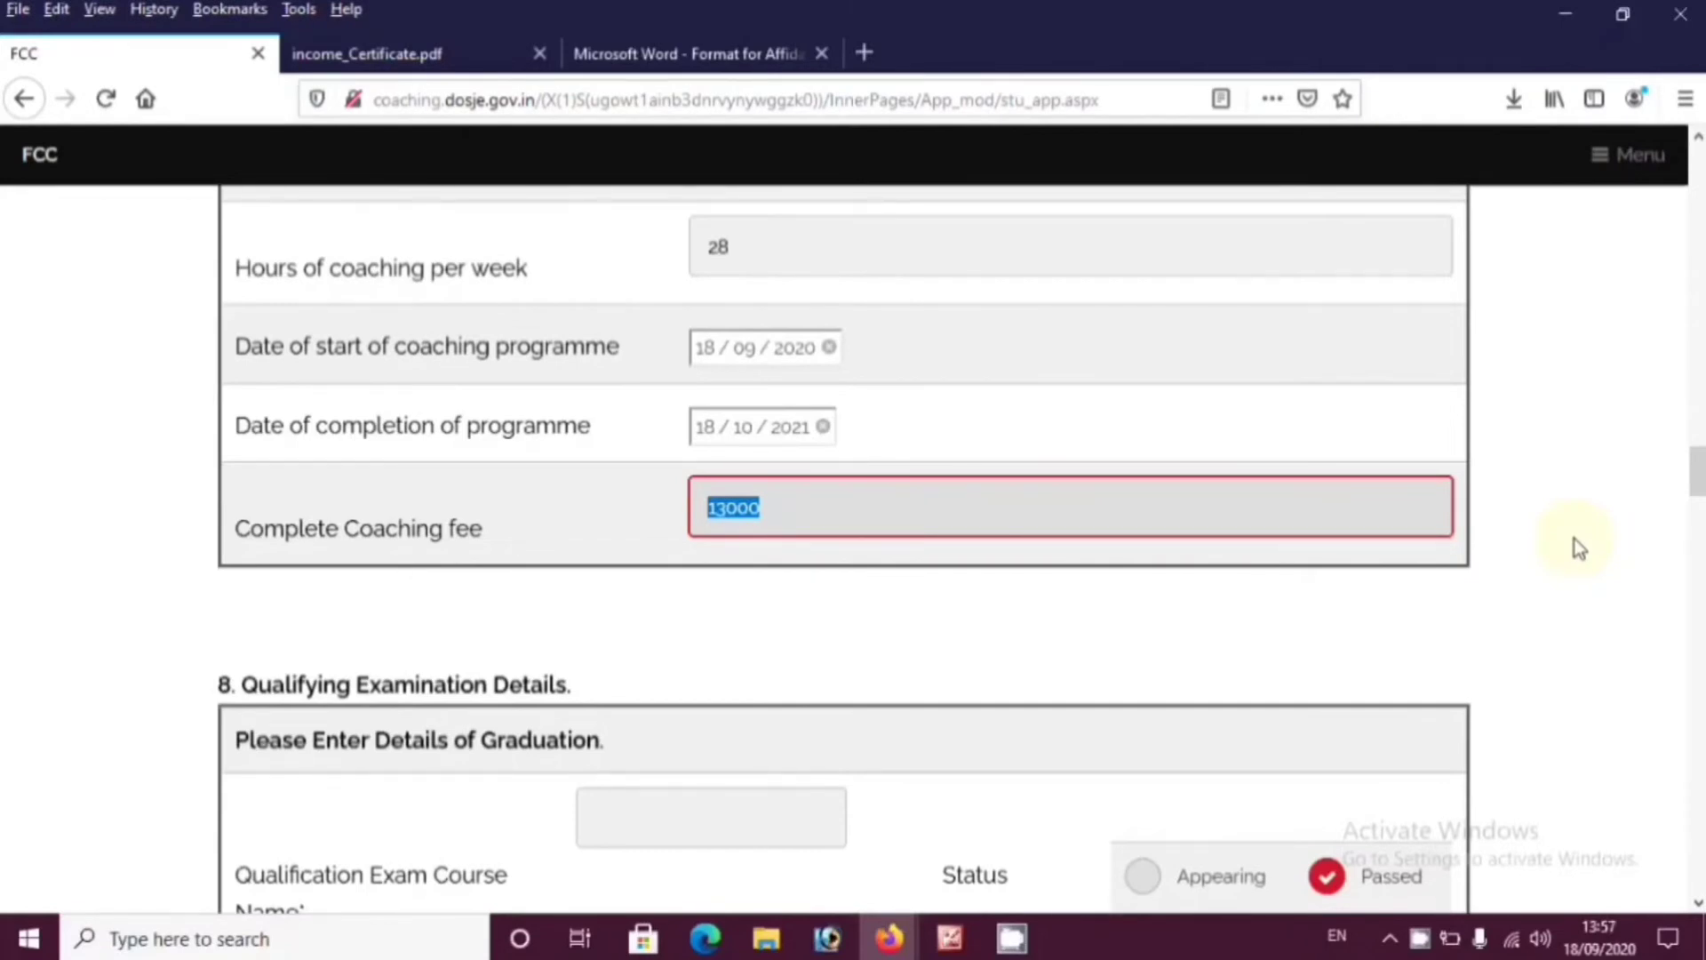
pyautogui.write('3')
pyautogui.click(1569, 541)
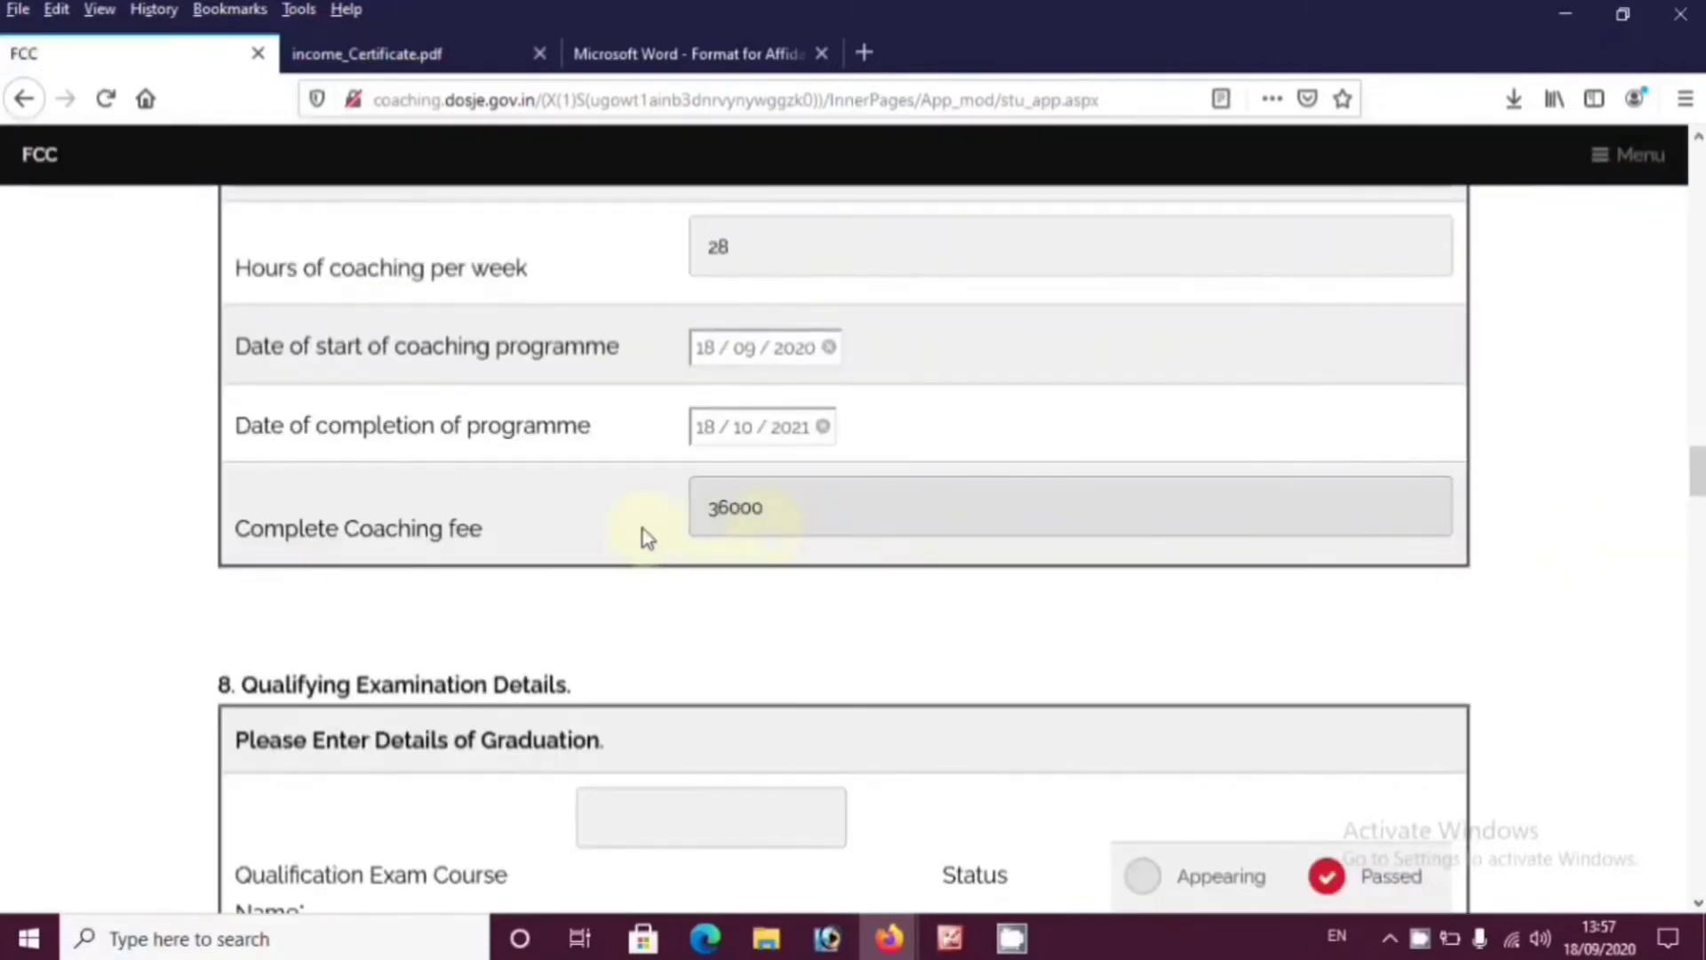
pyautogui.scroll(-2, 705, 598)
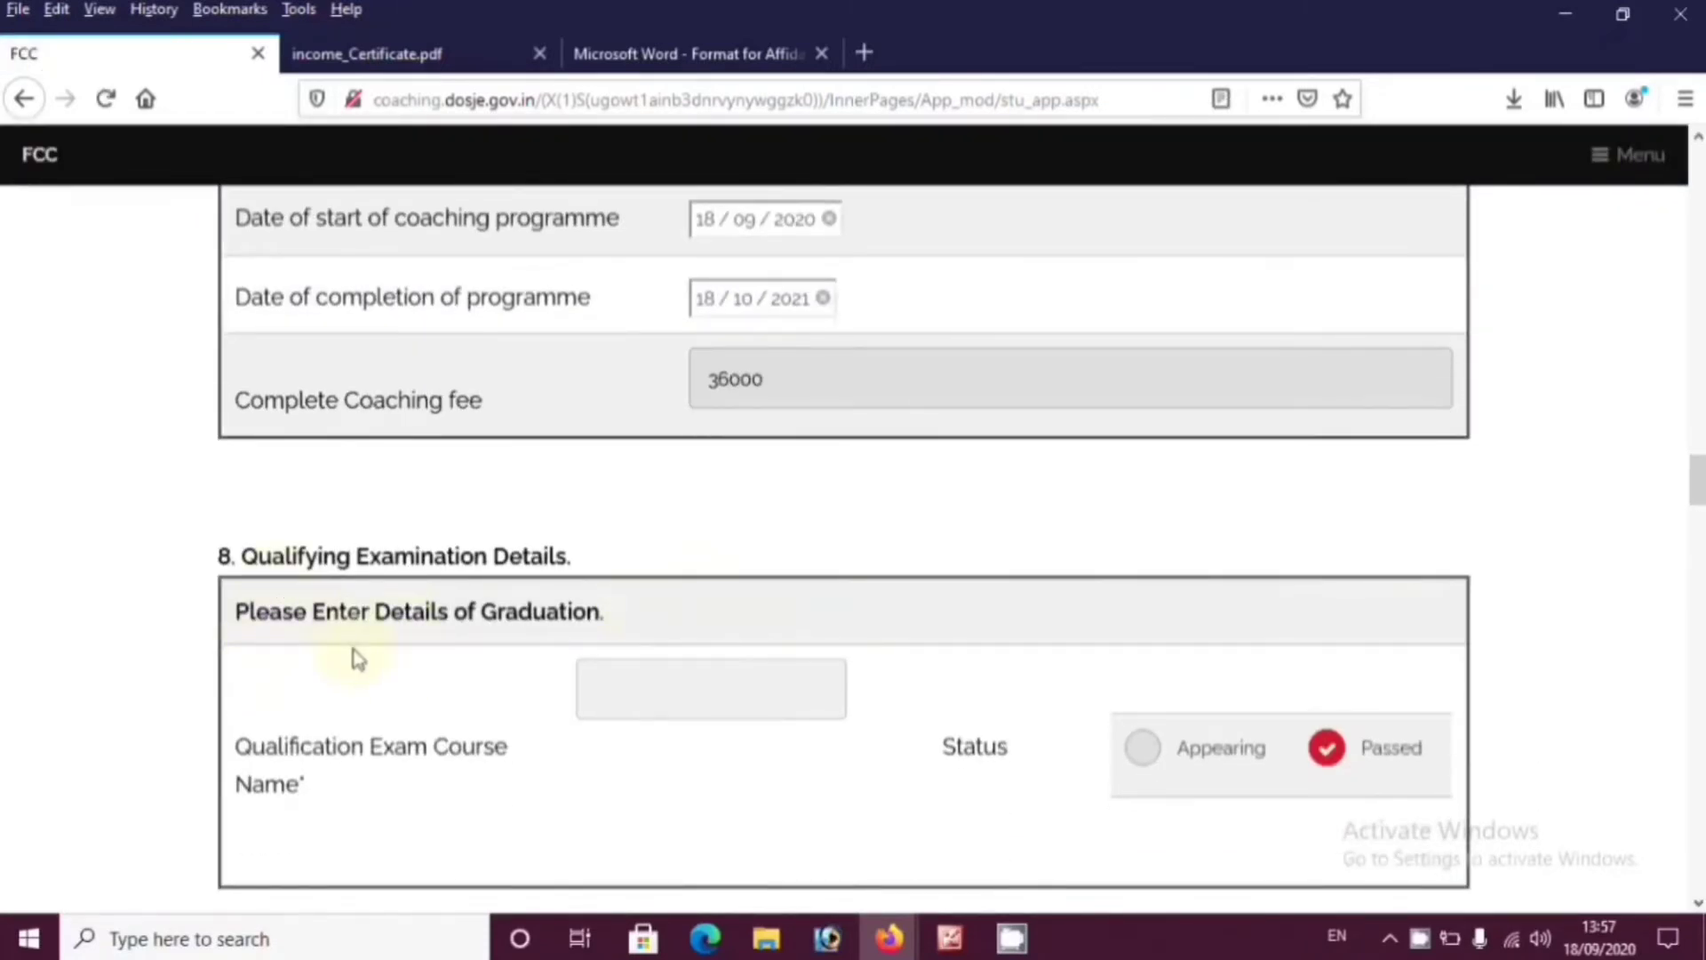
# Type BCOM as the qualifying course name, toggling status to Appearing and back to Passed
pyautogui.scroll(-1, 557, 639)
pyautogui.scroll(-3, 557, 640)
pyautogui.click(699, 445)
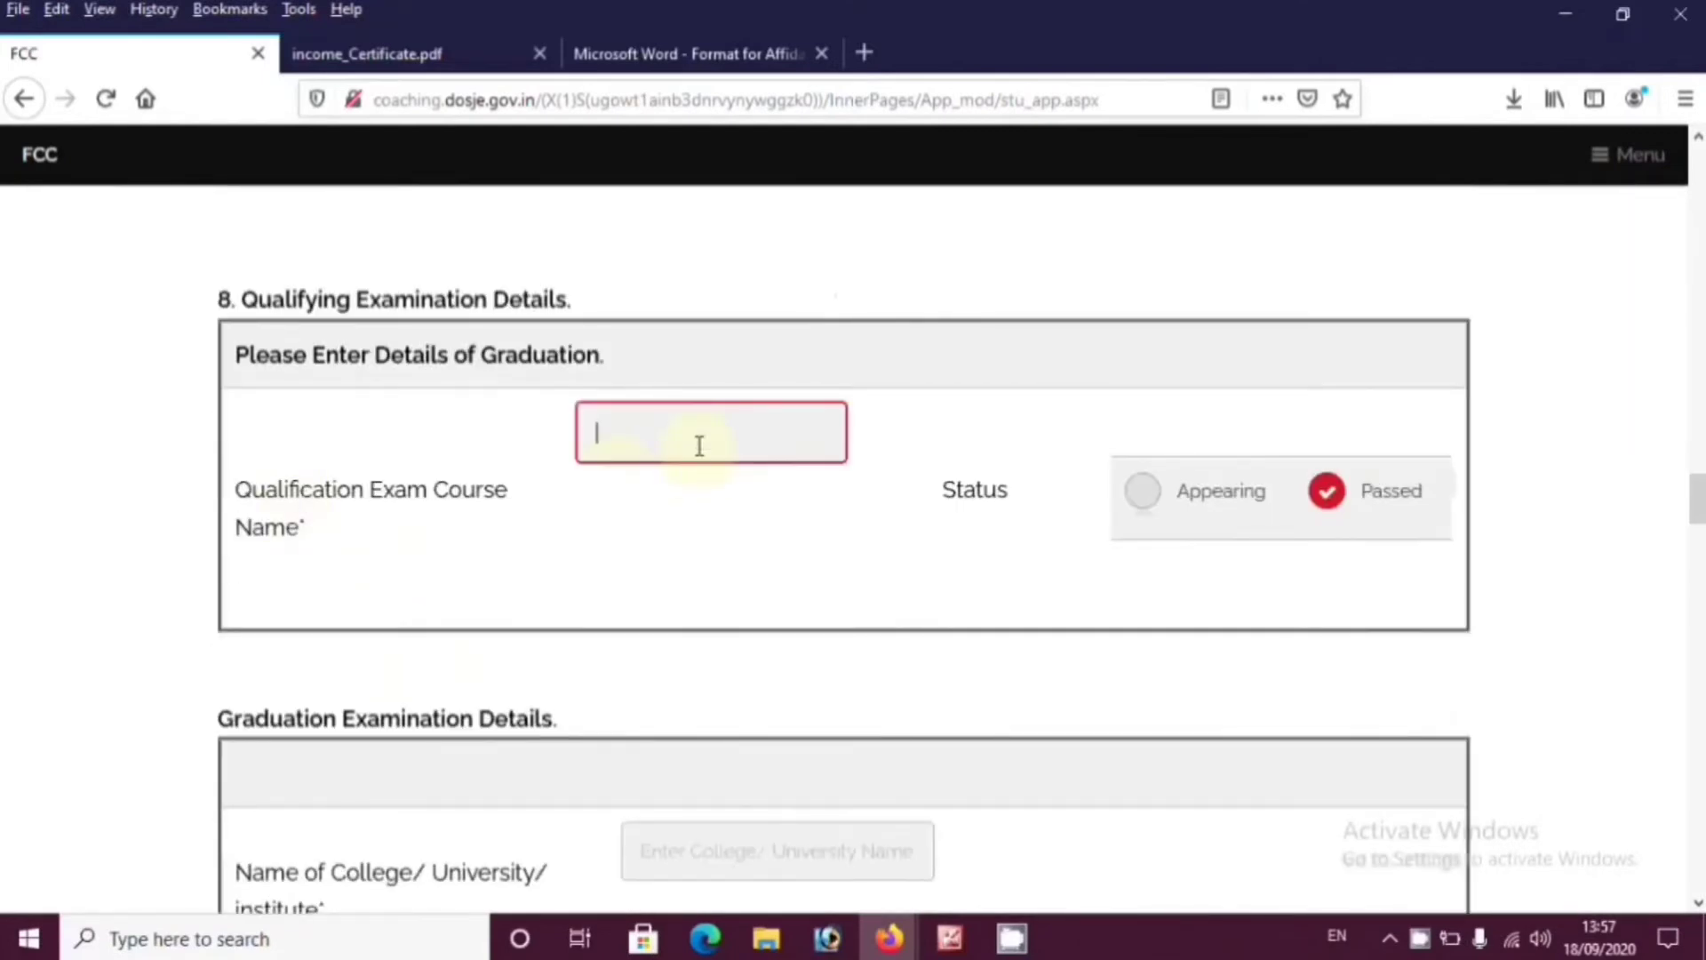
pyautogui.write('BCOM')
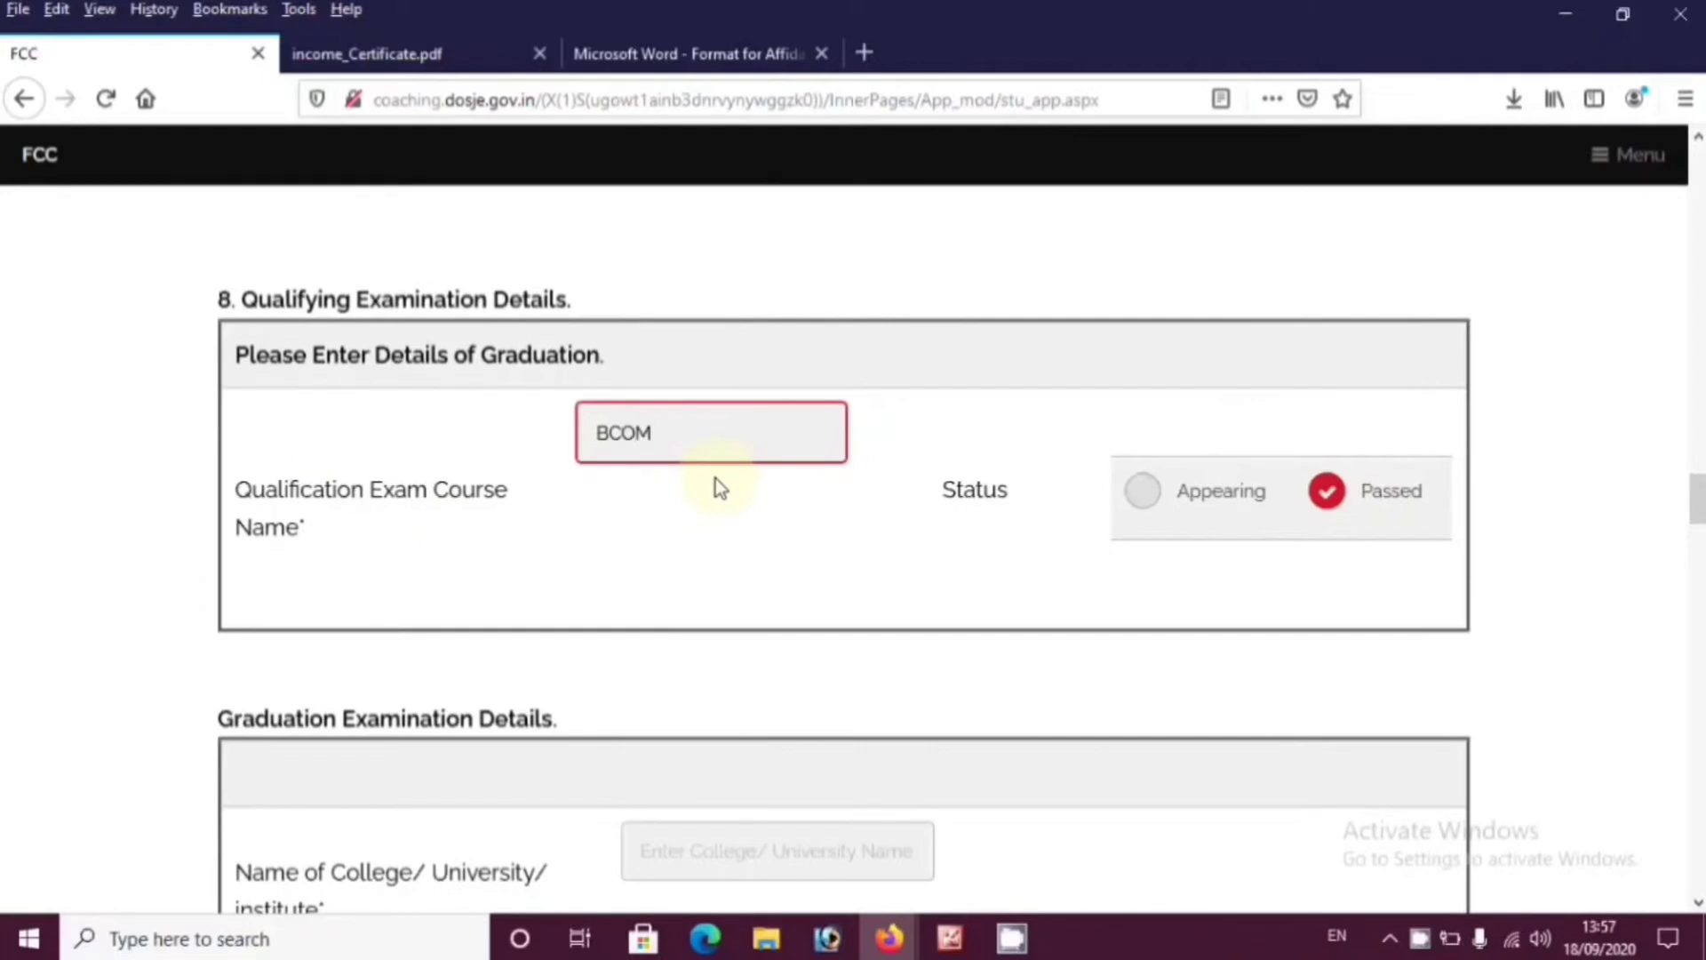
pyautogui.click(1149, 493)
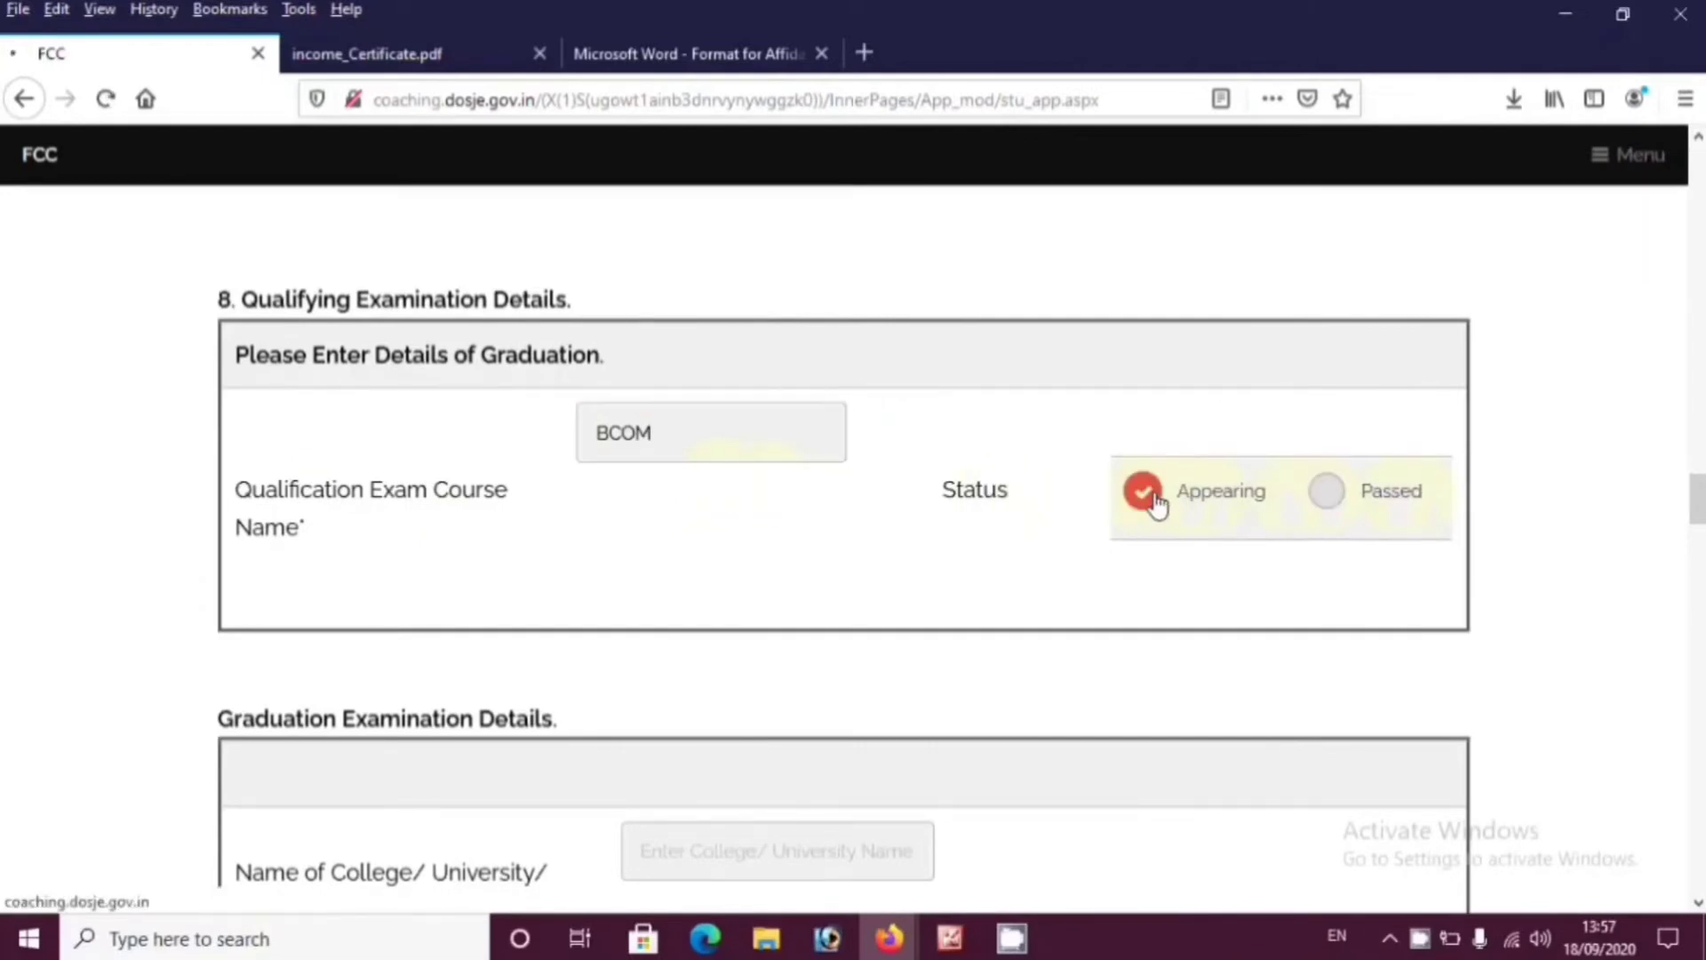
pyautogui.click(1328, 492)
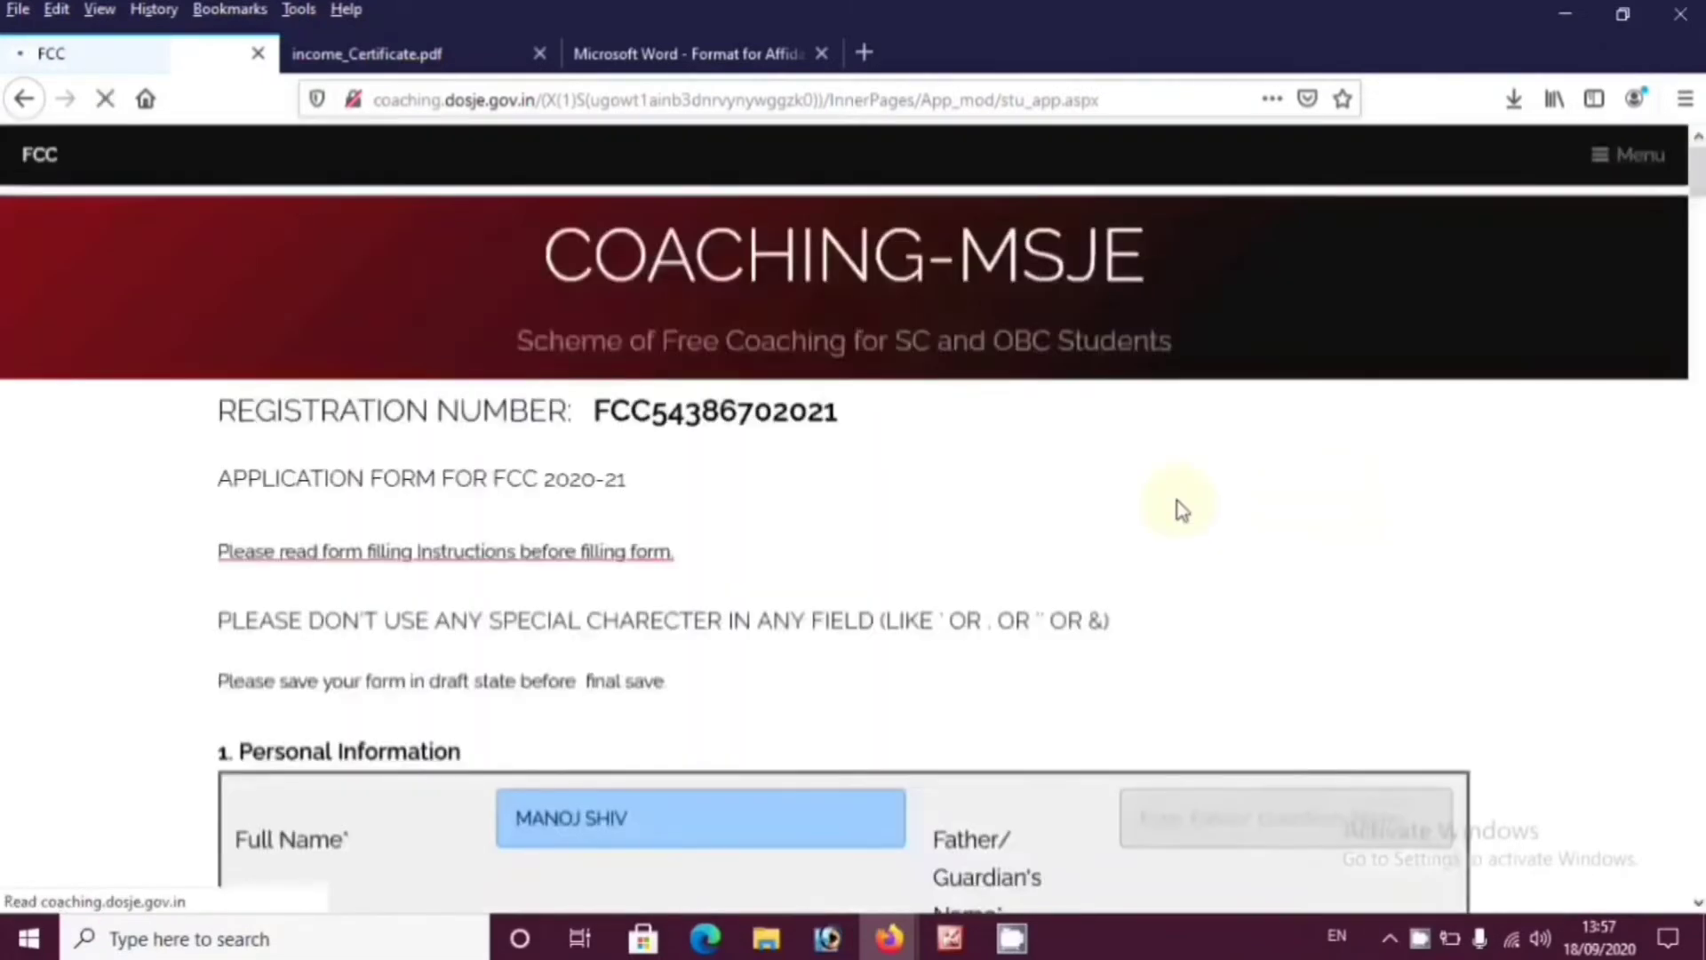
pyautogui.scroll(-5, 899, 622)
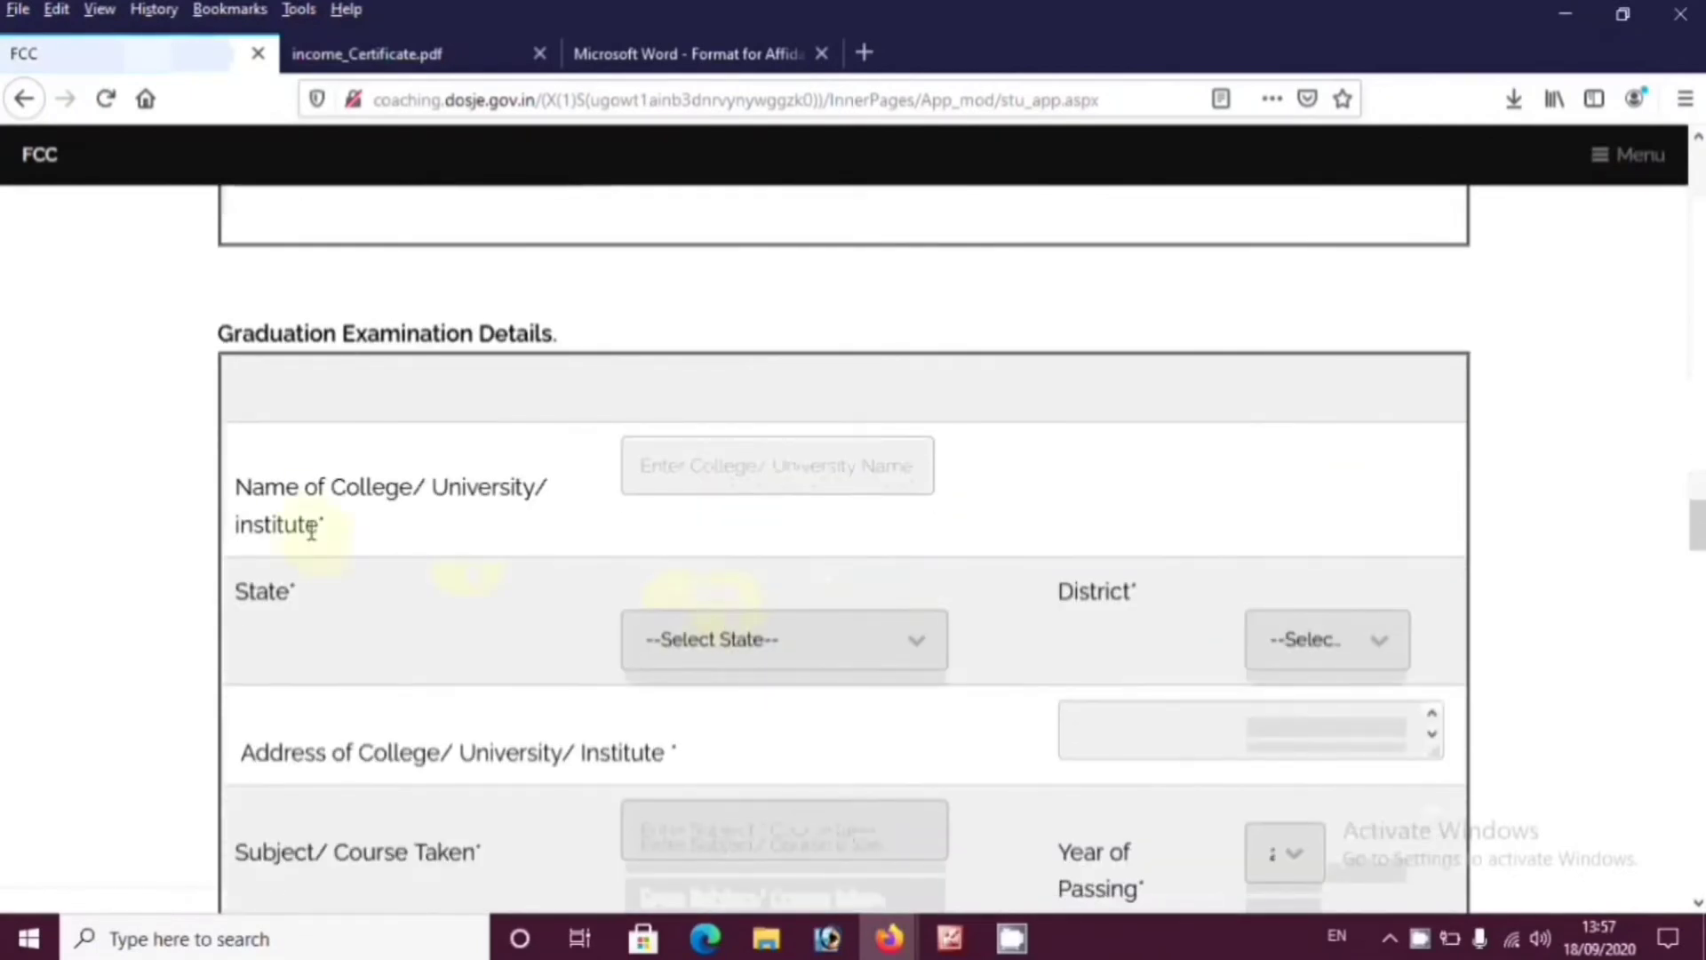
# Enter the college name and set its state to Madhya Pradesh and district to Chhindwara
pyautogui.moveTo(233, 335); pyautogui.dragTo(407, 338)
pyautogui.click(763, 488)
pyautogui.click(755, 478)
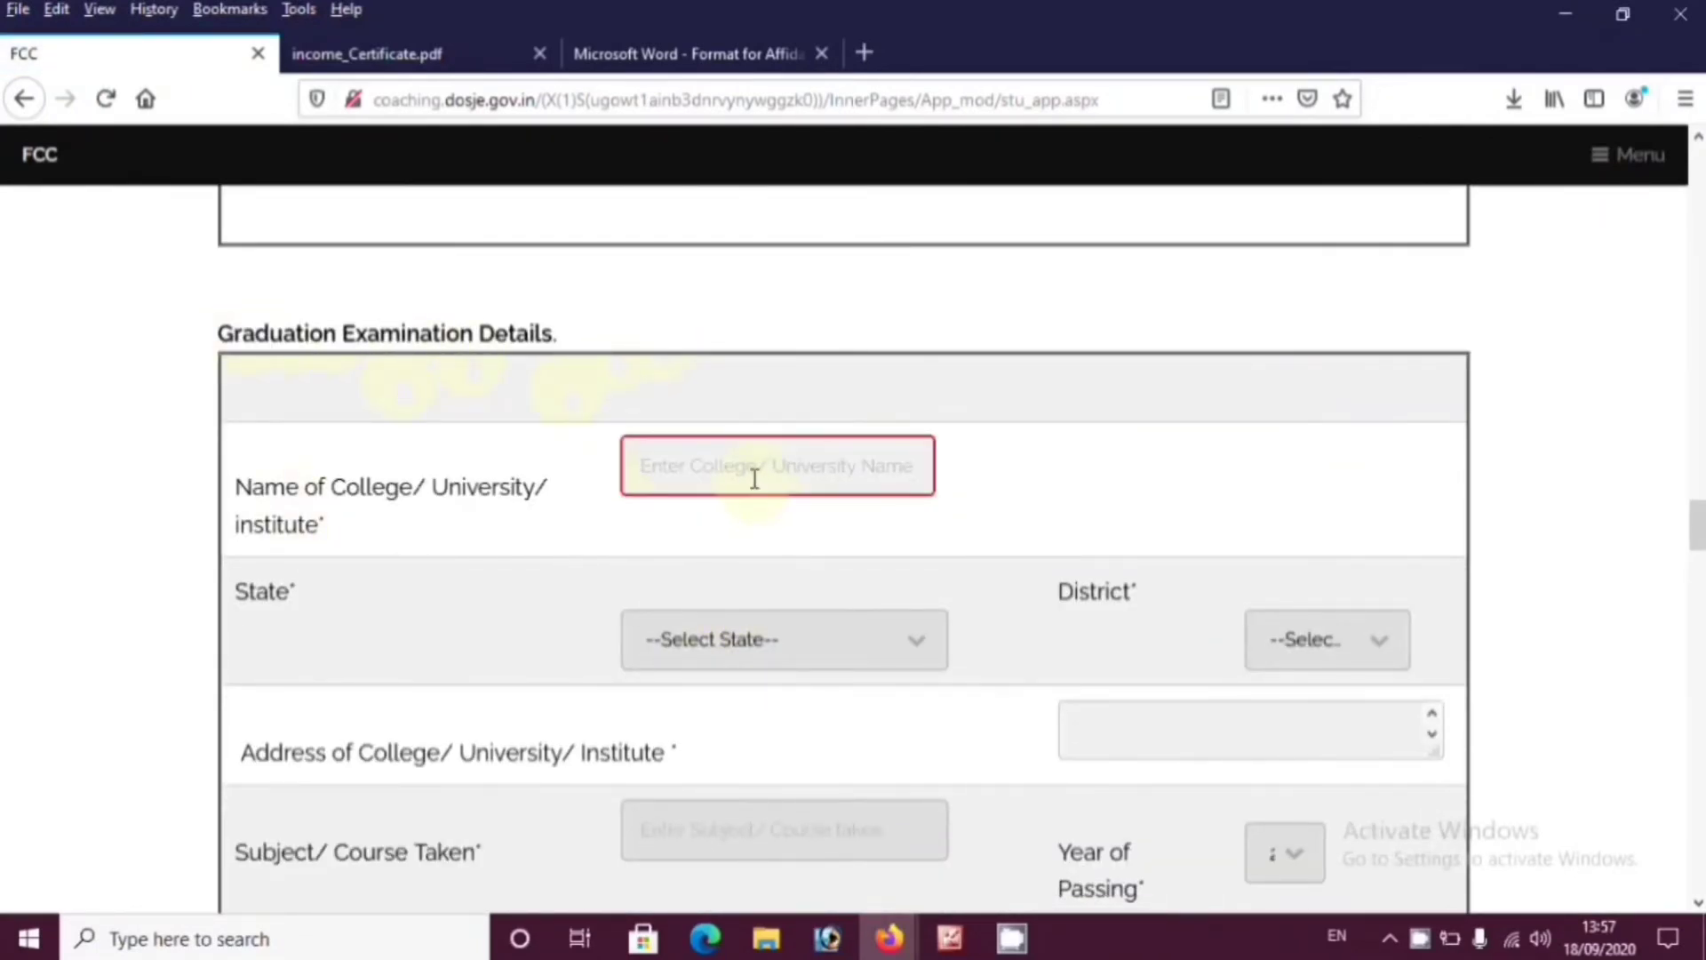
pyautogui.write('PG COLLEGE')
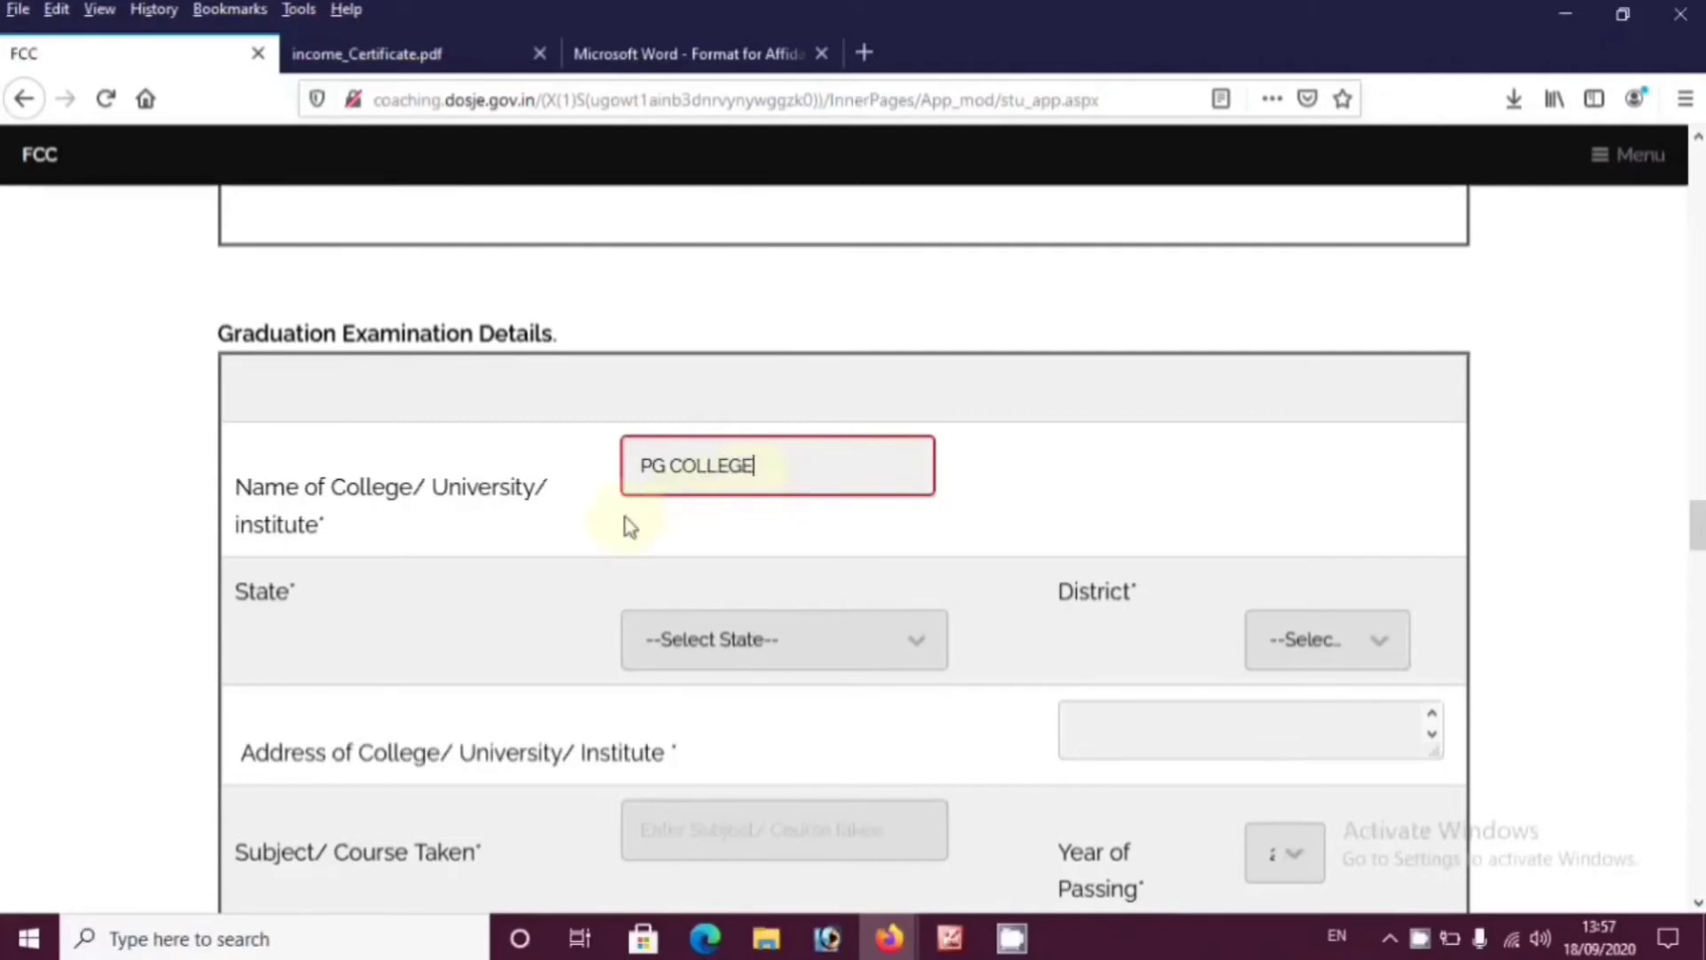
pyautogui.click(751, 640)
pyautogui.scroll(-2, 754, 429)
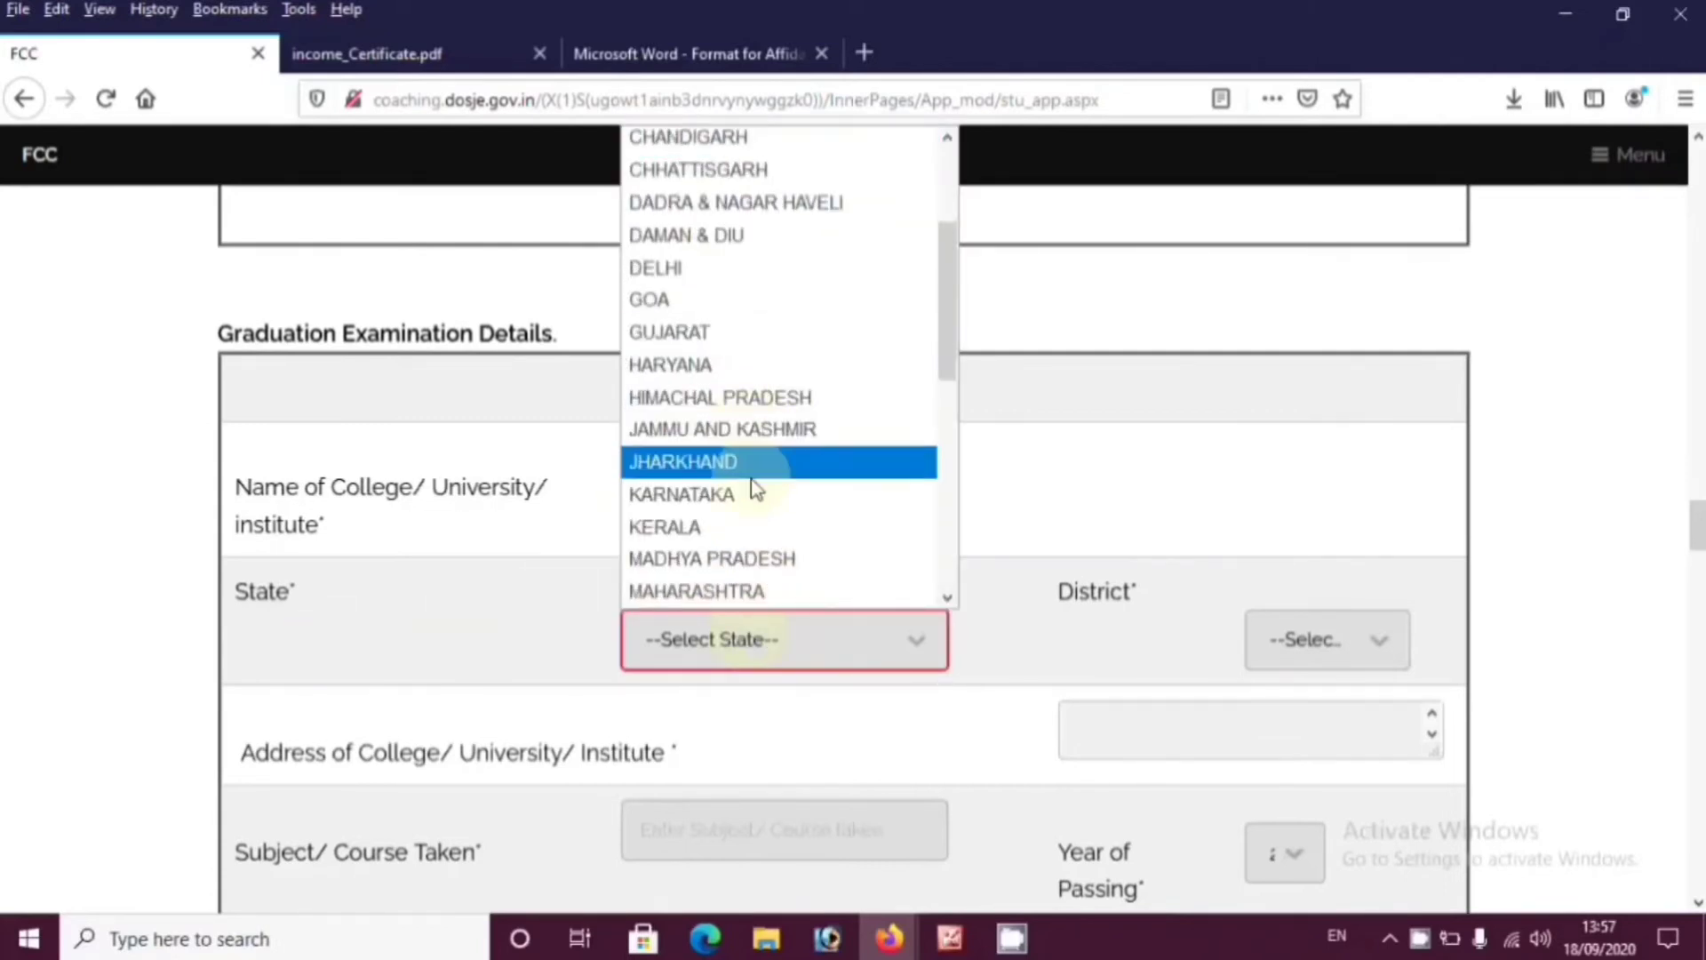
pyautogui.click(762, 559)
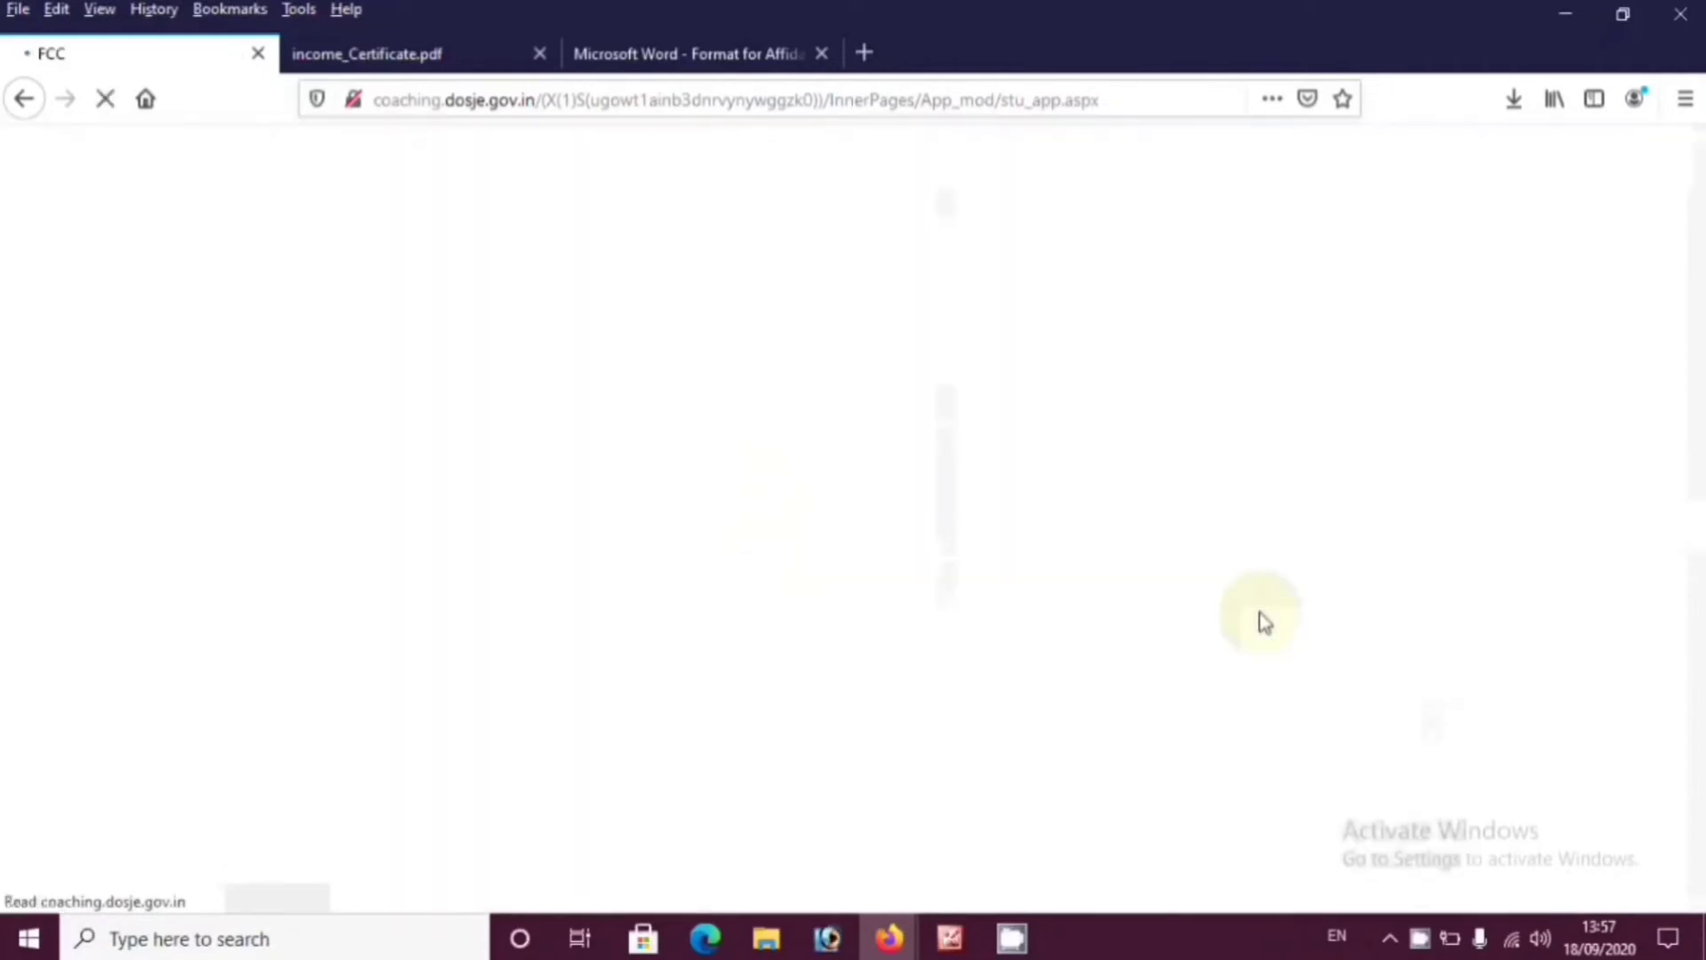
pyautogui.scroll(-15, 1282, 691)
pyautogui.scroll(-10, 1325, 636)
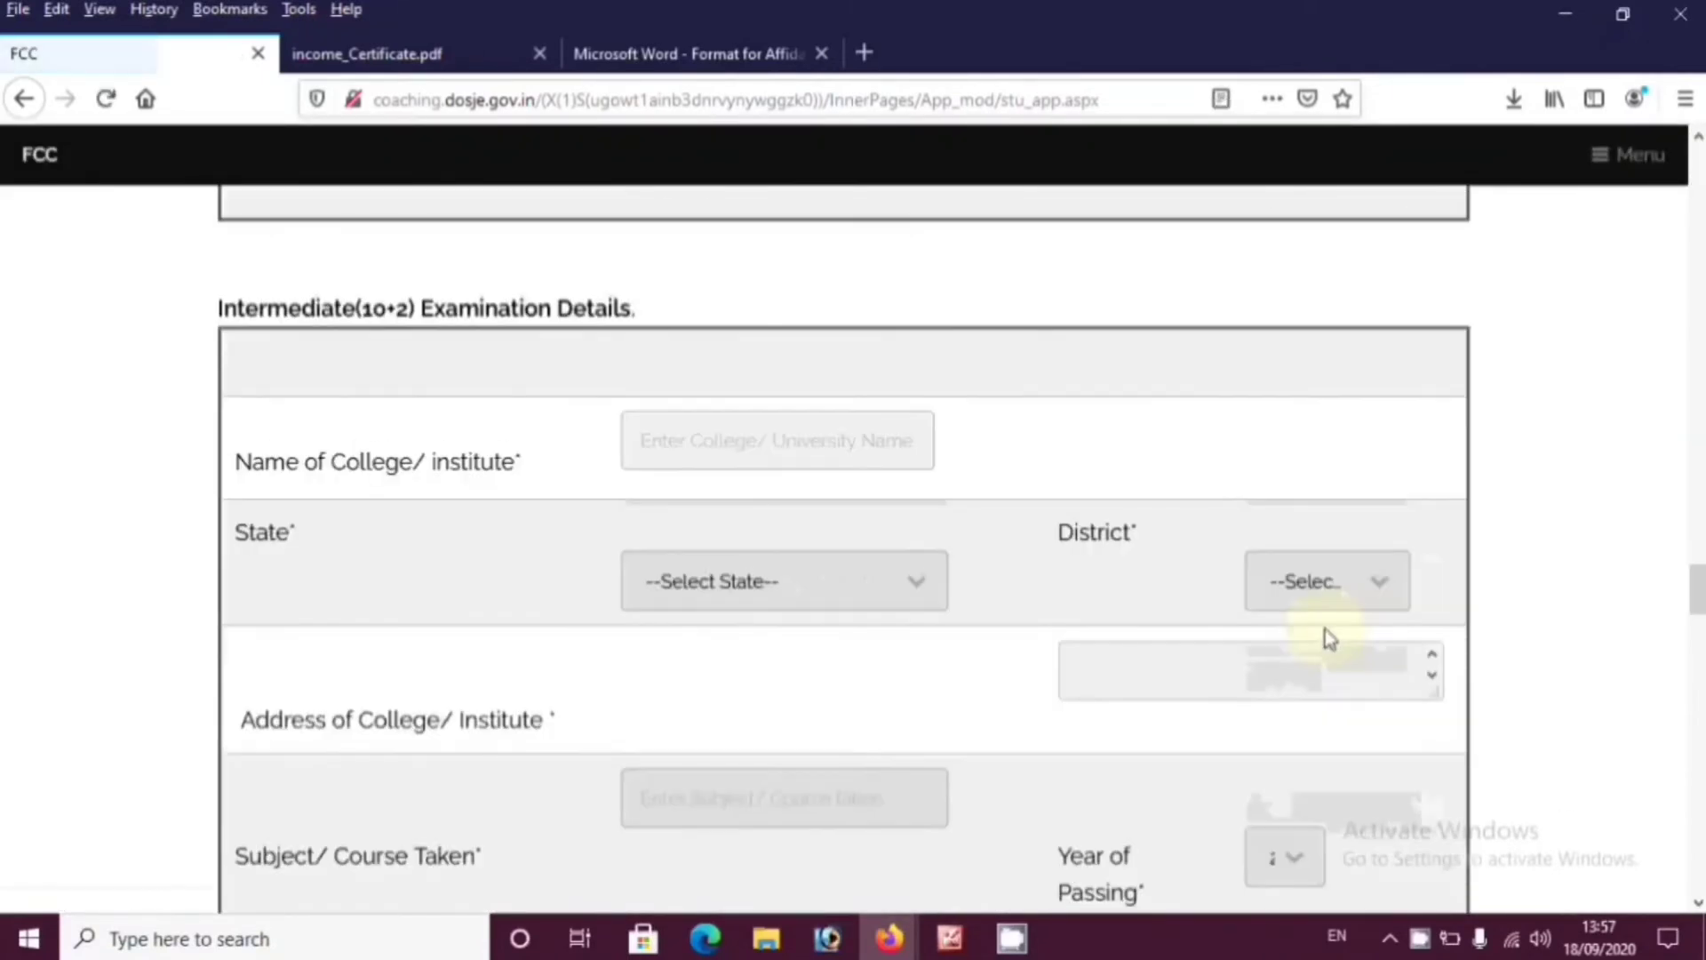
pyautogui.scroll(7, 1325, 636)
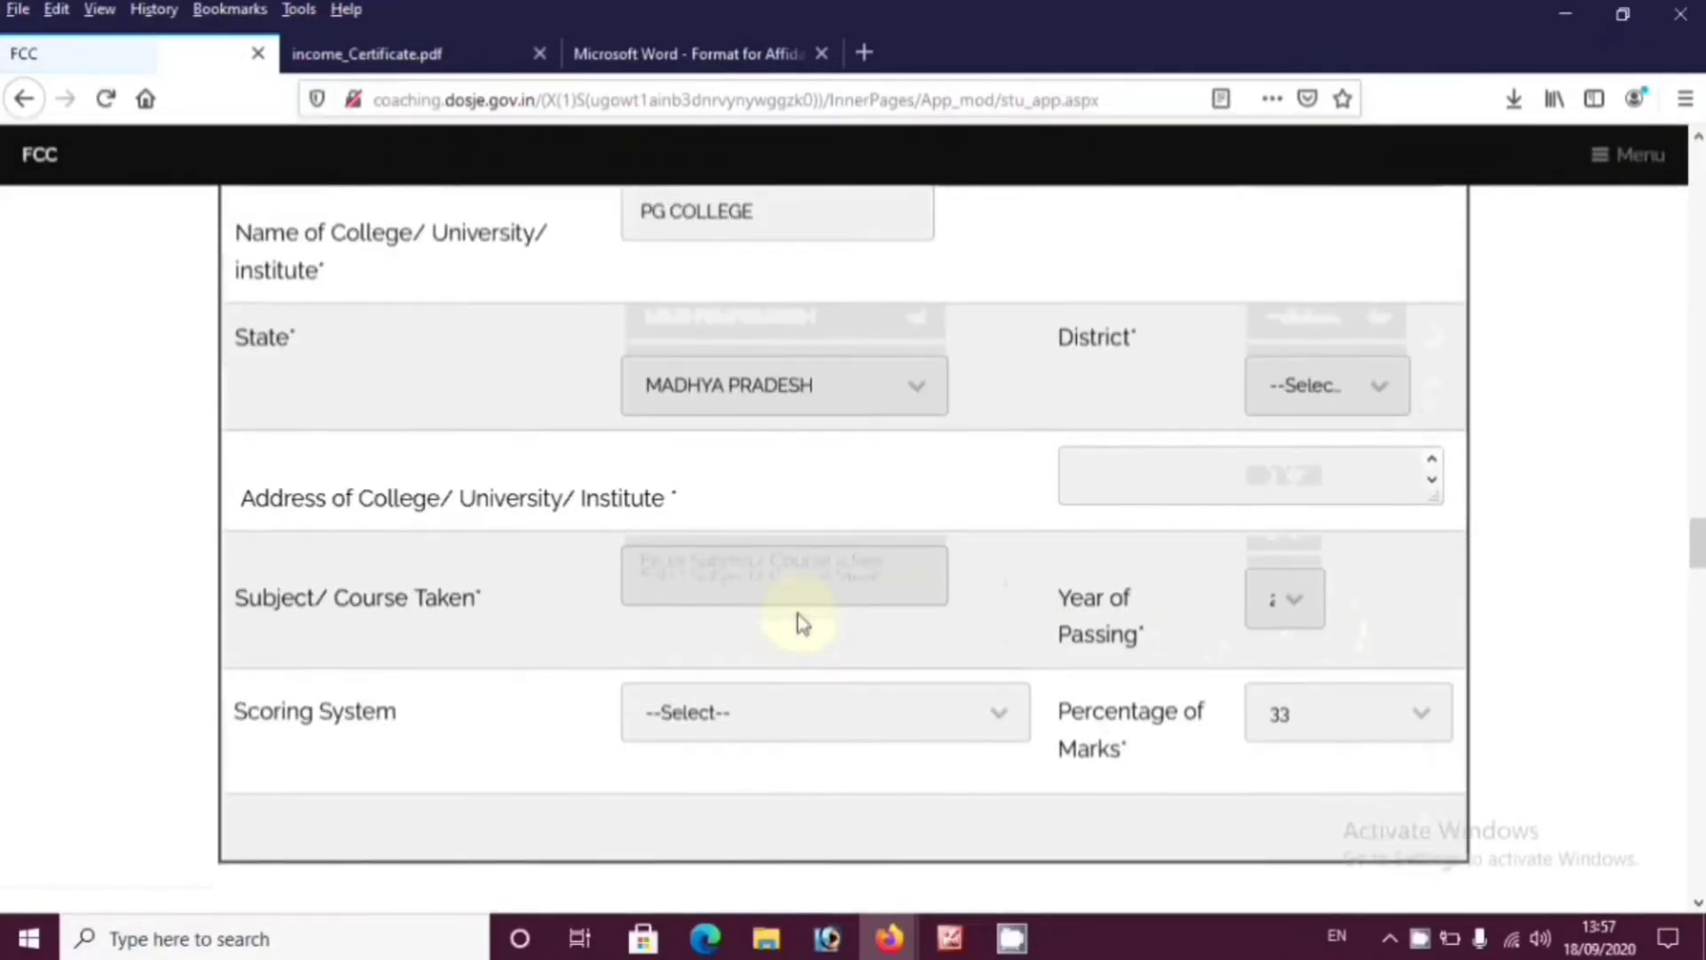
pyautogui.click(1302, 393)
pyautogui.click(1344, 821)
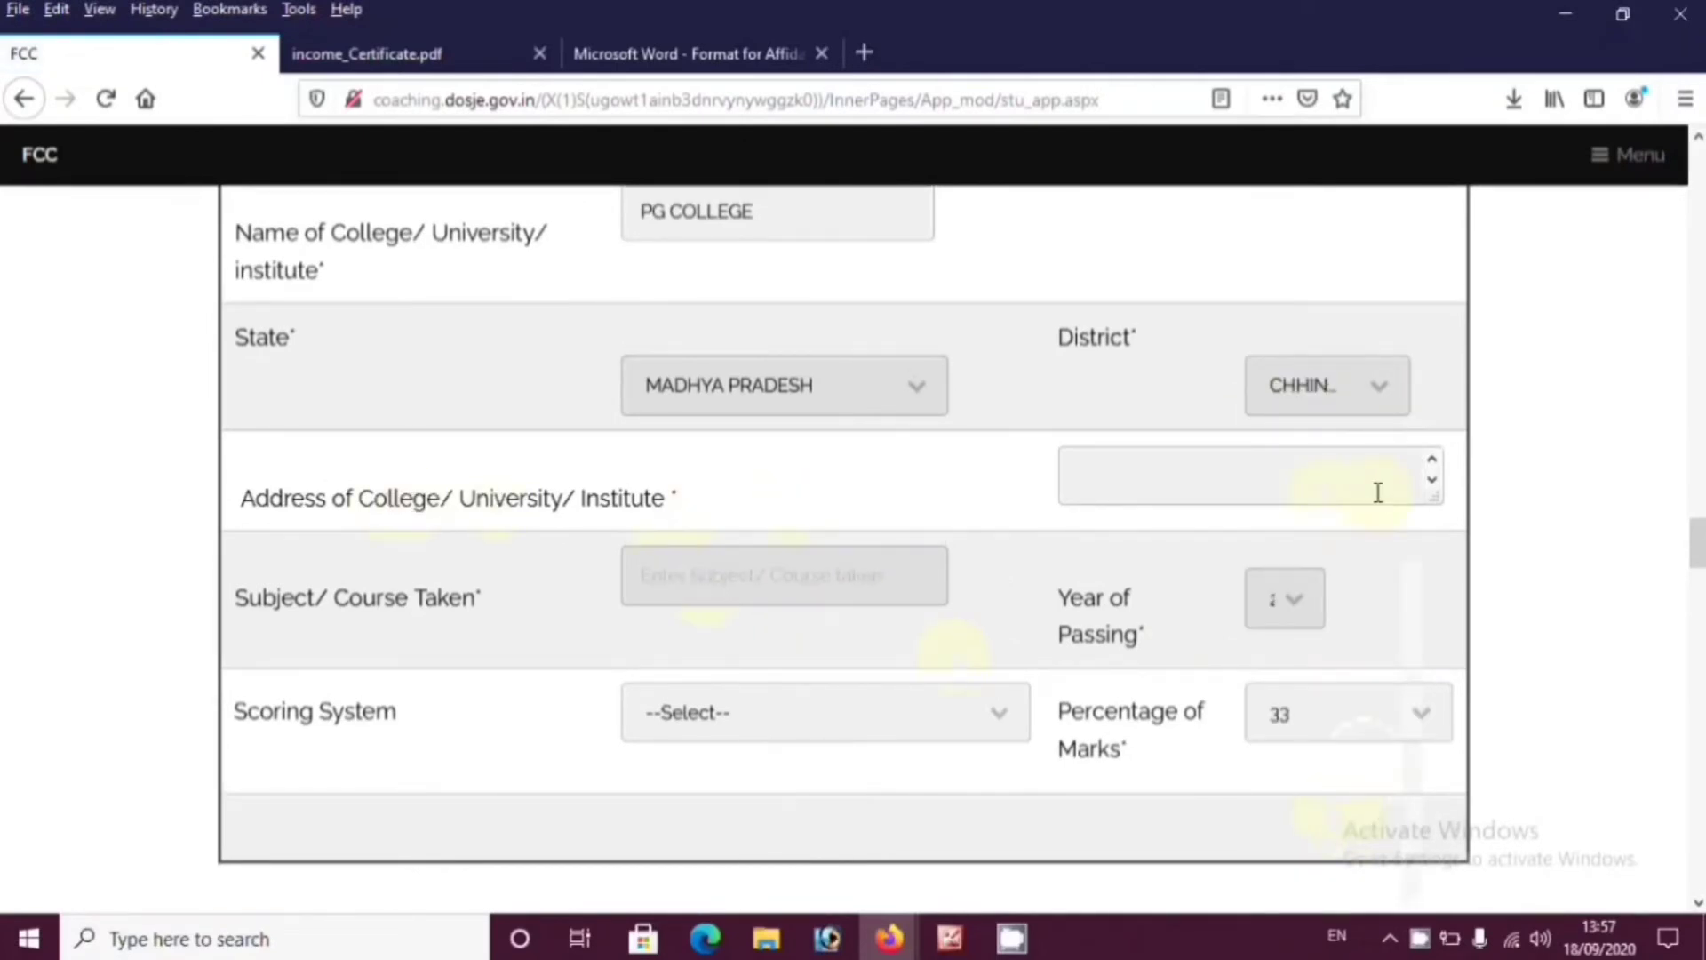
# Fill in the college address, course B COM and year of passing
pyautogui.click(1423, 486)
pyautogui.write('DSDGHRSZHRSBC HTEJ SRHDNX')
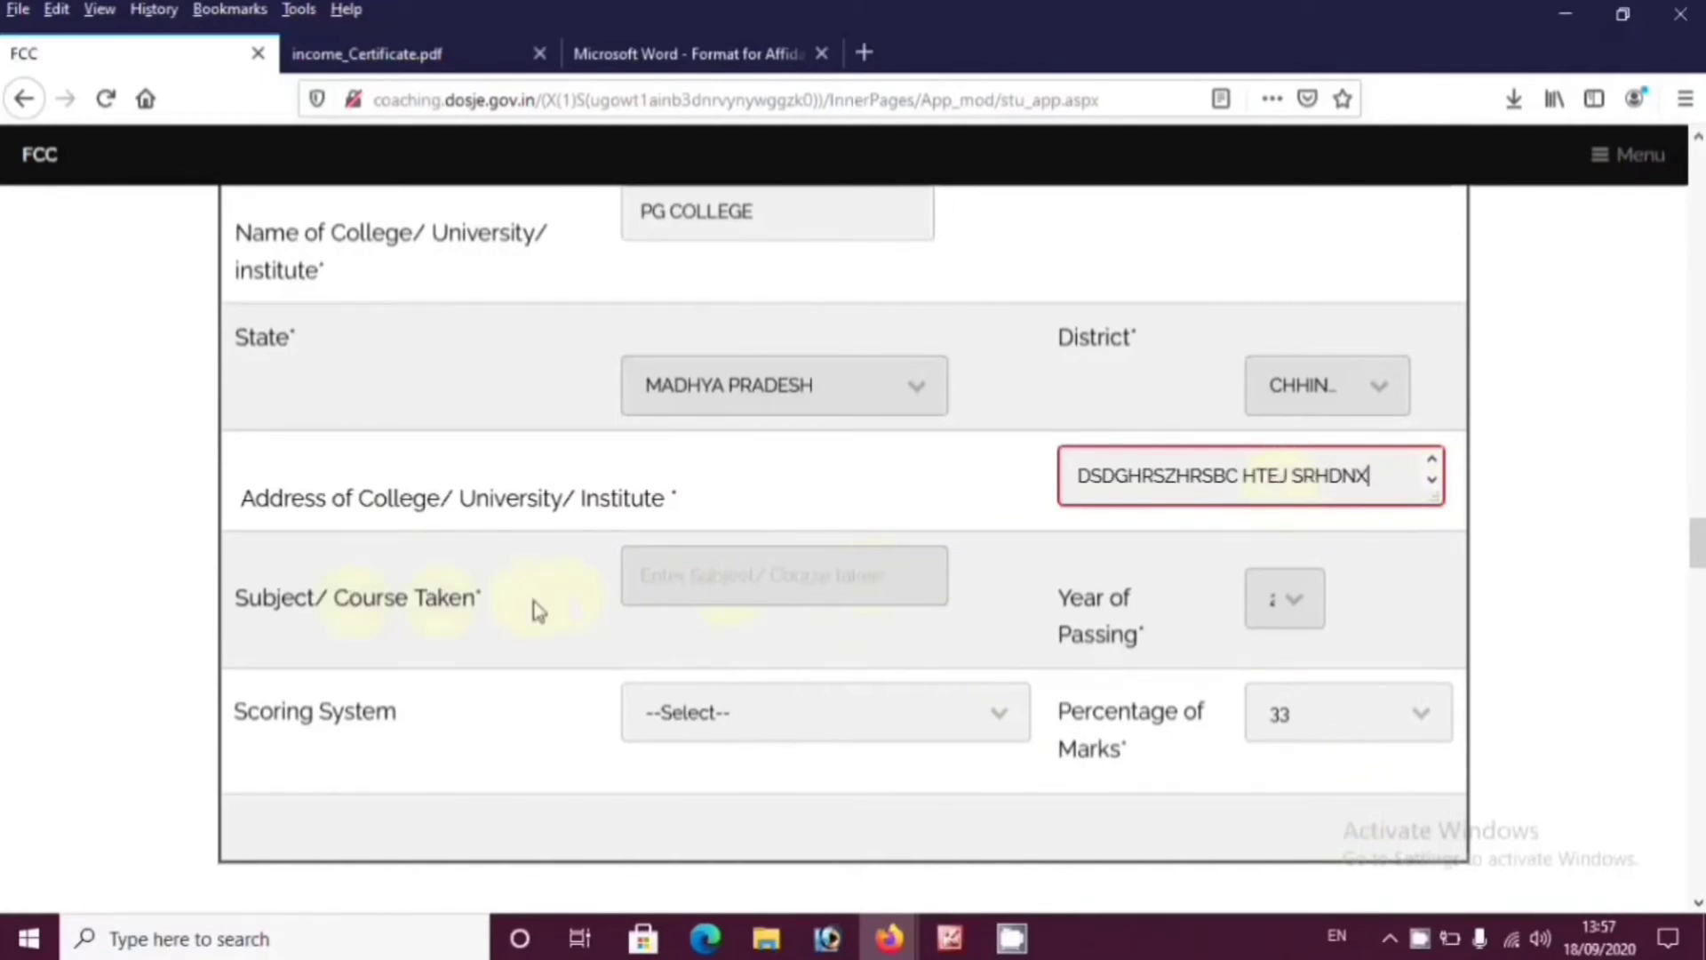
pyautogui.click(804, 586)
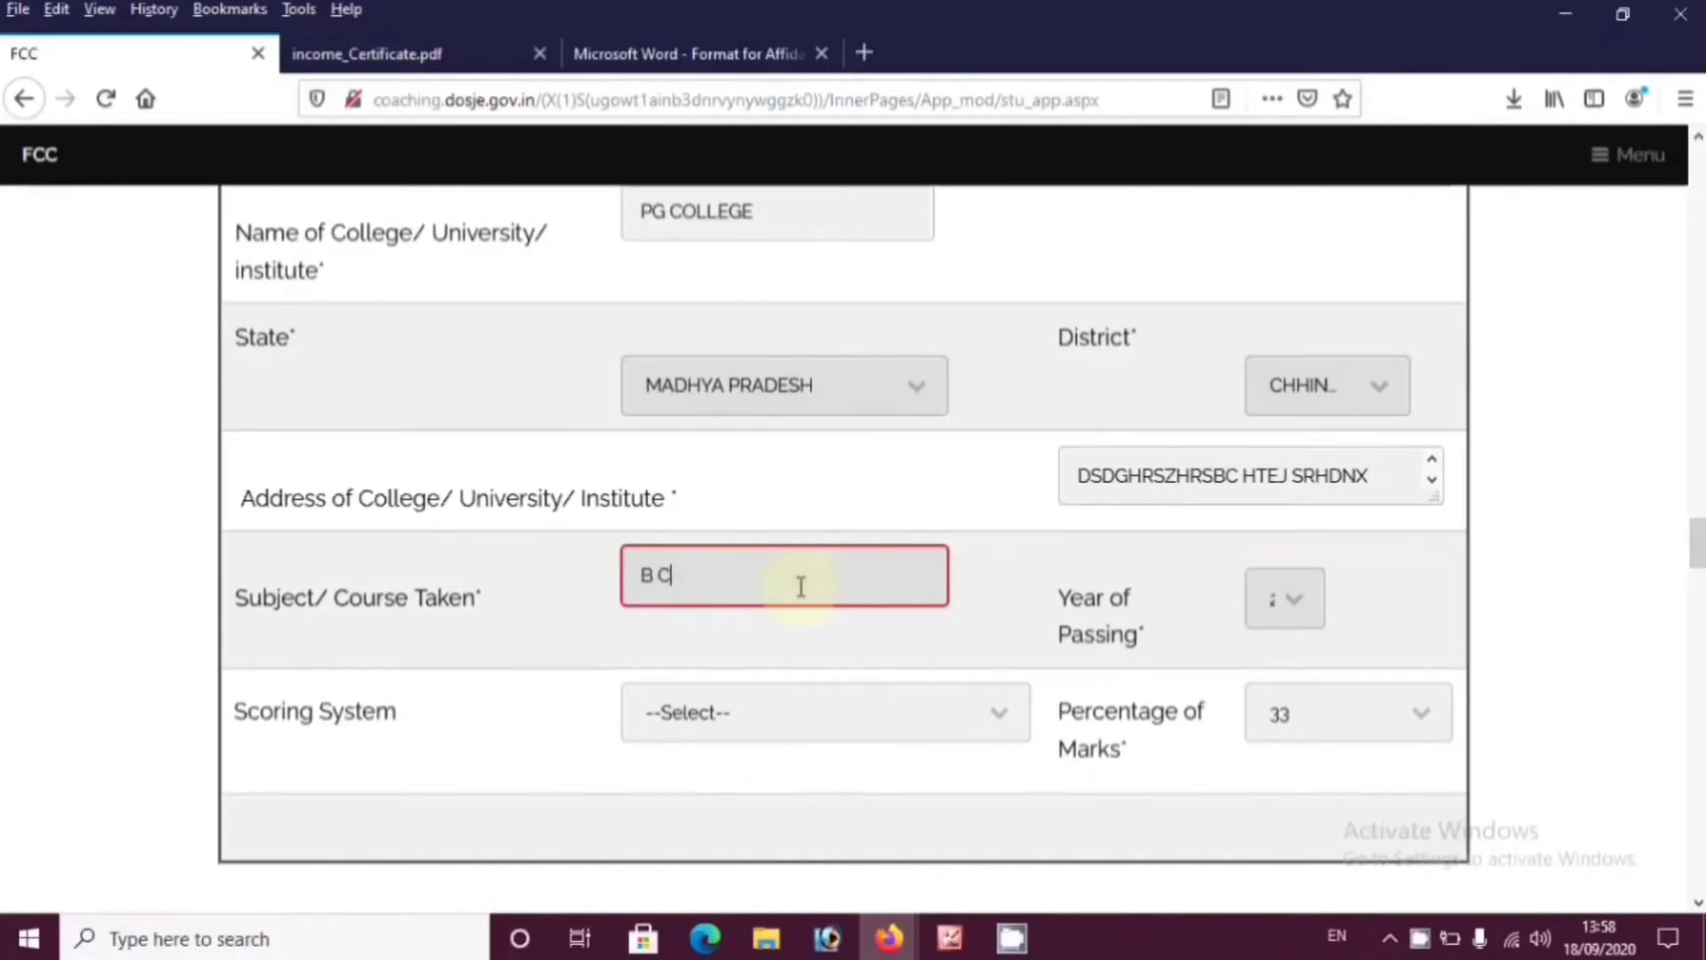
pyautogui.write('B COM')
pyautogui.click(1289, 600)
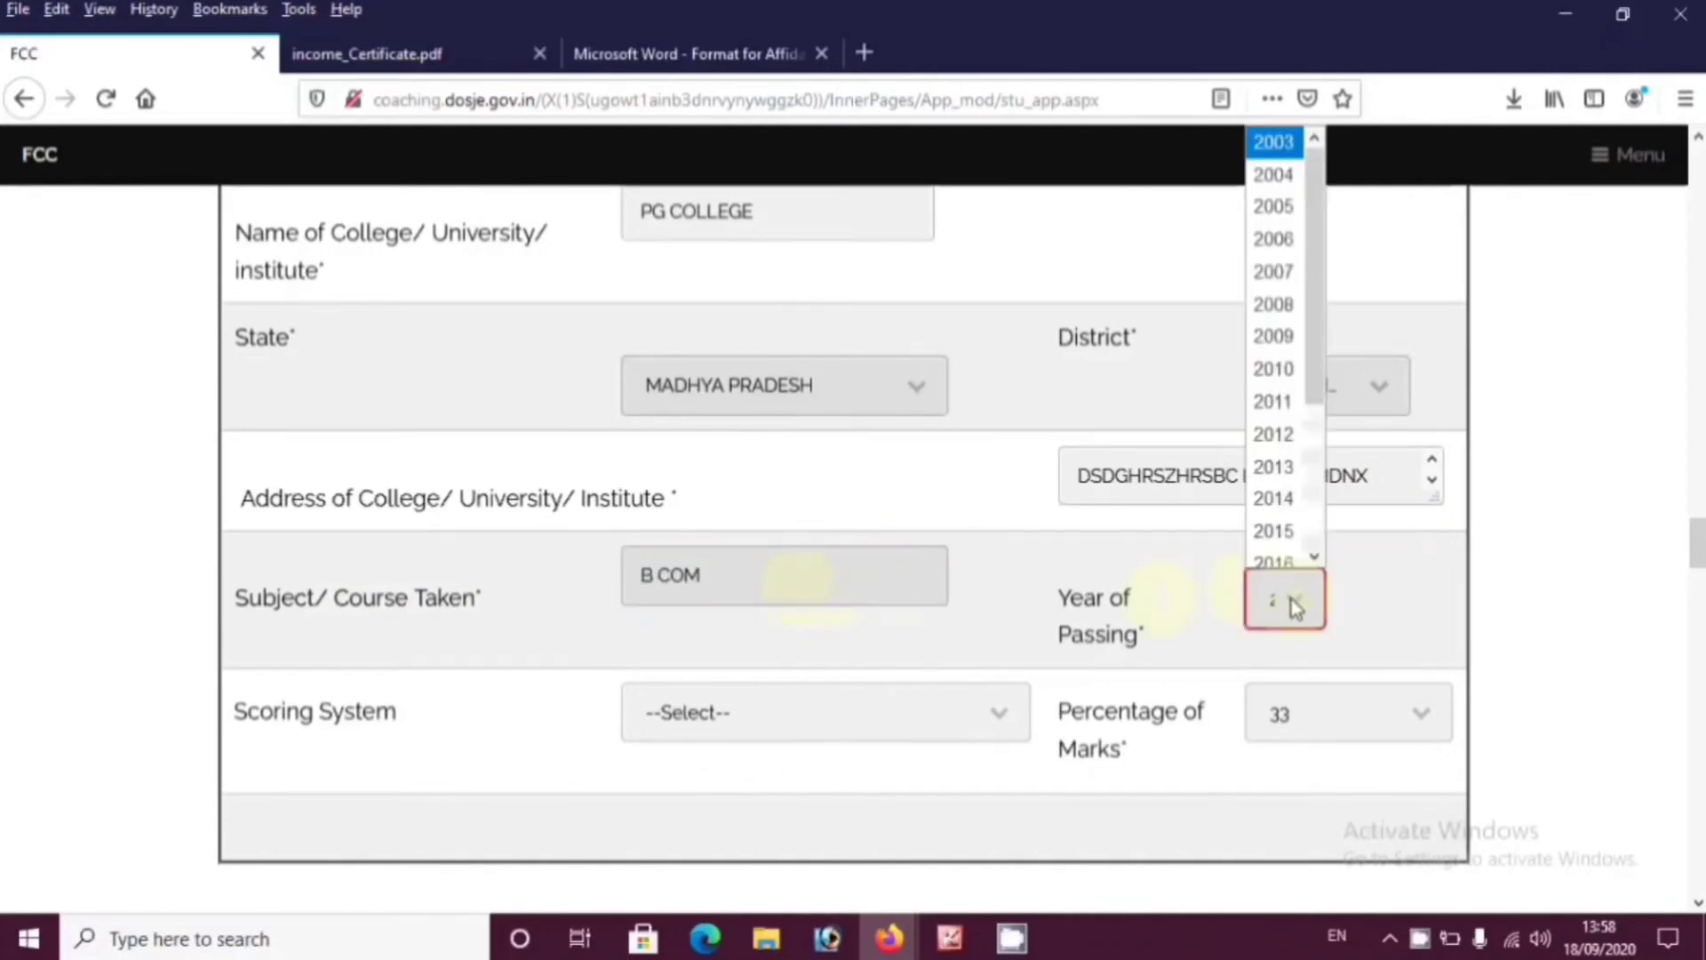
pyautogui.scroll(-3, 1280, 284)
pyautogui.click(1275, 545)
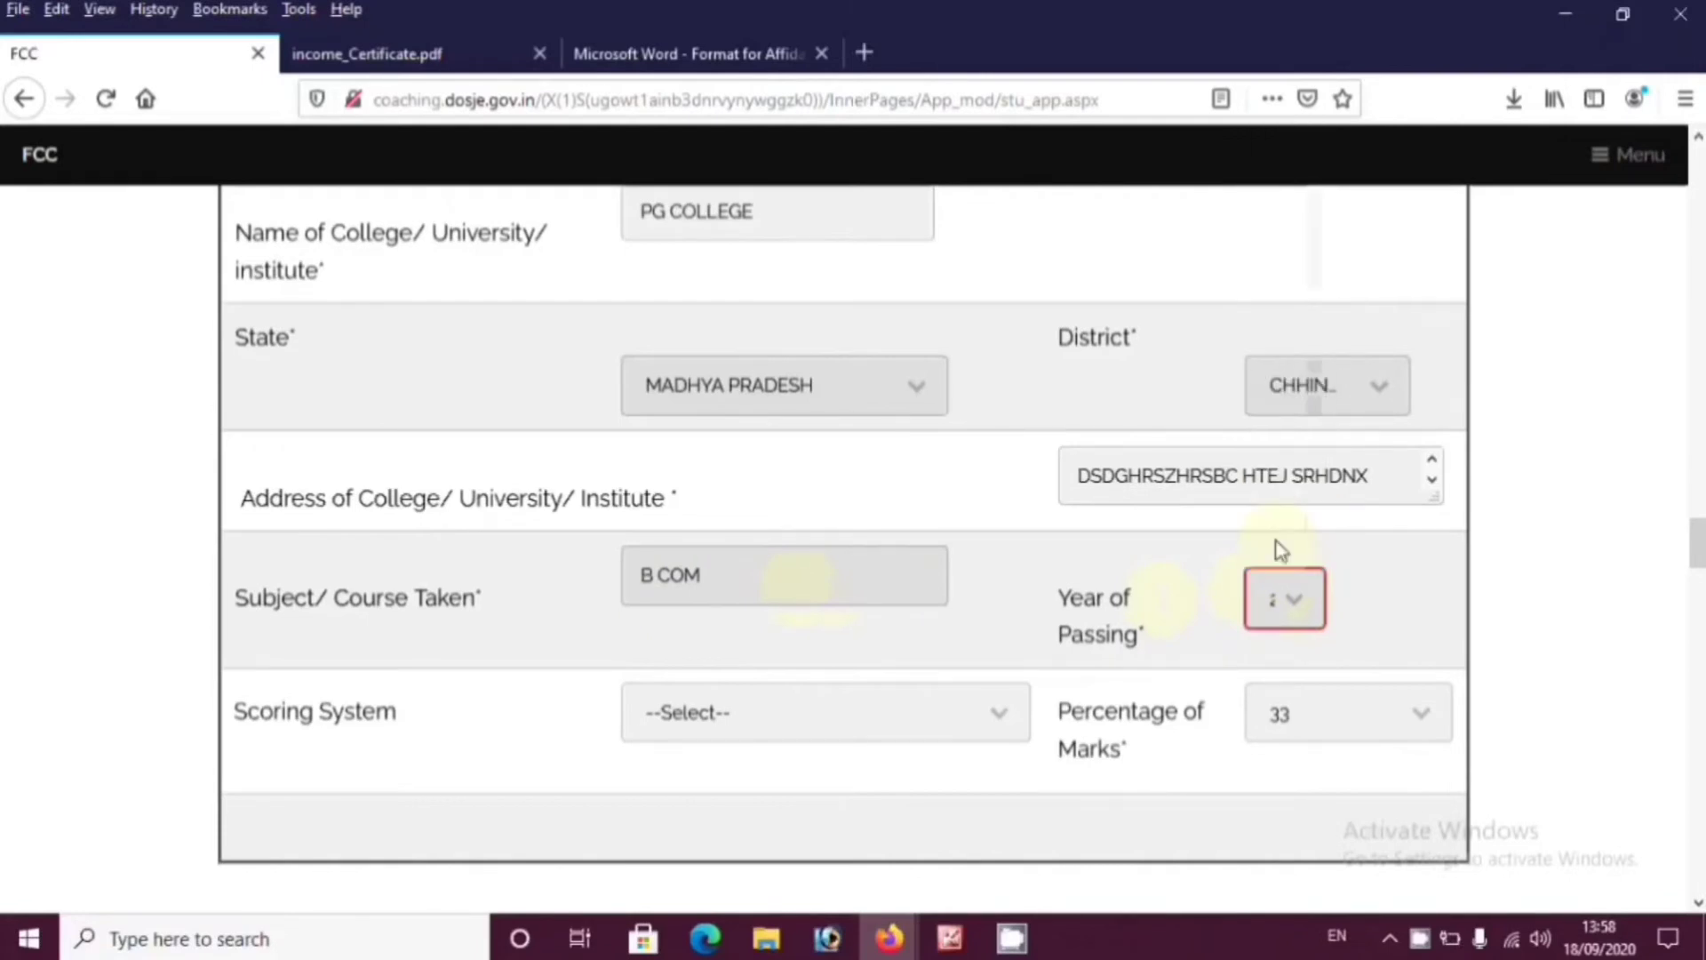
pyautogui.click(1293, 604)
pyautogui.click(1287, 488)
# Set the scoring system to % Marks with exact percentage 52
pyautogui.click(756, 653)
pyautogui.click(781, 724)
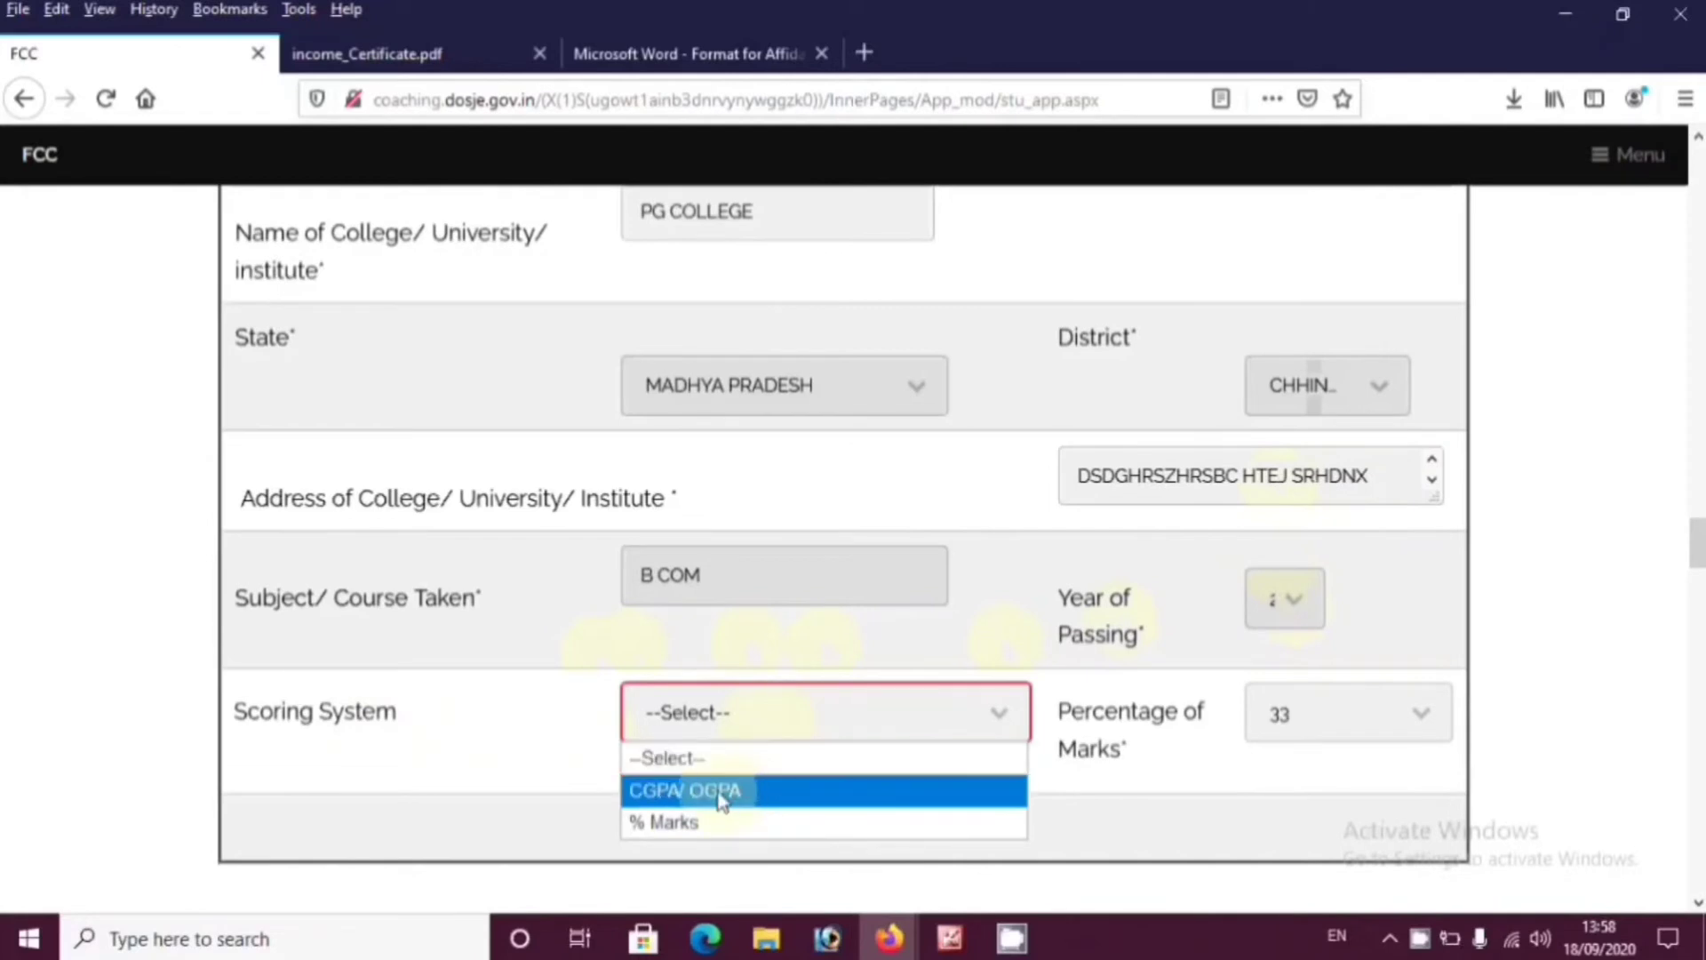
pyautogui.click(692, 826)
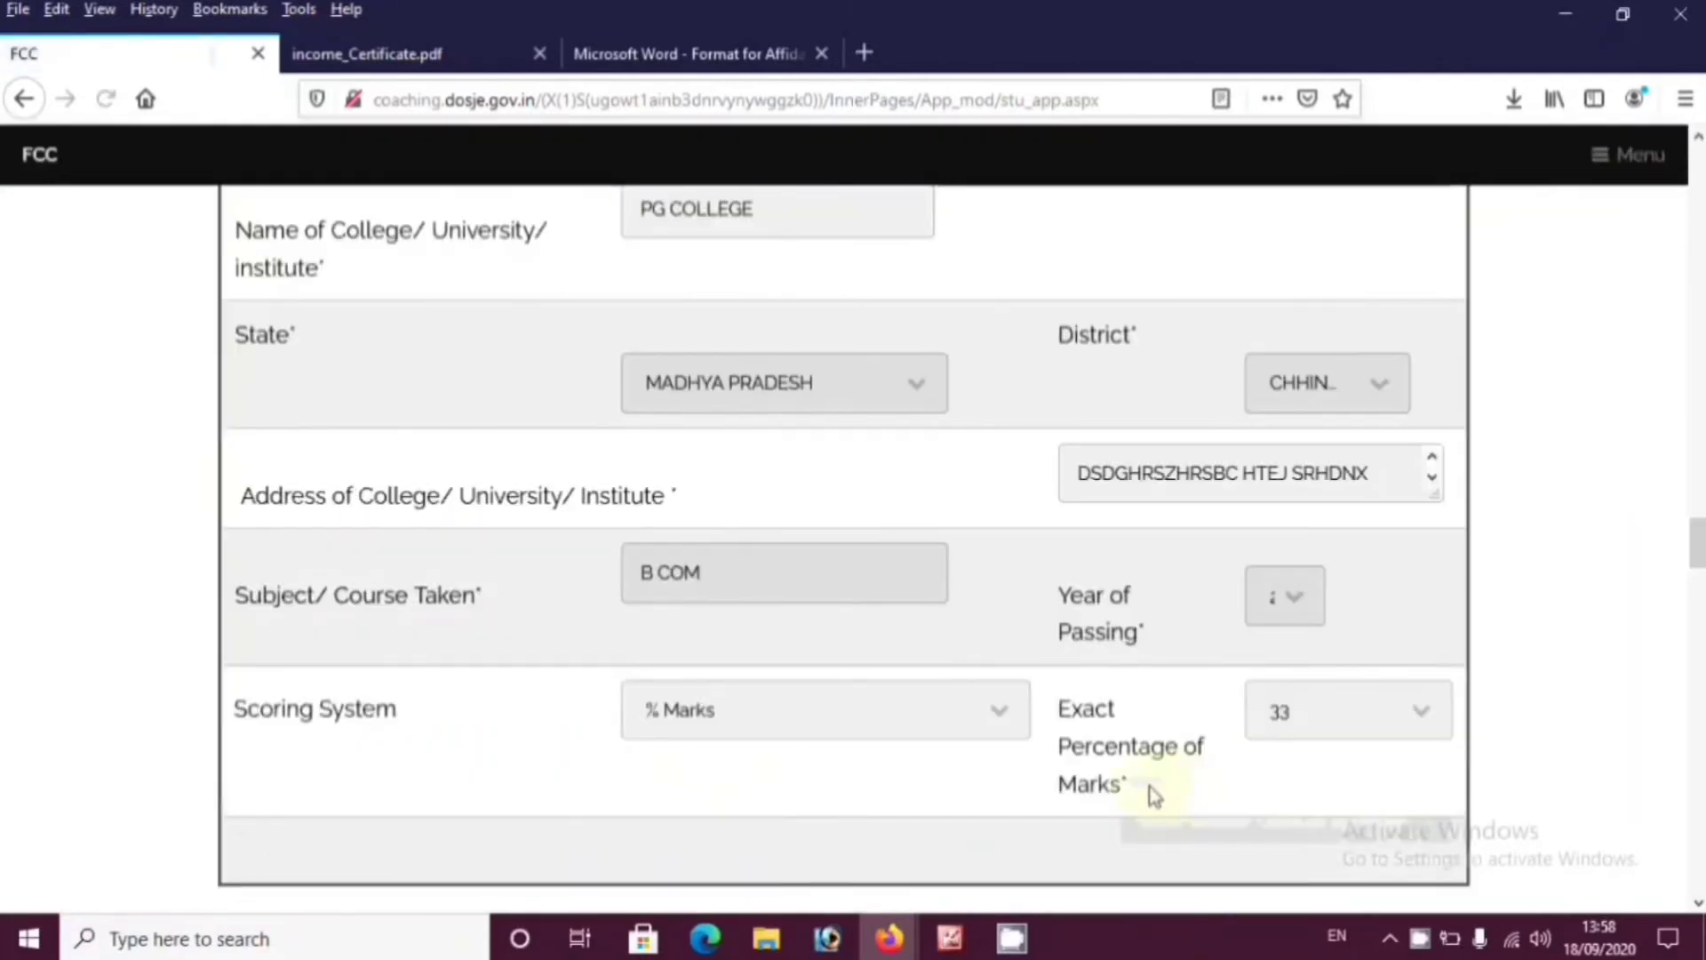
pyautogui.scroll(-2, 1066, 729)
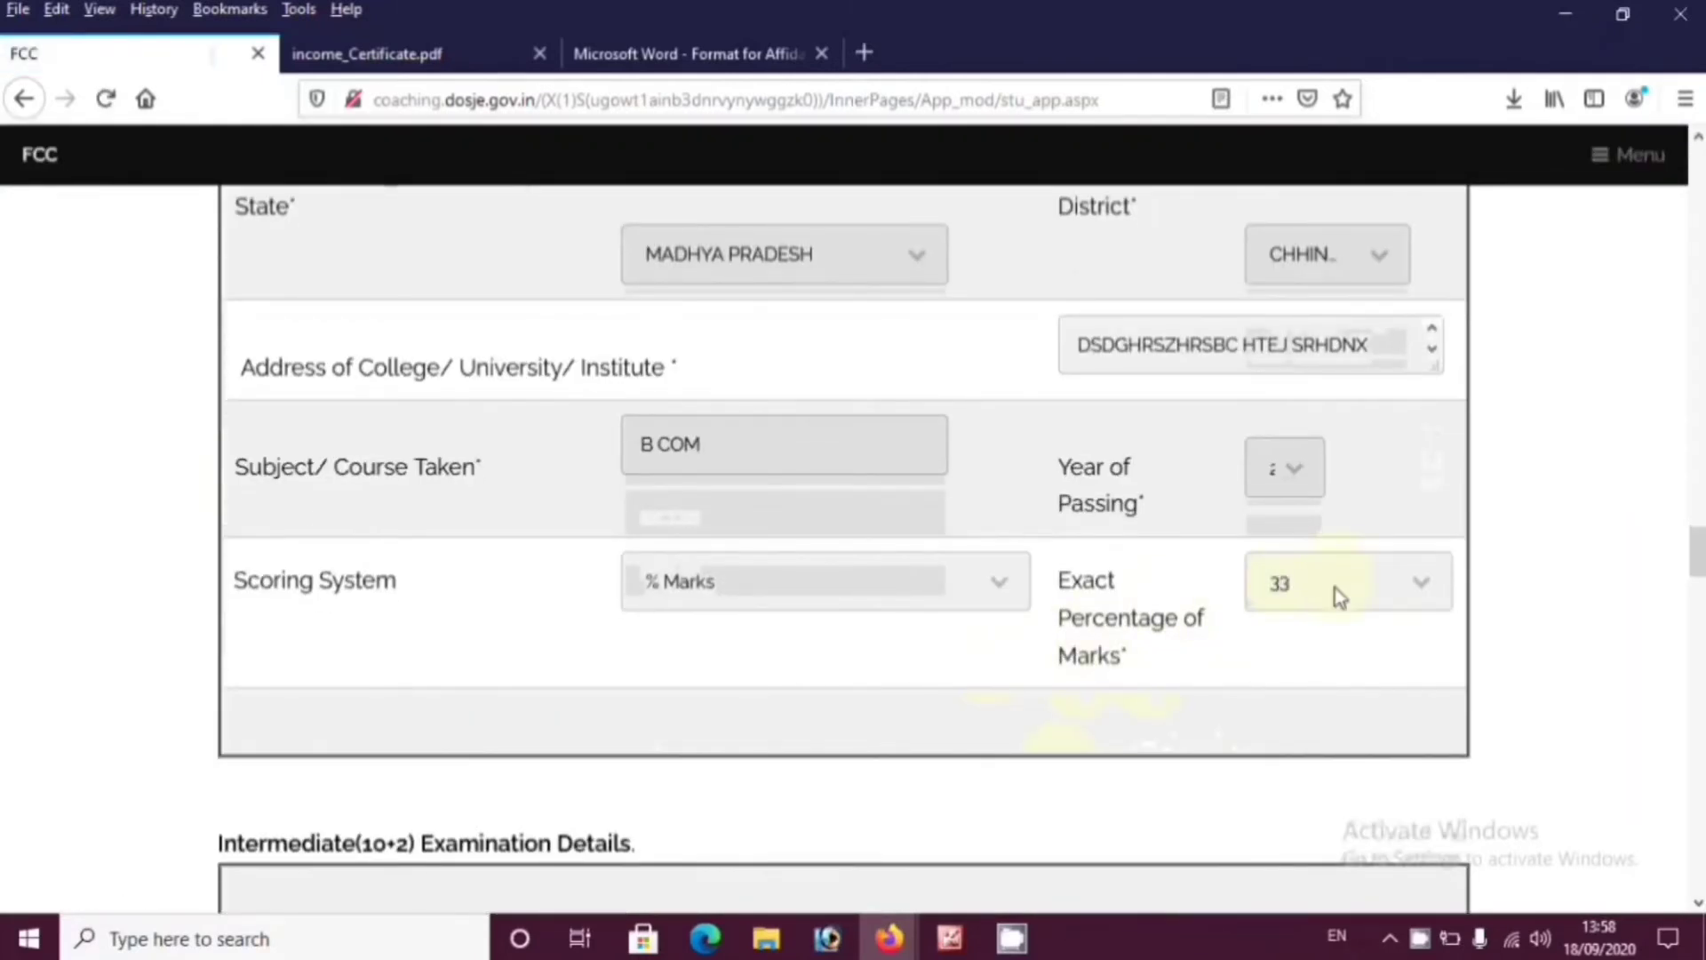
pyautogui.click(1335, 588)
pyautogui.scroll(-4, 1321, 331)
pyautogui.click(1306, 381)
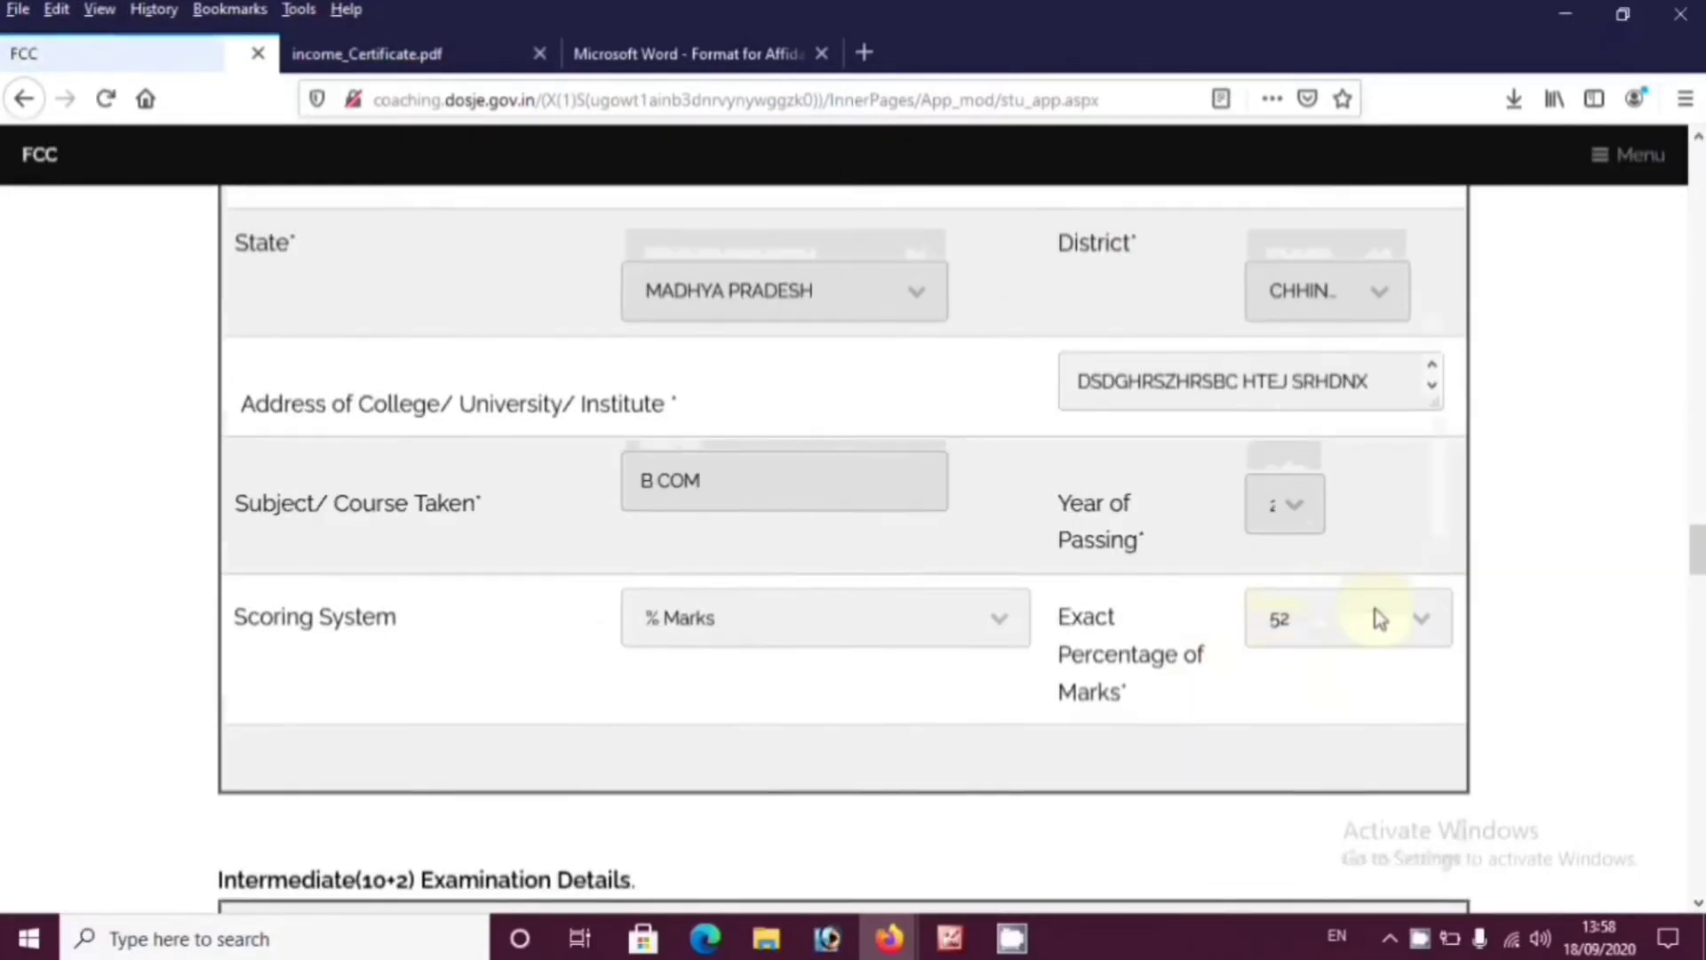
# Scroll past the Intermediate and High school sections, leaving them unchanged
pyautogui.scroll(3, 1379, 618)
pyautogui.scroll(-7, 1376, 609)
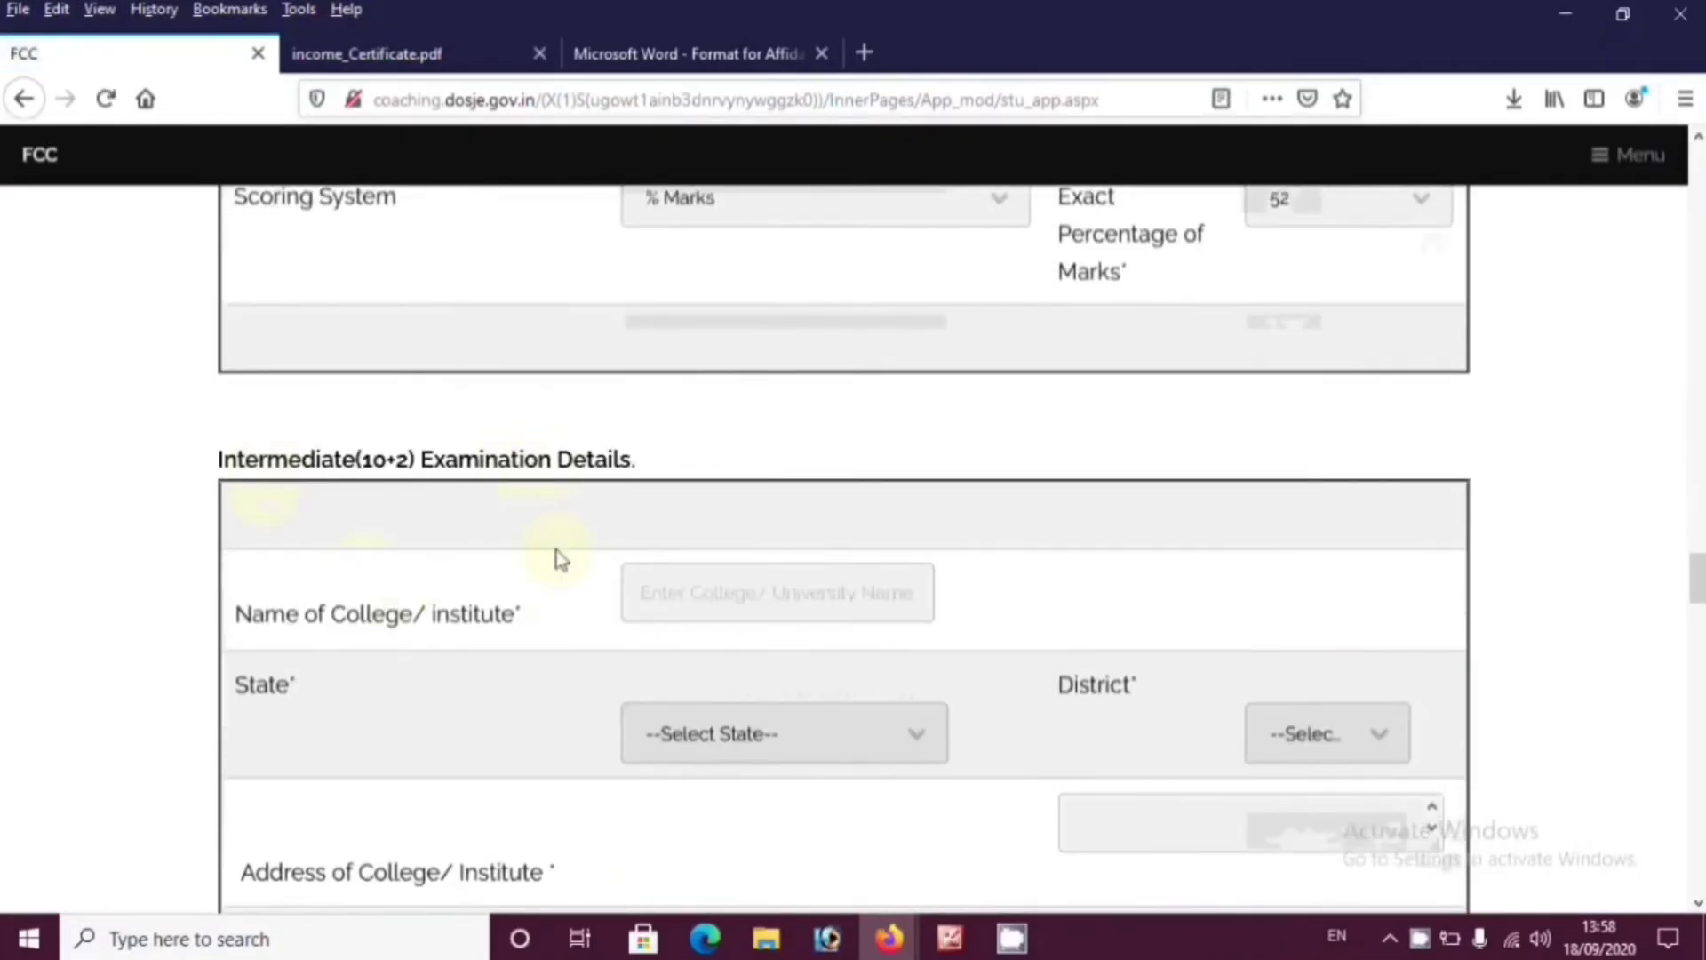
pyautogui.scroll(-3, 715, 415)
pyautogui.click(716, 348)
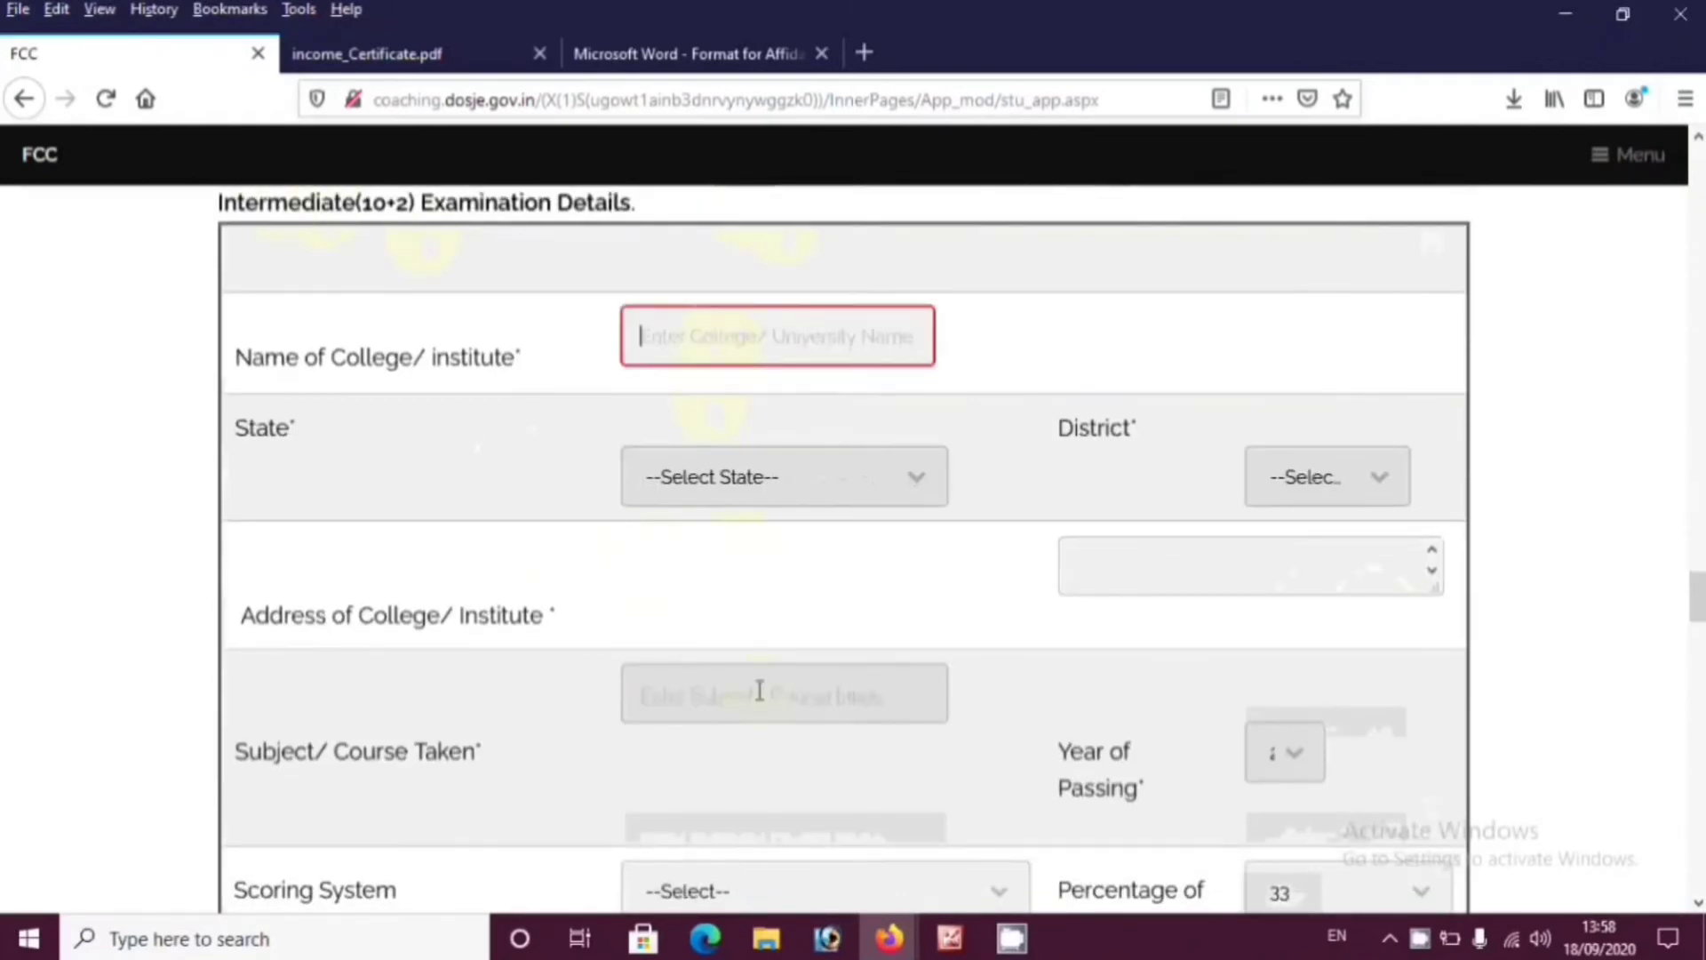
pyautogui.scroll(-6, 758, 689)
pyautogui.scroll(-2, 293, 636)
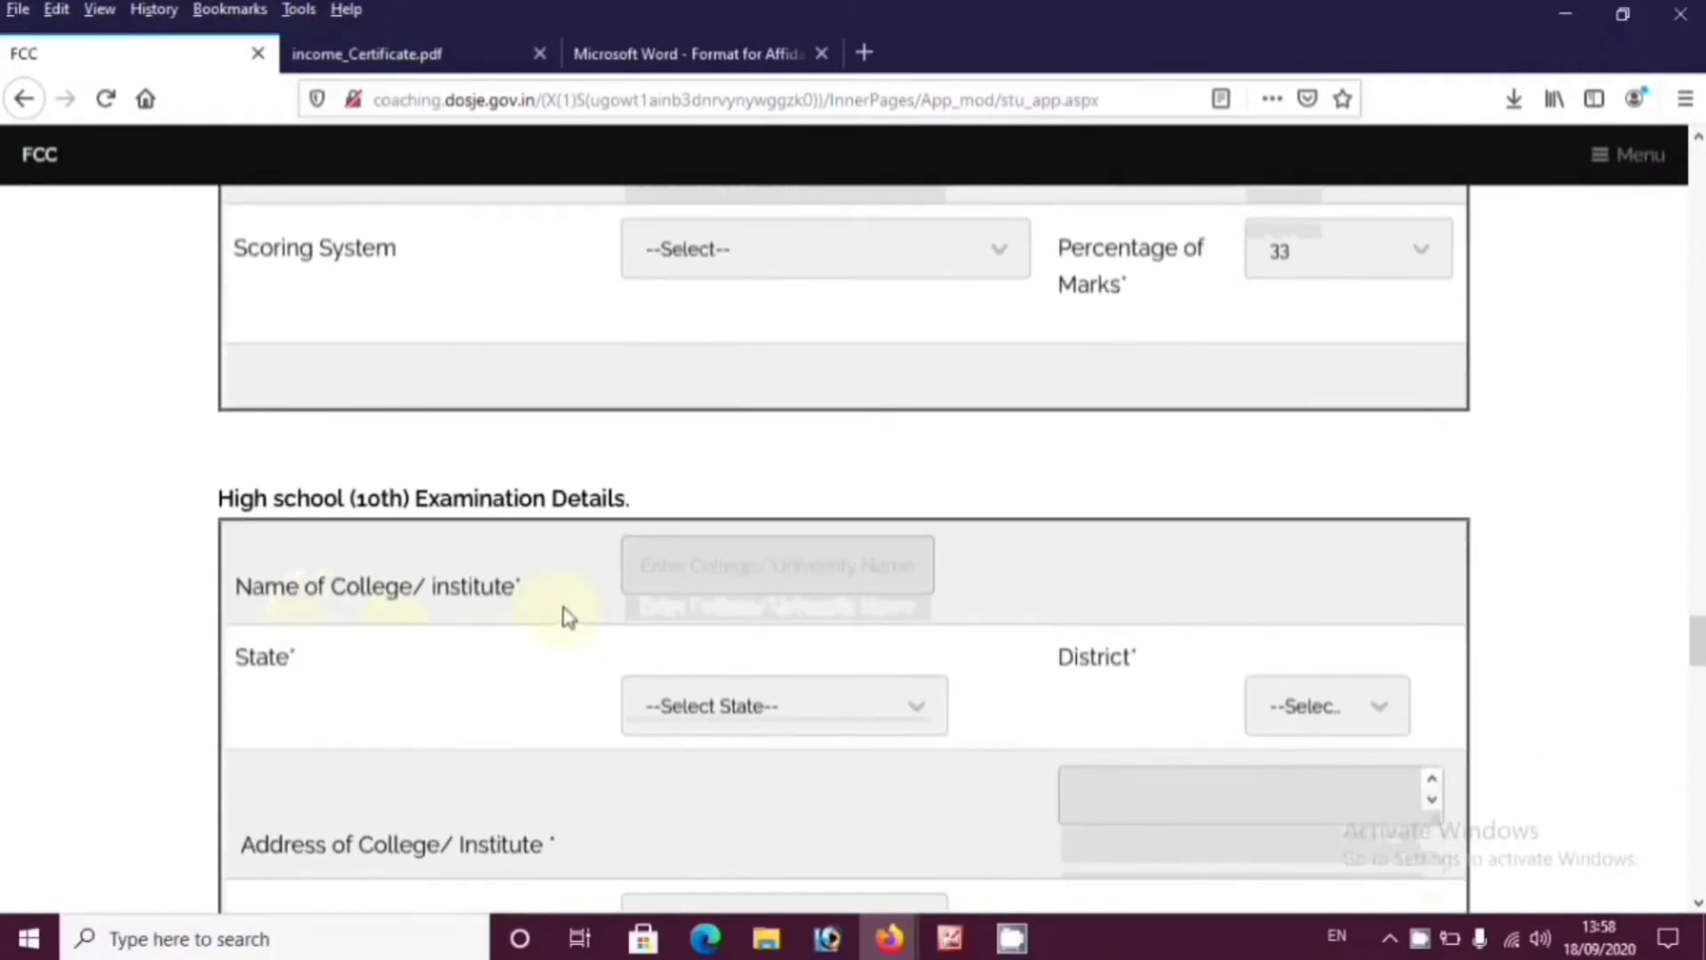
pyautogui.scroll(5, 565, 616)
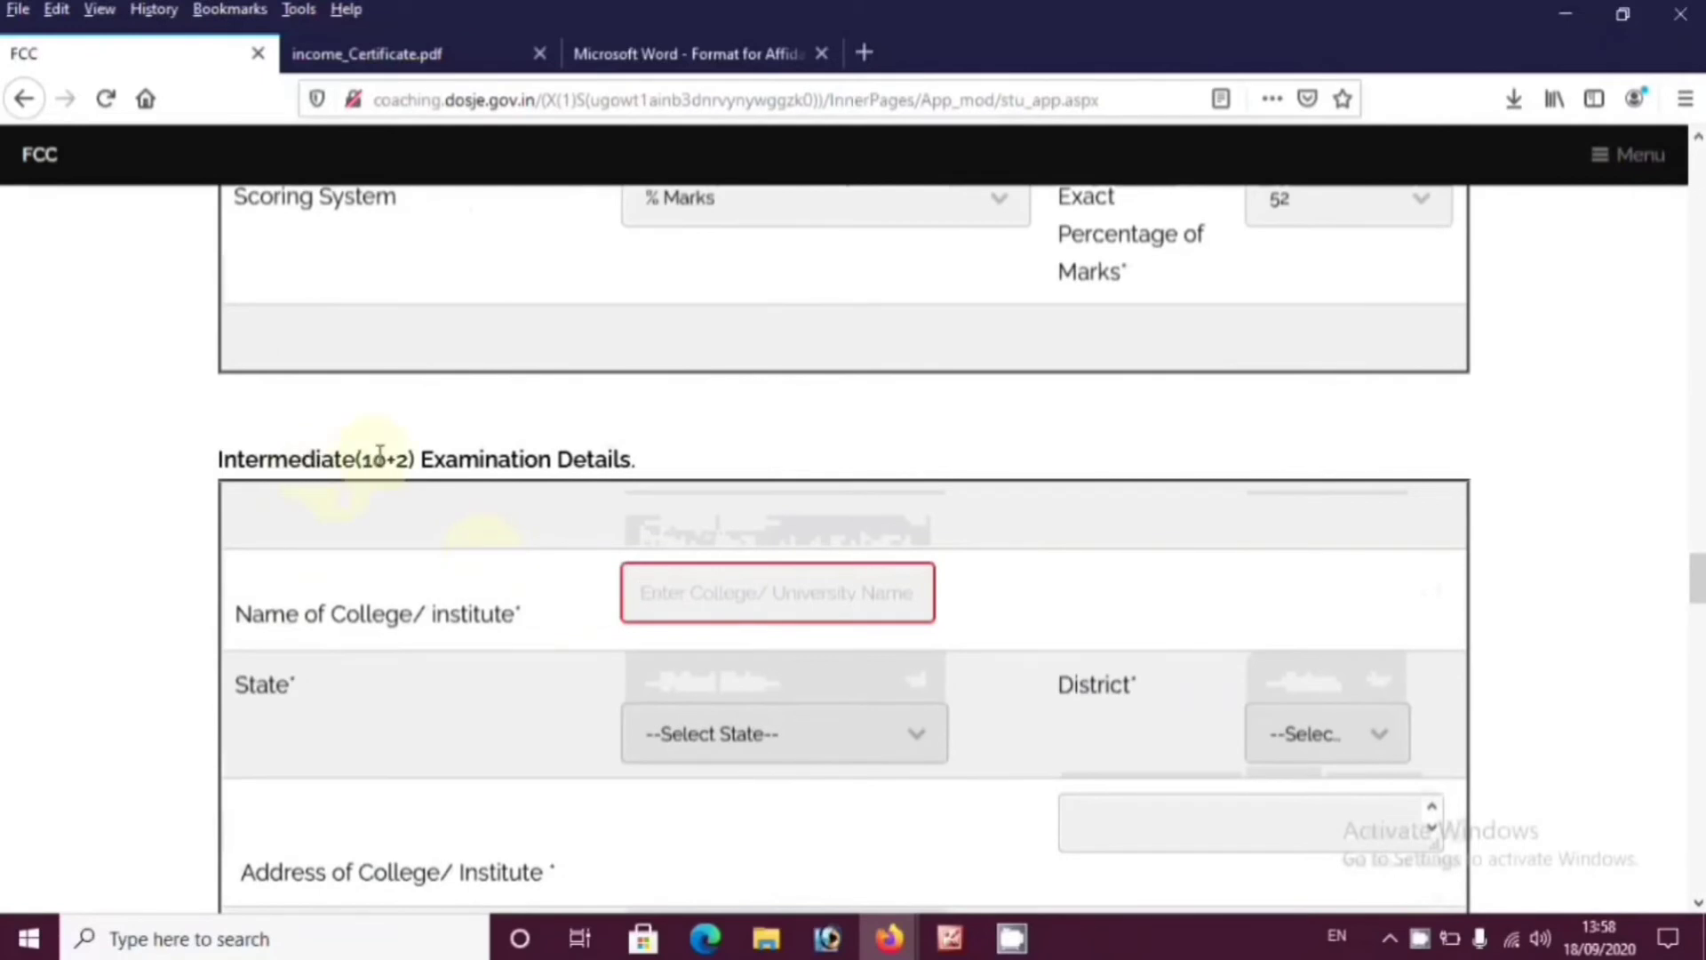
pyautogui.doubleClick(373, 460)
pyautogui.scroll(-10, 467, 594)
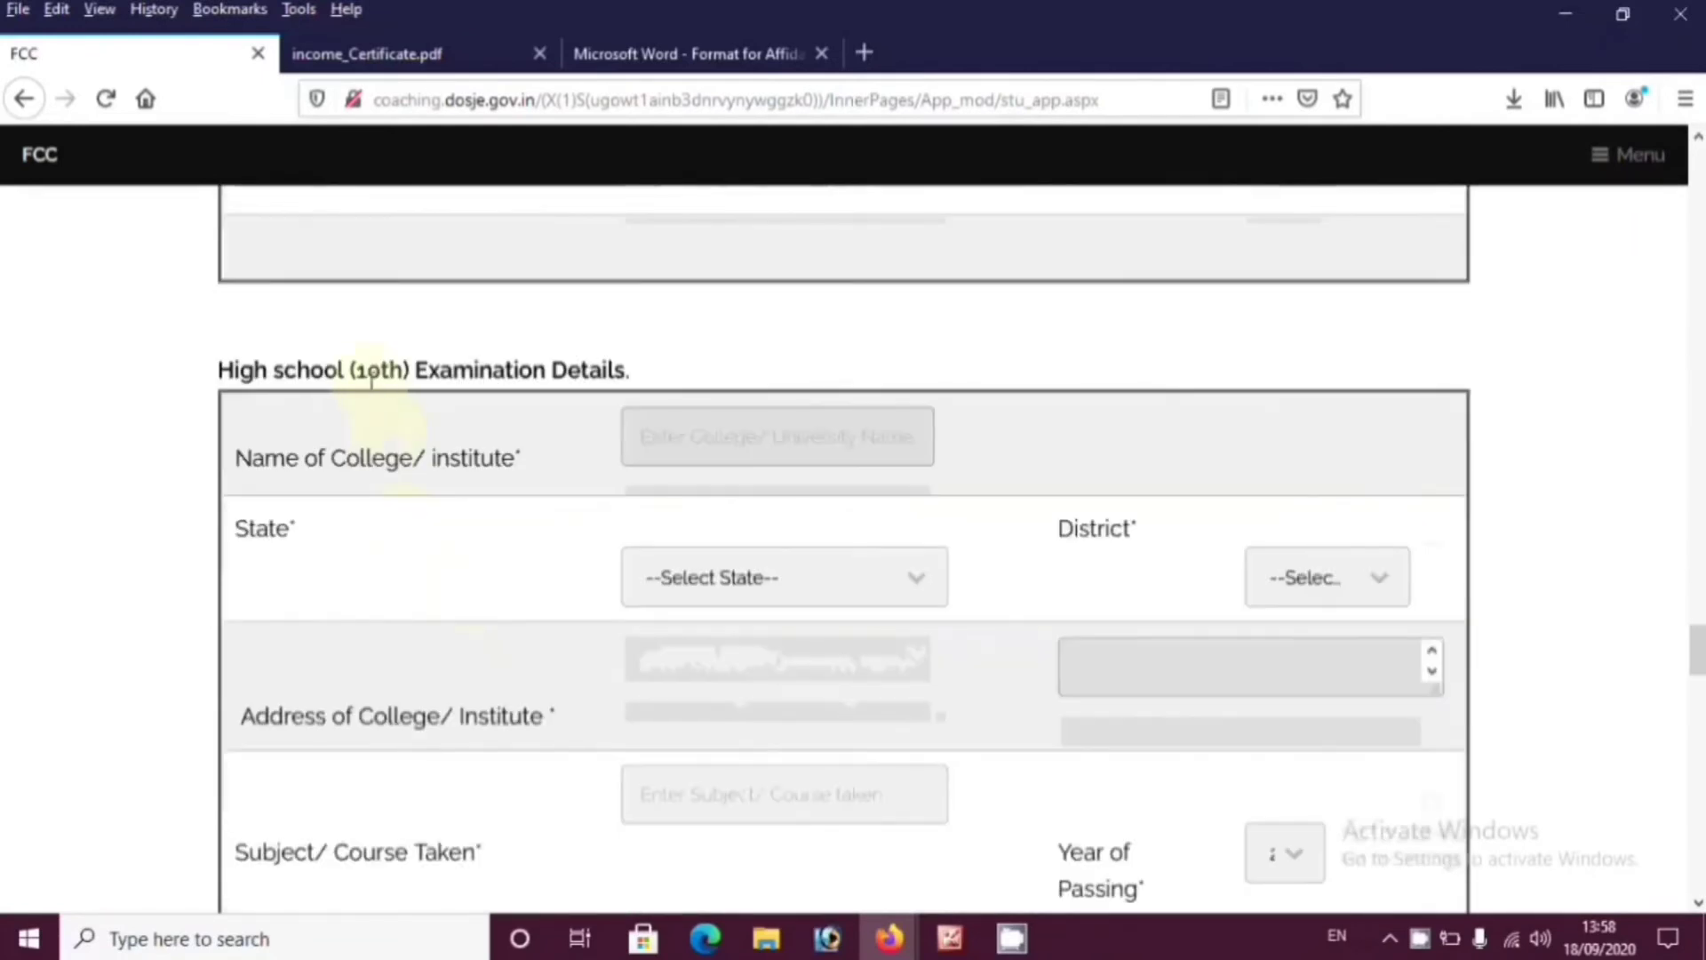
pyautogui.doubleClick(371, 373)
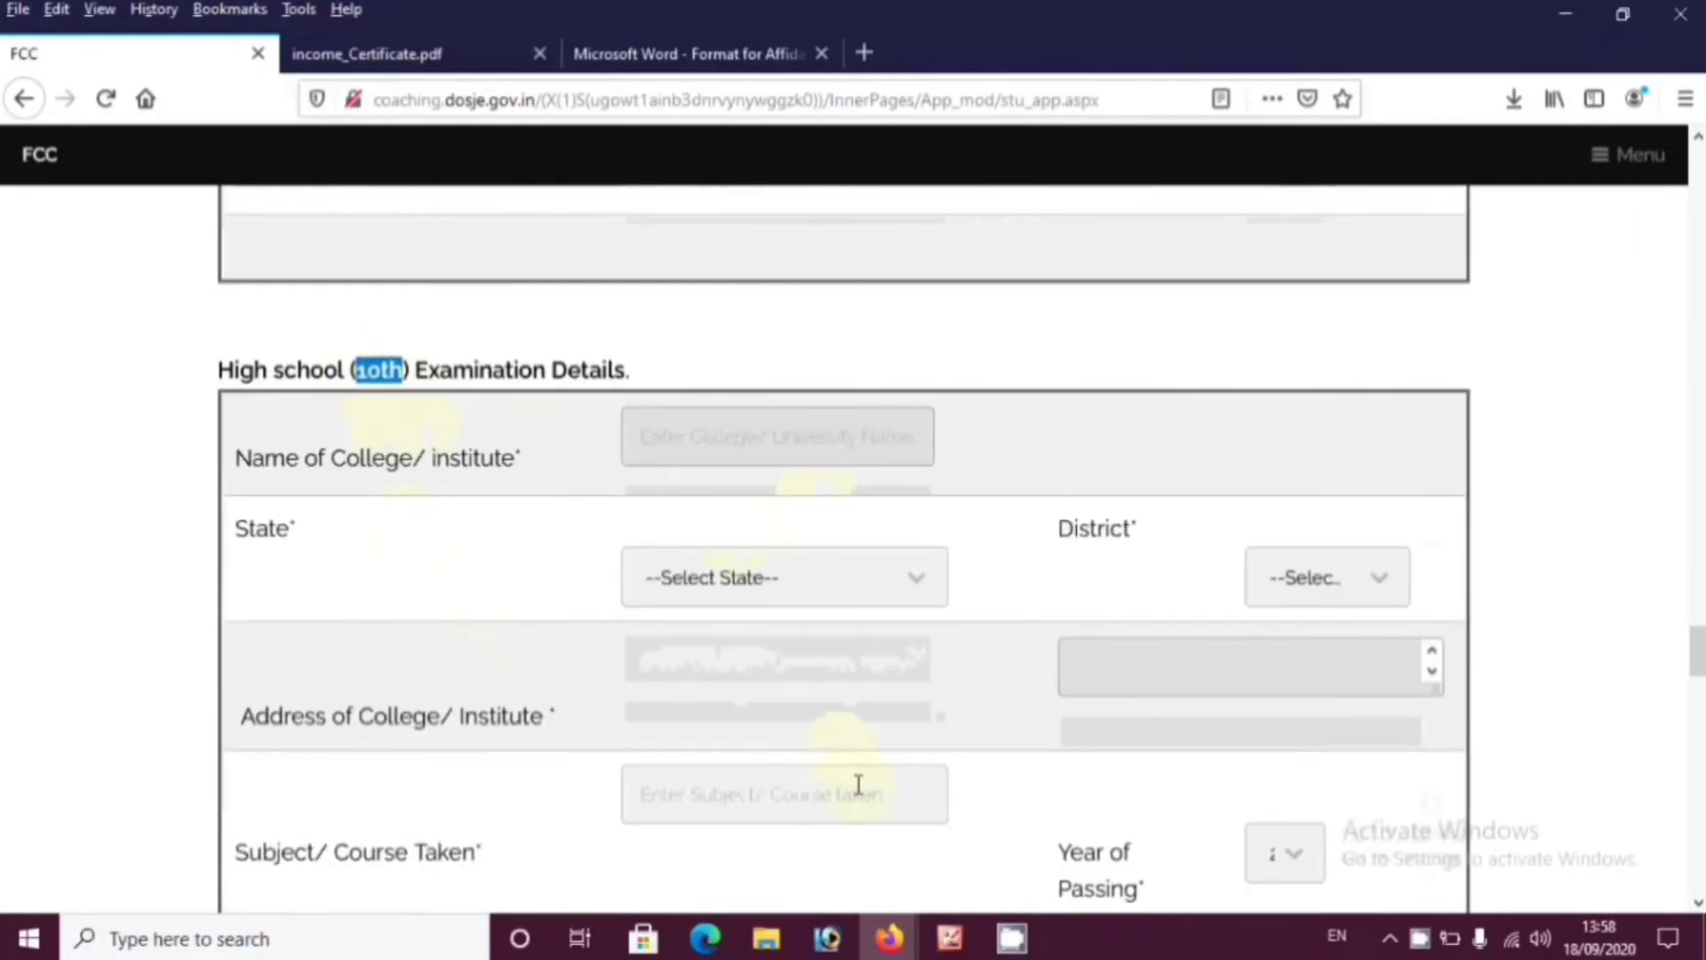
pyautogui.scroll(-10, 858, 784)
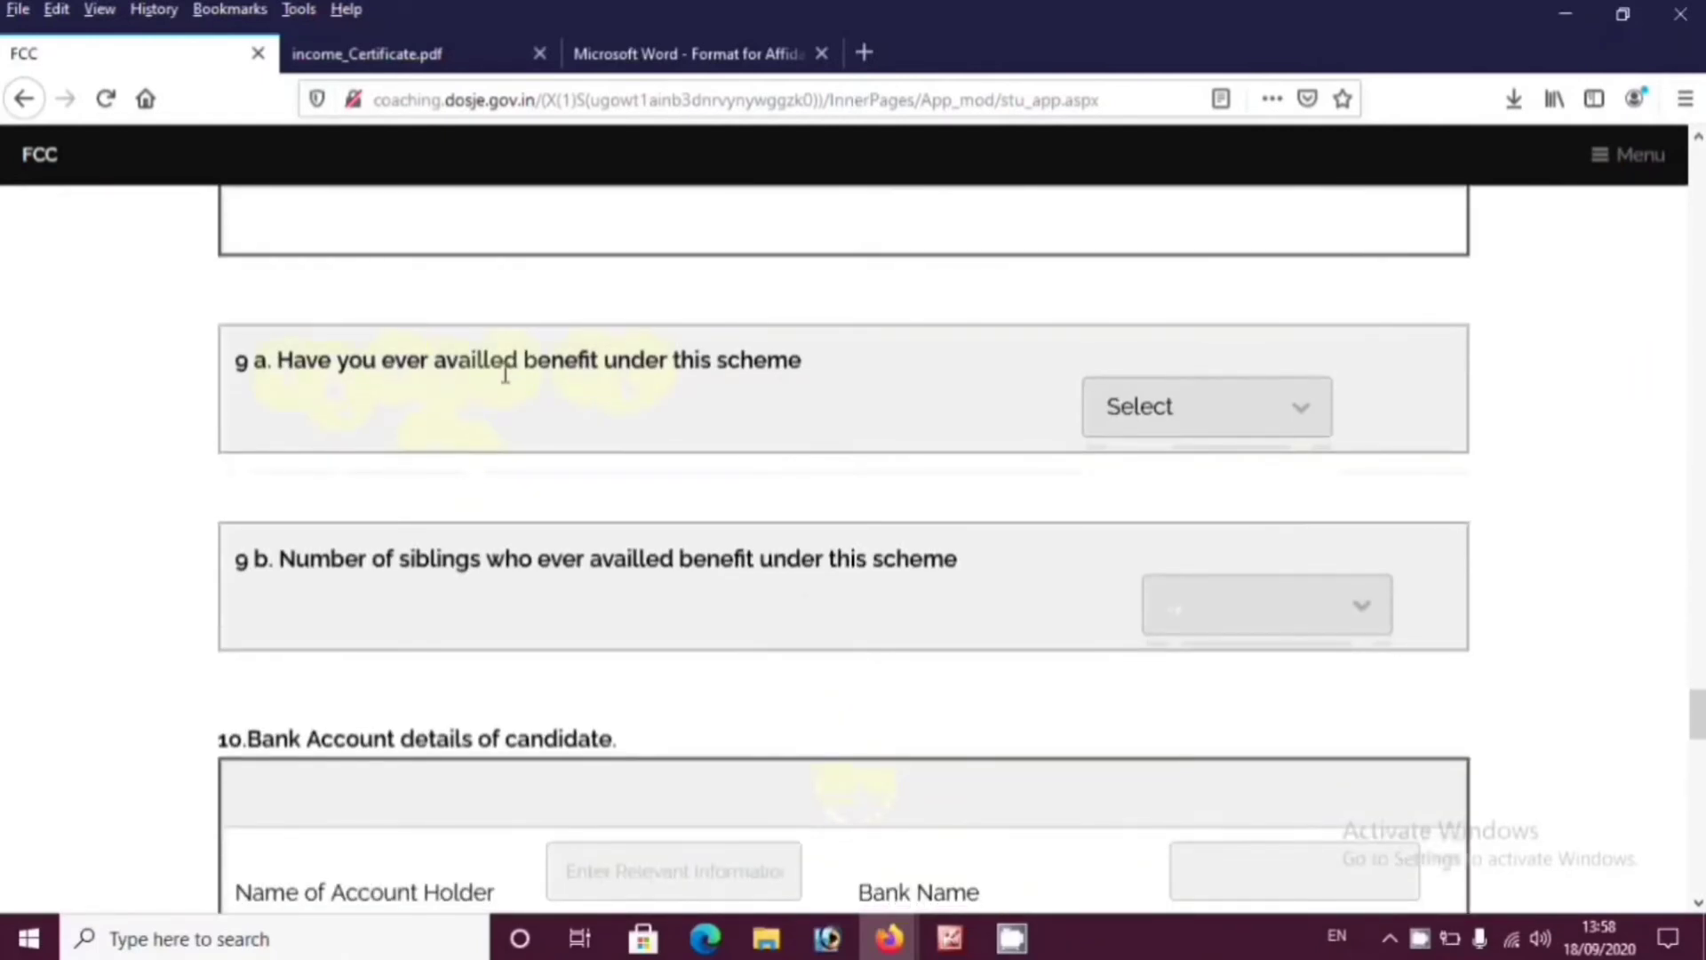
# Answer No to question 9a and set siblings who availed the scheme to 0
pyautogui.click(1218, 411)
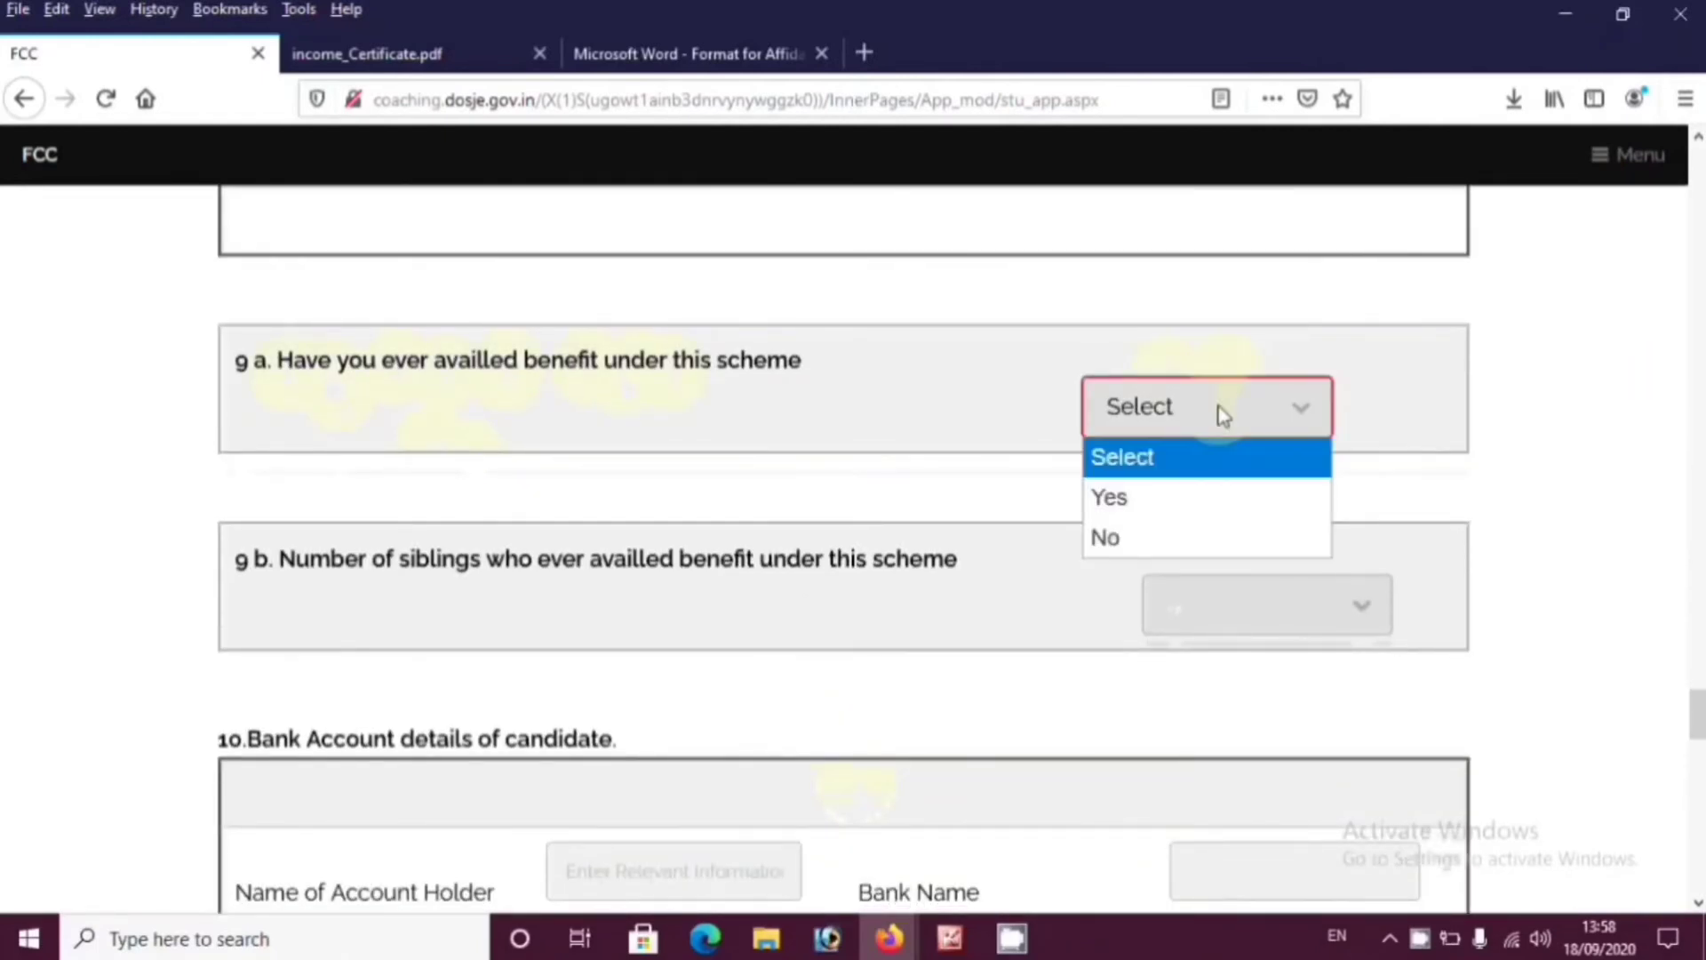
pyautogui.click(1130, 539)
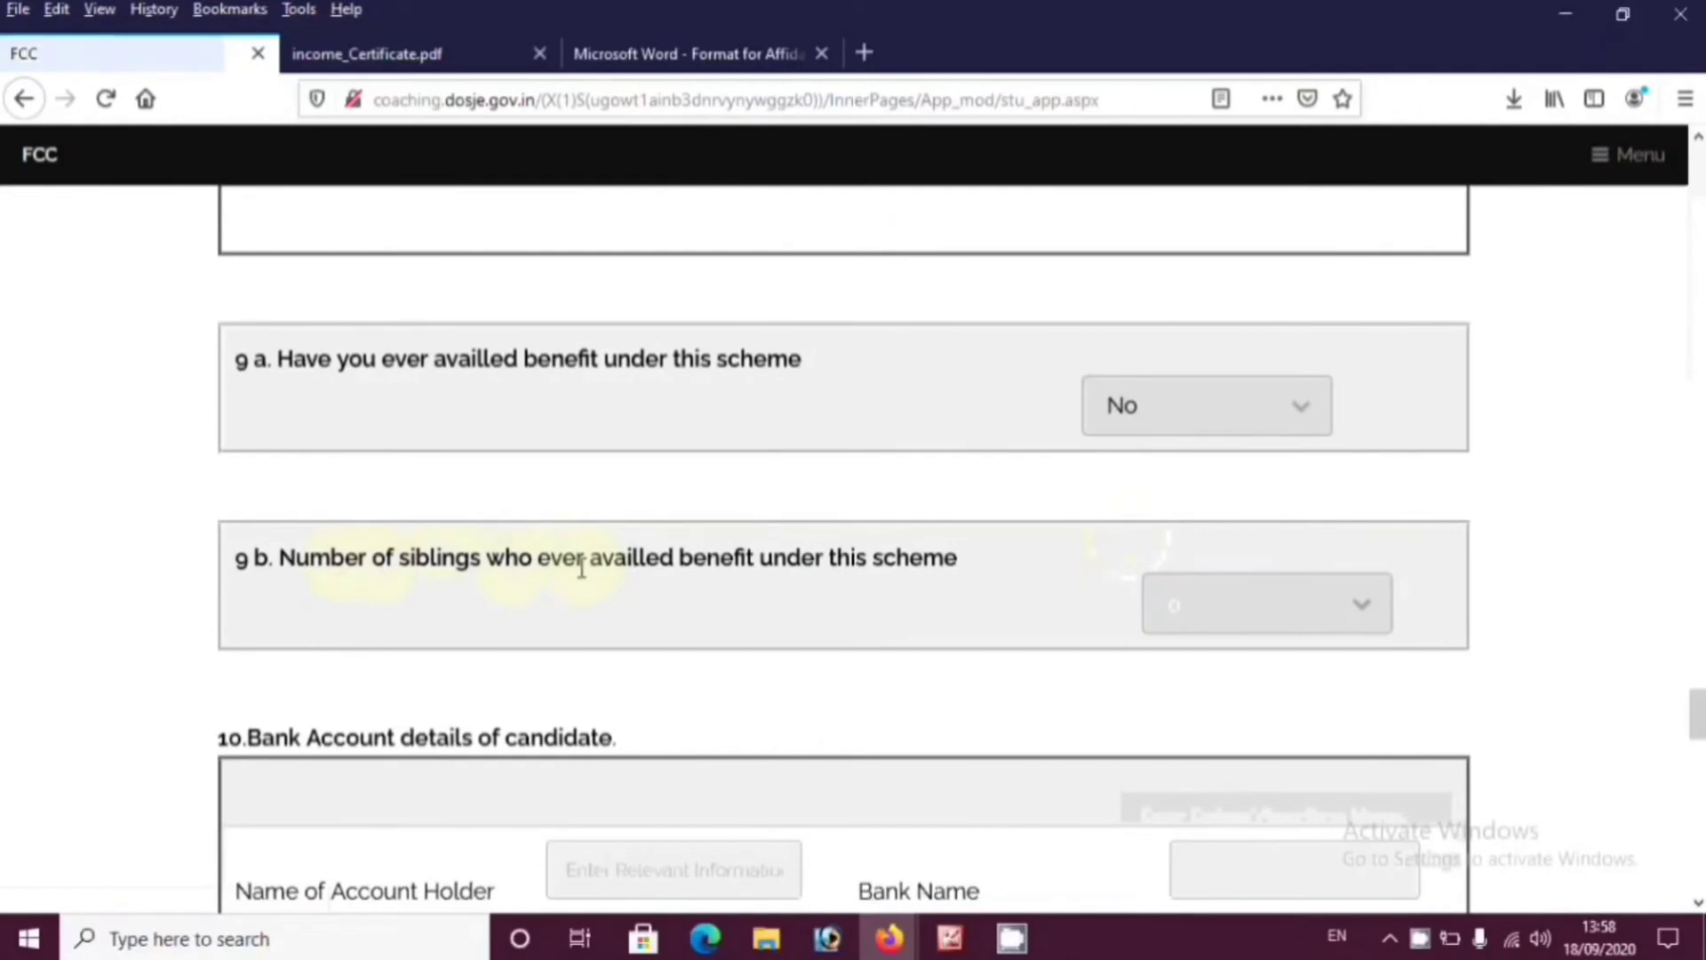
pyautogui.click(1270, 594)
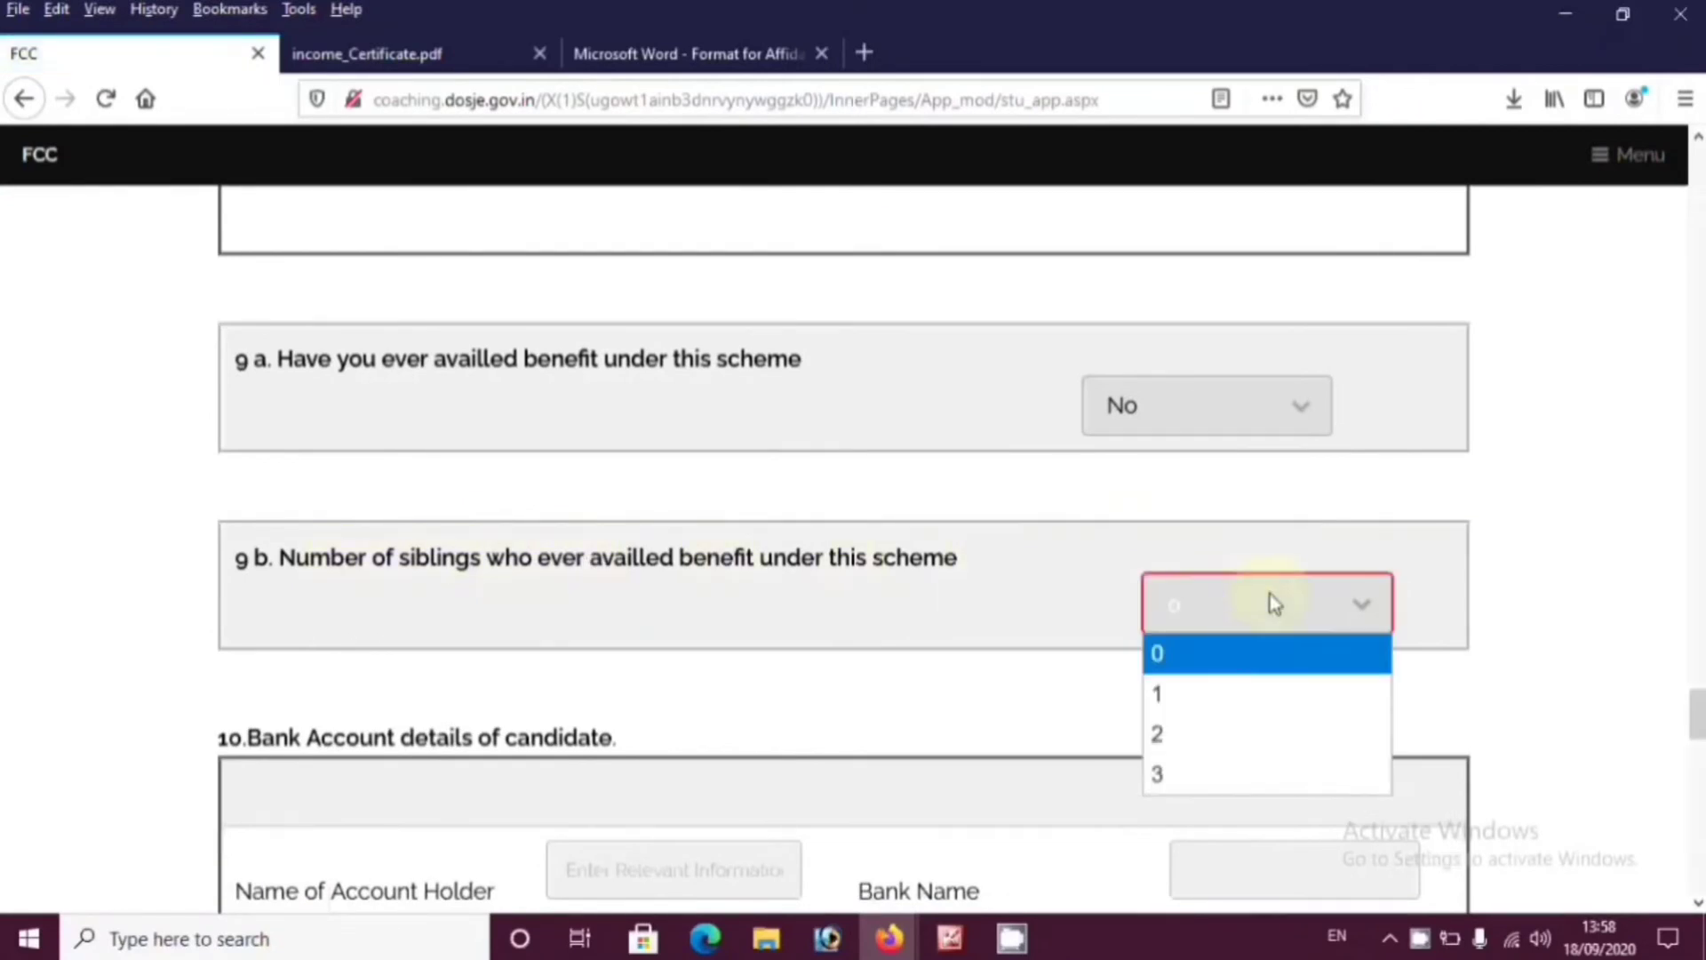
pyautogui.click(1211, 663)
pyautogui.scroll(-4, 815, 666)
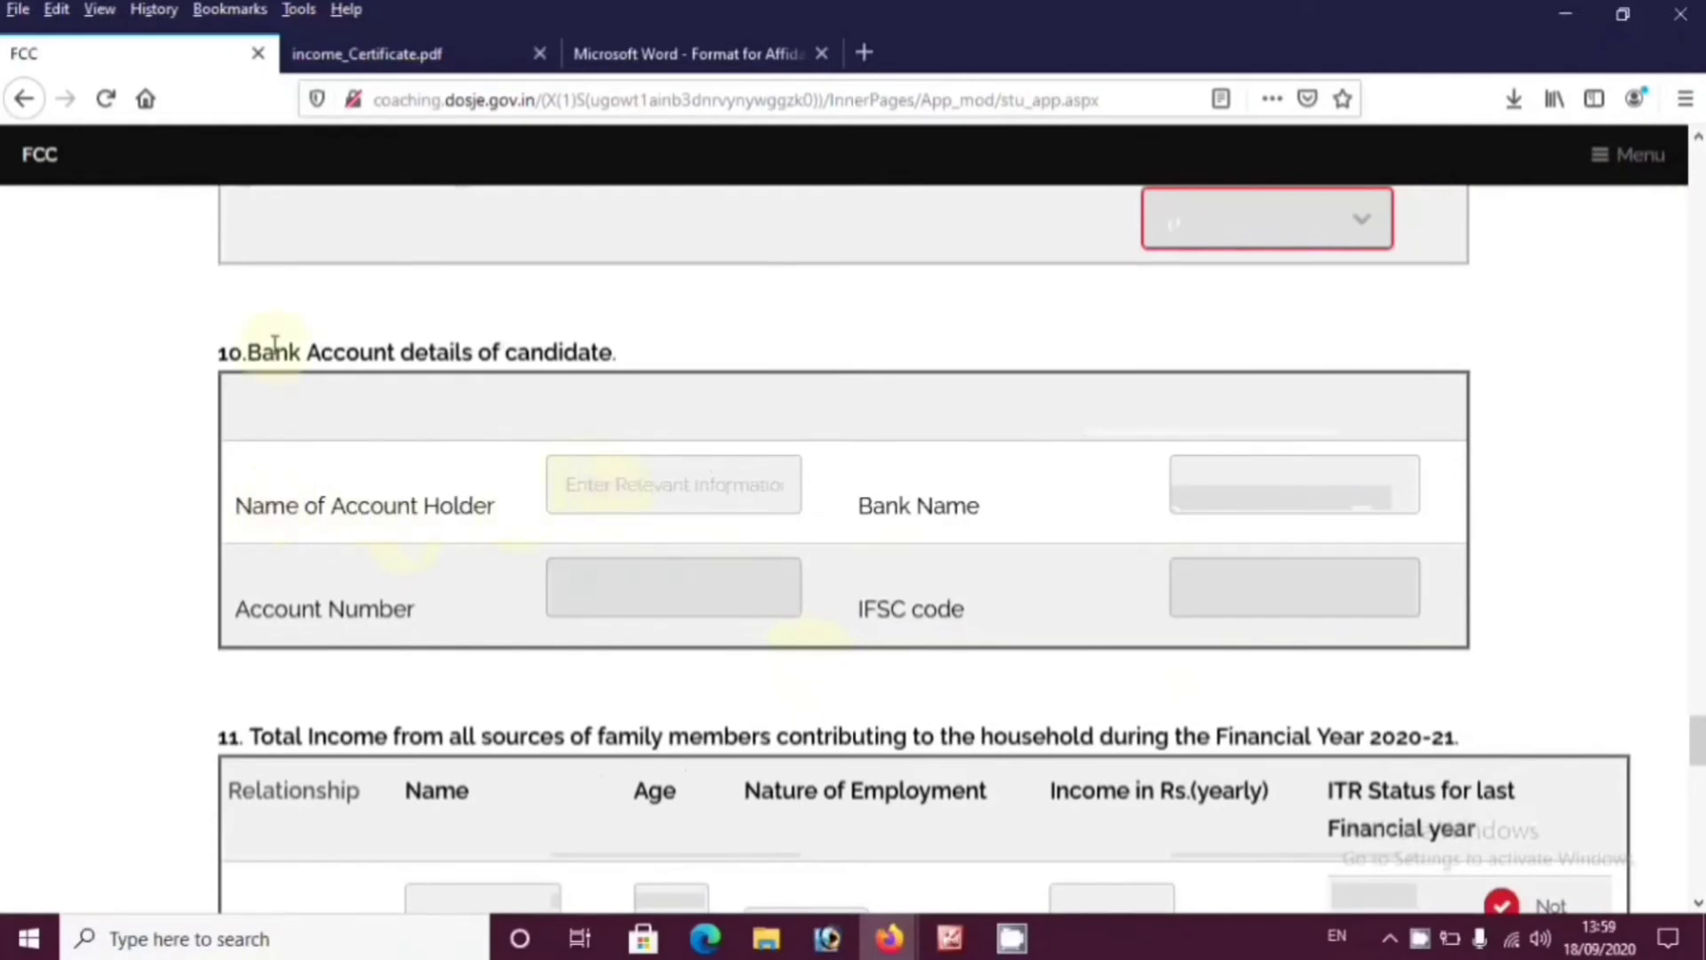
# Enter the account holder's name, bank, account number and an IFSC starting HDFC, submitting with Enter
pyautogui.click(632, 485)
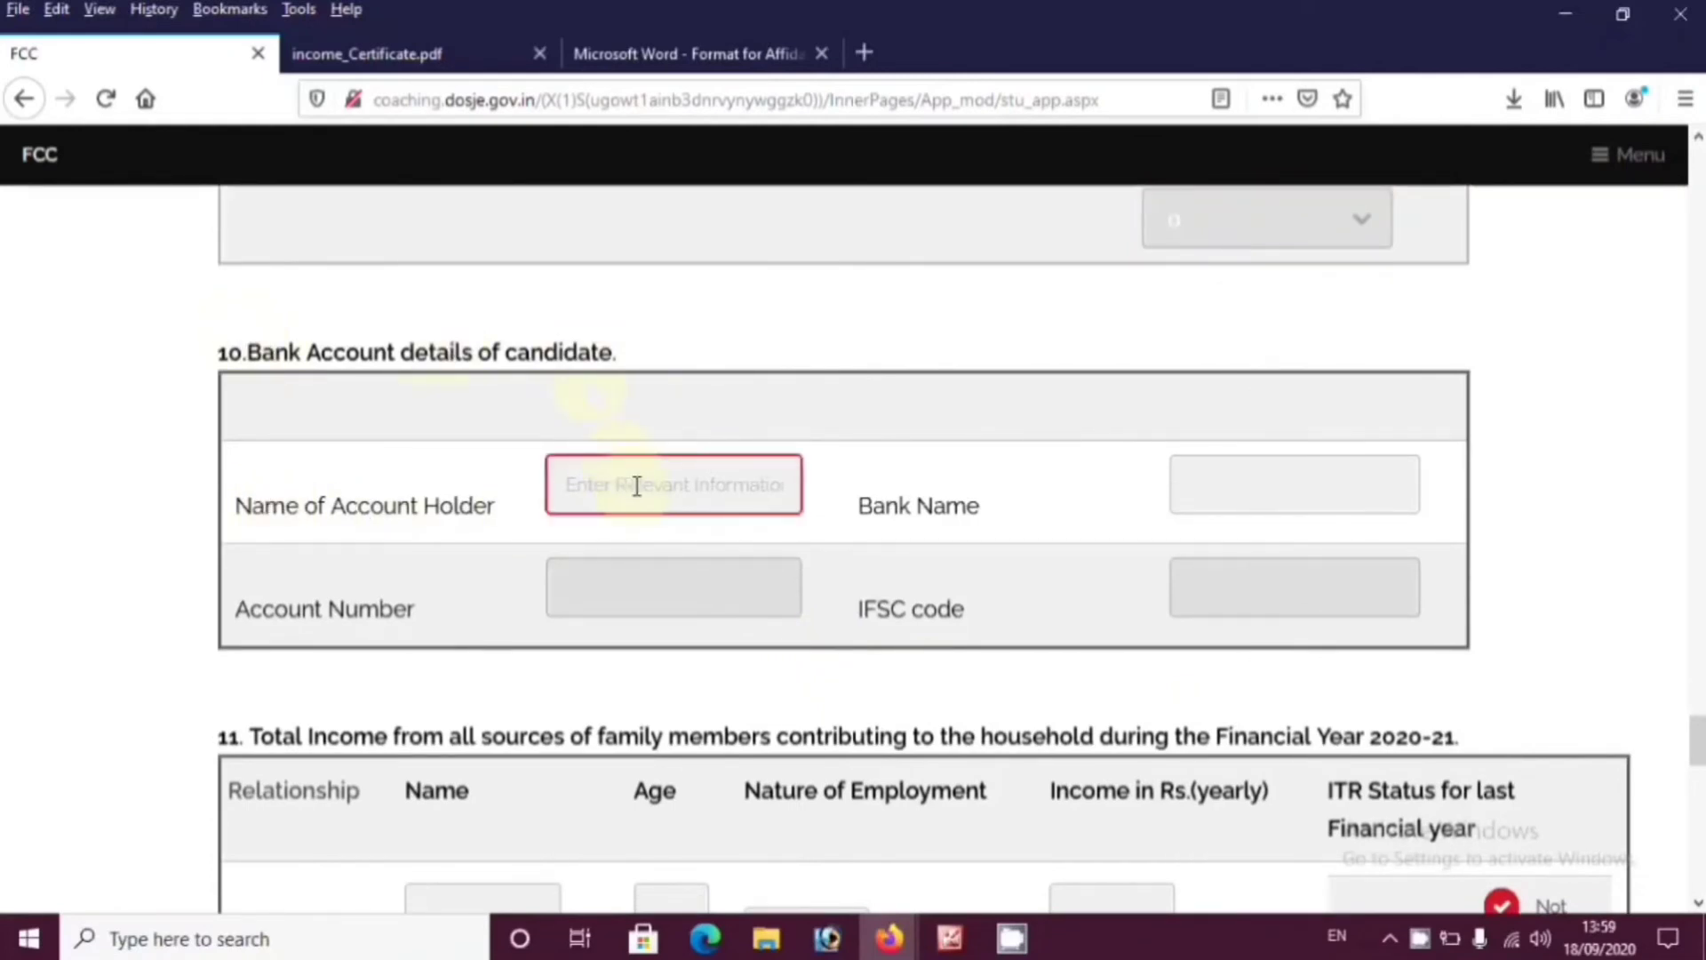
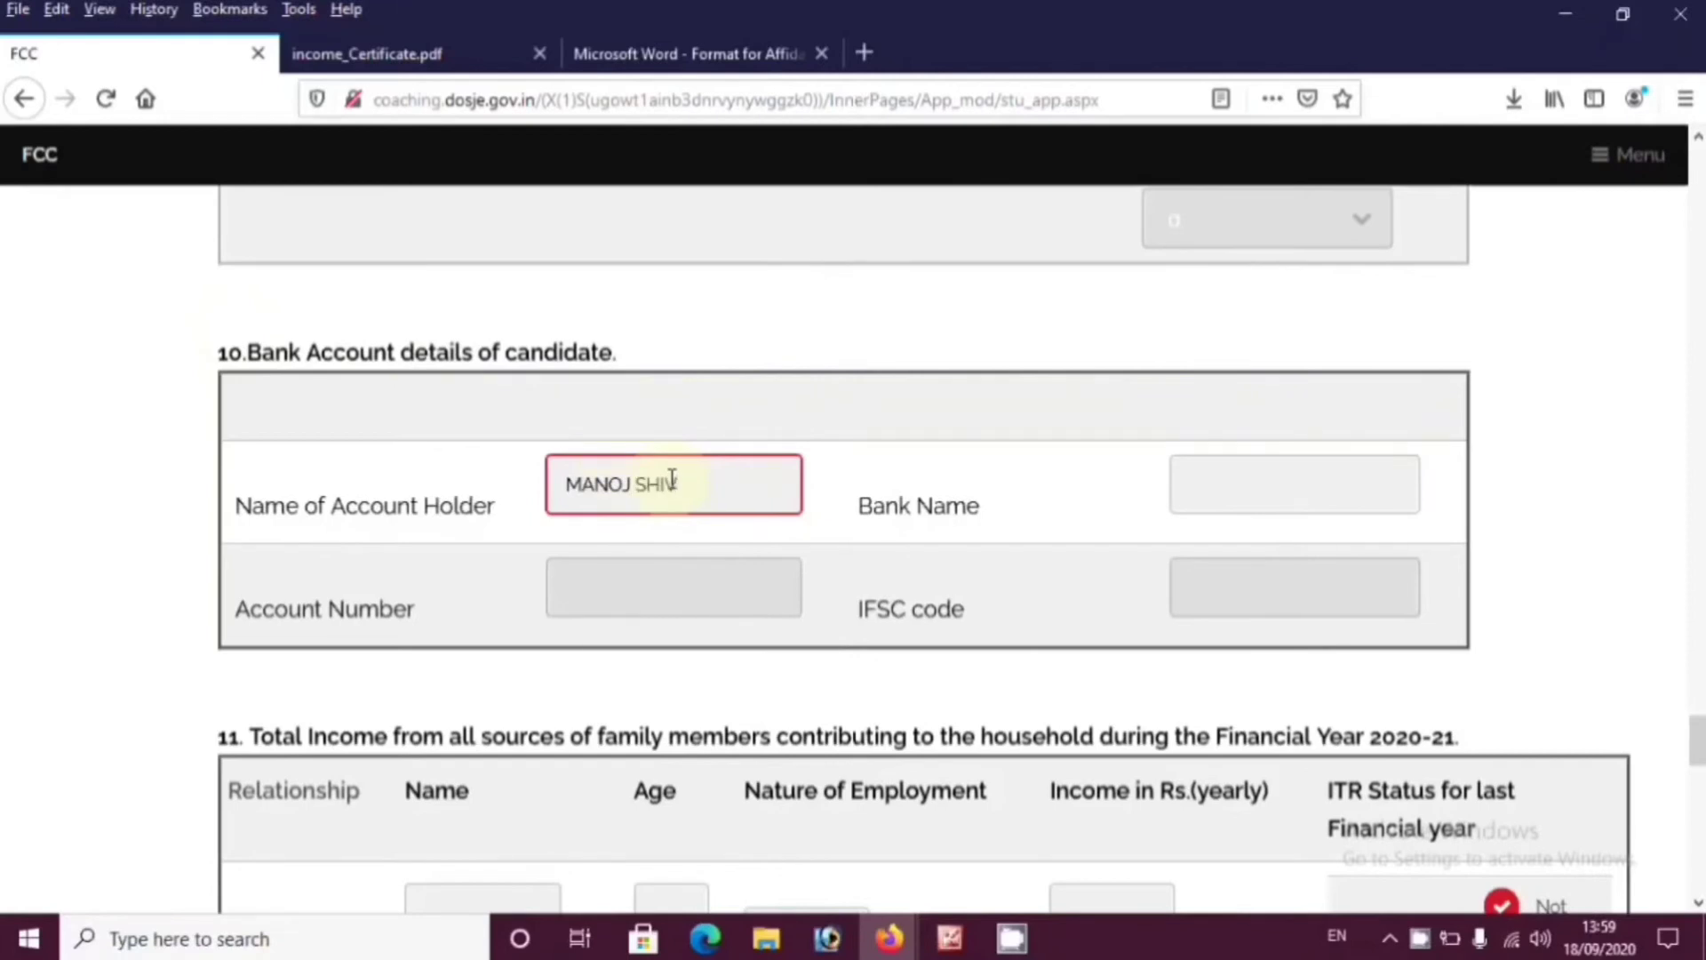
pyautogui.click(1278, 486)
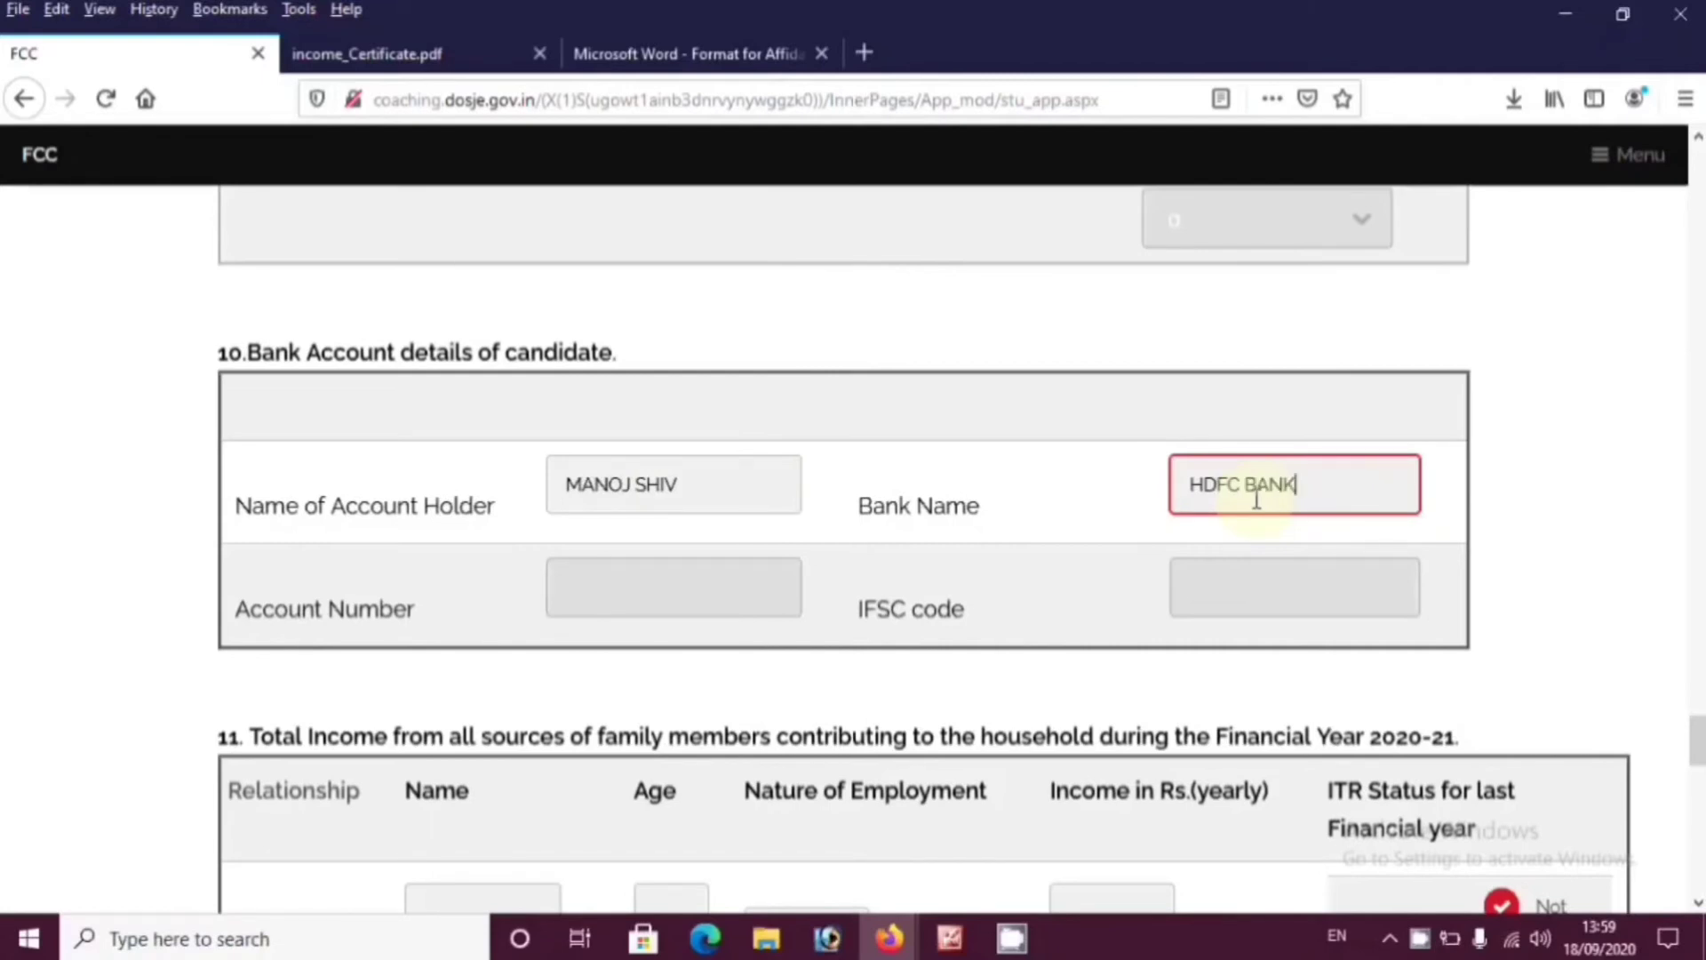
pyautogui.click(667, 587)
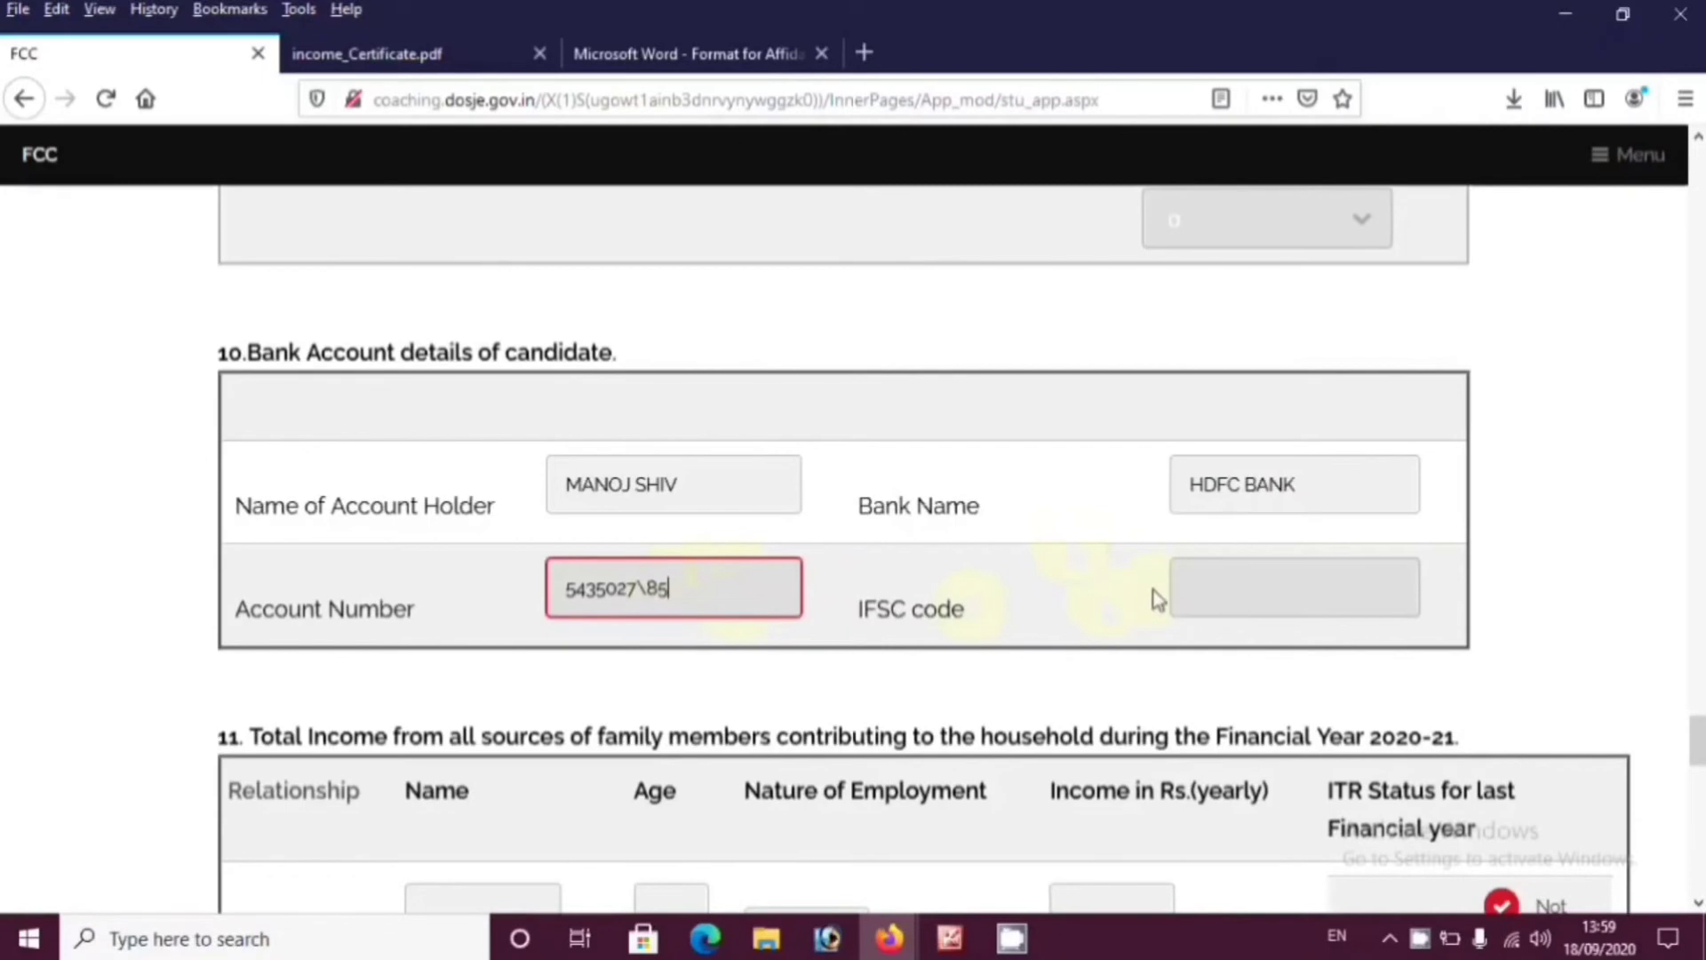
pyautogui.click(1258, 584)
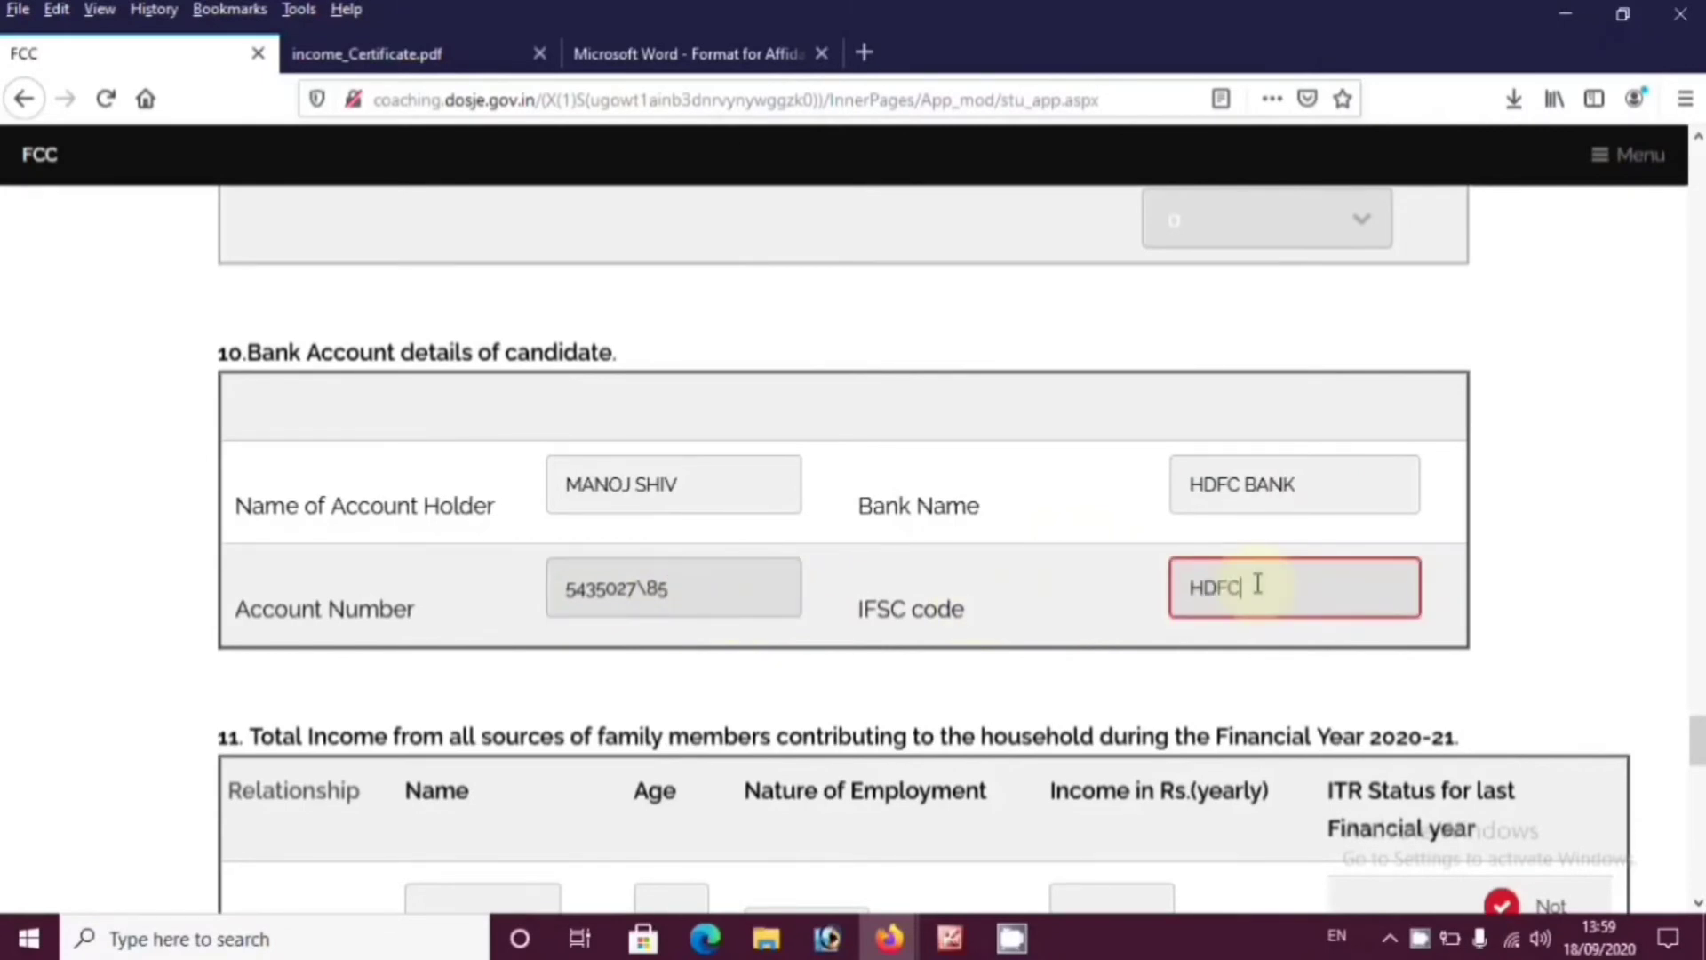
pyautogui.write('HDFC')
pyautogui.press('Return')
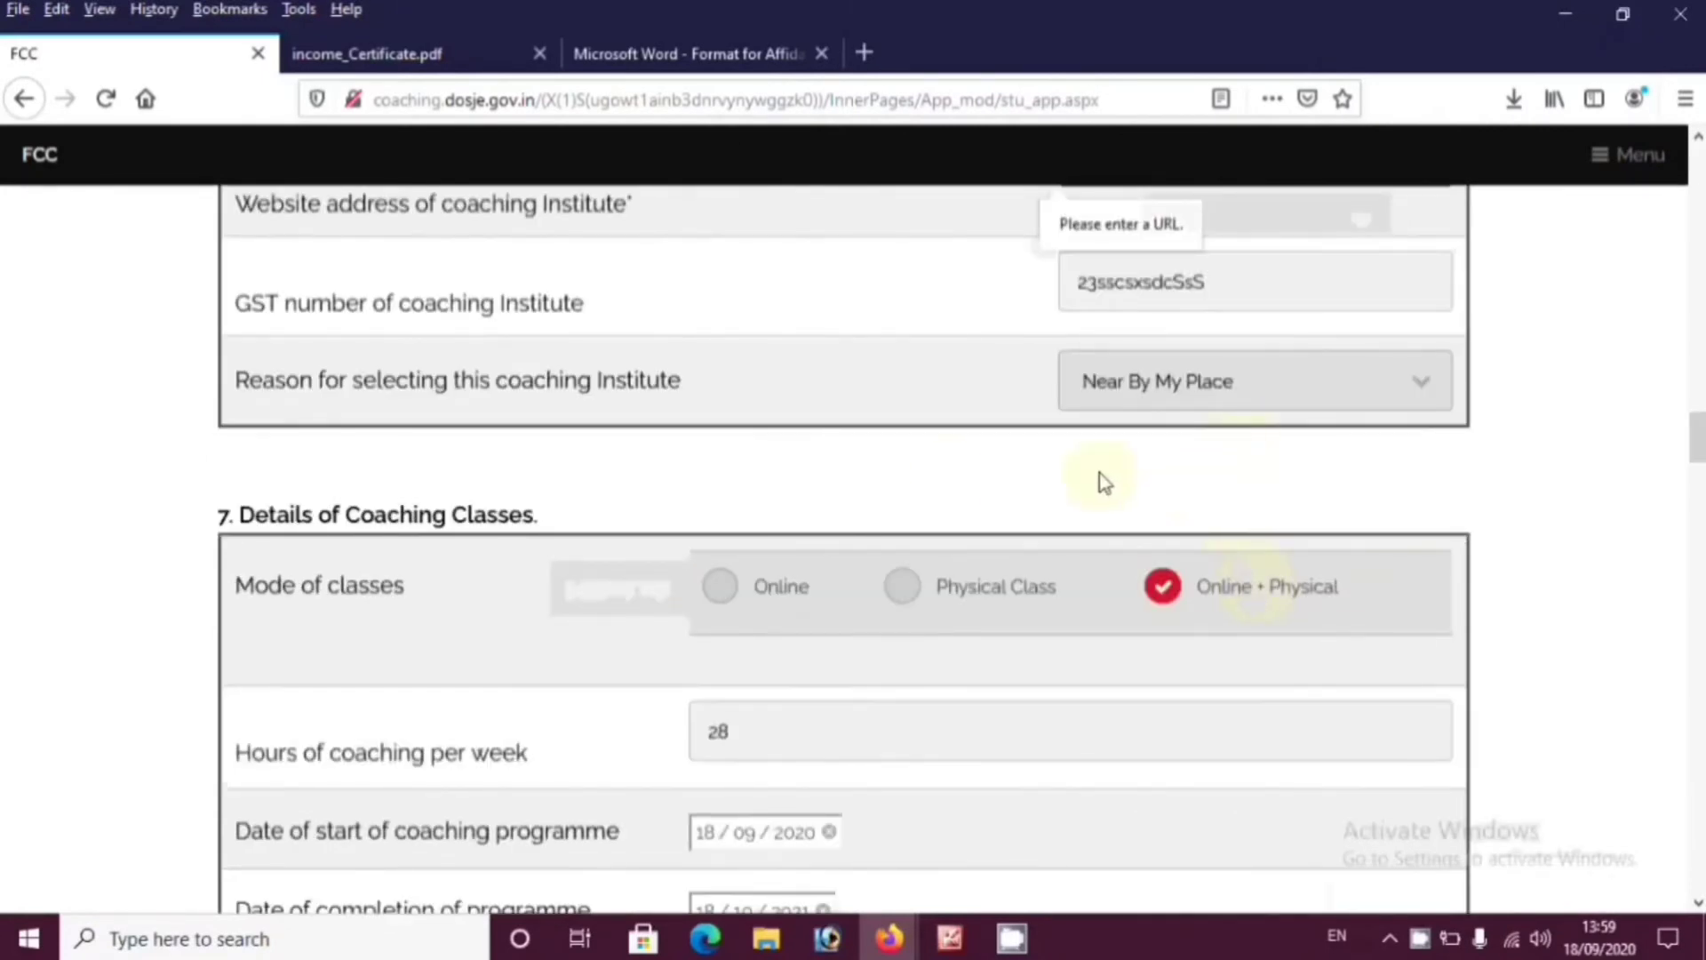
# Return to the IFSC code field and select its wrong trailing 5 for correction
pyautogui.scroll(-6, 1162, 690)
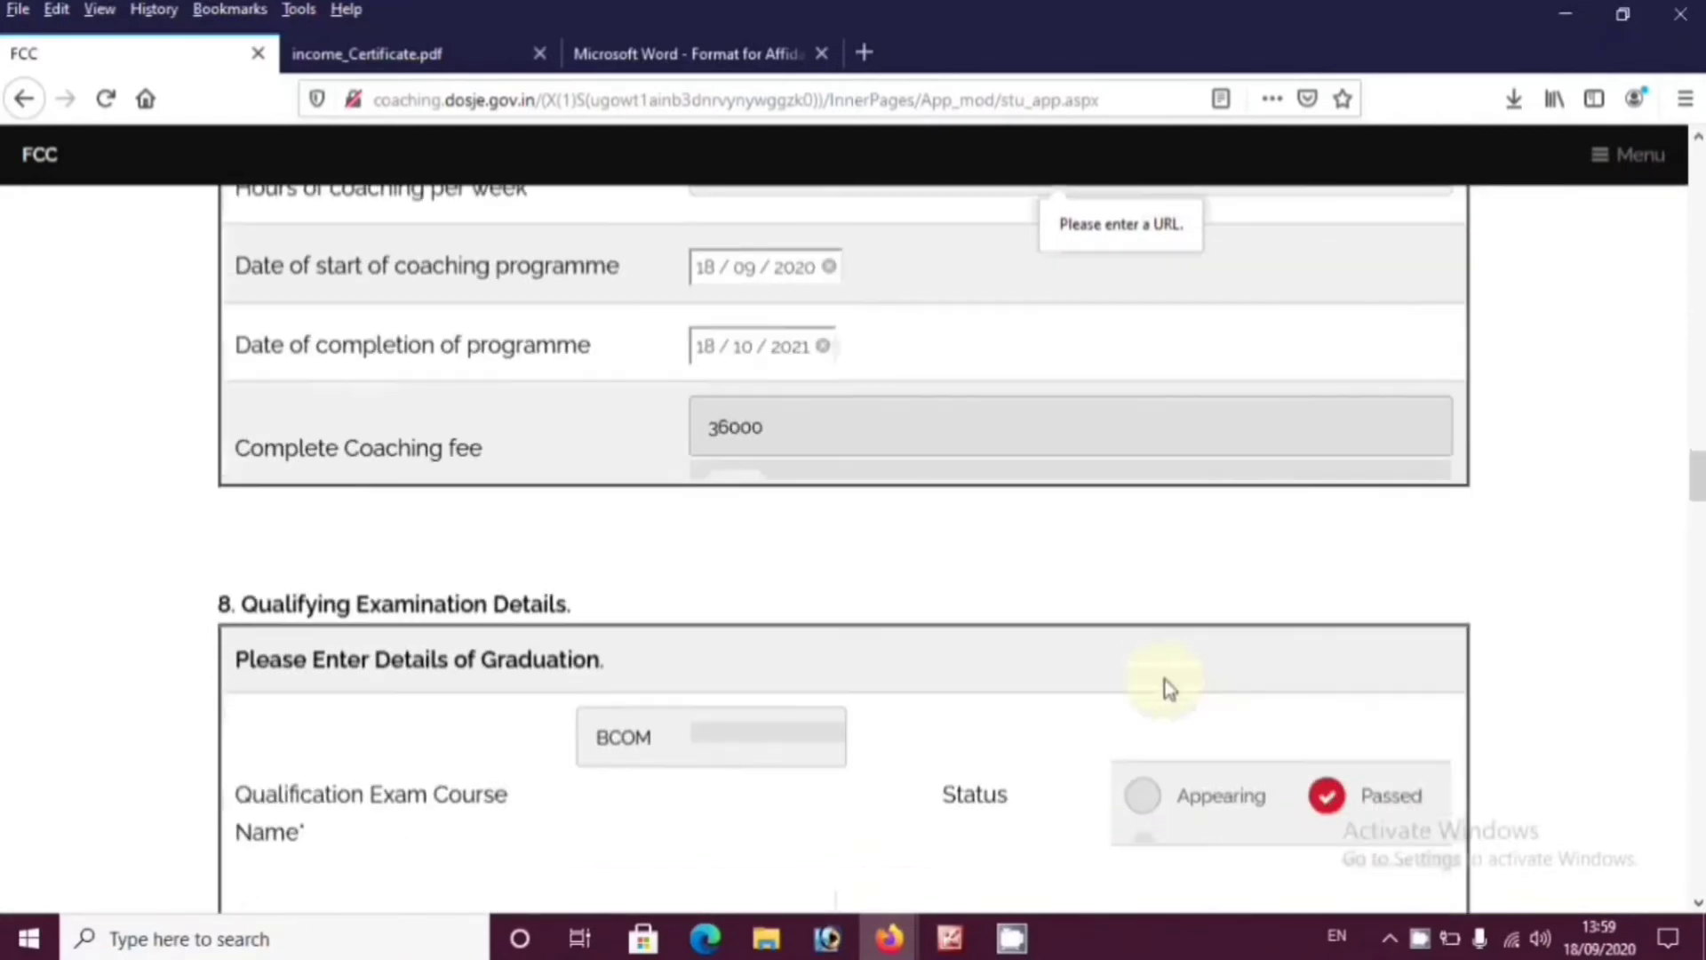
pyautogui.scroll(-20, 1167, 690)
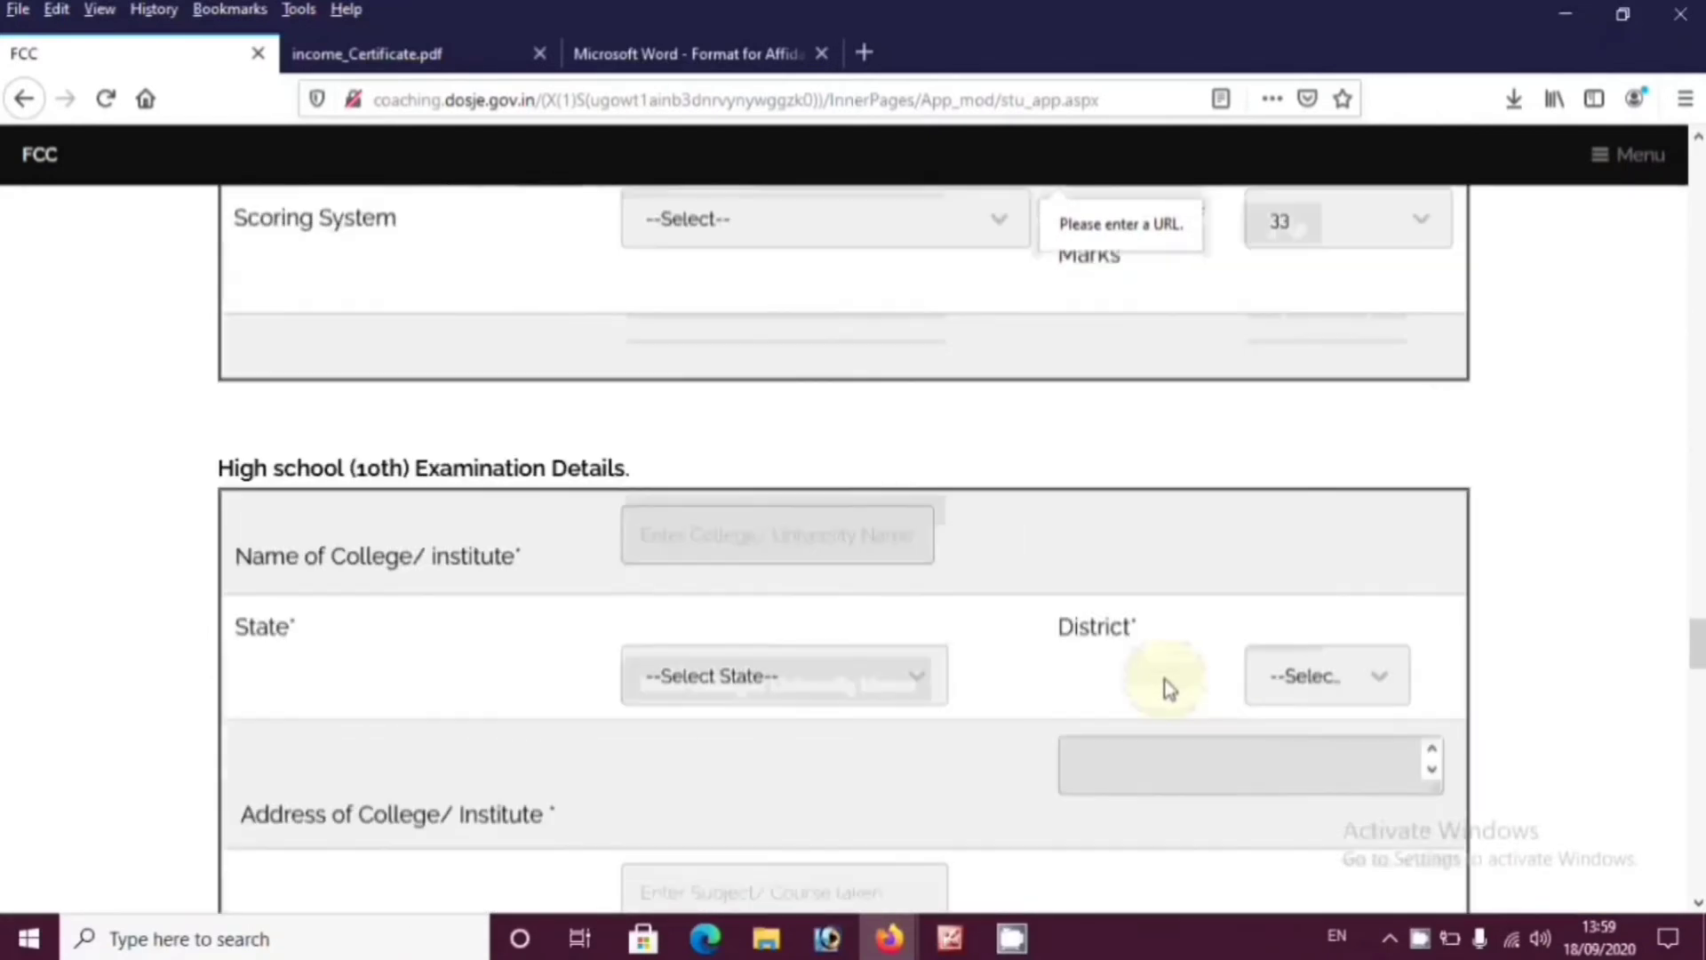
pyautogui.scroll(-15, 1167, 690)
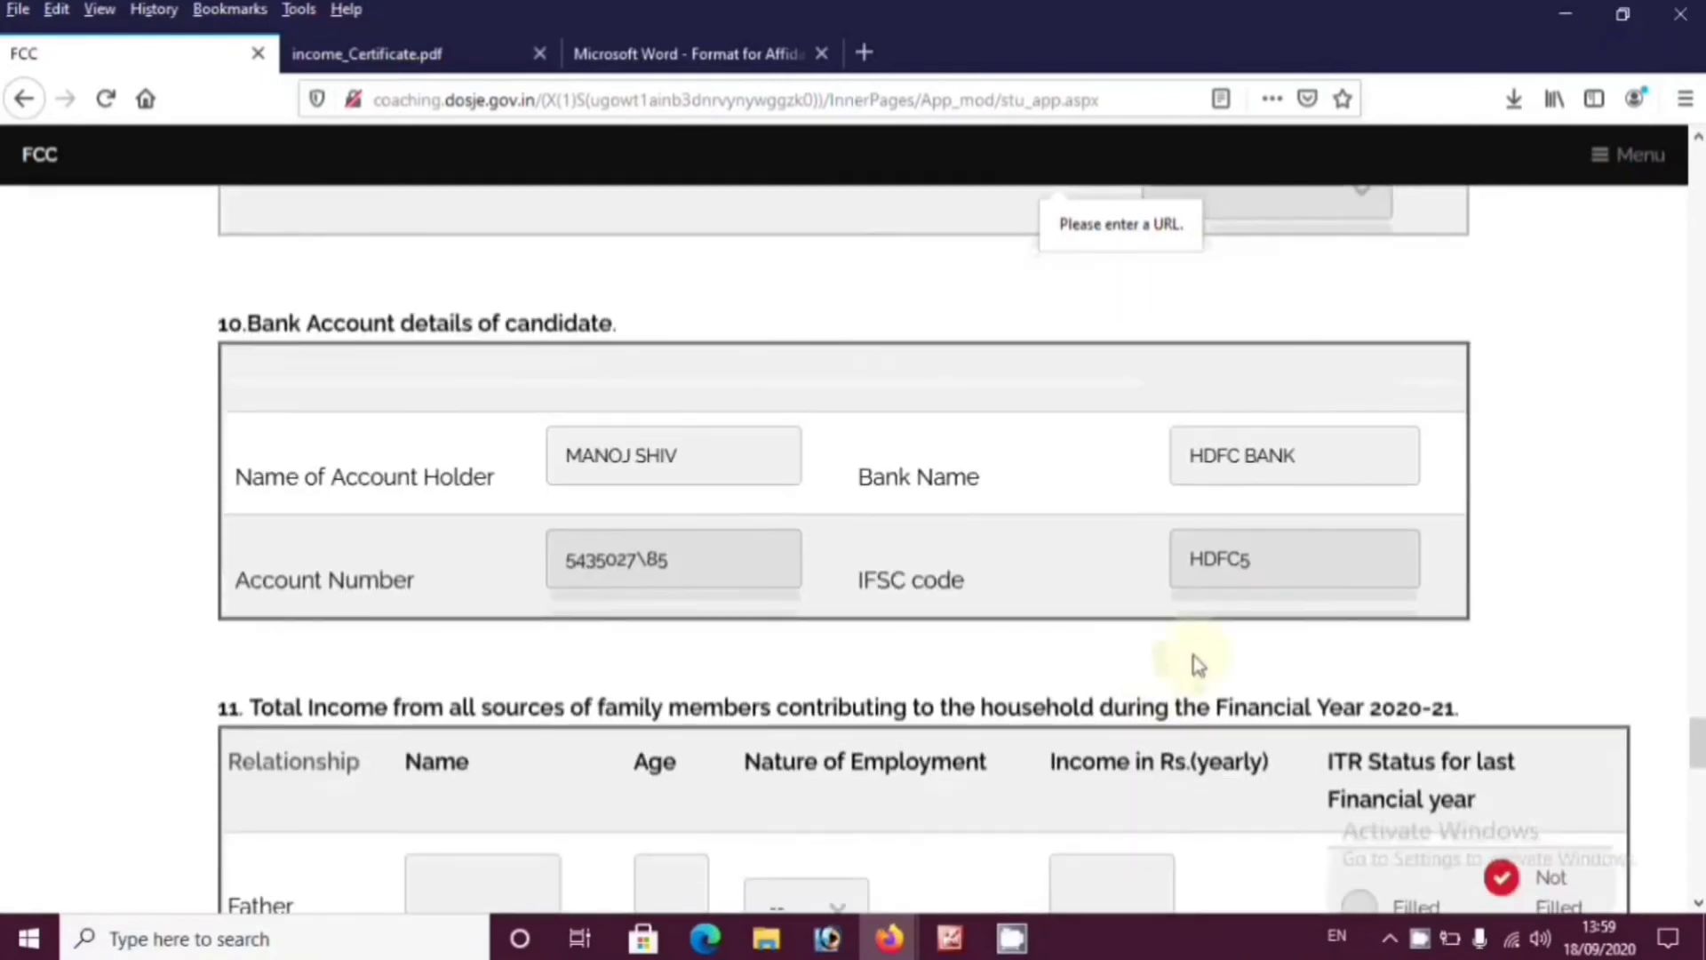
pyautogui.click(1293, 560)
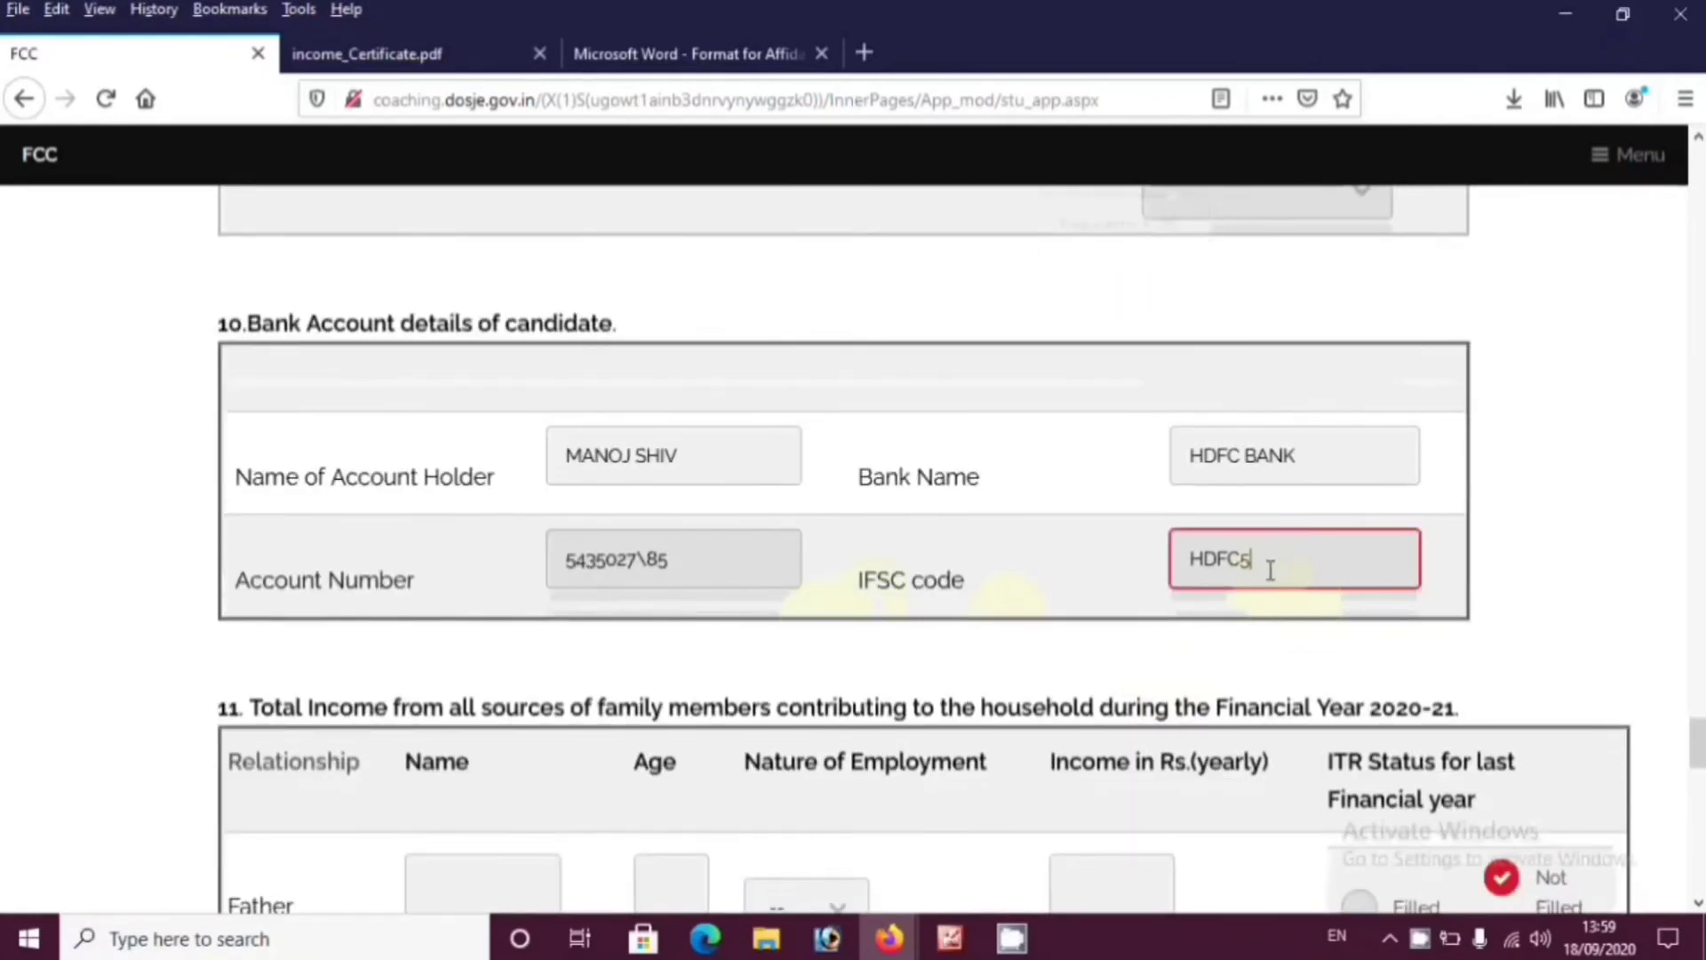
pyautogui.moveTo(1249, 571); pyautogui.dragTo(1243, 571)
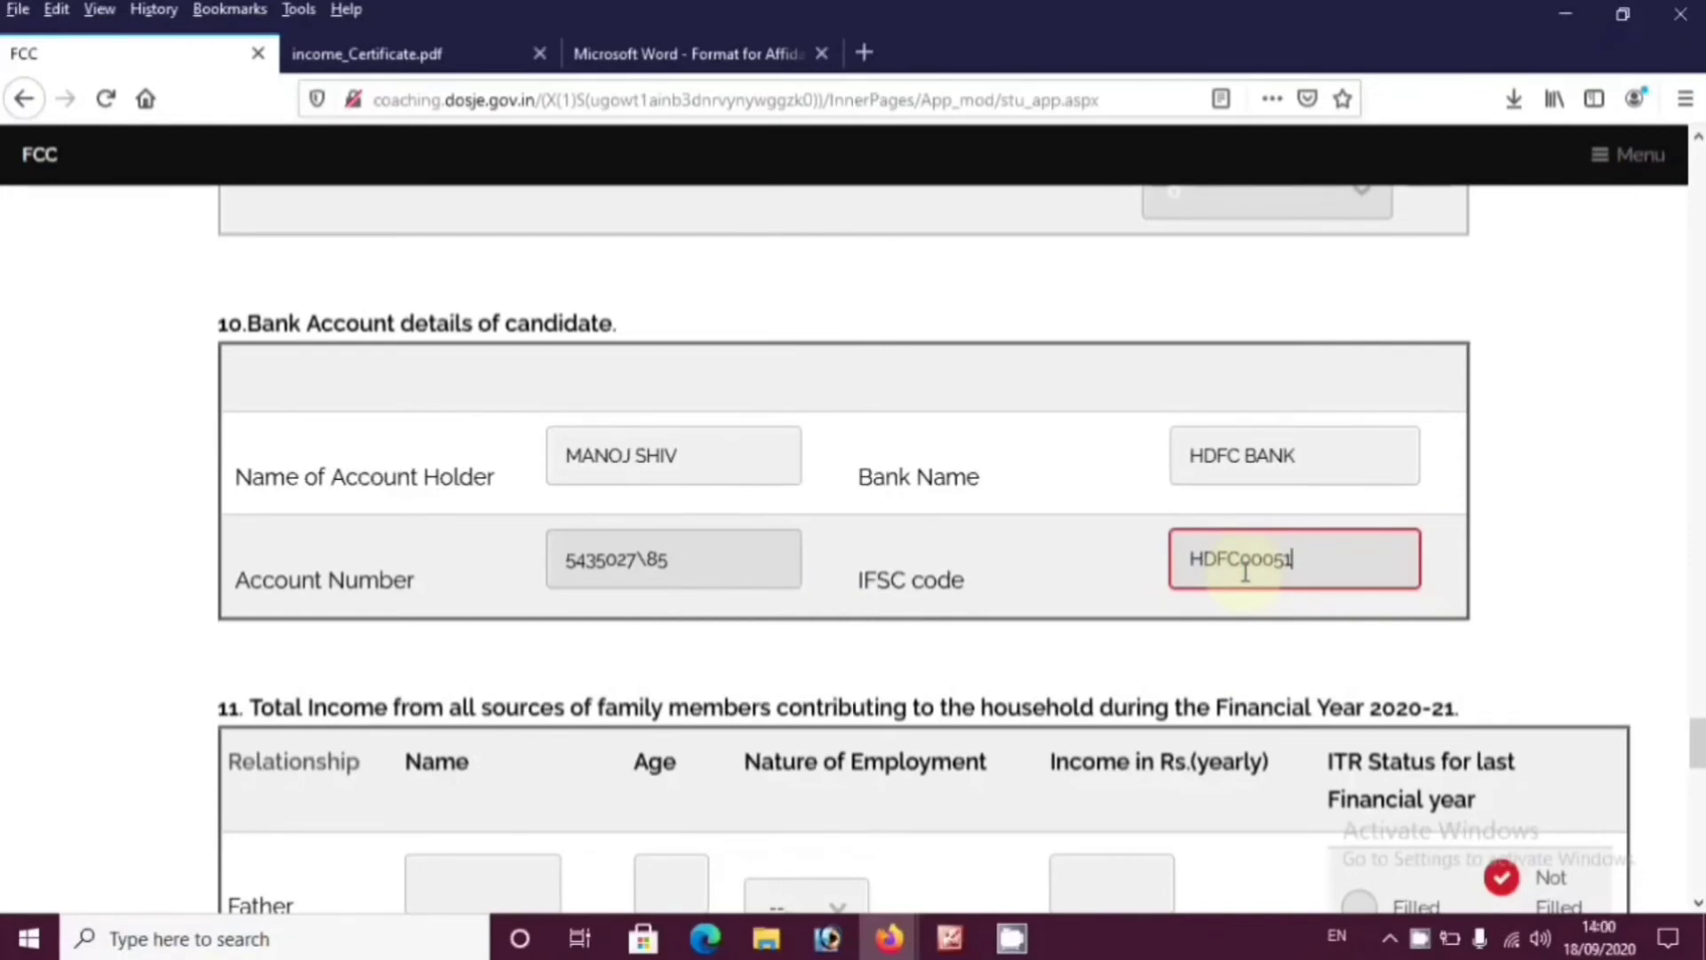
pyautogui.scroll(-4, 479, 373)
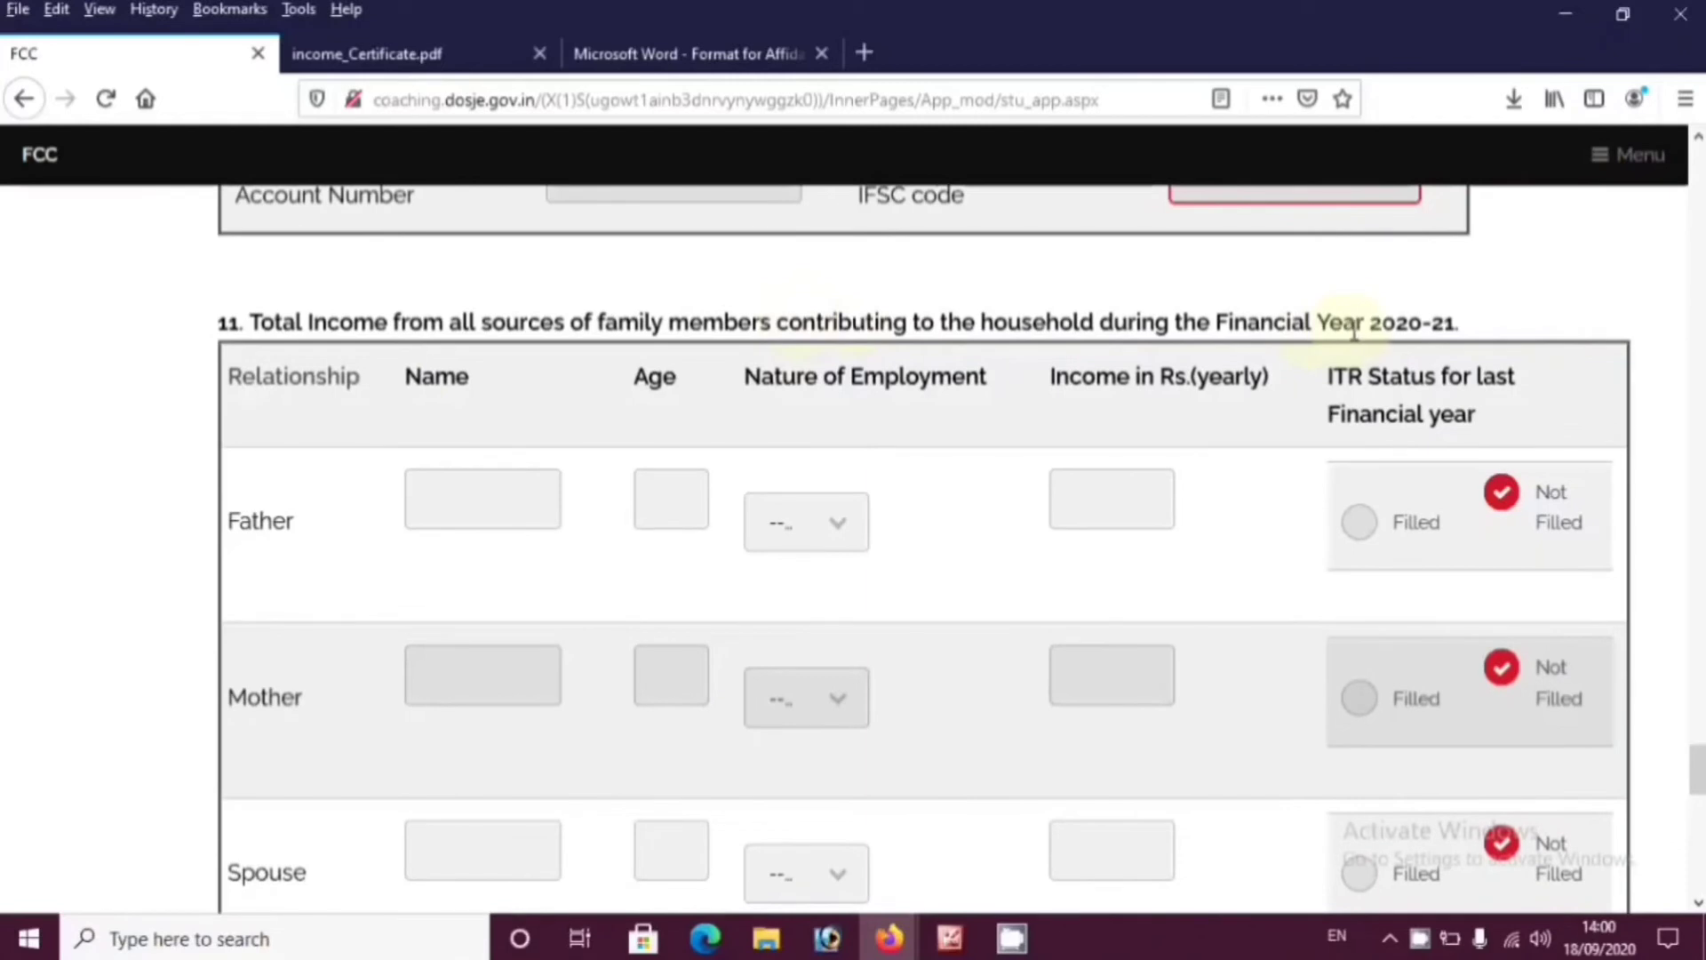
# Review the father, mother and Self name, age, employment and income entries in the income table
pyautogui.click(450, 499)
pyautogui.click(487, 655)
pyautogui.scroll(-3, 494, 648)
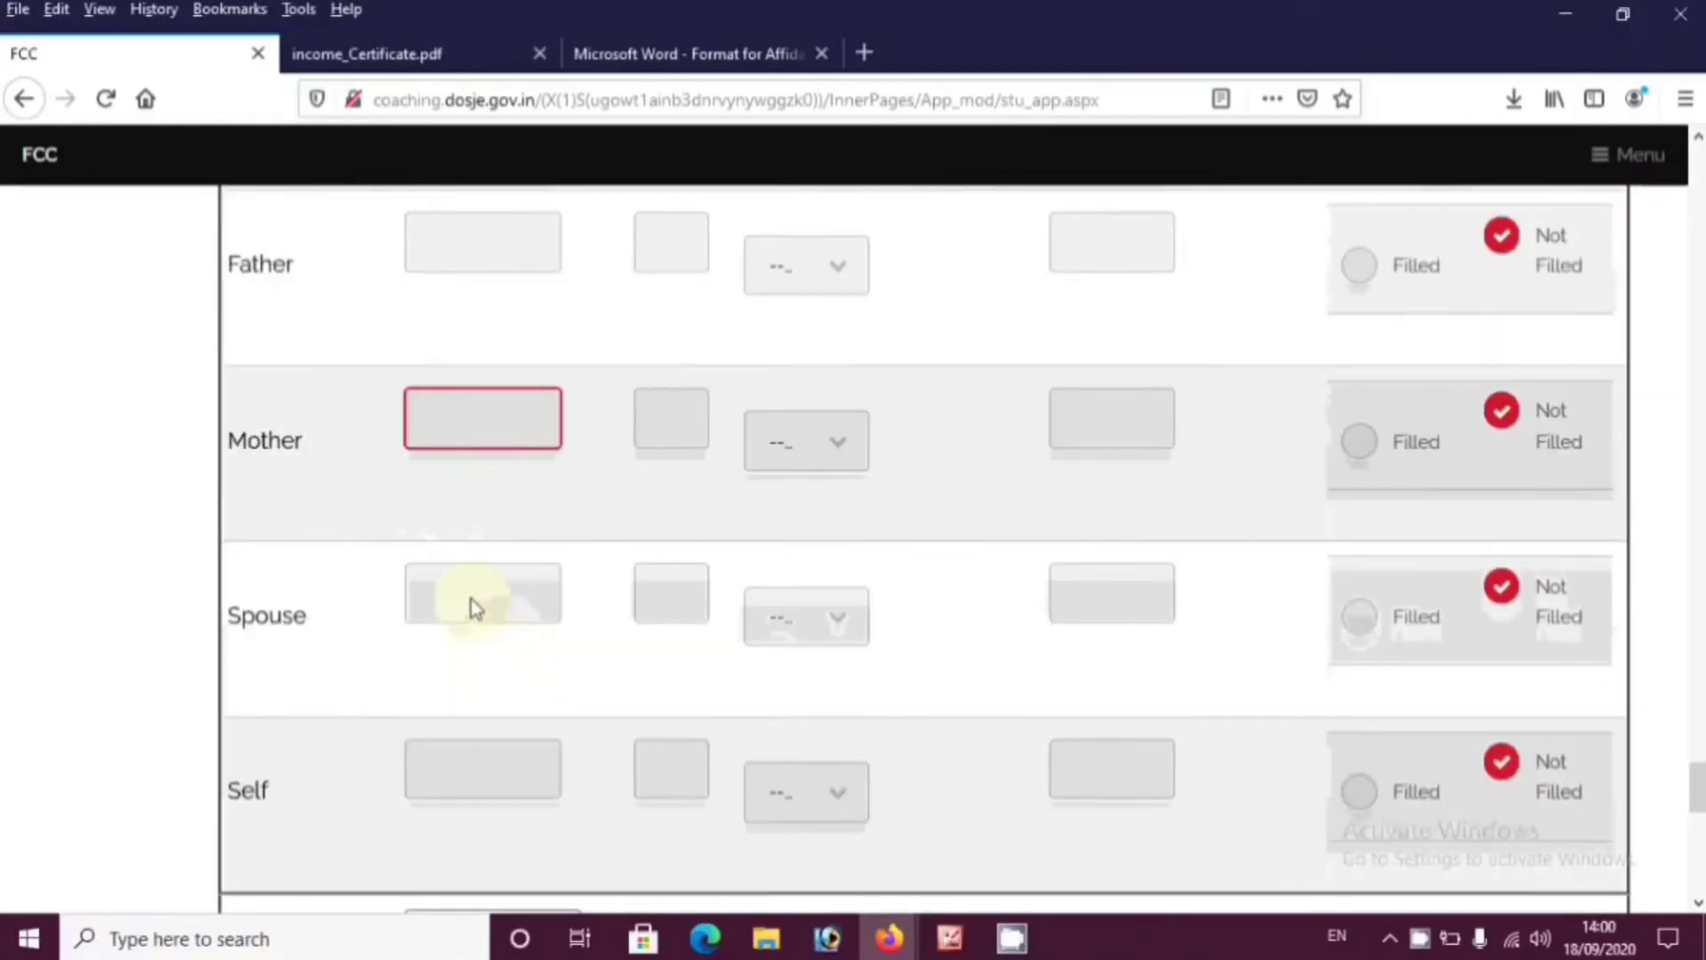
pyautogui.click(464, 784)
pyautogui.scroll(-2, 497, 782)
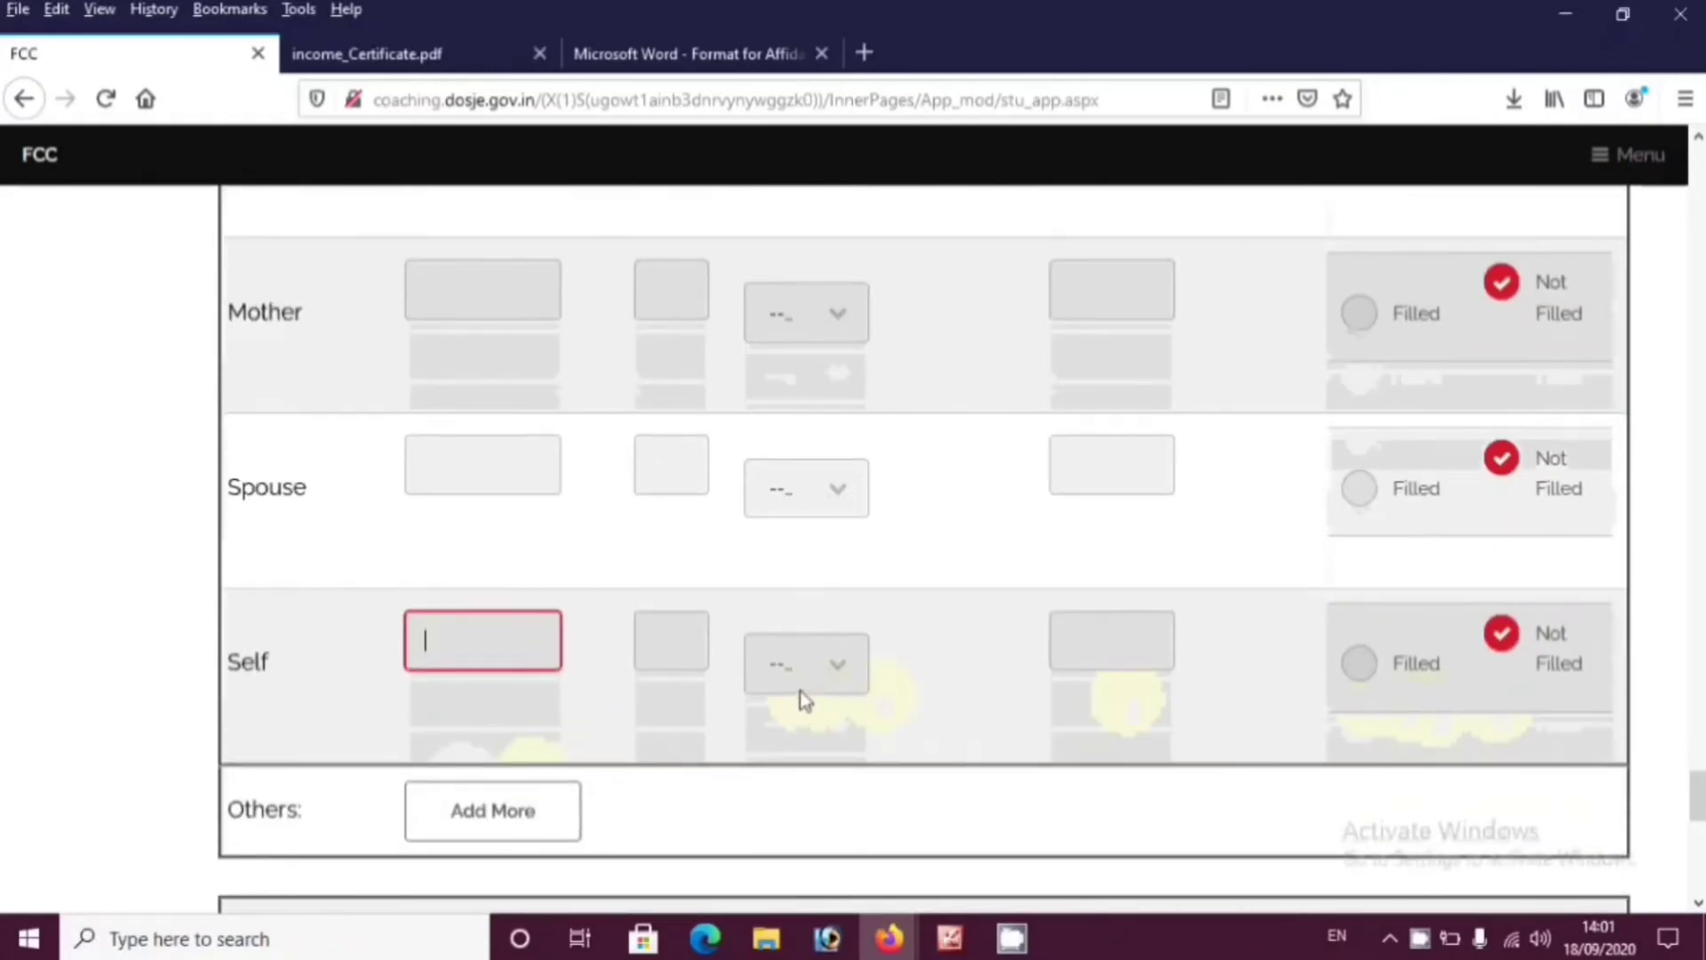
pyautogui.scroll(3, 622, 578)
pyautogui.click(497, 389)
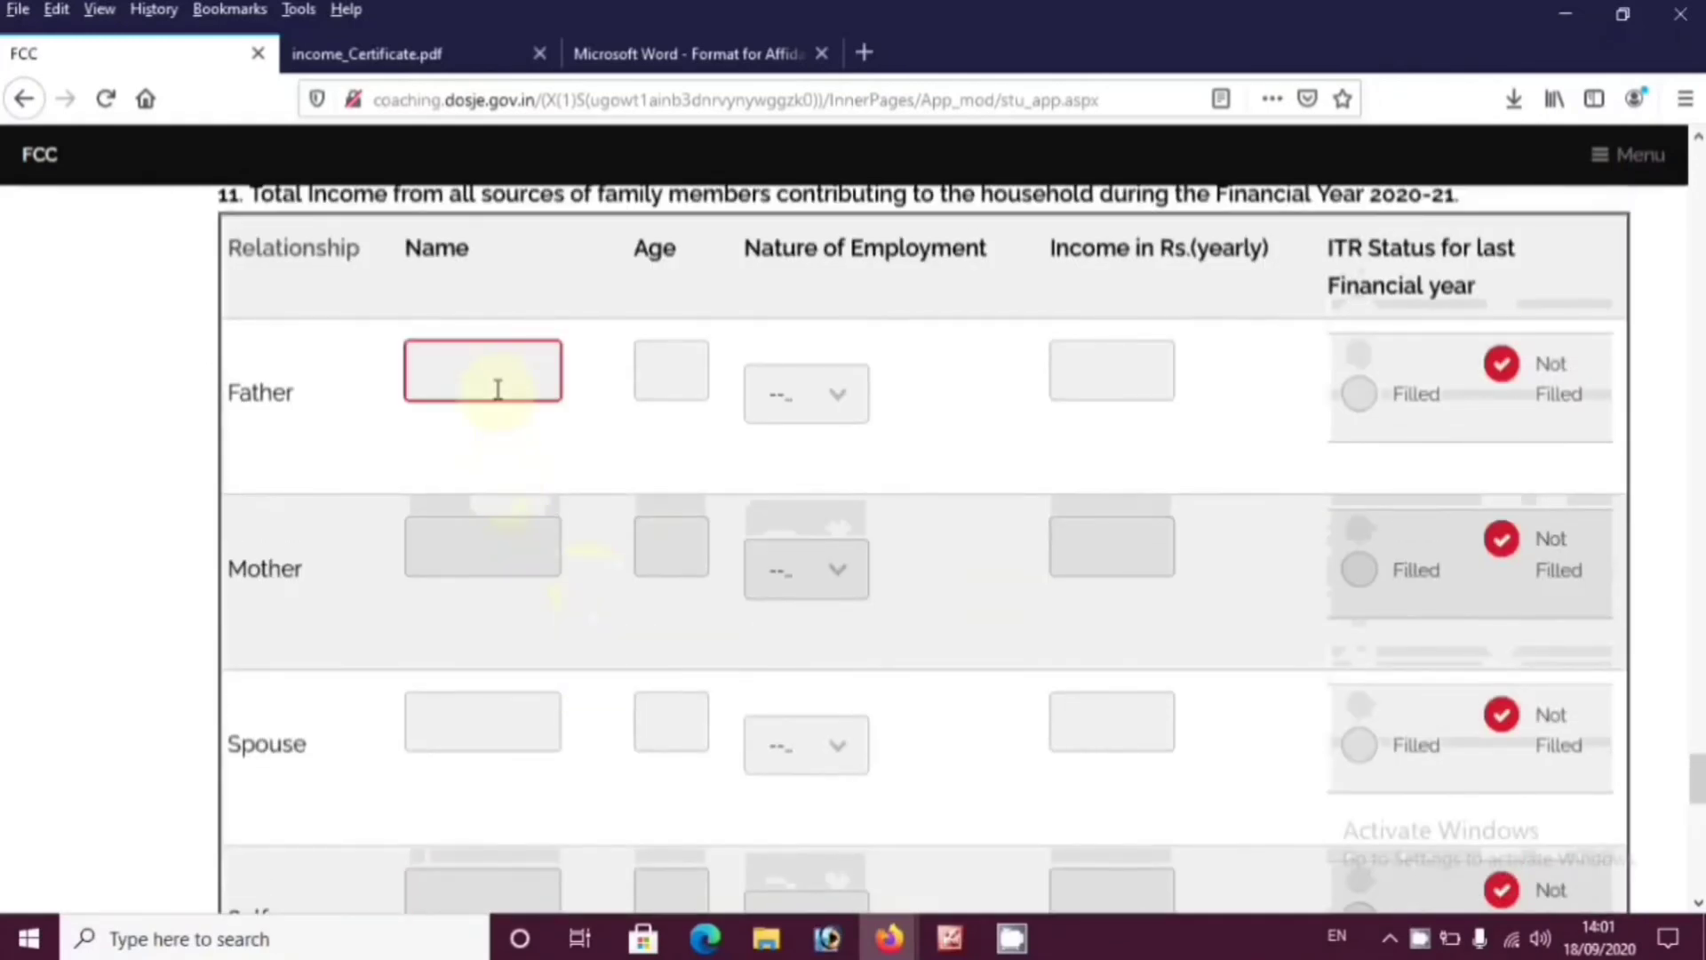
pyautogui.scroll(3, 564, 476)
pyautogui.click(675, 626)
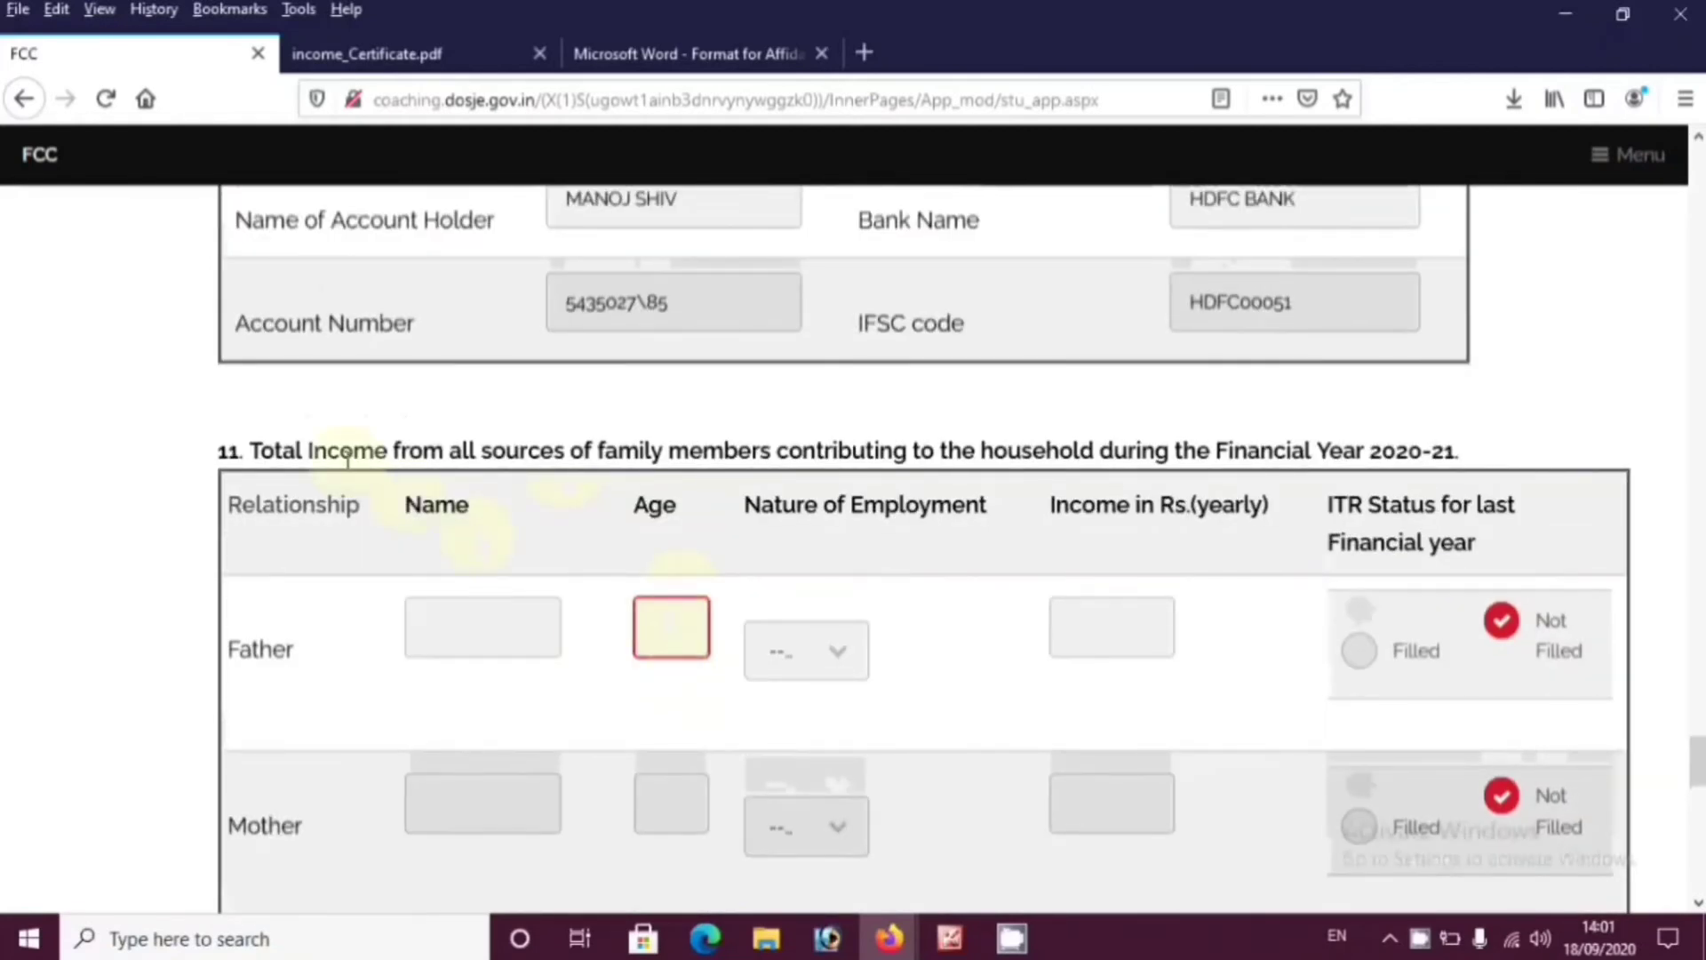
pyautogui.click(481, 633)
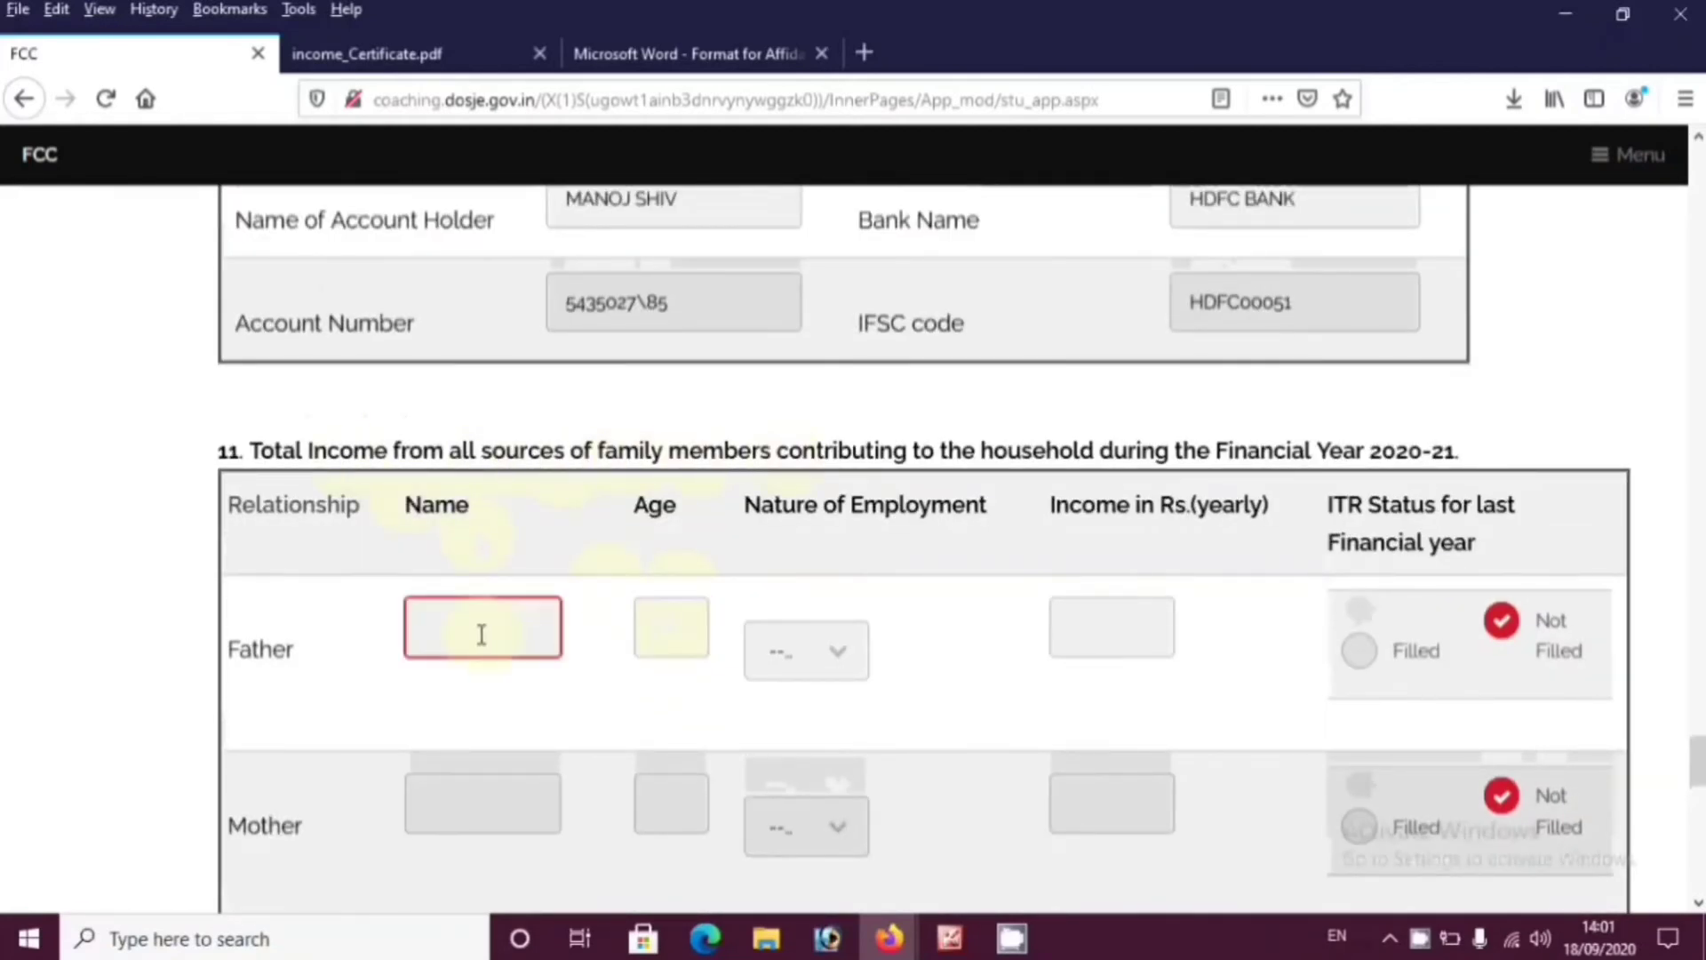
pyautogui.click(855, 649)
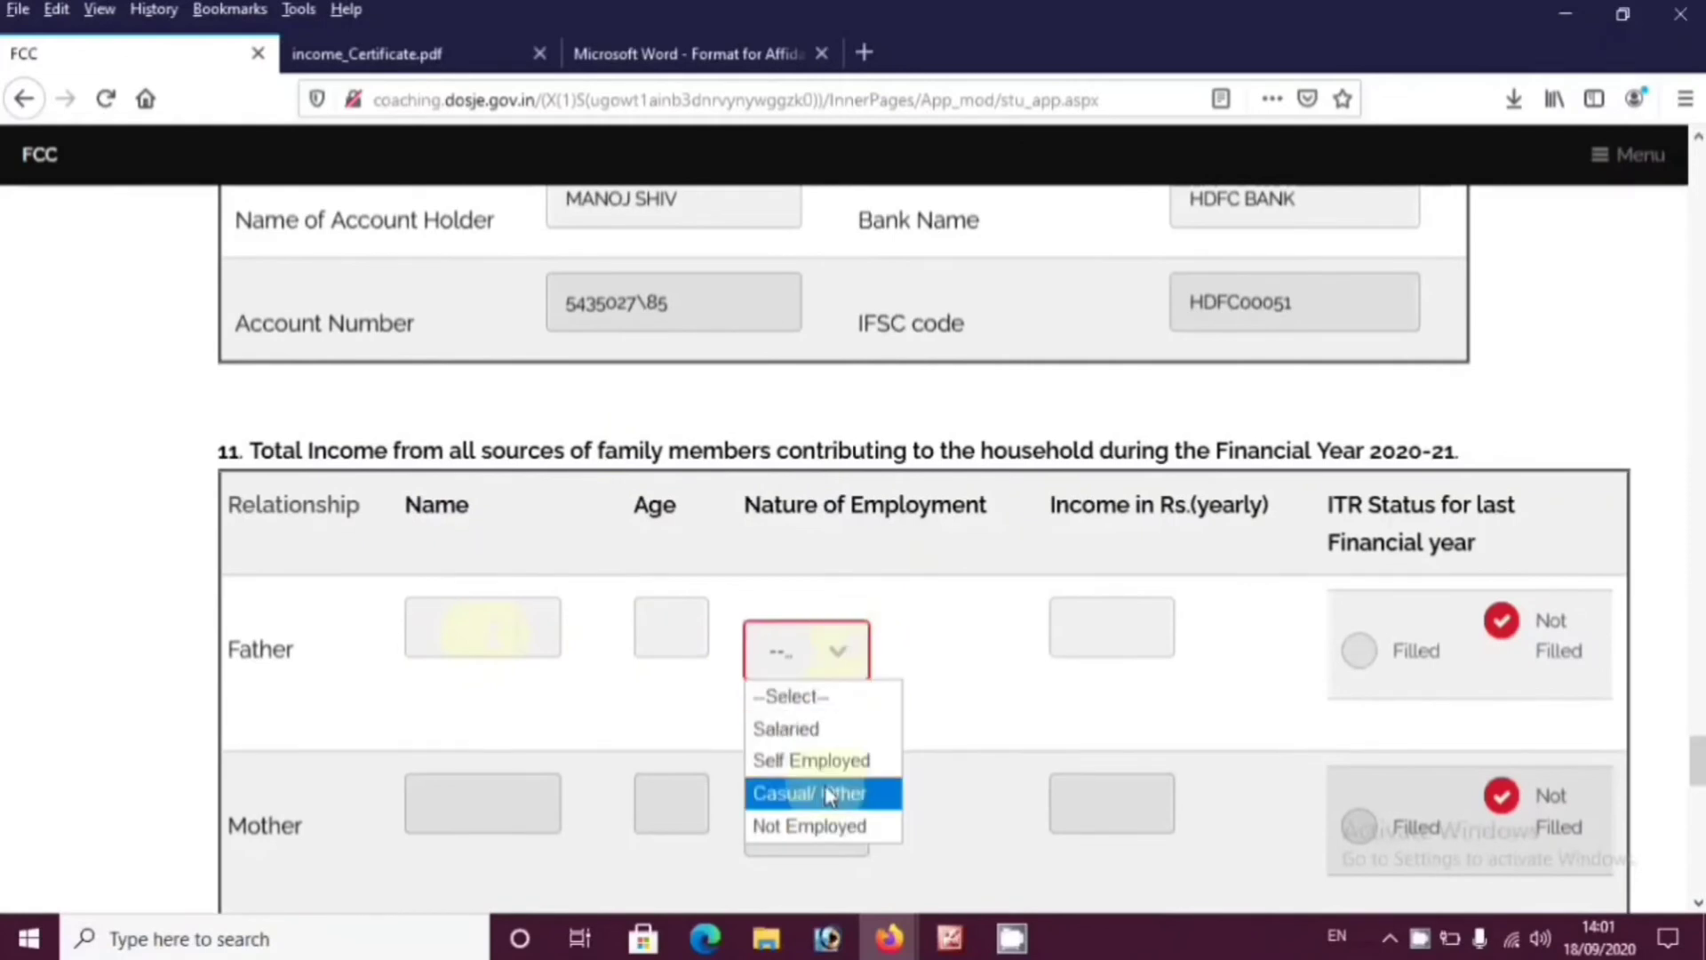
pyautogui.click(1155, 629)
pyautogui.click(1128, 634)
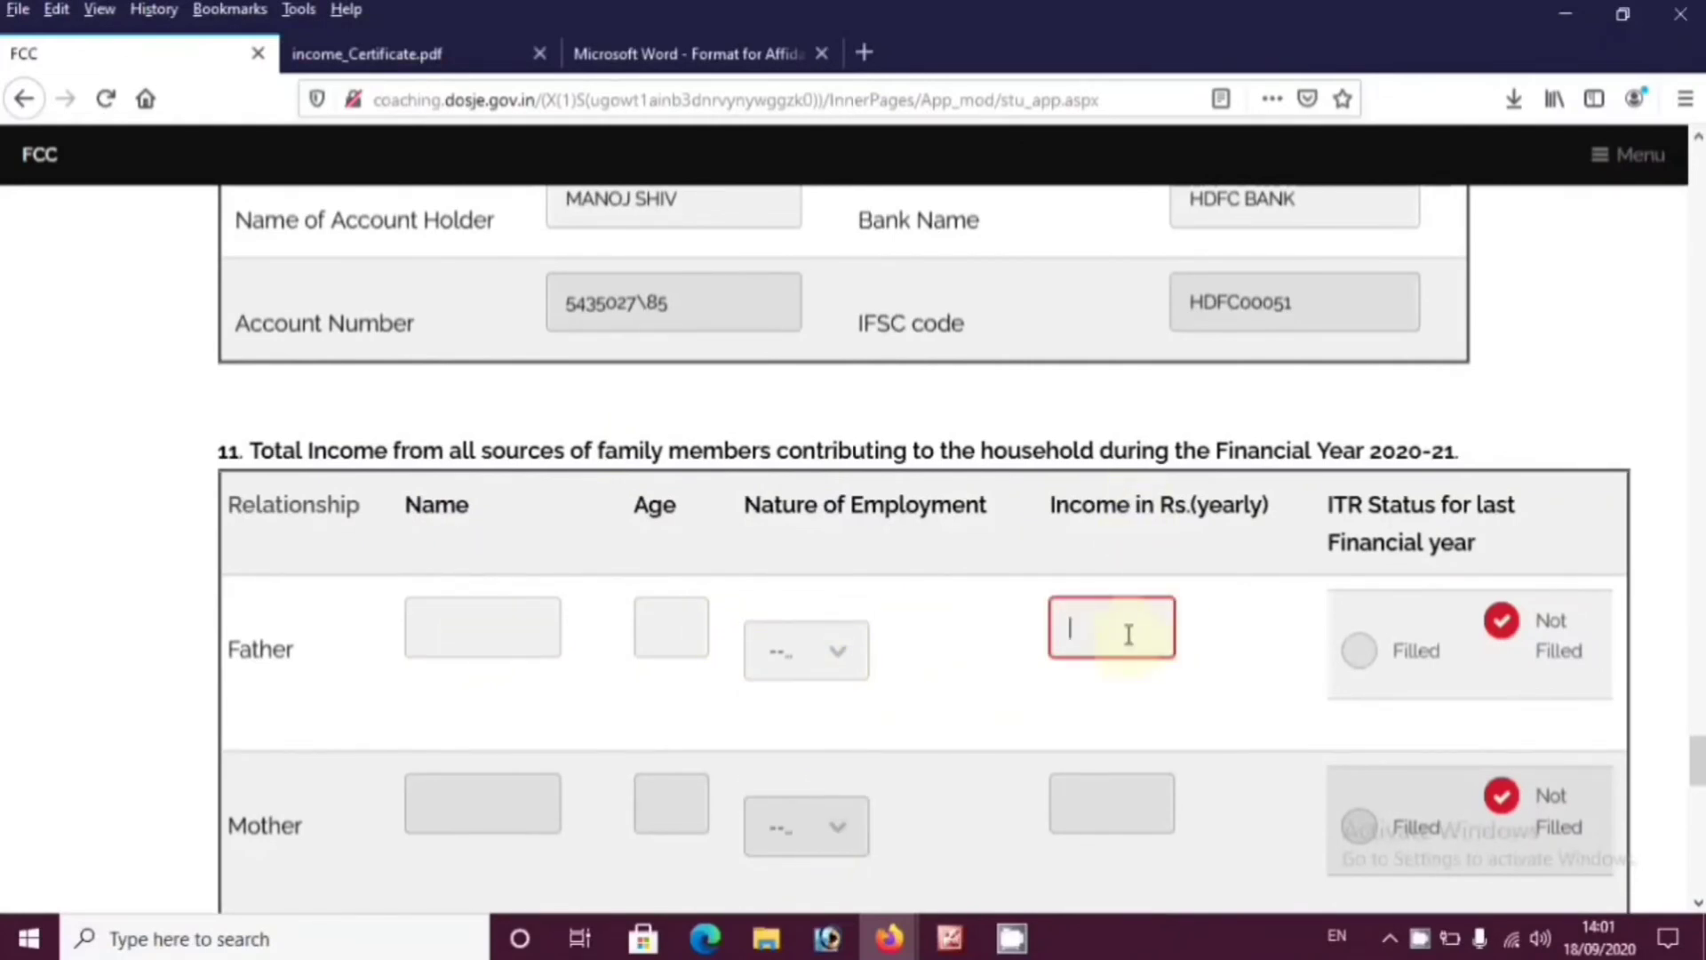
pyautogui.click(445, 621)
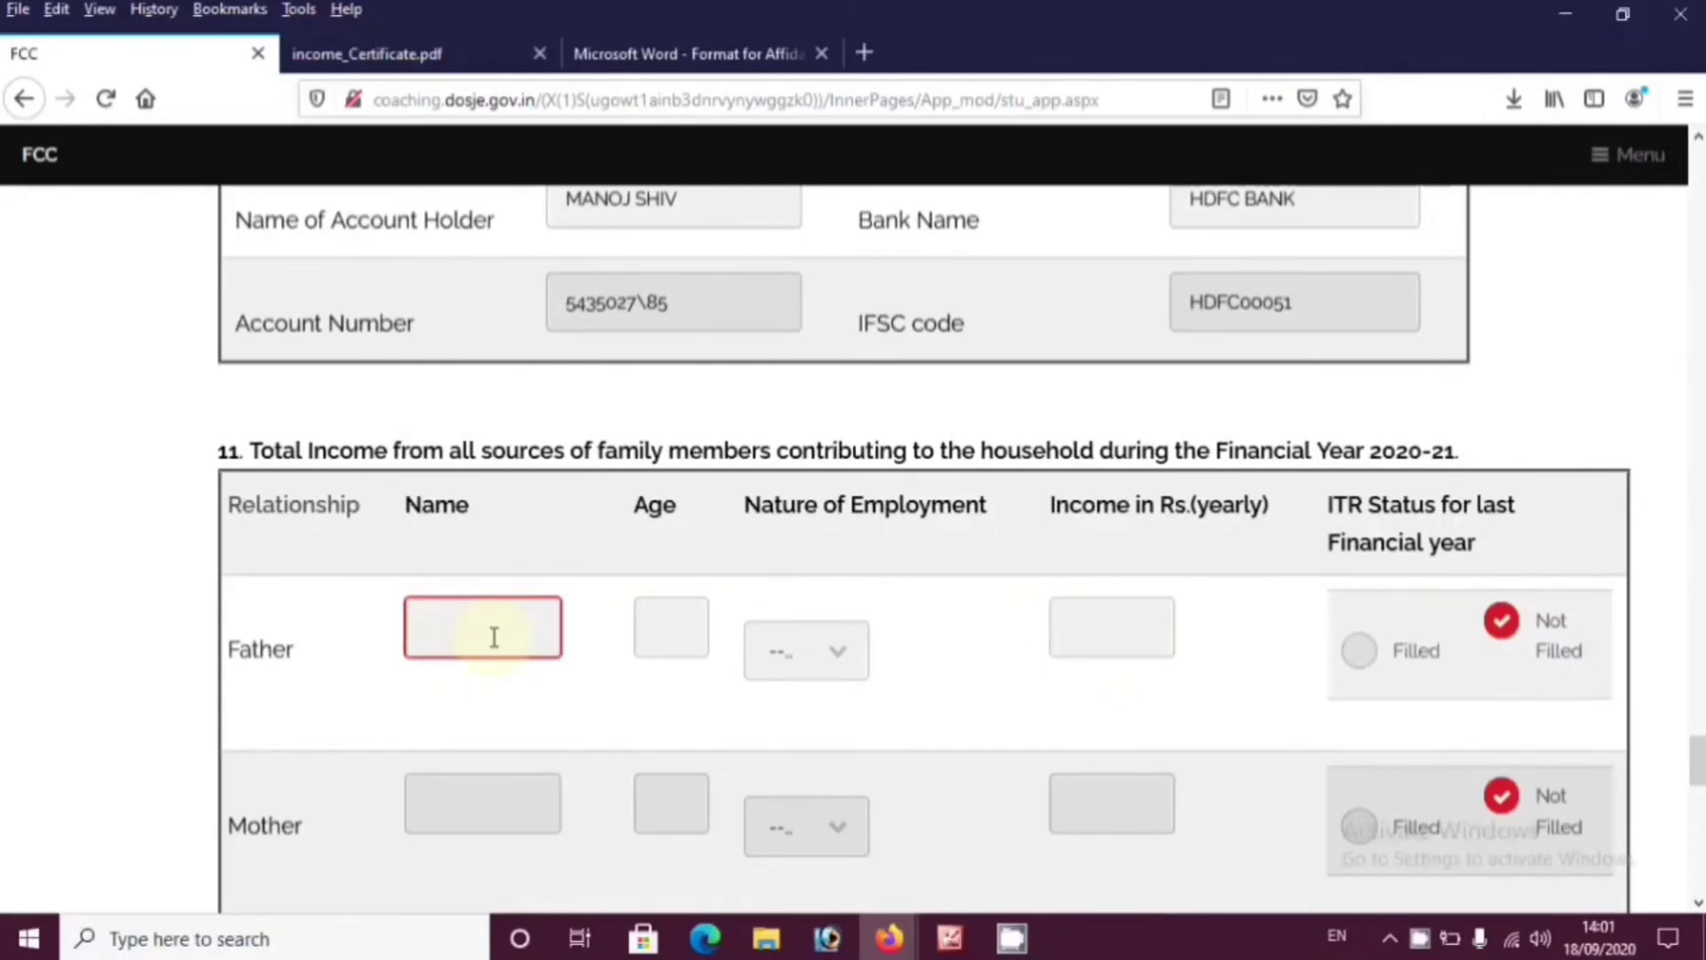
# Set the father's nature of employment to Salaried after trying Not Employed and Casual/ Other
pyautogui.click(657, 632)
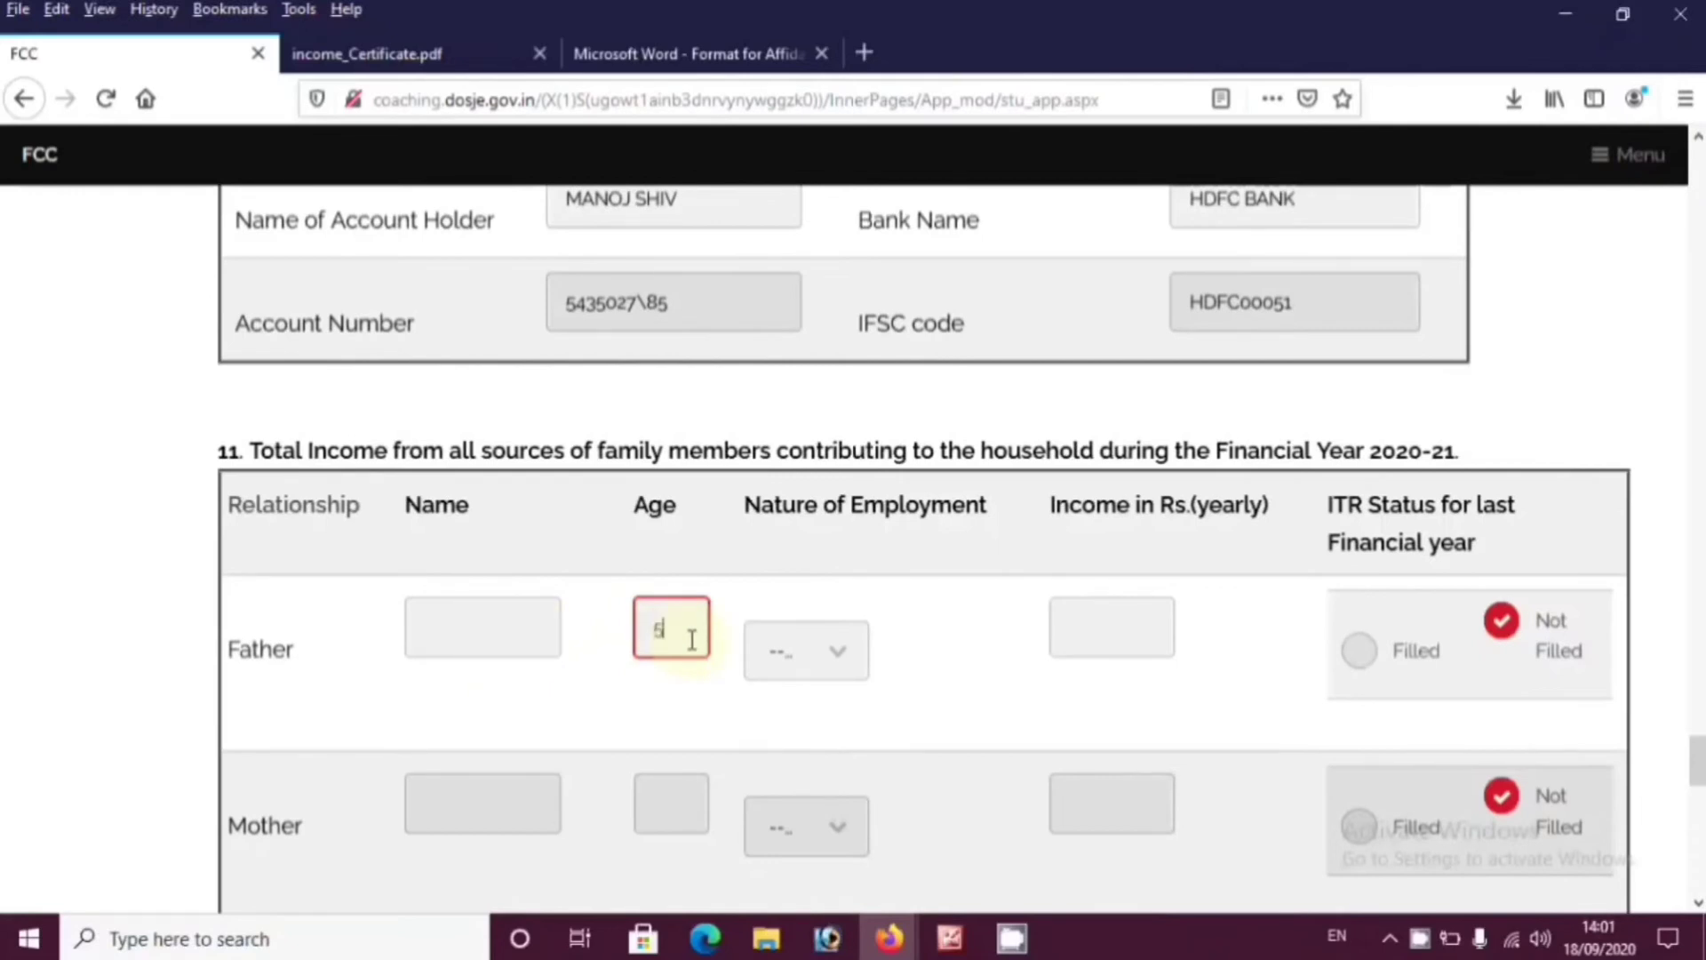
pyautogui.click(816, 650)
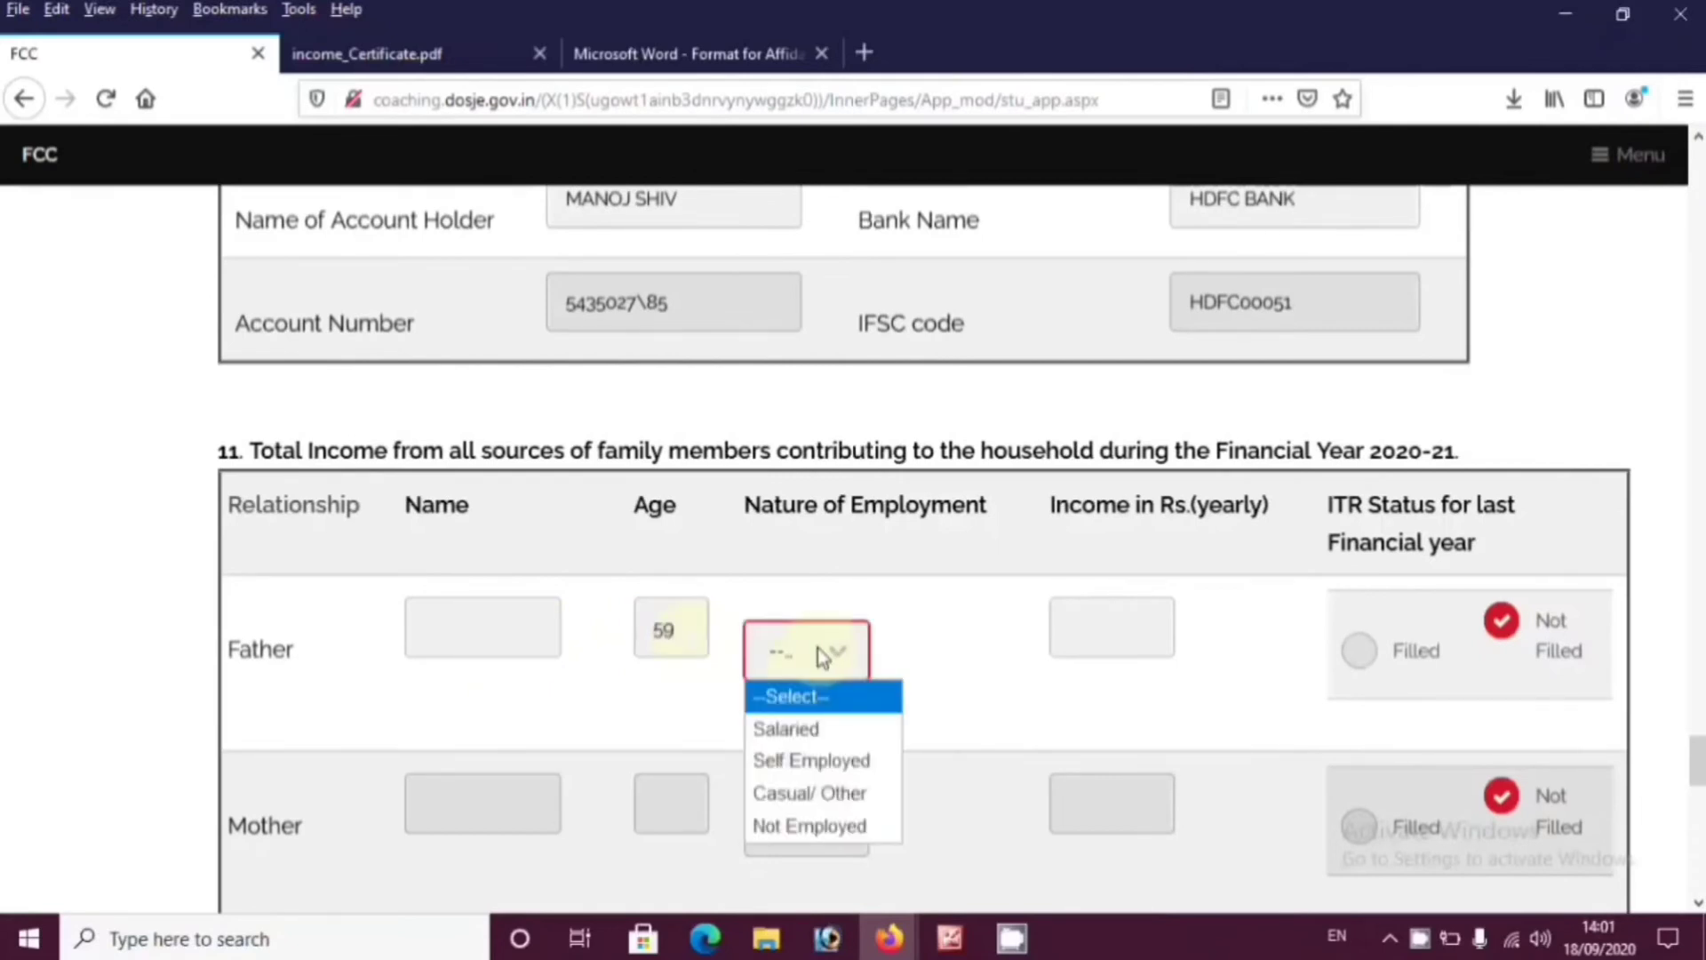
pyautogui.click(811, 826)
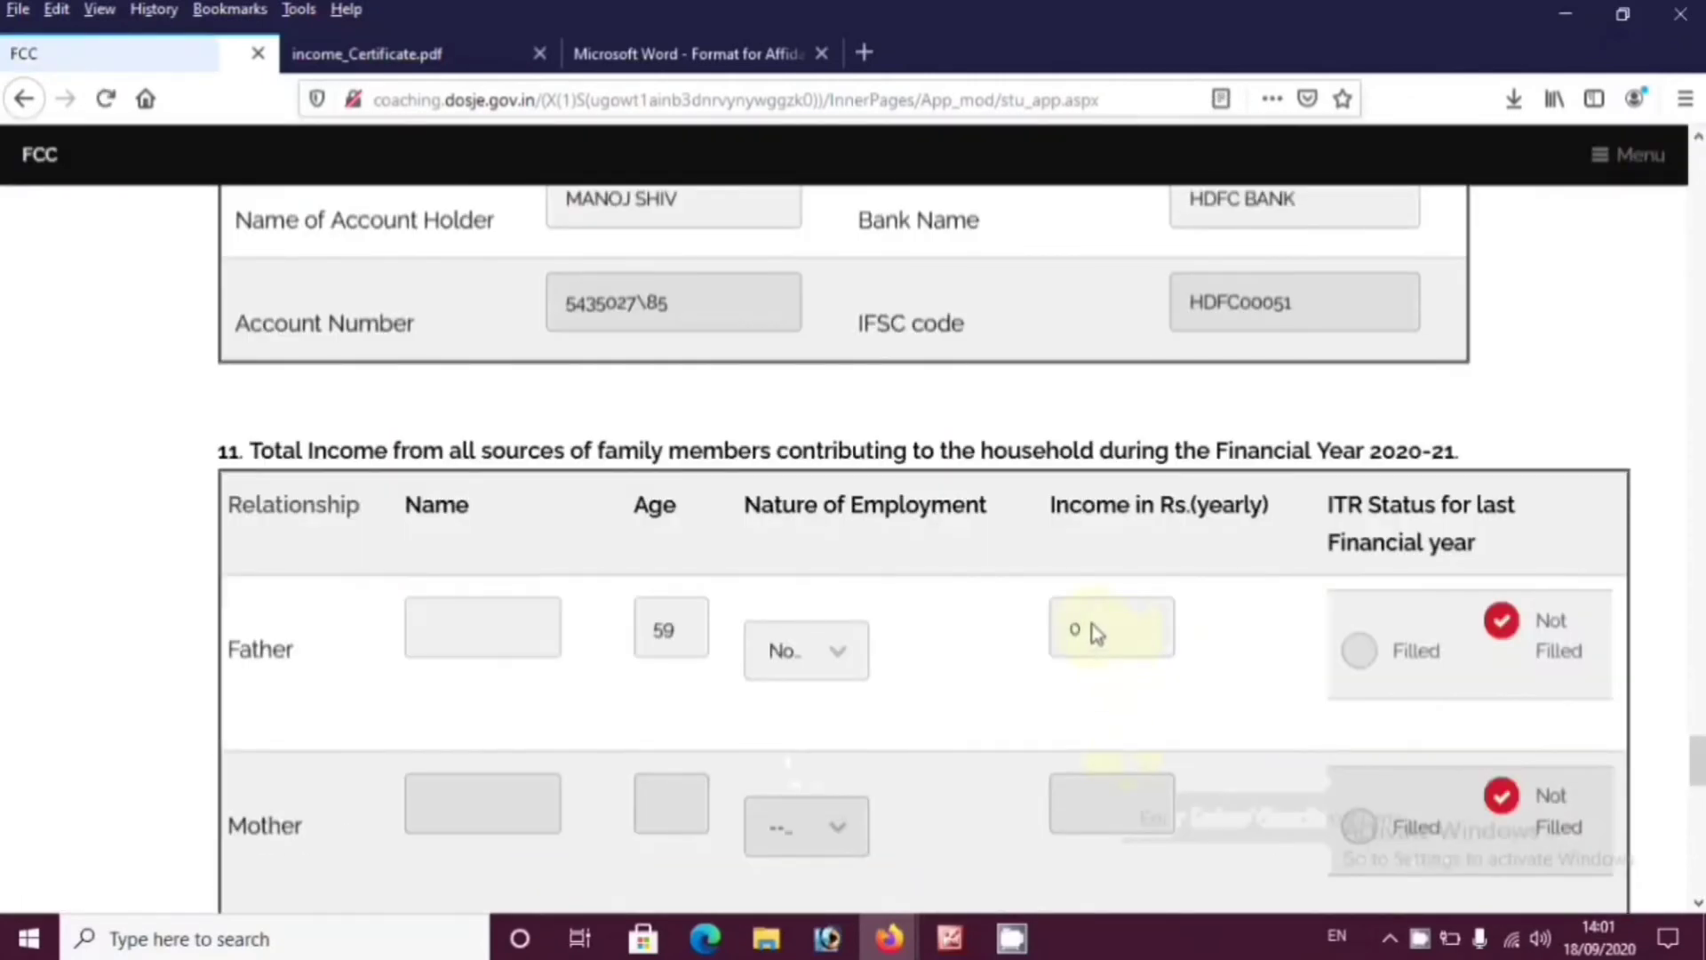
pyautogui.moveTo(1097, 633); pyautogui.dragTo(1072, 638)
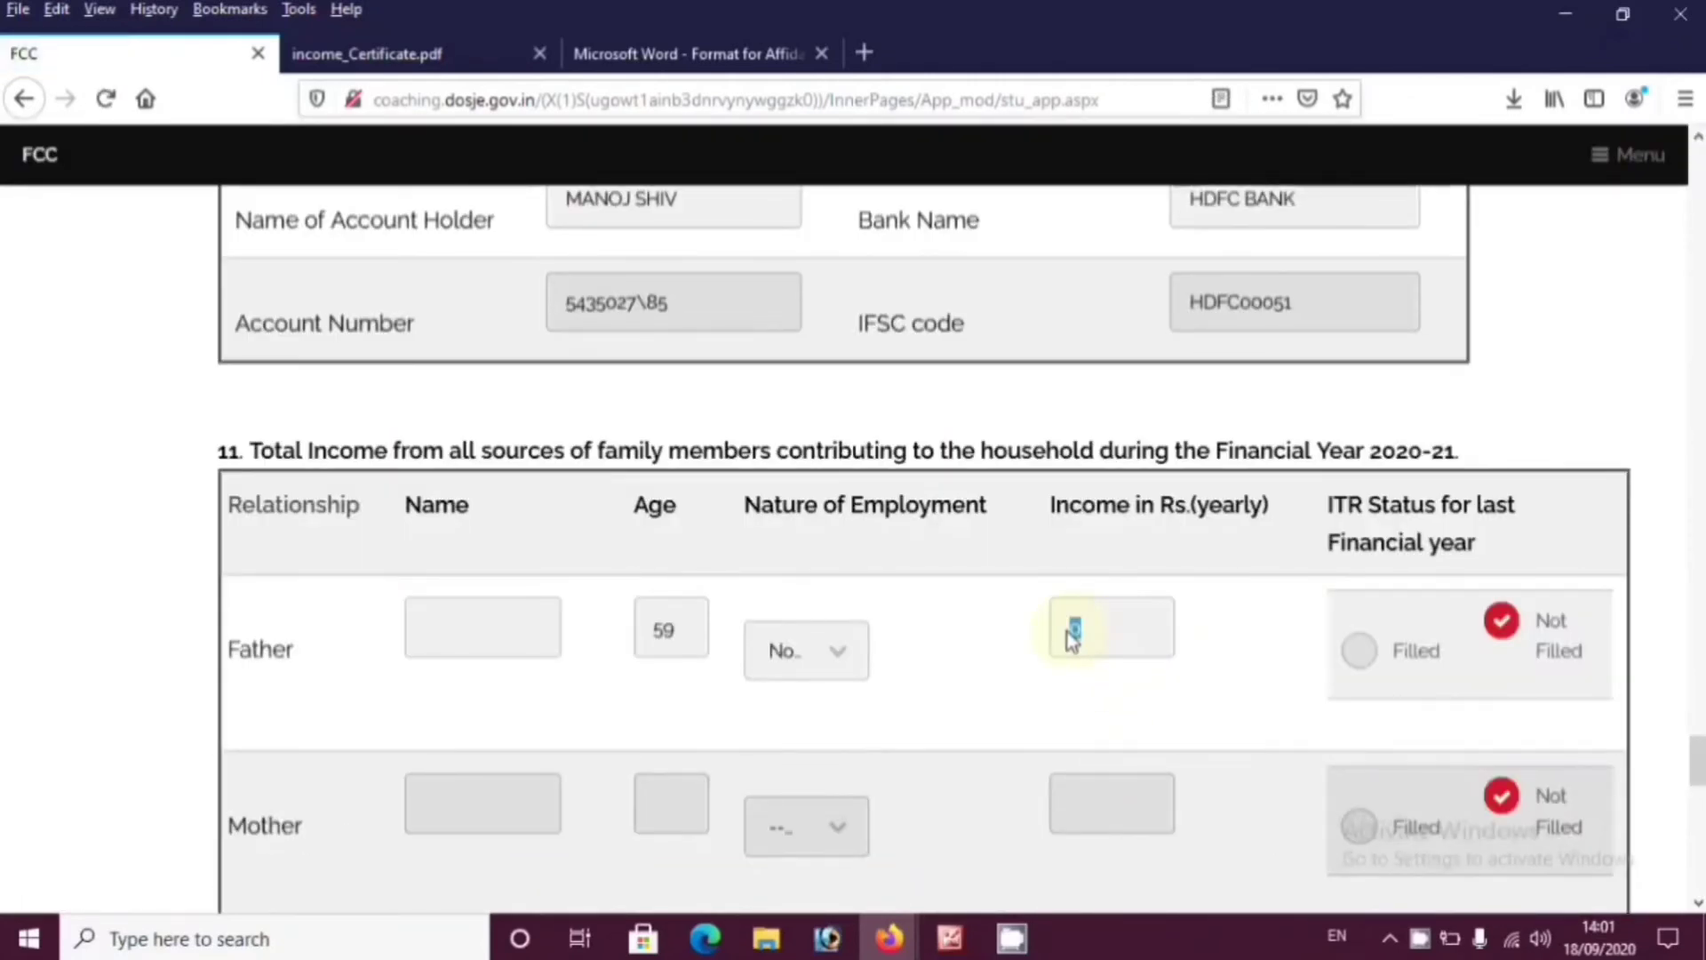
pyautogui.click(818, 652)
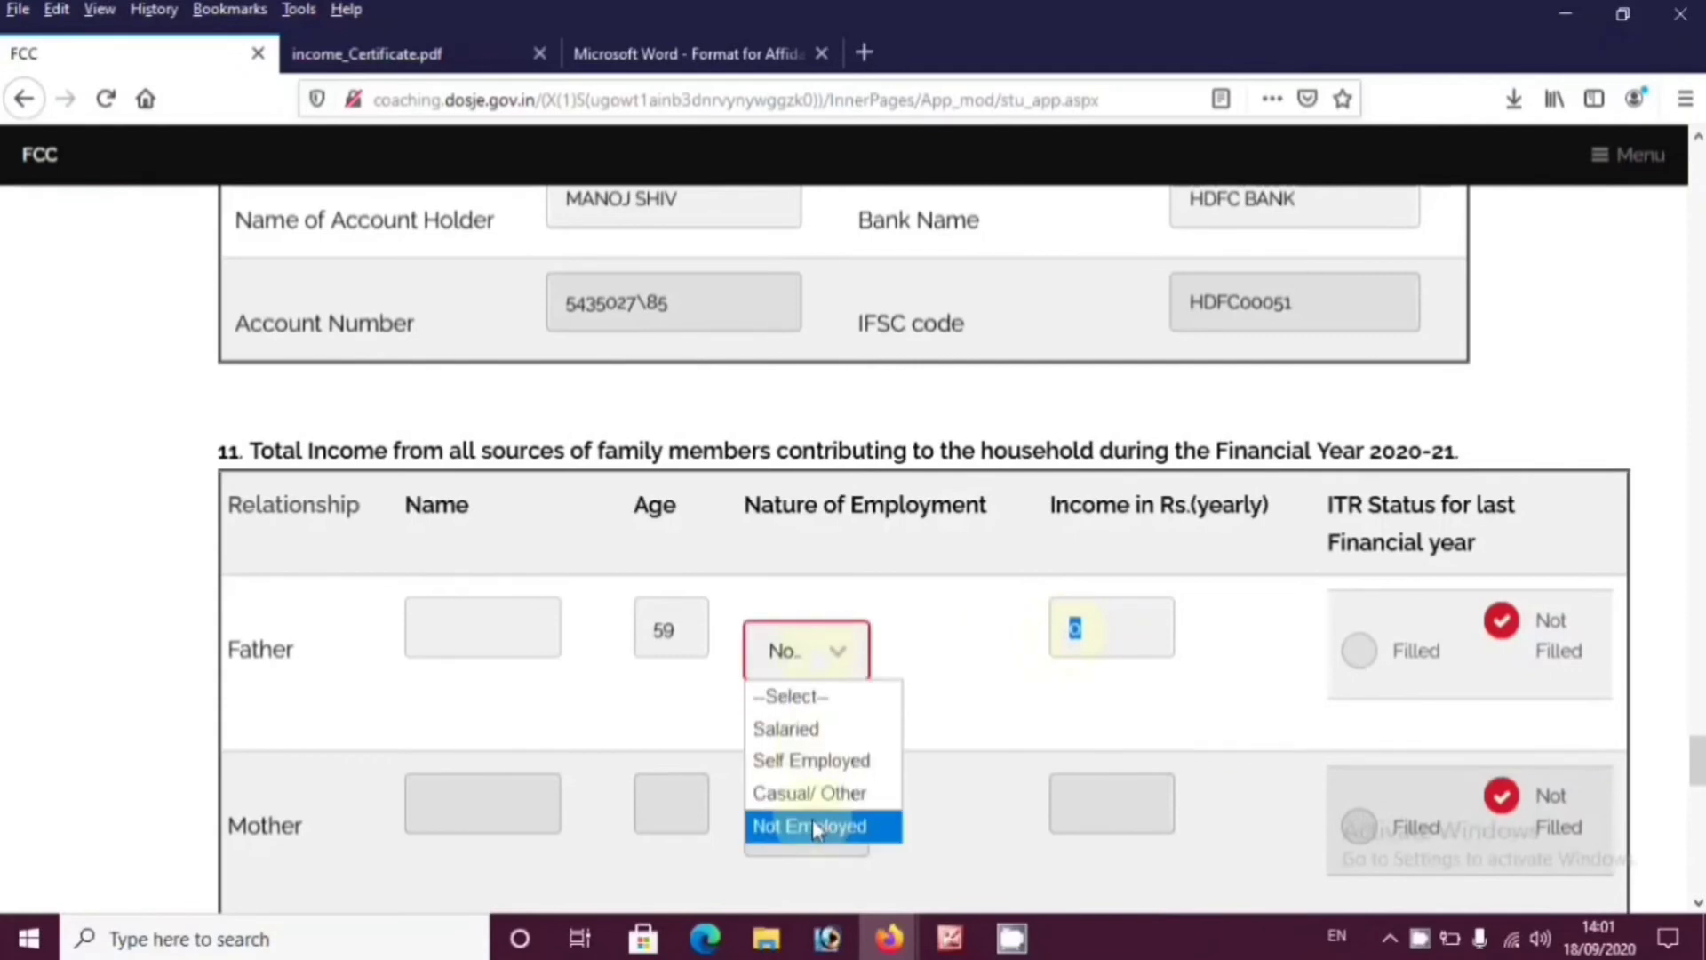
pyautogui.click(810, 792)
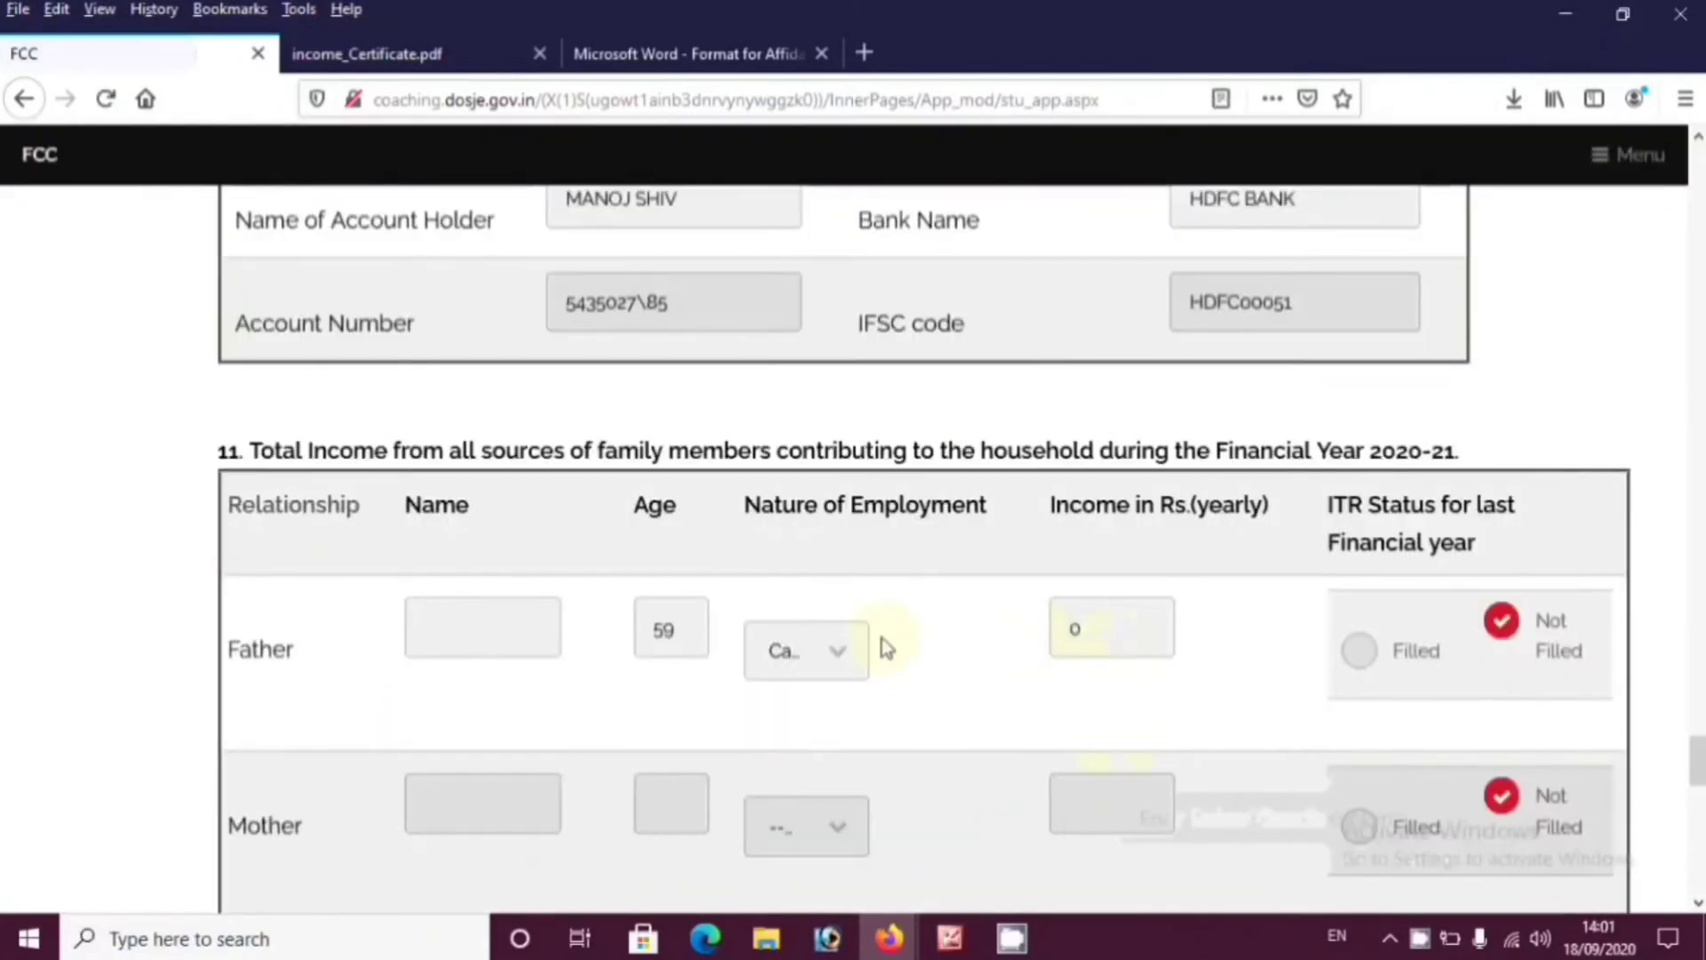
pyautogui.click(844, 656)
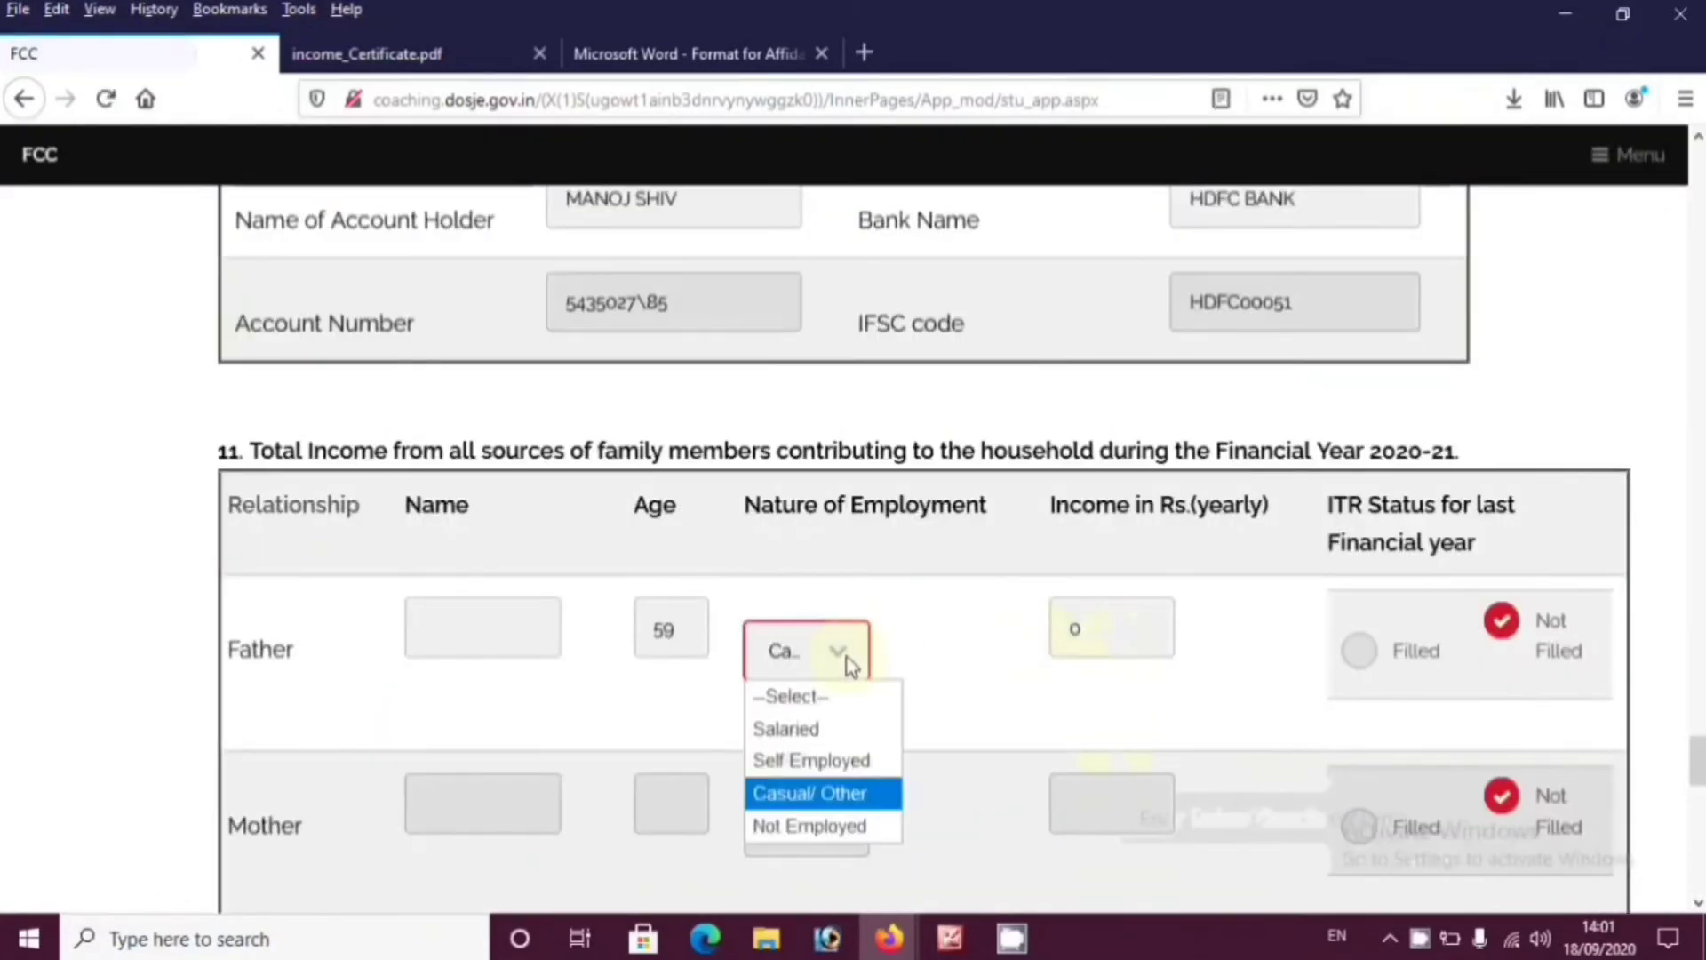
pyautogui.click(818, 730)
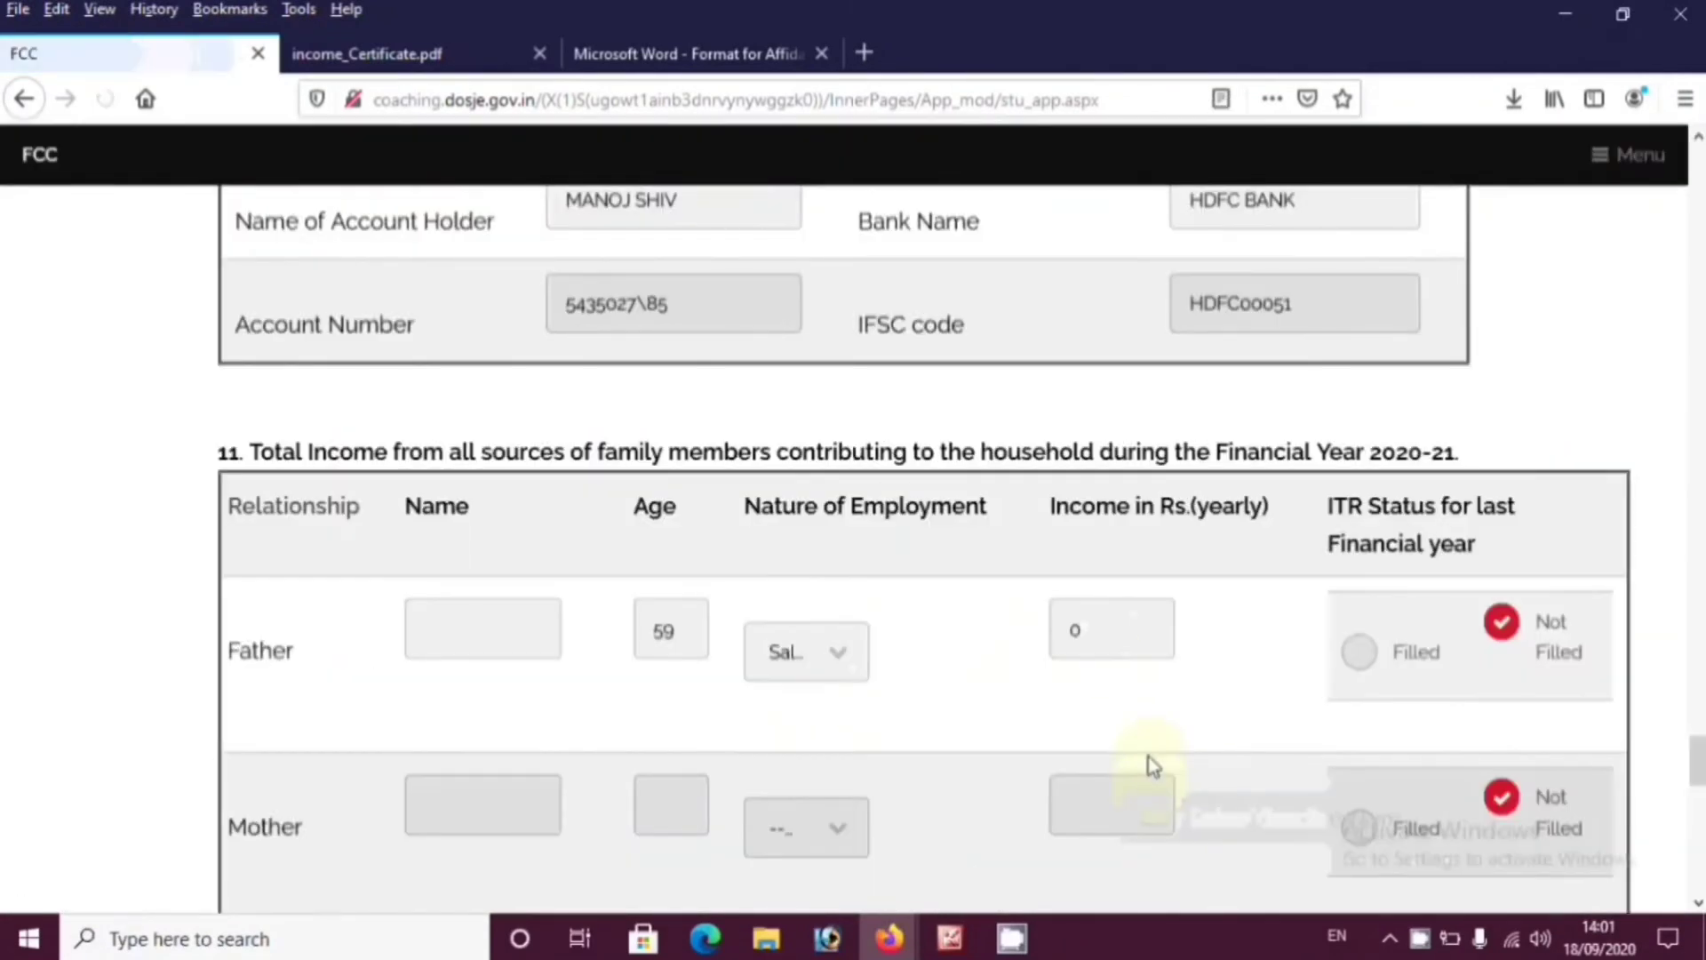
pyautogui.click(1084, 633)
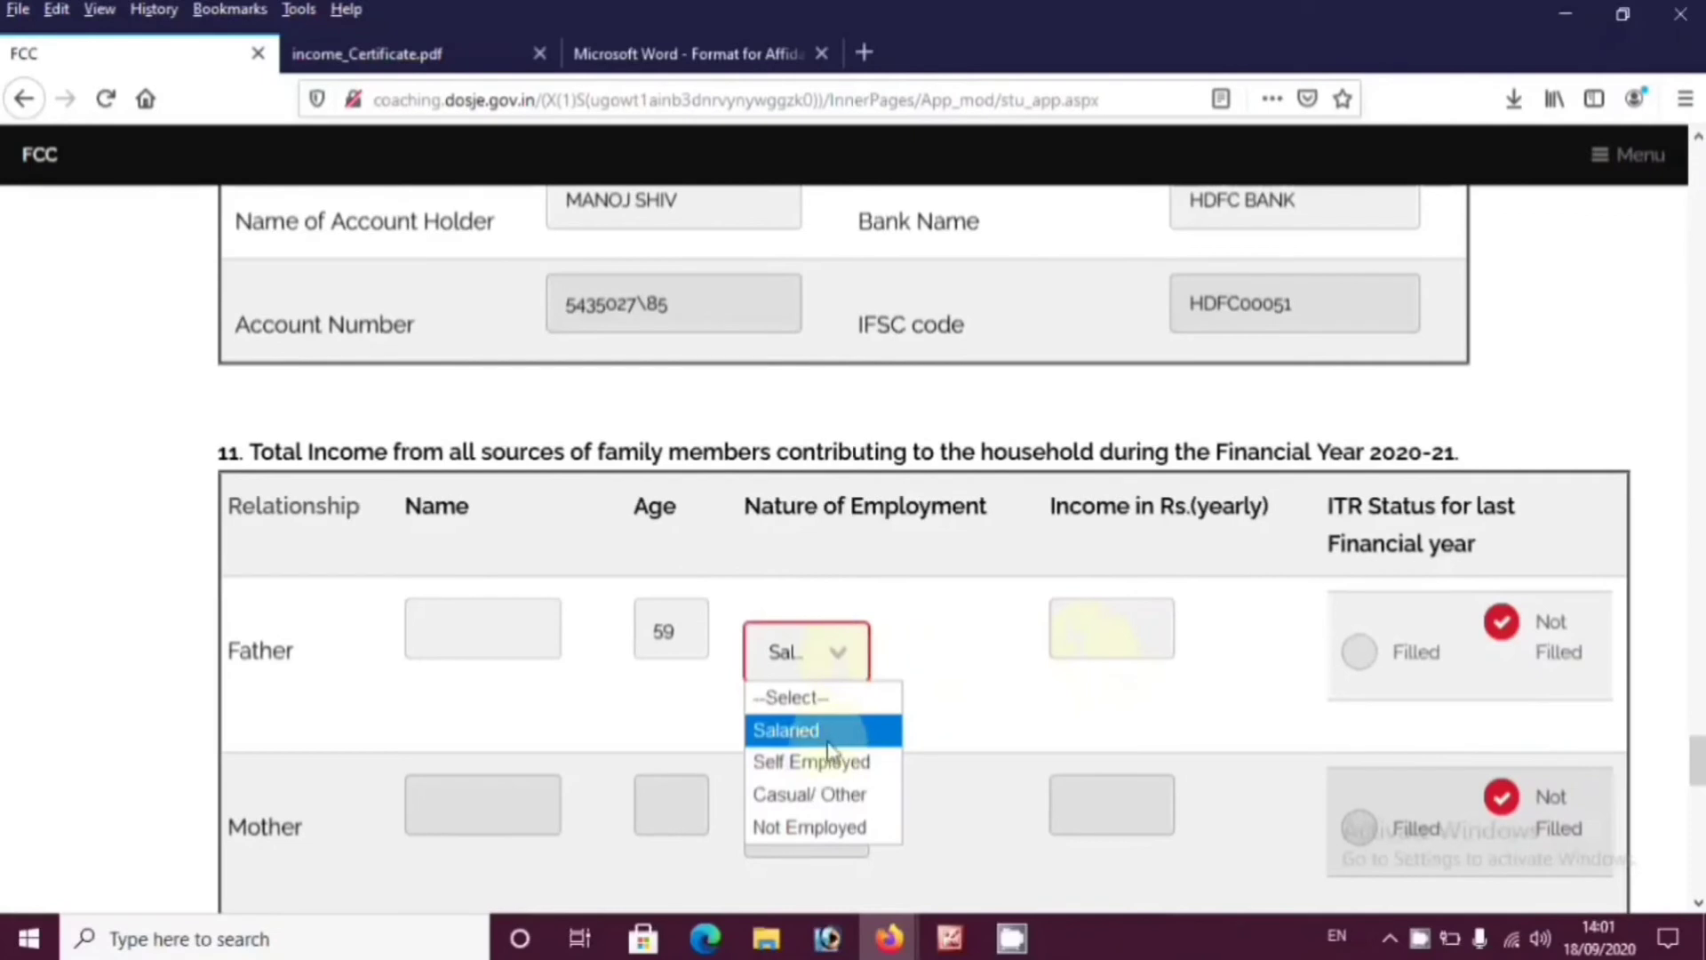
pyautogui.click(787, 730)
# Enter the father's yearly income and mark his income tax return as not filed
pyautogui.click(1098, 639)
pyautogui.write('300000')
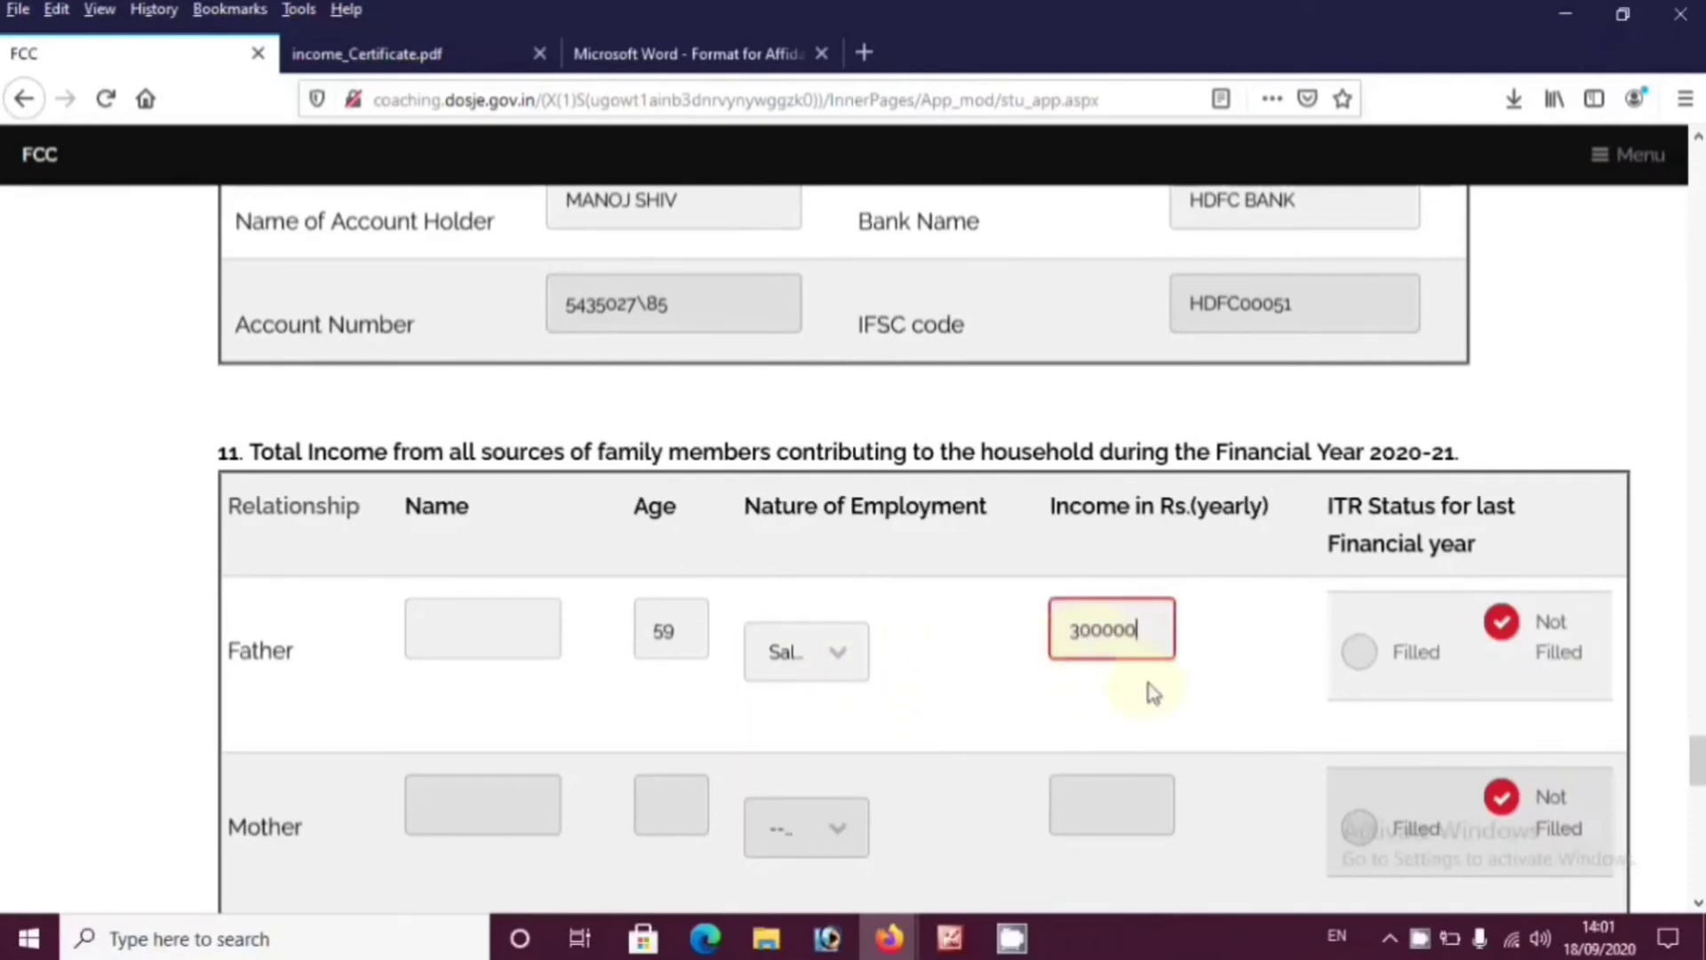
pyautogui.click(1449, 668)
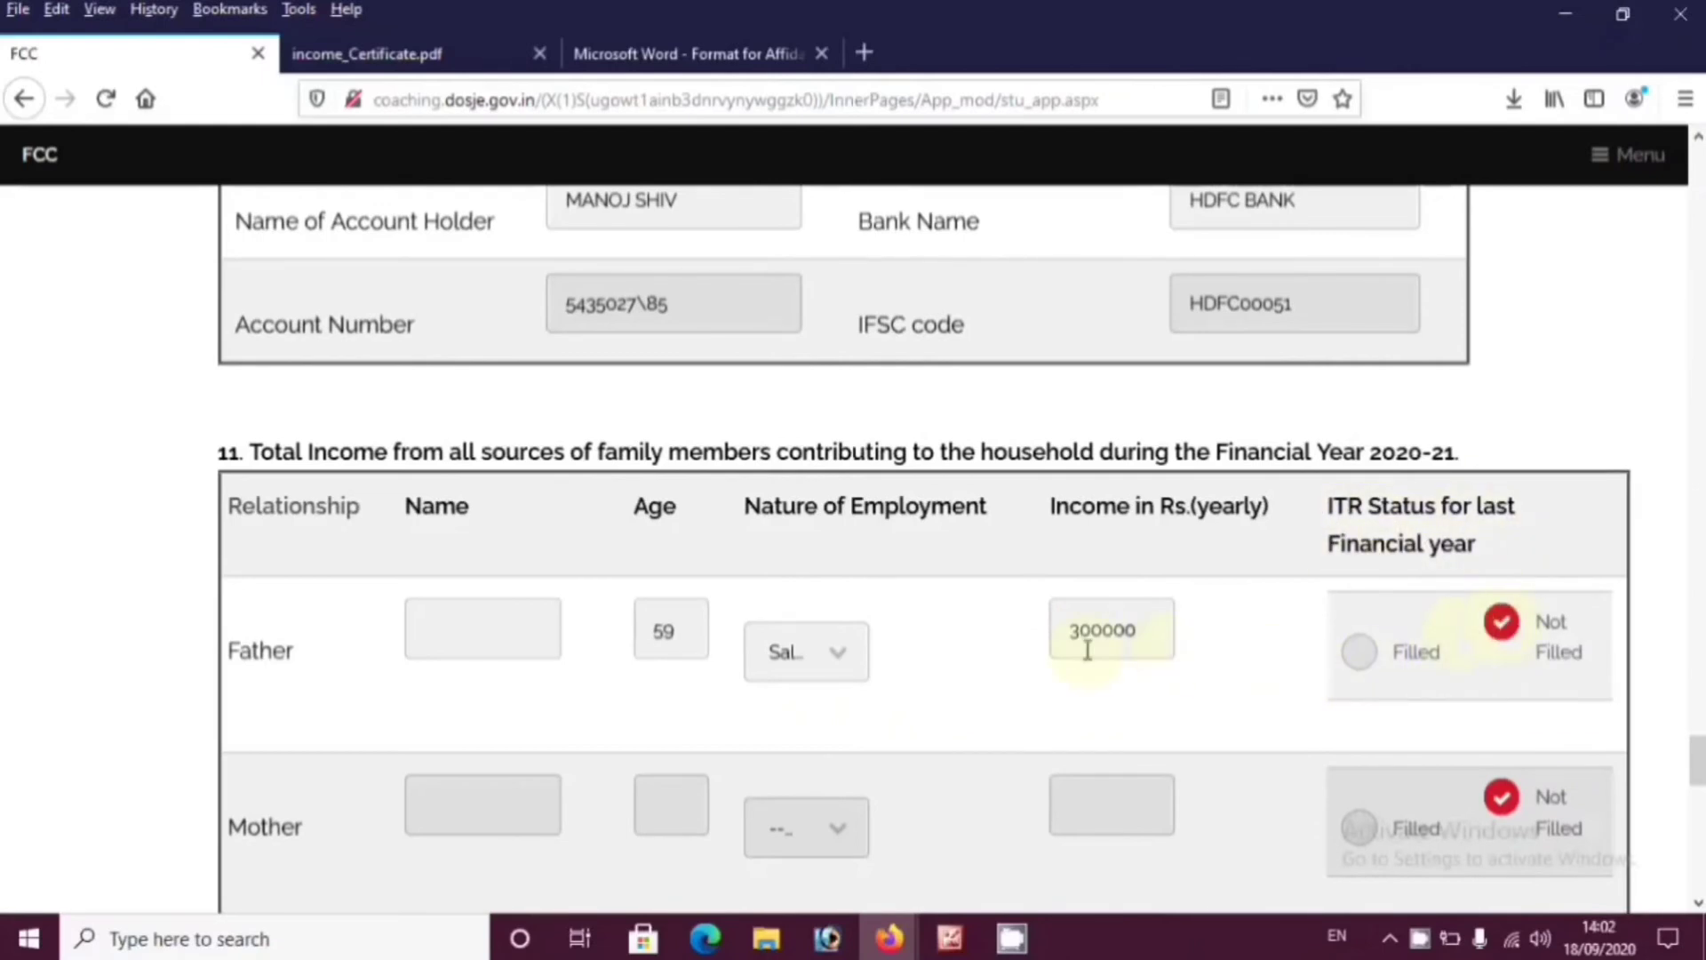
pyautogui.moveTo(1138, 630); pyautogui.dragTo(1076, 630)
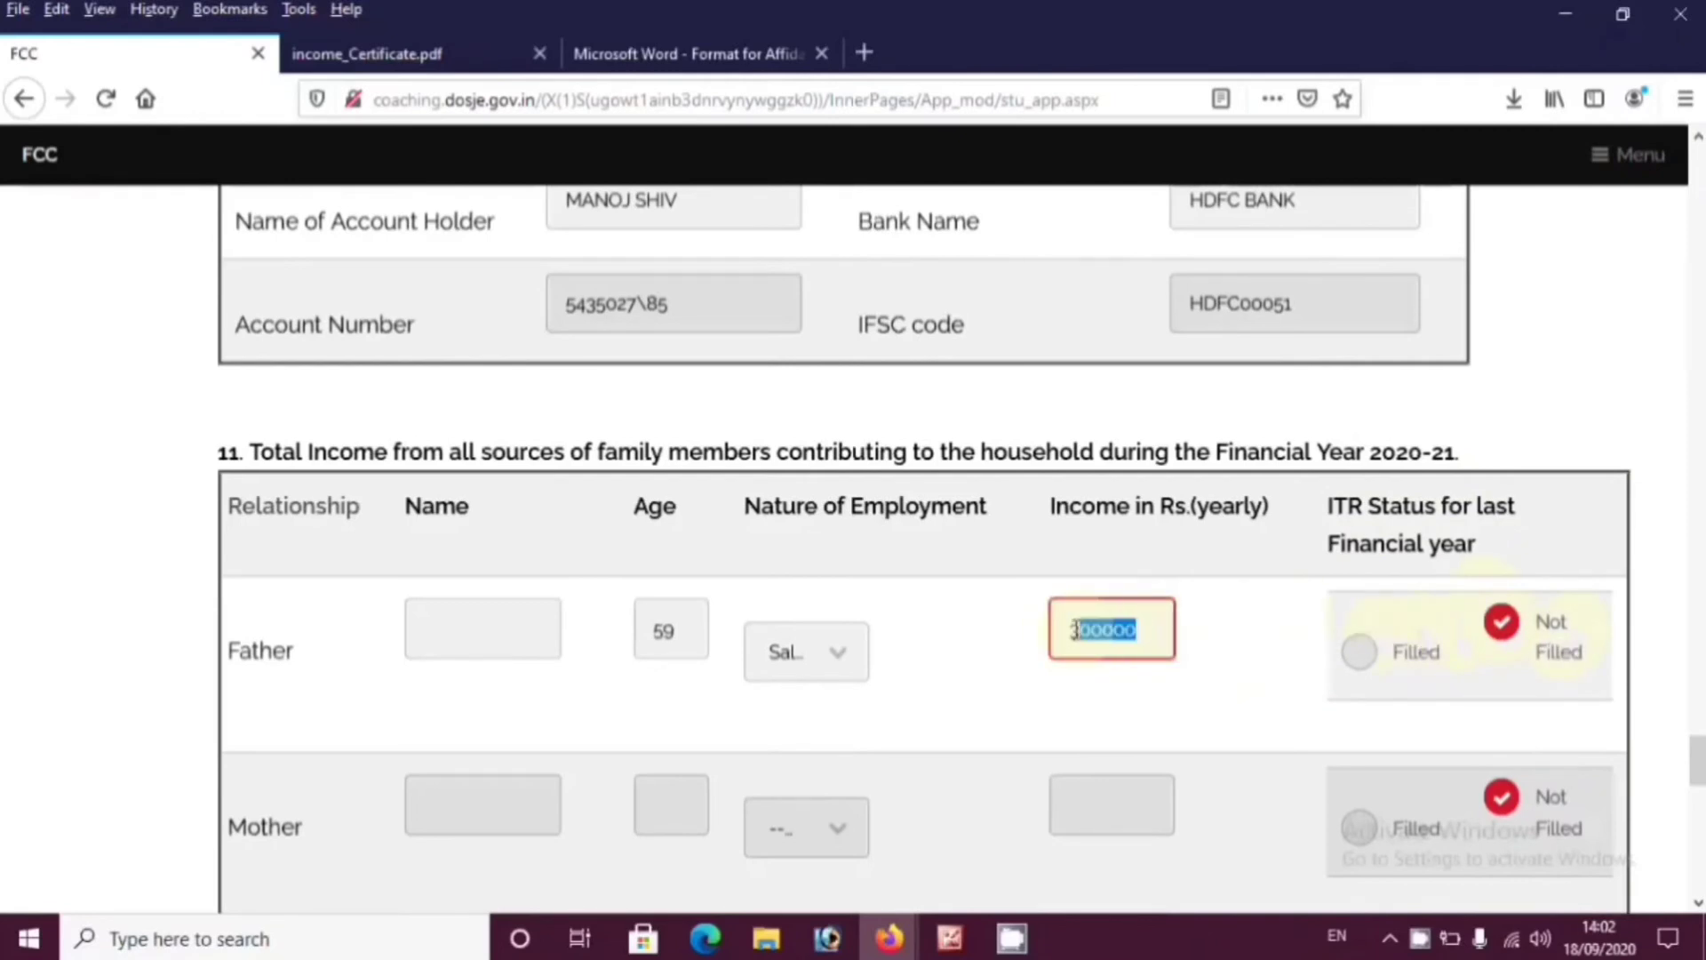
pyautogui.write('7')
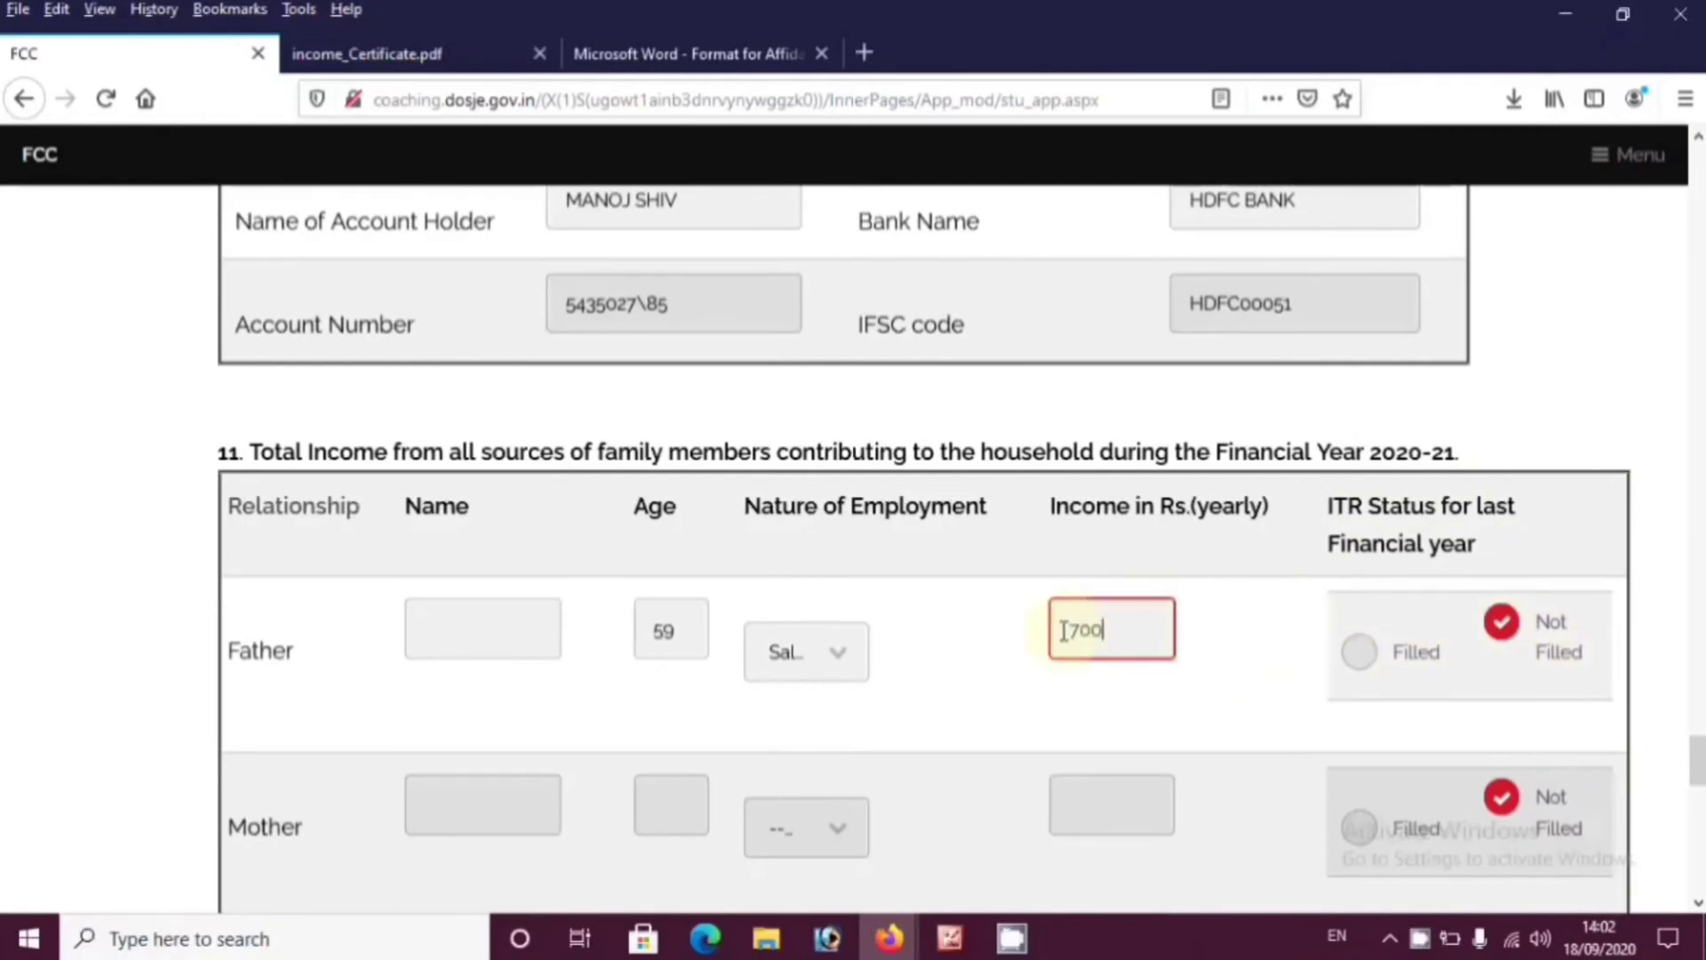
pyautogui.click(1358, 652)
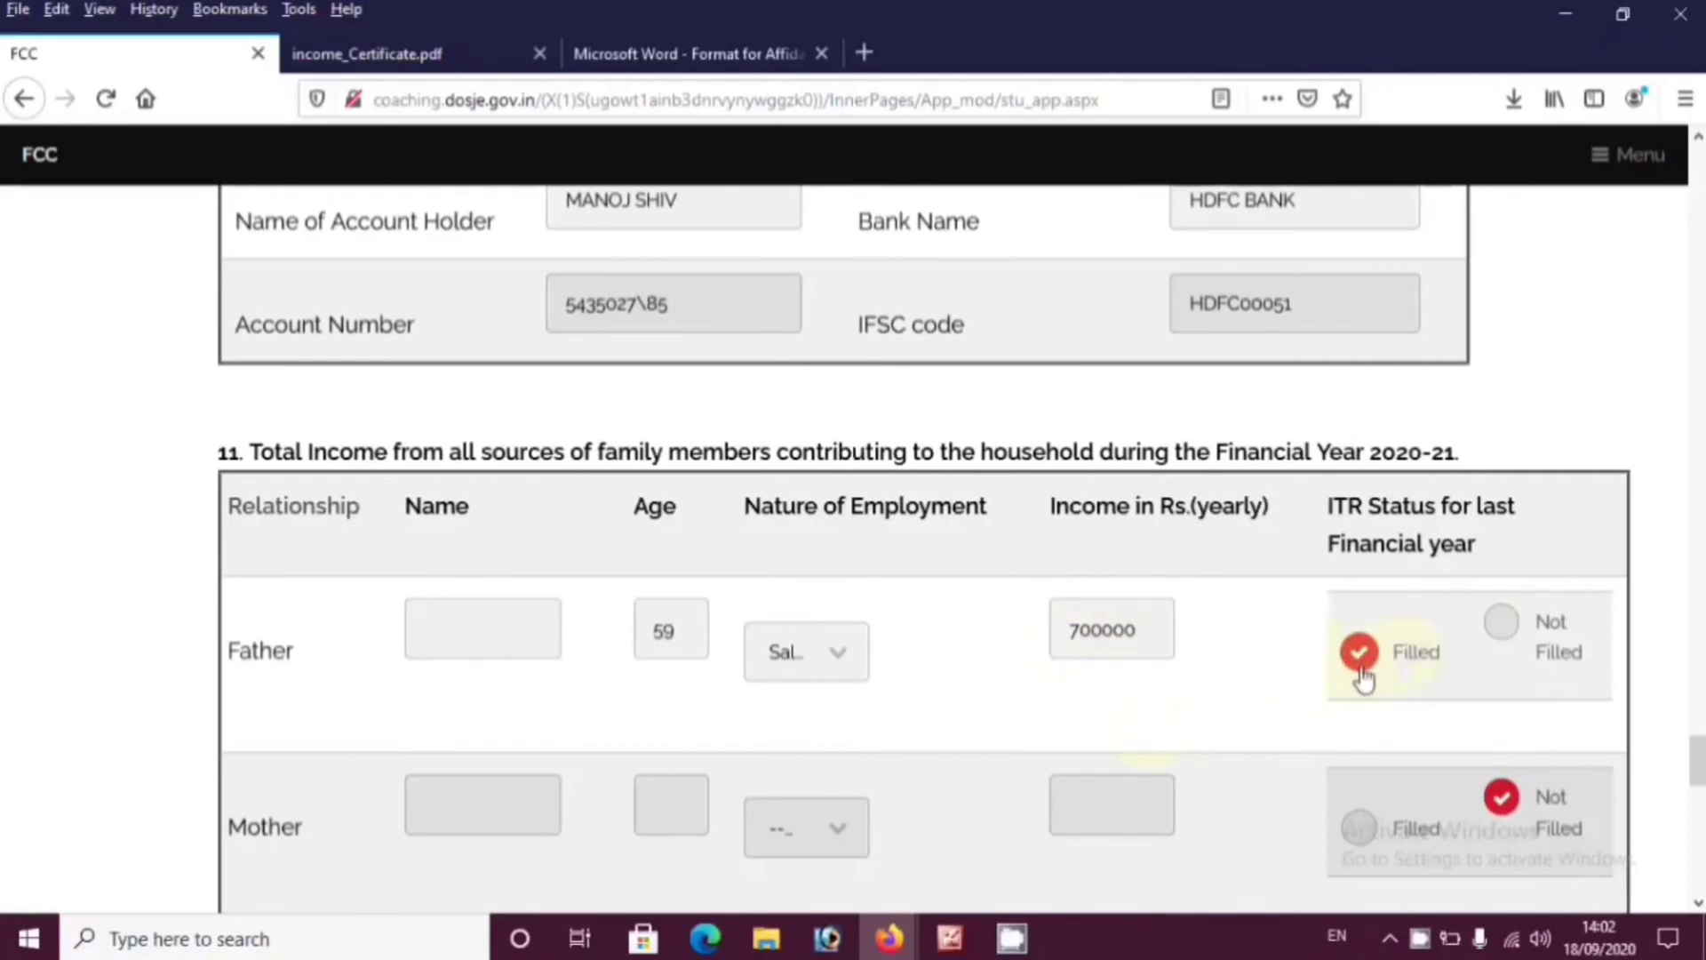
pyautogui.moveTo(1153, 644); pyautogui.dragTo(1023, 641)
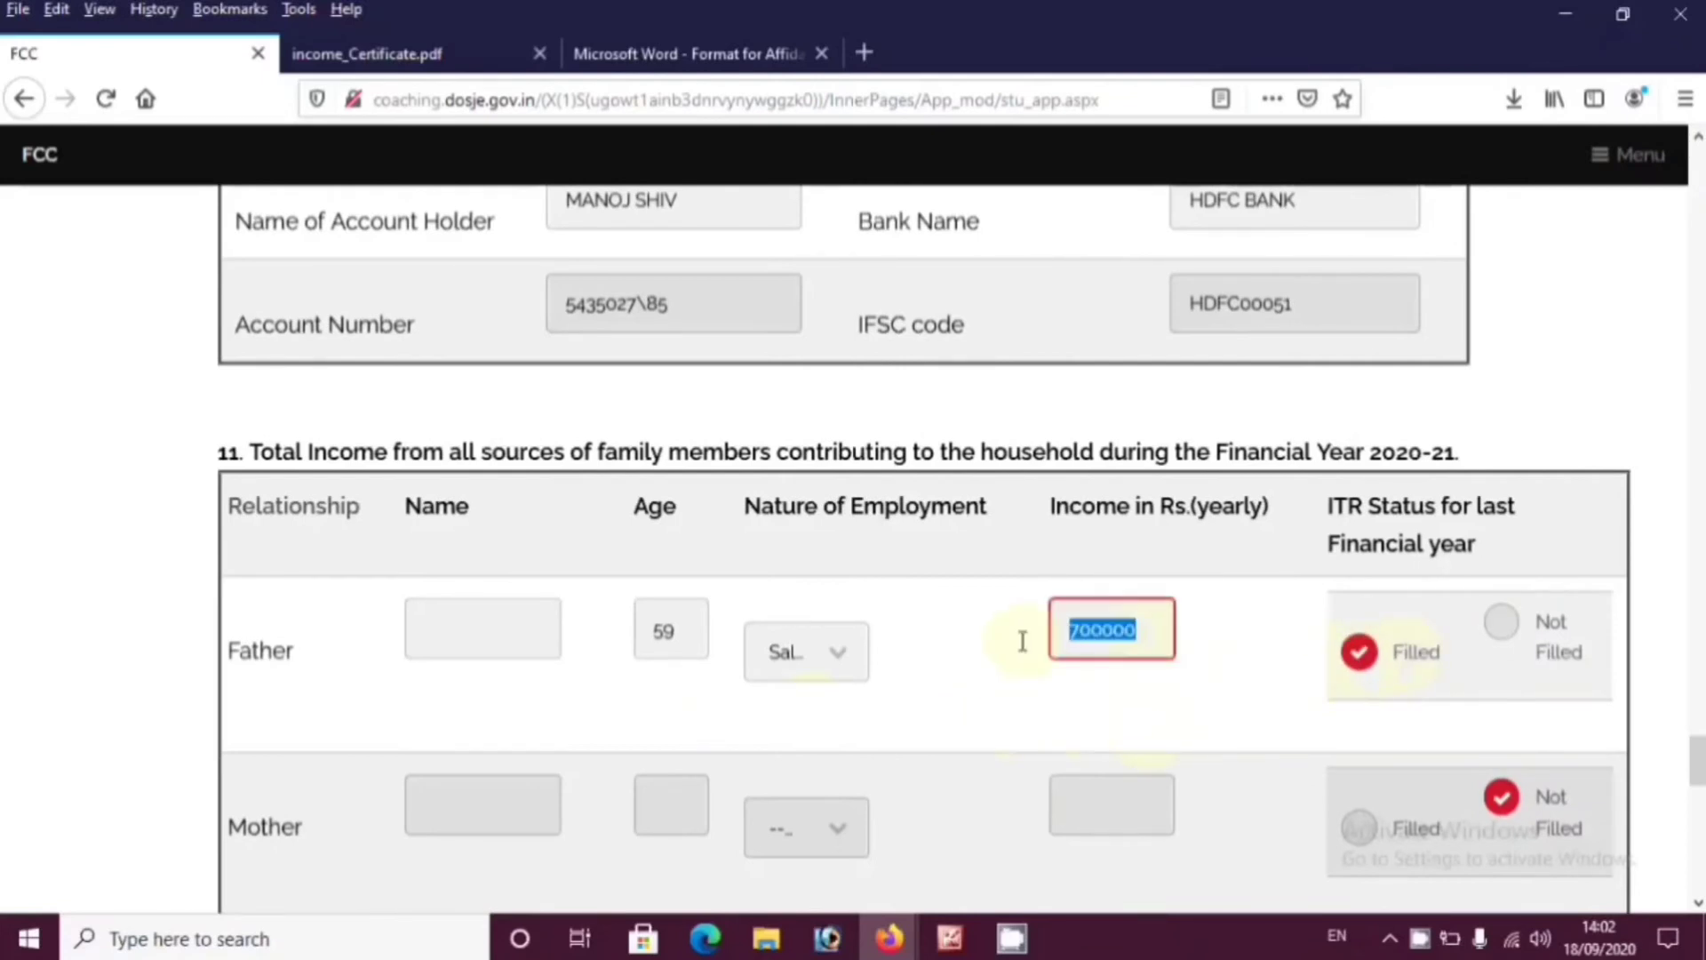
pyautogui.write('2')
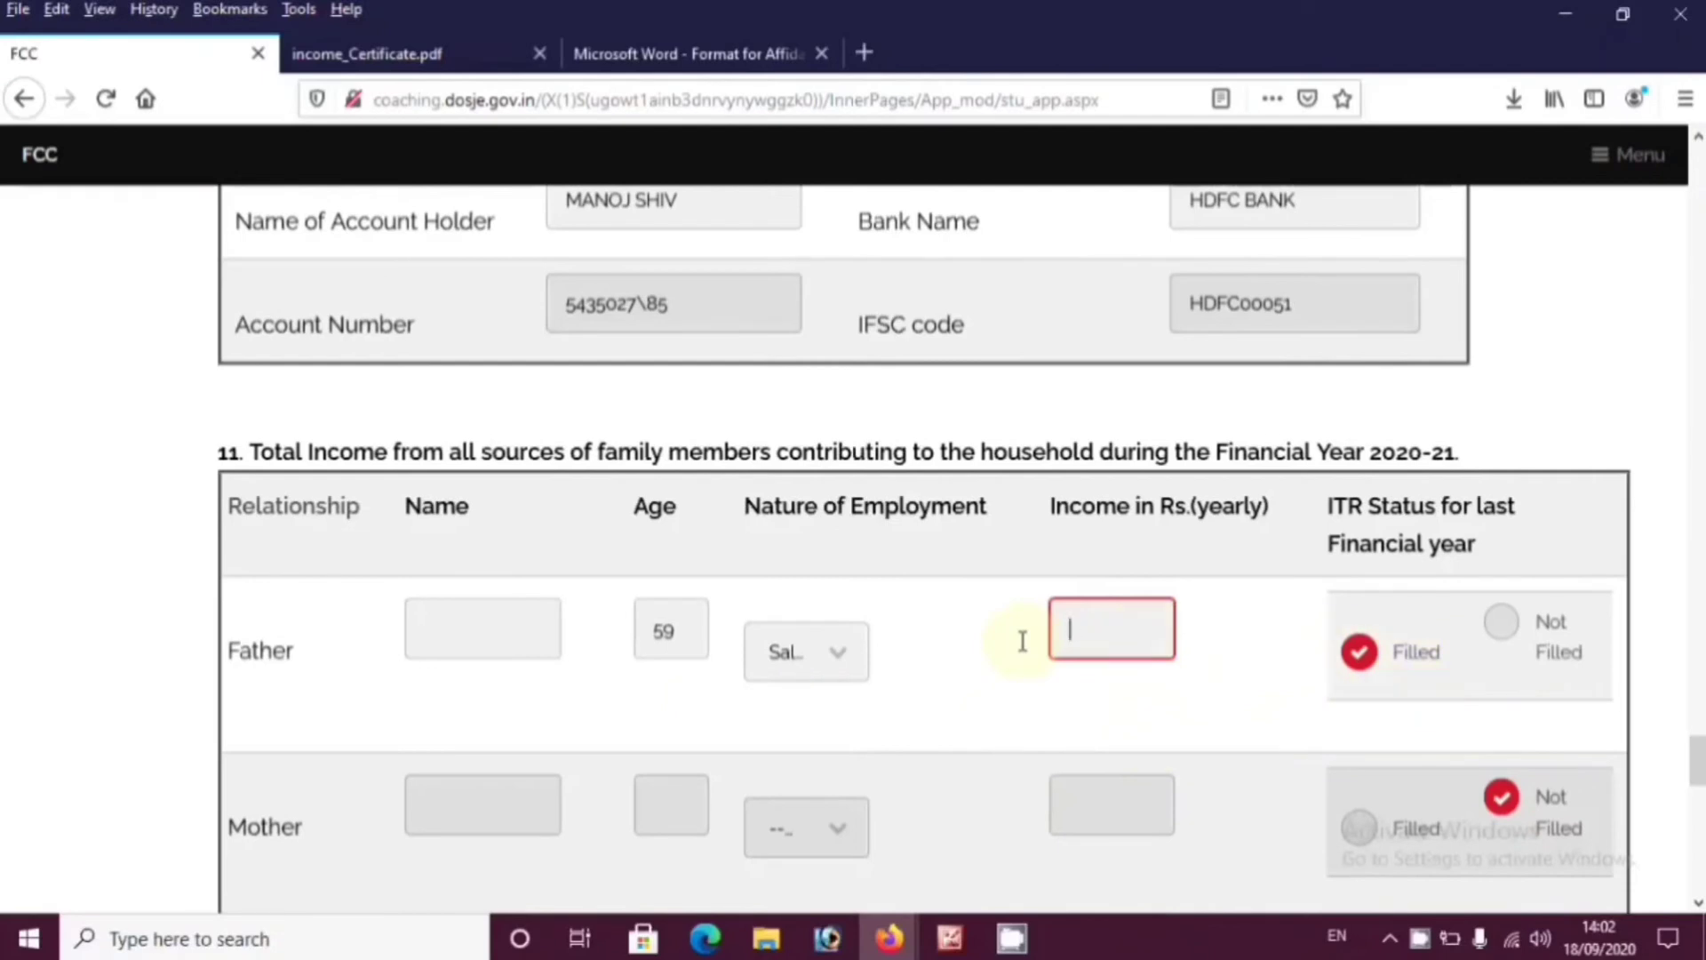
pyautogui.write('00000')
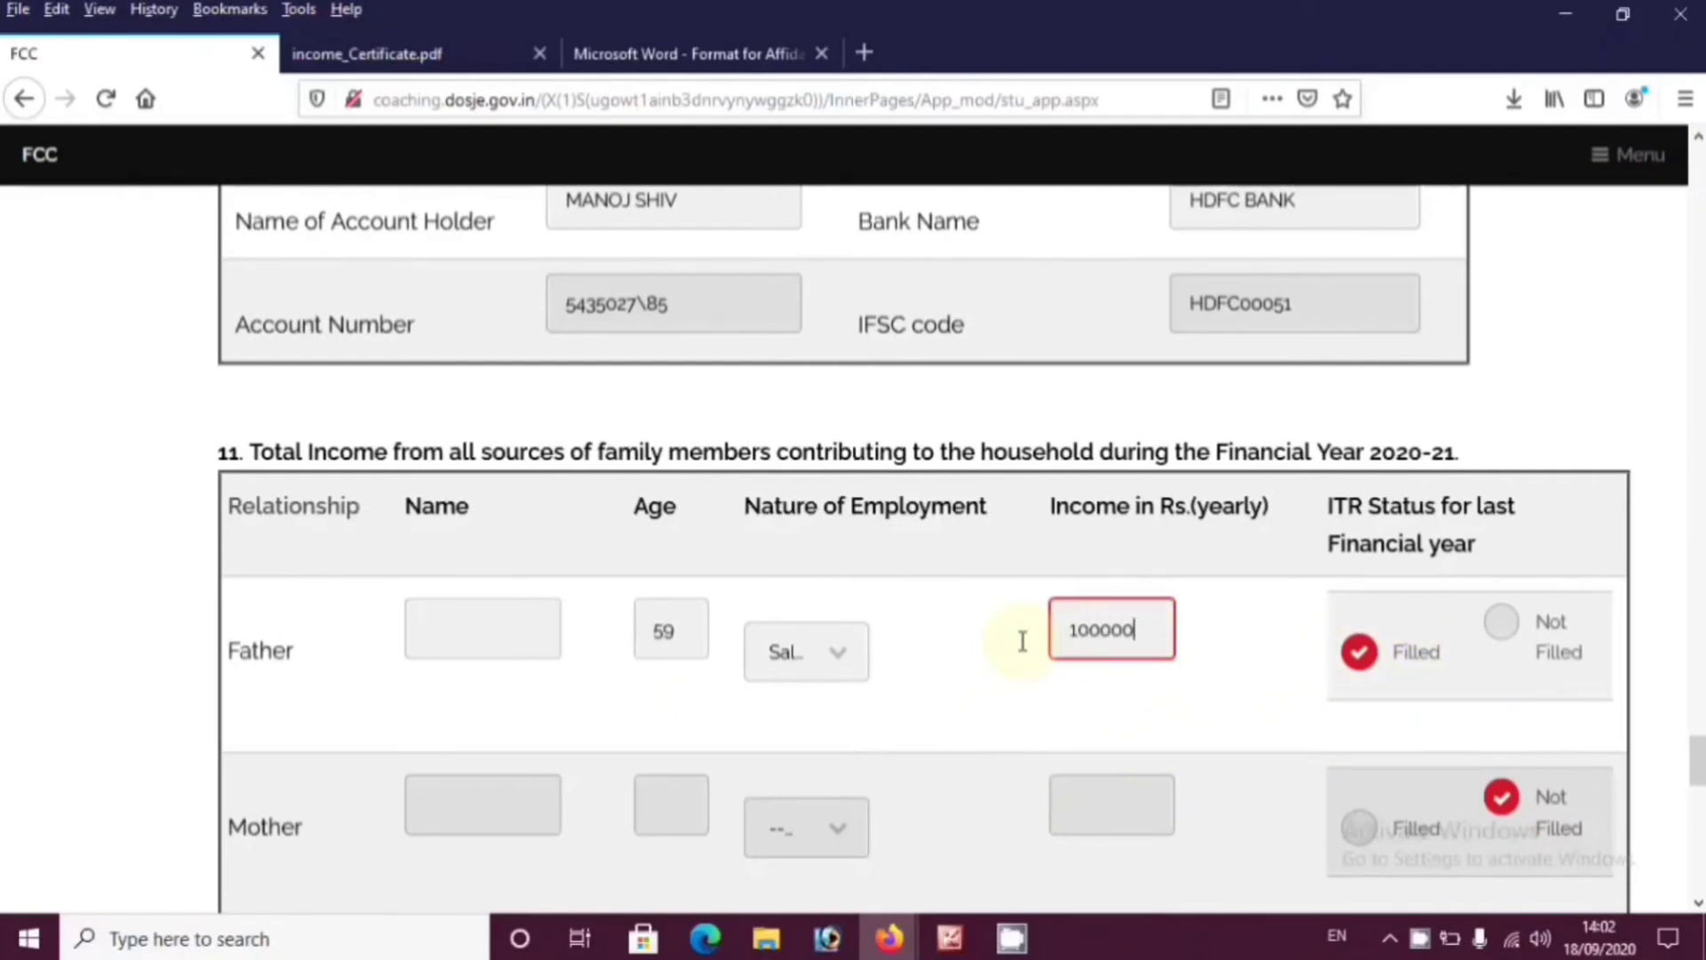
pyautogui.click(1502, 633)
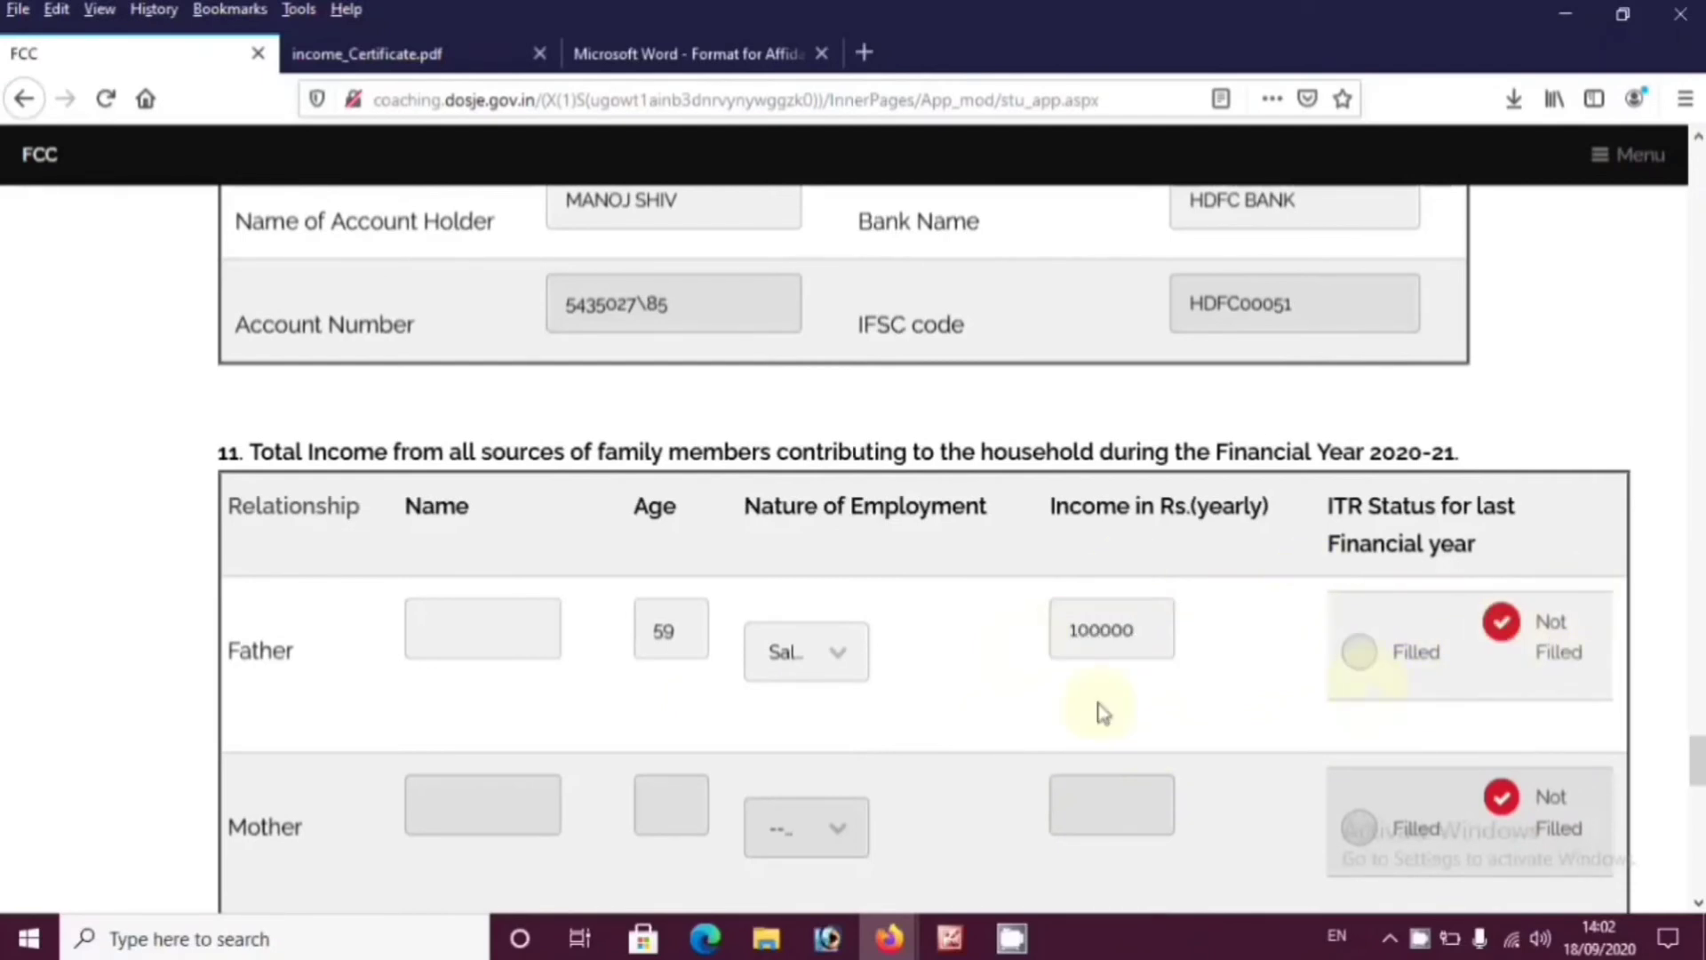
# Set both Mother's and Self's nature of employment to Not Employed
pyautogui.scroll(-5, 1099, 708)
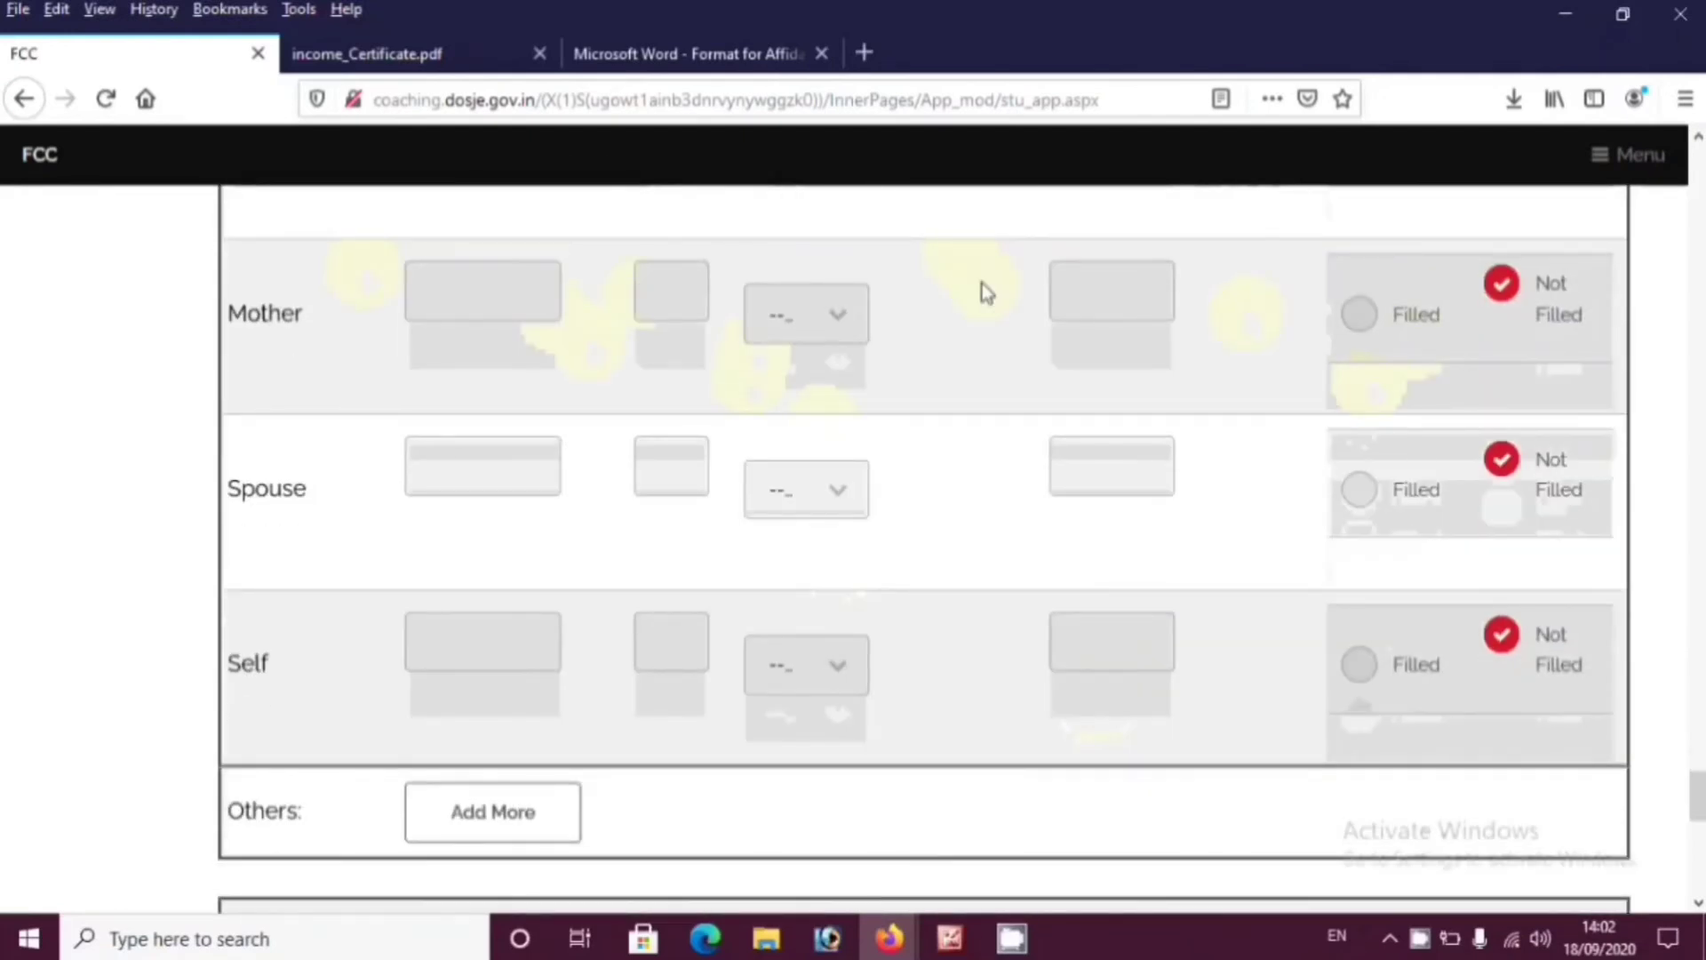
pyautogui.click(812, 320)
pyautogui.click(818, 497)
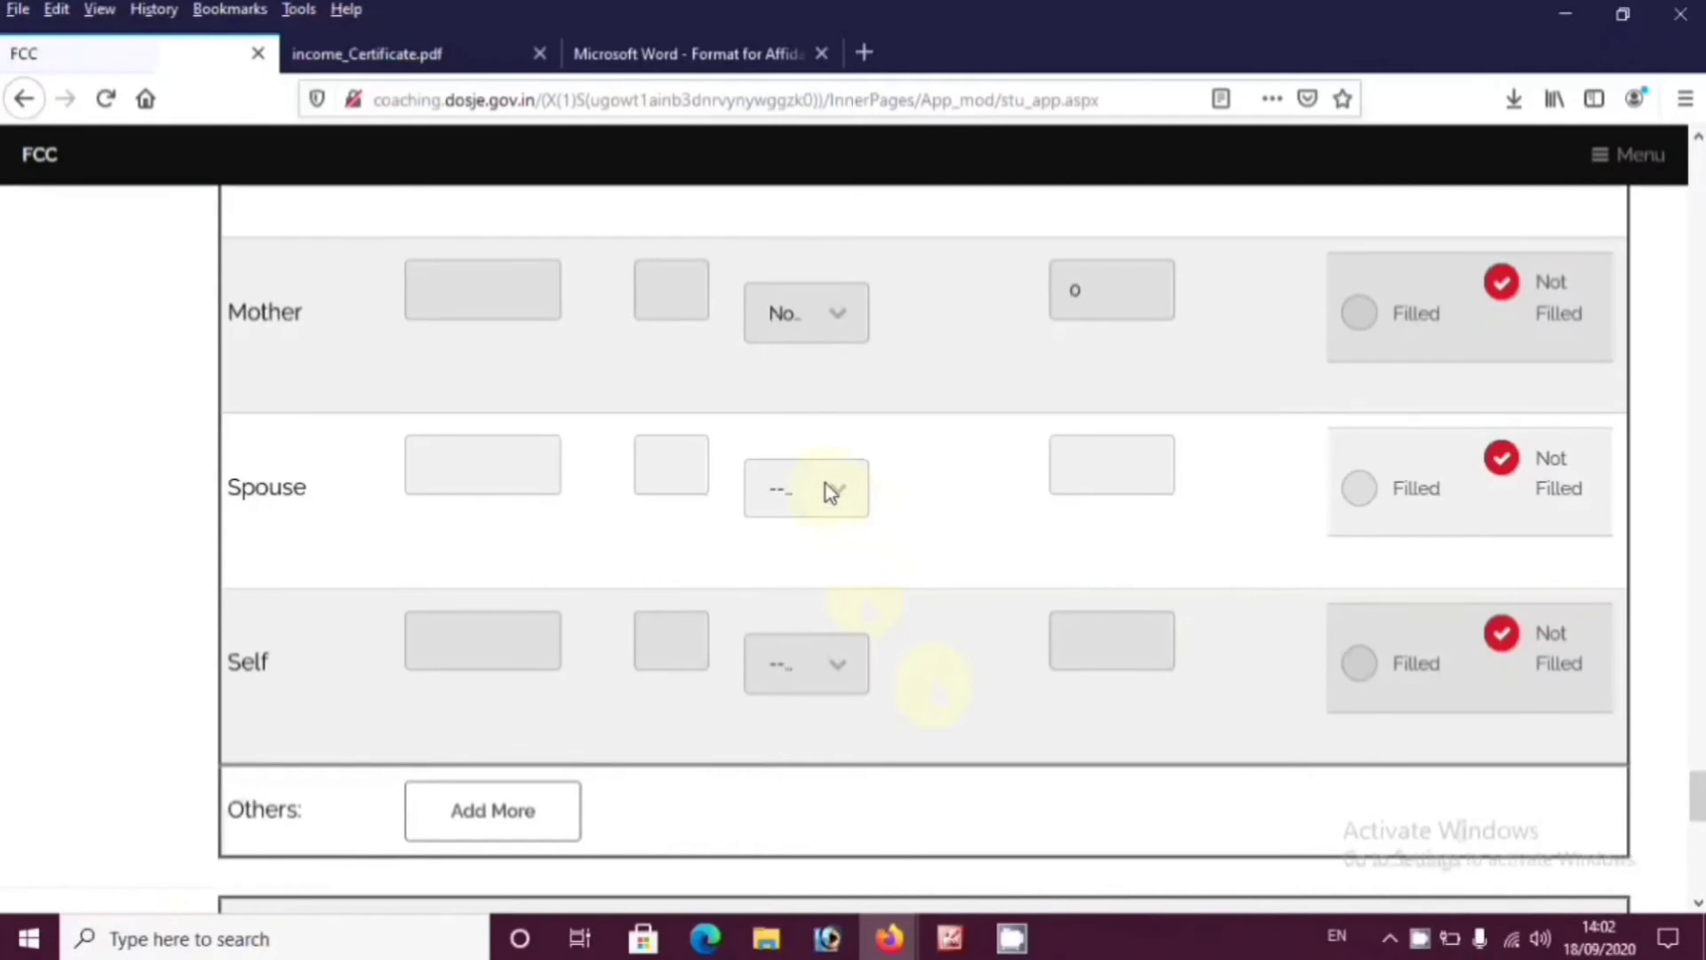
pyautogui.click(836, 664)
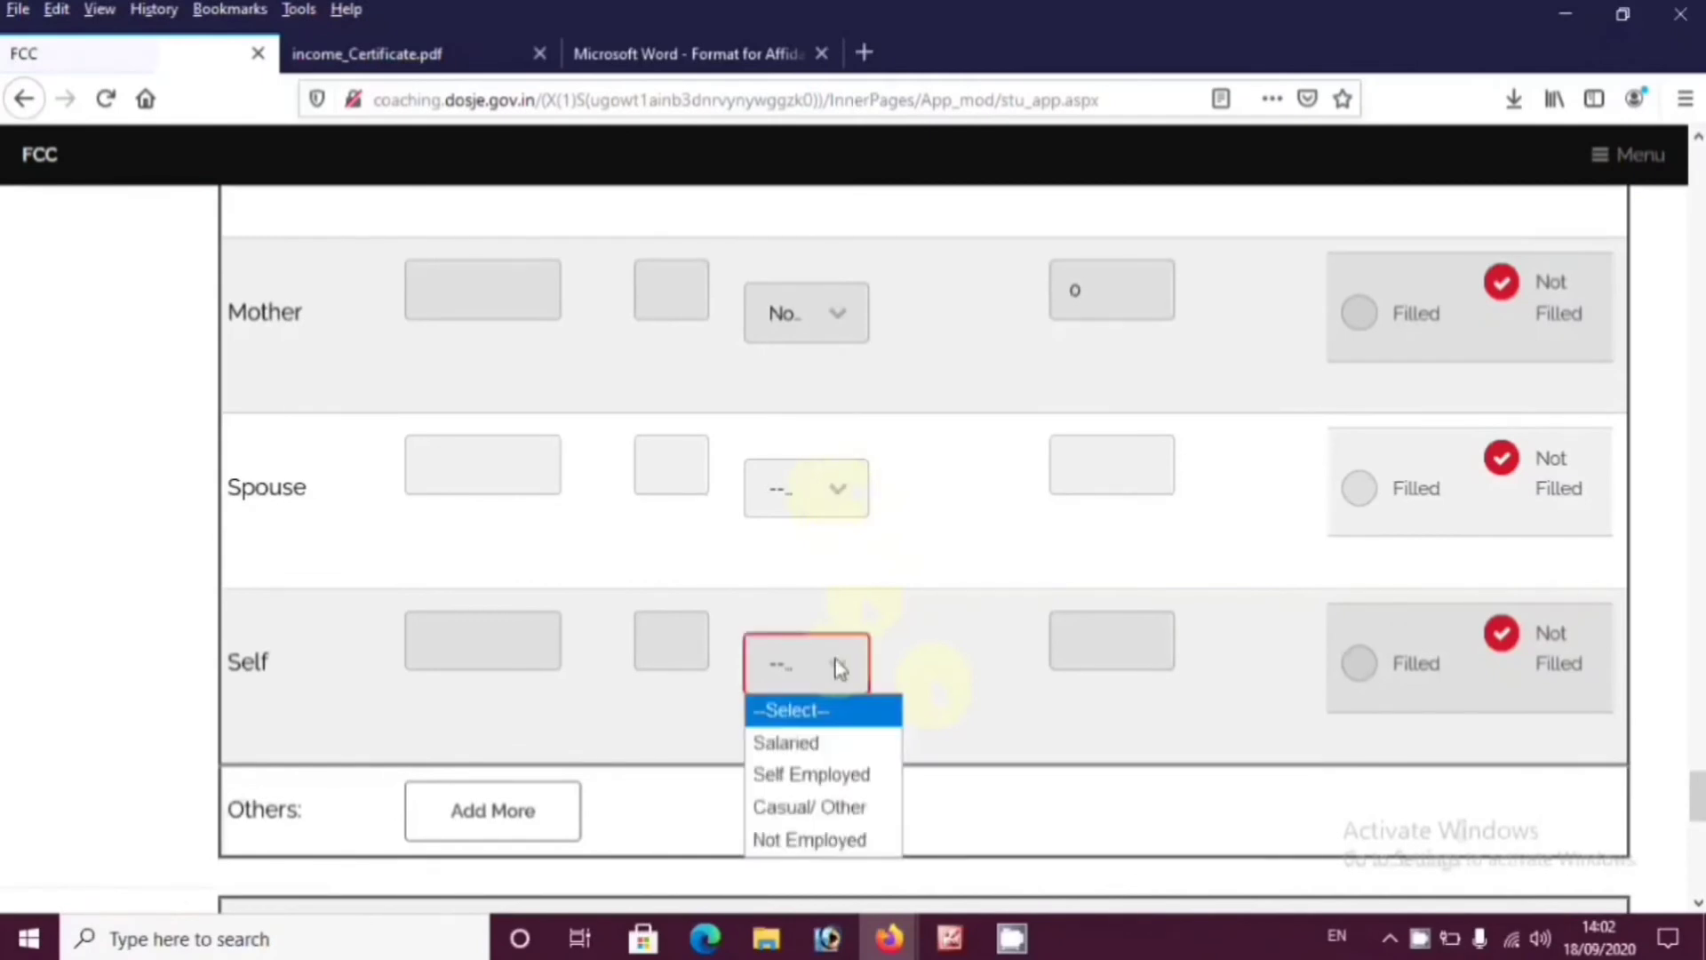
pyautogui.click(812, 840)
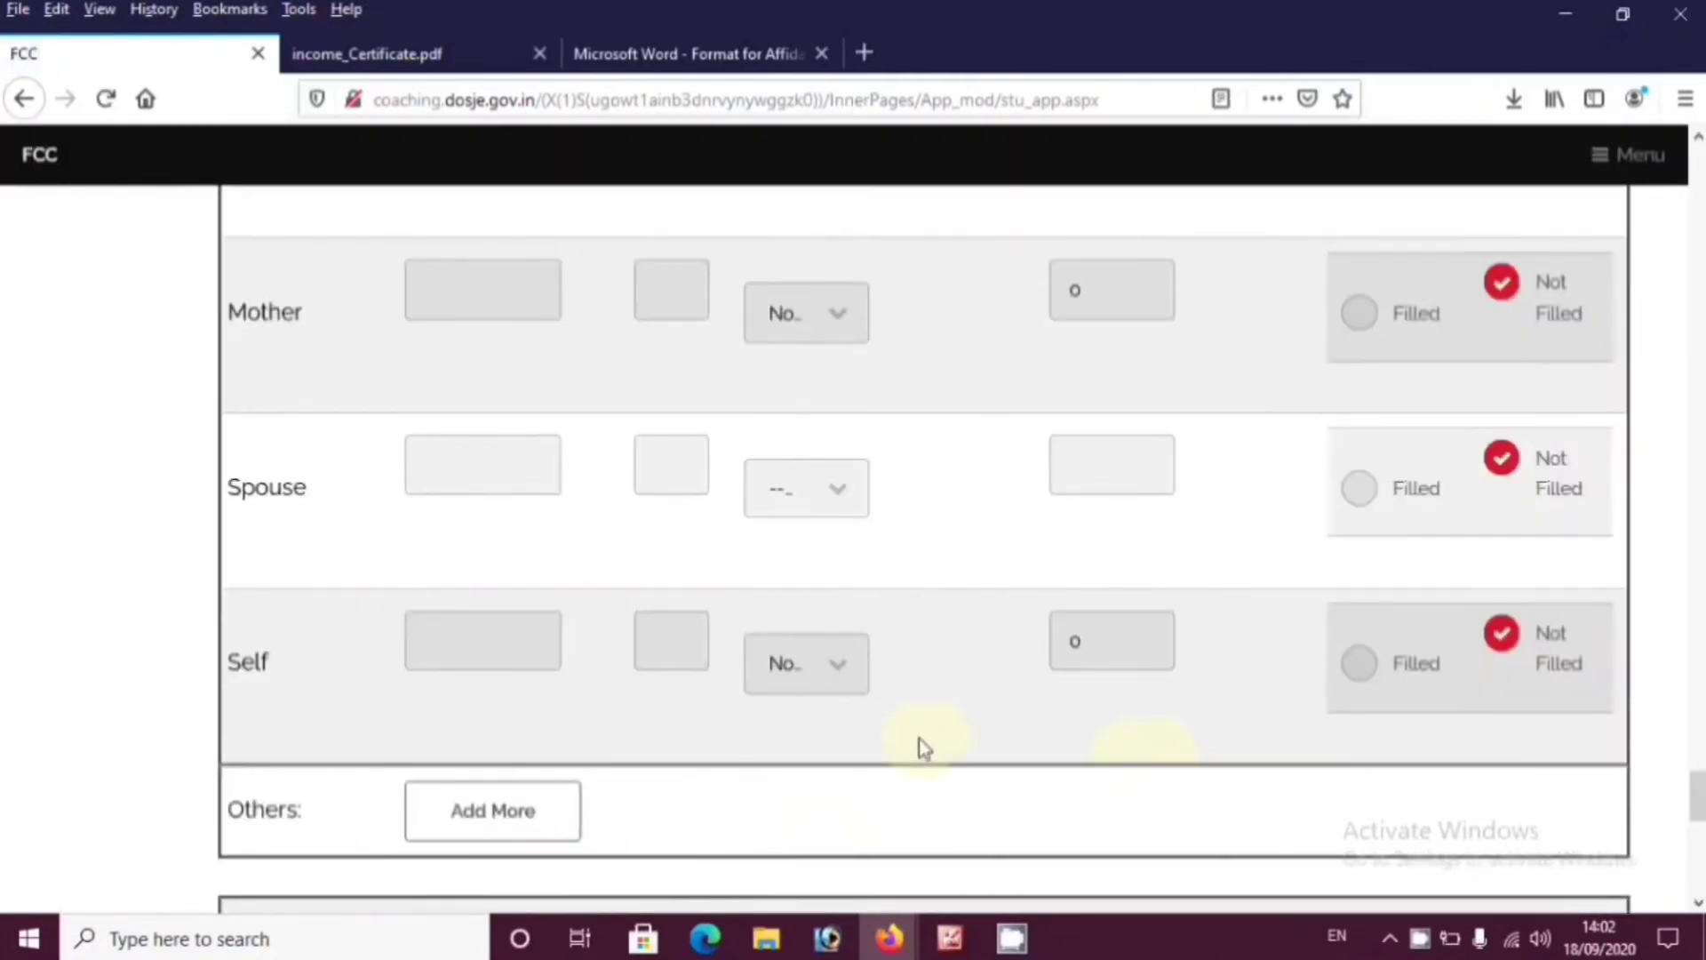
pyautogui.scroll(-2, 918, 738)
pyautogui.scroll(-4, 1067, 684)
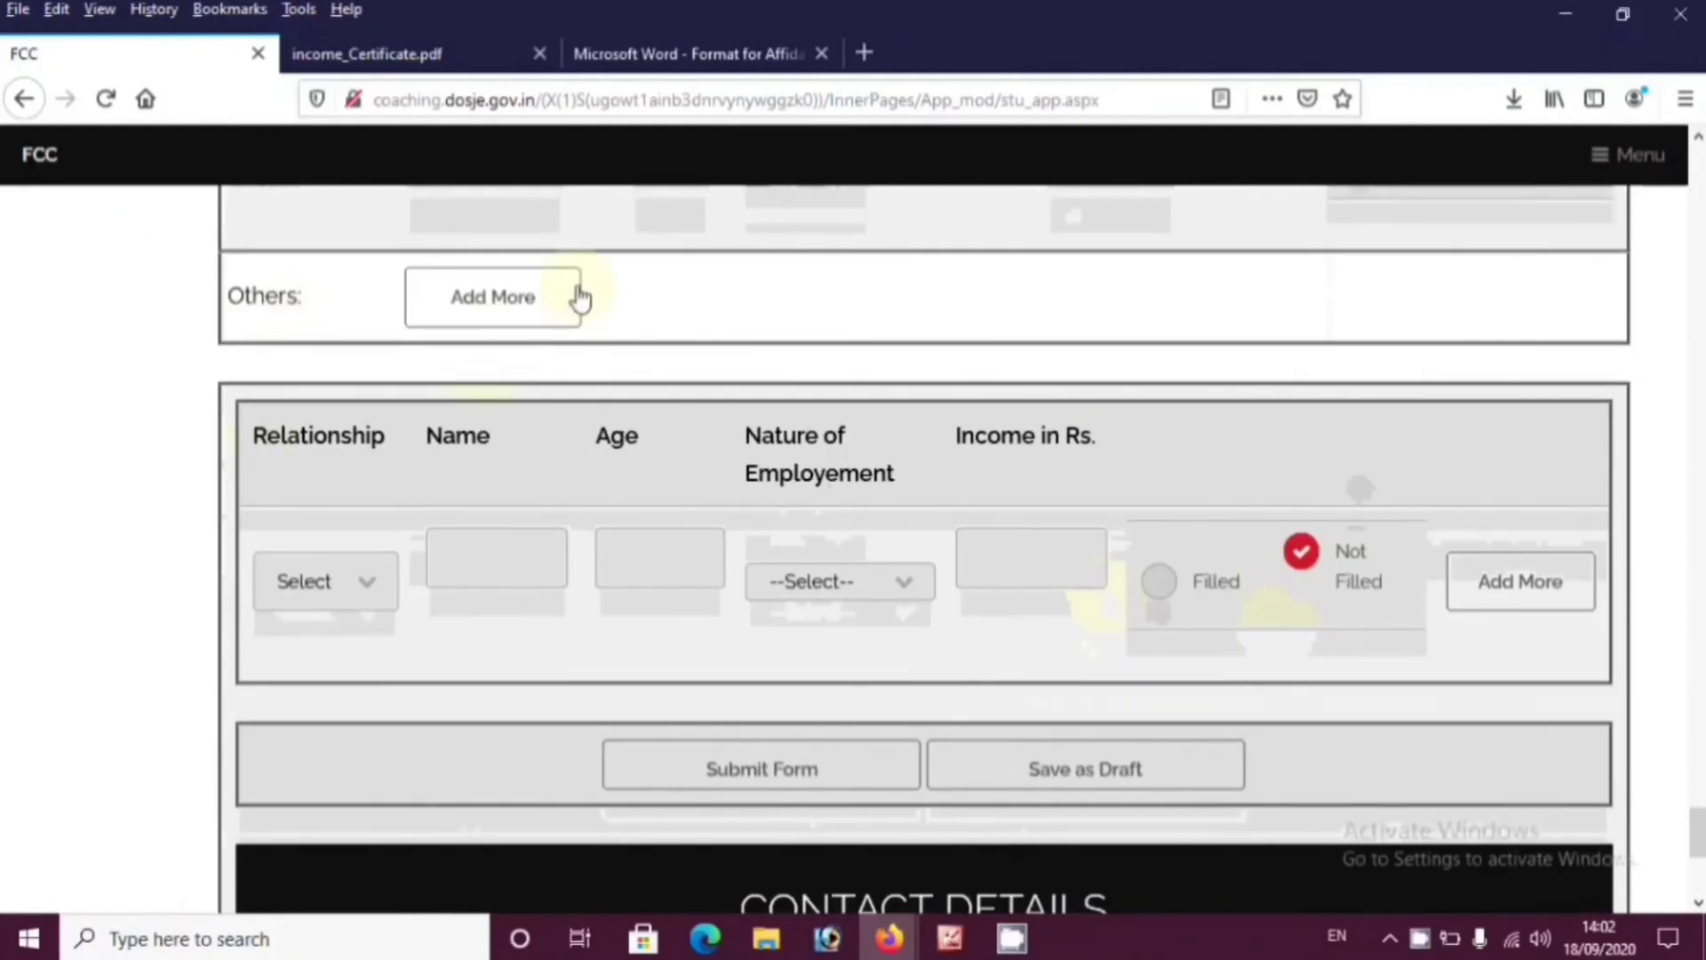
# Add a Brother row under Others, marked Not Employed, using Add More
pyautogui.scroll(-1, 955, 480)
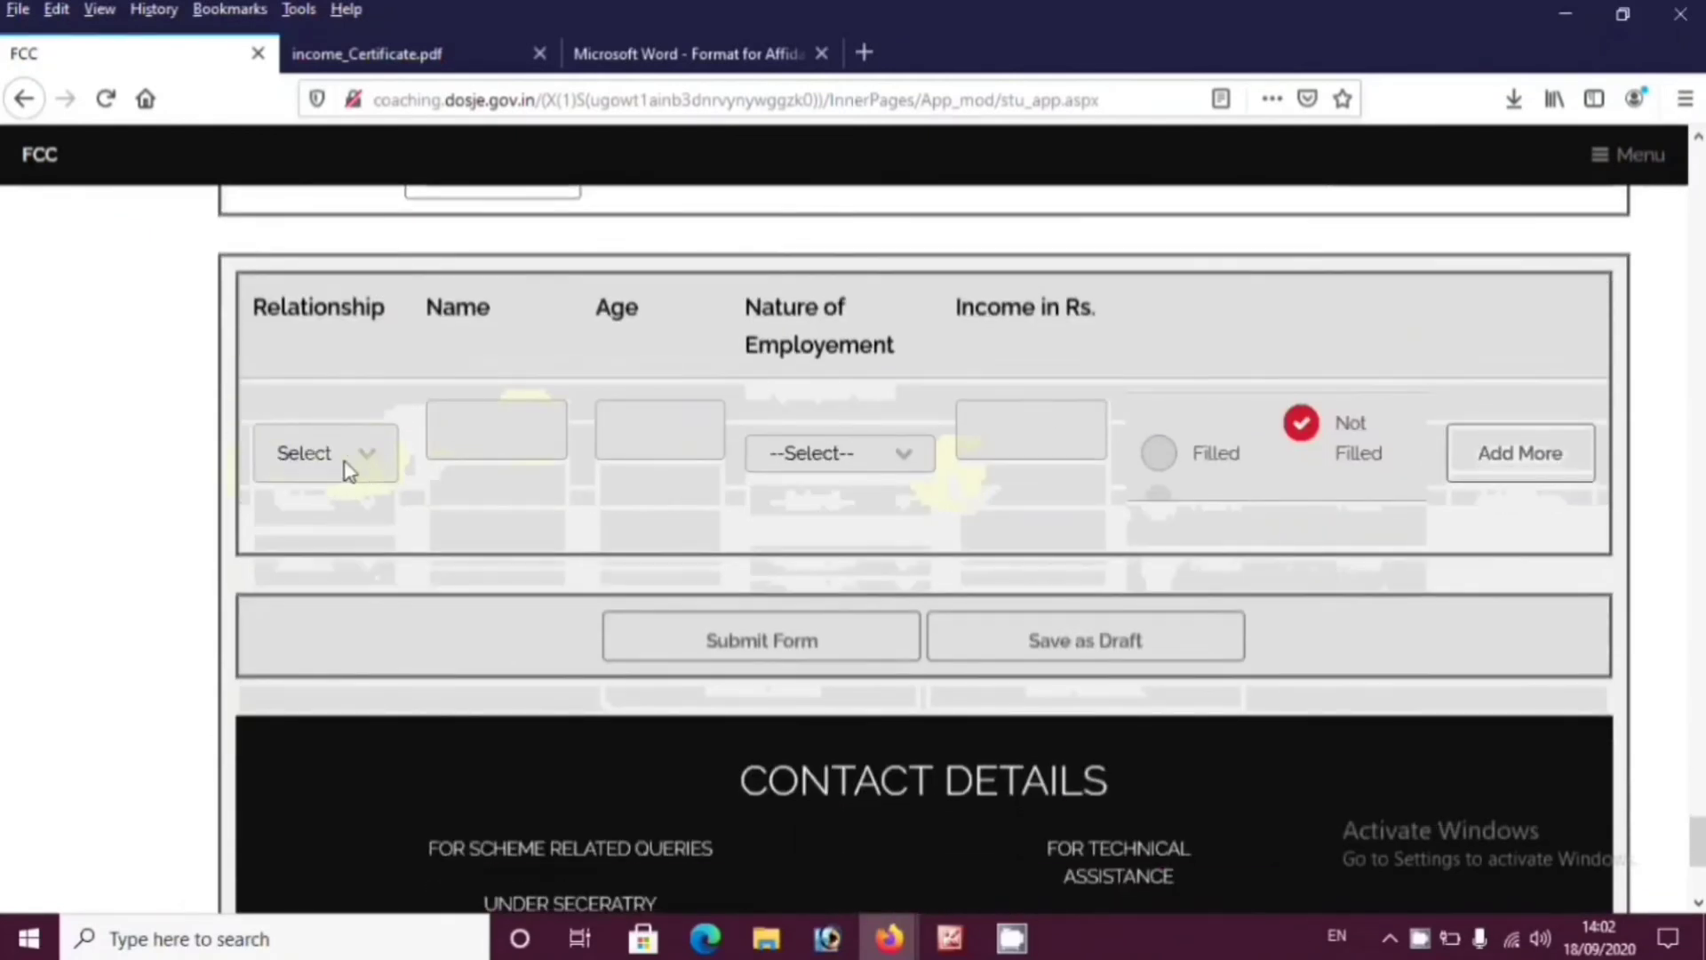
pyautogui.click(350, 457)
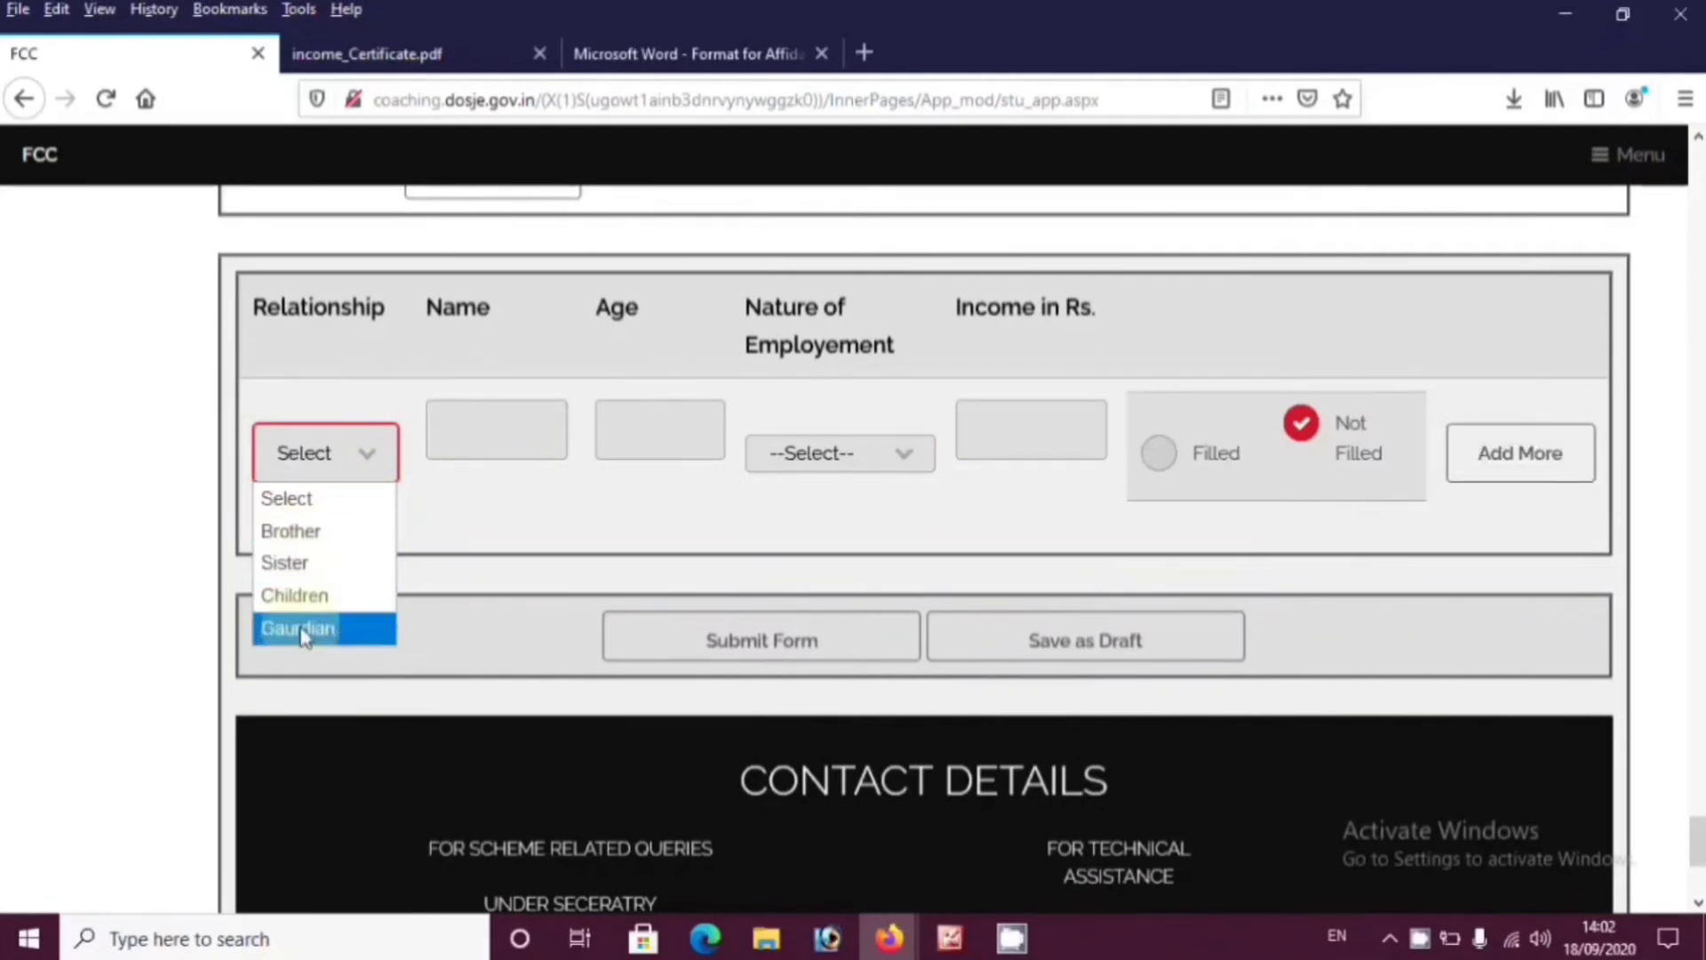
pyautogui.click(292, 530)
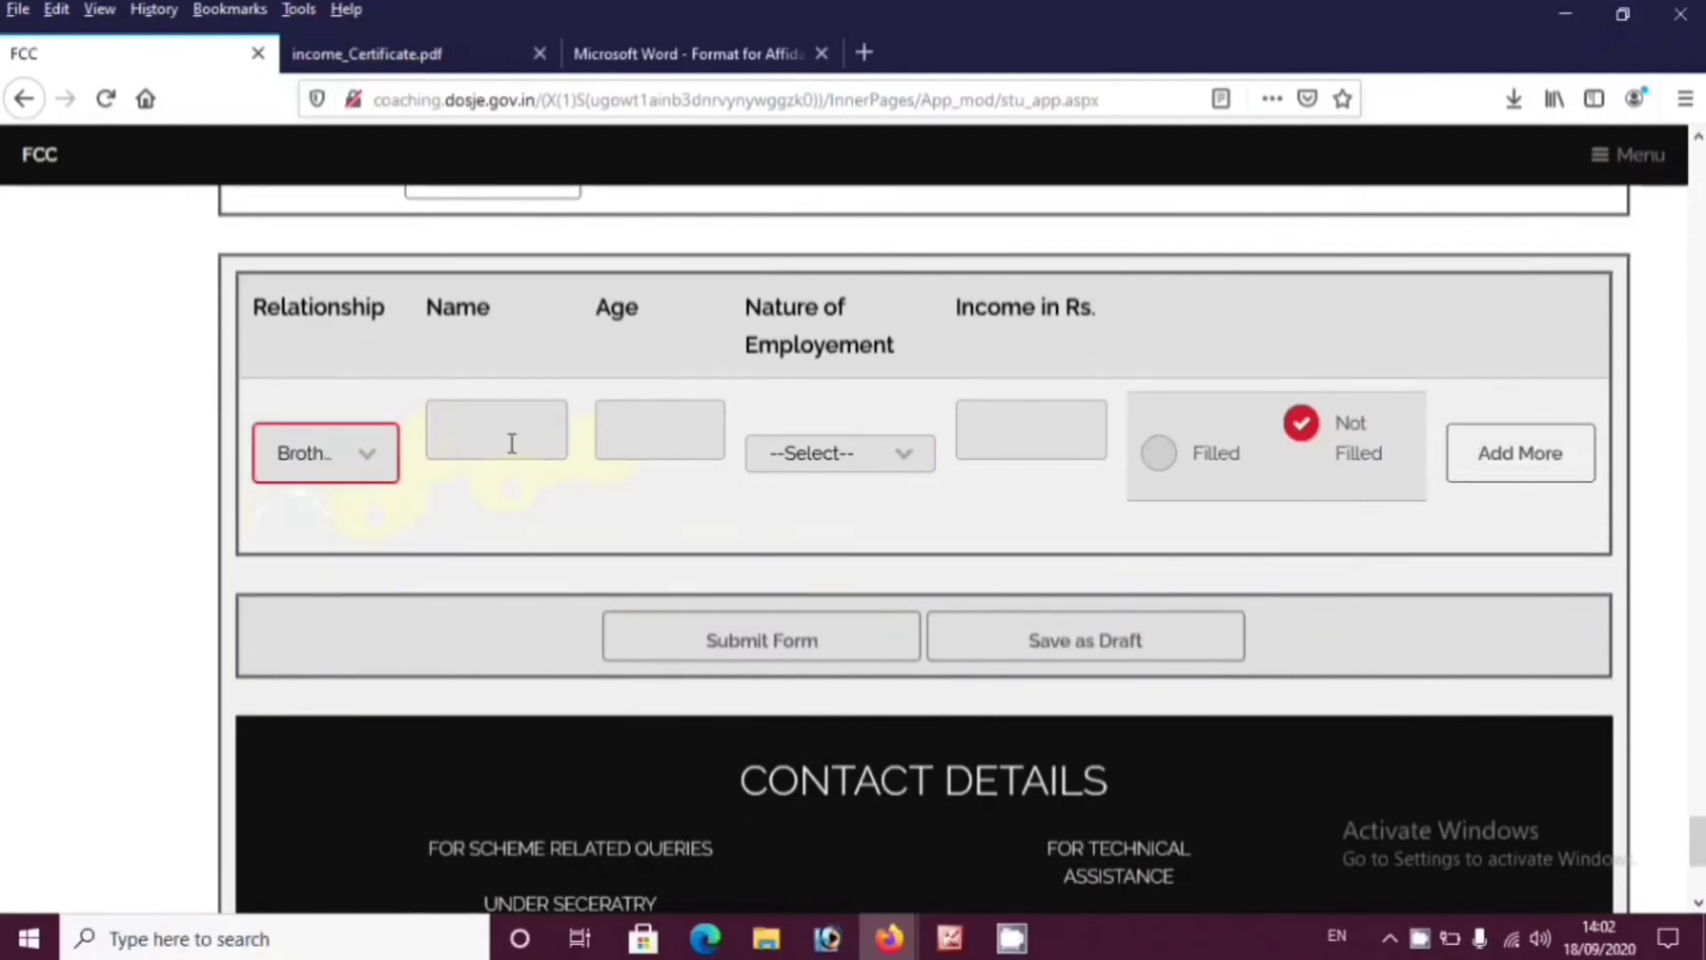
pyautogui.click(512, 440)
pyautogui.click(672, 419)
pyautogui.click(866, 450)
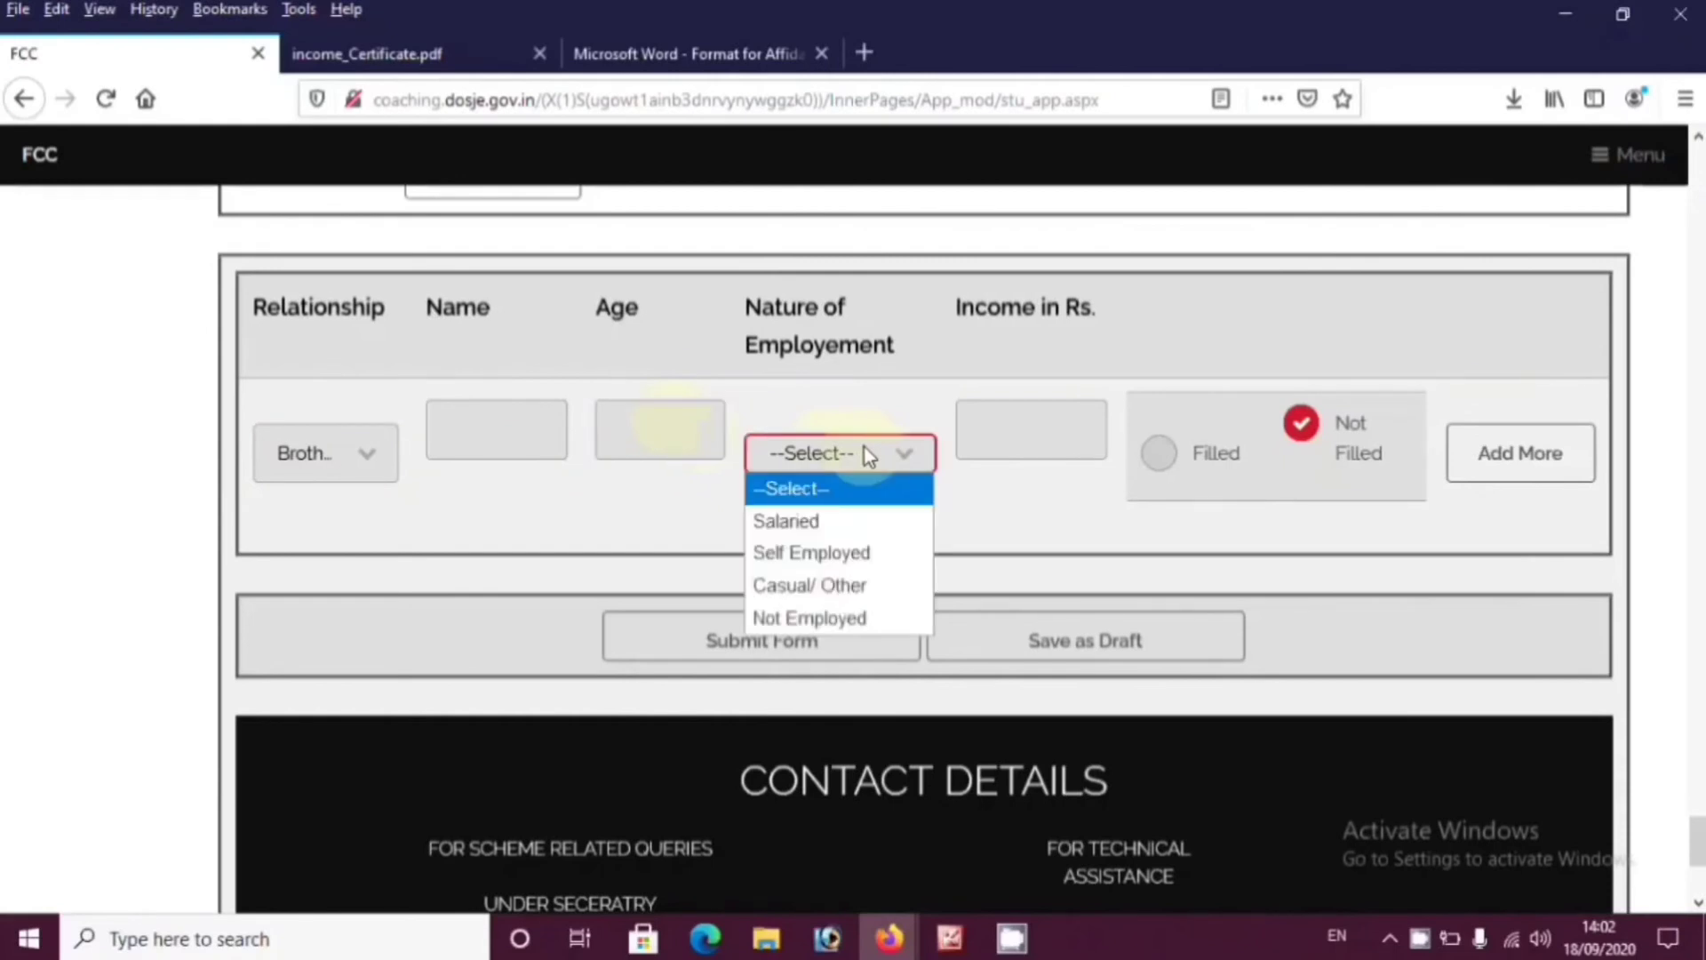
pyautogui.click(823, 622)
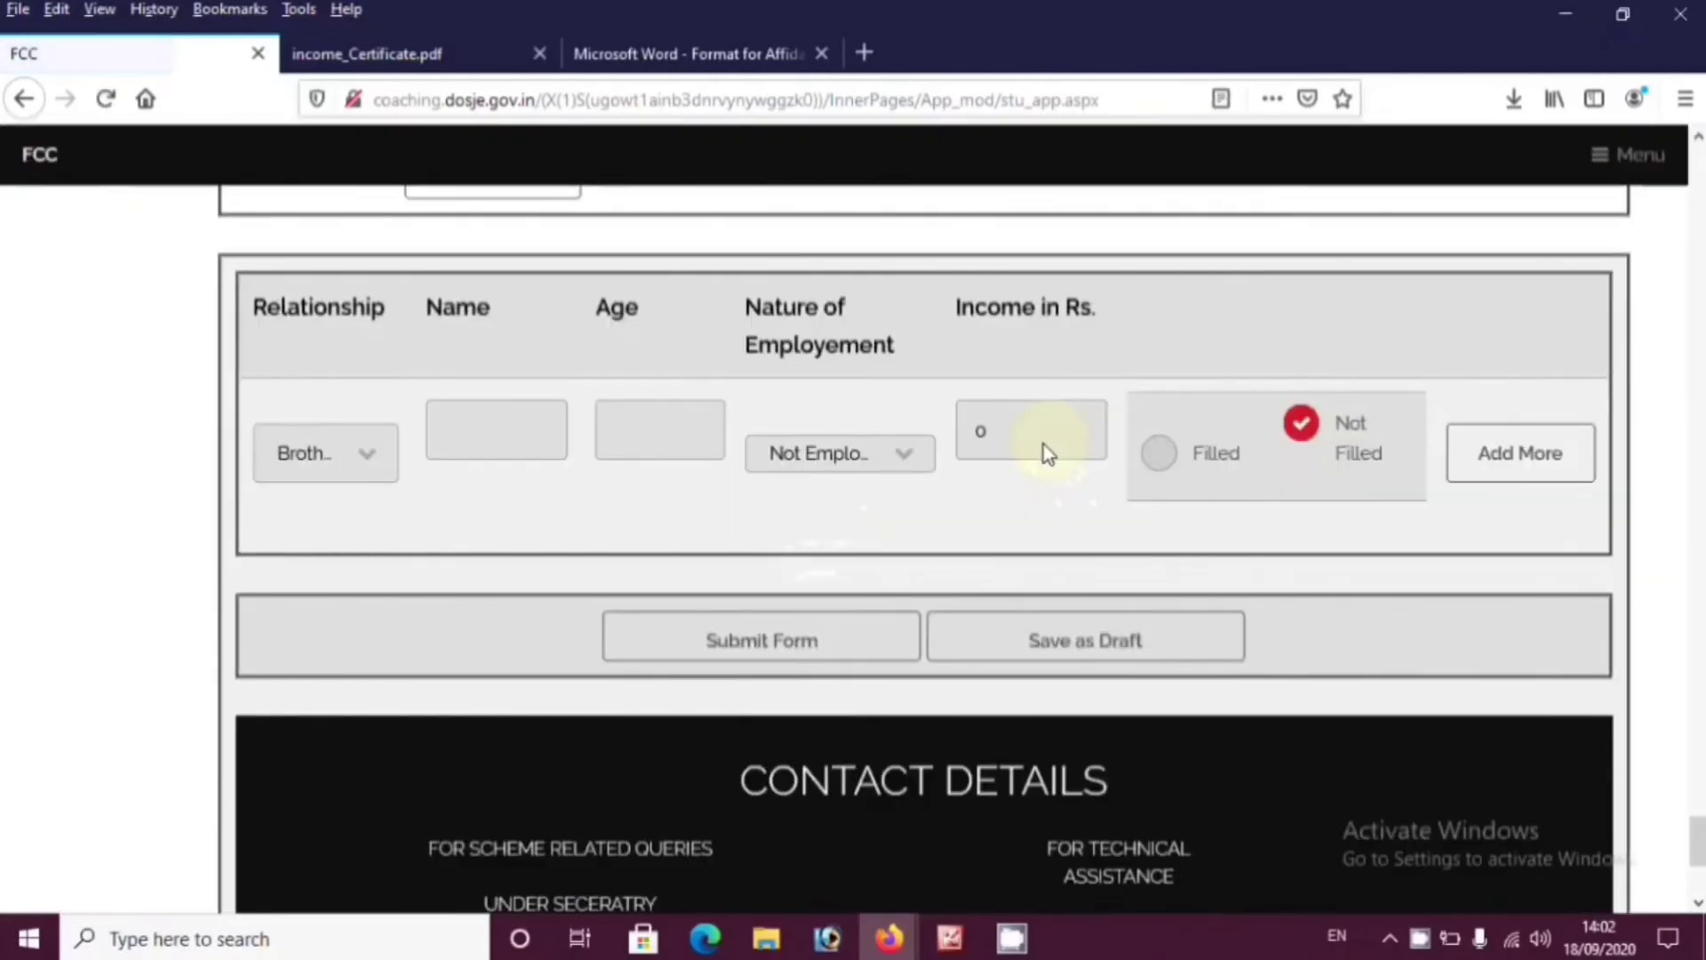
pyautogui.click(1513, 452)
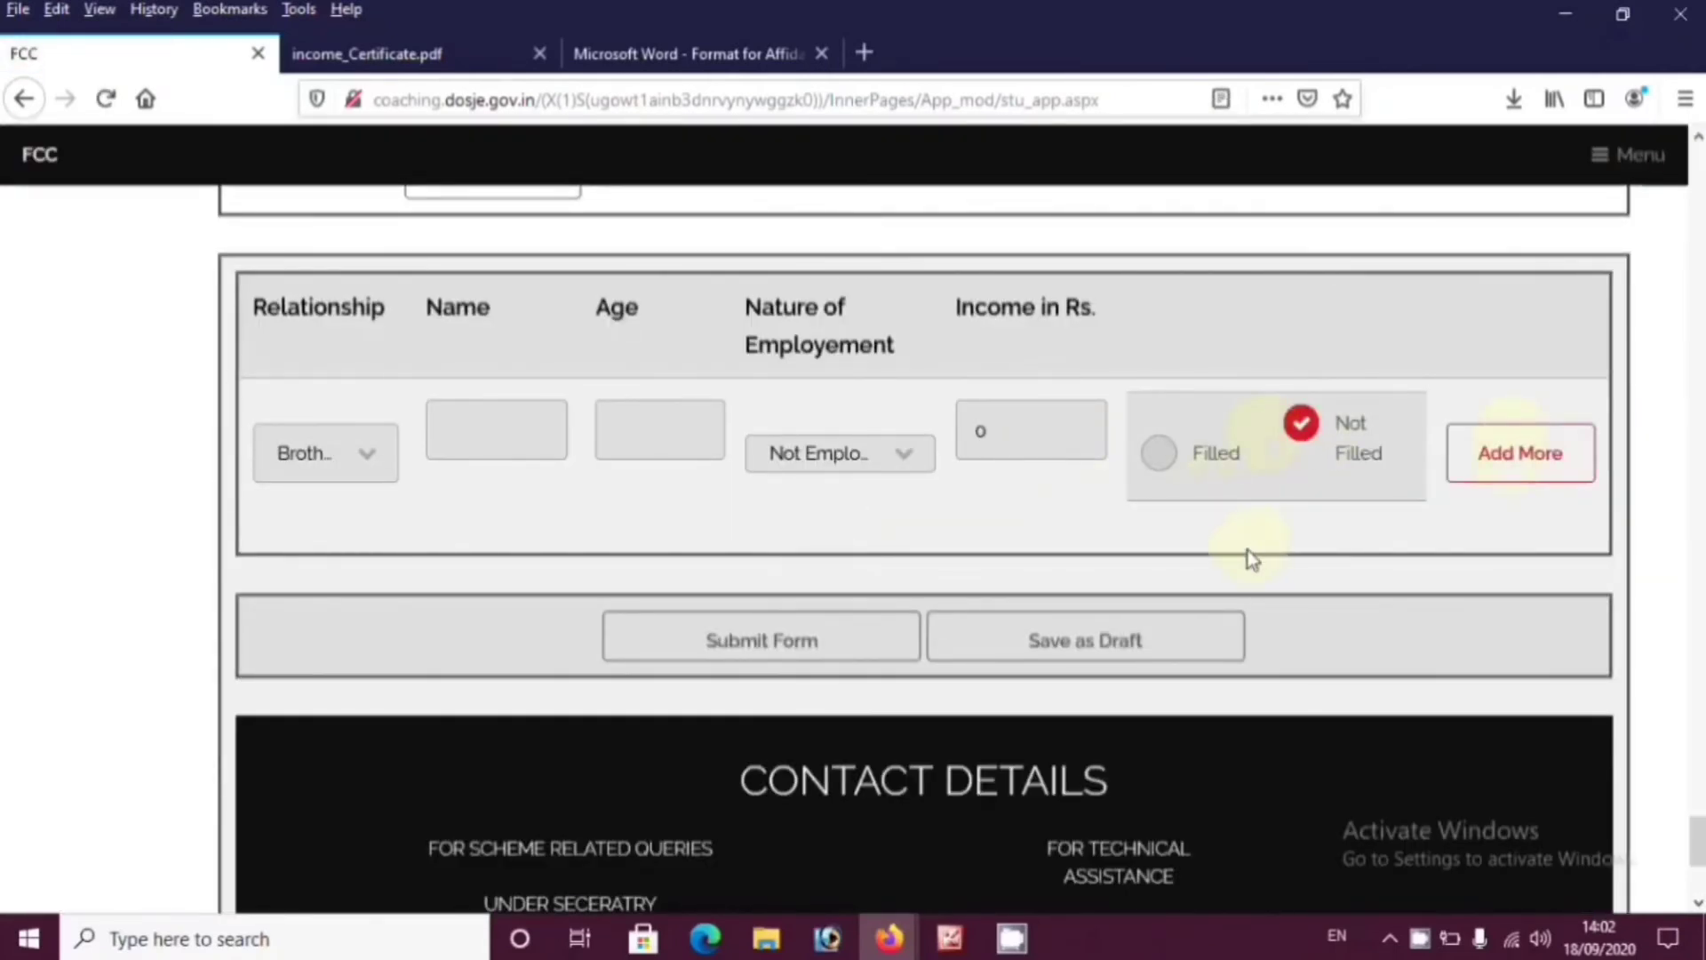
pyautogui.click(1514, 453)
# Scroll to the bottom of the application form and submit it
pyautogui.scroll(-10, 883, 490)
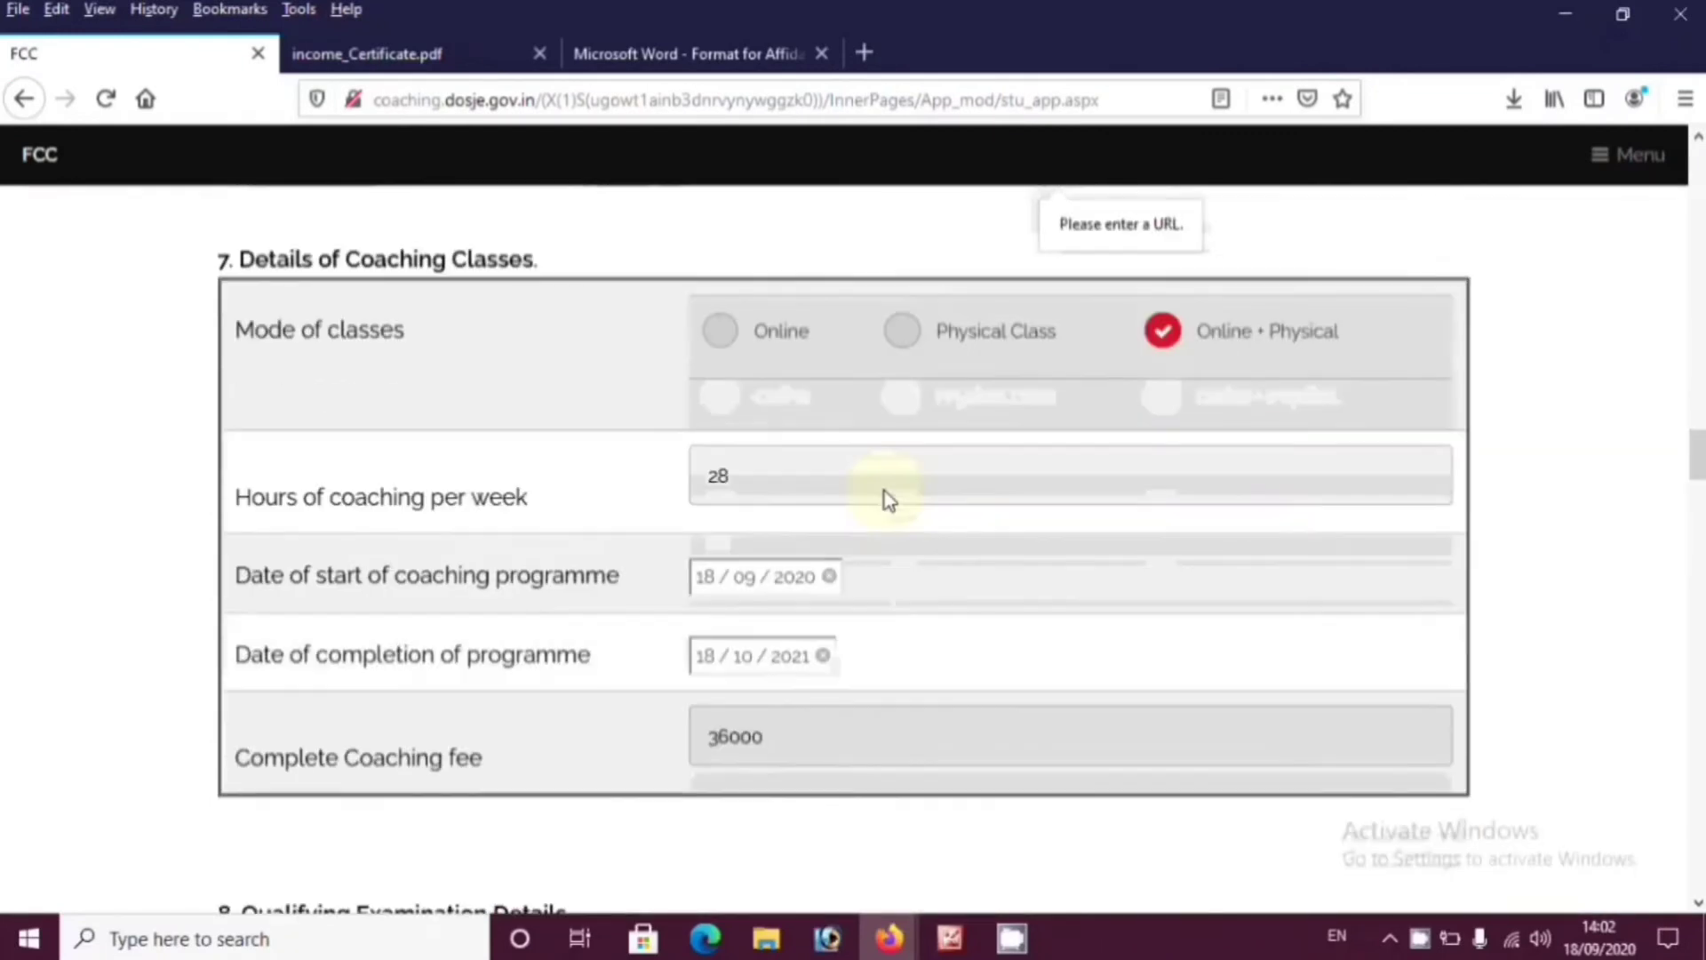
pyautogui.scroll(-15, 883, 491)
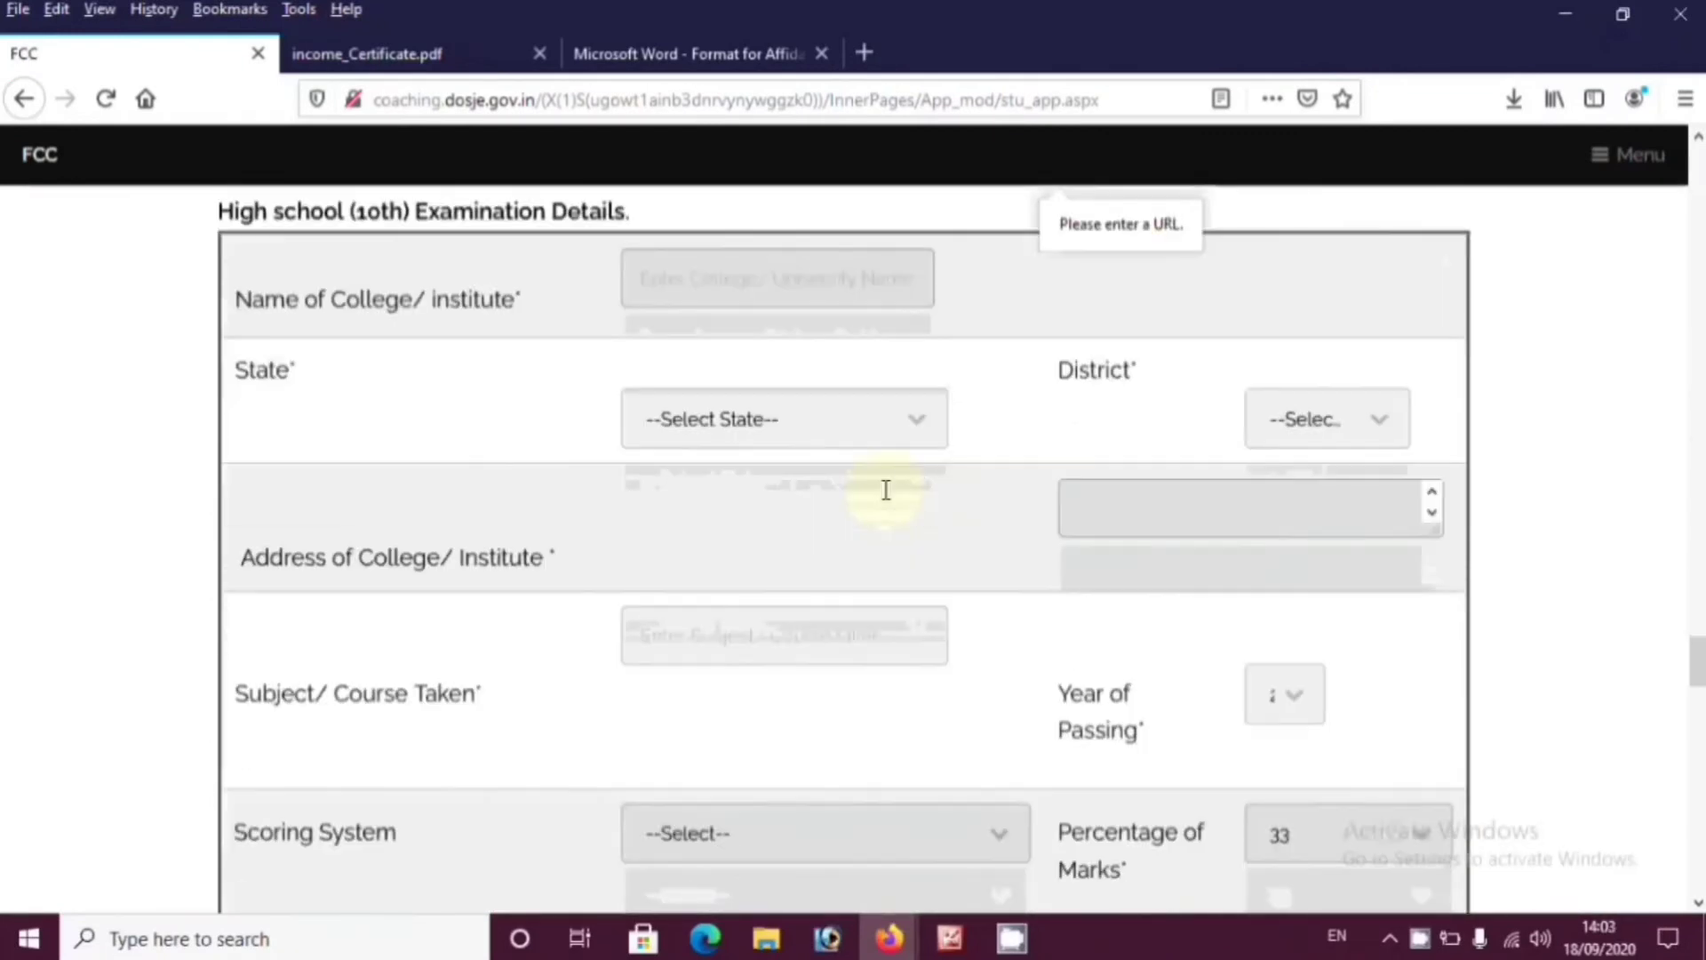
pyautogui.scroll(-12, 883, 490)
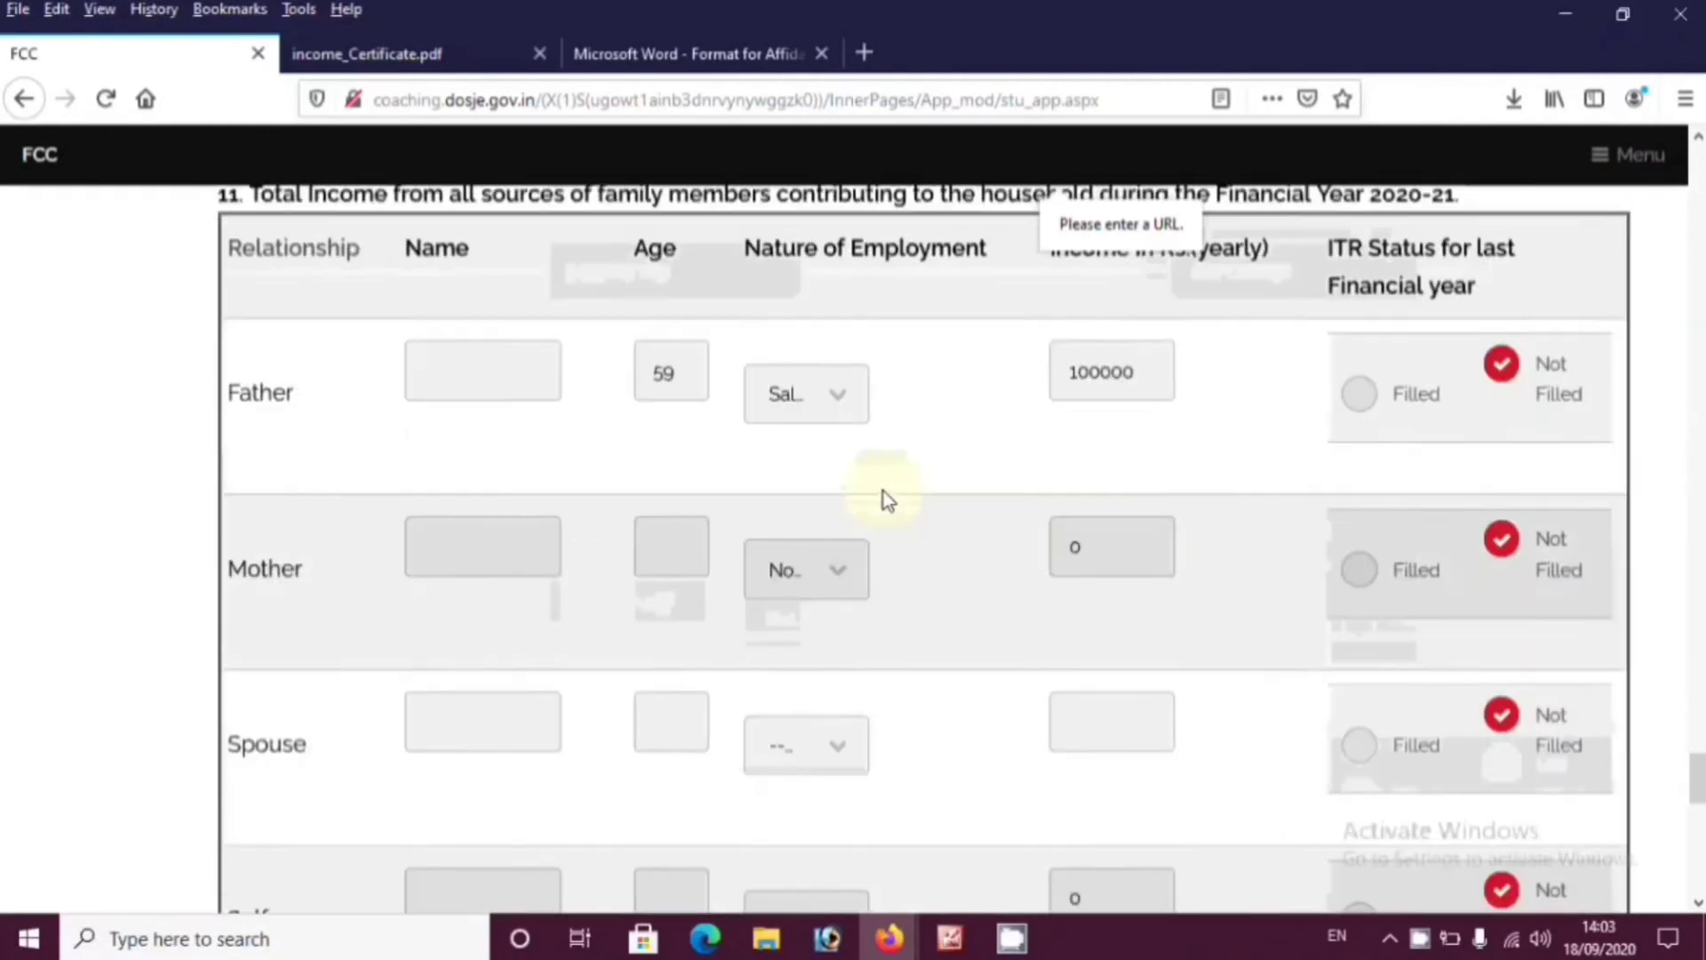
pyautogui.scroll(-8, 883, 497)
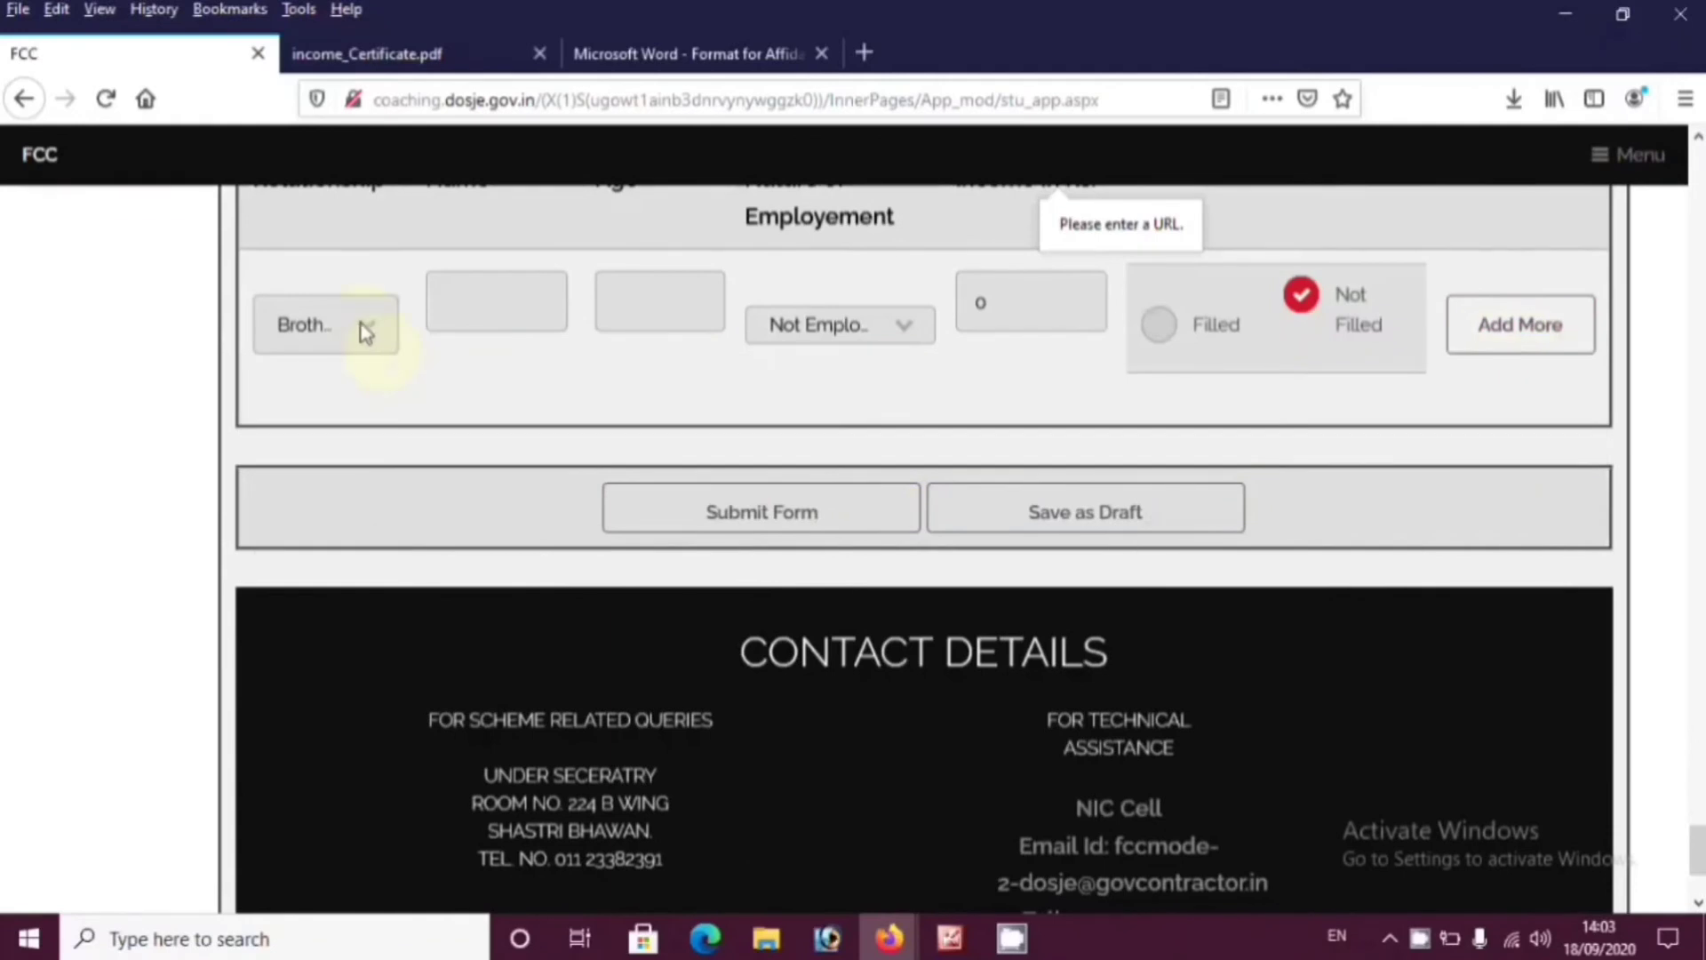
pyautogui.click(782, 527)
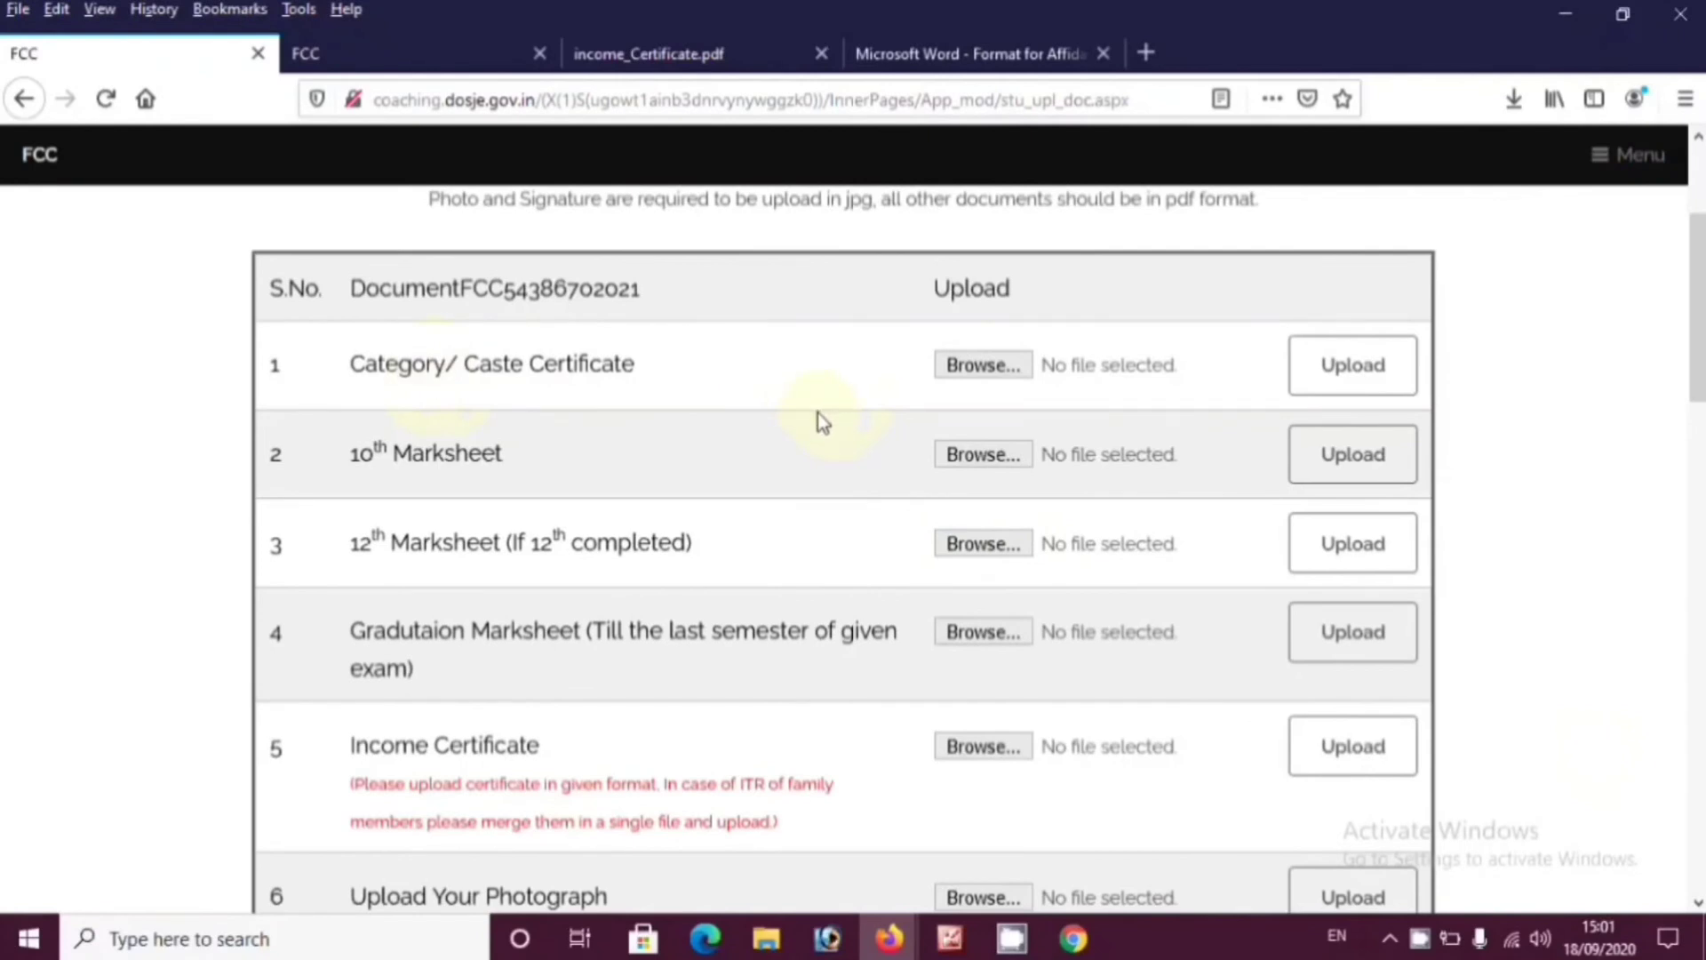
pyautogui.moveTo(369, 364); pyautogui.dragTo(830, 382)
pyautogui.click(995, 378)
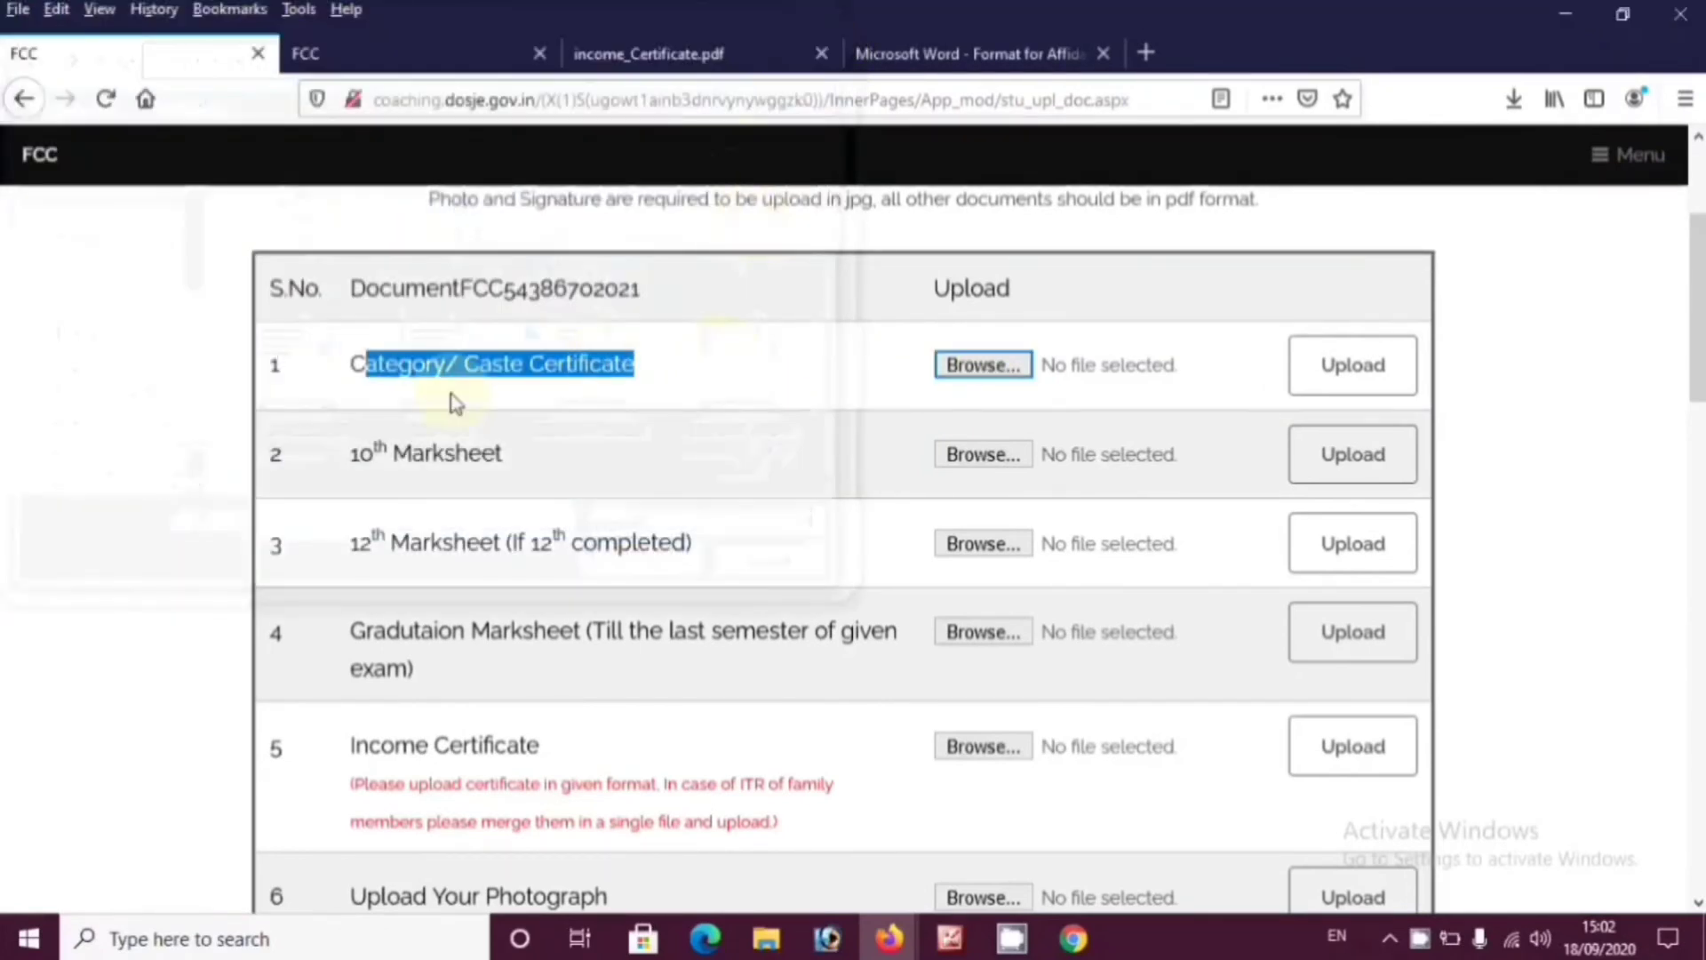
pyautogui.click(978, 462)
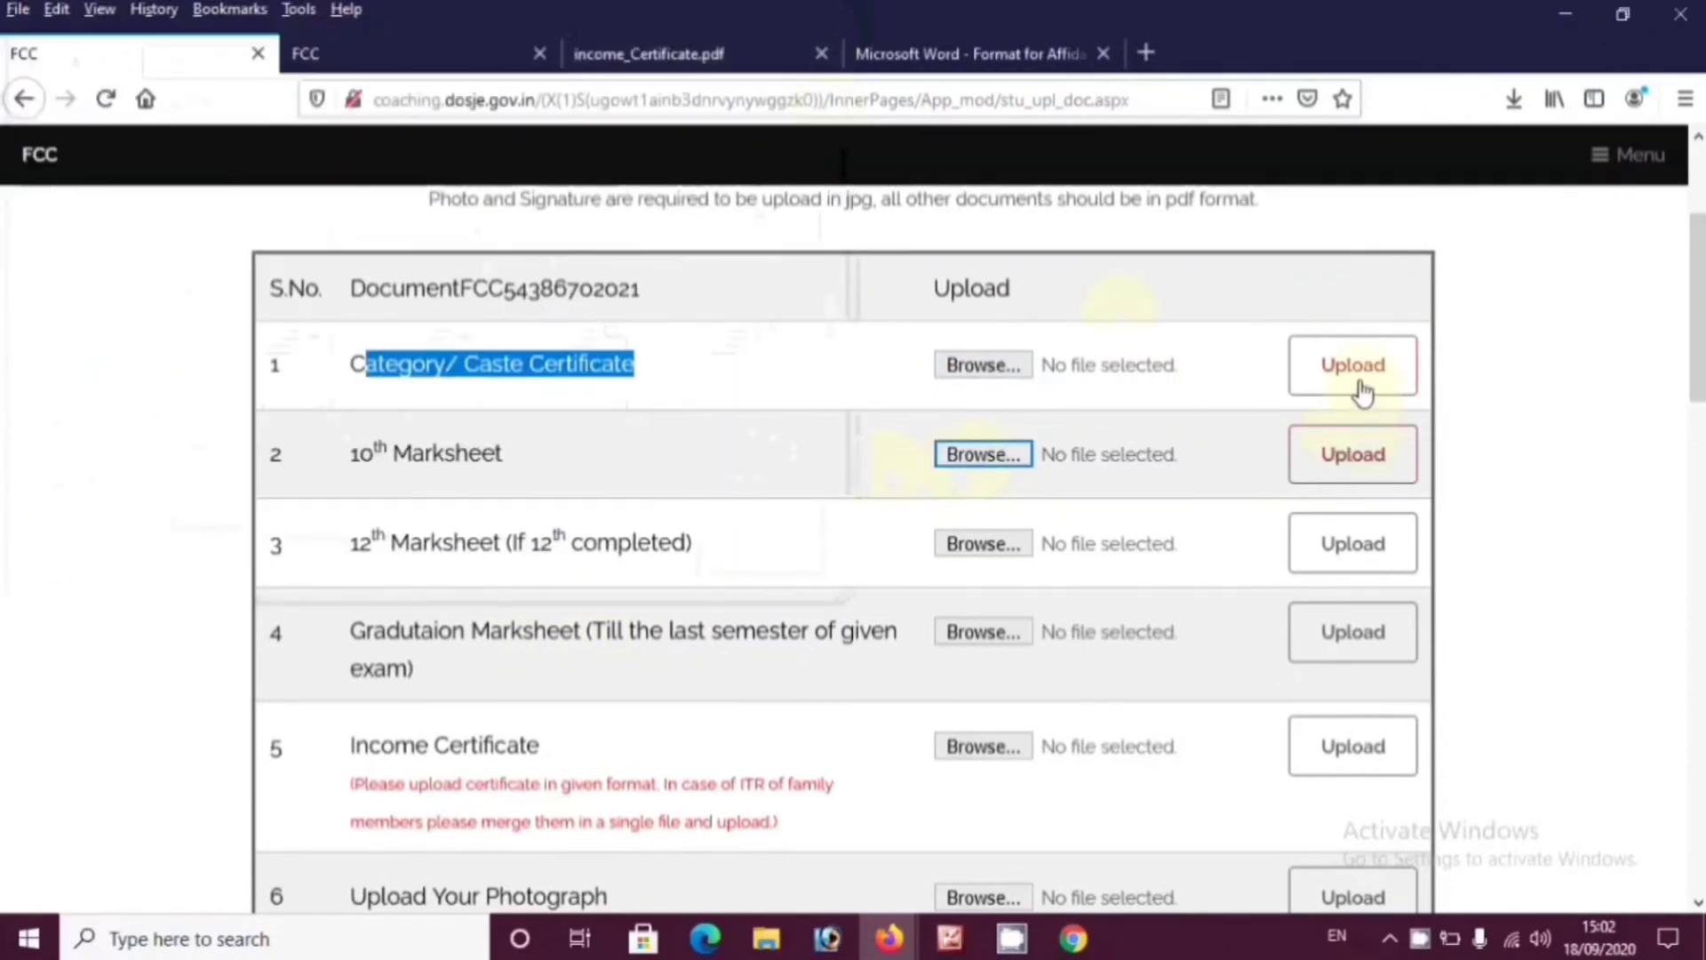
pyautogui.click(1351, 370)
pyautogui.click(933, 474)
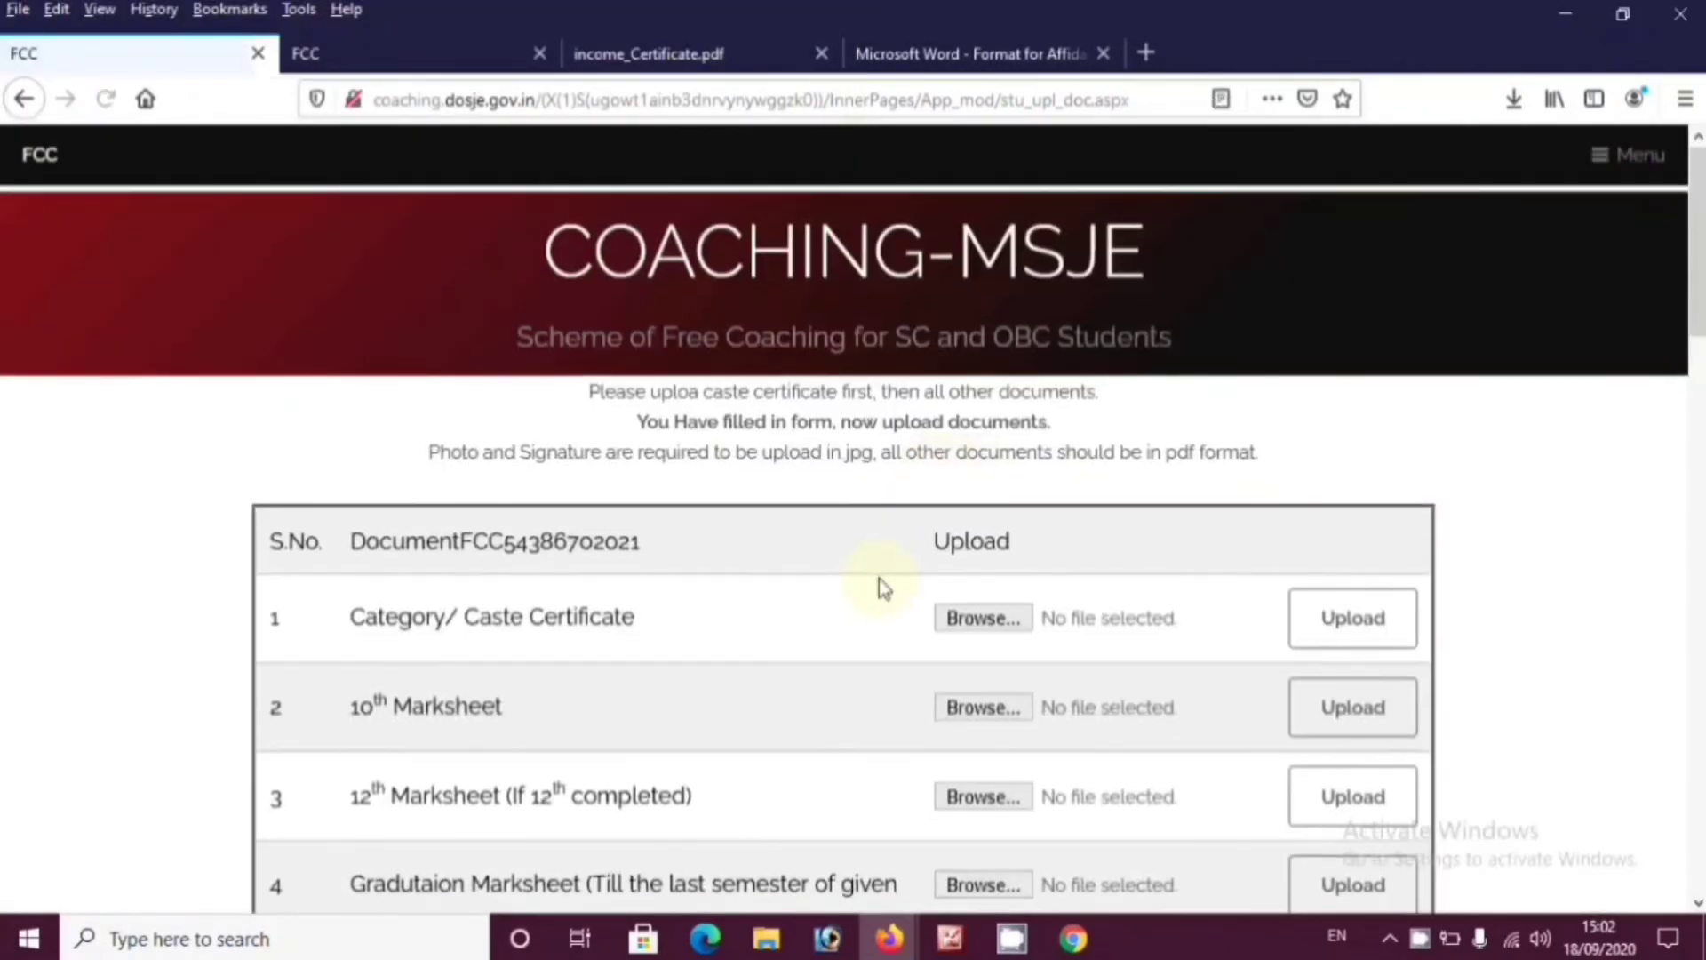
pyautogui.scroll(-3, 446, 490)
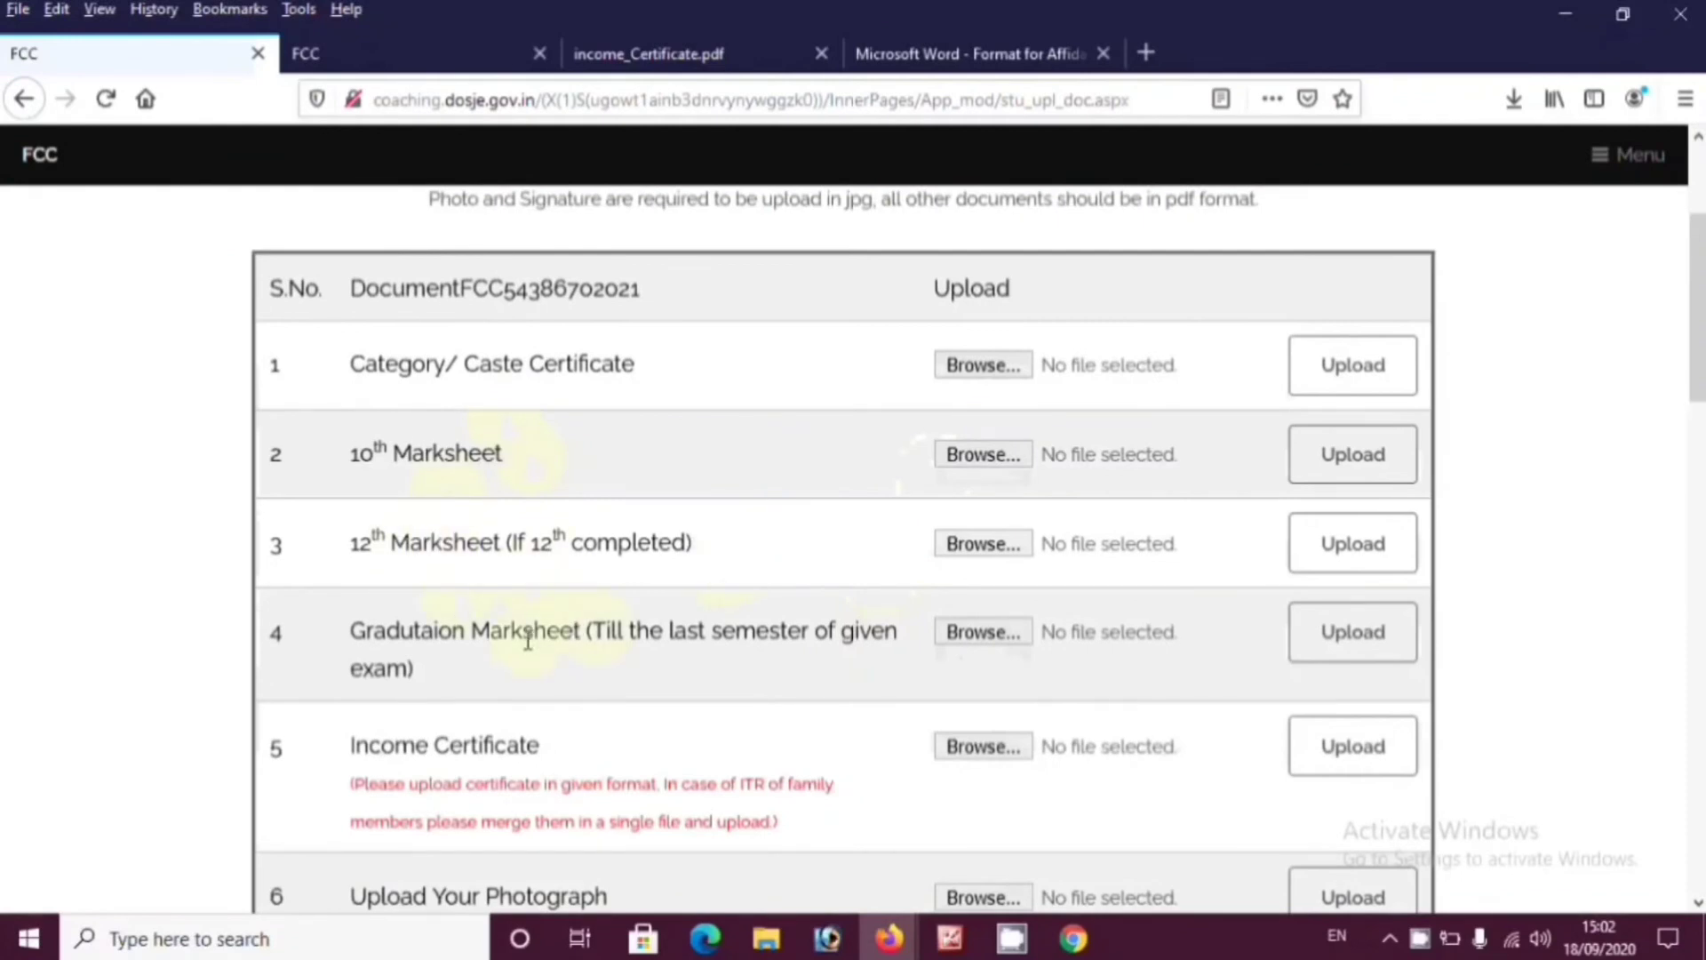
pyautogui.scroll(-3, 537, 591)
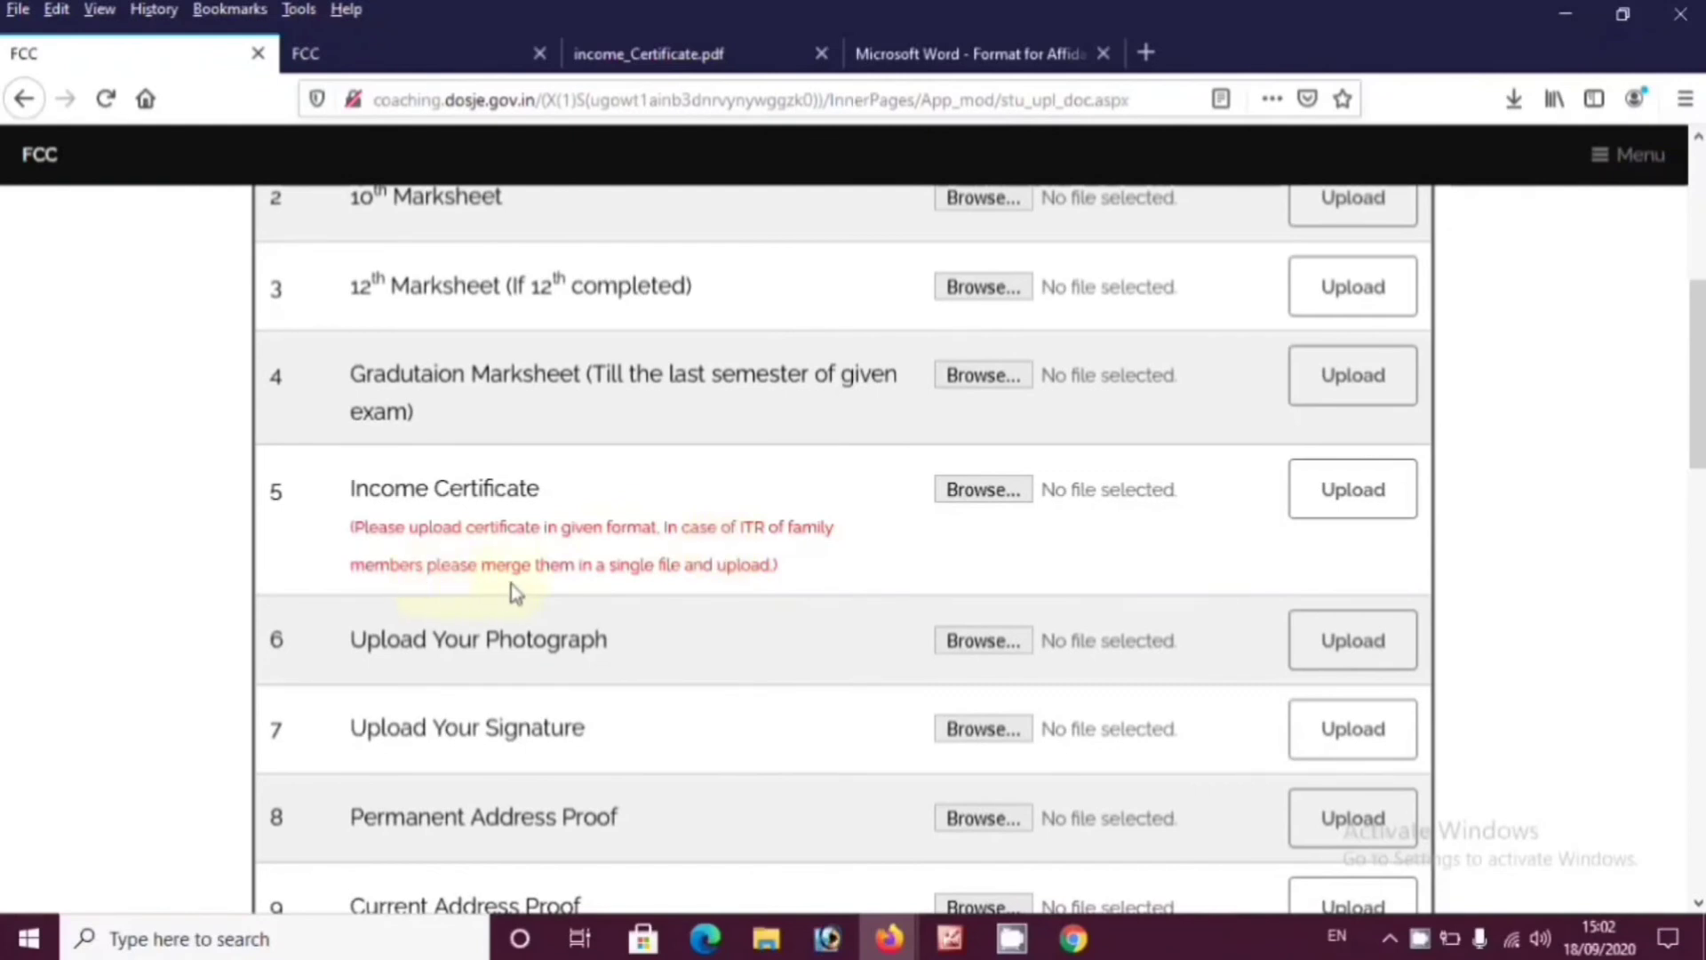
pyautogui.scroll(-3, 729, 568)
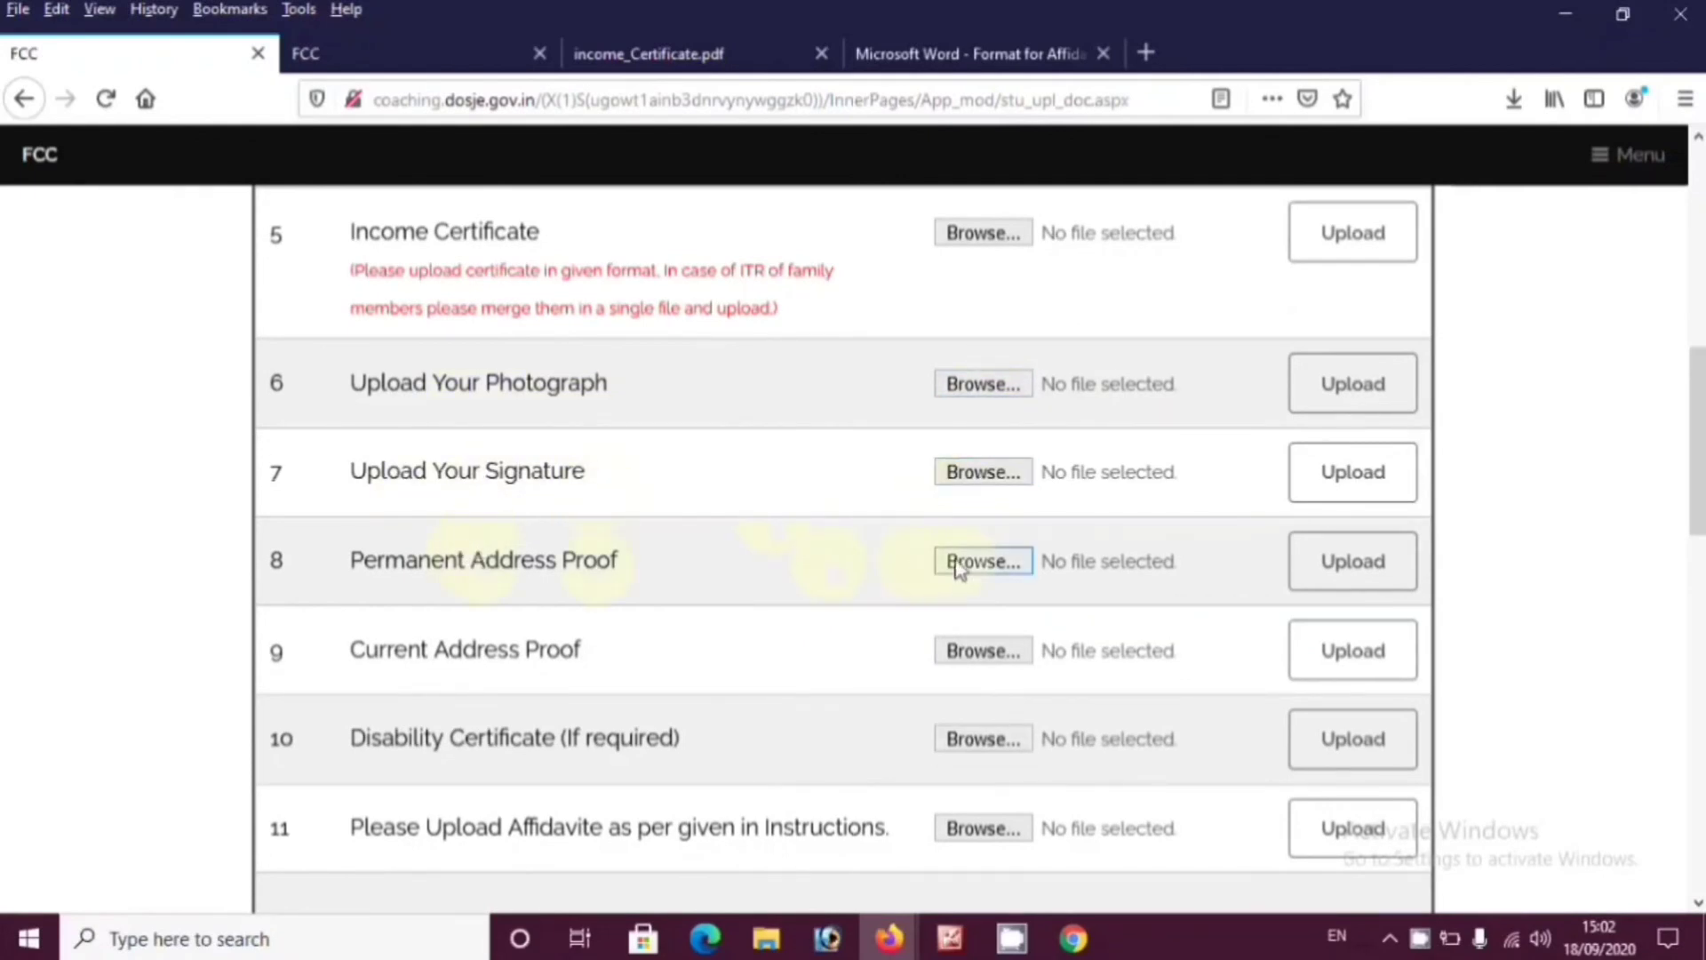
pyautogui.scroll(-2, 986, 560)
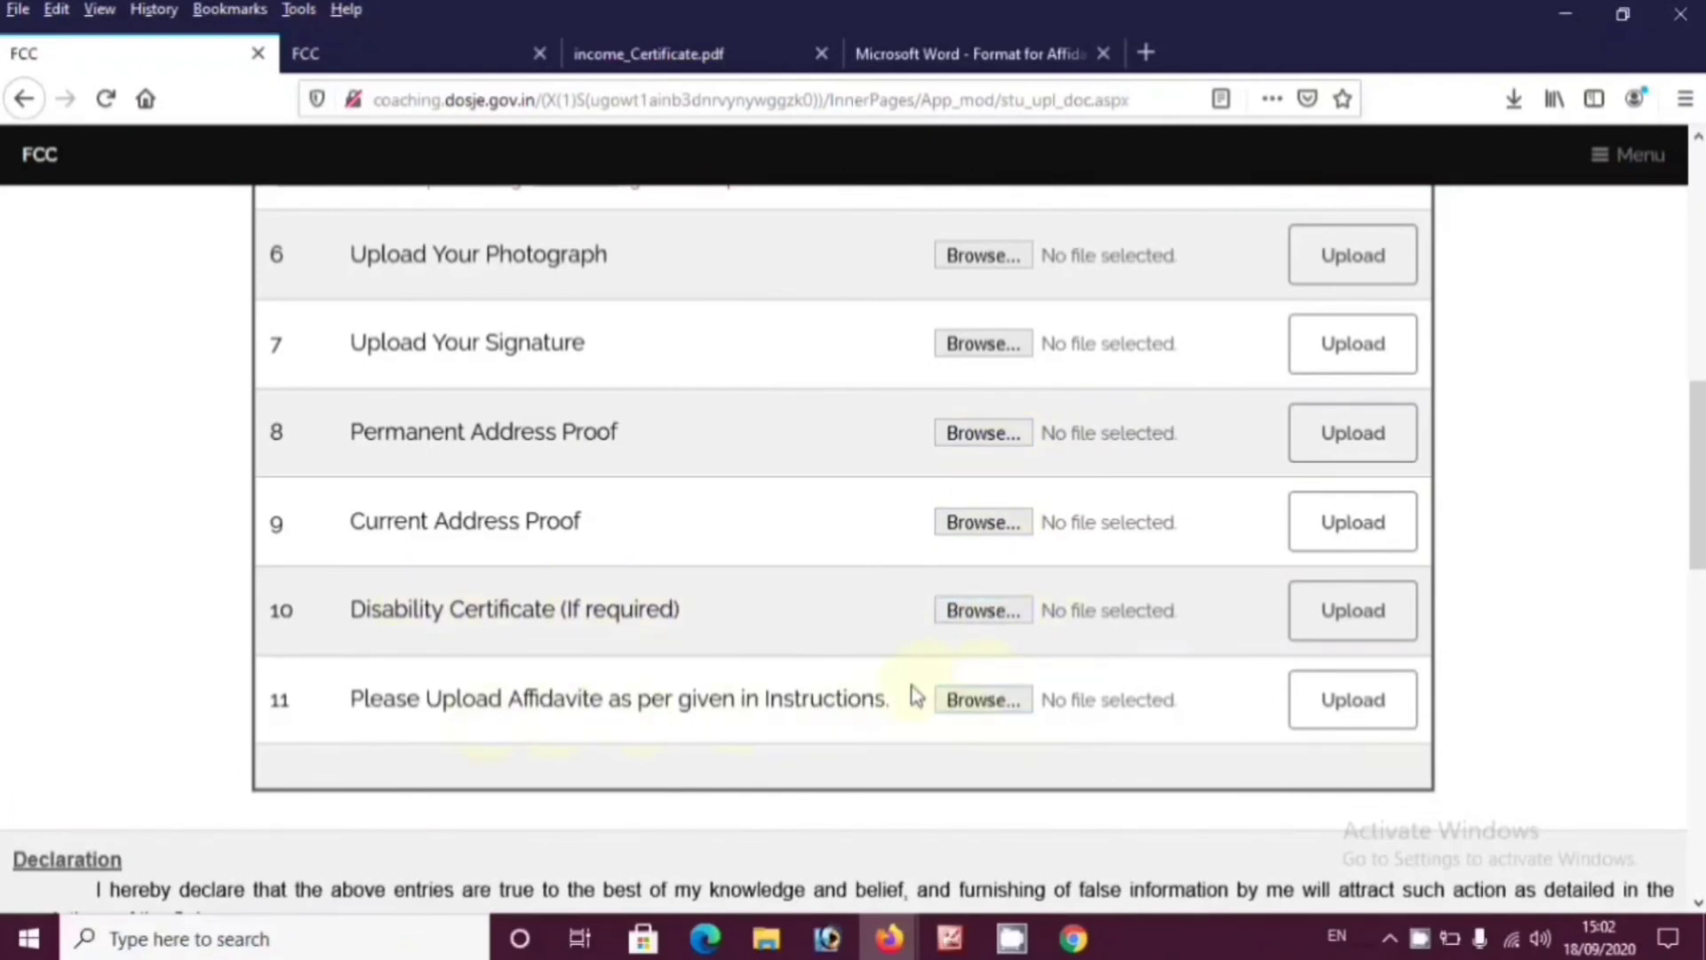
# Enter CHHINDWARA as the declaration Place and submit the form
pyautogui.scroll(-5, 678, 610)
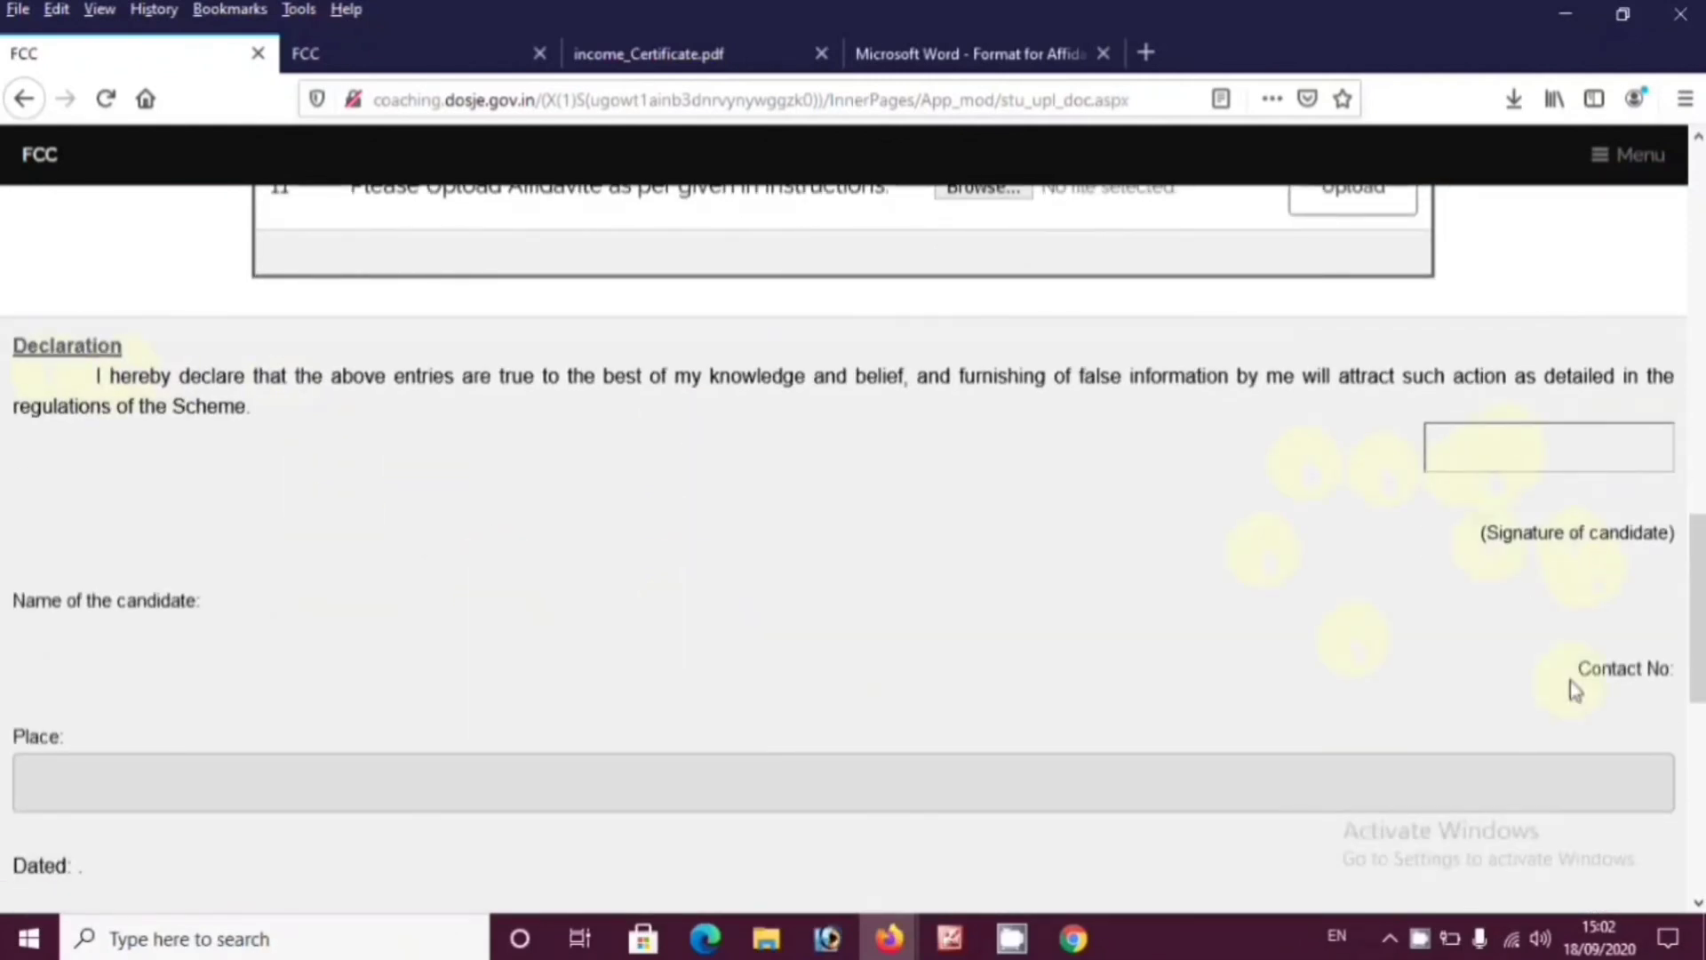
pyautogui.scroll(-4, 233, 684)
pyautogui.click(336, 389)
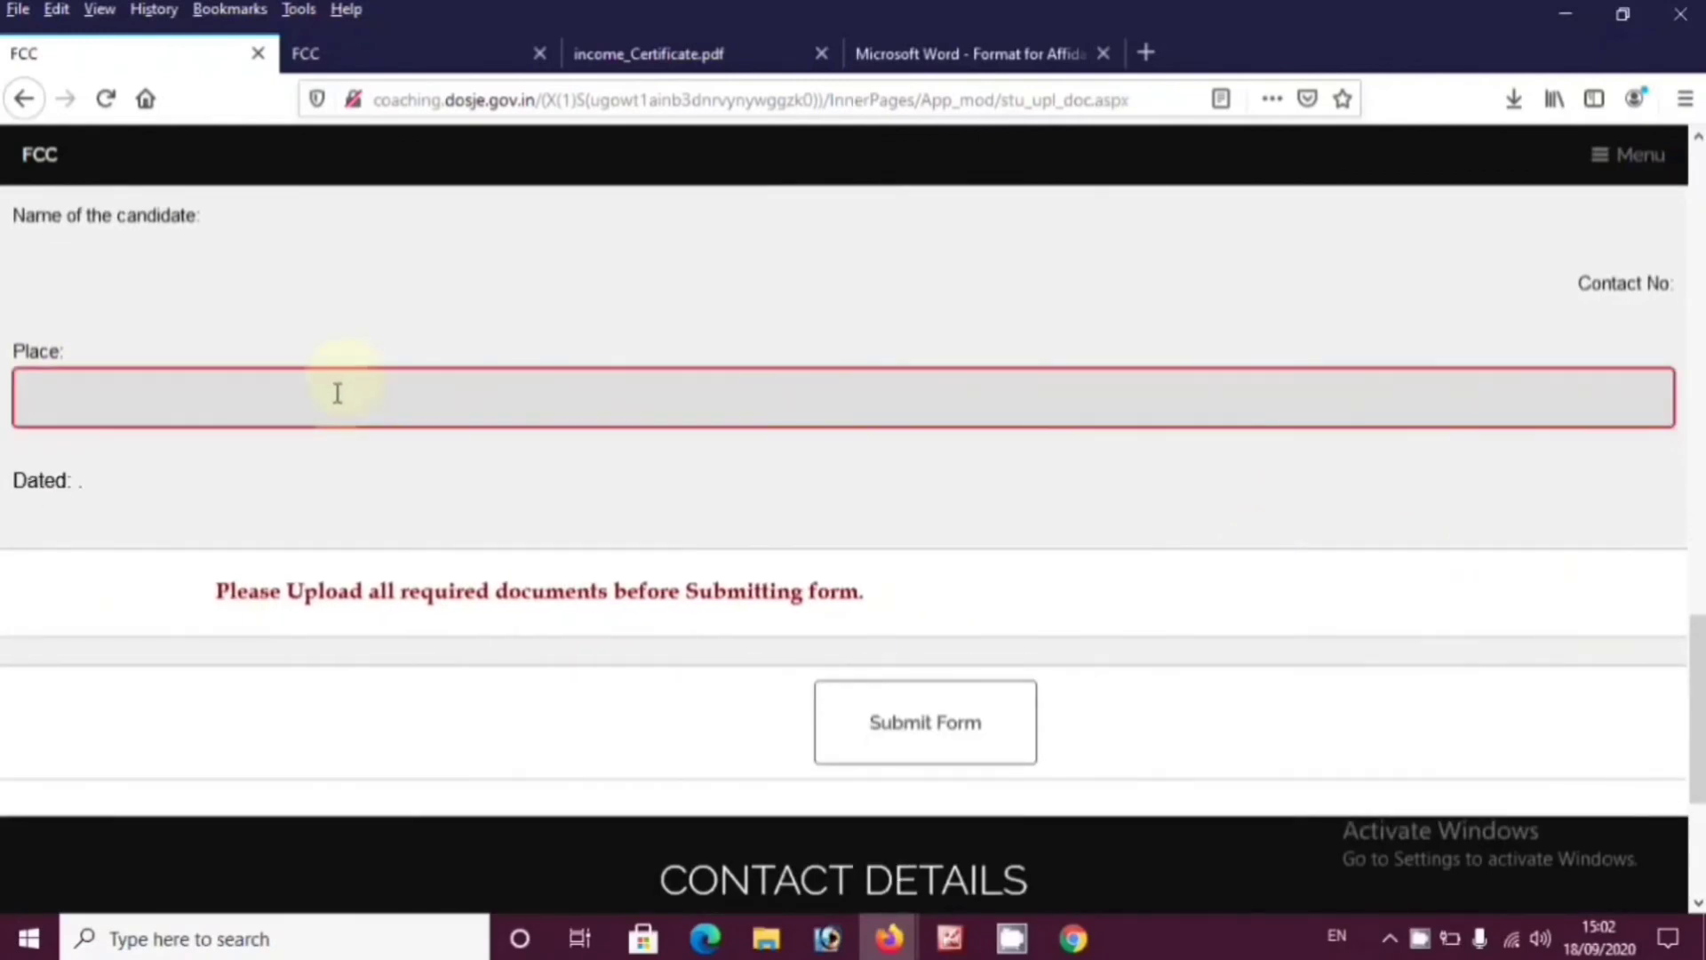
pyautogui.write('CHHIN')
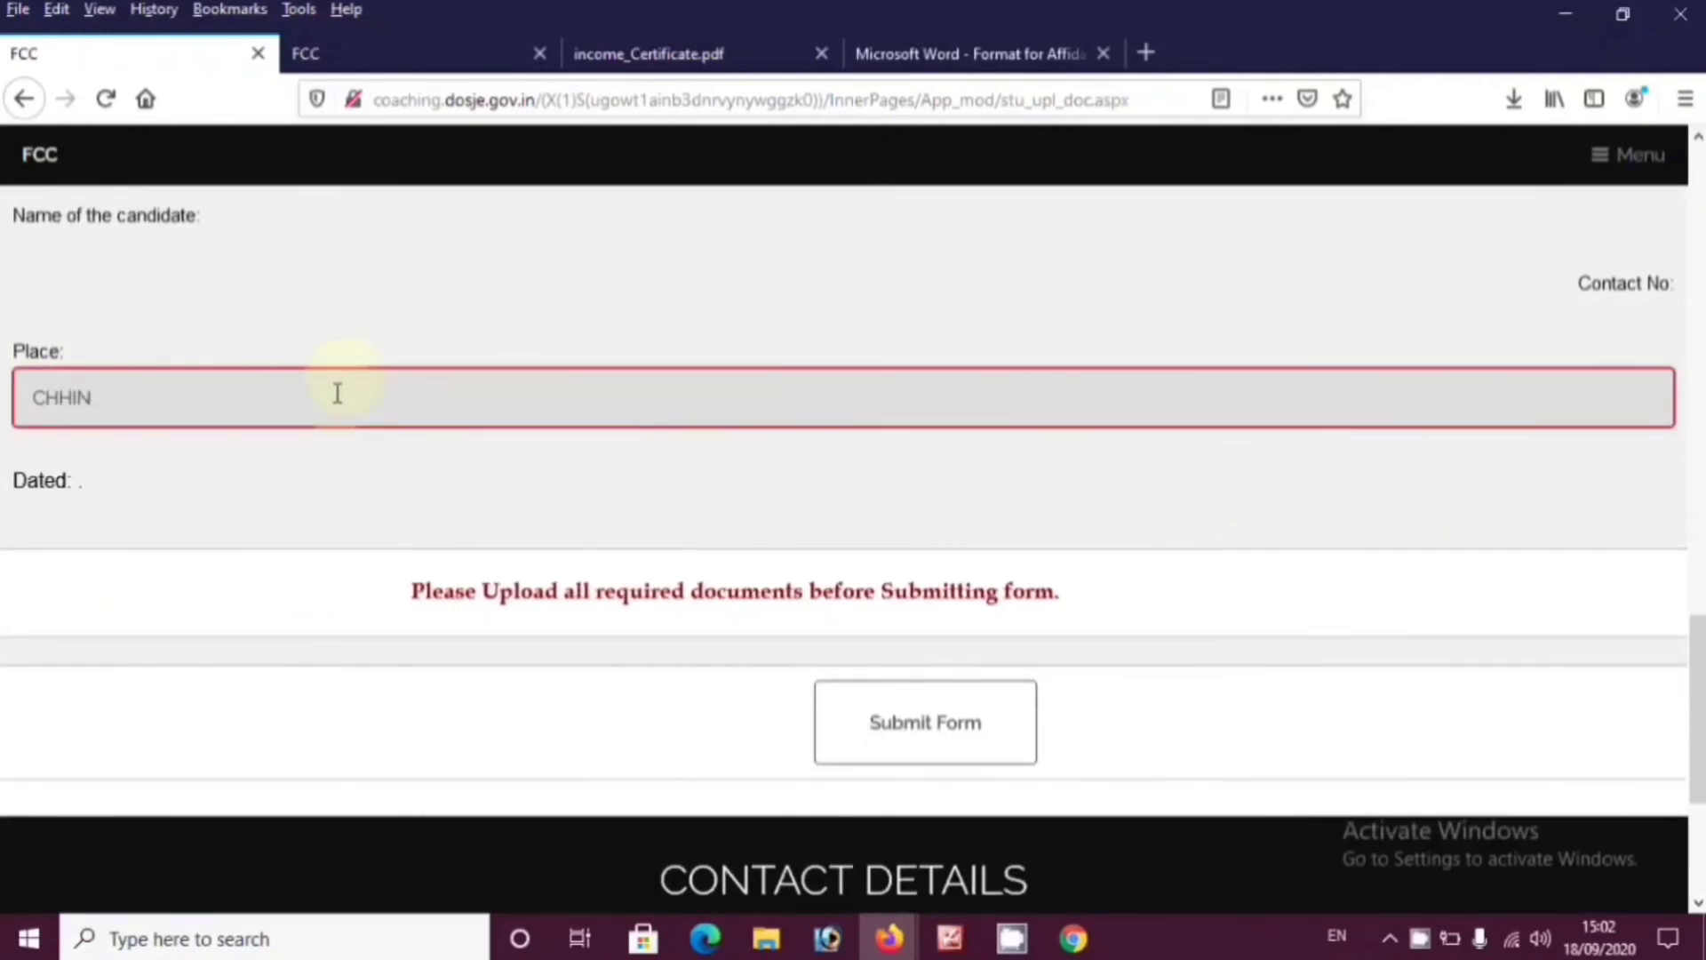
pyautogui.write('DWARA')
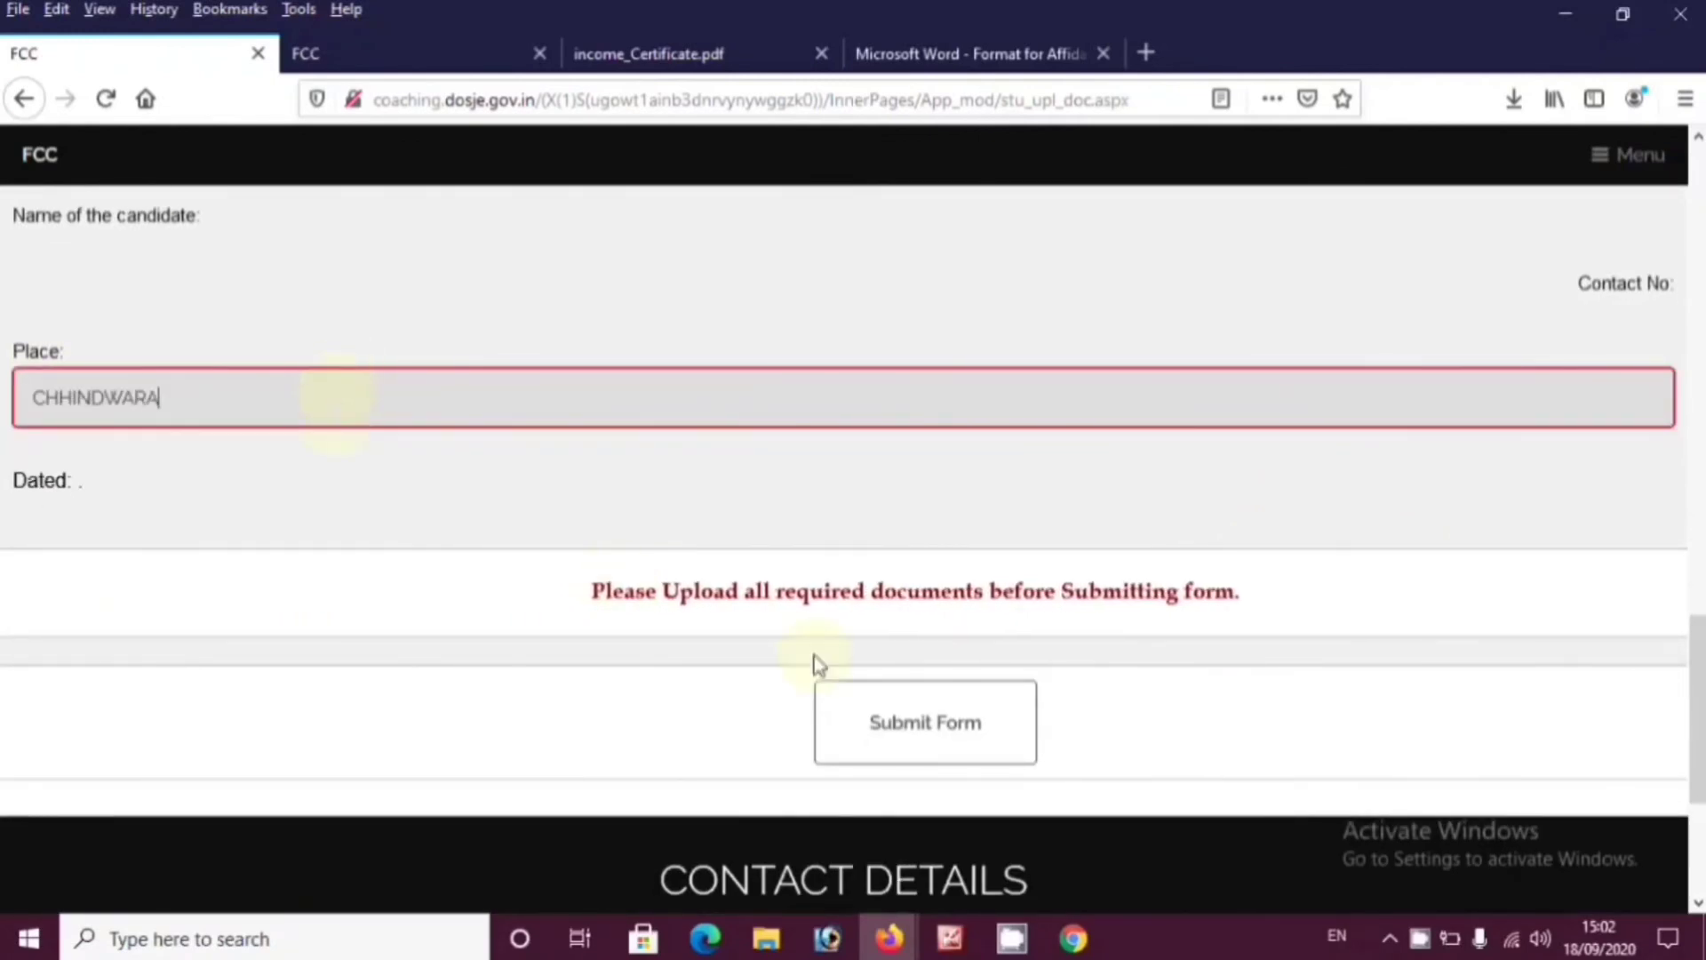
pyautogui.click(920, 723)
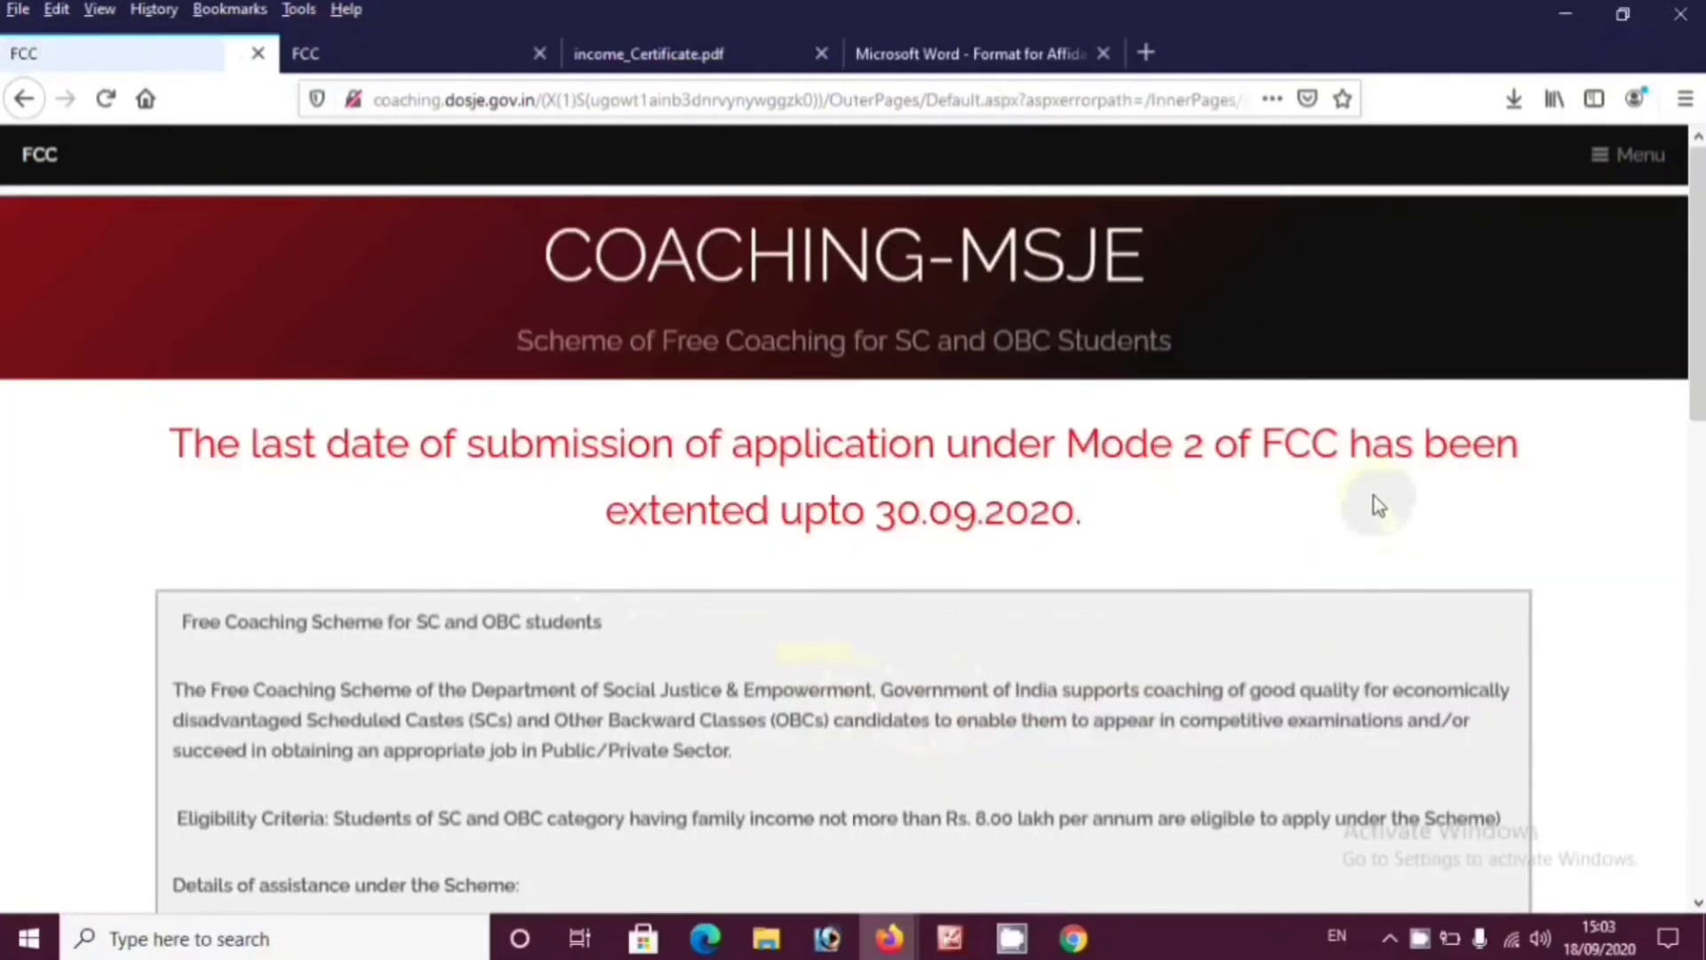
# Close the affidavit Word, income_Certificate.pdf and duplicate FCC tabs in Firefox
pyautogui.scroll(-8, 1374, 496)
pyautogui.scroll(3, 1374, 496)
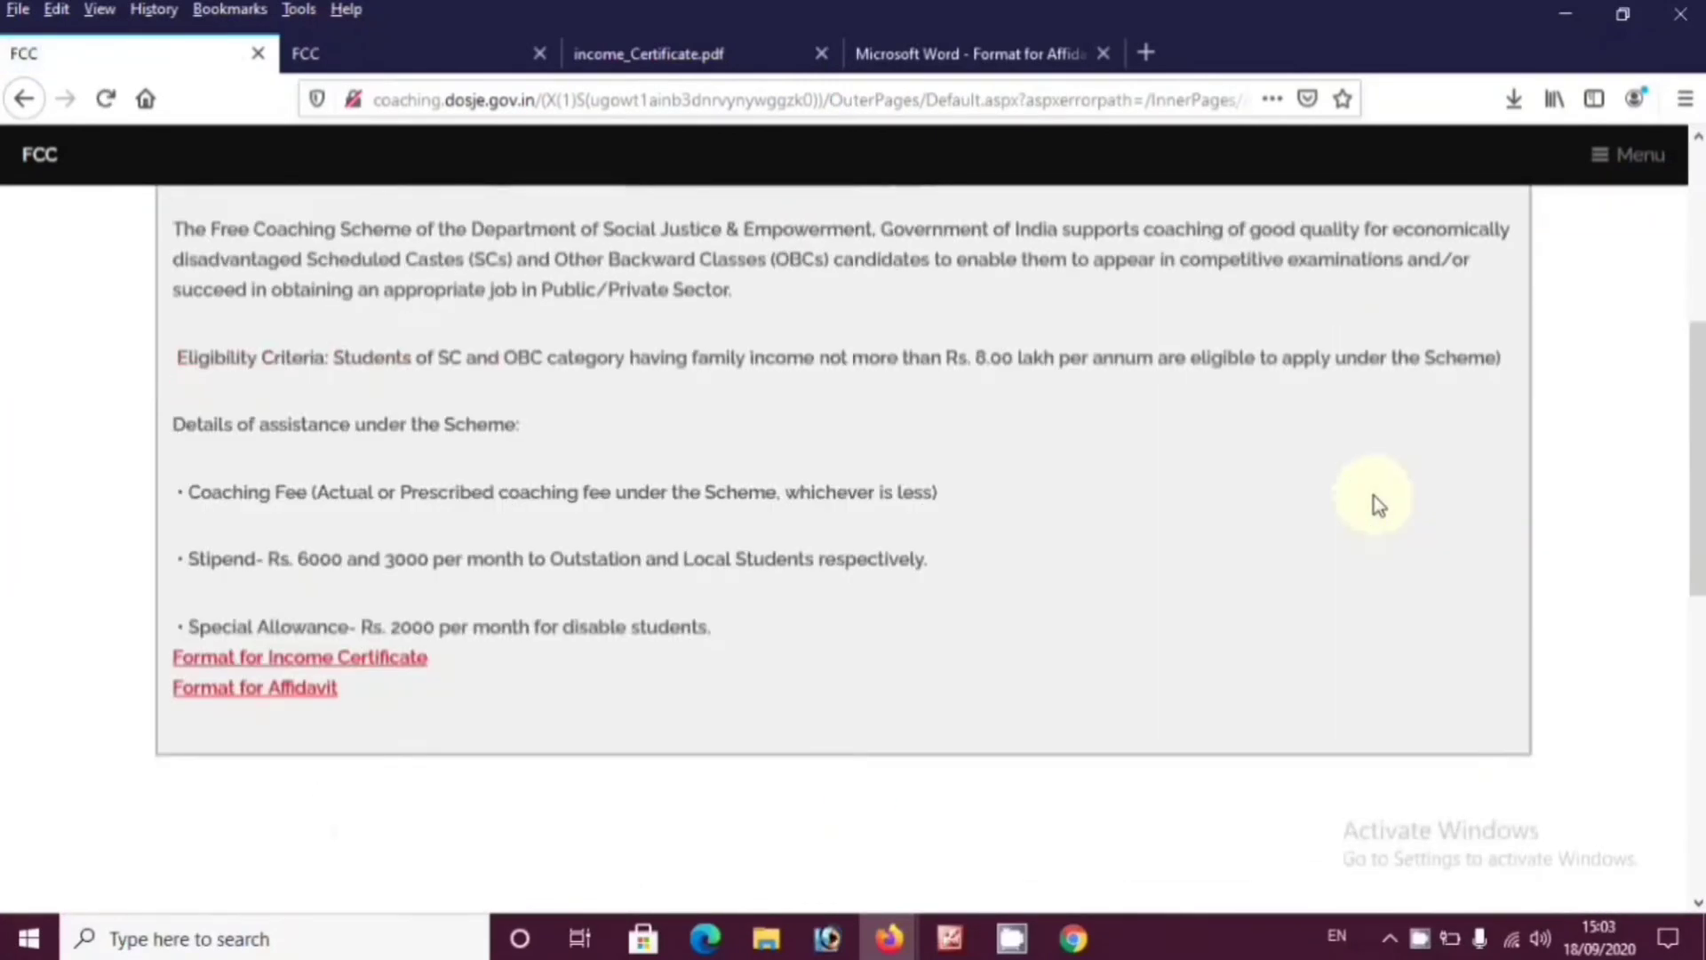
pyautogui.scroll(5, 1373, 495)
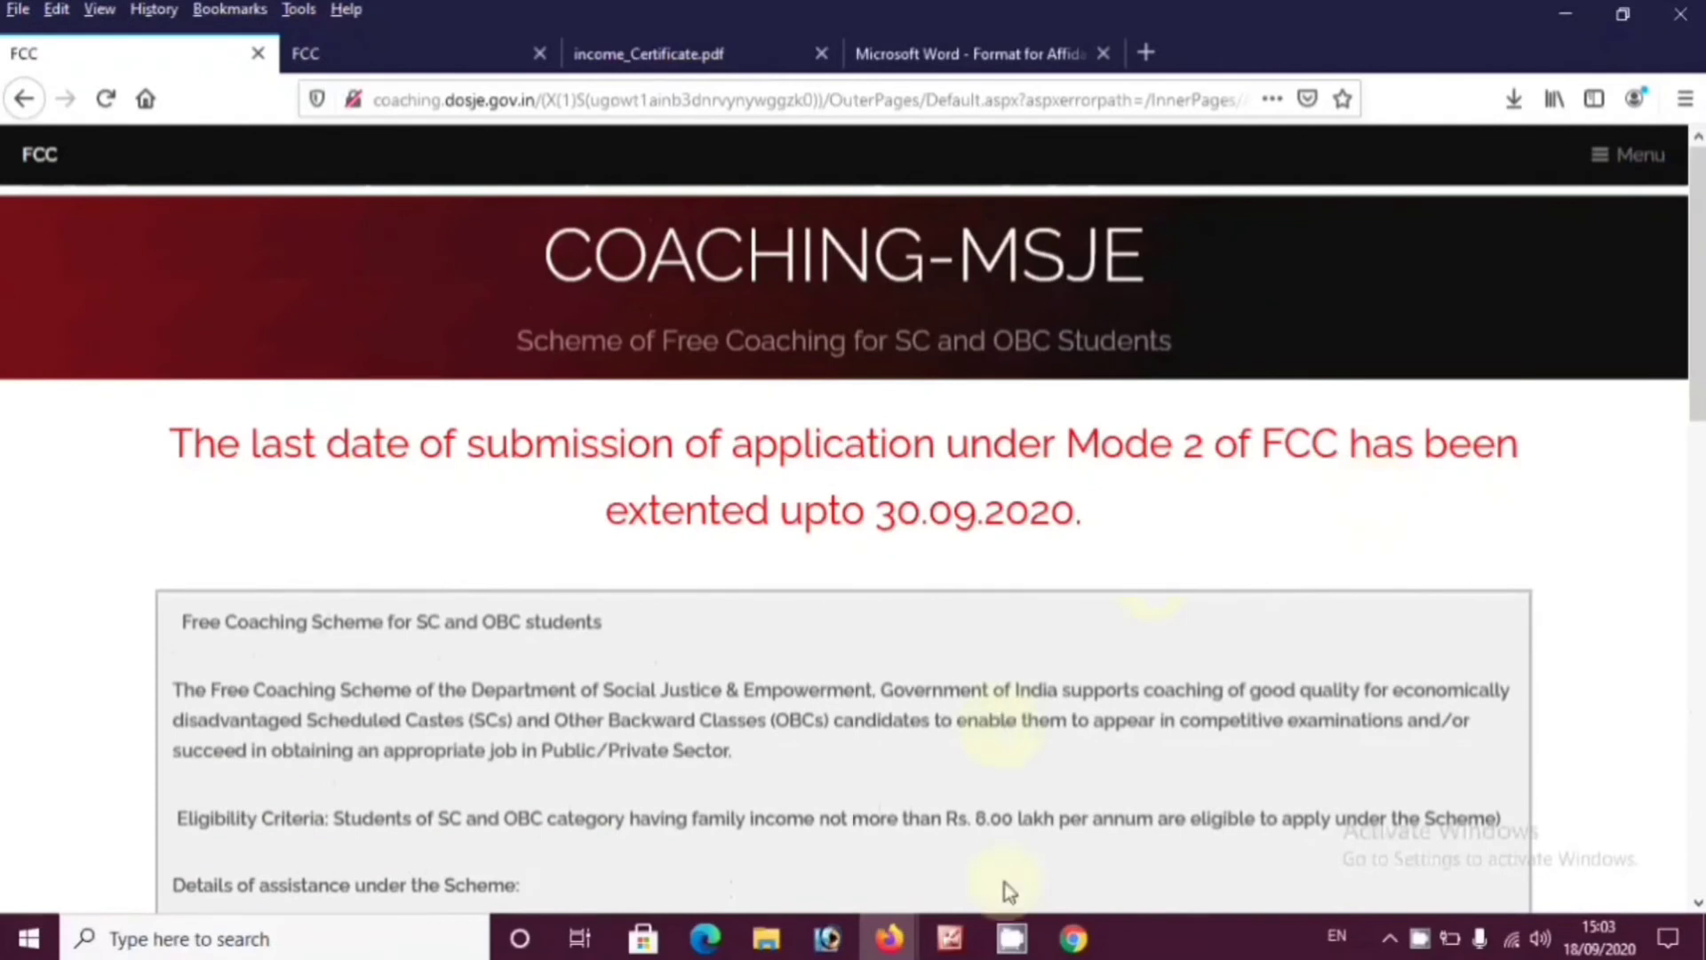
pyautogui.click(1103, 53)
pyautogui.click(821, 53)
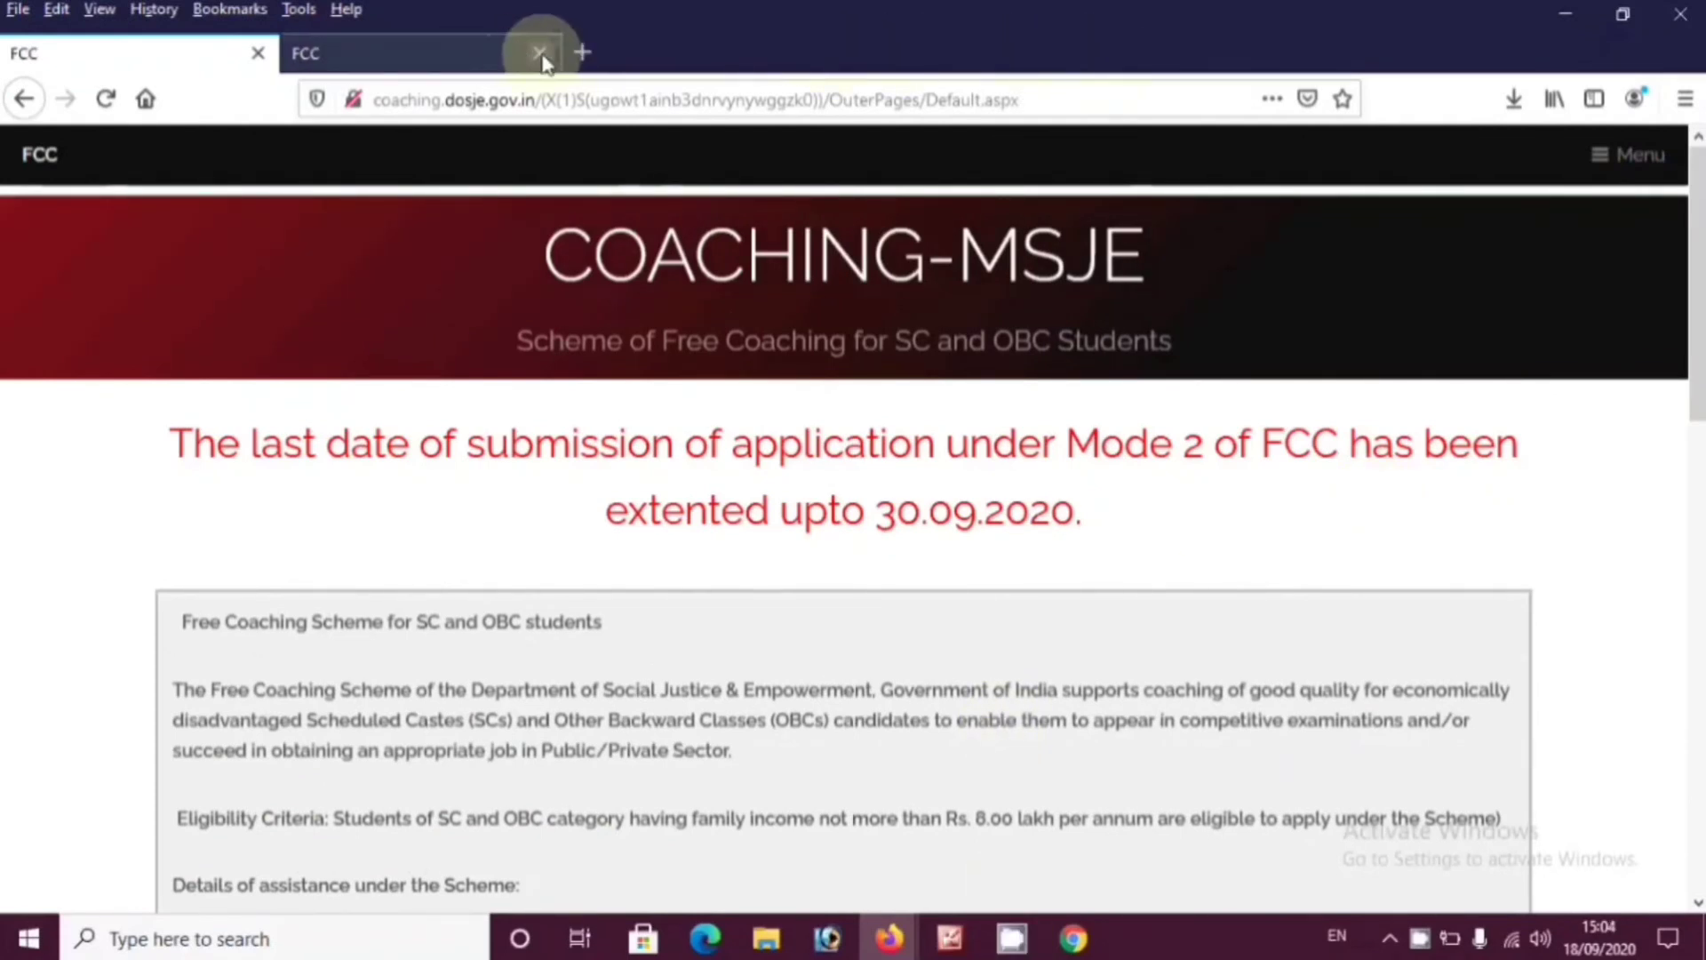
pyautogui.click(539, 53)
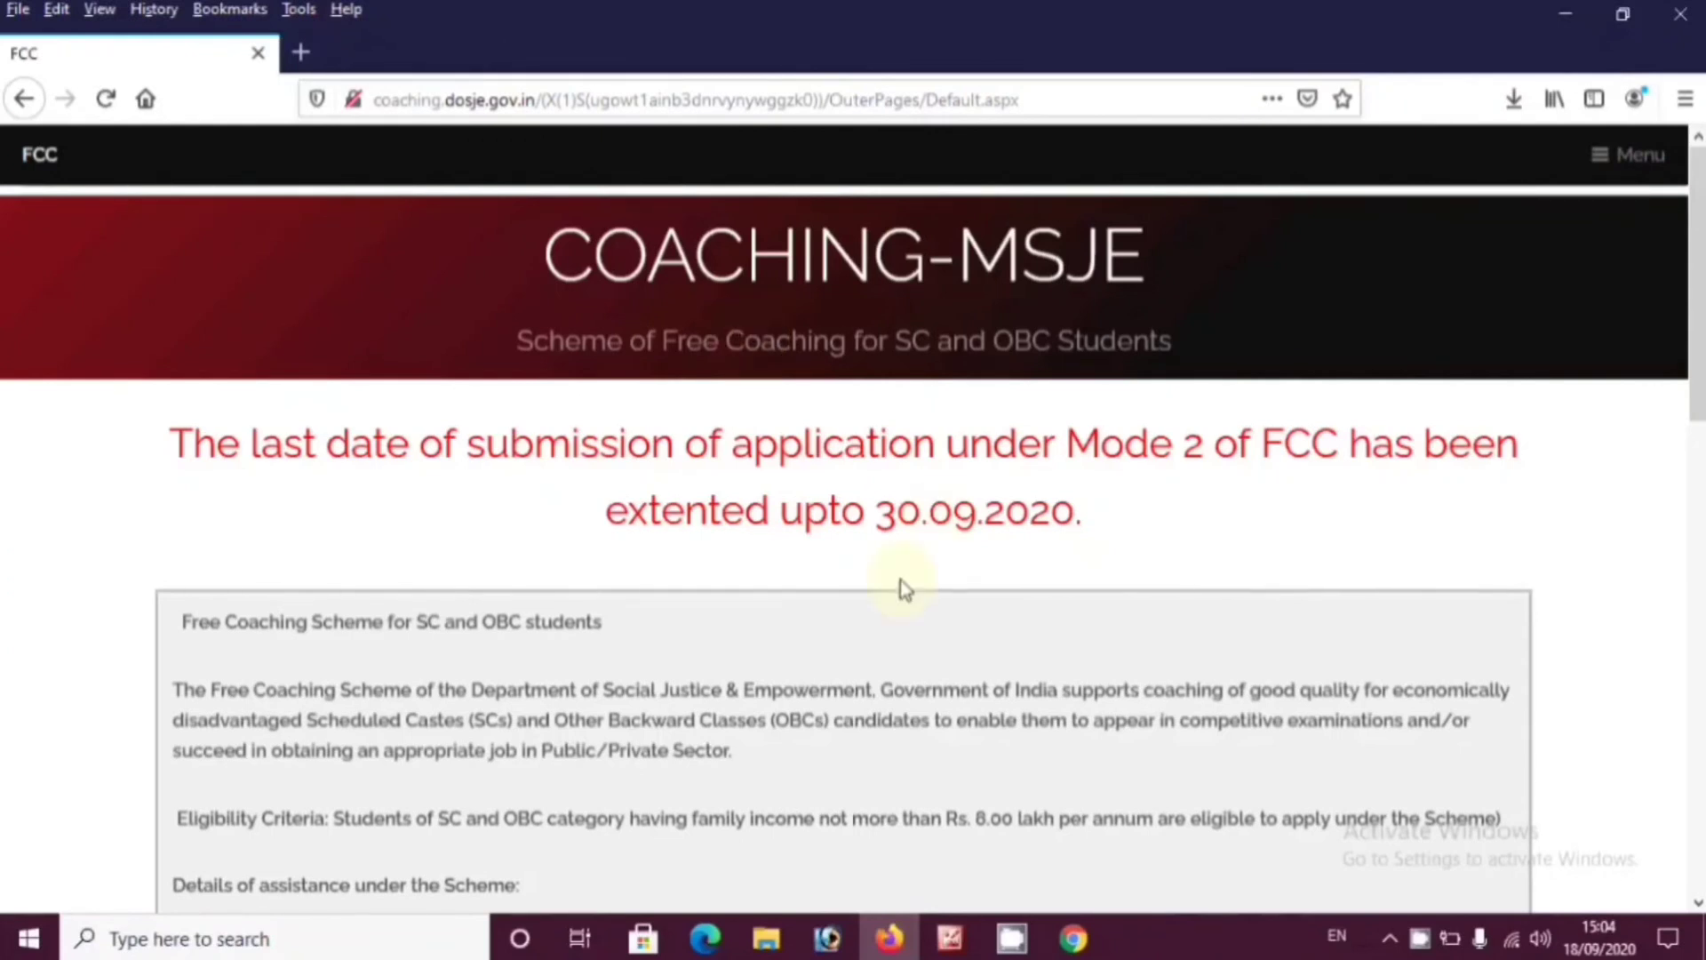
pyautogui.moveTo(1011, 938)
pyautogui.click(979, 860)
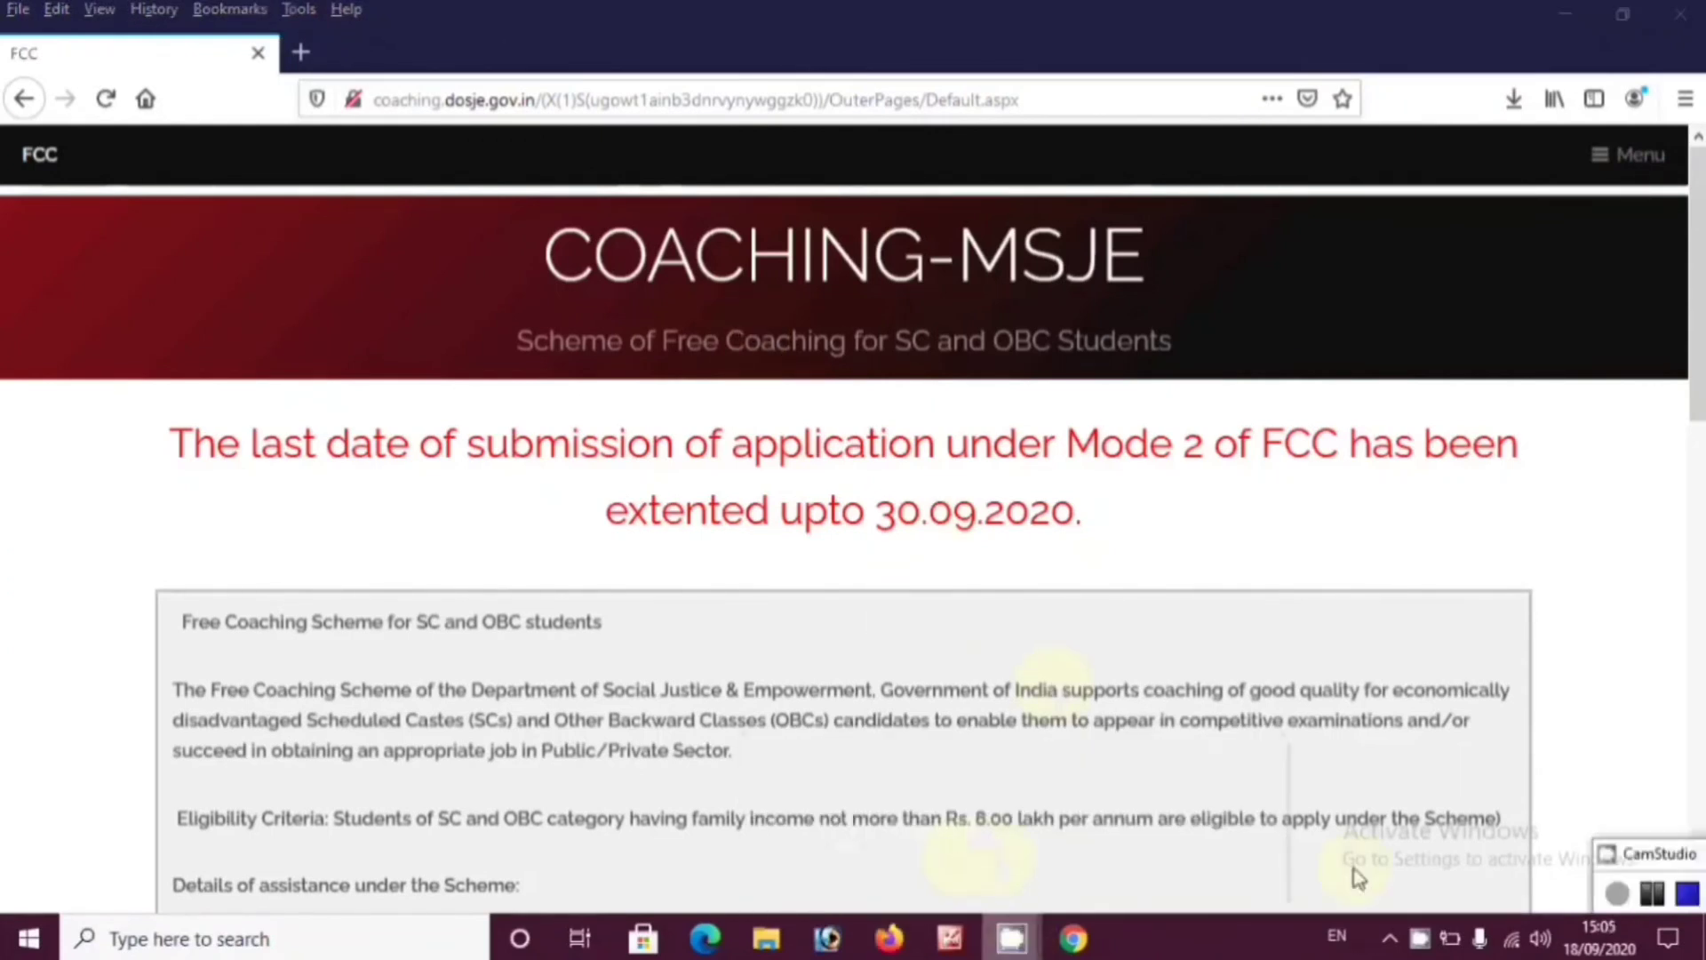
pyautogui.click(1655, 894)
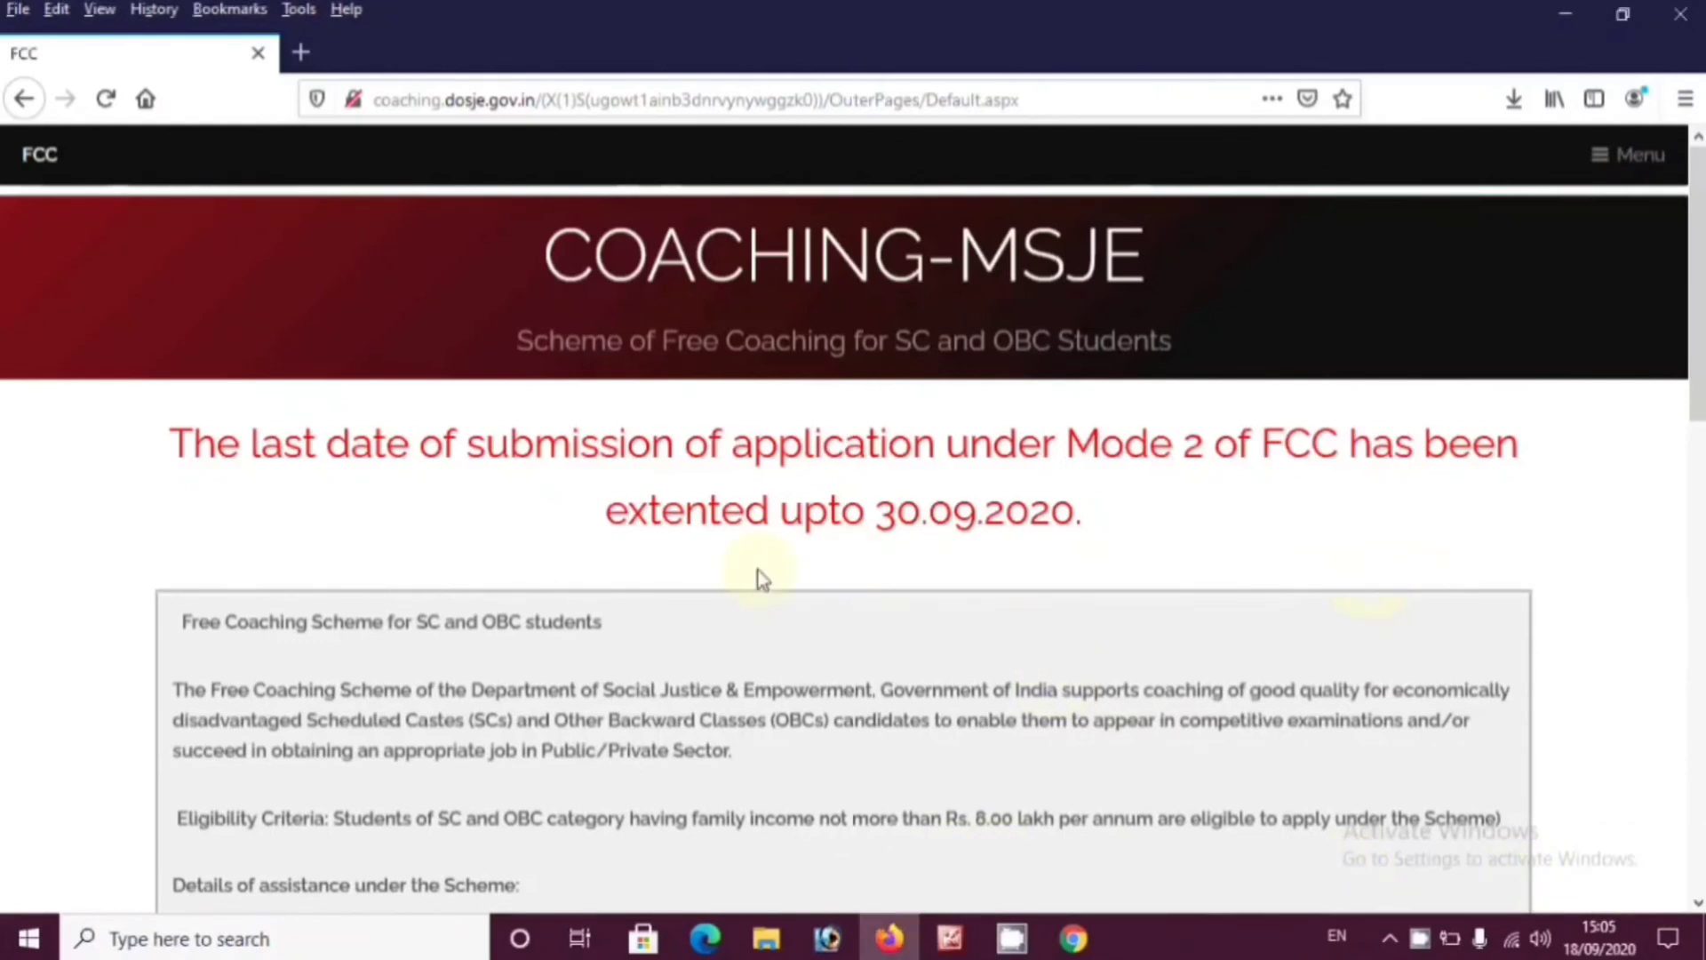